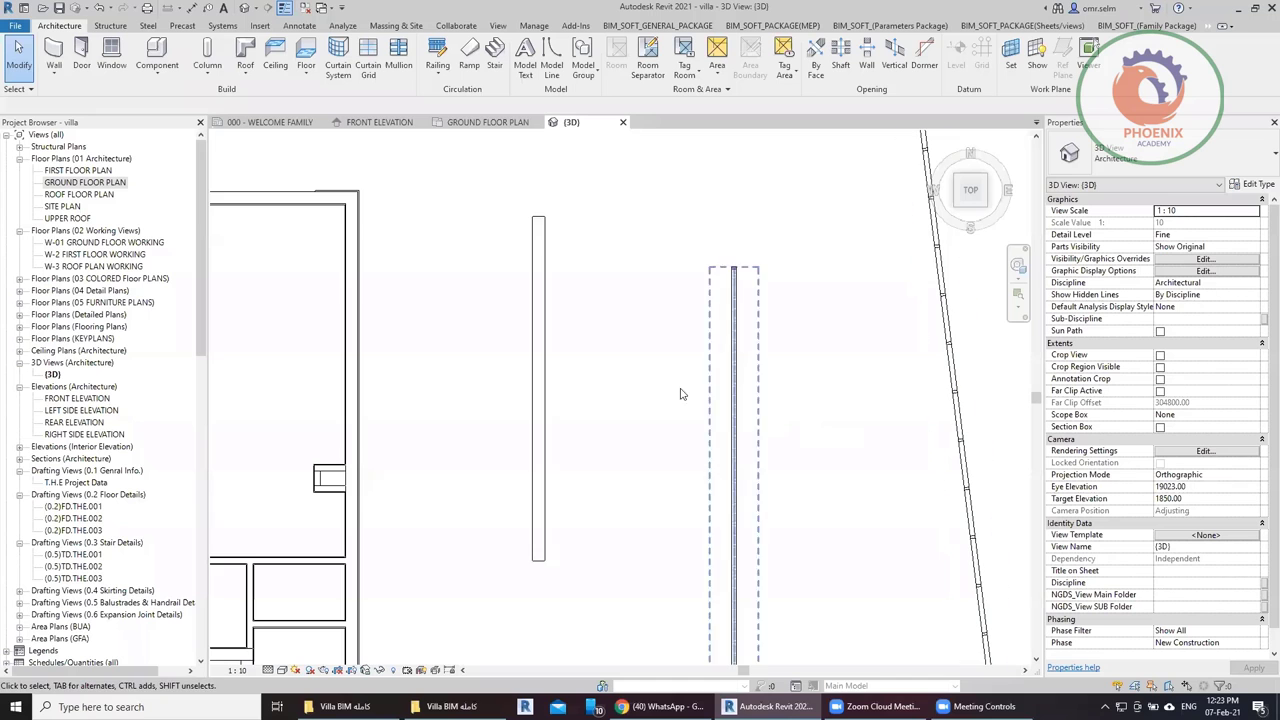
# Draw a Curtain Wall 100mm 2 along the existing straight wall segment east of the villa.
pyautogui.click(55, 75)
pyautogui.click(68, 95)
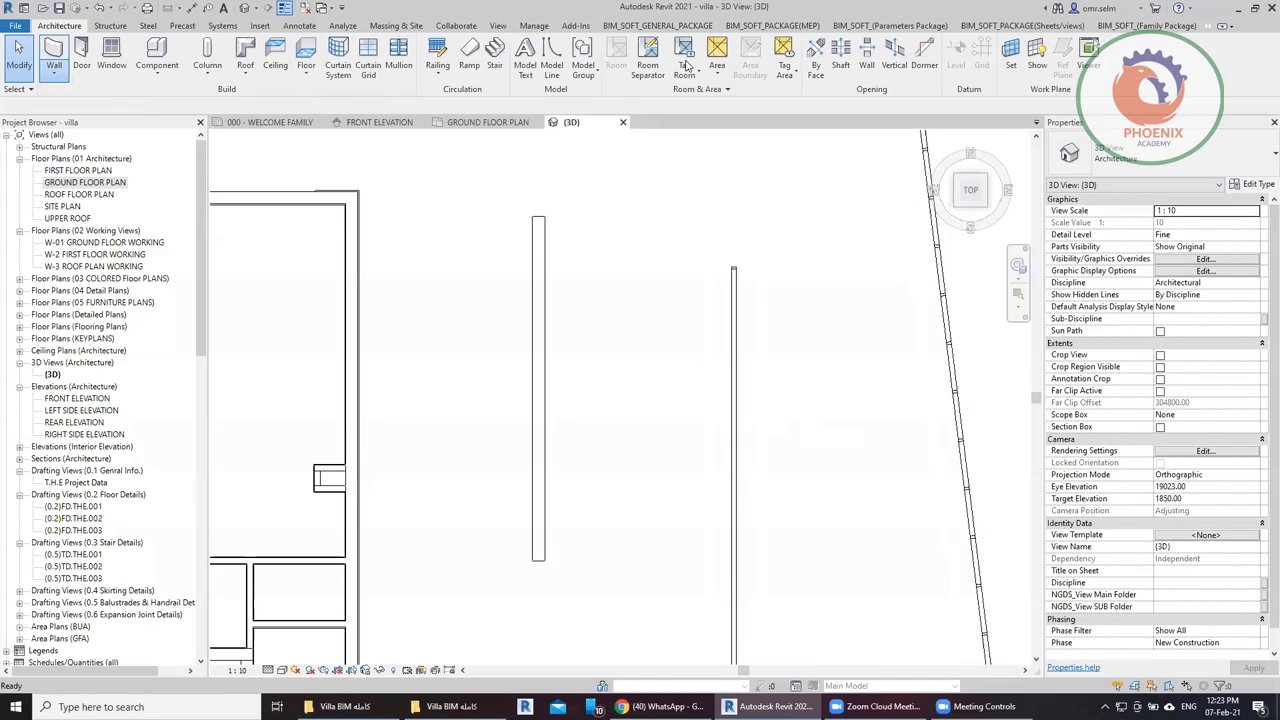
pyautogui.click(1137, 153)
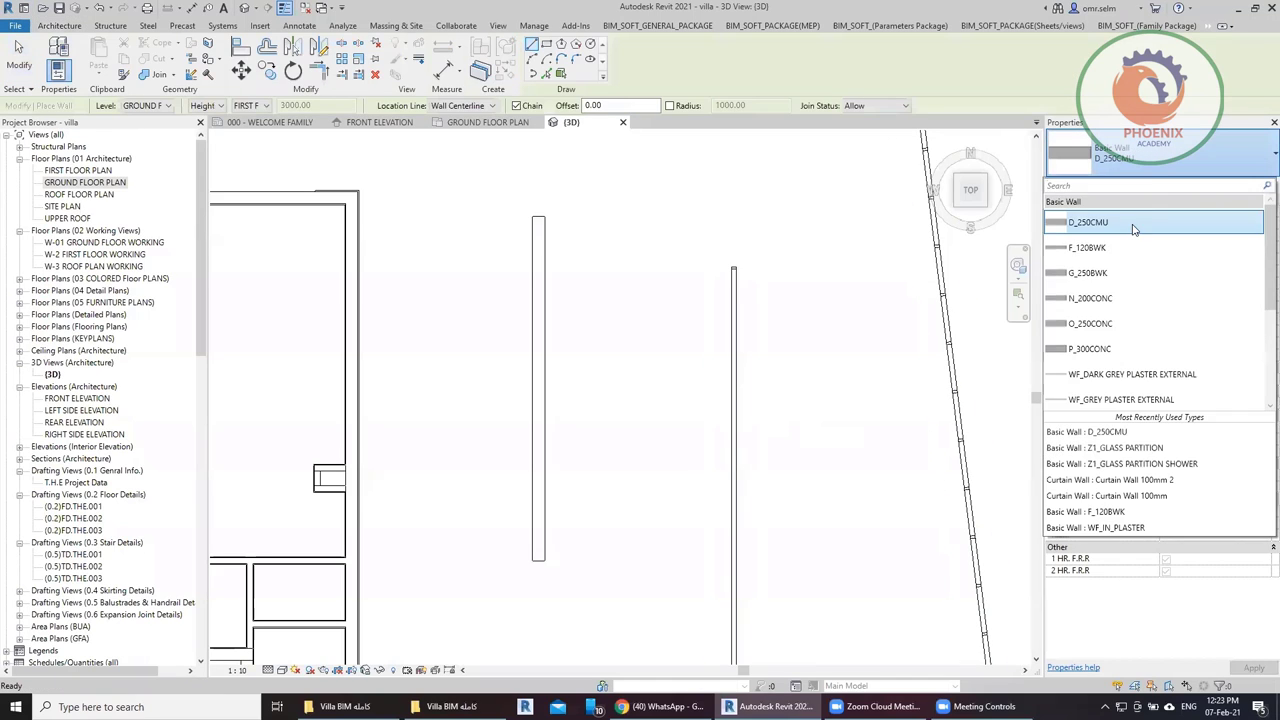
pyautogui.scroll(-2, 1135, 260)
pyautogui.click(1142, 357)
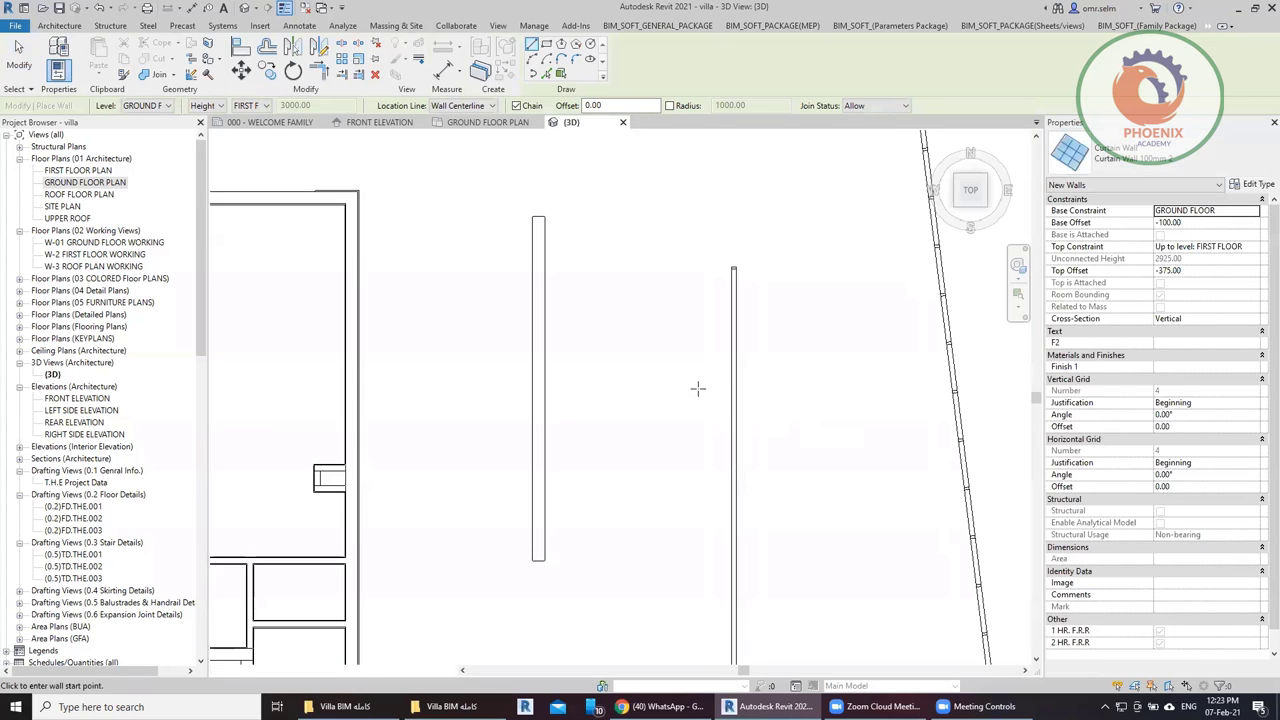
pyautogui.scroll(3, 734, 326)
pyautogui.click(803, 242)
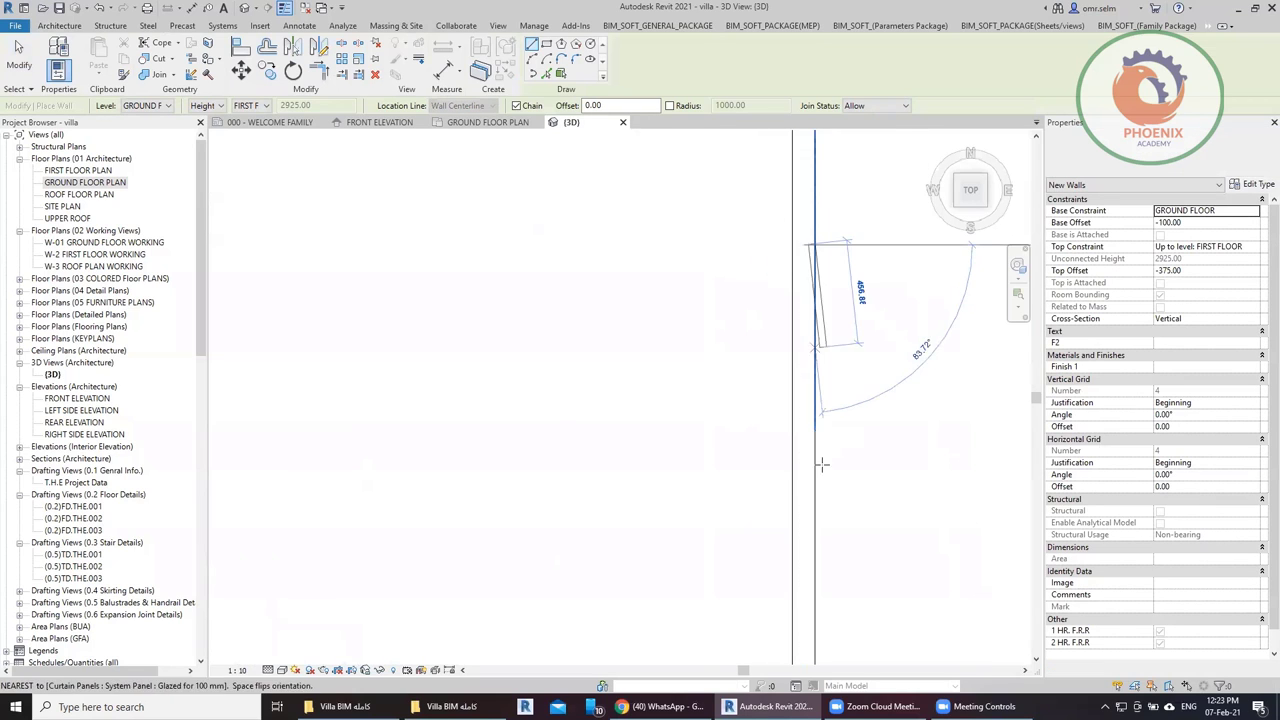
pyautogui.click(700, 370)
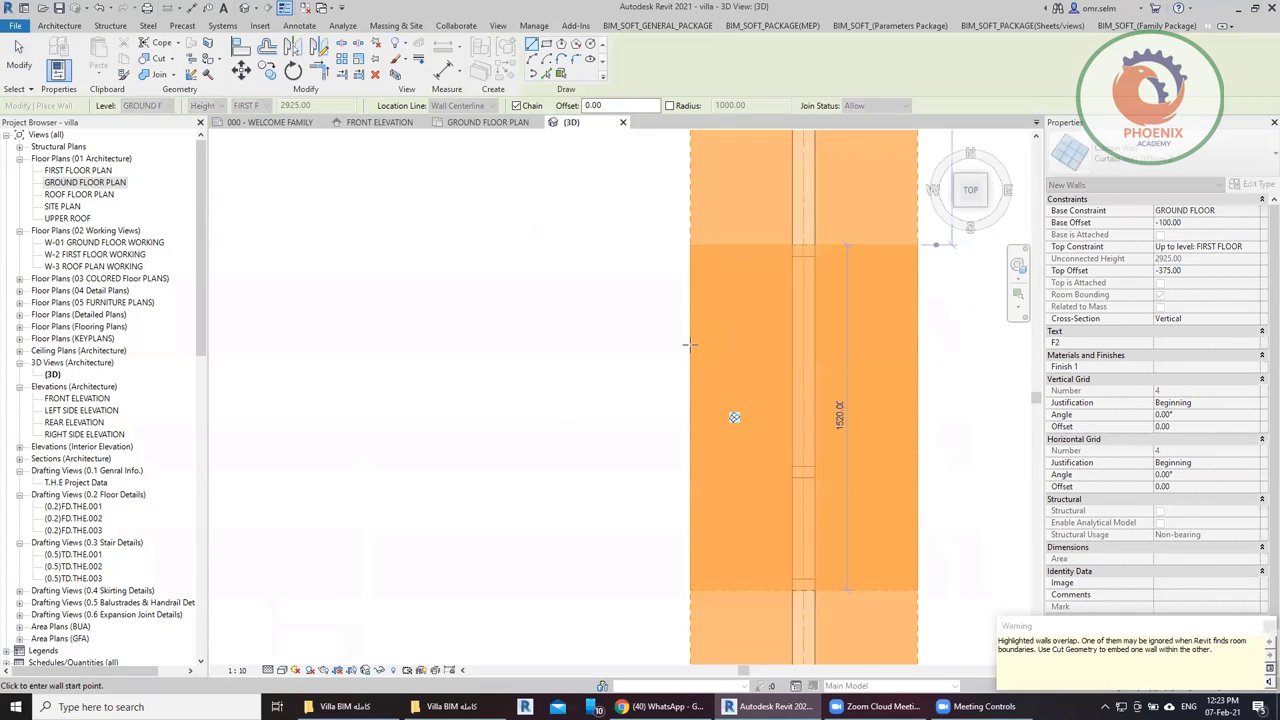
pyautogui.press('Escape')
pyautogui.press('Escape')
pyautogui.keyDown('shift'); pyautogui.moveTo(594, 322); pyautogui.dragTo(630, 300, button='middle'); pyautogui.keyUp('shift')
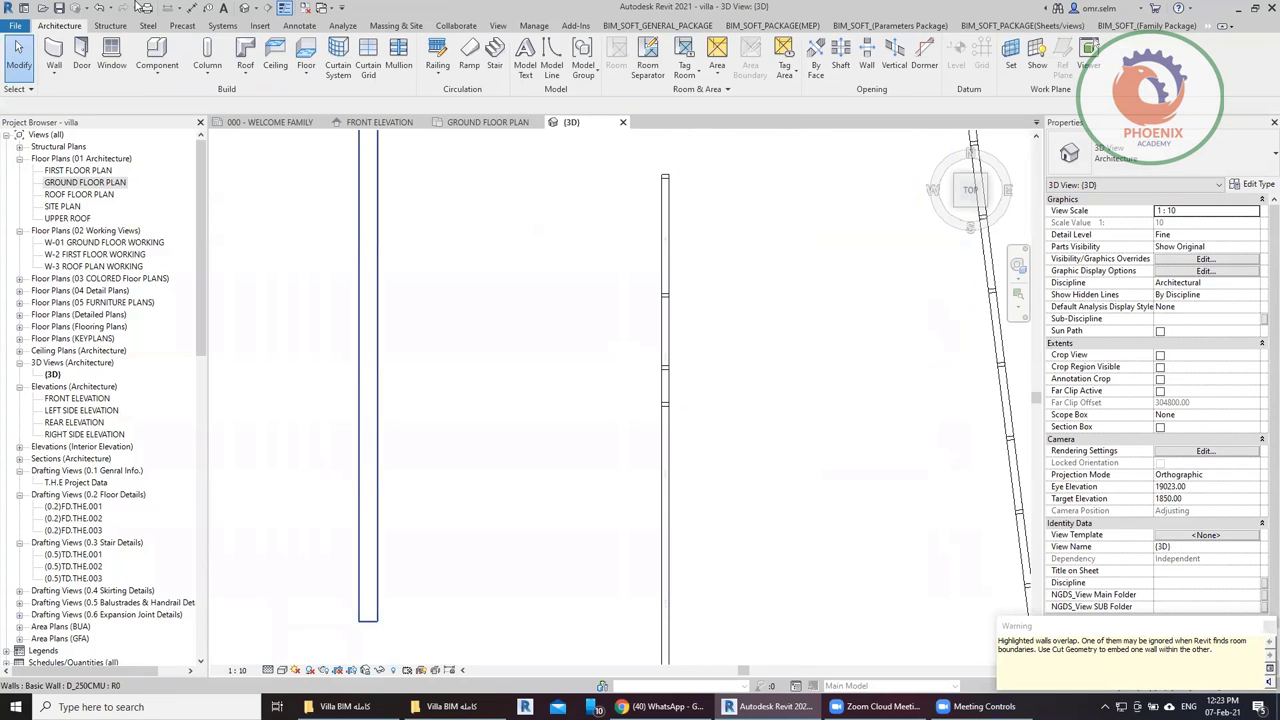
pyautogui.click(666, 271)
pyautogui.click(683, 384)
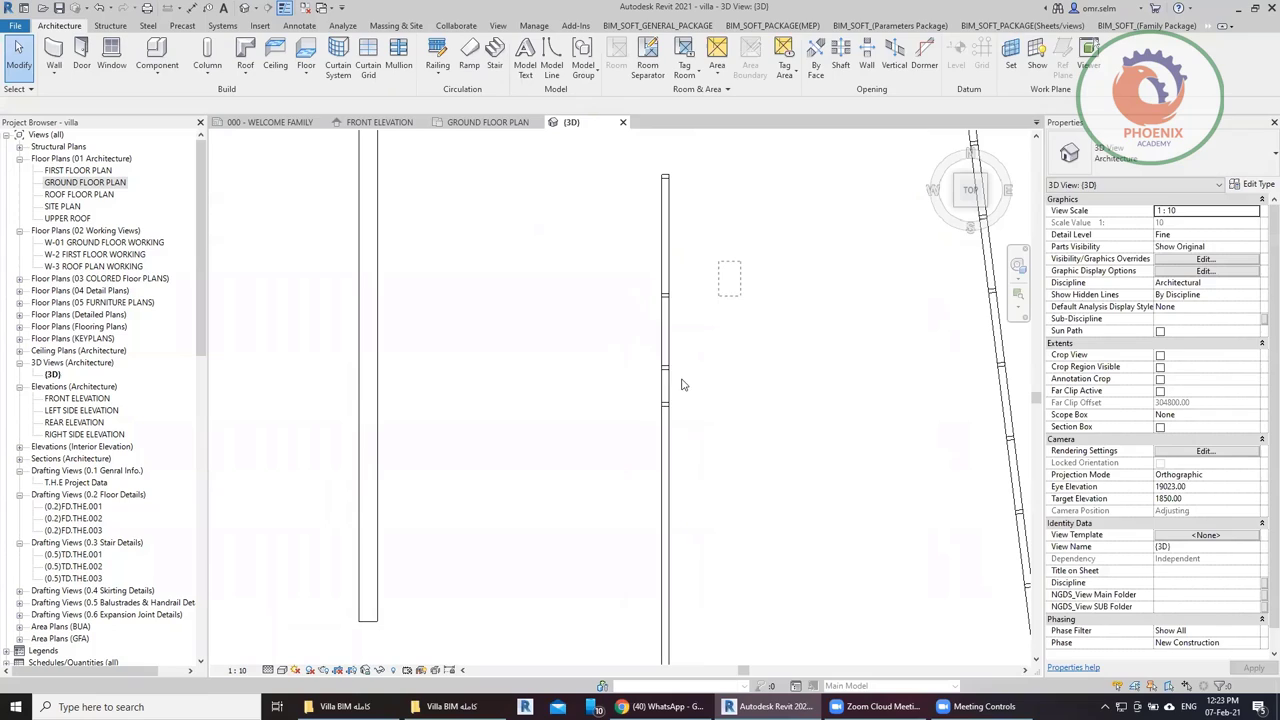
pyautogui.click(657, 523)
pyautogui.moveTo(657, 523)
pyautogui.keyDown('shift'); pyautogui.mouseDown(button='middle')
pyautogui.moveTo(530, 360)
pyautogui.moveTo(733, 483)
pyautogui.moveTo(763, 488)
pyautogui.moveTo(755, 455)
pyautogui.mouseUp(button='middle'); pyautogui.keyUp('shift')
pyautogui.press('Escape')
pyautogui.scroll(1, 755, 455)
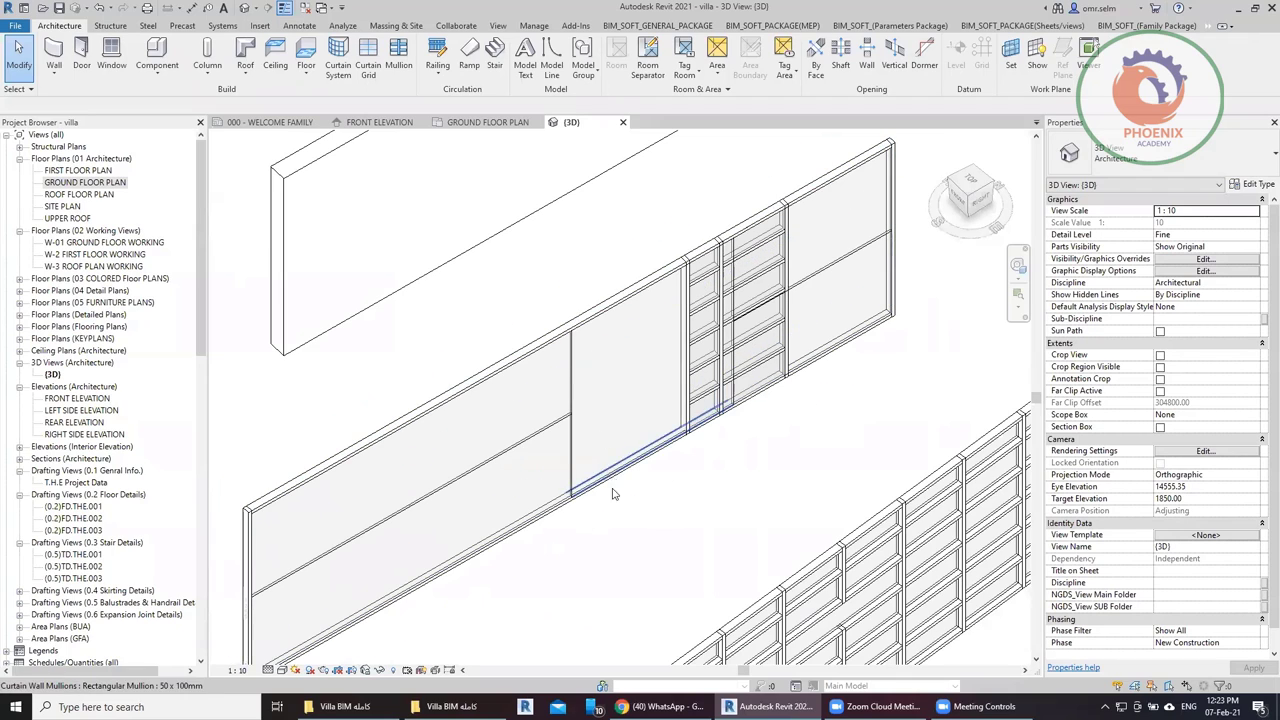
pyautogui.scroll(-2, 640, 452)
pyautogui.scroll(-2, 640, 452)
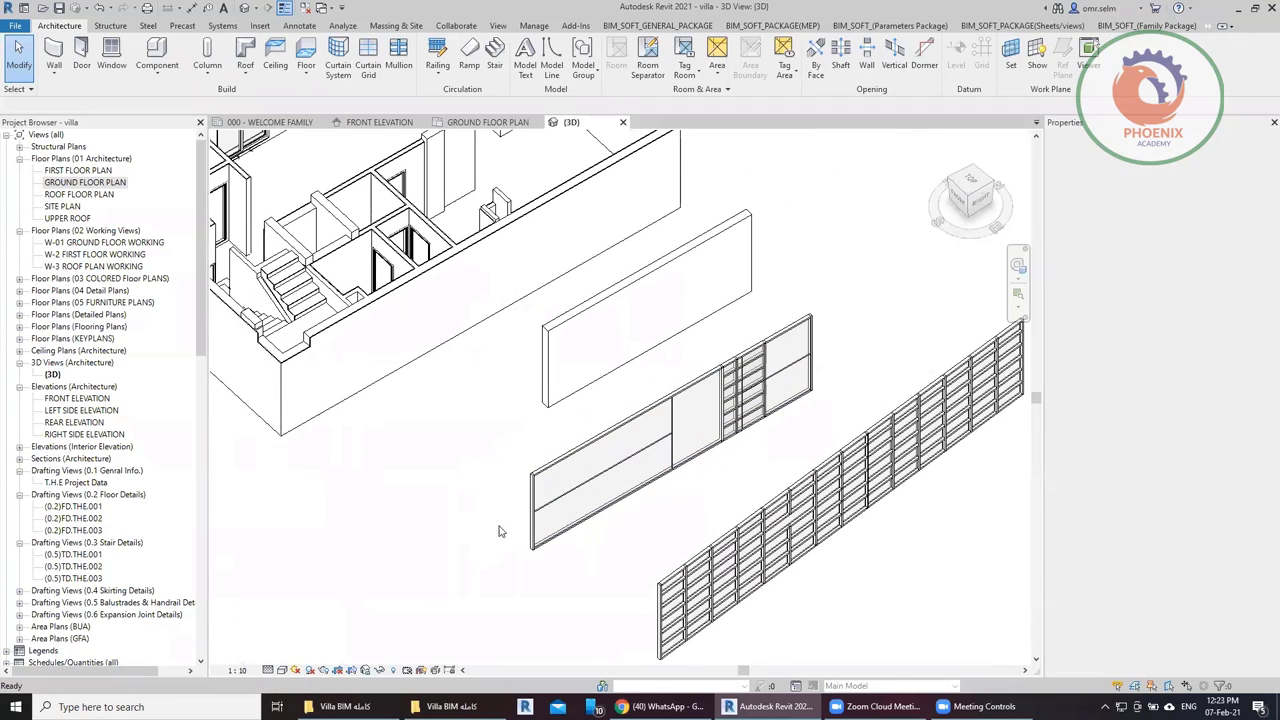
pyautogui.click(632, 315)
pyautogui.scroll(2, 705, 258)
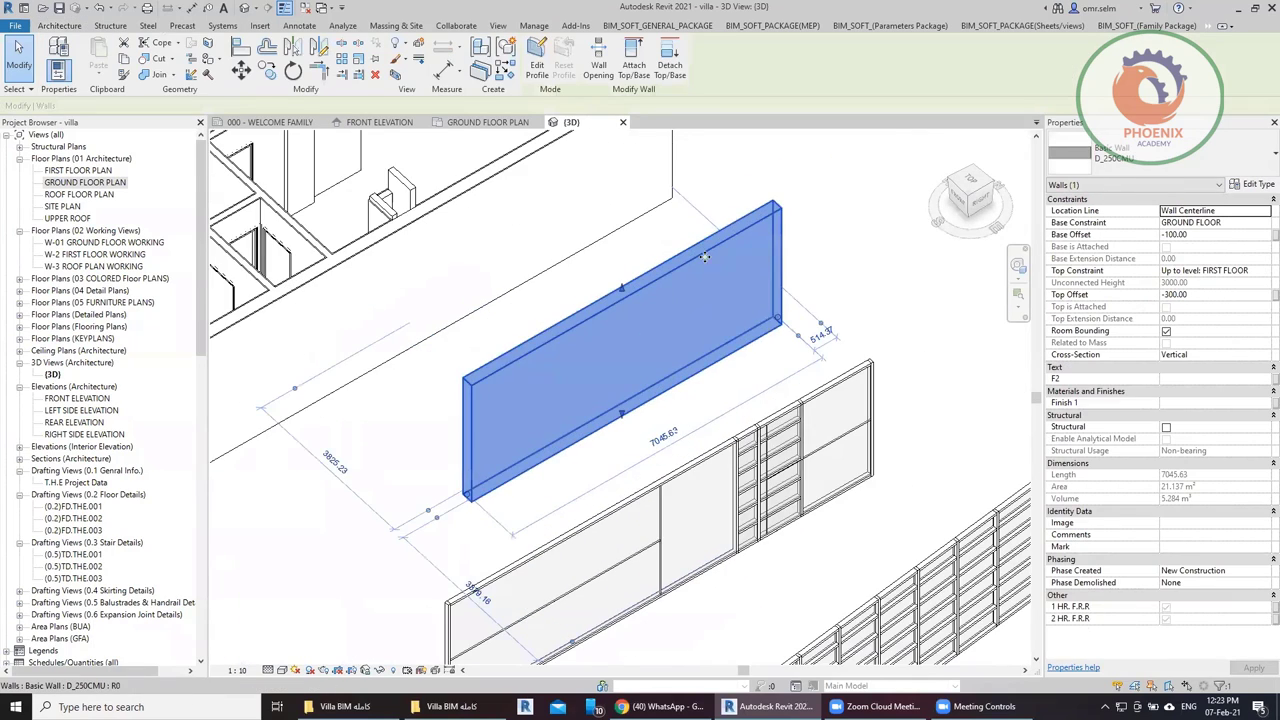
pyautogui.click(876, 288)
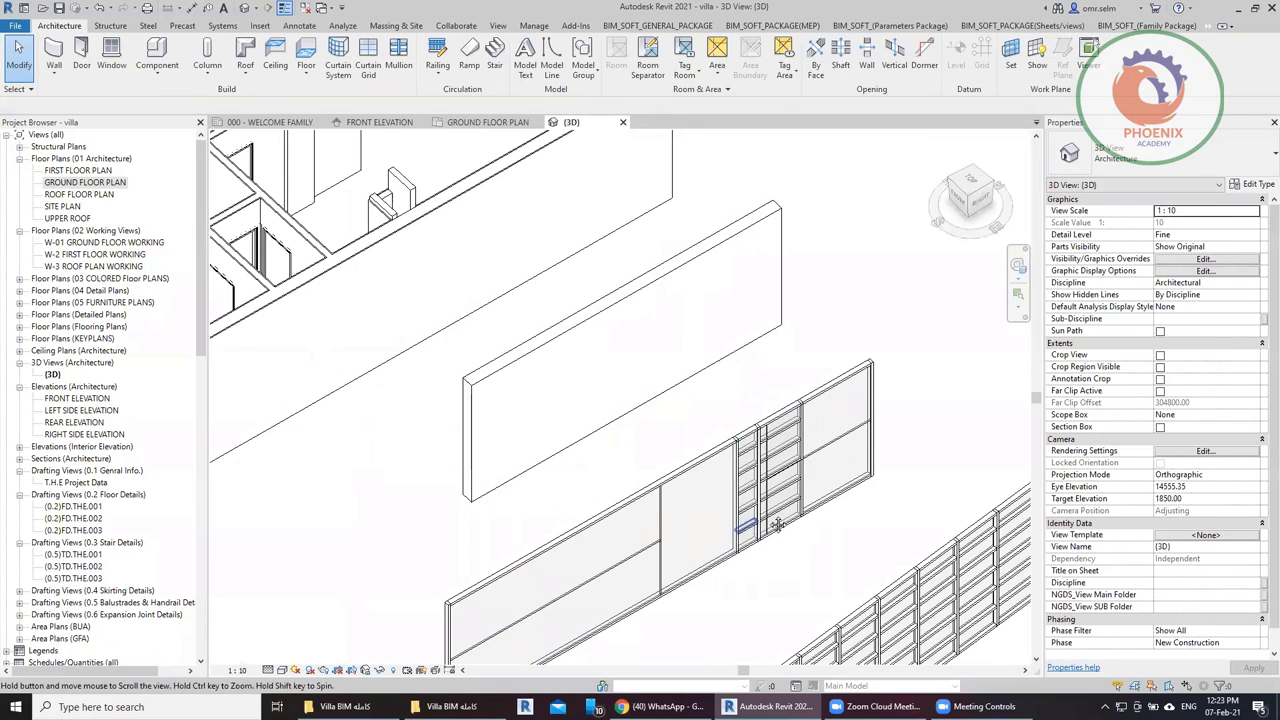
pyautogui.scroll(-1, 614, 387)
pyautogui.scroll(-2, 614, 387)
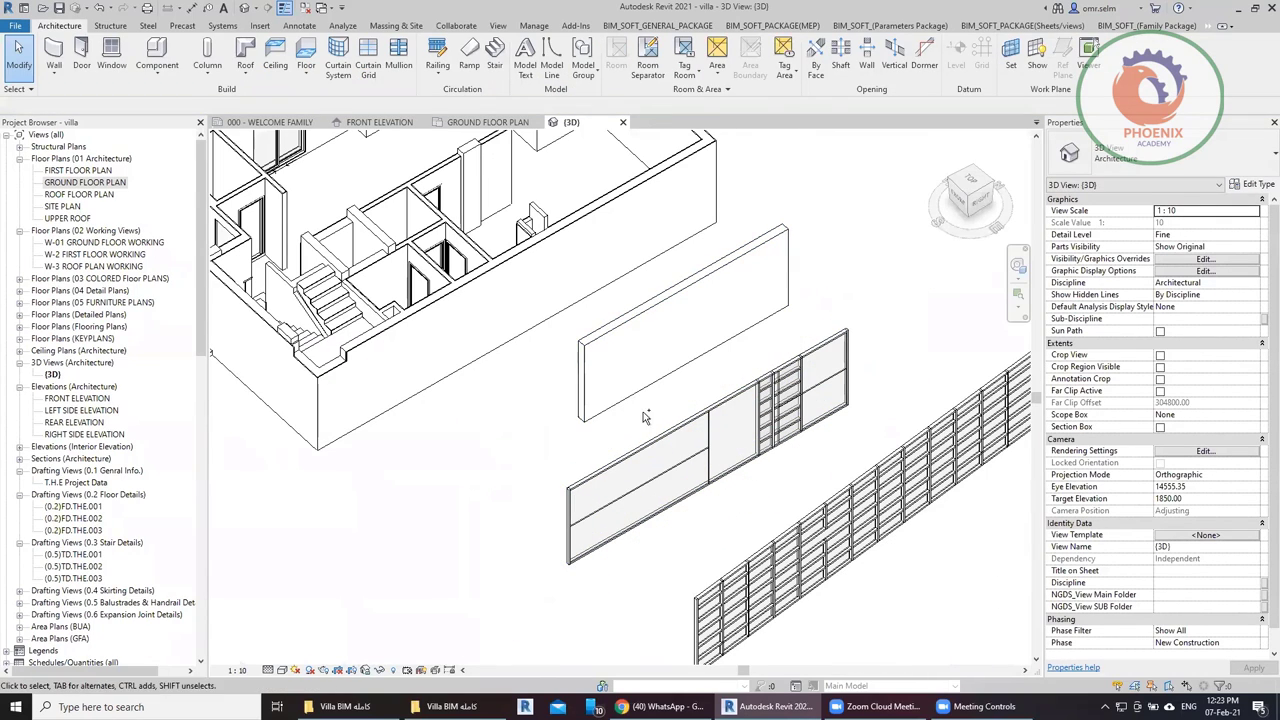
pyautogui.scroll(3, 690, 420)
pyautogui.scroll(-2, 710, 368)
pyautogui.scroll(-3, 738, 389)
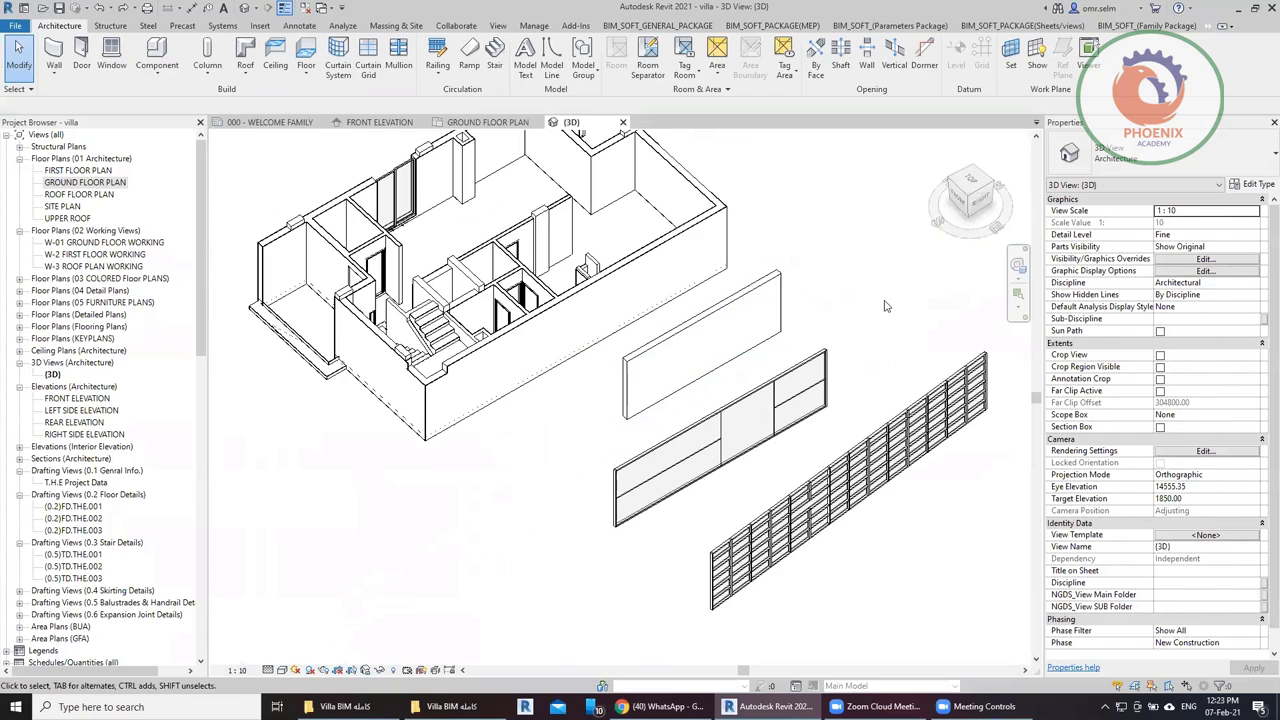
pyautogui.scroll(2, 926, 267)
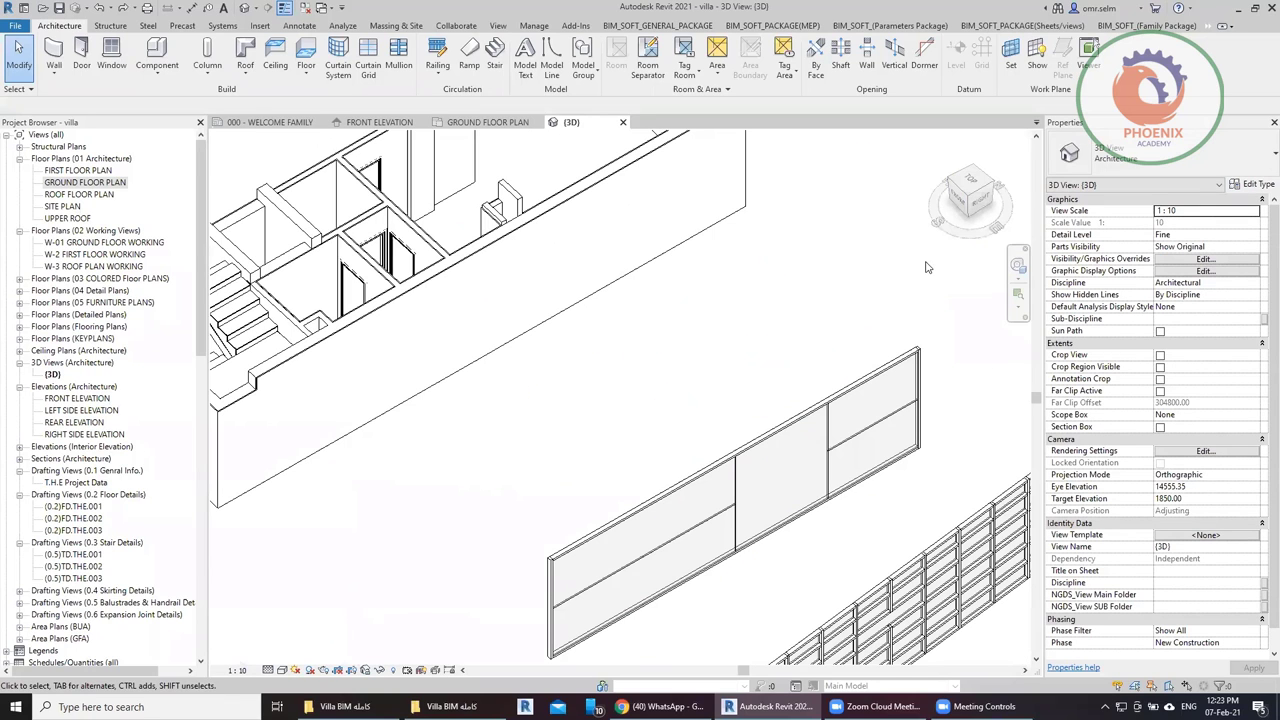
pyautogui.click(964, 189)
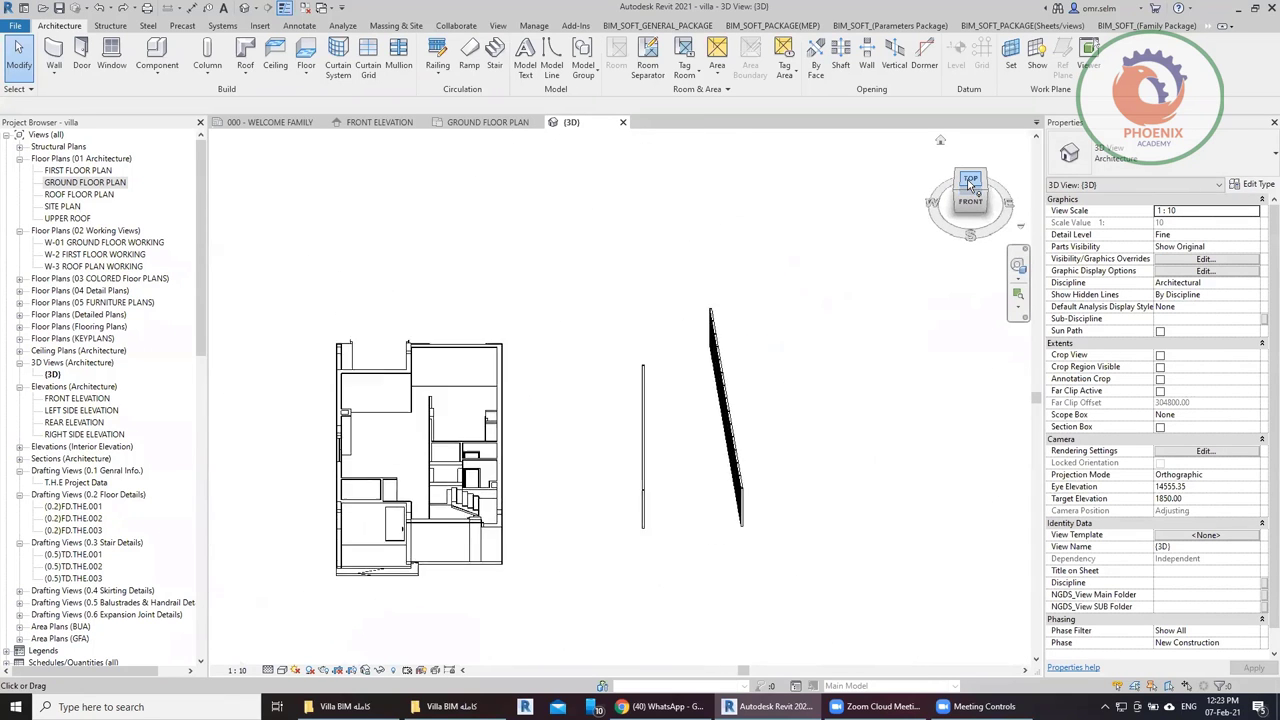
# Delete both detached wall panels and draw one vertical Basic Wall east of the villa.
pyautogui.moveTo(670, 197)
pyautogui.mouseDown()
pyautogui.moveTo(838, 464)
pyautogui.moveTo(864, 540)
pyautogui.mouseUp()
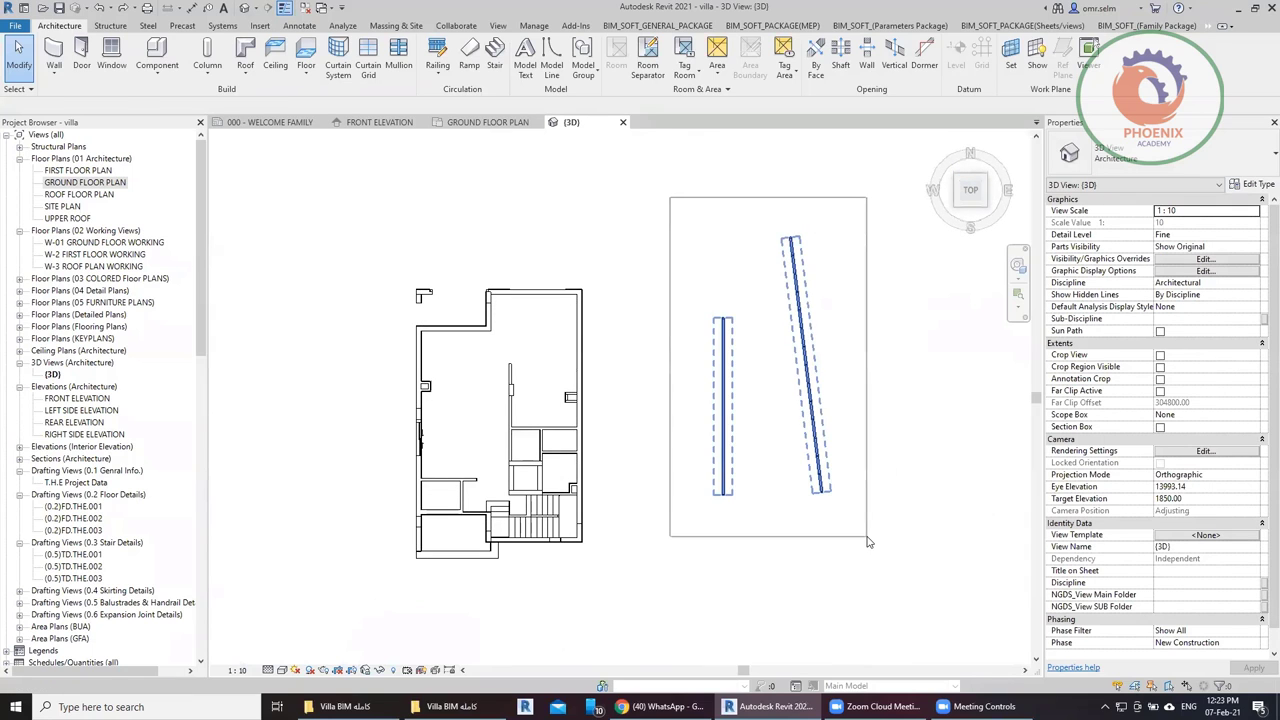
pyautogui.press('Delete')
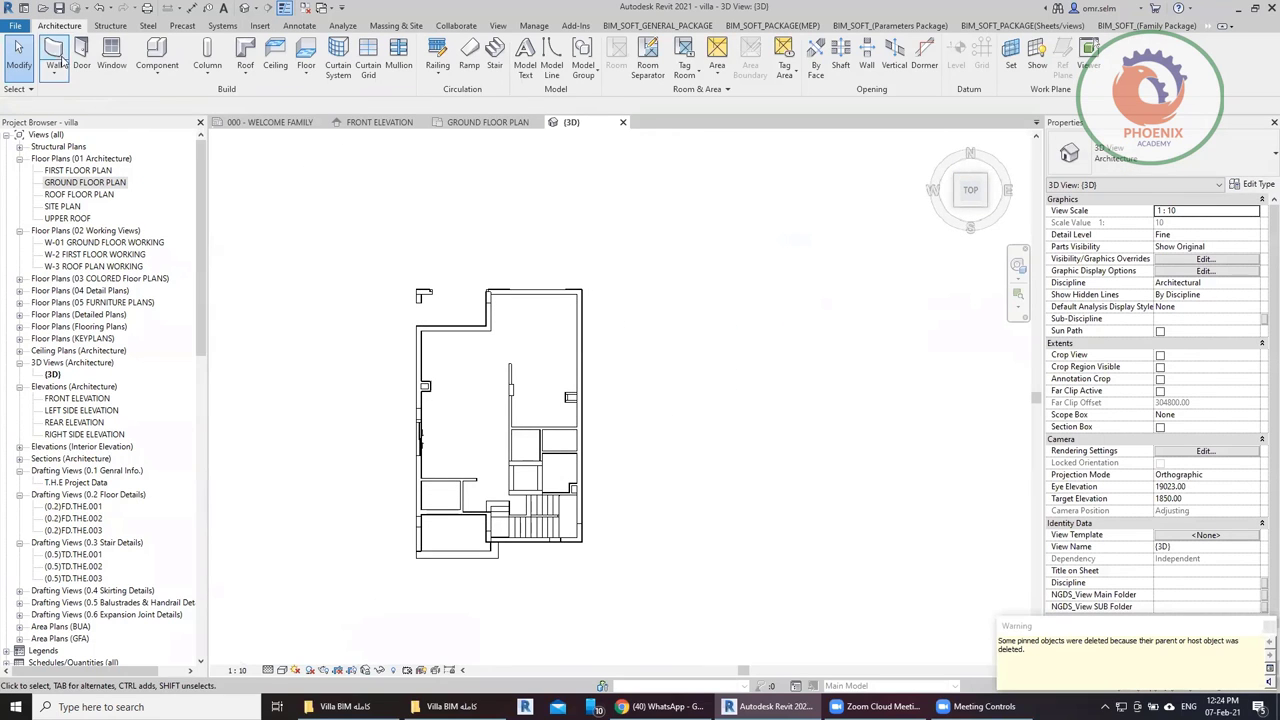
pyautogui.click(54, 50)
pyautogui.click(1087, 152)
pyautogui.scroll(3, 1133, 232)
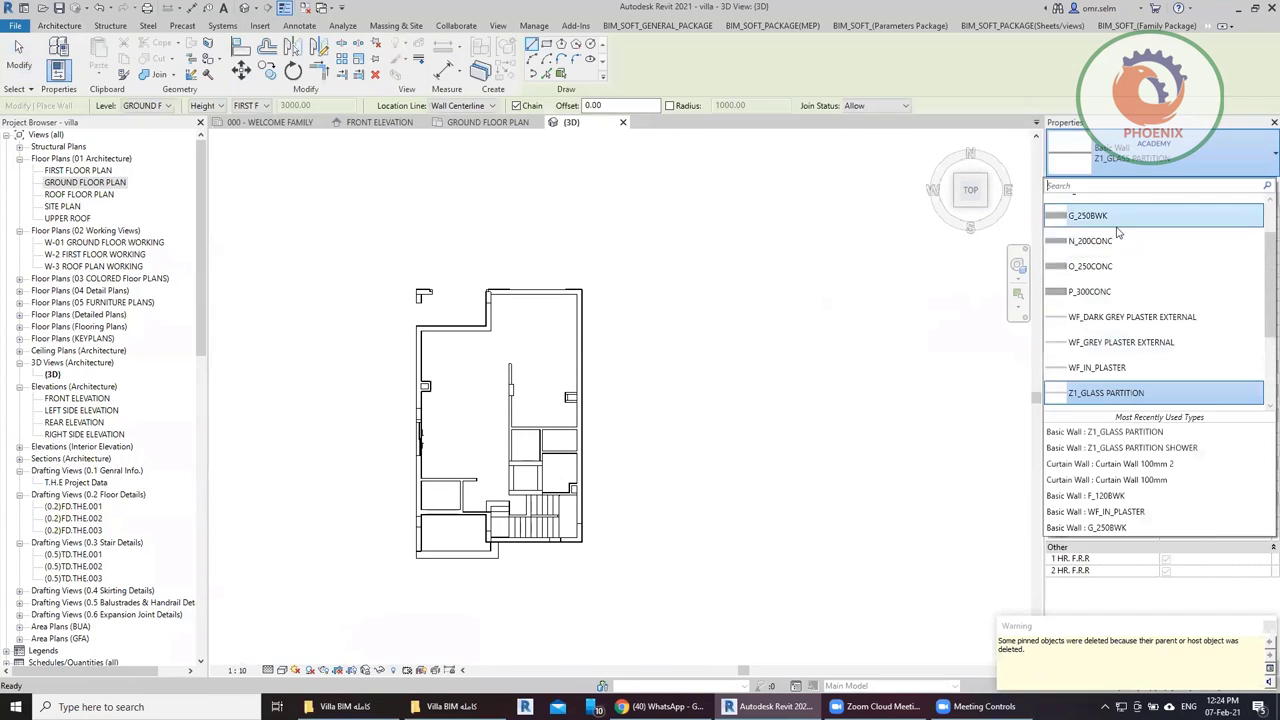
pyautogui.scroll(2, 1120, 225)
pyautogui.click(1102, 215)
pyautogui.click(698, 295)
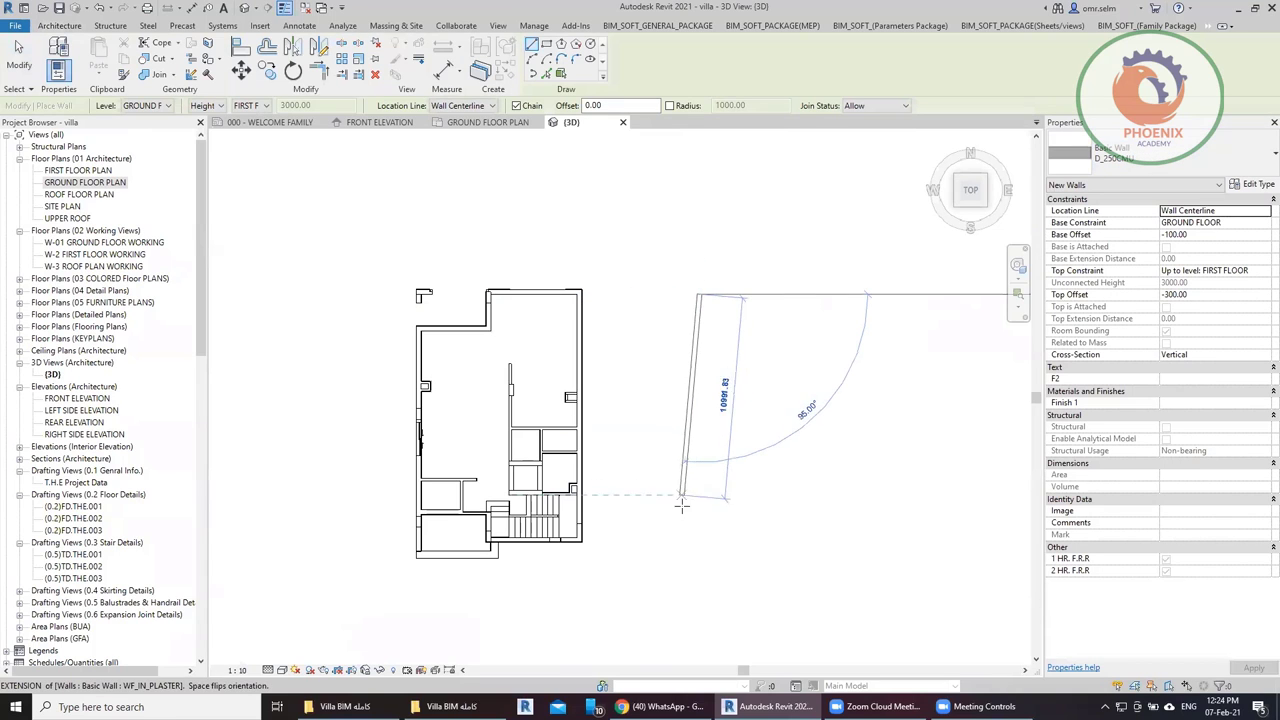
pyautogui.click(699, 522)
pyautogui.press('Escape')
pyautogui.press('Escape')
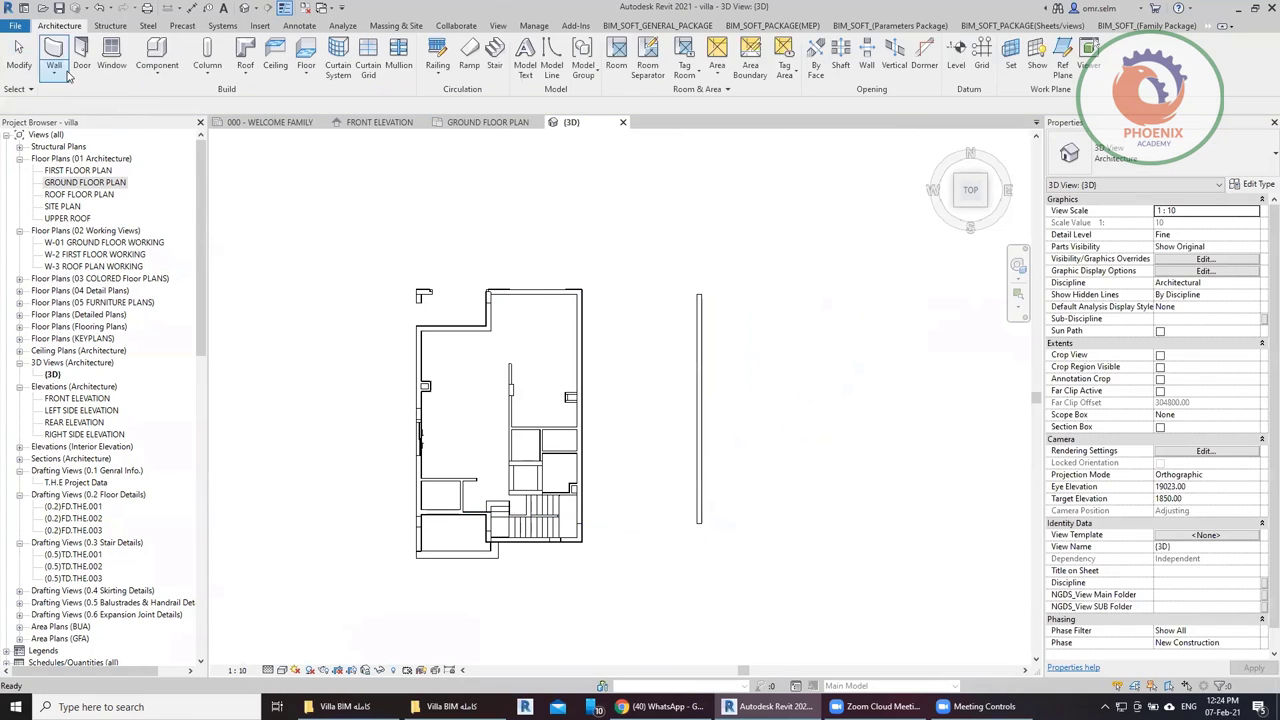
# Draw a Curtain Wall 100mm segment along the middle of the new straight wall.
pyautogui.click(55, 74)
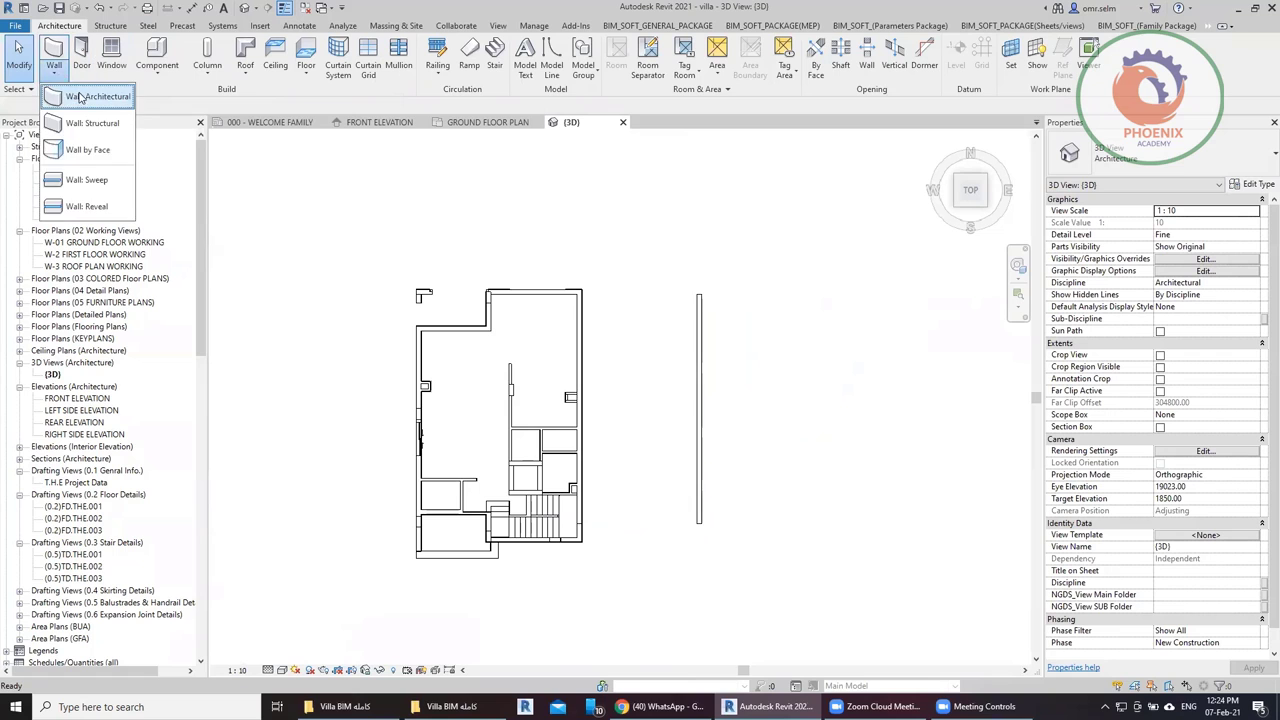
pyautogui.click(80, 91)
pyautogui.click(1198, 173)
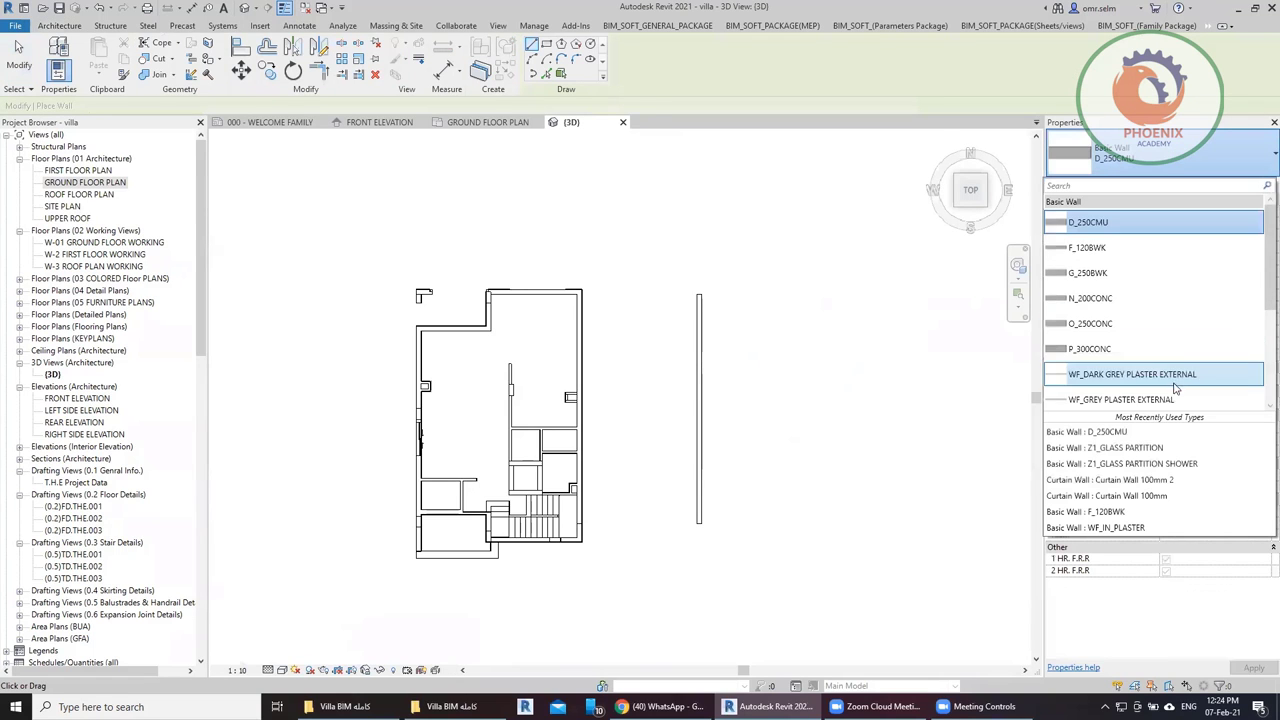
pyautogui.scroll(-2, 1115, 300)
pyautogui.click(1118, 333)
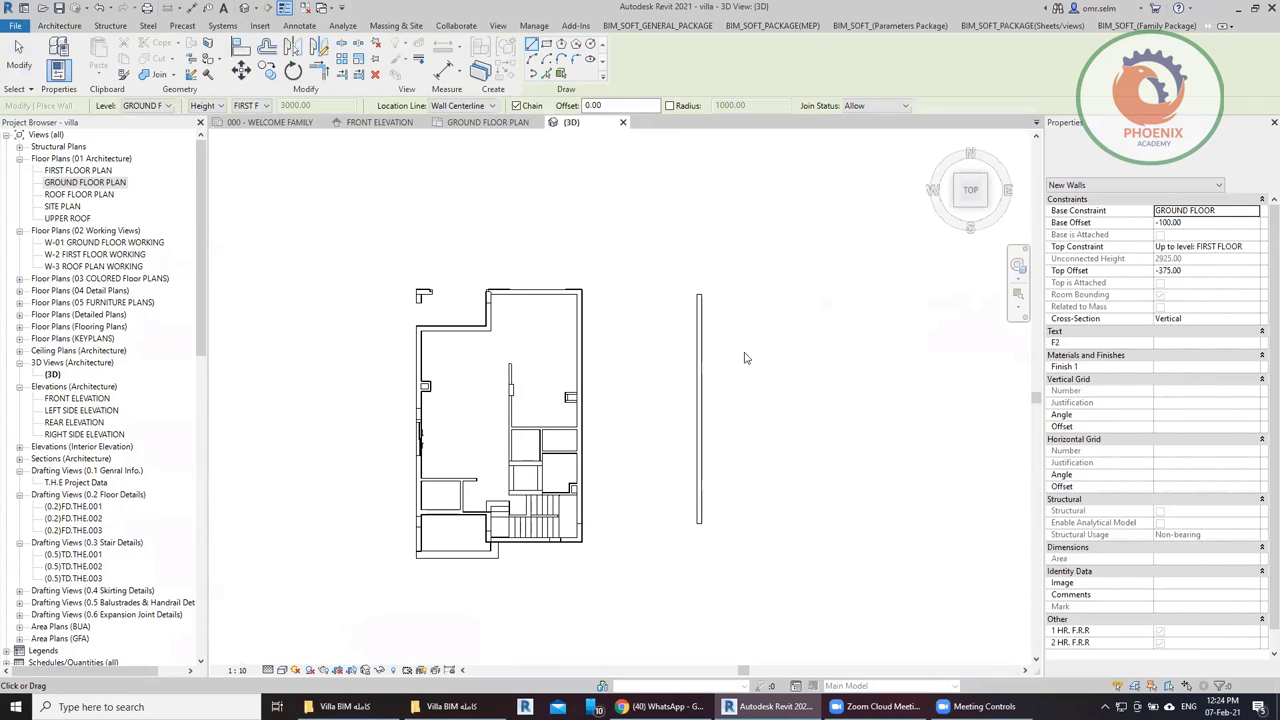
pyautogui.scroll(2, 765, 368)
pyautogui.scroll(2, 745, 350)
pyautogui.click(745, 310)
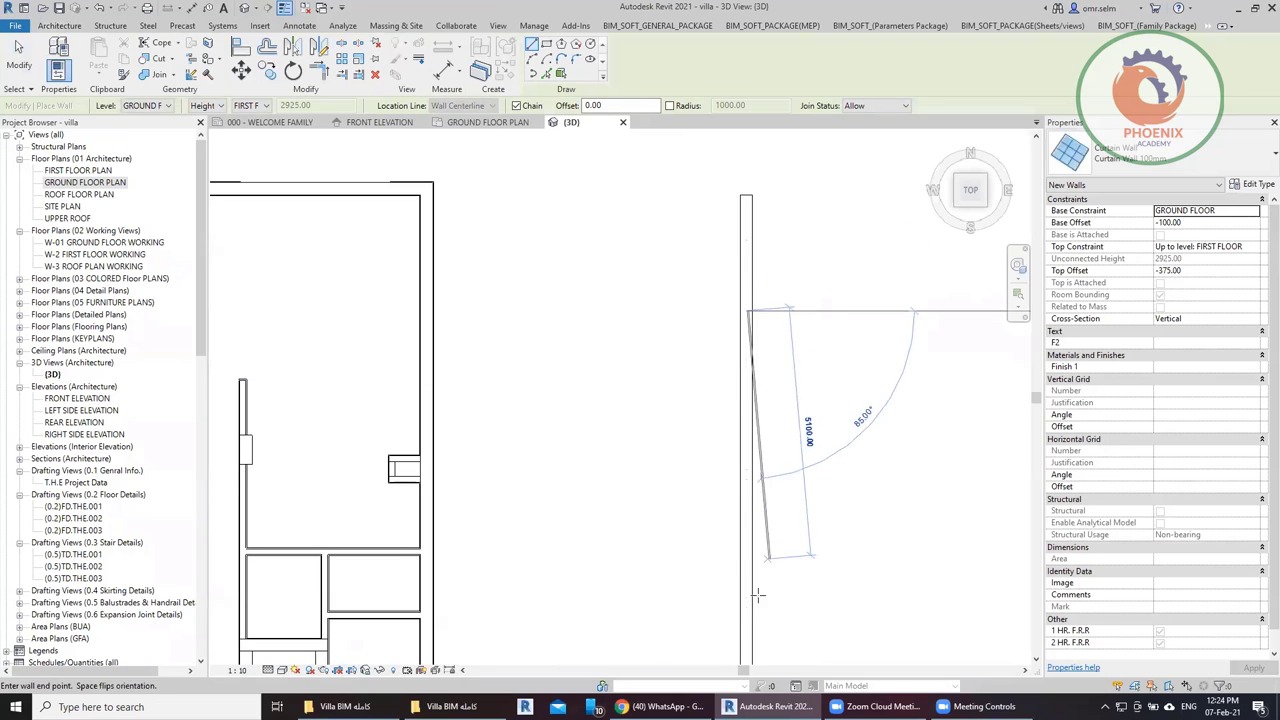
pyautogui.press('Escape')
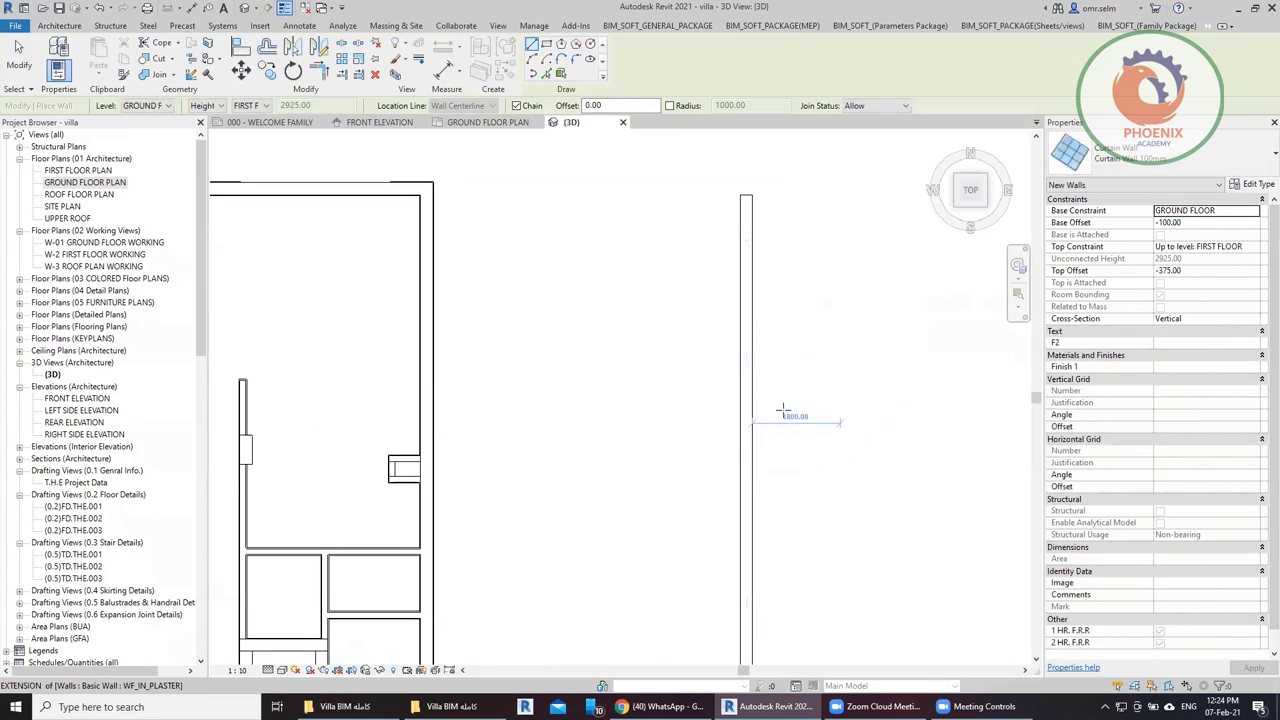
pyautogui.press('Escape')
pyautogui.moveTo(793, 262); pyautogui.dragTo(700, 514)
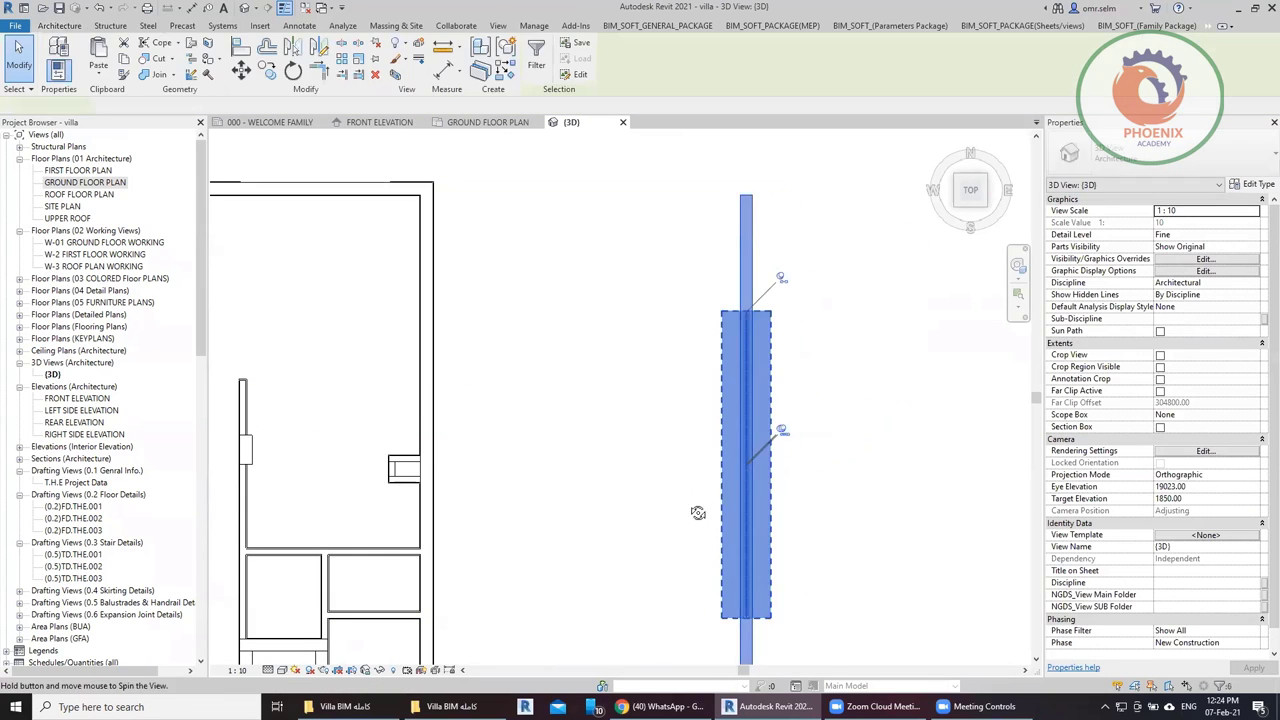
pyautogui.keyDown('shift'); pyautogui.moveTo(700, 514); pyautogui.dragTo(823, 506, button='middle'); pyautogui.keyUp('shift')
pyautogui.click(903, 606)
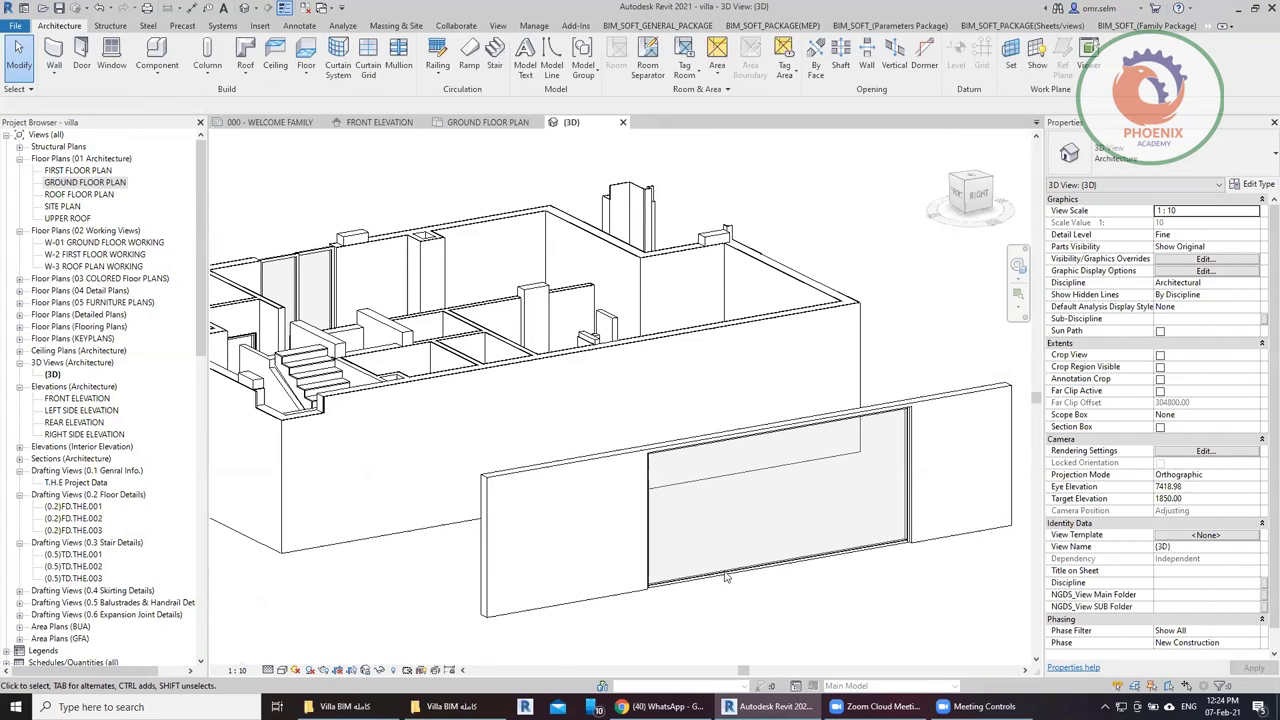
# Switch to Shaded style and lower the curtain wall's top to a -300 offset, 3000 mm tall.
pyautogui.click(282, 672)
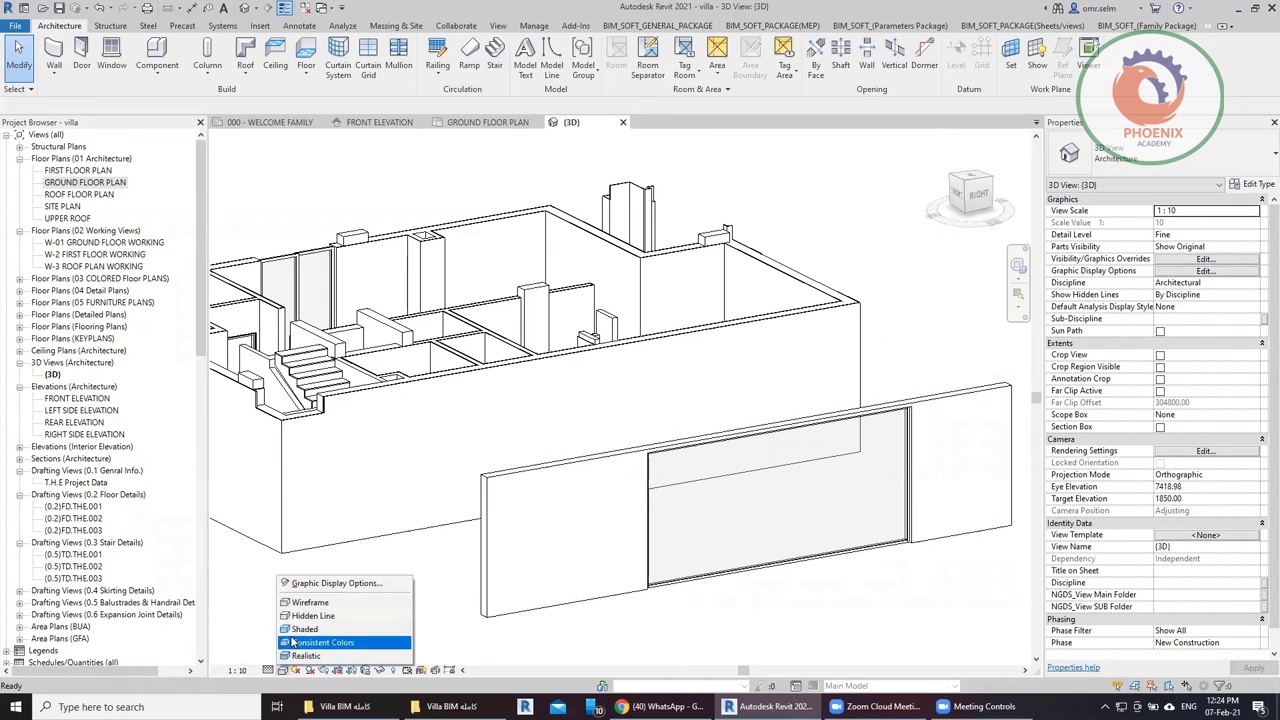
pyautogui.click(320, 632)
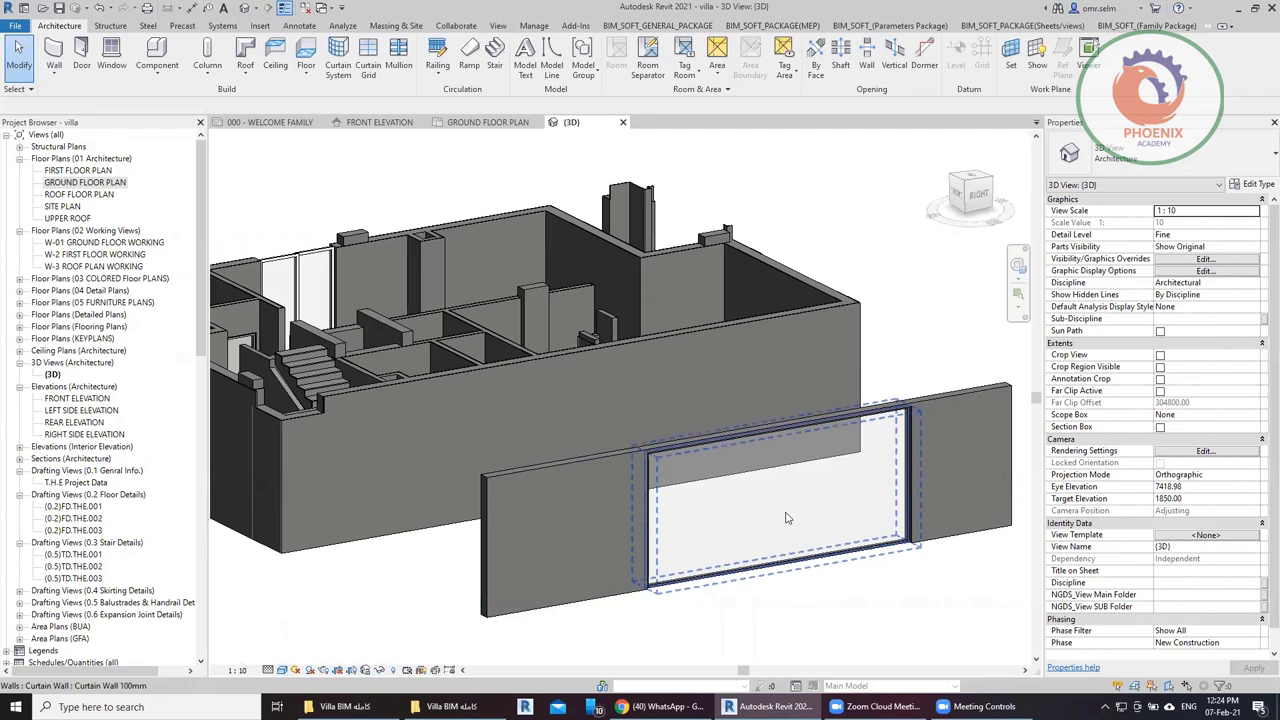
pyautogui.click(787, 517)
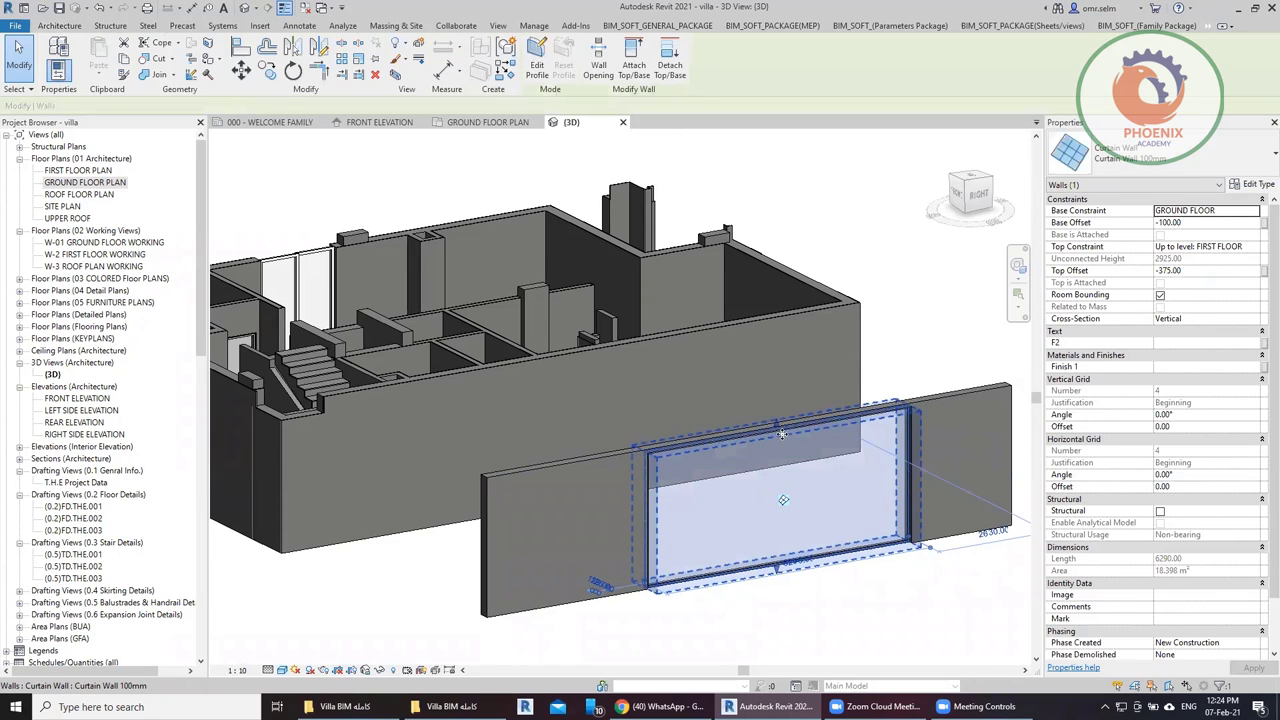
pyautogui.moveTo(782, 433); pyautogui.dragTo(779, 478)
pyautogui.click(867, 601)
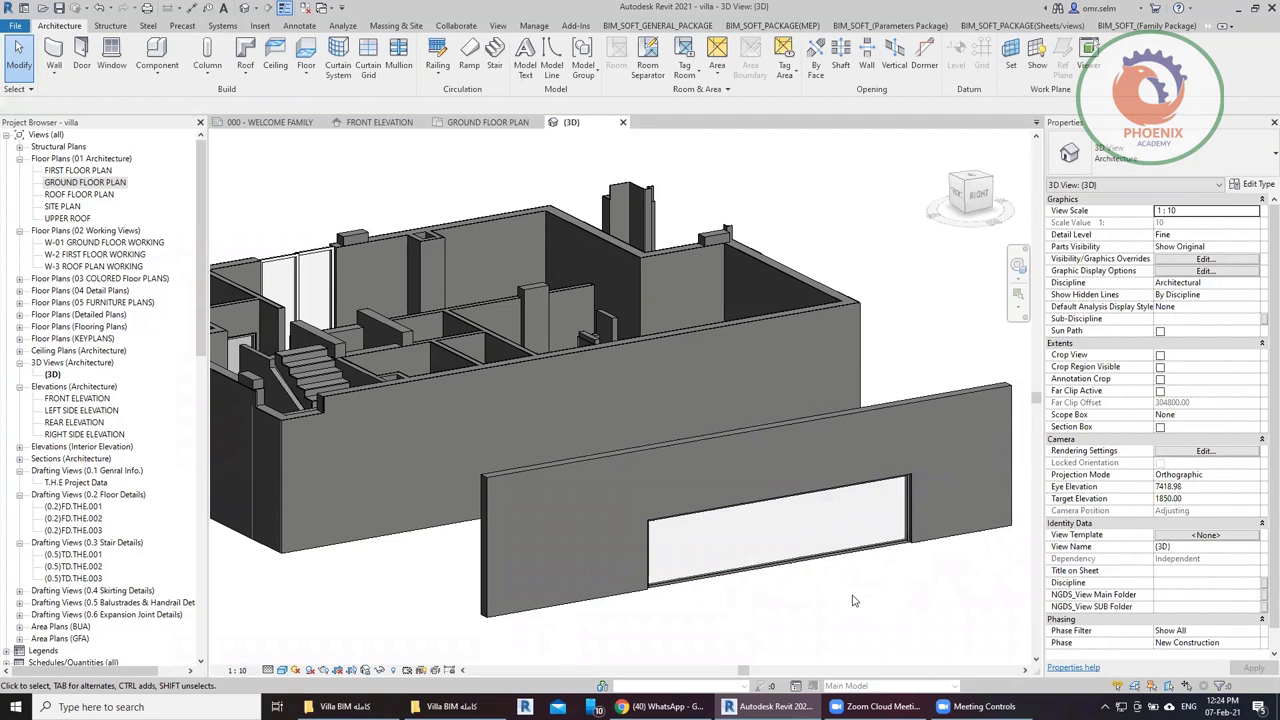
pyautogui.click(499, 453)
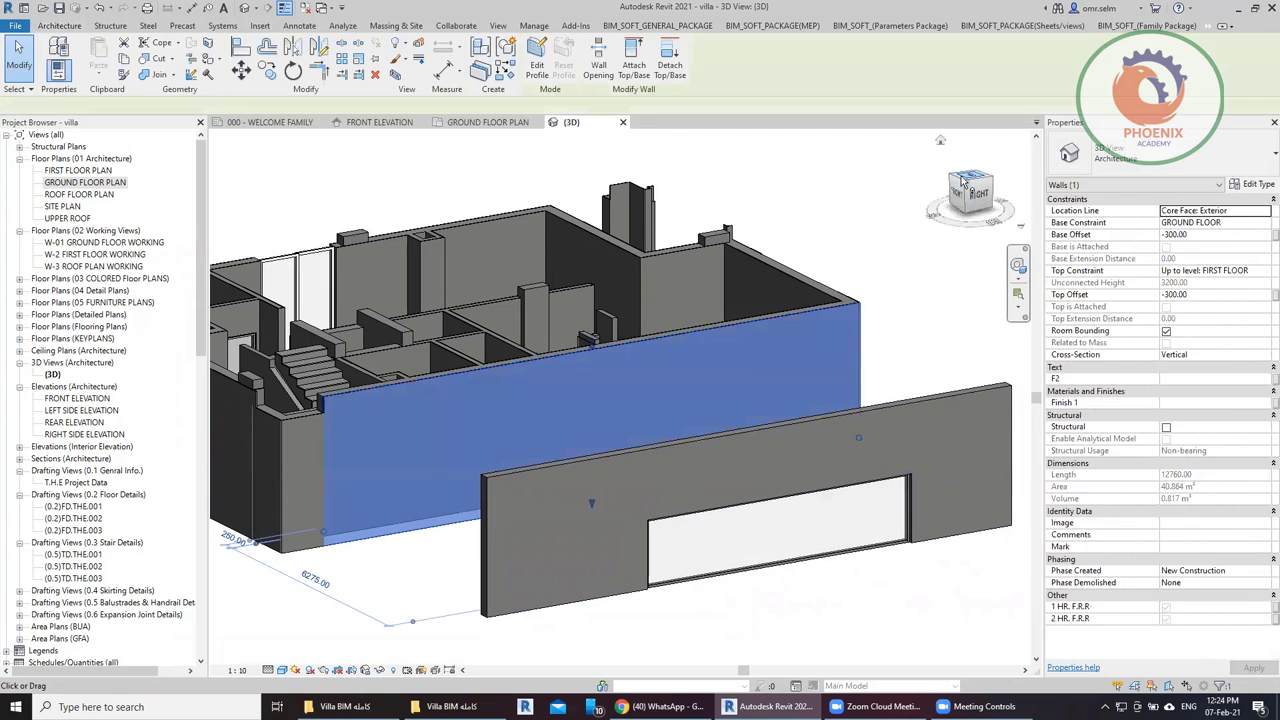
# Open the GROUND FLOOR PLAN and zoom in on the exterior wall beside the nanny room.
pyautogui.doubleClick(85, 182)
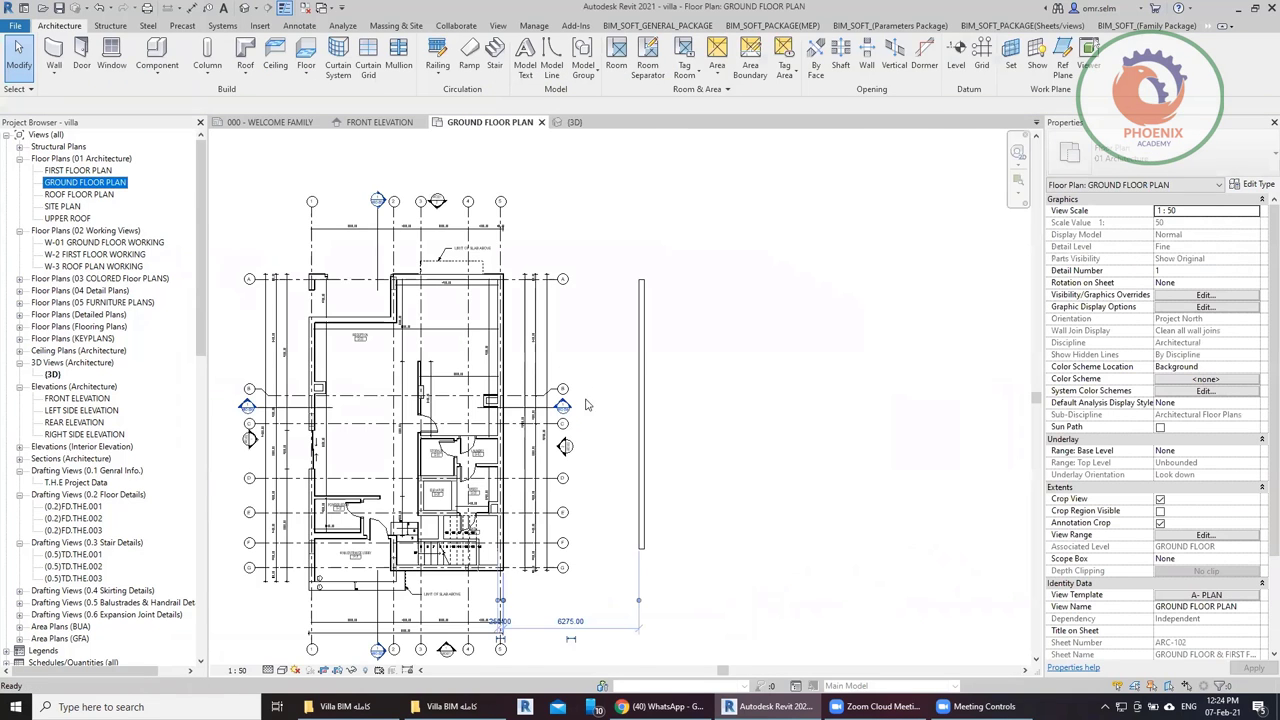
pyautogui.scroll(2, 462, 489)
pyautogui.scroll(2, 515, 575)
pyautogui.scroll(4, 567, 588)
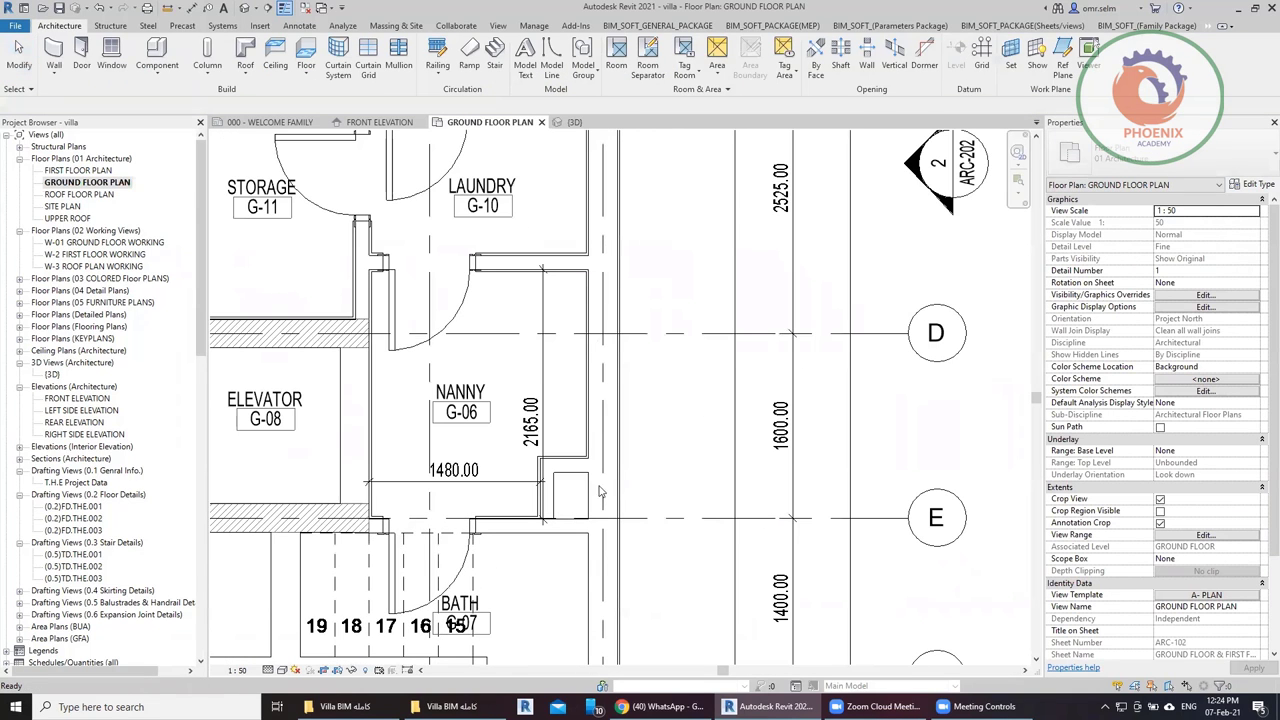
pyautogui.click(517, 460)
pyautogui.scroll(-3, 640, 515)
pyautogui.press('Escape')
pyautogui.scroll(-2, 610, 511)
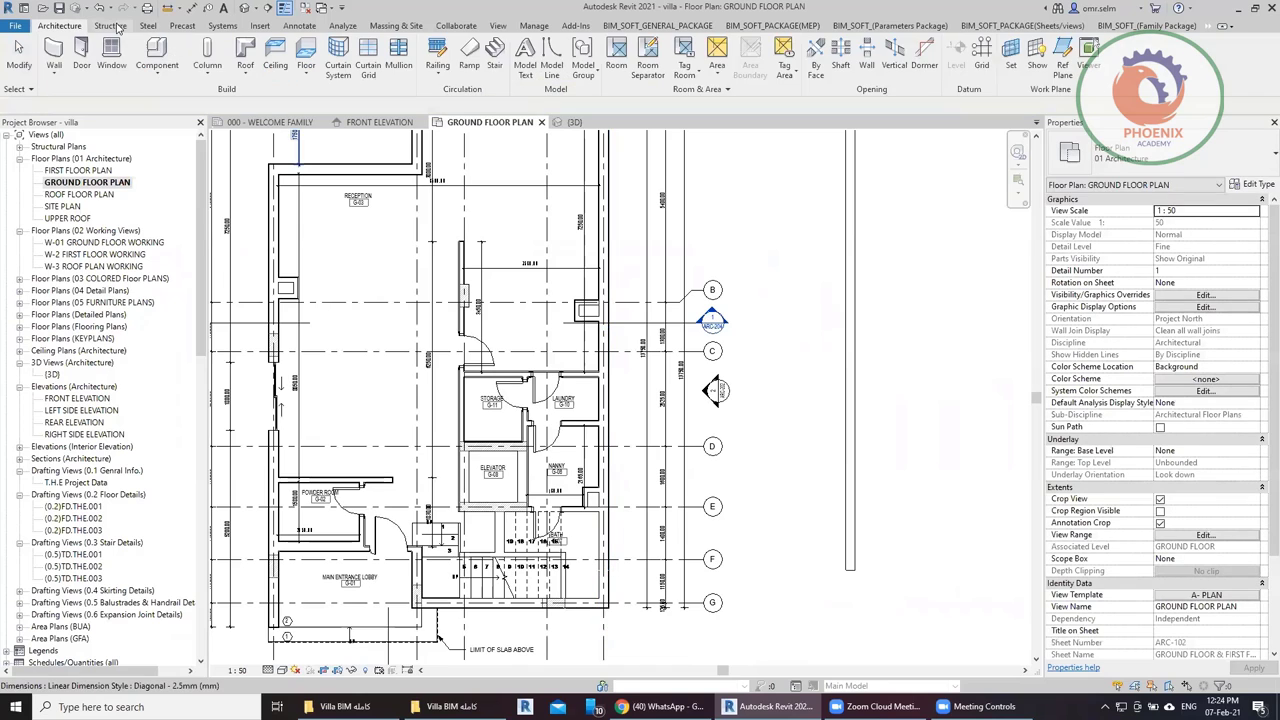
# Draw a 1480 mm Curtain Wall 100mm segment in the east wall next to NANNY G-06.
pyautogui.click(54, 74)
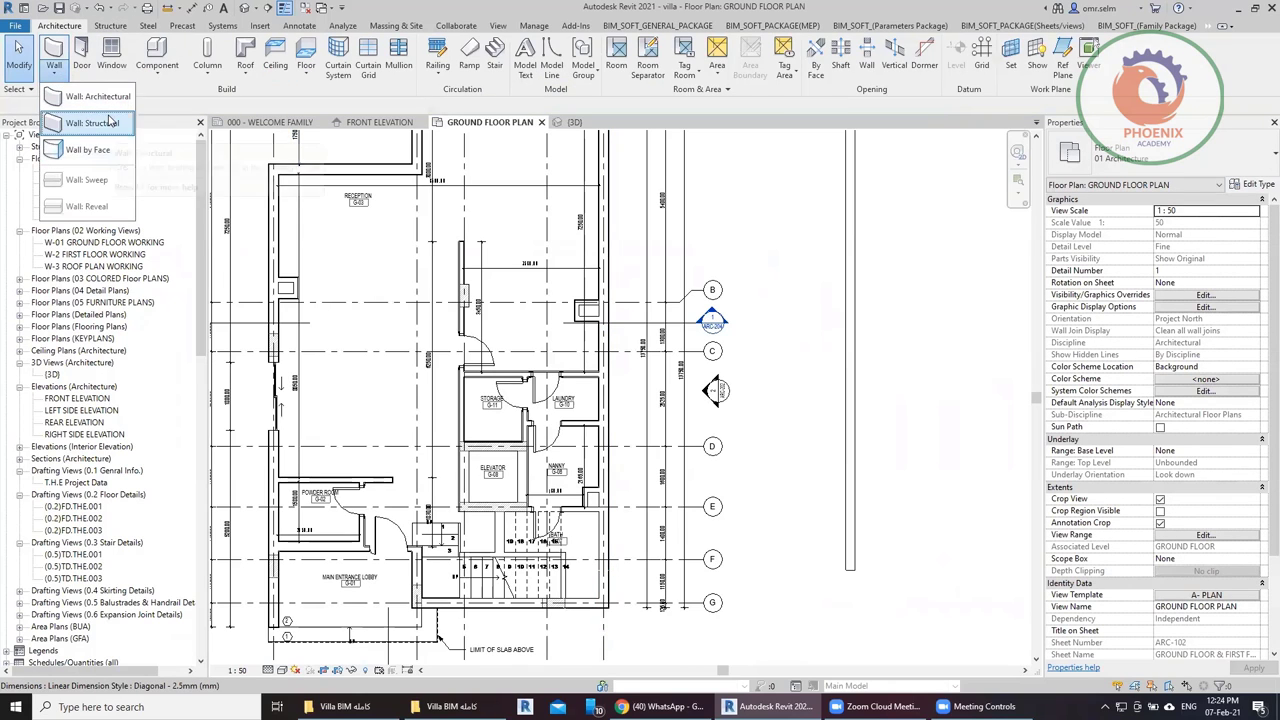
pyautogui.click(90, 123)
pyautogui.click(1150, 155)
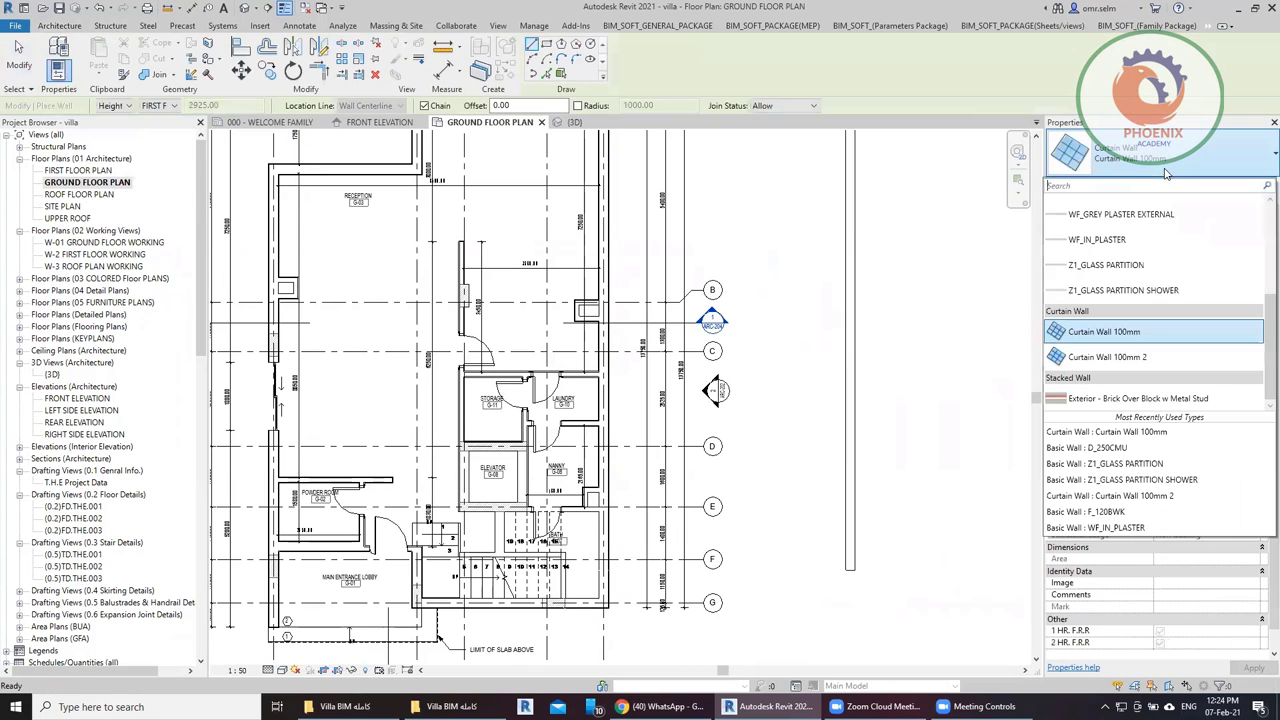
pyautogui.click(1100, 249)
pyautogui.scroll(1, 600, 540)
pyautogui.scroll(2, 605, 500)
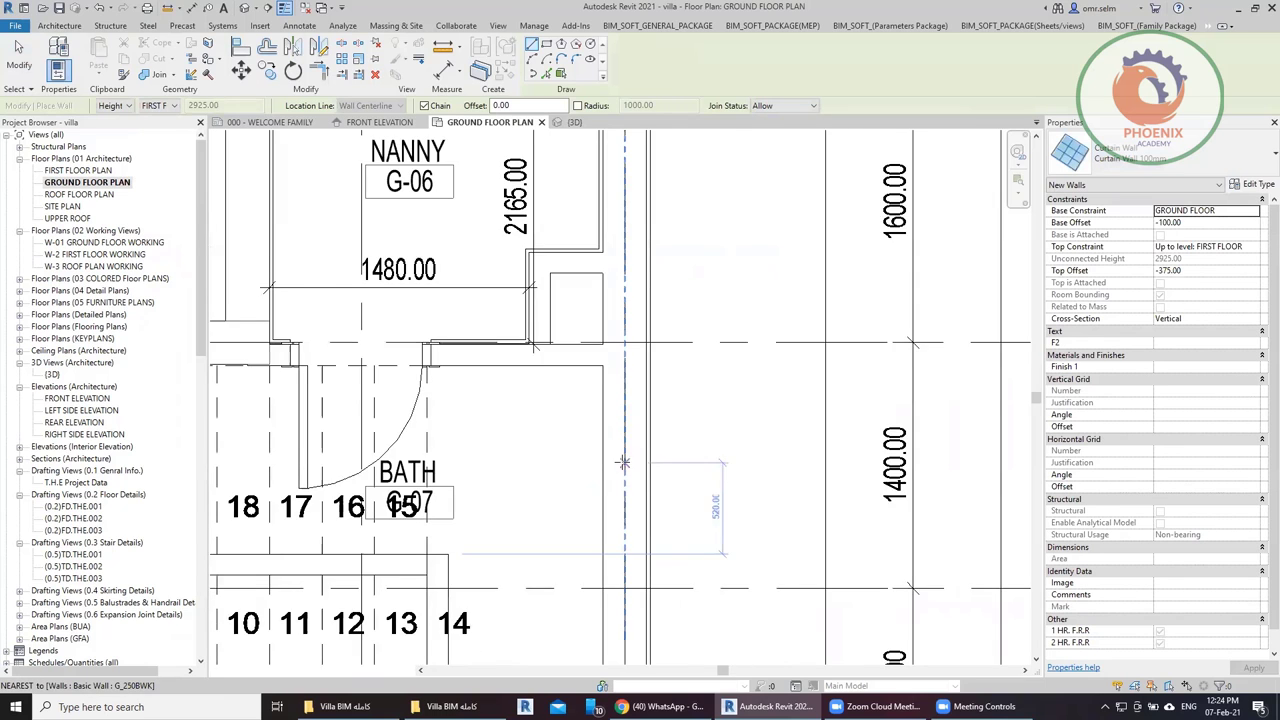
pyautogui.scroll(-2, 608, 450)
pyautogui.scroll(-1, 612, 410)
pyautogui.scroll(1, 613, 405)
pyautogui.scroll(3, 613, 360)
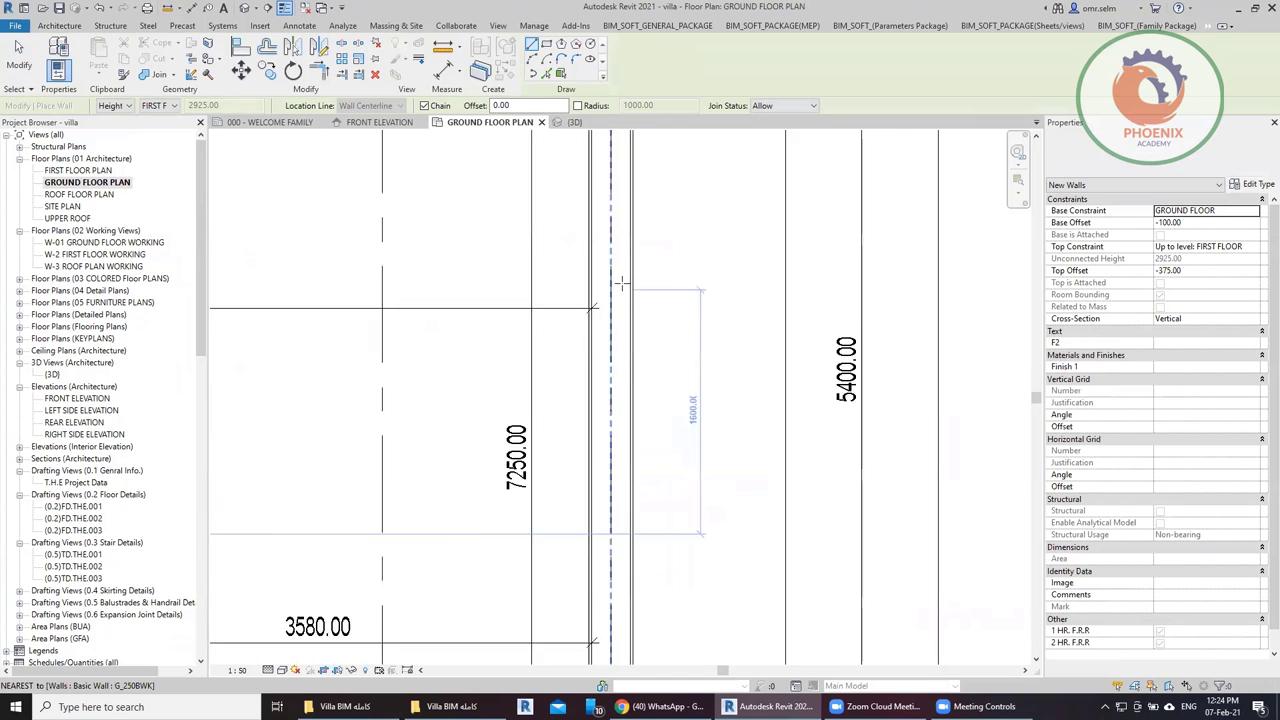
pyautogui.click(609, 530)
pyautogui.press('Escape')
pyautogui.press('Escape')
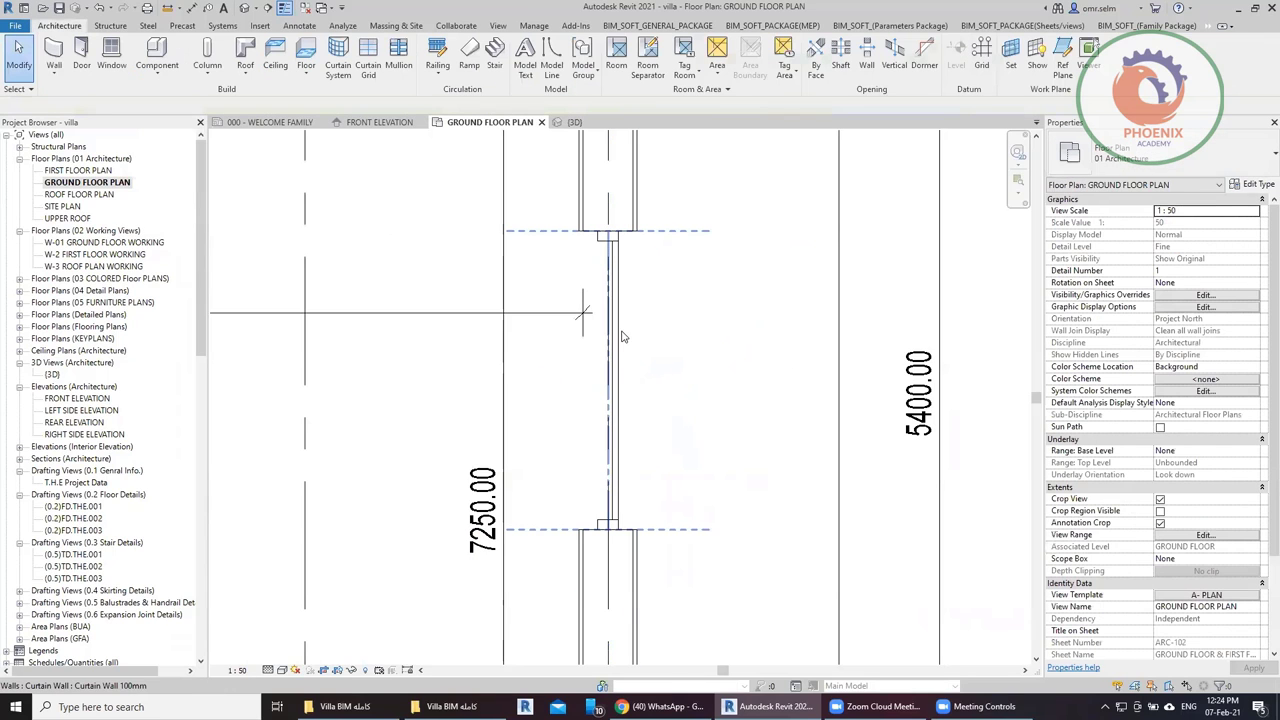
# Switch to the Default 3D View and orbit around the new 1480 mm curtain wall.
pyautogui.click(244, 9)
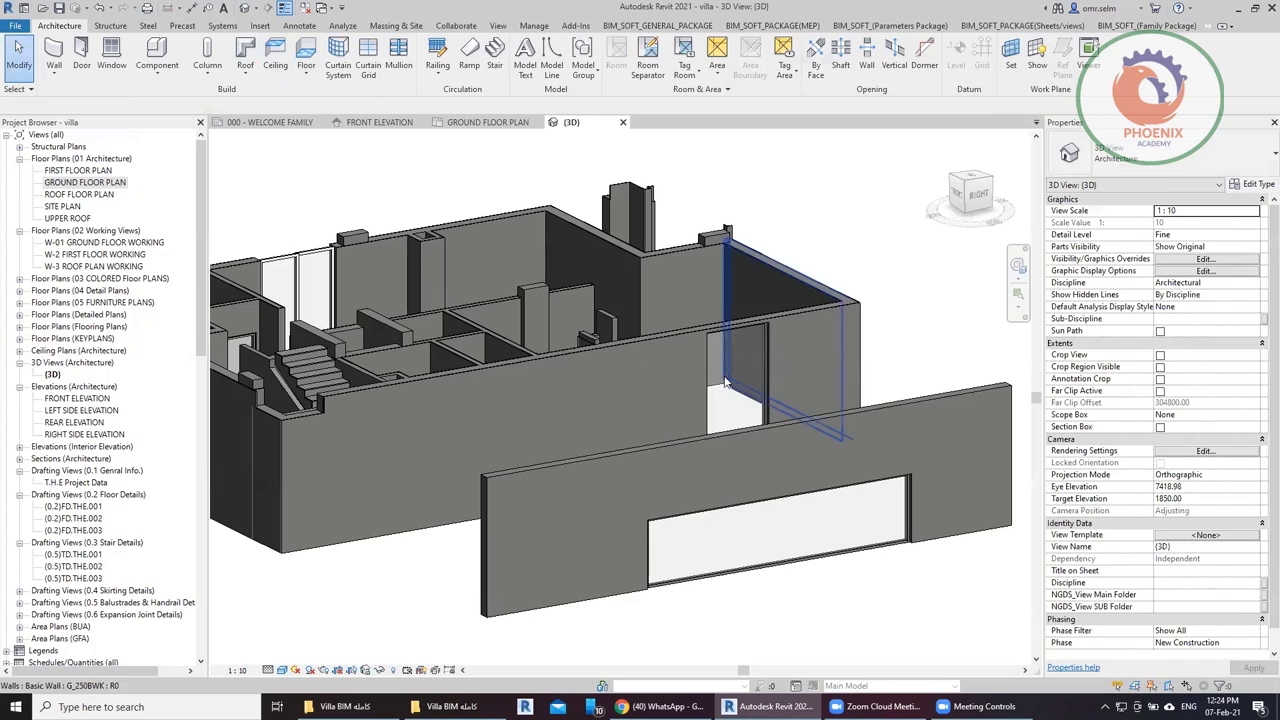
pyautogui.scroll(5, 724, 428)
pyautogui.click(722, 425)
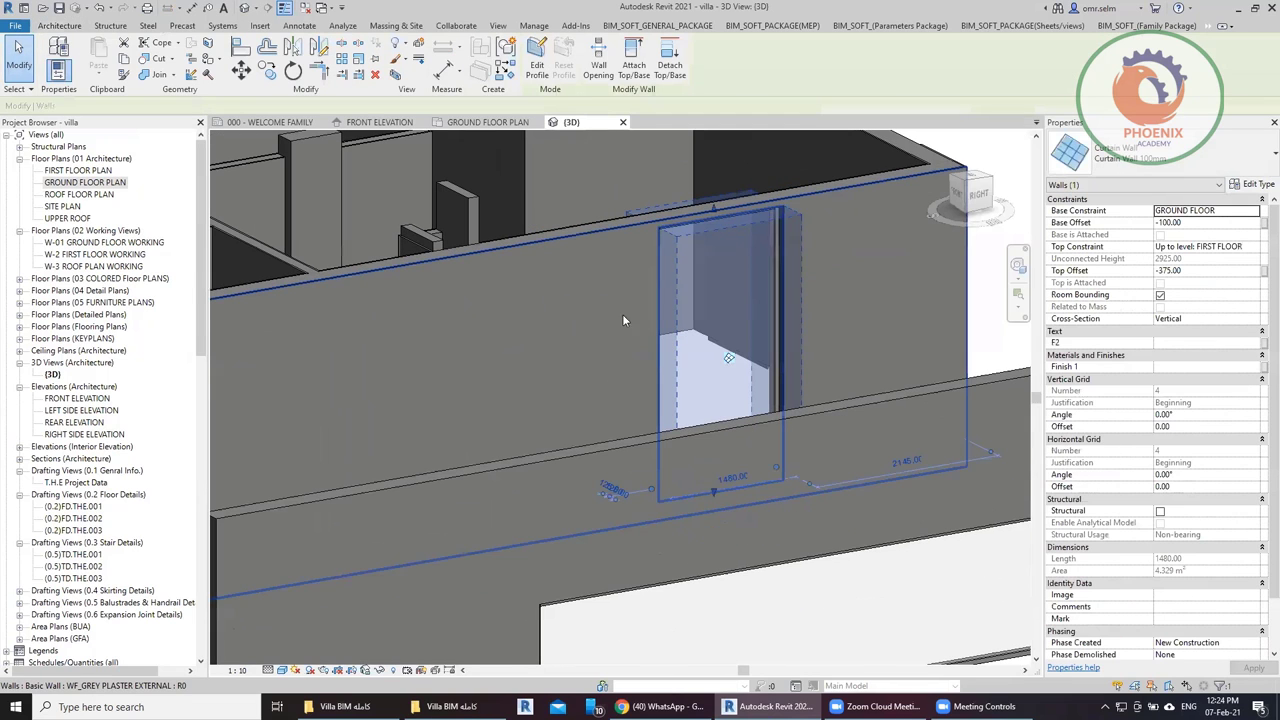
pyautogui.keyDown('shift'); pyautogui.moveTo(480, 321); pyautogui.dragTo(674, 284, button='middle'); pyautogui.keyUp('shift')
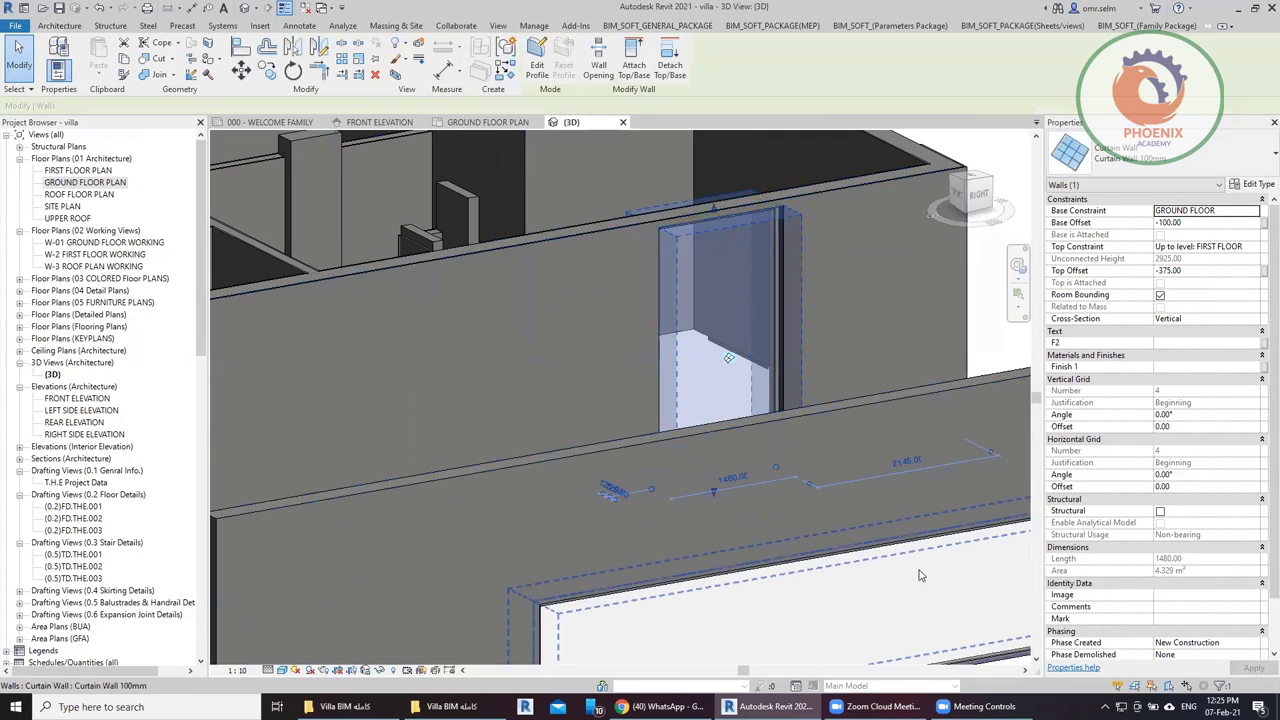
pyautogui.click(690, 600)
pyautogui.click(58, 26)
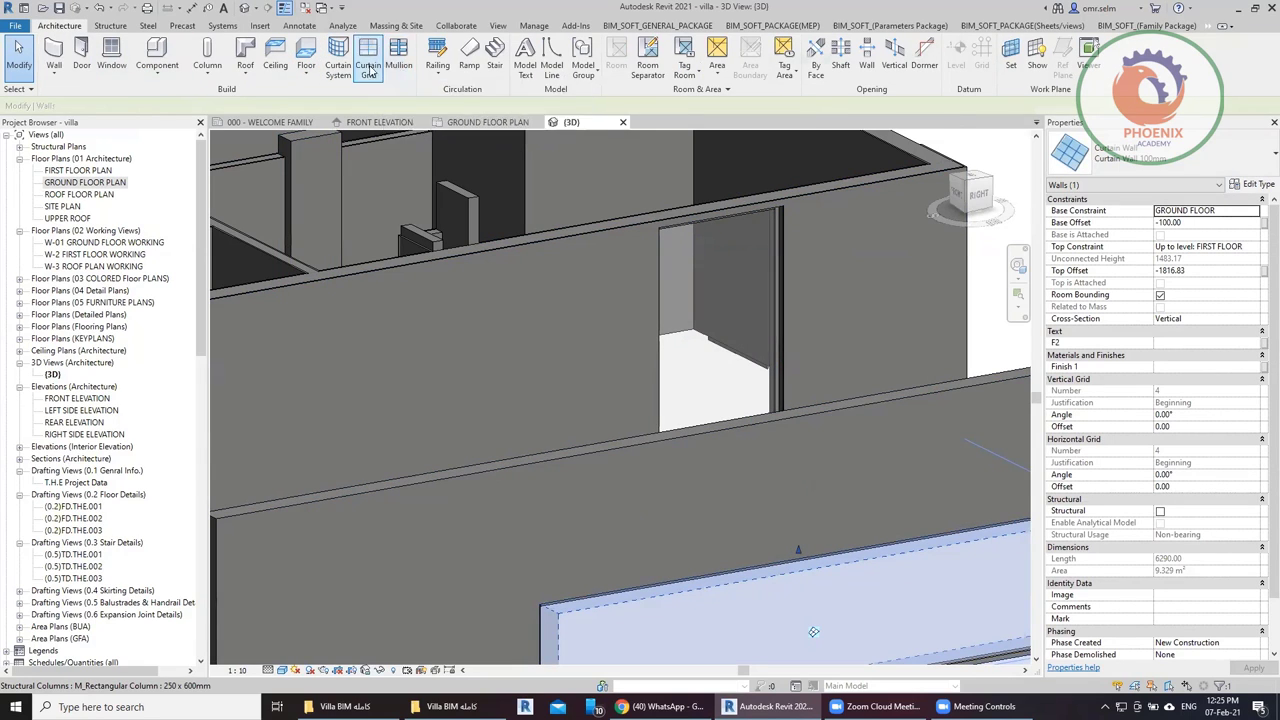
# Add curtain grids: a vertical midpoint line, a full horizontal, One Segment horizontals, and an All Except Picked vertical.
pyautogui.click(368, 58)
pyautogui.click(715, 273)
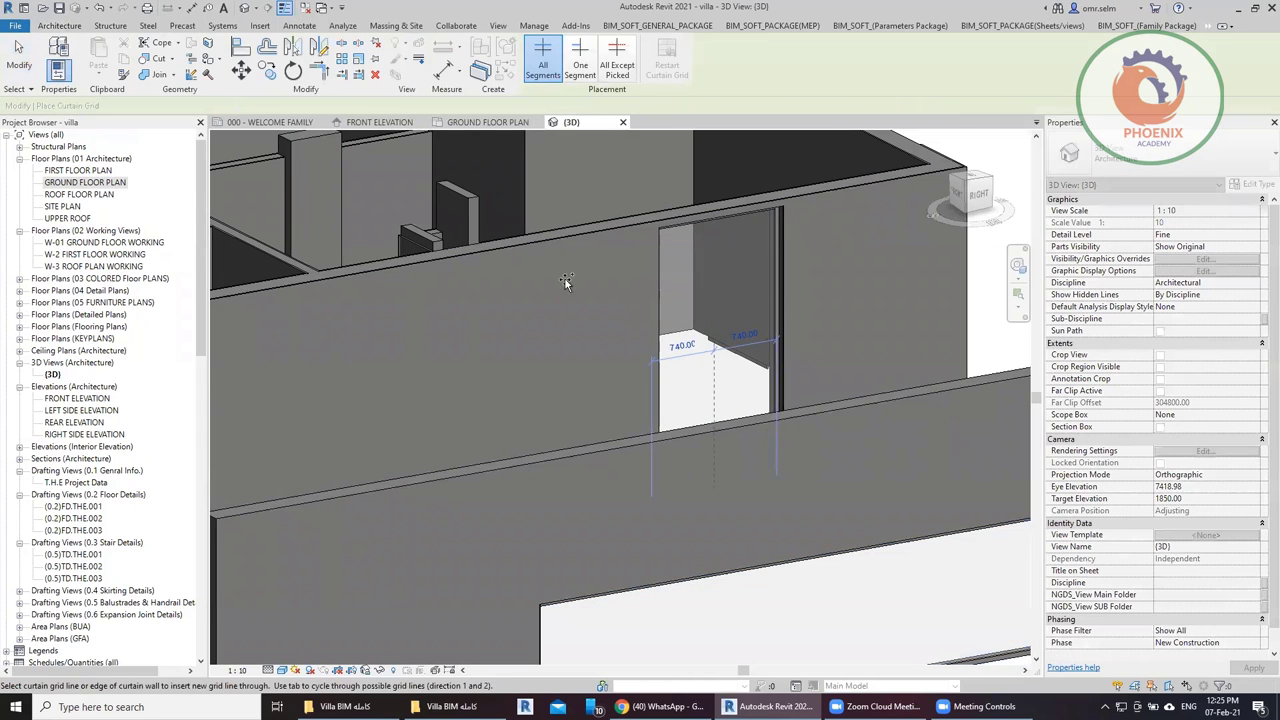
pyautogui.click(667, 338)
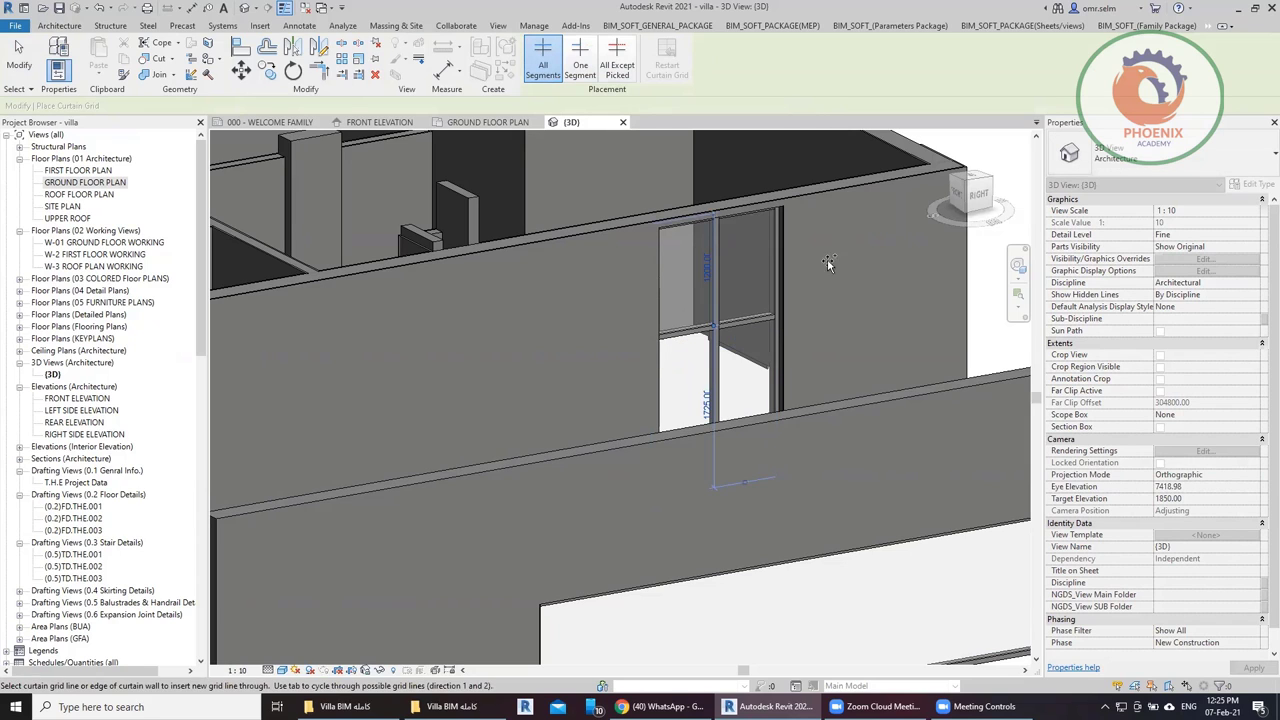
pyautogui.click(580, 60)
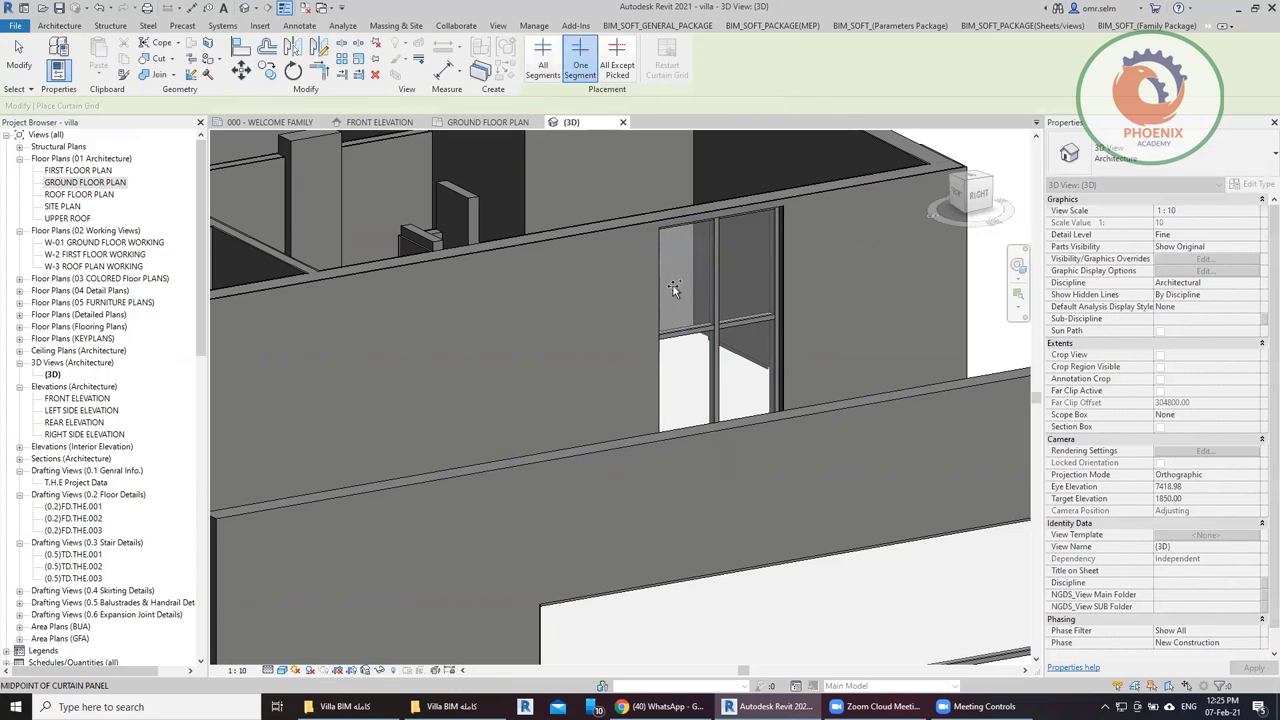
pyautogui.click(674, 270)
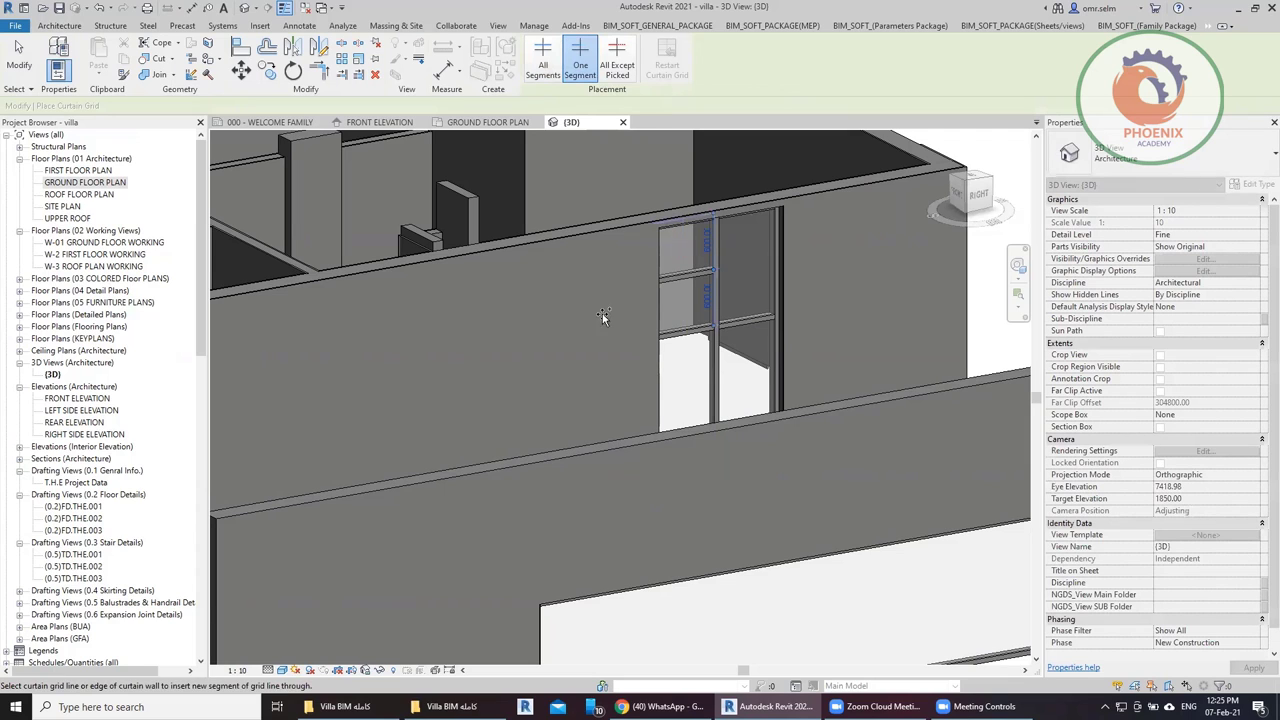
pyautogui.click(665, 401)
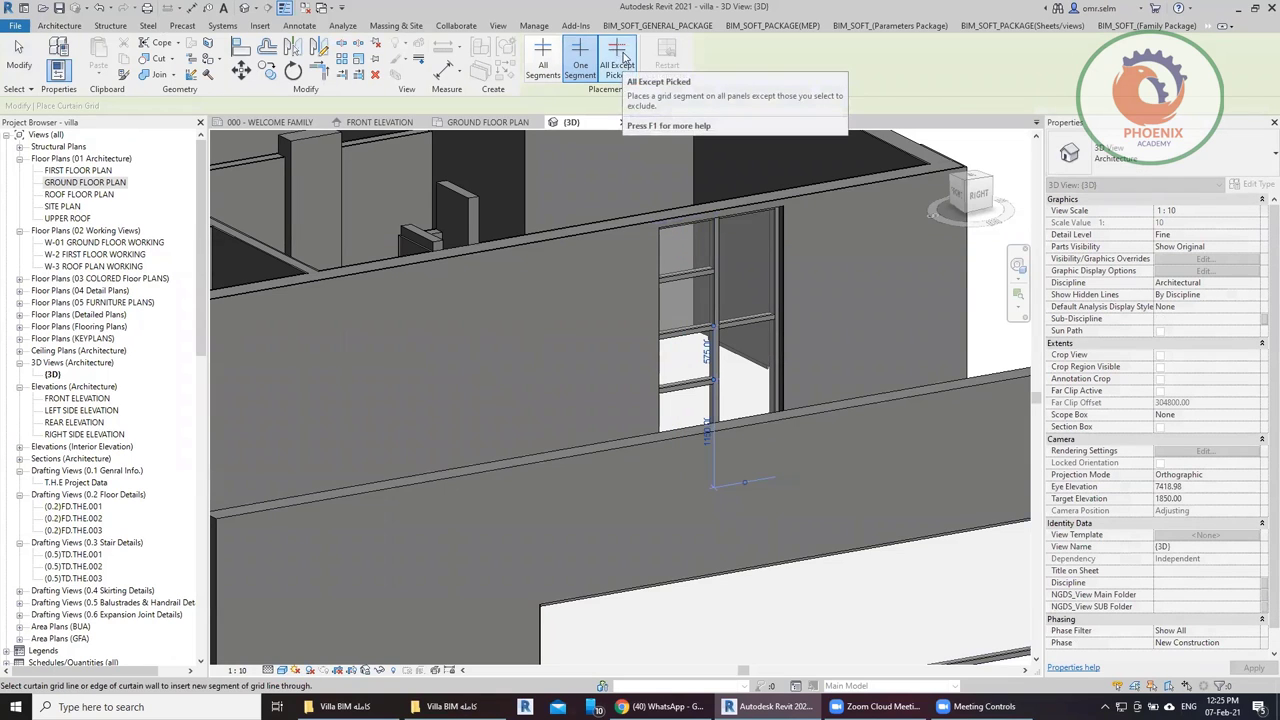
pyautogui.click(617, 62)
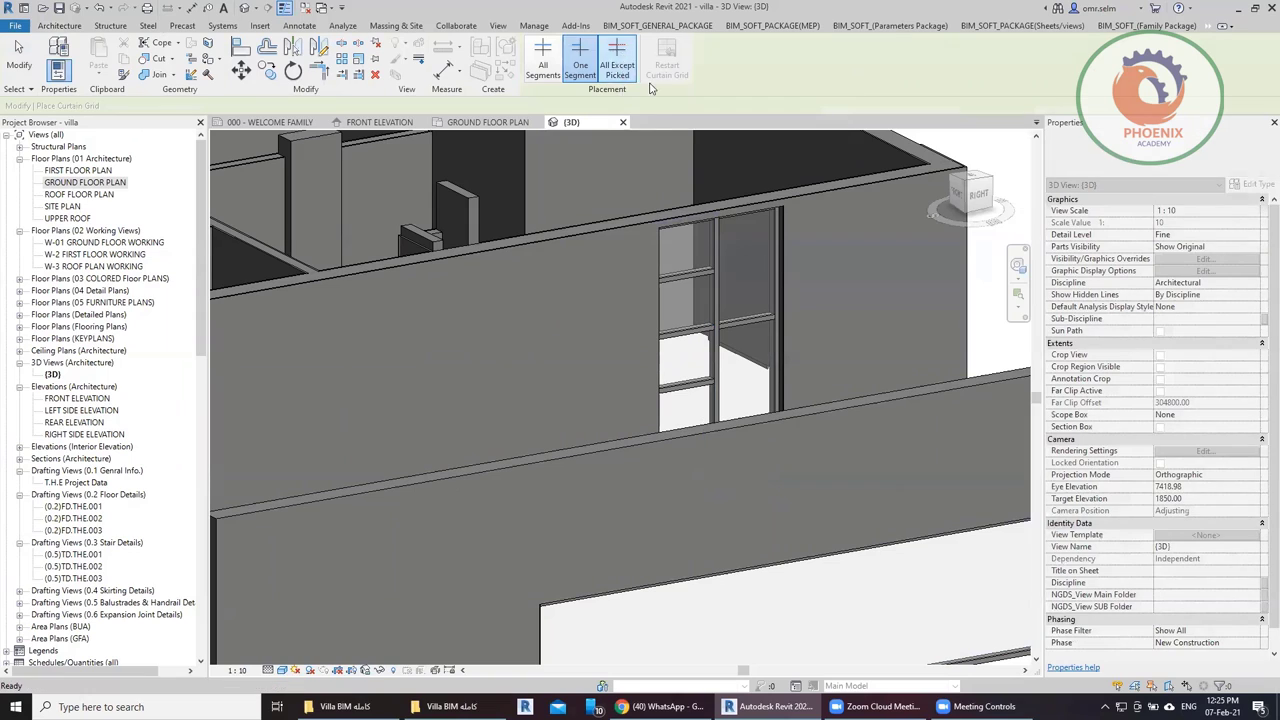
pyautogui.click(675, 238)
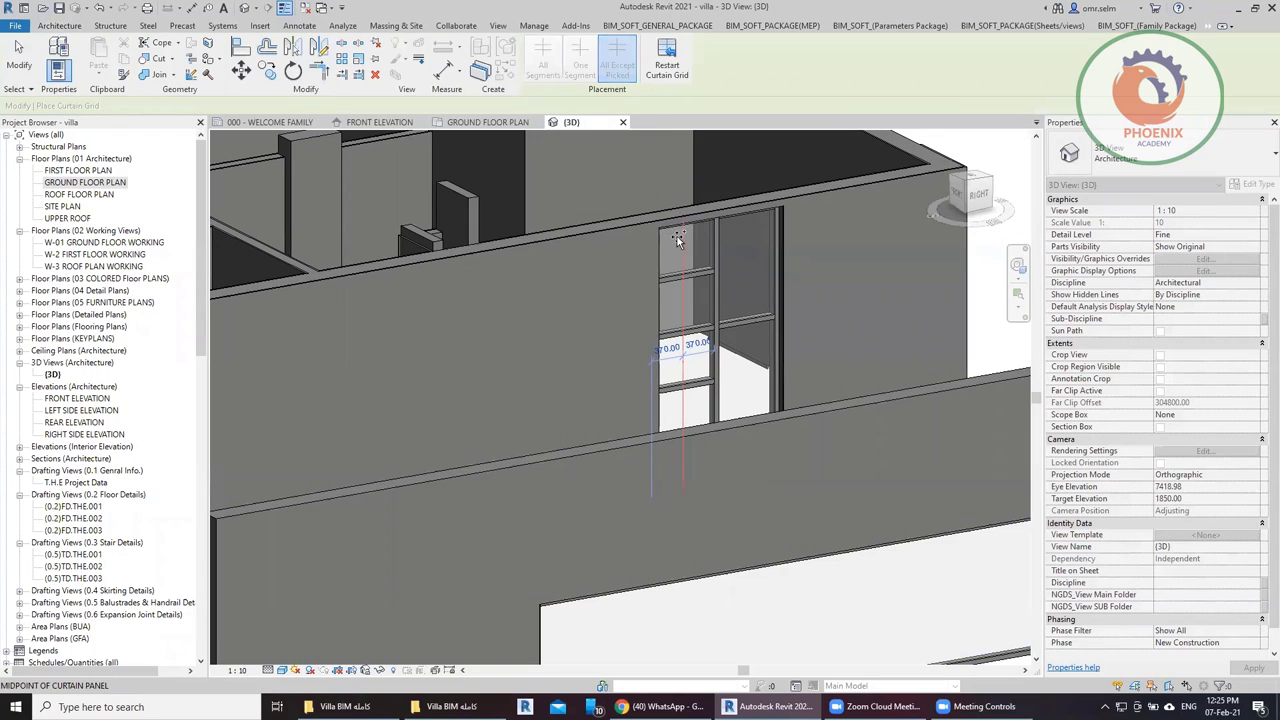
pyautogui.click(682, 303)
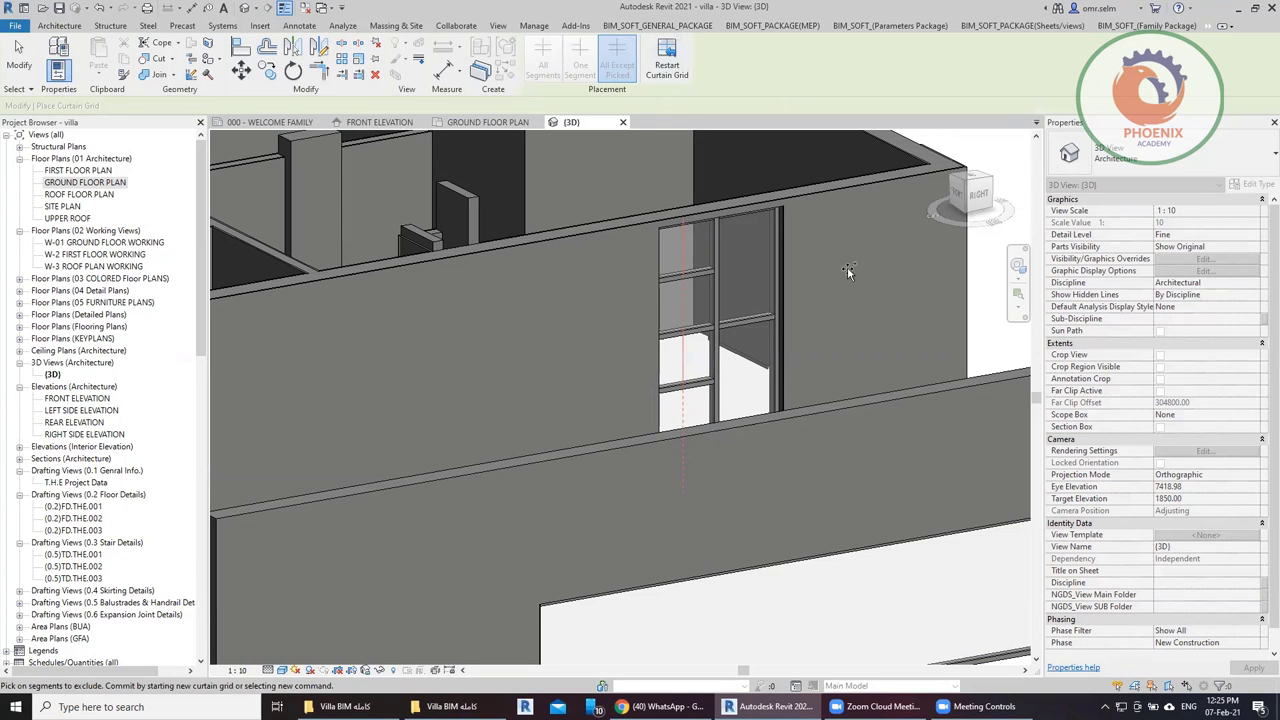
# Commit the vertical grid line so it splits only a lower-left panel, cancelling the WA wall.
pyautogui.press('w')
pyautogui.press('a')
pyautogui.click(836, 585)
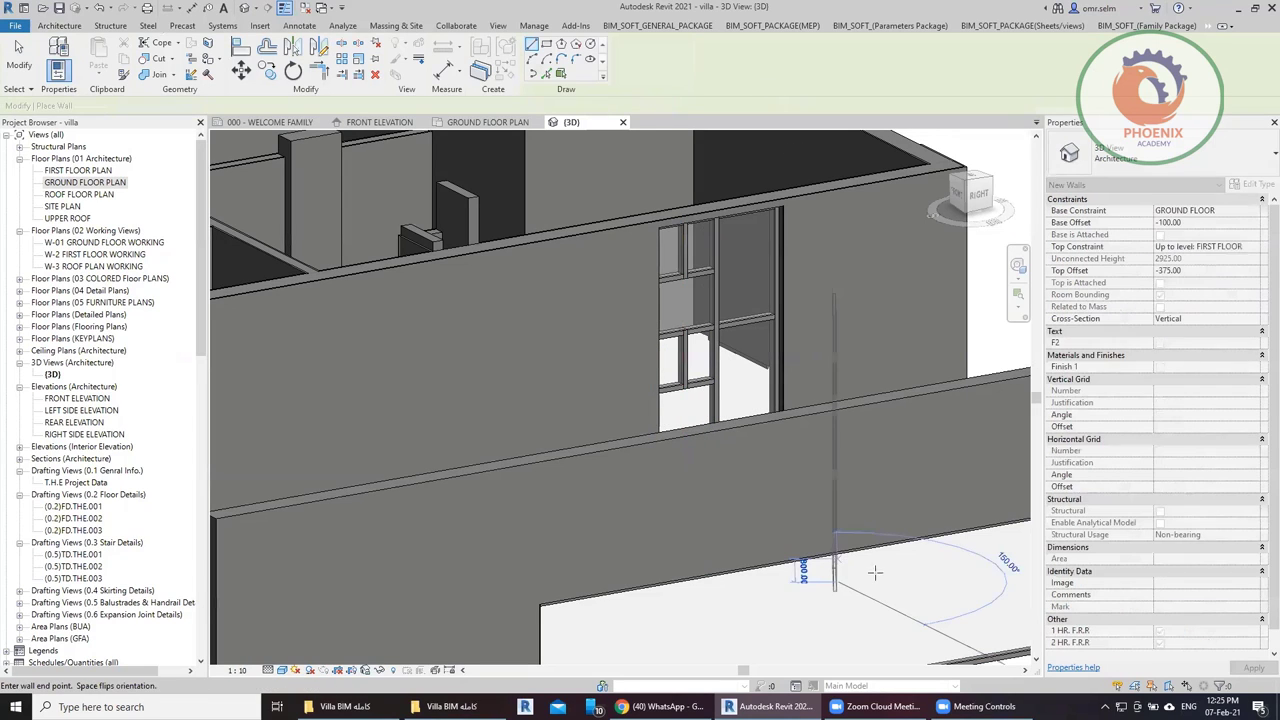
pyautogui.press('Escape')
pyautogui.press('Escape')
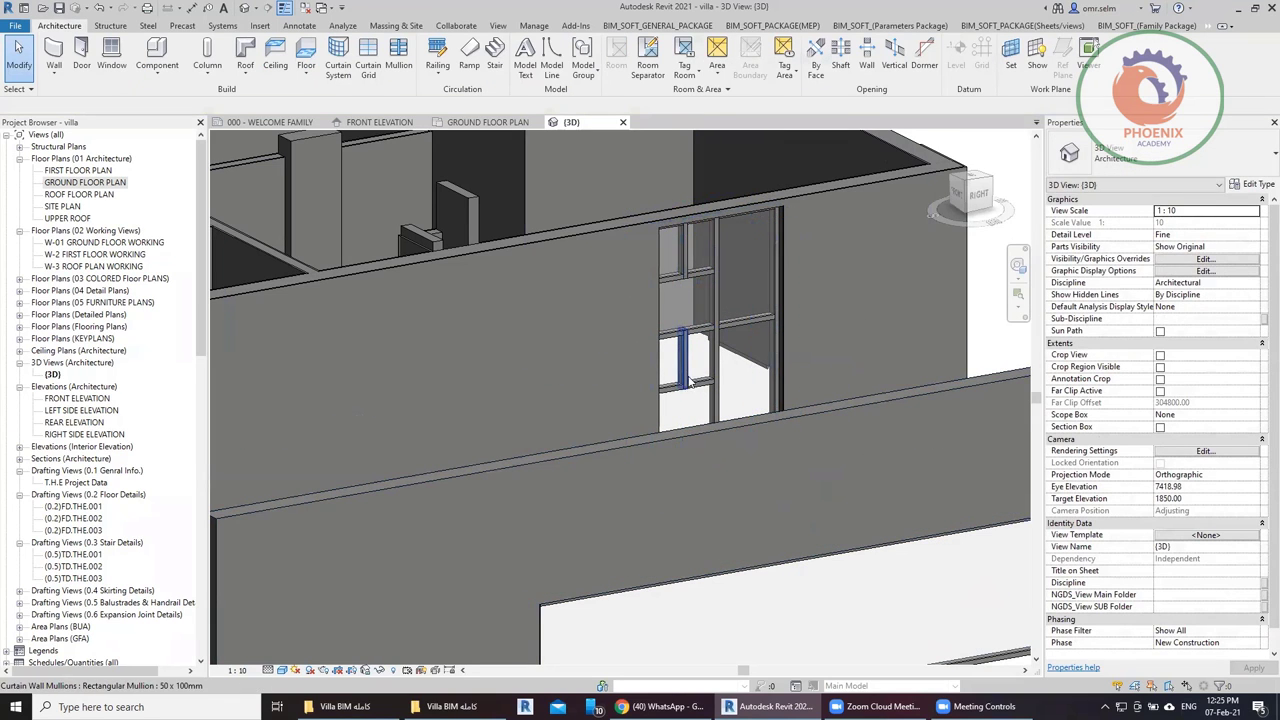
pyautogui.scroll(-4, 689, 380)
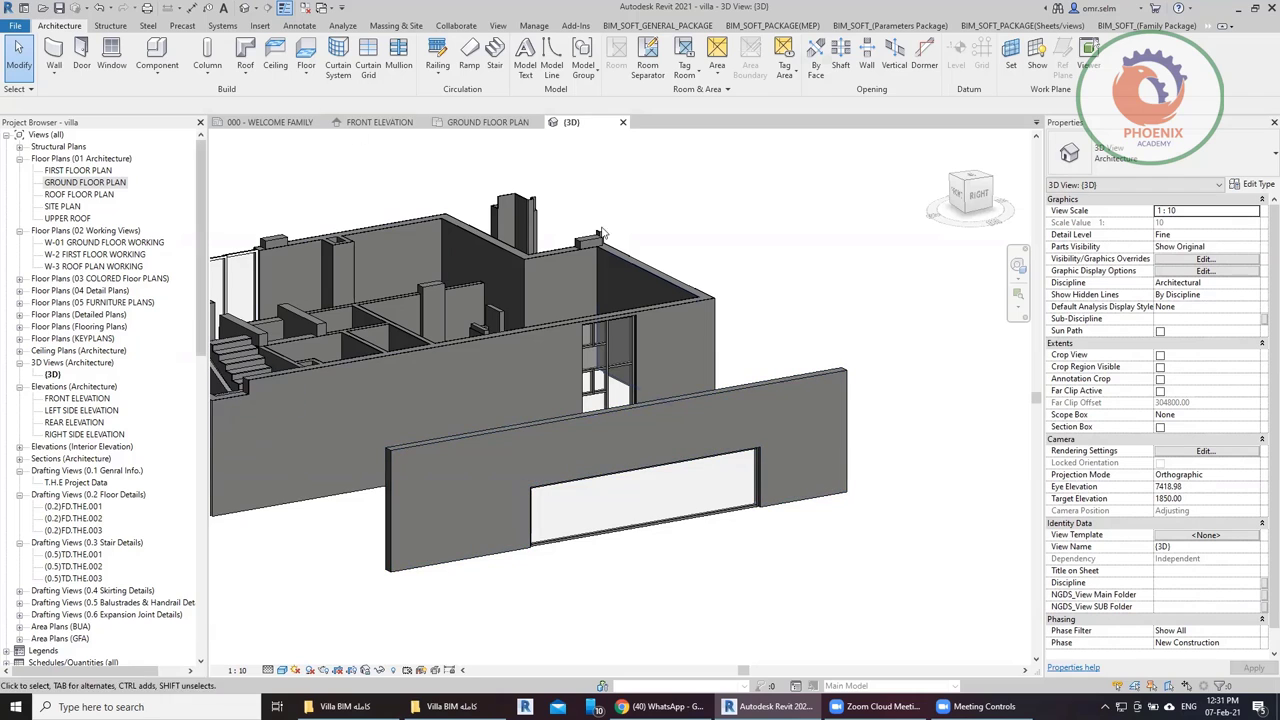
# Open the GROUND FLOOR PLAN view from Floor Plans and zoom out to show the whole villa.
pyautogui.click(90, 182)
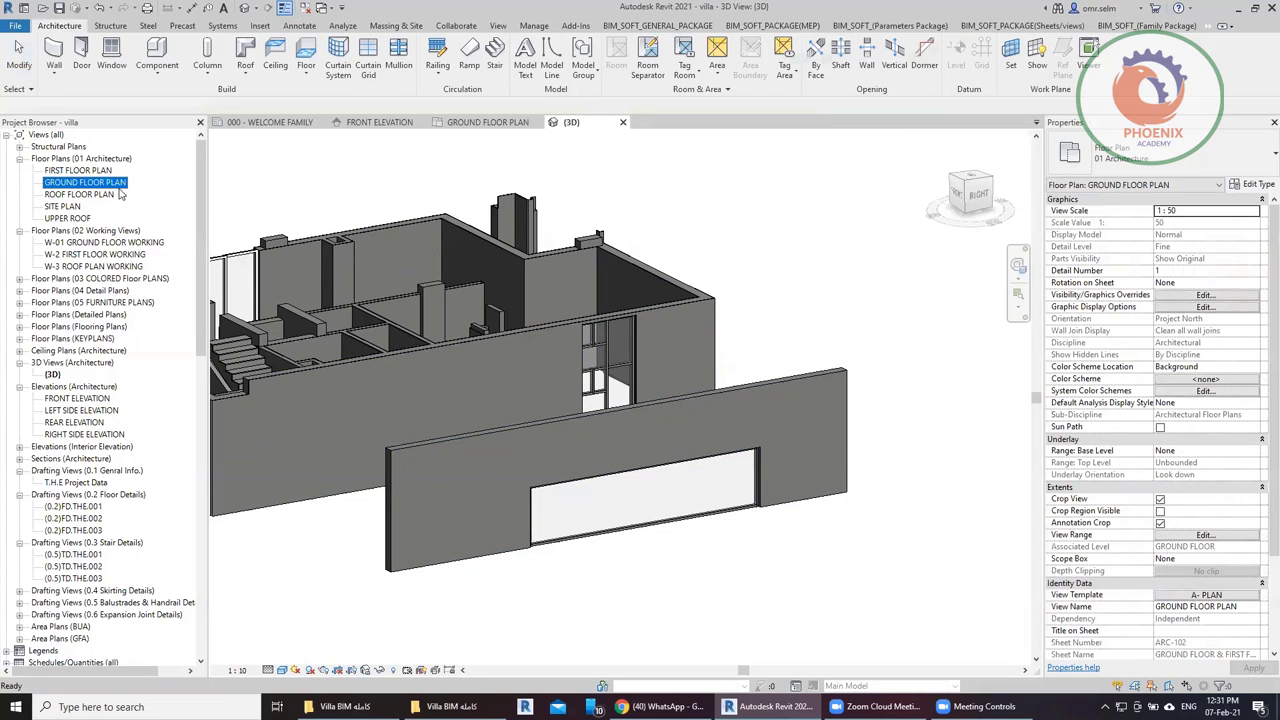
pyautogui.doubleClick(118, 183)
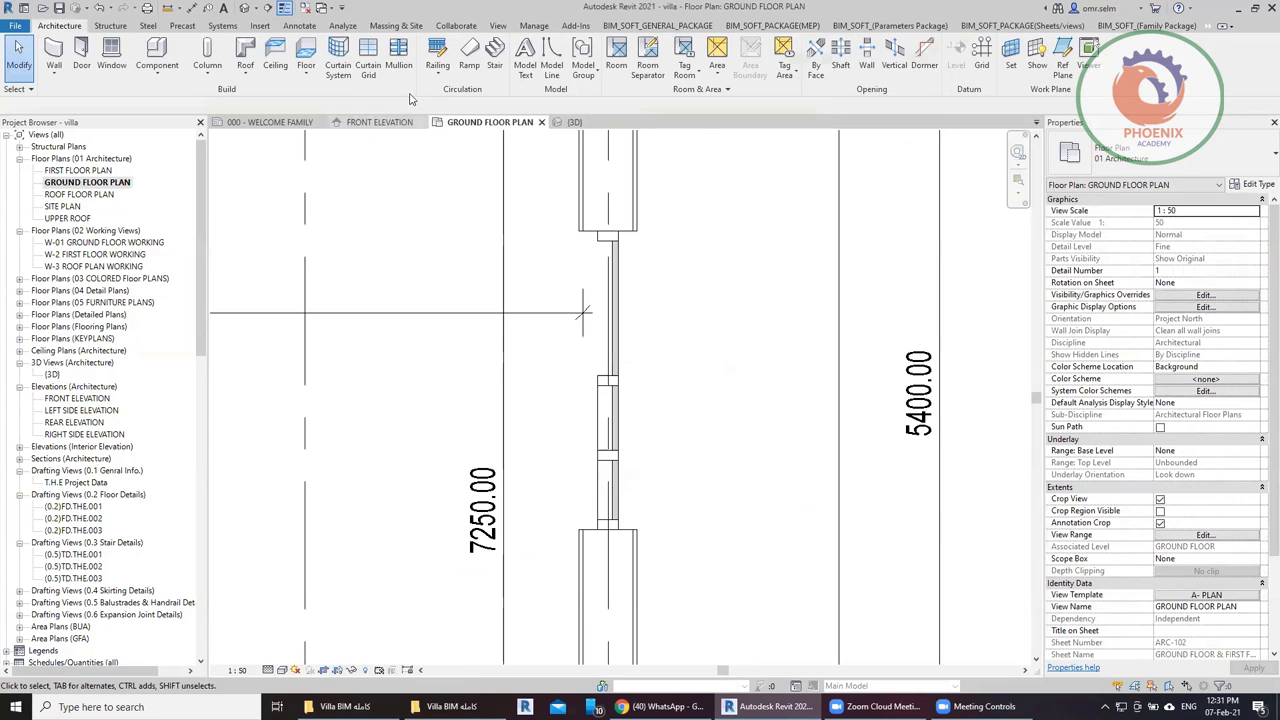
pyautogui.click(615, 286)
pyautogui.click(745, 299)
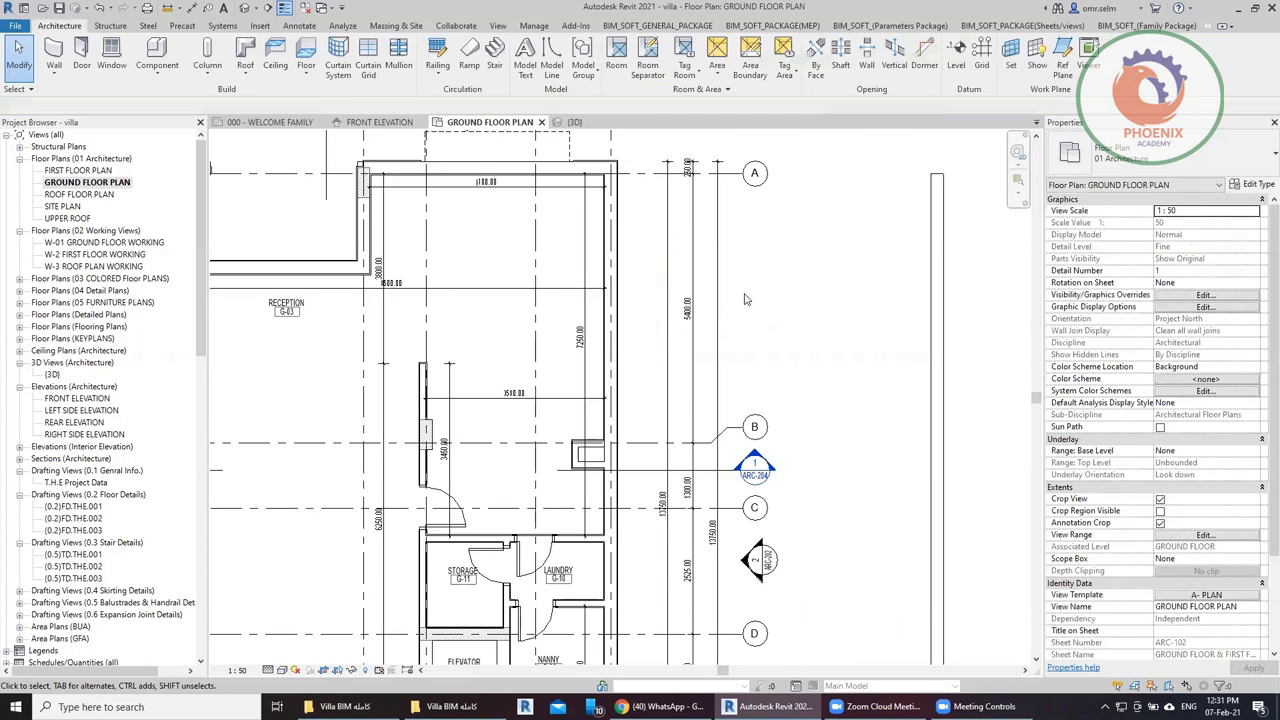
pyautogui.scroll(-2, 748, 294)
pyautogui.scroll(-3, 789, 229)
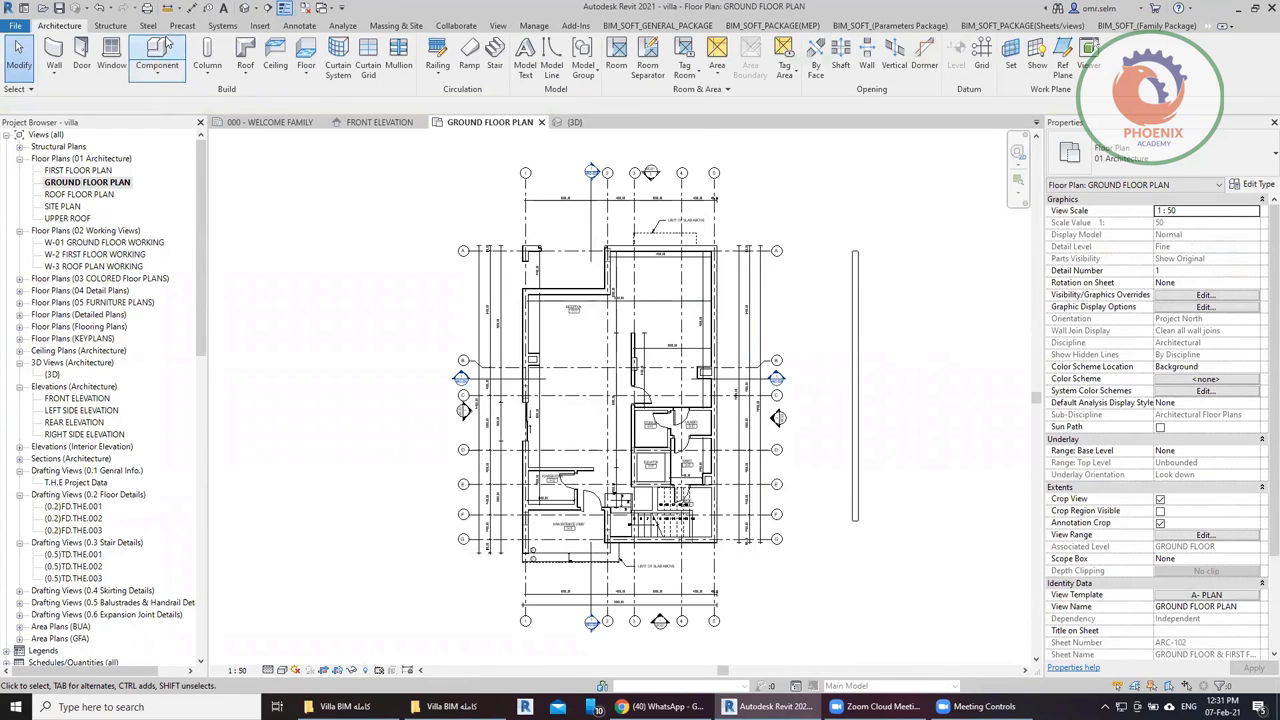
# Link FloorPlan-GROUNDFLOORPLAN.dwg from the cad folder into the current view, origin to internal origin.
pyautogui.click(259, 26)
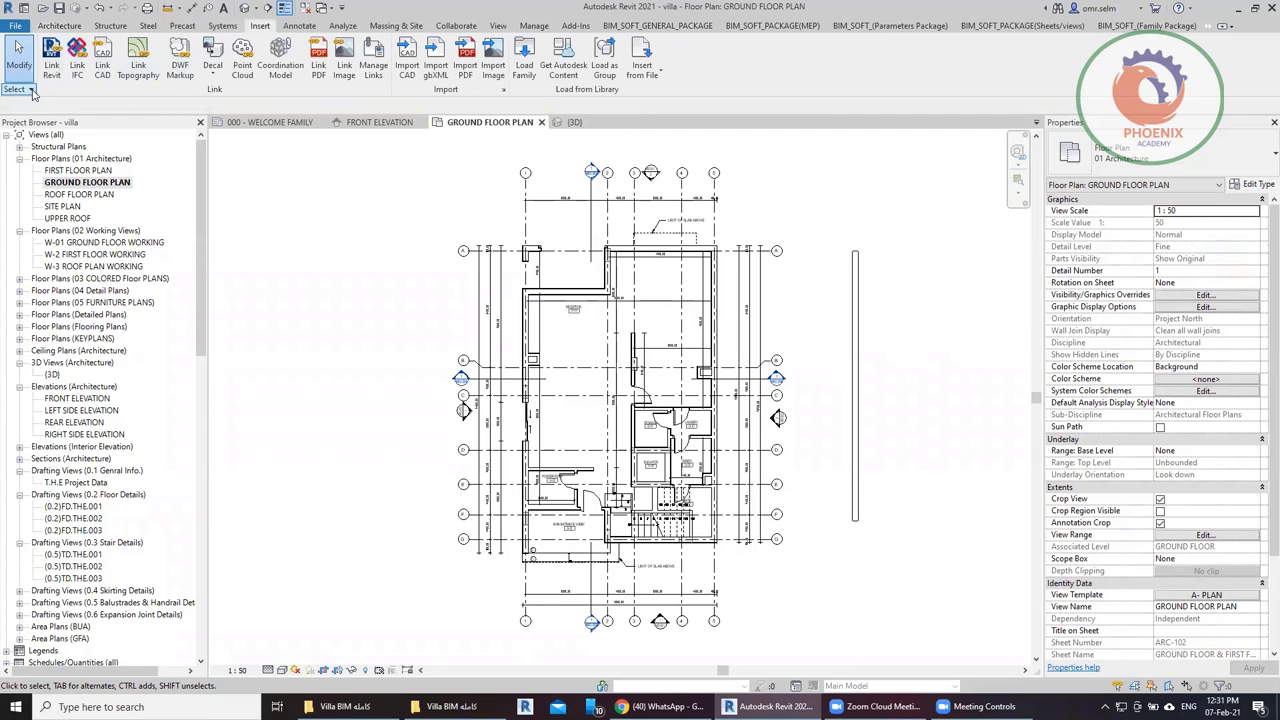
pyautogui.click(106, 76)
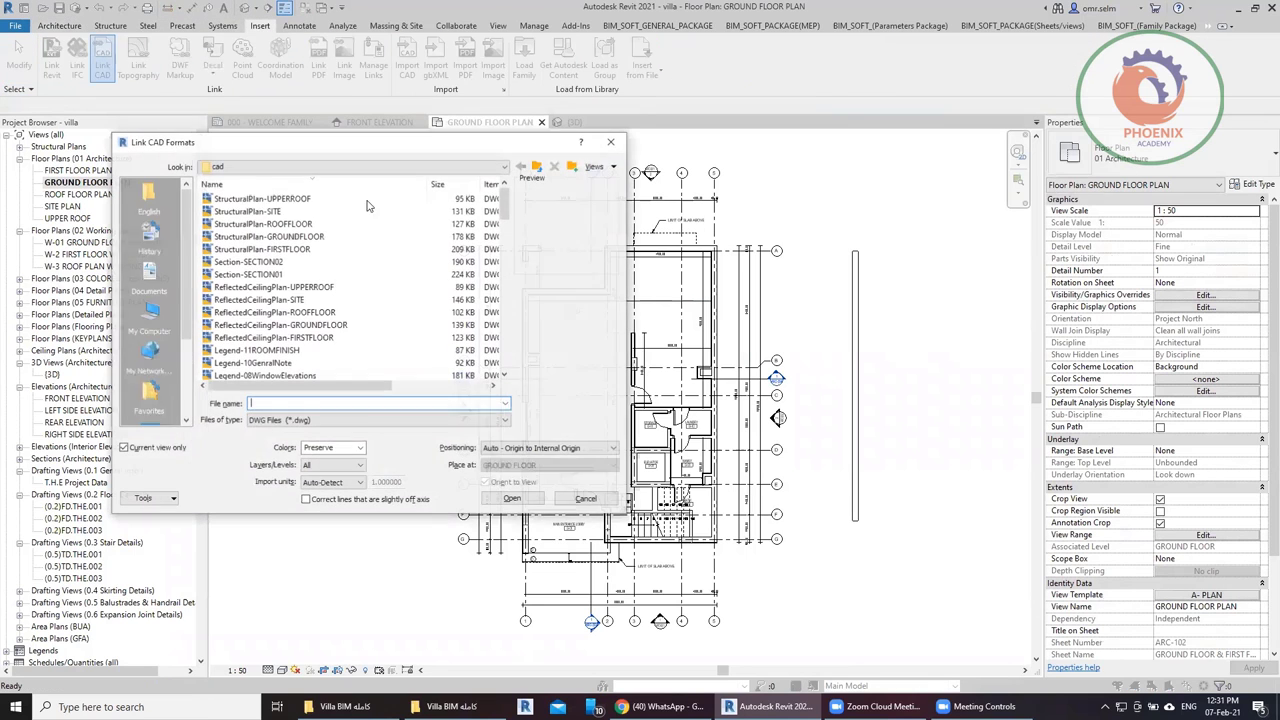
pyautogui.click(300, 300)
pyautogui.scroll(-5, 350, 260)
pyautogui.scroll(-5, 360, 320)
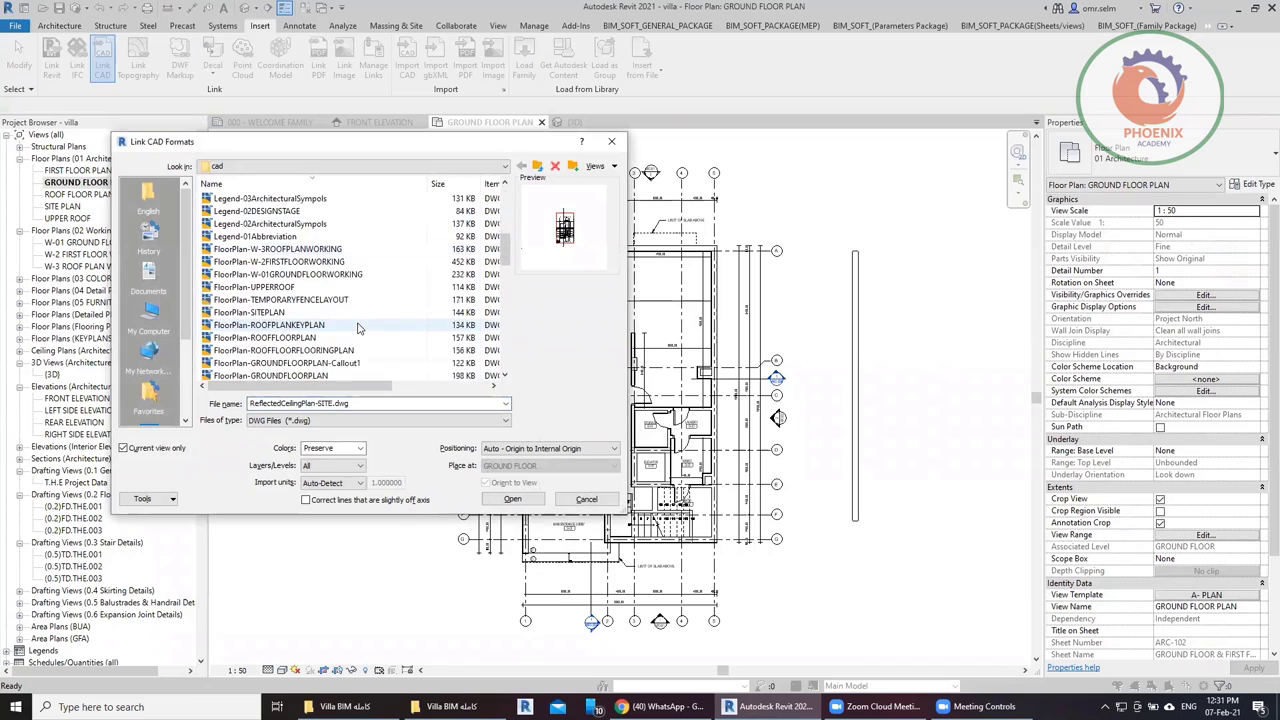
pyautogui.scroll(1, 320, 265)
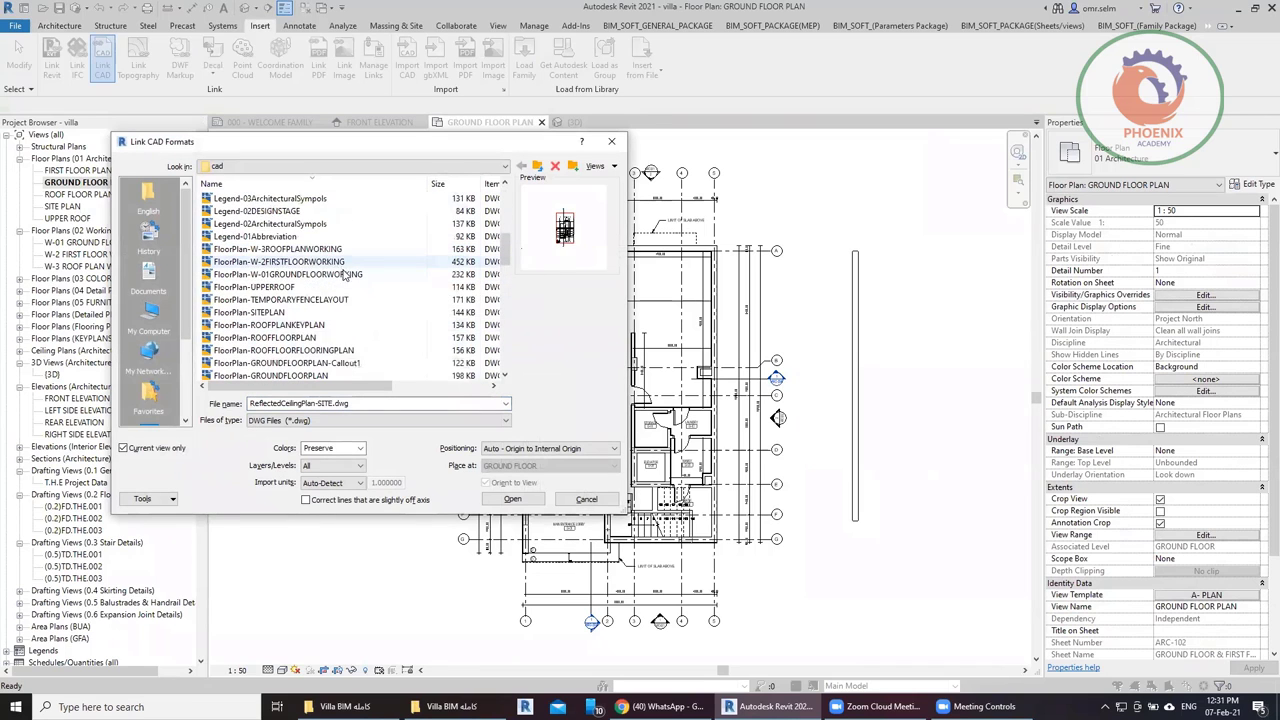
pyautogui.scroll(-1, 322, 270)
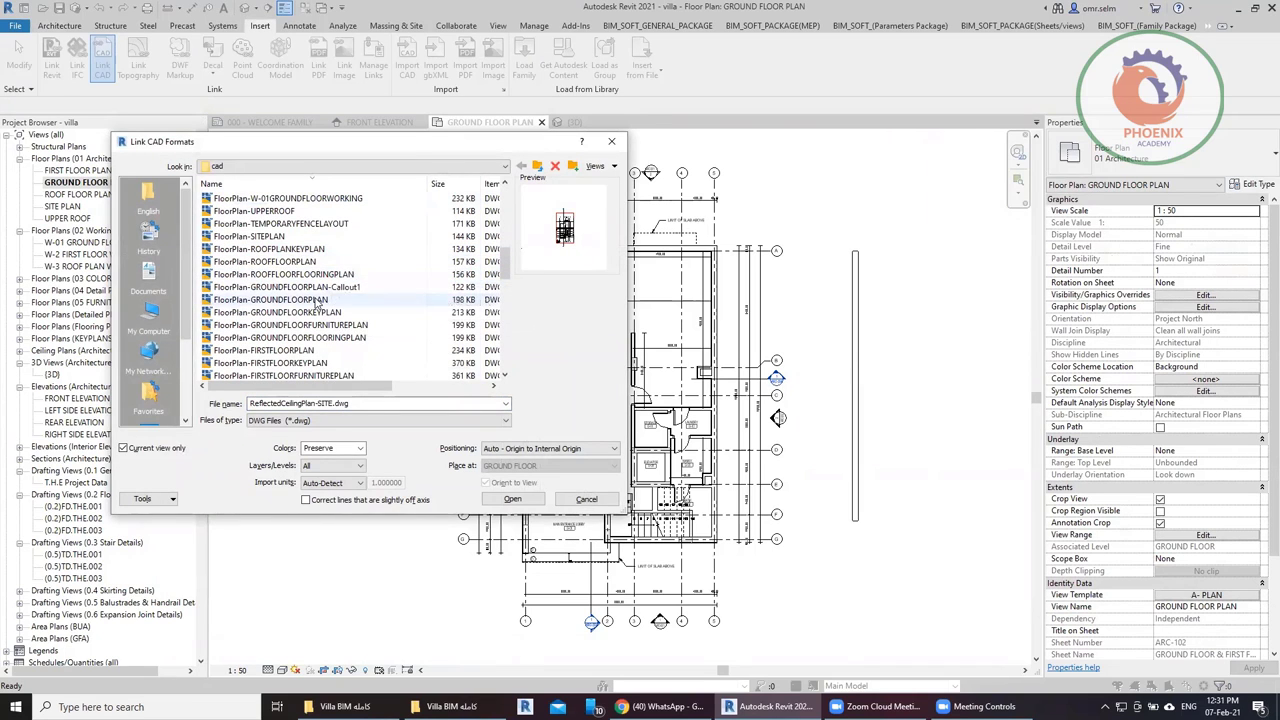
pyautogui.click(330, 299)
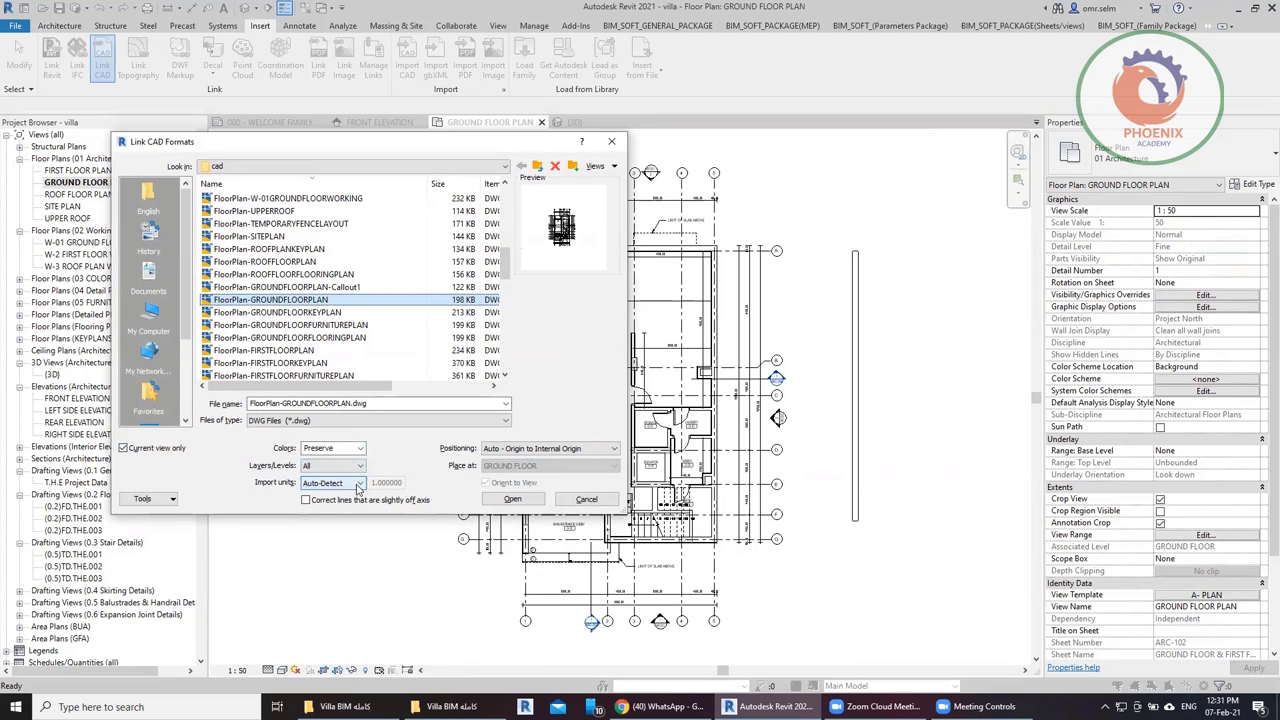
pyautogui.click(499, 506)
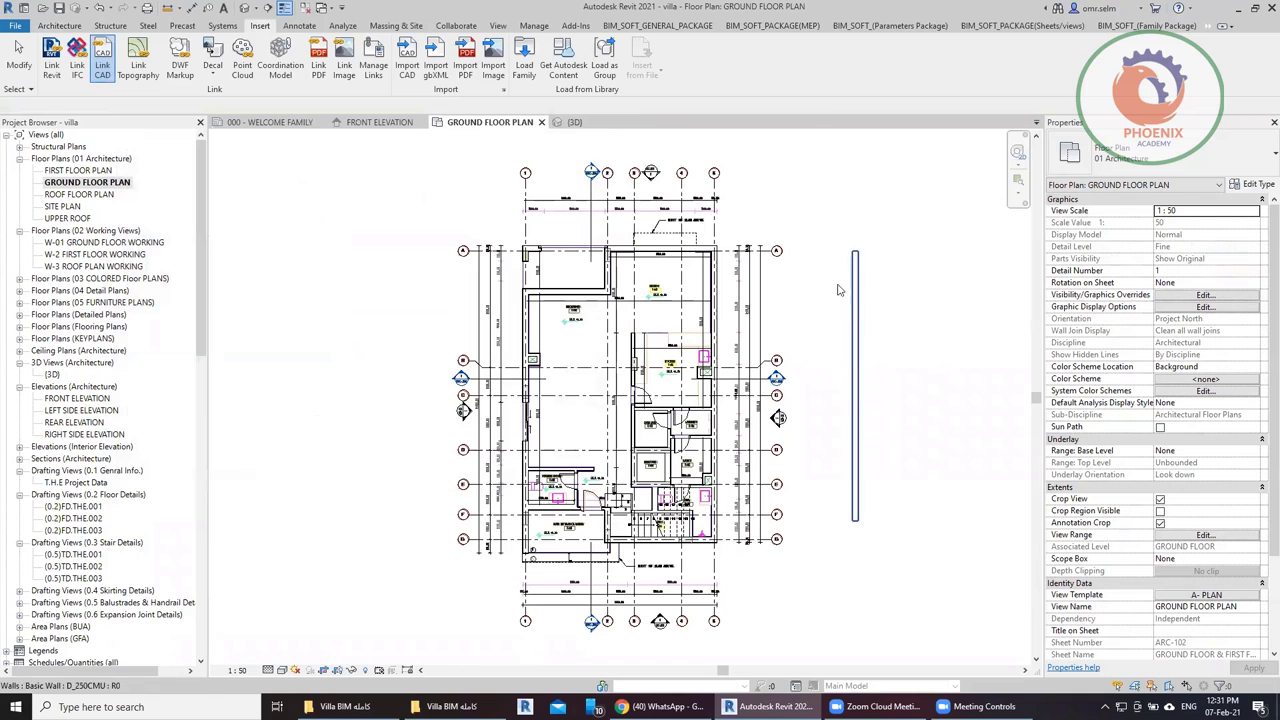
# Set the linked ground floor DWG's Draw Layer to Foreground, then deselect it.
pyautogui.scroll(3, 810, 275)
pyautogui.scroll(1, 798, 271)
pyautogui.scroll(1, 798, 271)
pyautogui.scroll(1, 790, 305)
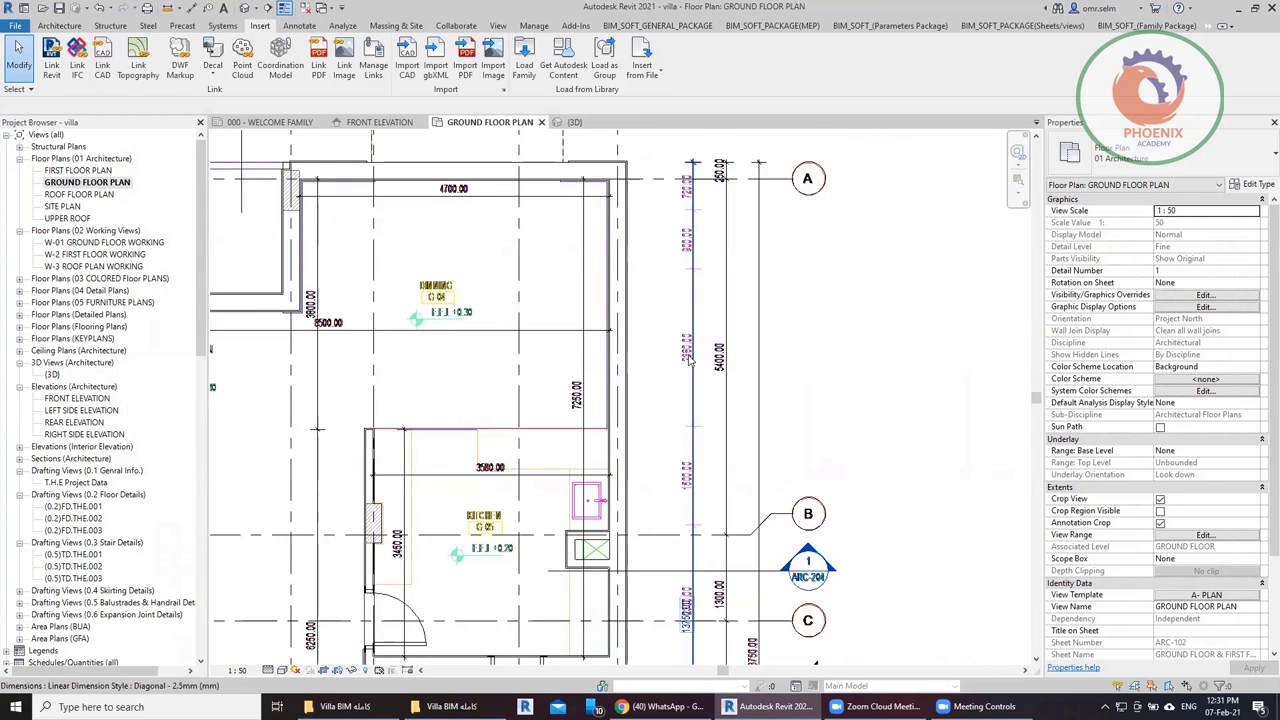
pyautogui.click(838, 350)
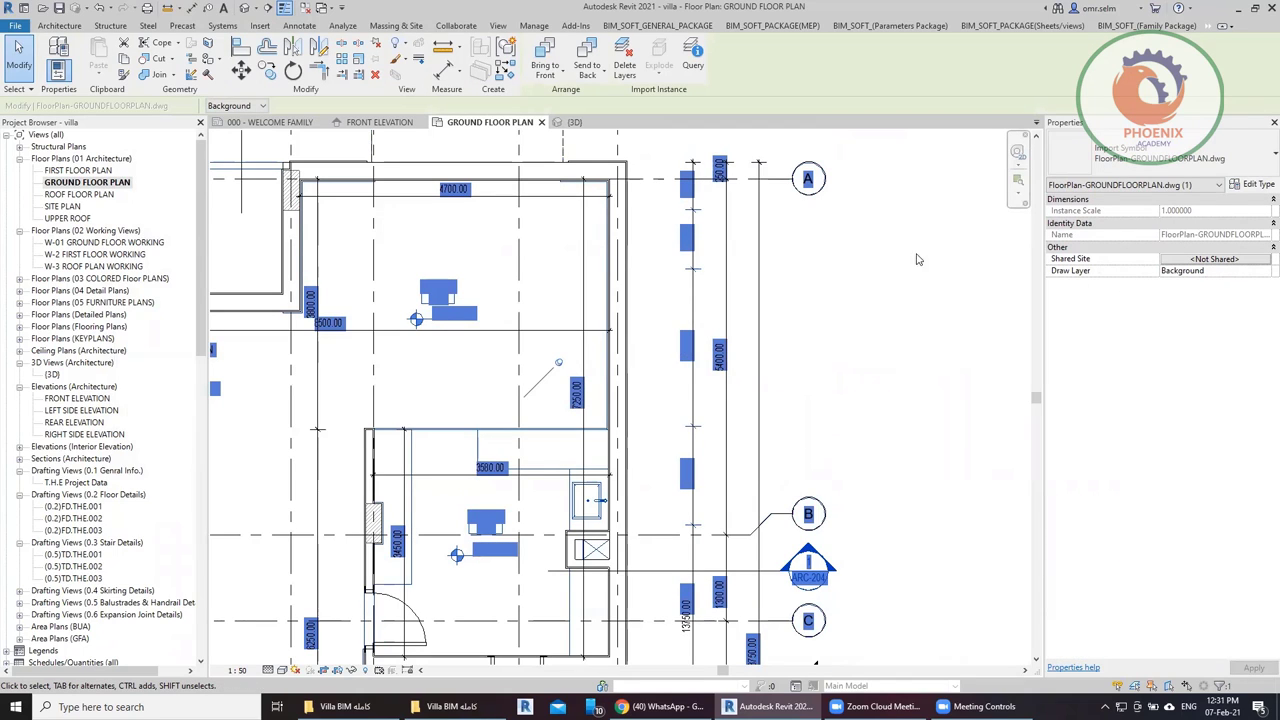
pyautogui.click(1262, 272)
pyautogui.click(1182, 292)
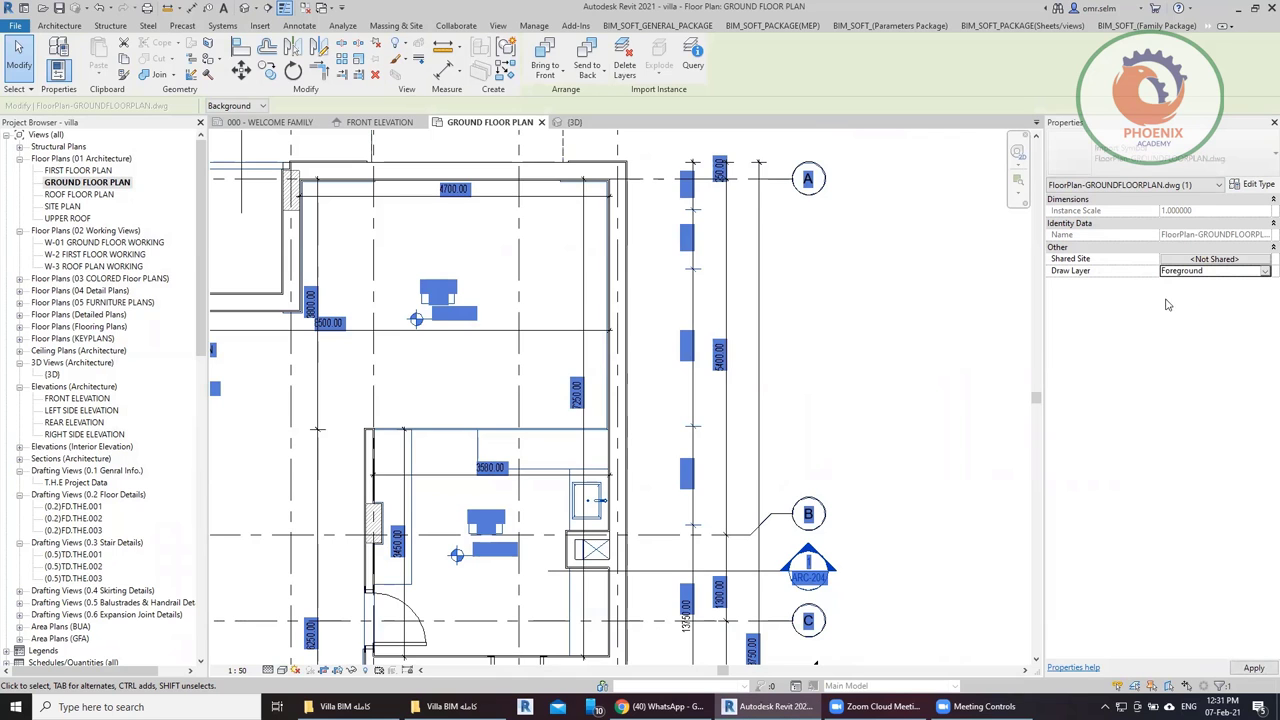
pyautogui.click(866, 397)
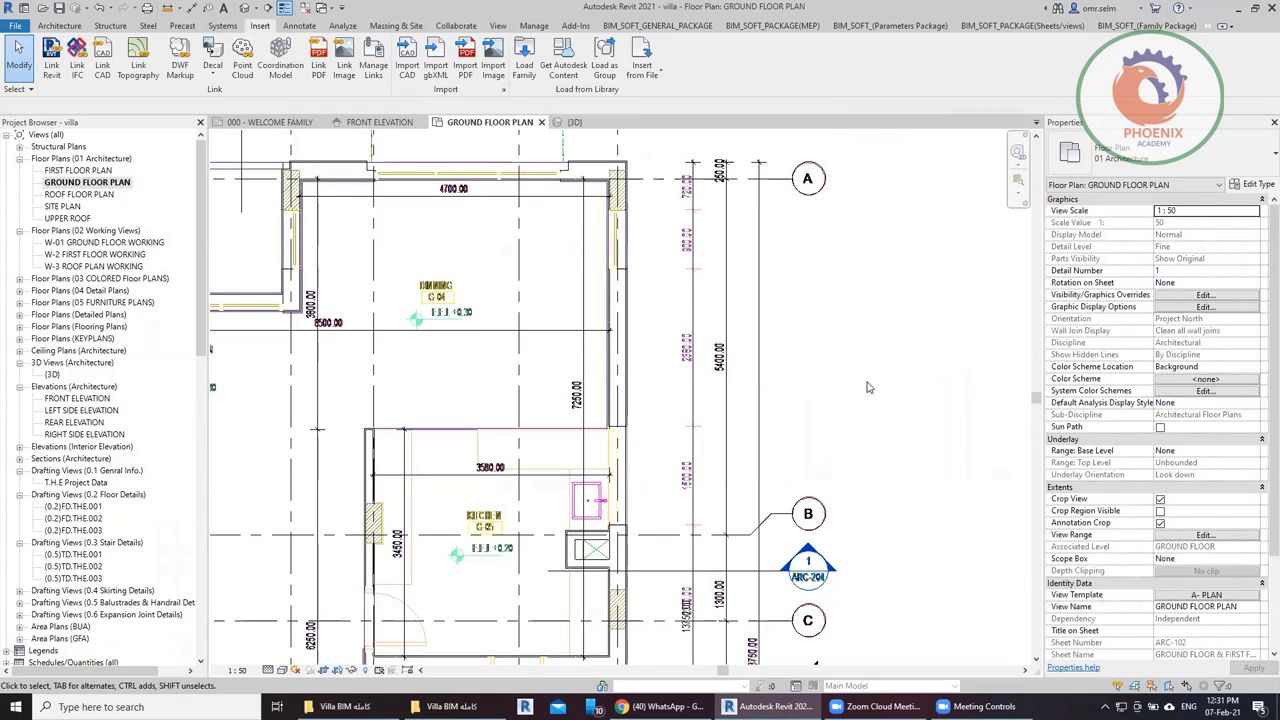
pyautogui.scroll(5, 632, 208)
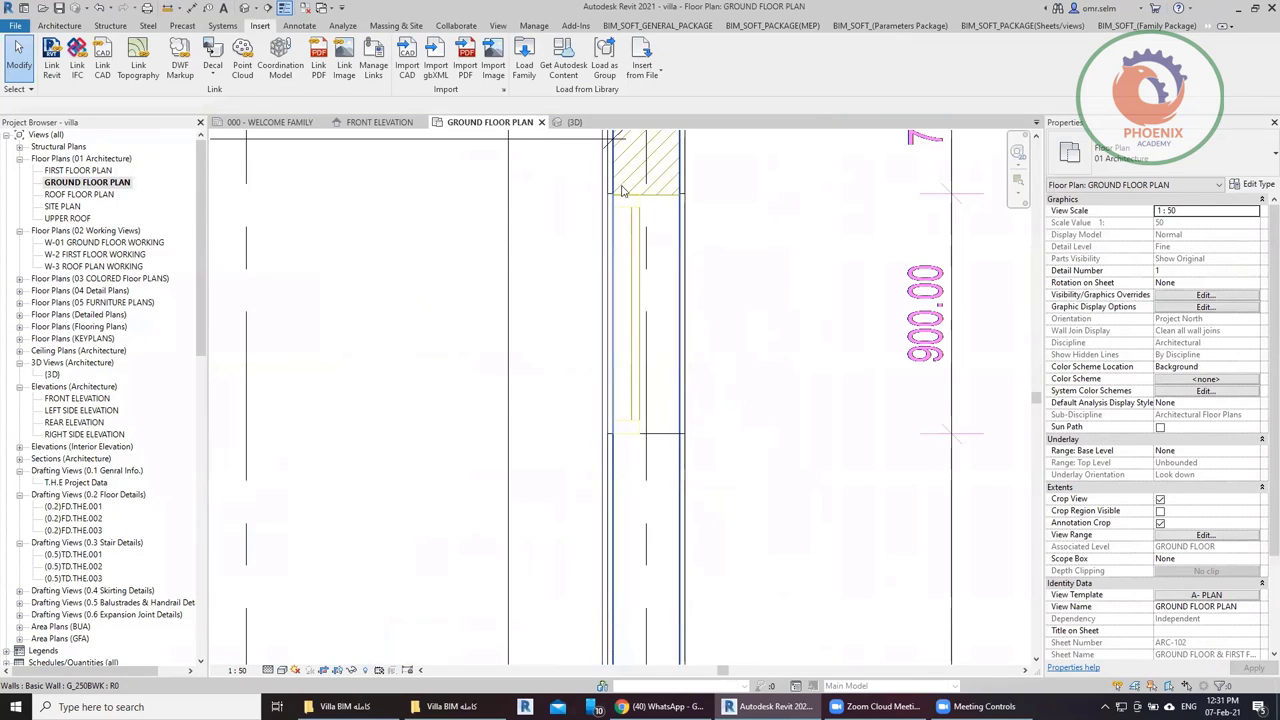
pyautogui.scroll(-2, 644, 434)
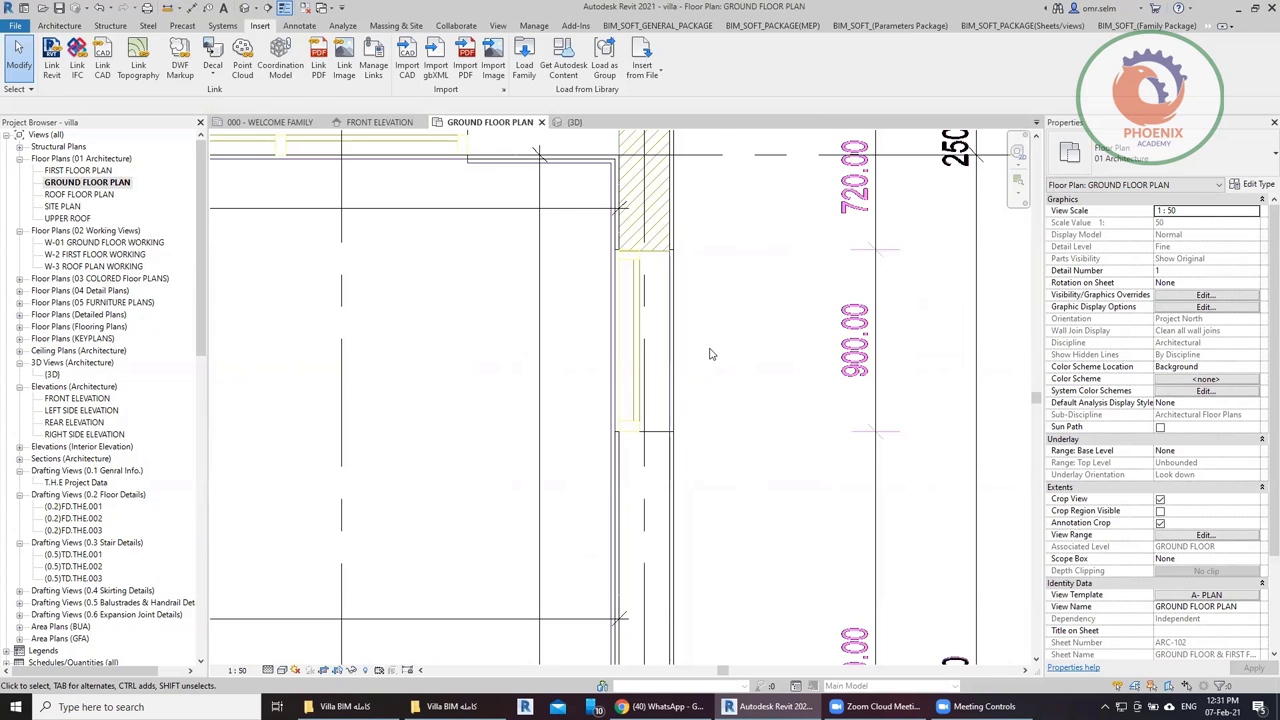
pyautogui.scroll(-2, 705, 310)
pyautogui.scroll(-2, 700, 320)
pyautogui.scroll(-2, 685, 350)
pyautogui.scroll(-2, 665, 325)
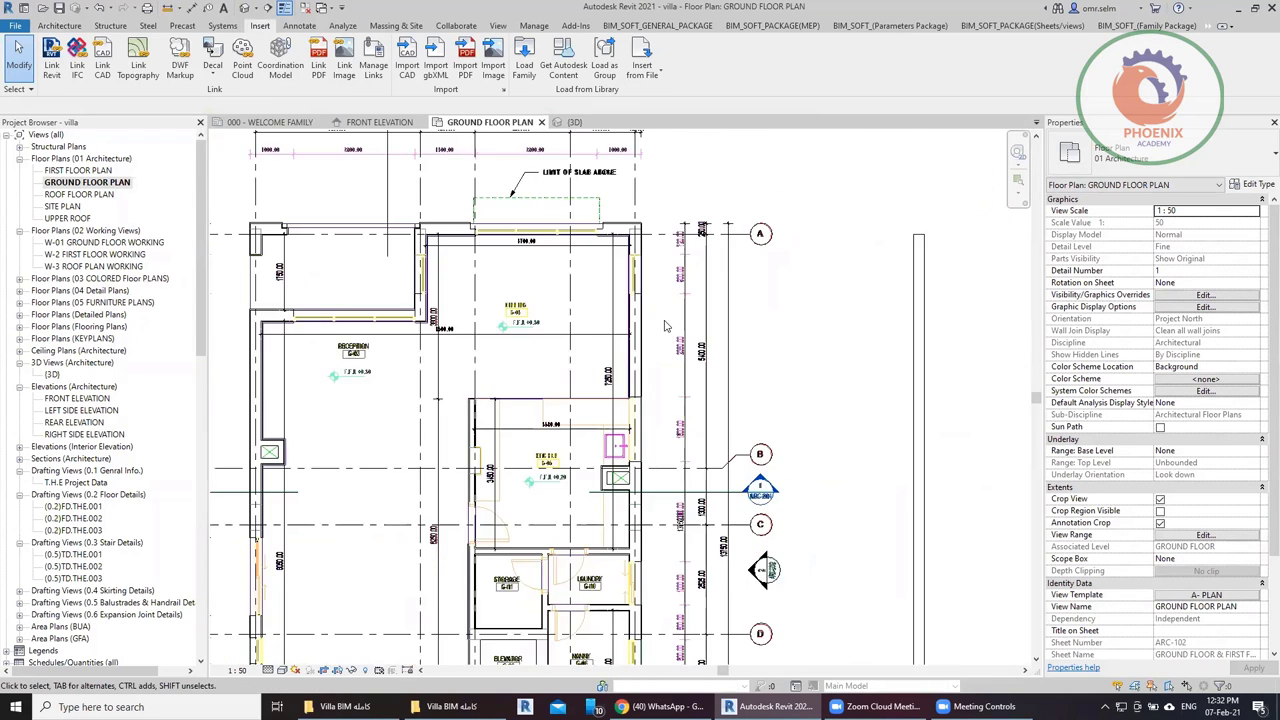
pyautogui.scroll(-2, 665, 325)
pyautogui.scroll(-2, 700, 300)
pyautogui.scroll(-2, 754, 285)
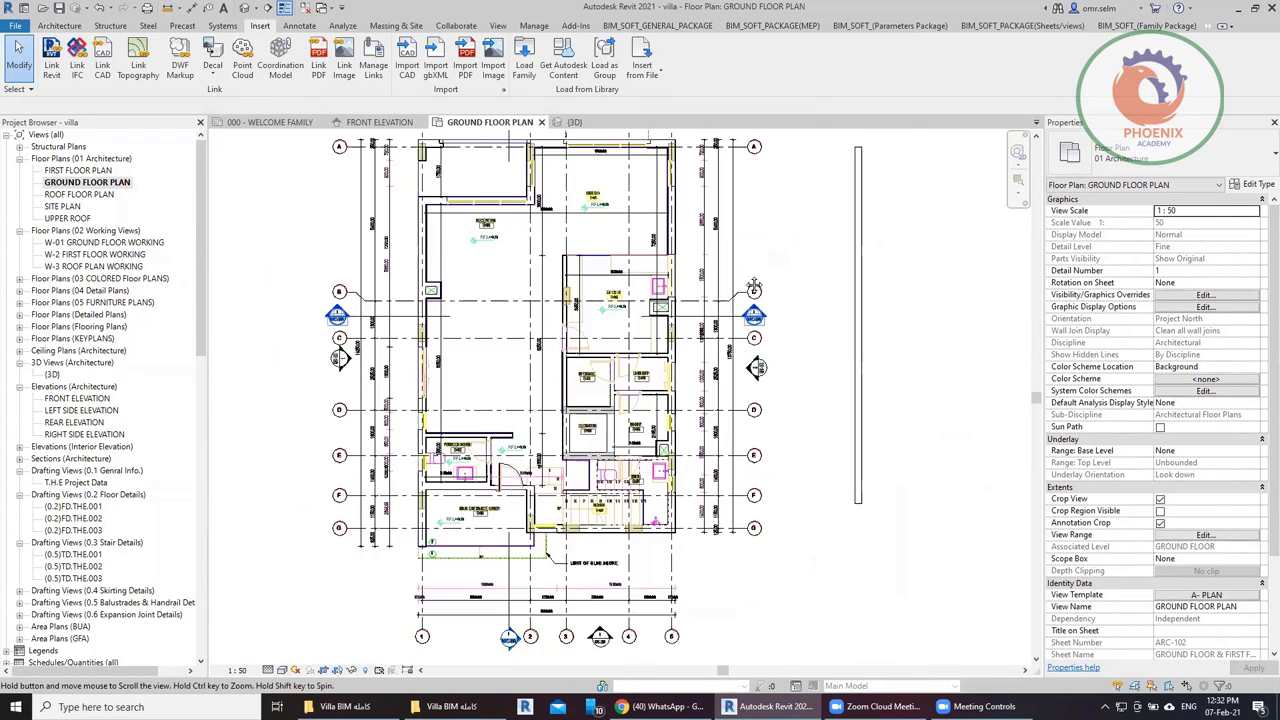
pyautogui.click(379, 121)
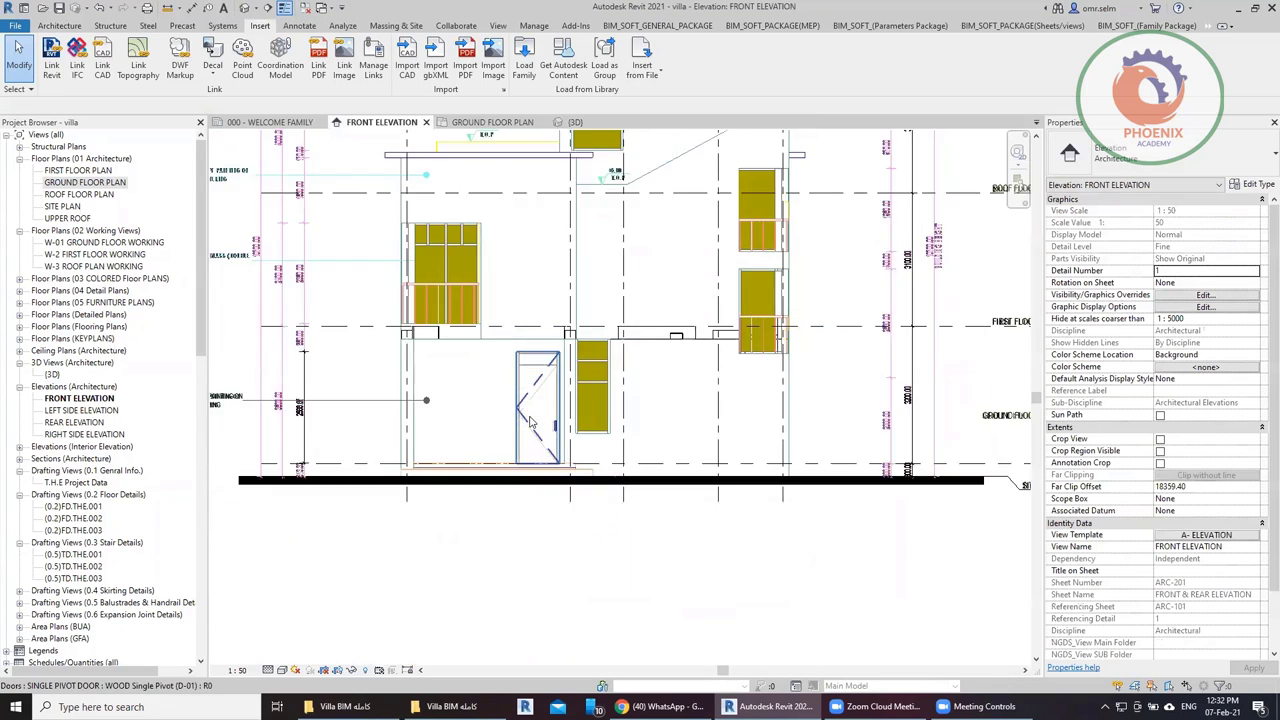
pyautogui.scroll(-2, 531, 421)
pyautogui.click(531, 421)
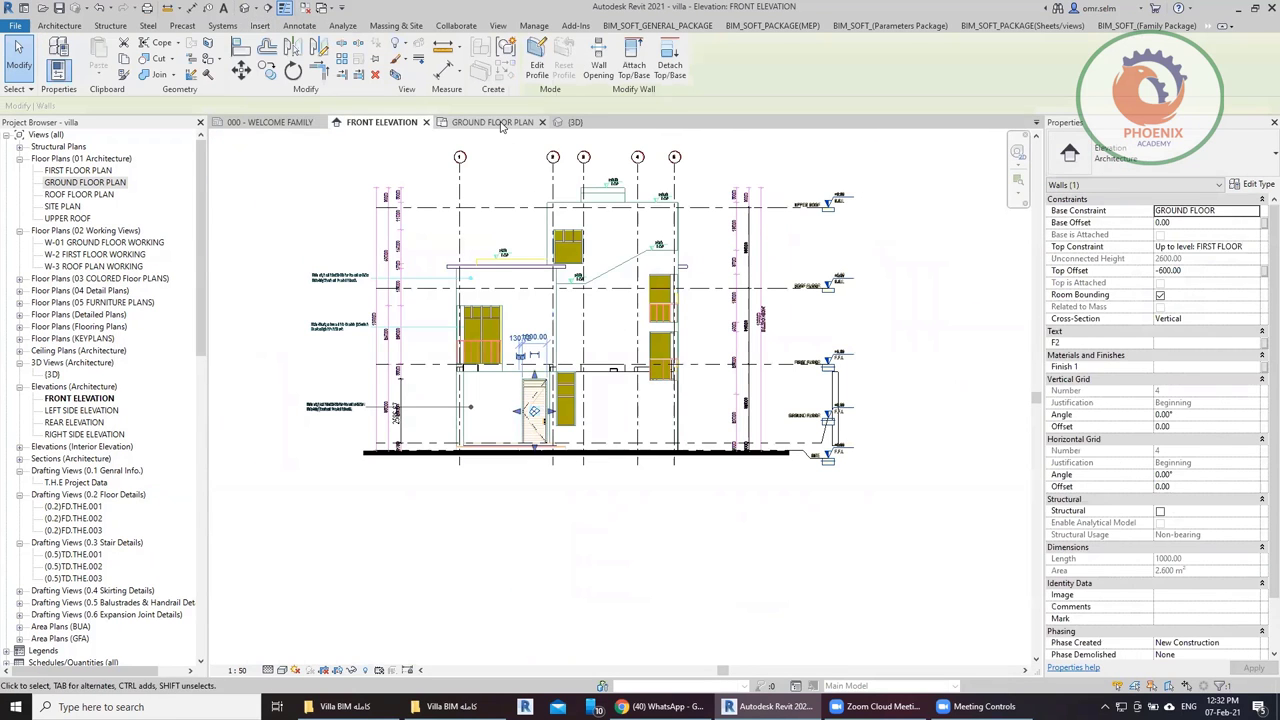
pyautogui.hotkey('ctrl', 'Tab')
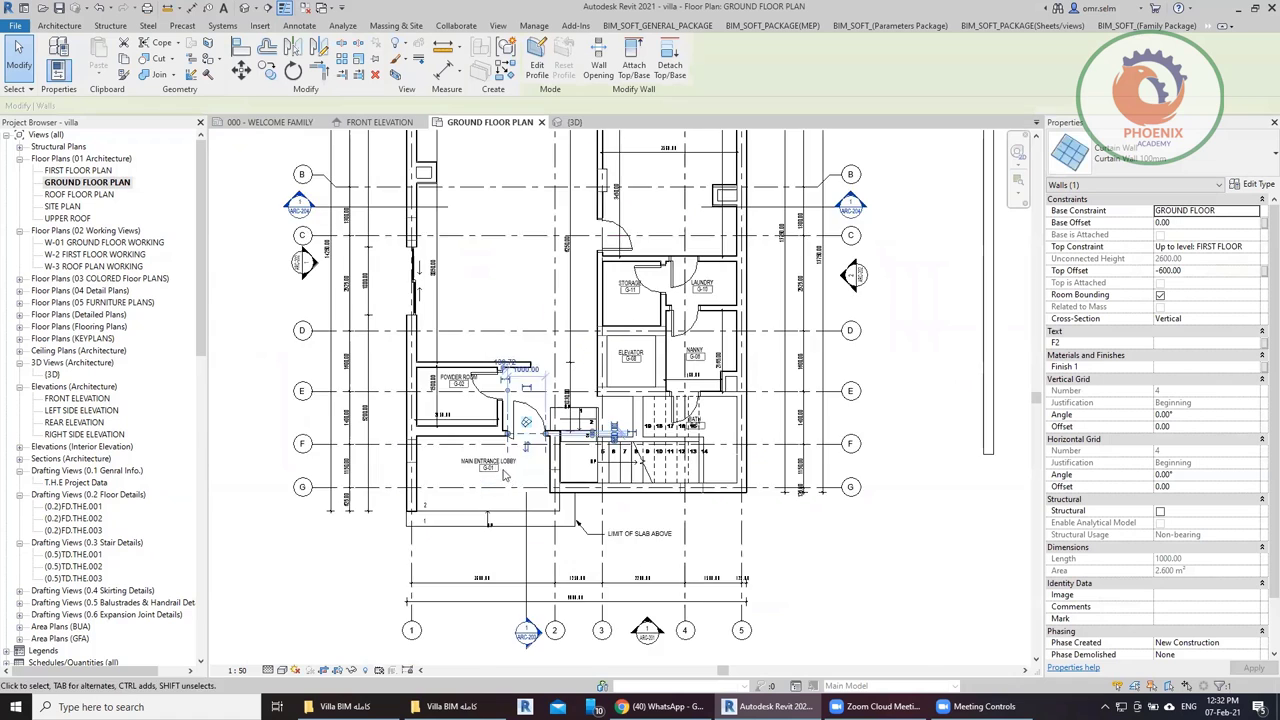
pyautogui.scroll(4, 490, 468)
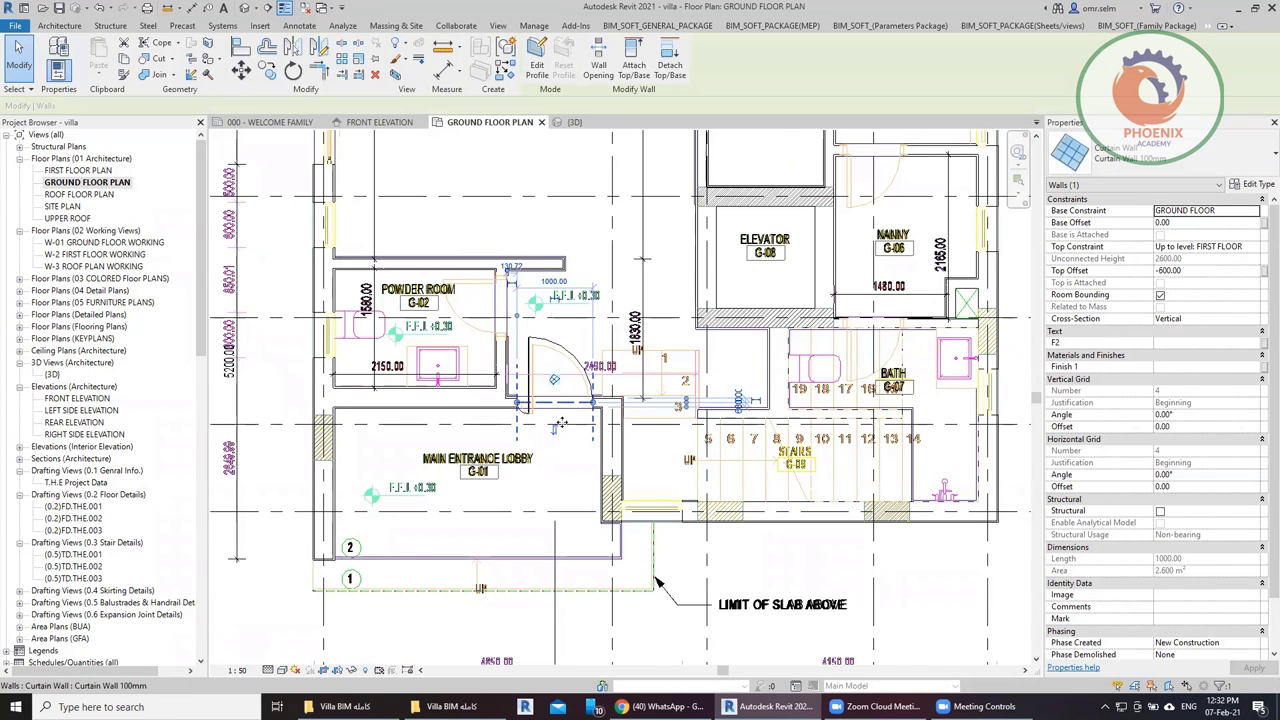
pyautogui.scroll(-3, 561, 424)
pyautogui.press('Escape')
pyautogui.scroll(-2, 561, 424)
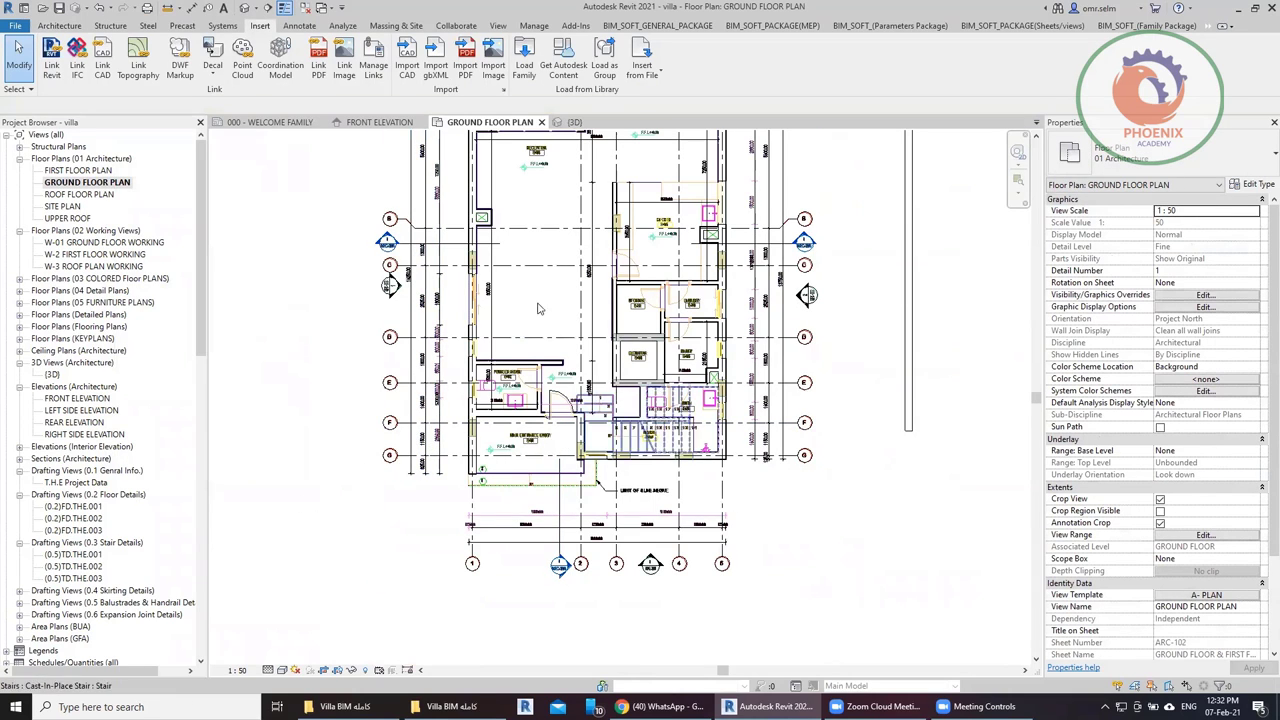
pyautogui.scroll(5, 447, 269)
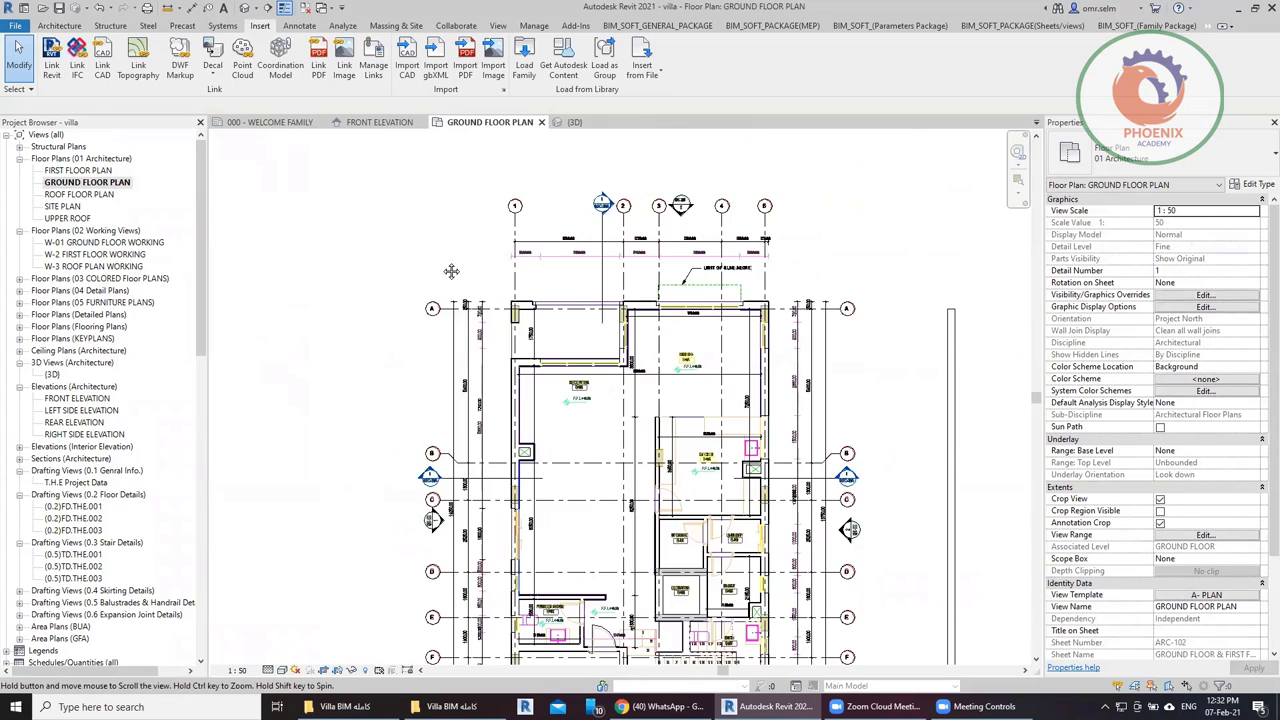
# Delete the pinned ground floor DWG link and start Link CAD again from the cad folder.
pyautogui.click(539, 259)
pyautogui.press('Delete')
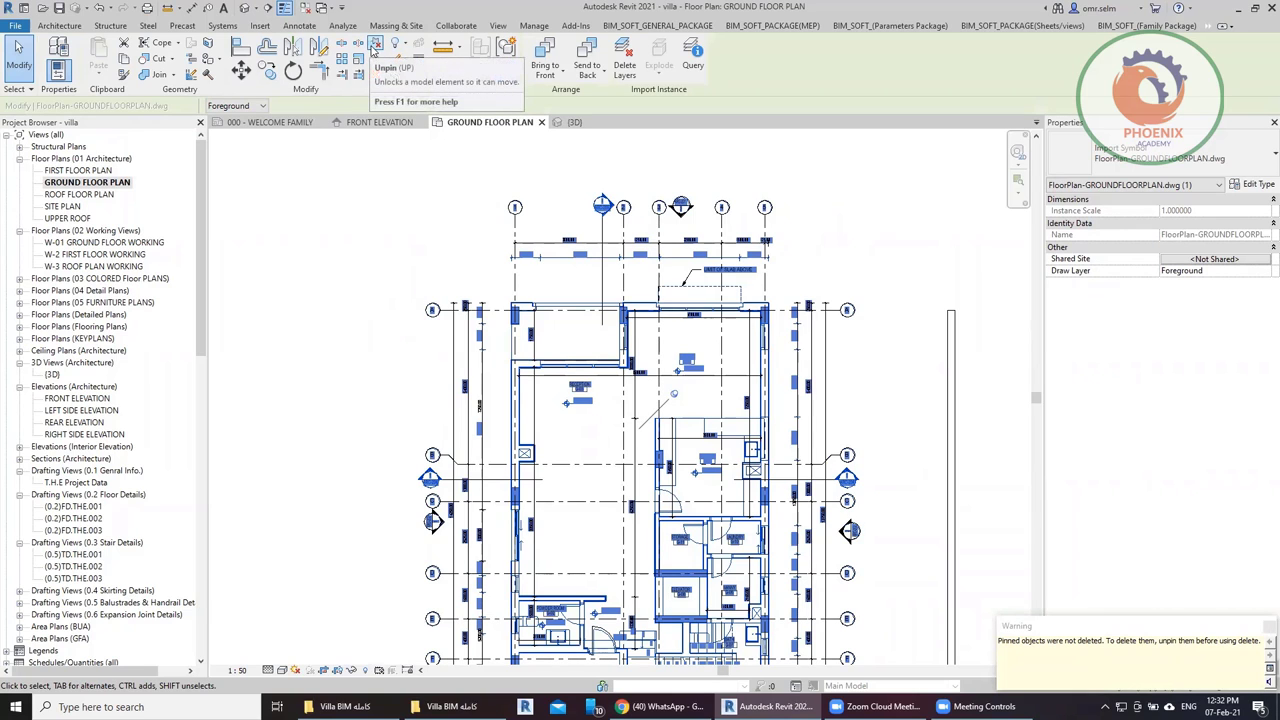
pyautogui.press('Escape')
pyautogui.click(375, 268)
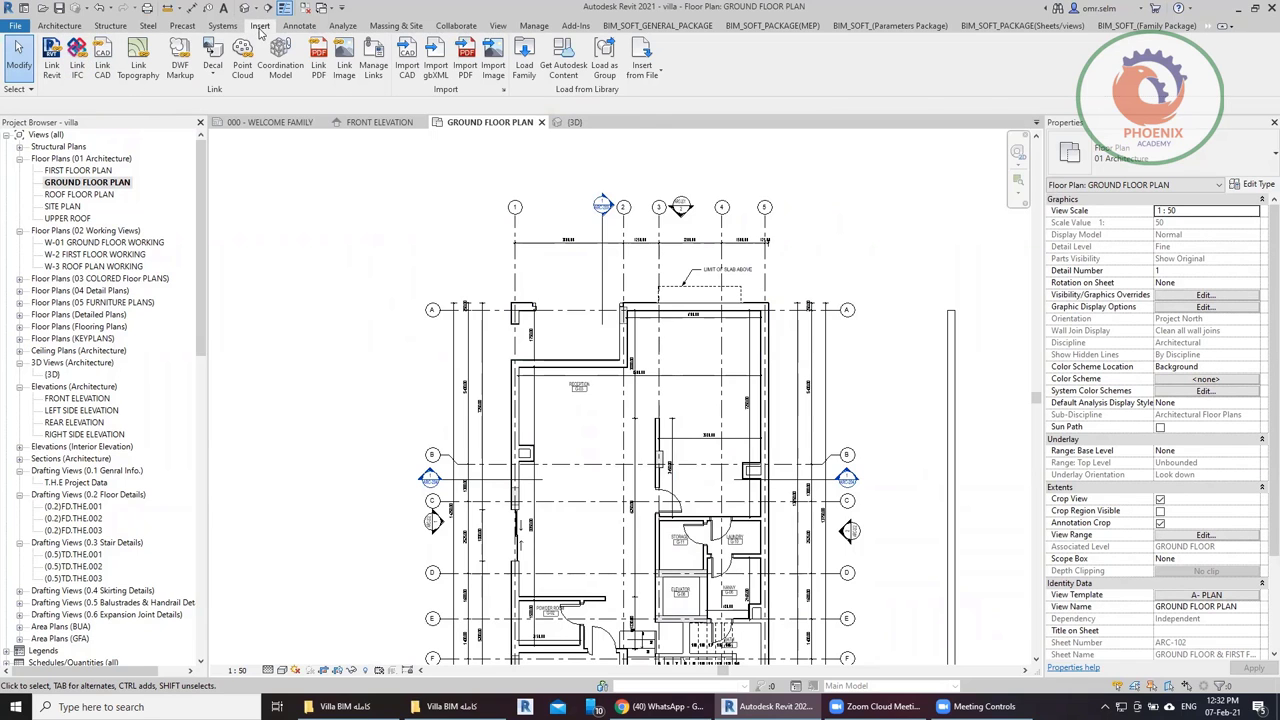
pyautogui.click(103, 68)
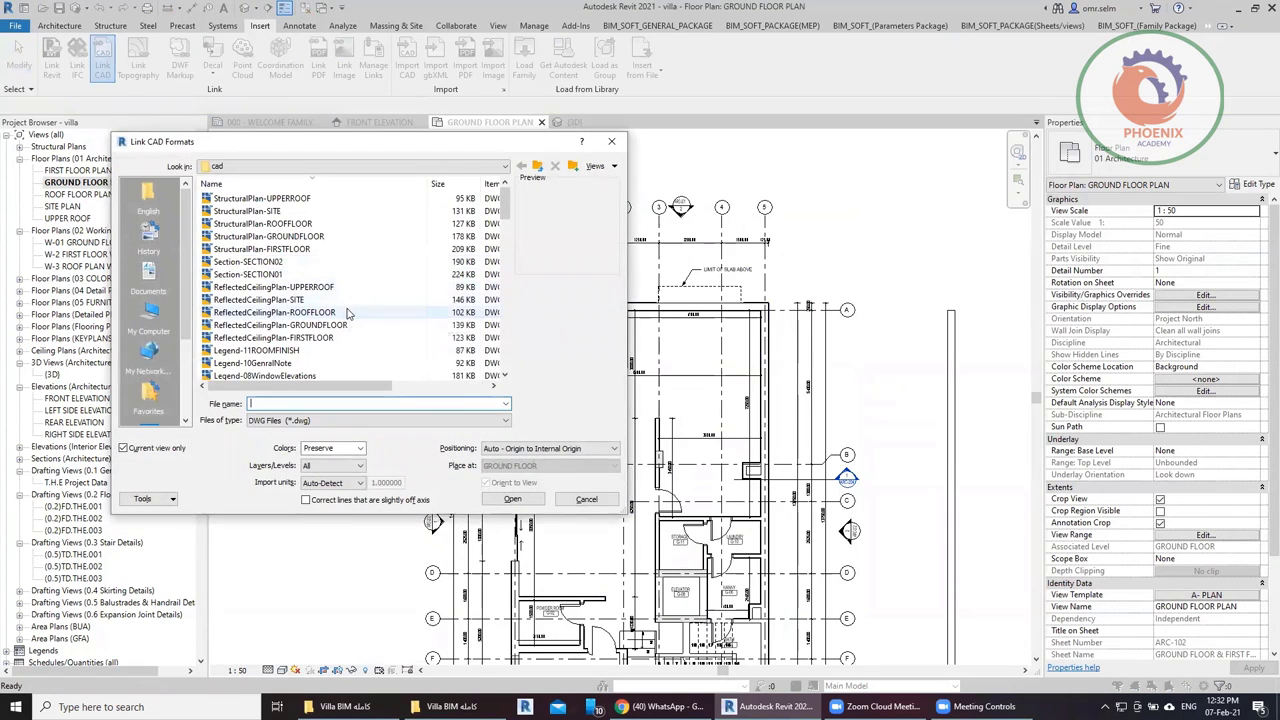
# Choose FloorPlan-GROUNDFLOORPLAN.dwg among the cad folder drawings and link it to the current view.
pyautogui.click(290, 364)
pyautogui.scroll(-4, 339, 375)
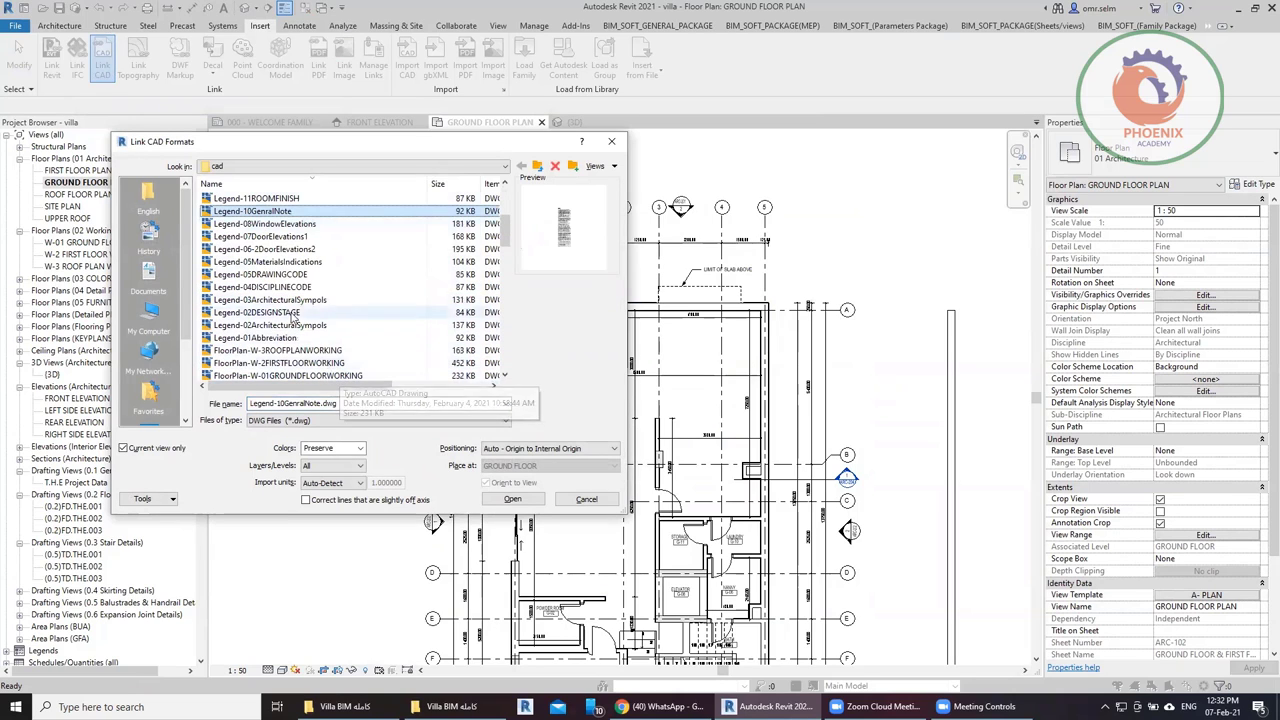
pyautogui.scroll(-4, 336, 352)
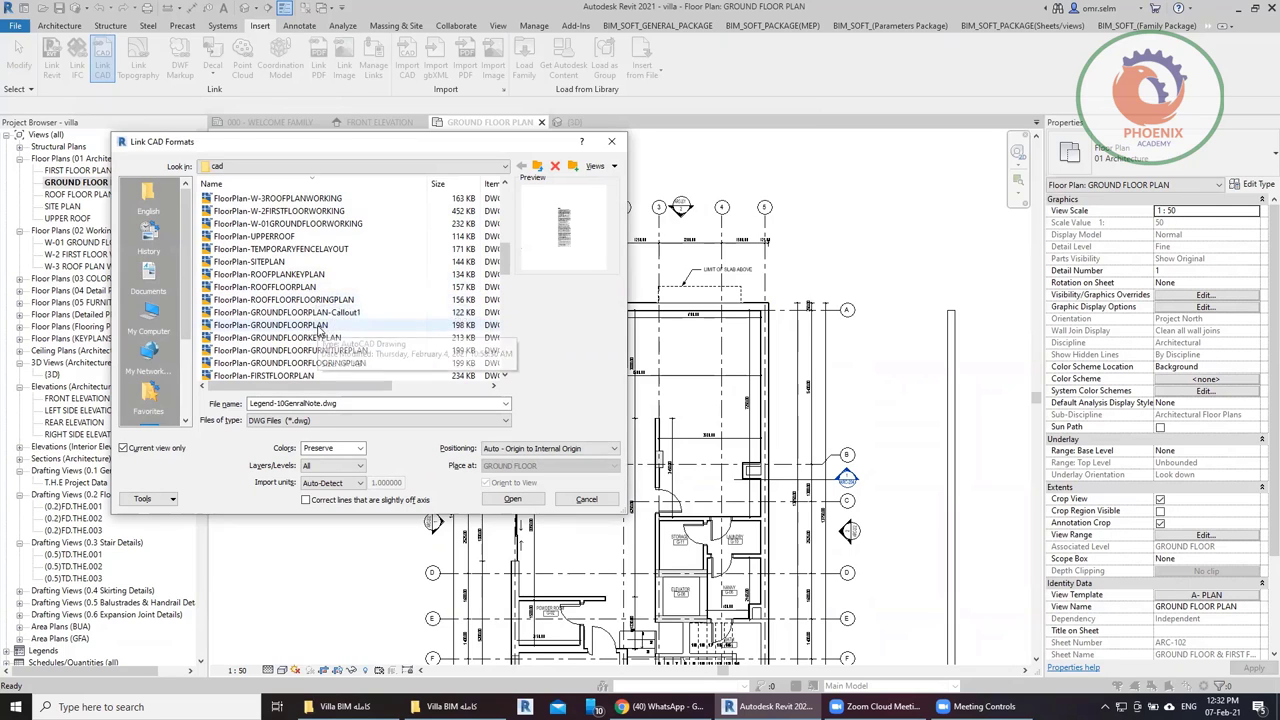
pyautogui.click(326, 326)
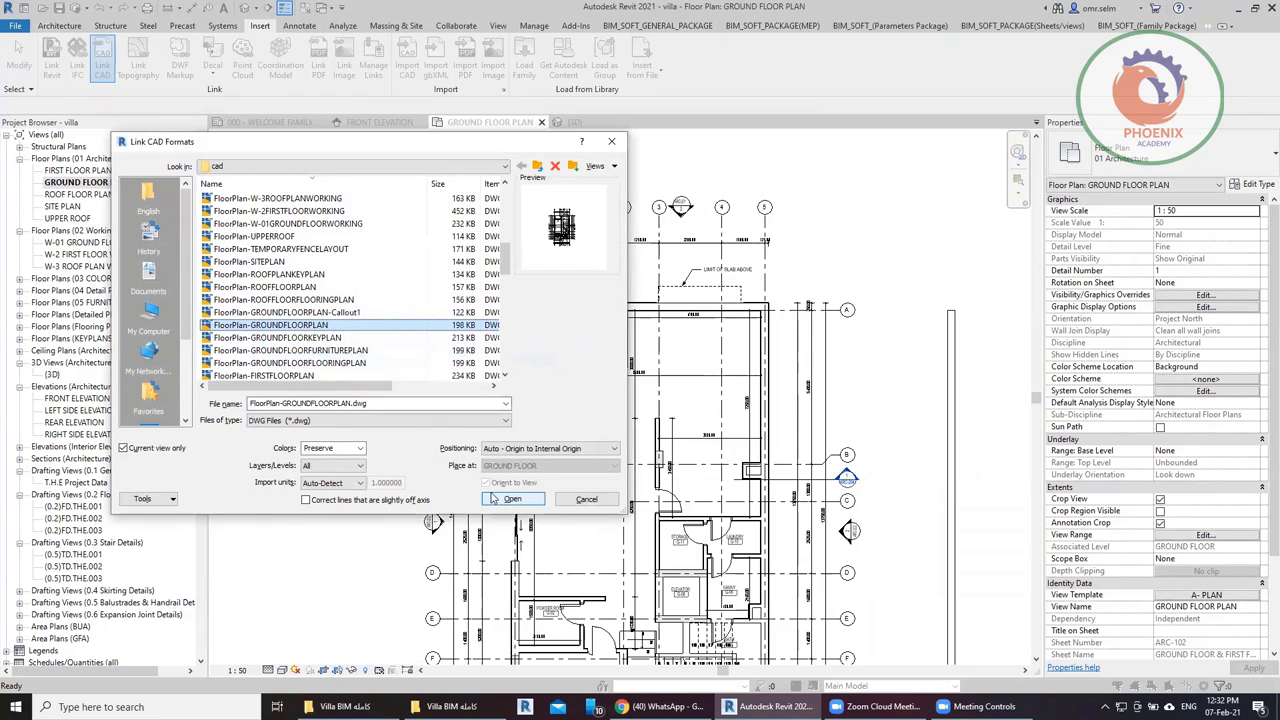
pyautogui.click(350, 363)
pyautogui.click(318, 325)
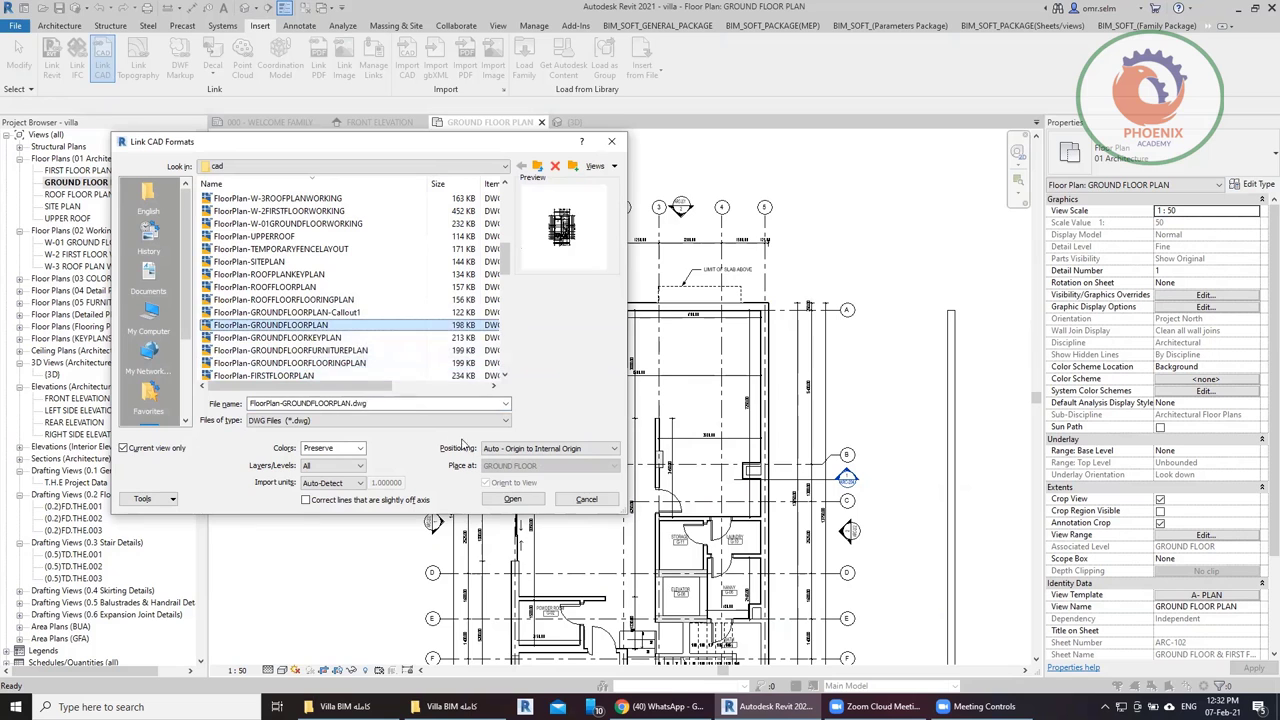
pyautogui.click(497, 499)
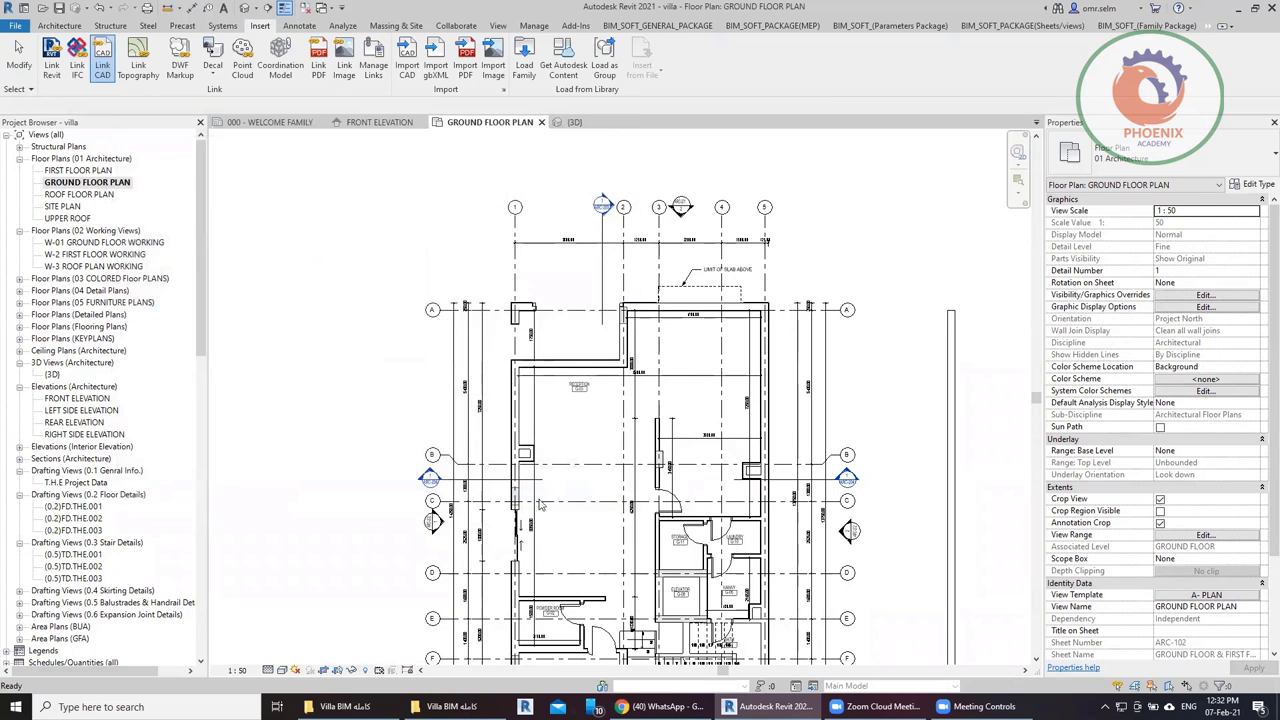
# Set the relinked ground floor DWG's Draw Layer to Foreground.
pyautogui.moveTo(810, 402); pyautogui.dragTo(693, 322, button='middle')
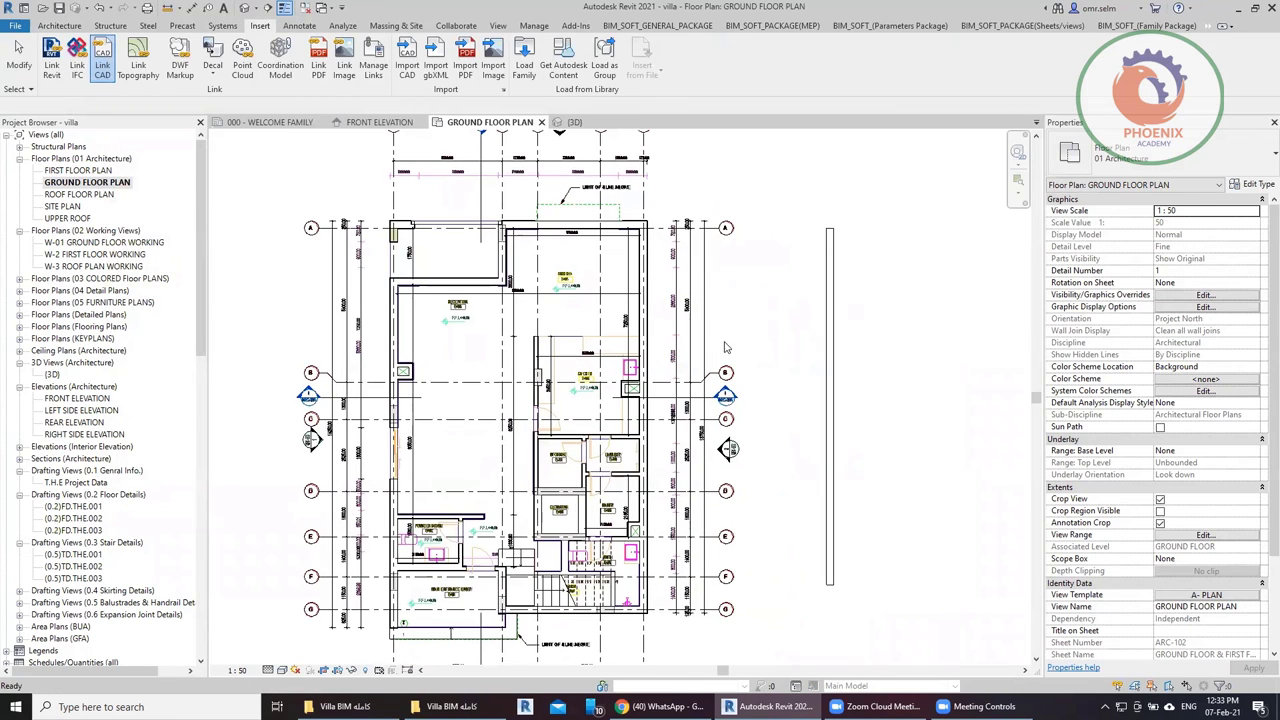
pyautogui.click(443, 183)
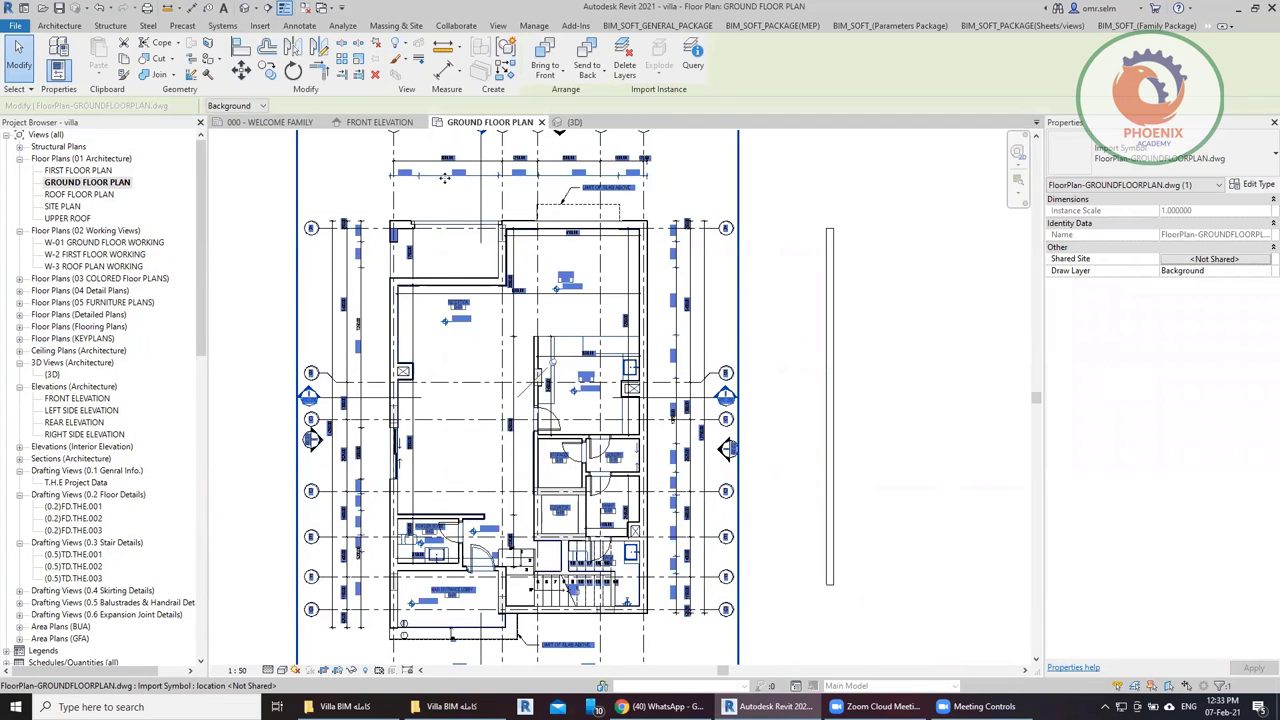
pyautogui.click(1261, 276)
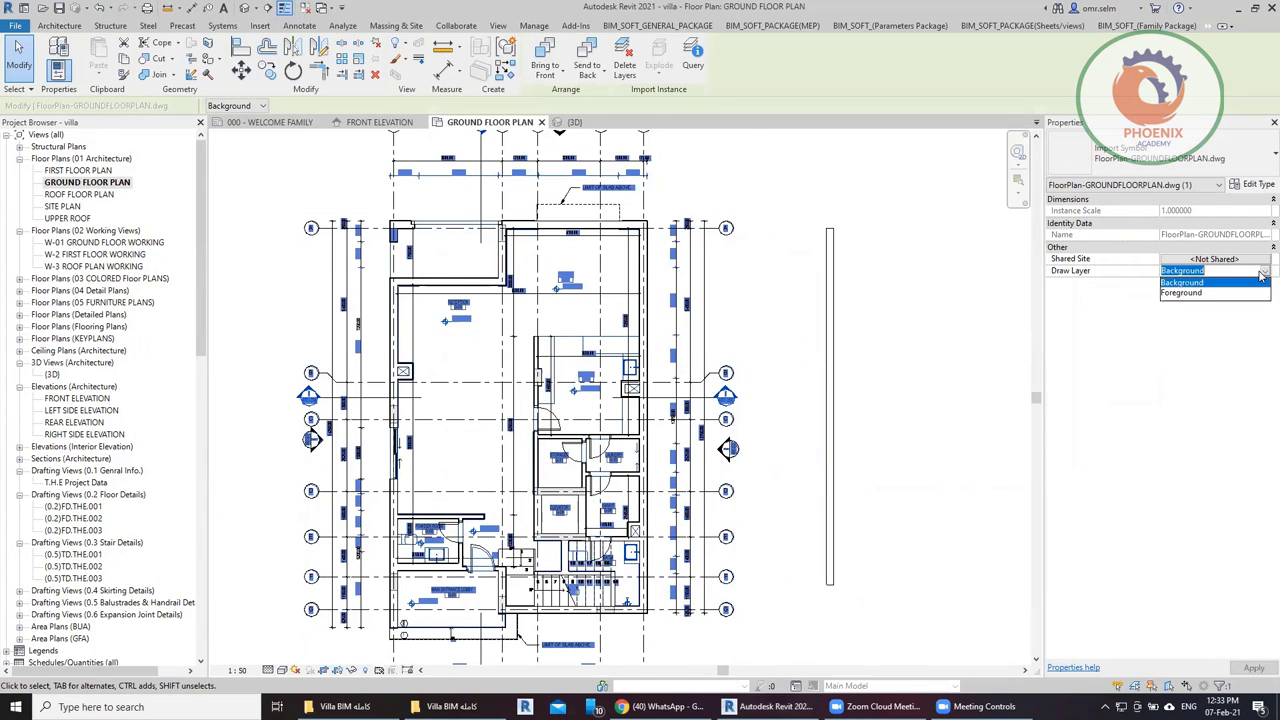
pyautogui.click(1184, 293)
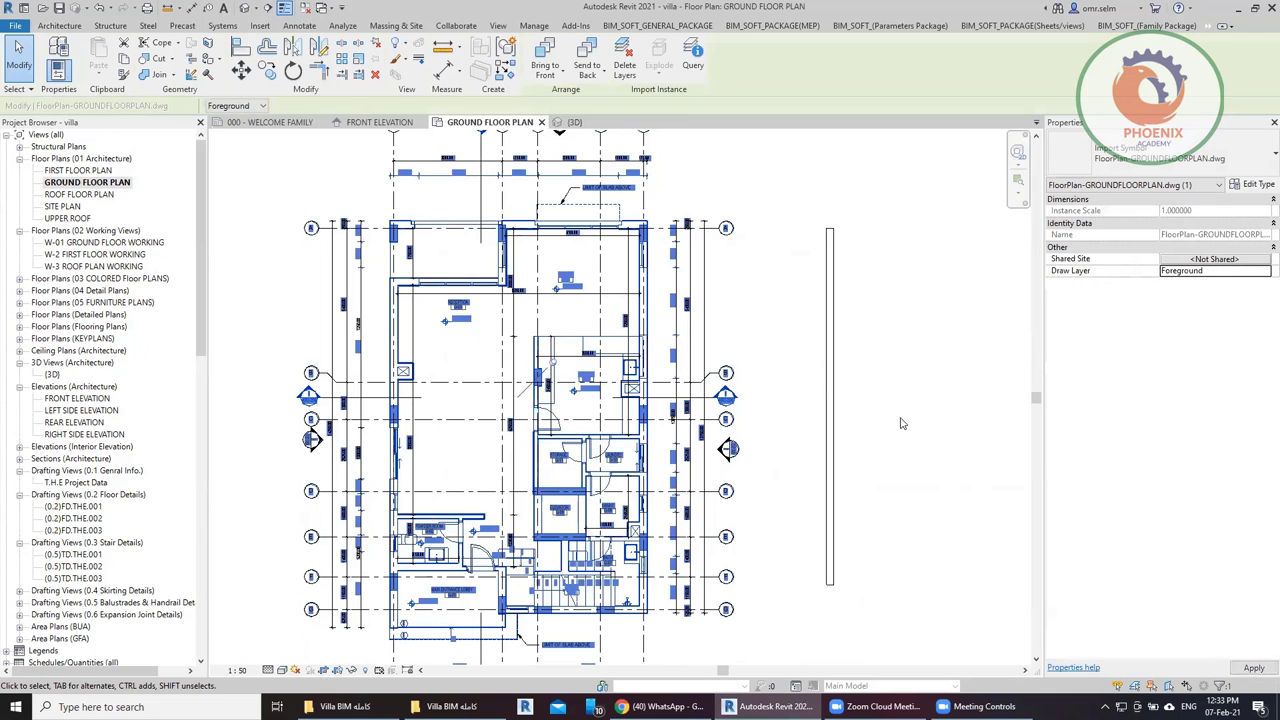
pyautogui.click(793, 372)
# Check the DWG's alignment over the walls and stairs, glance at the front elevation, then return to the plan.
pyautogui.scroll(2, 518, 542)
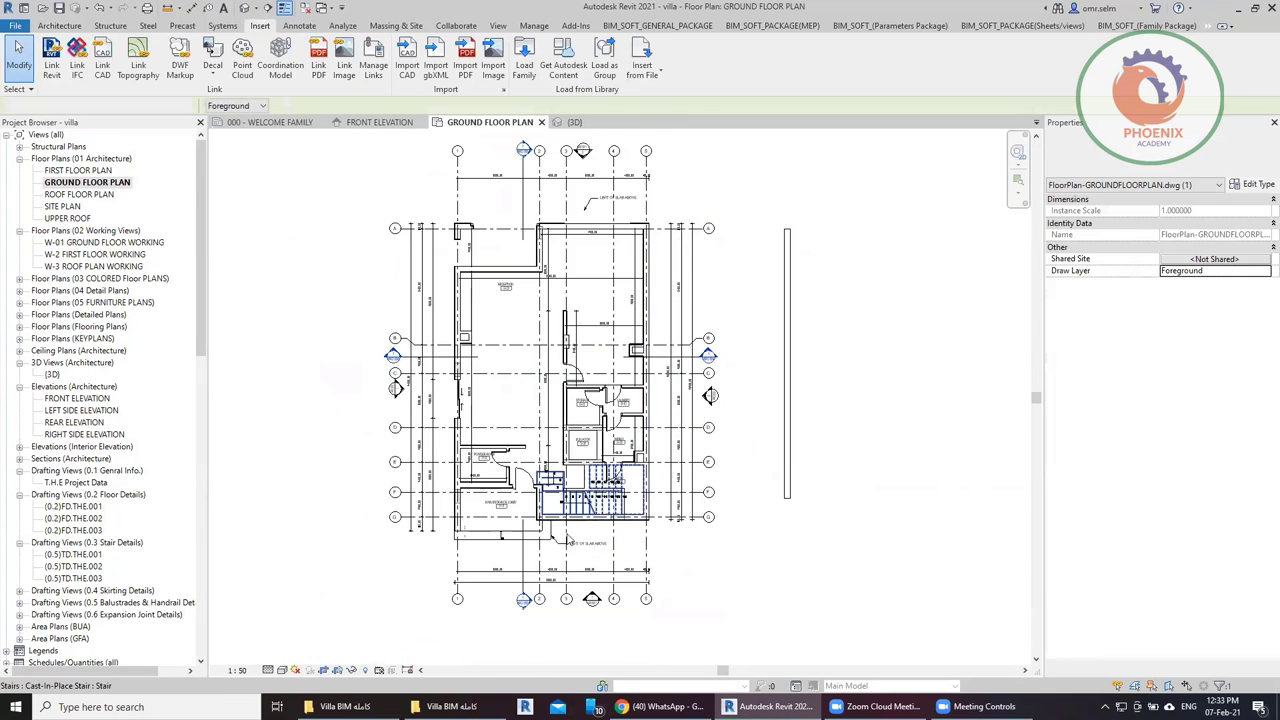
pyautogui.scroll(1, 518, 542)
pyautogui.scroll(2, 518, 542)
pyautogui.scroll(2, 700, 480)
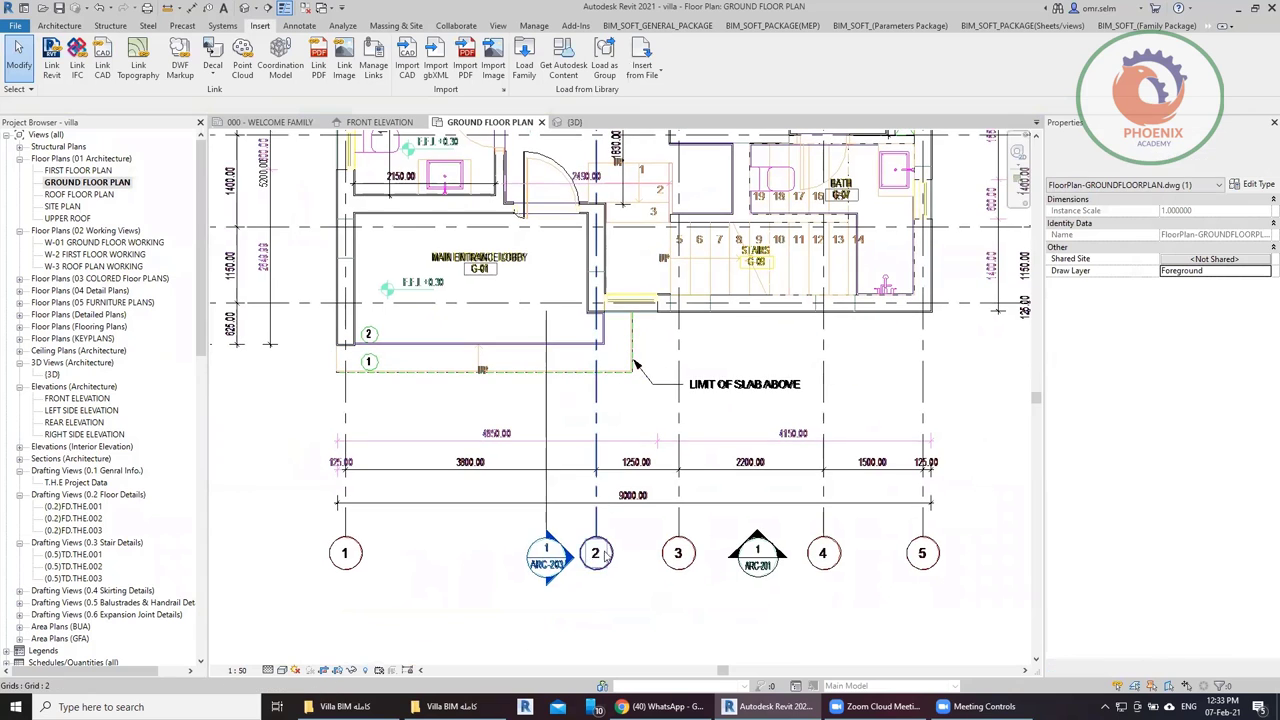
pyautogui.scroll(2, 650, 300)
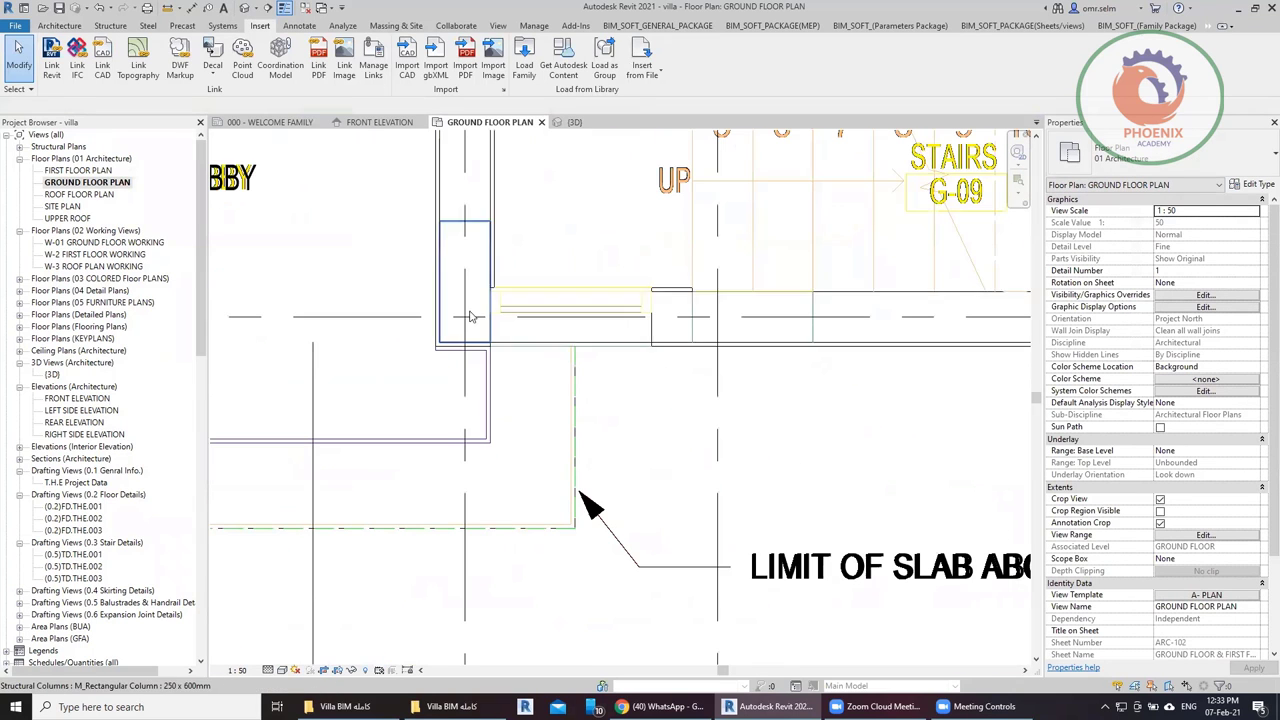
pyautogui.scroll(2, 516, 306)
pyautogui.scroll(-1, 714, 366)
pyautogui.scroll(-1, 750, 378)
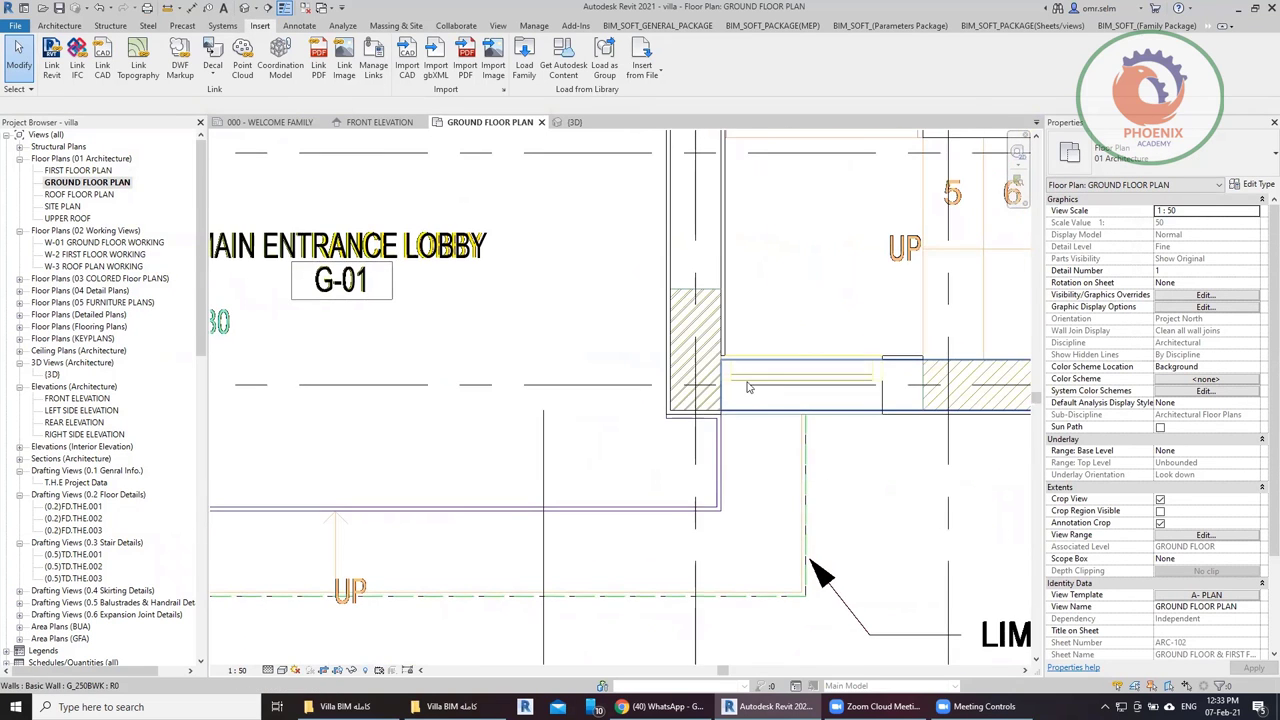
pyautogui.scroll(-2, 787, 386)
pyautogui.moveTo(787, 386)
pyautogui.mouseDown(button='middle')
pyautogui.moveTo(331, 473)
pyautogui.moveTo(228, 475)
pyautogui.mouseUp(button='middle')
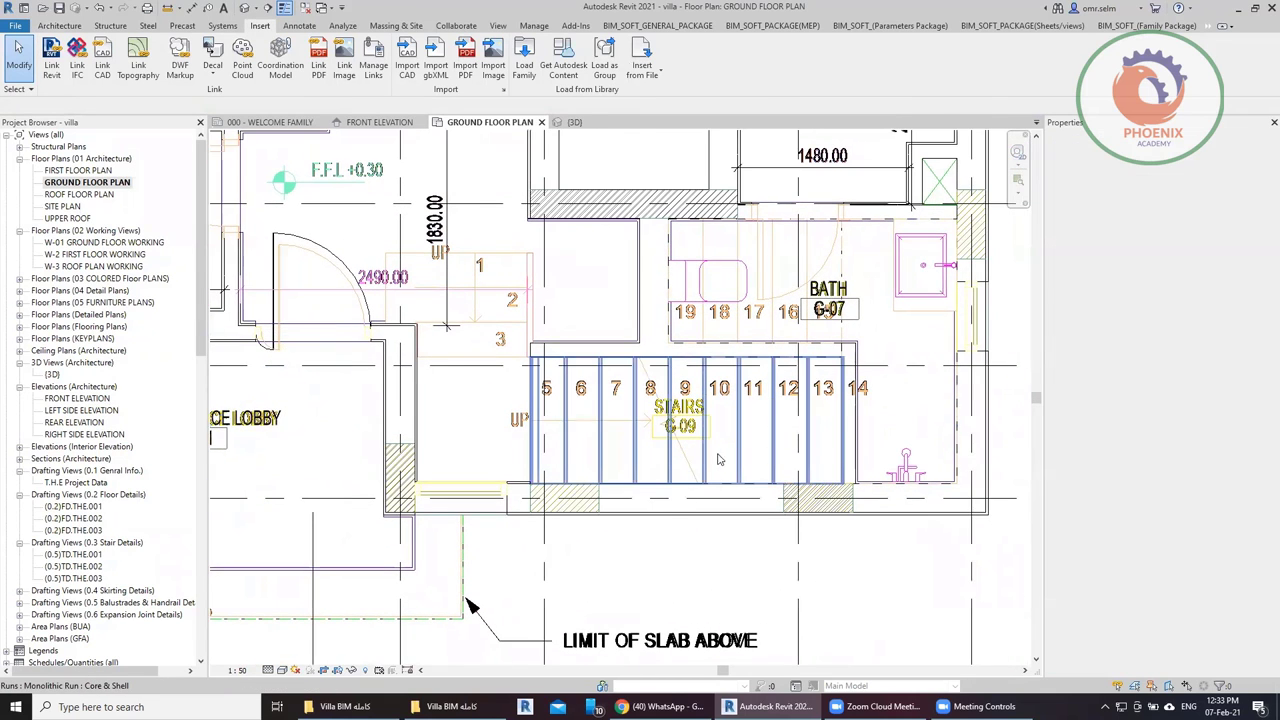
pyautogui.scroll(-1, 716, 458)
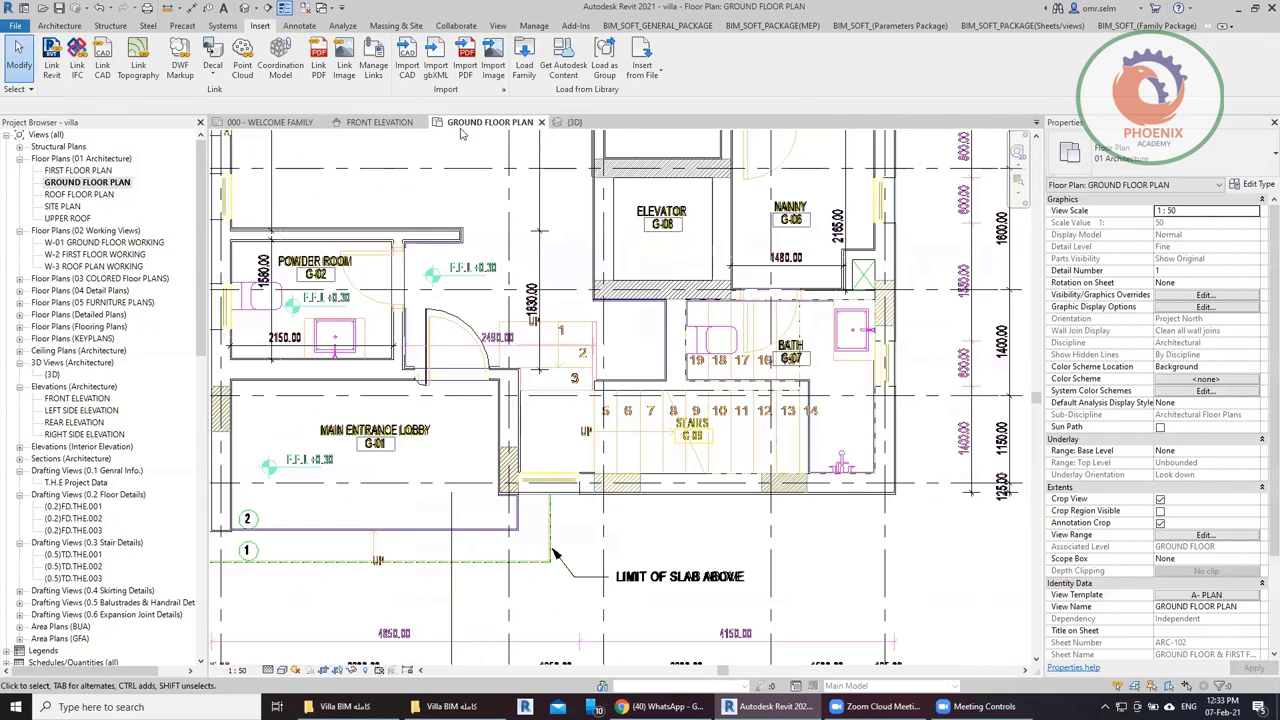
pyautogui.click(370, 122)
pyautogui.scroll(2, 565, 415)
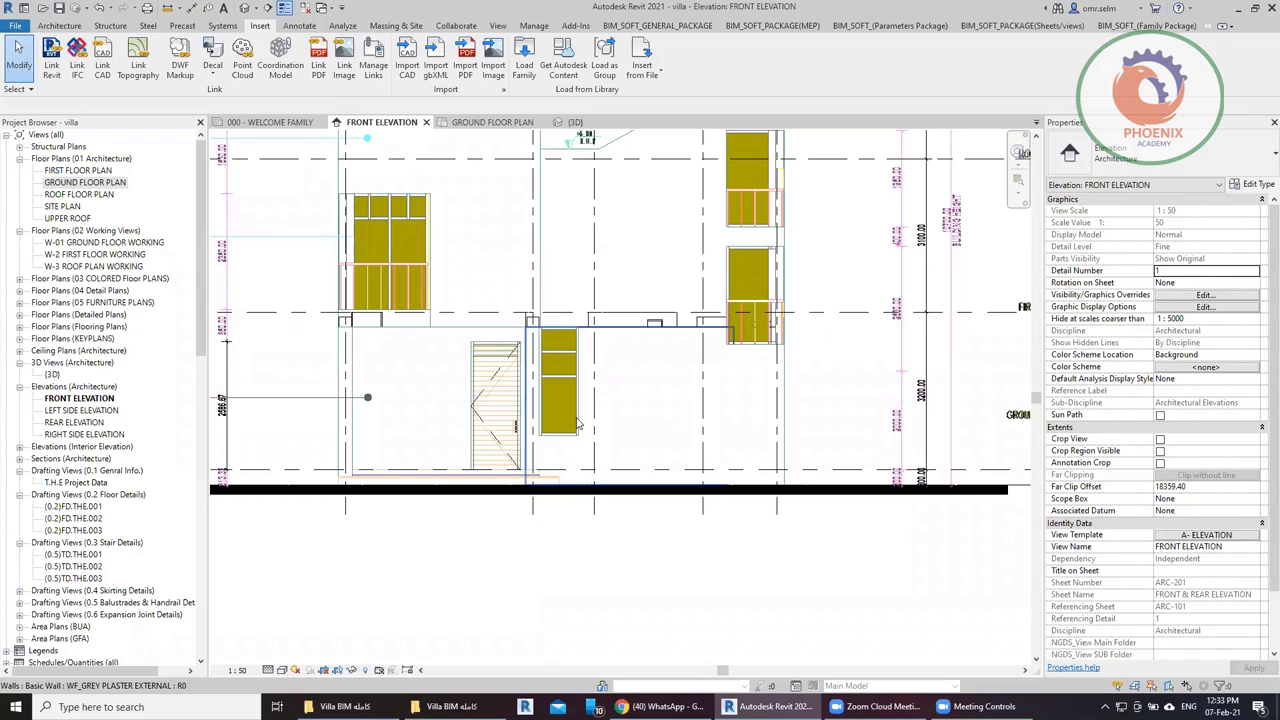
pyautogui.click(496, 124)
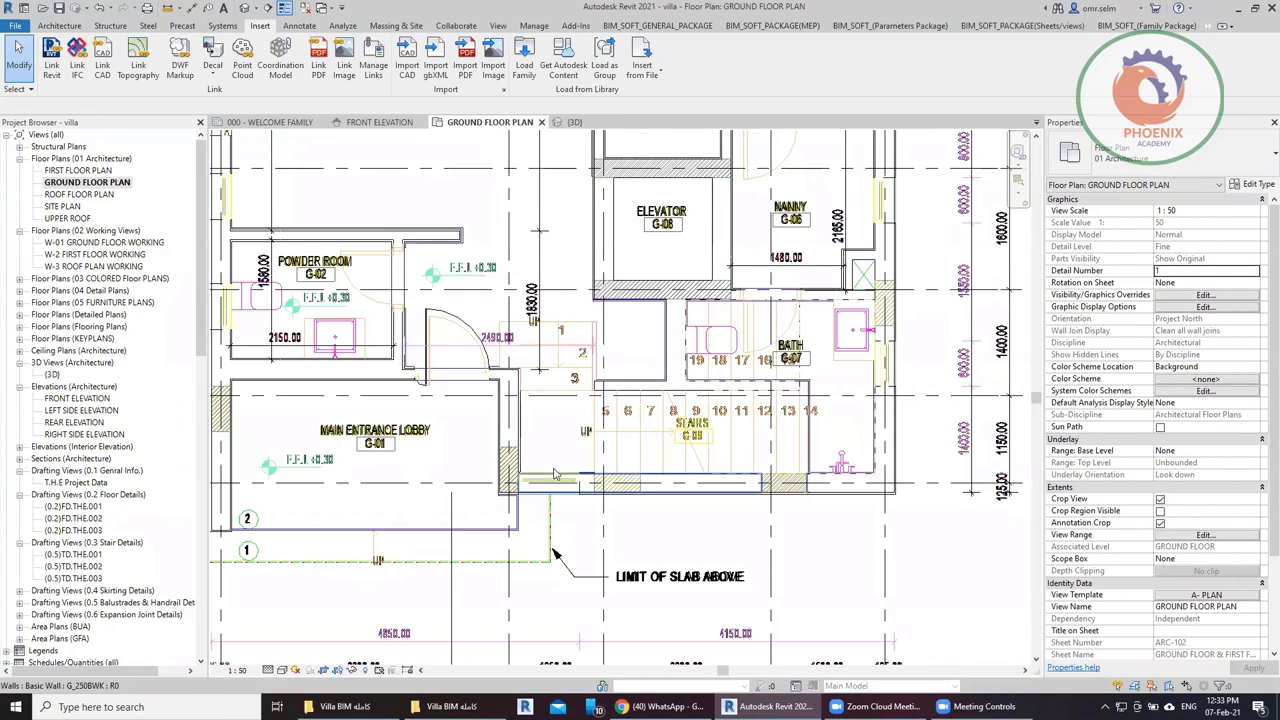
# Draw a 780 mm Curtain Wall 100mm wall across the opening beside the stairs and view the FRONT ELEVATION.
pyautogui.click(59, 27)
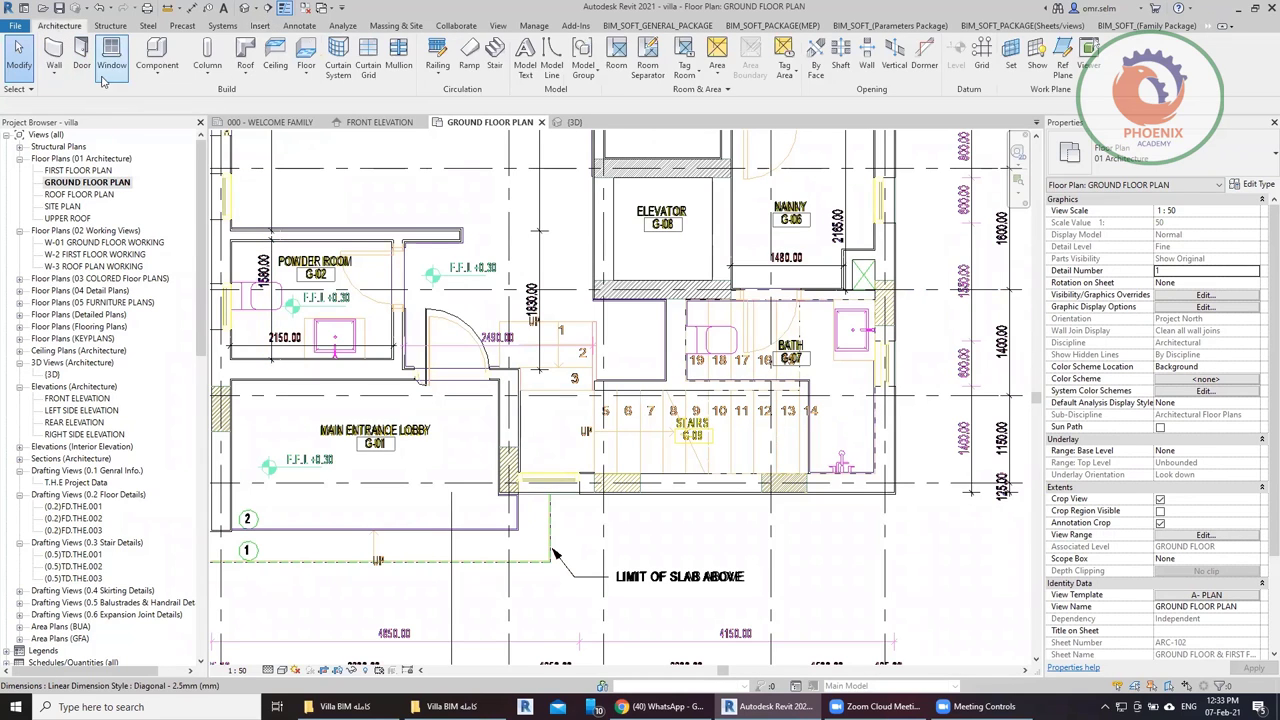
pyautogui.click(55, 78)
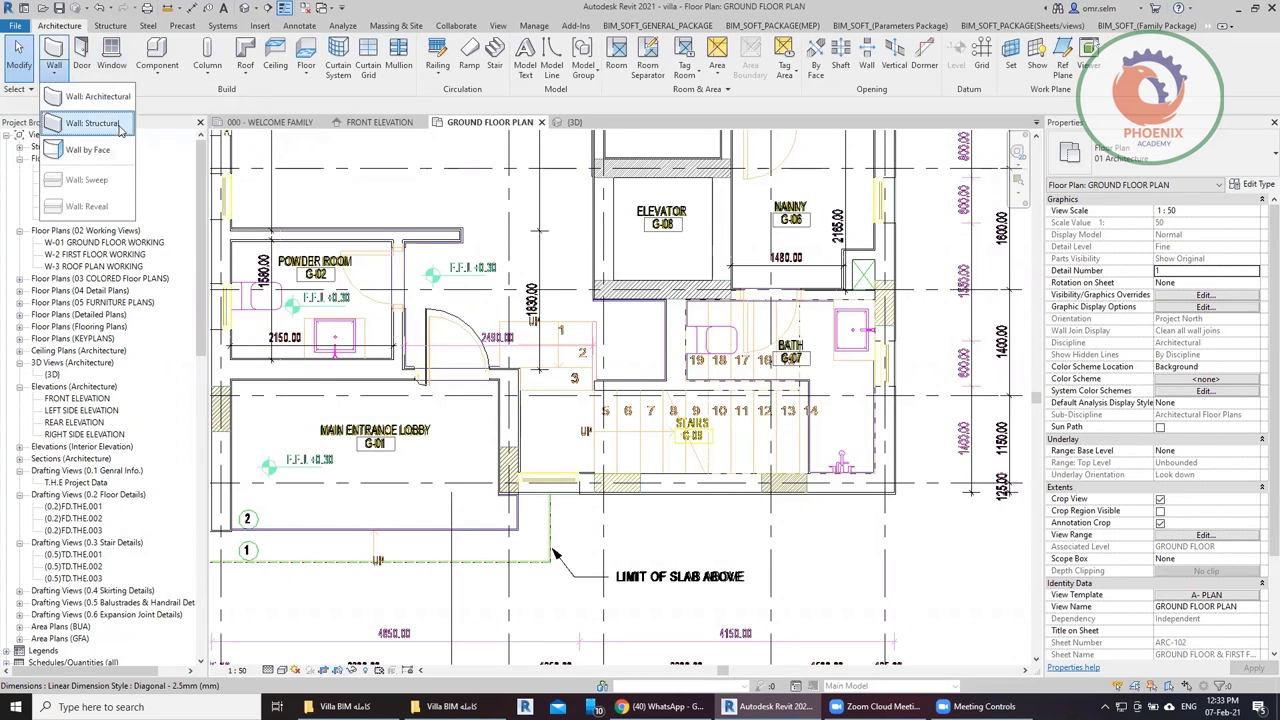
pyautogui.click(108, 105)
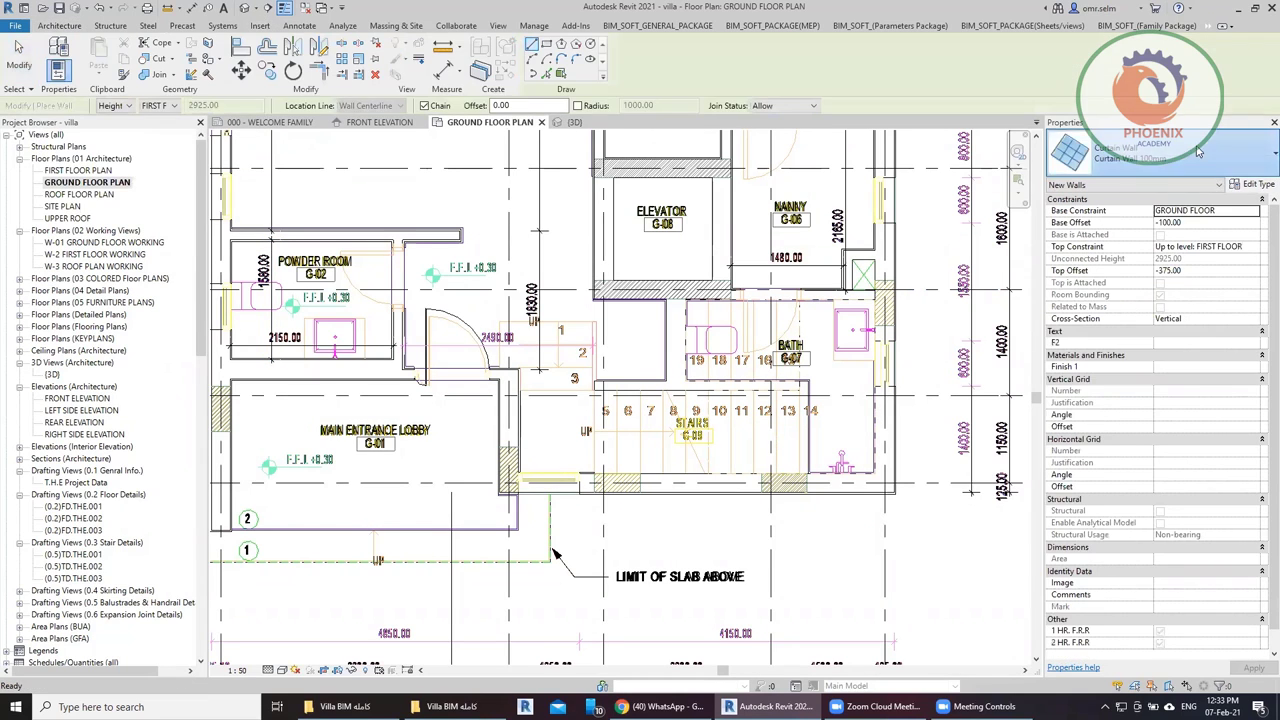
pyautogui.click(1200, 158)
pyautogui.click(1104, 331)
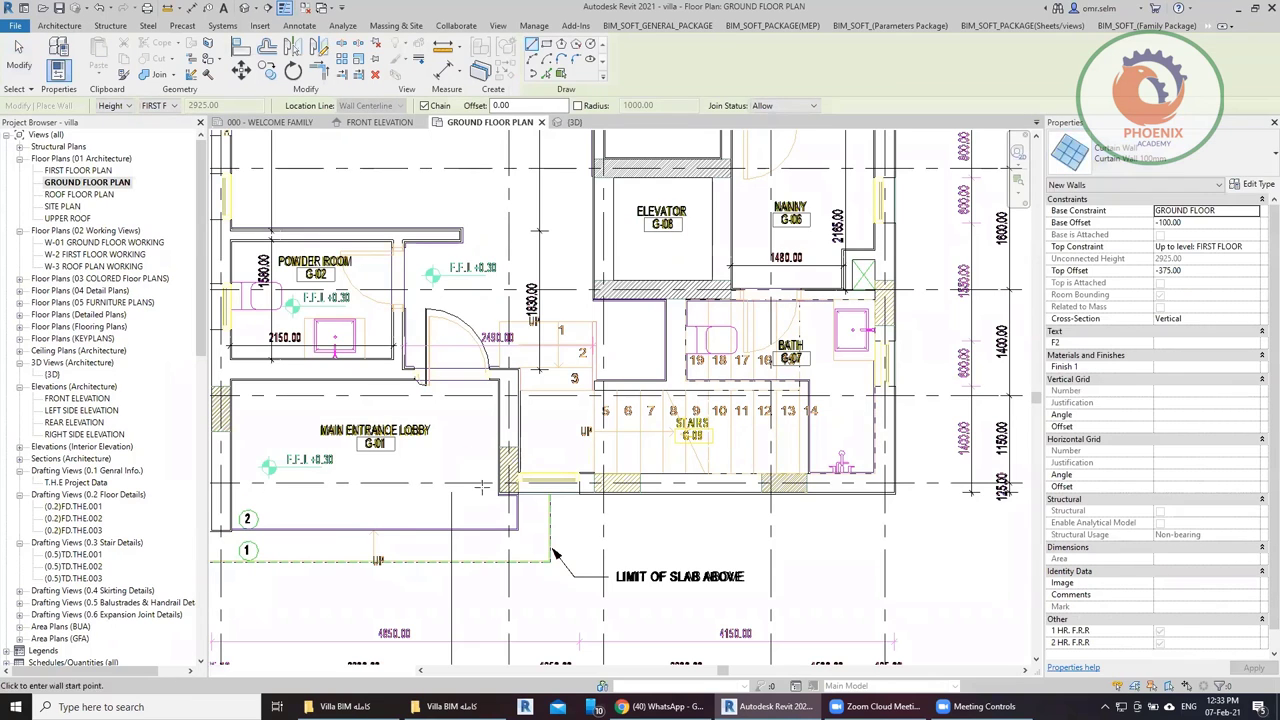
pyautogui.scroll(1, 481, 484)
pyautogui.scroll(5, 554, 474)
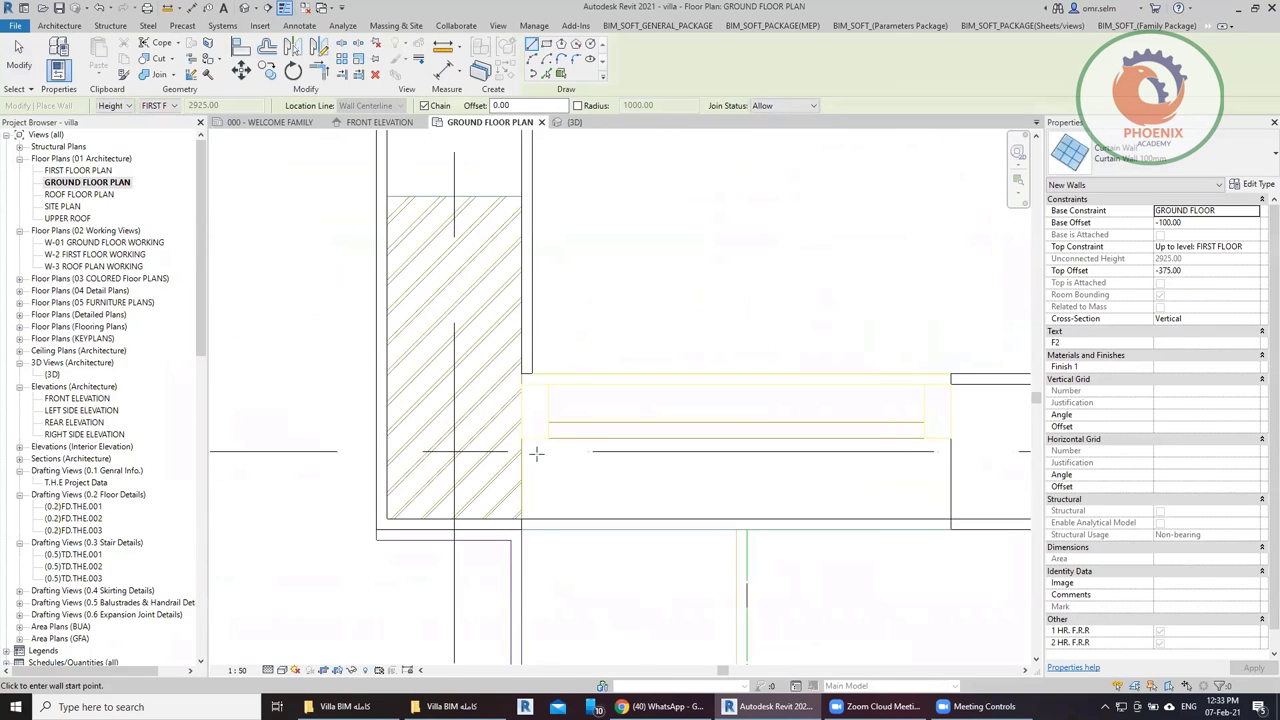
pyautogui.click(527, 451)
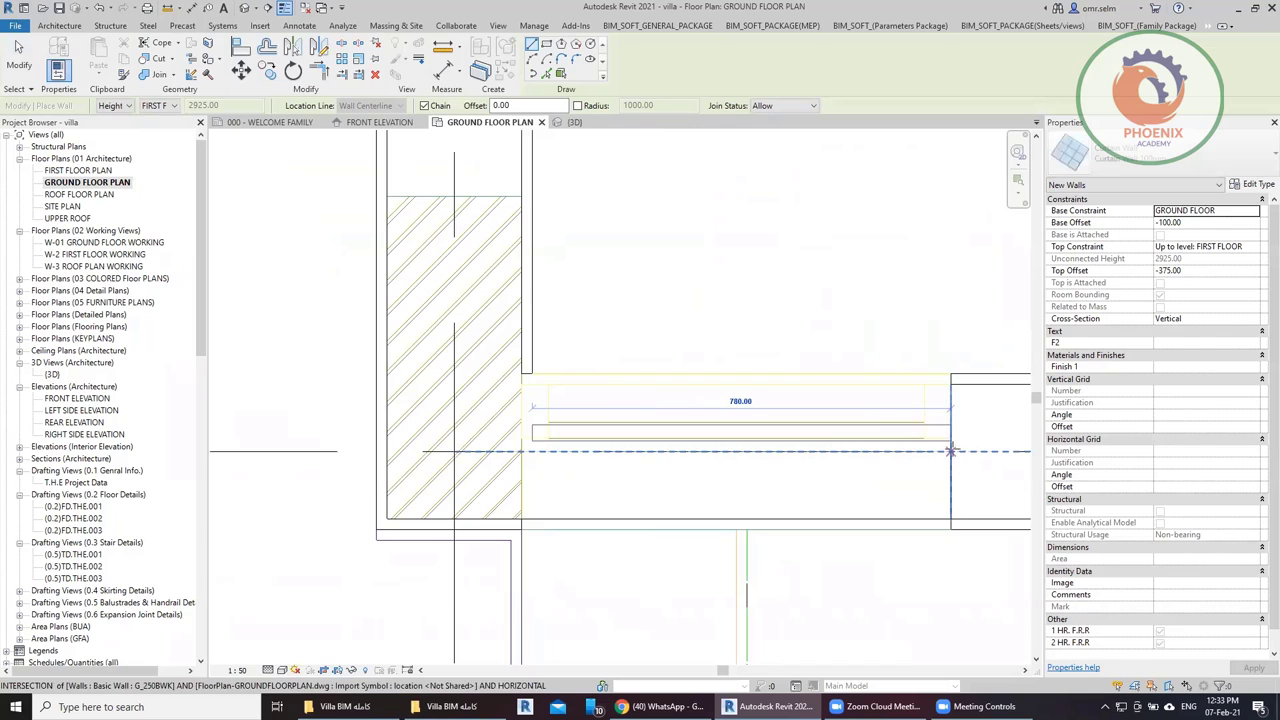
pyautogui.click(951, 451)
pyautogui.press('Escape')
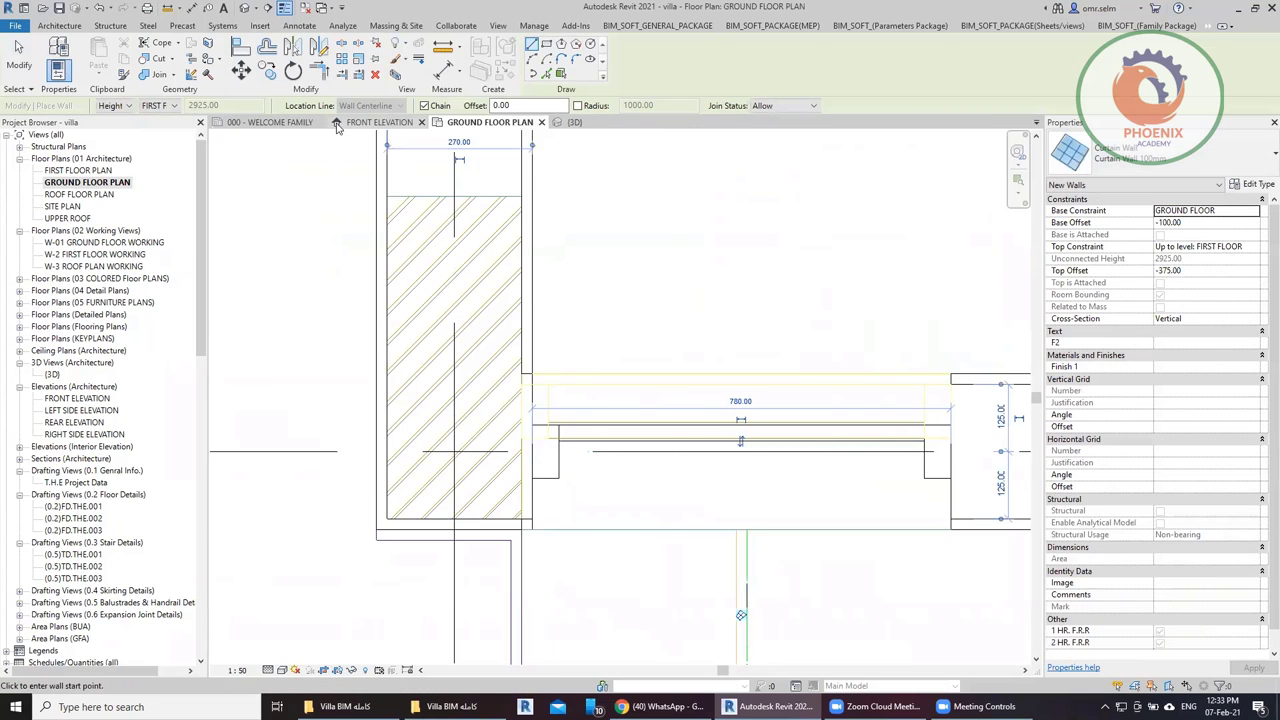
pyautogui.click(341, 124)
# Raise the curtain wall's bottom to a 764.59 base offset, leaving 2060.41 unconnected height.
pyautogui.scroll(3, 566, 430)
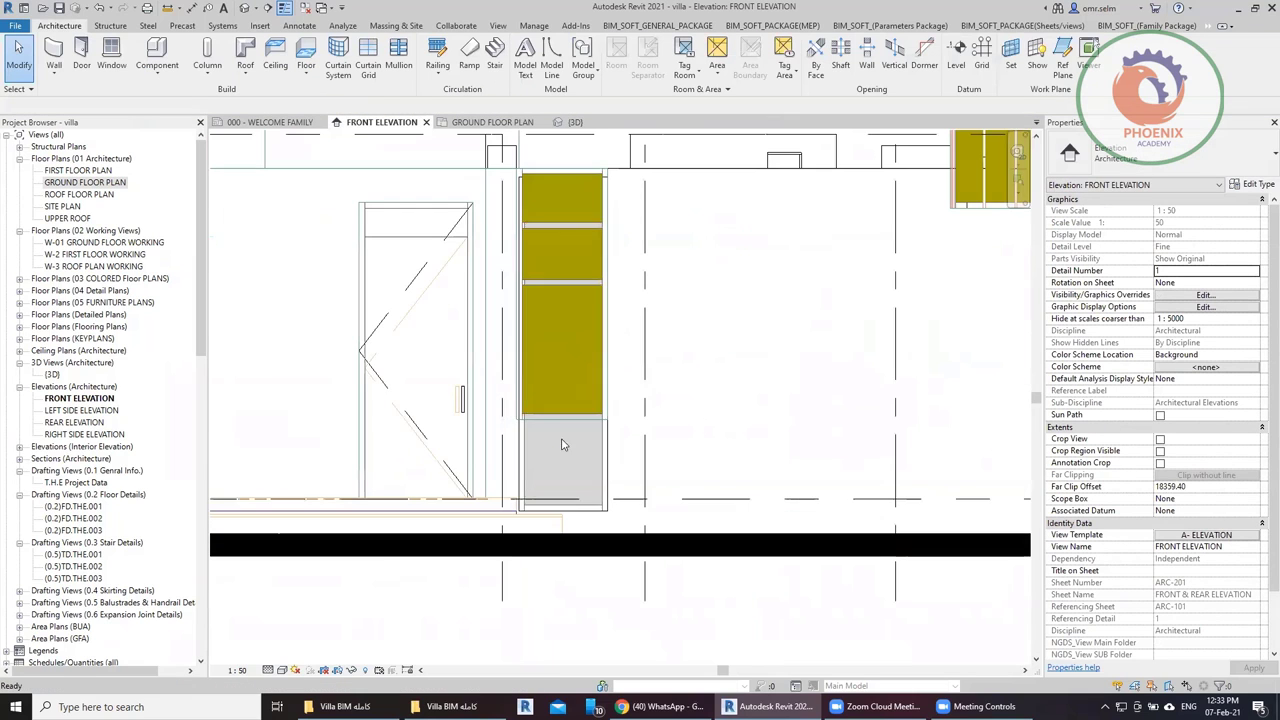
pyautogui.click(567, 342)
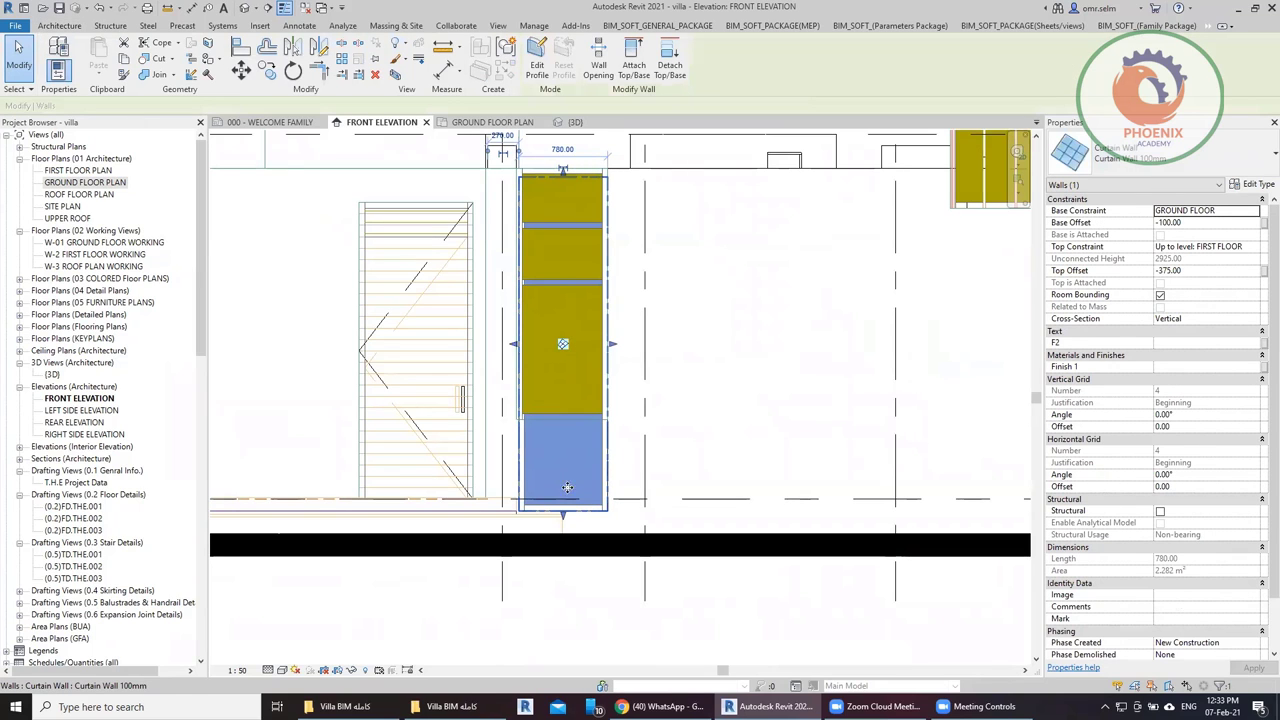
pyautogui.moveTo(562, 515); pyautogui.dragTo(575, 412)
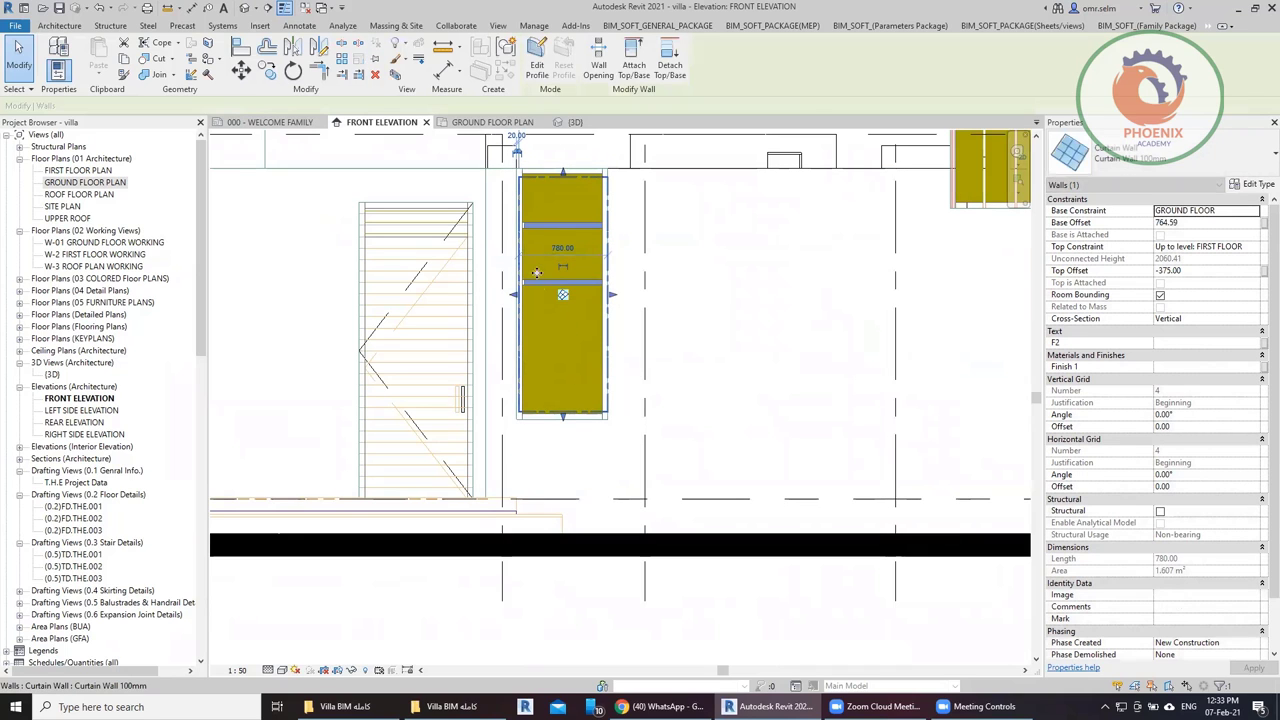
pyautogui.scroll(-3, 524, 349)
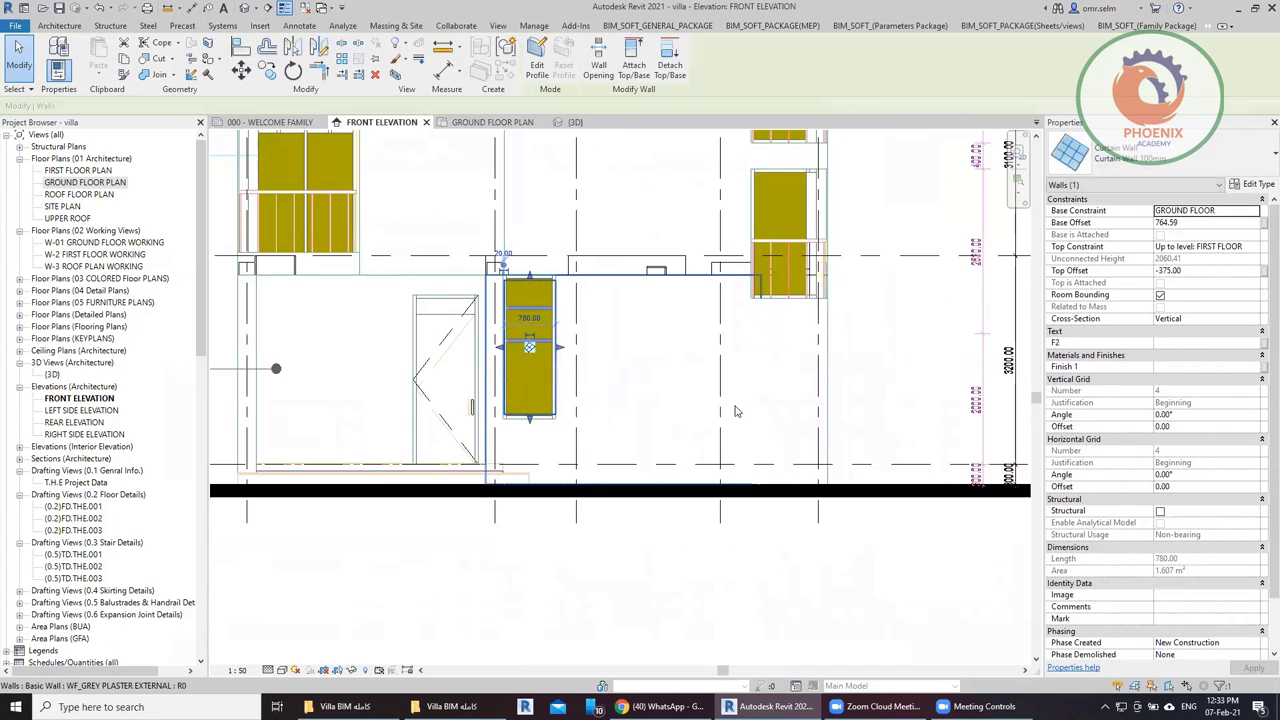
pyautogui.moveTo(729, 439); pyautogui.dragTo(606, 449, button='middle')
pyautogui.scroll(-1, 617, 442)
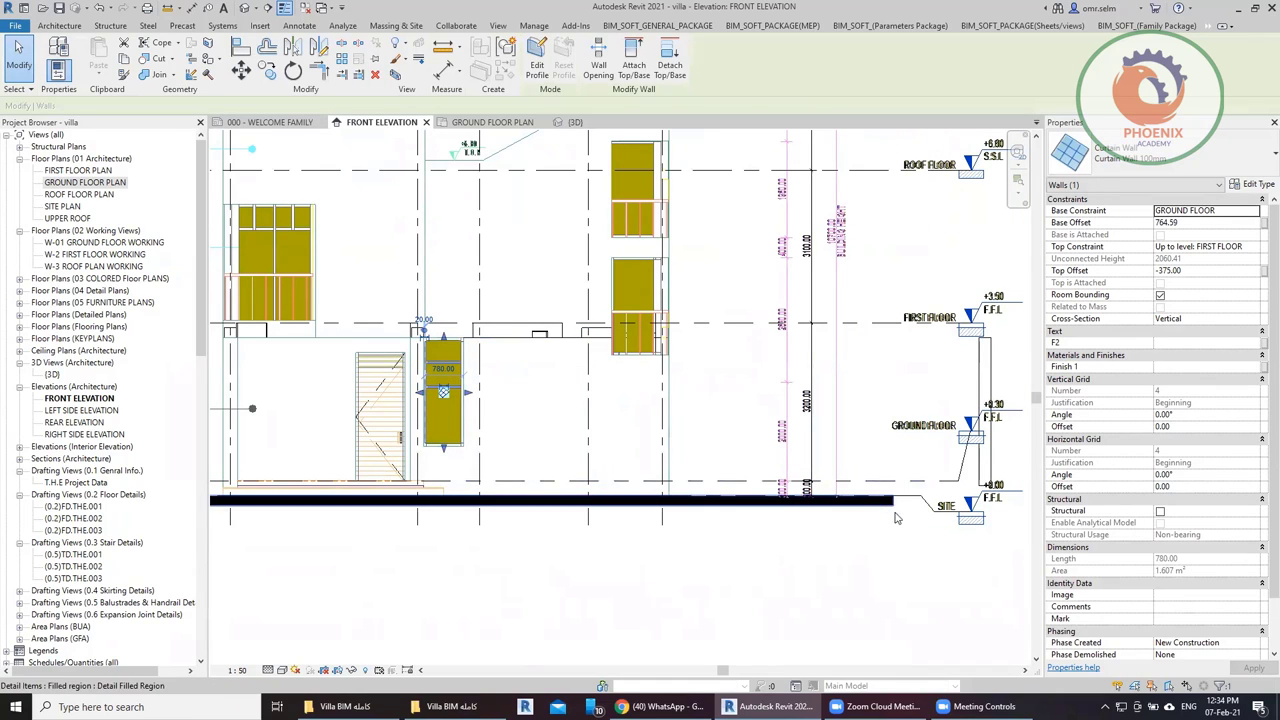
pyautogui.scroll(3, 914, 514)
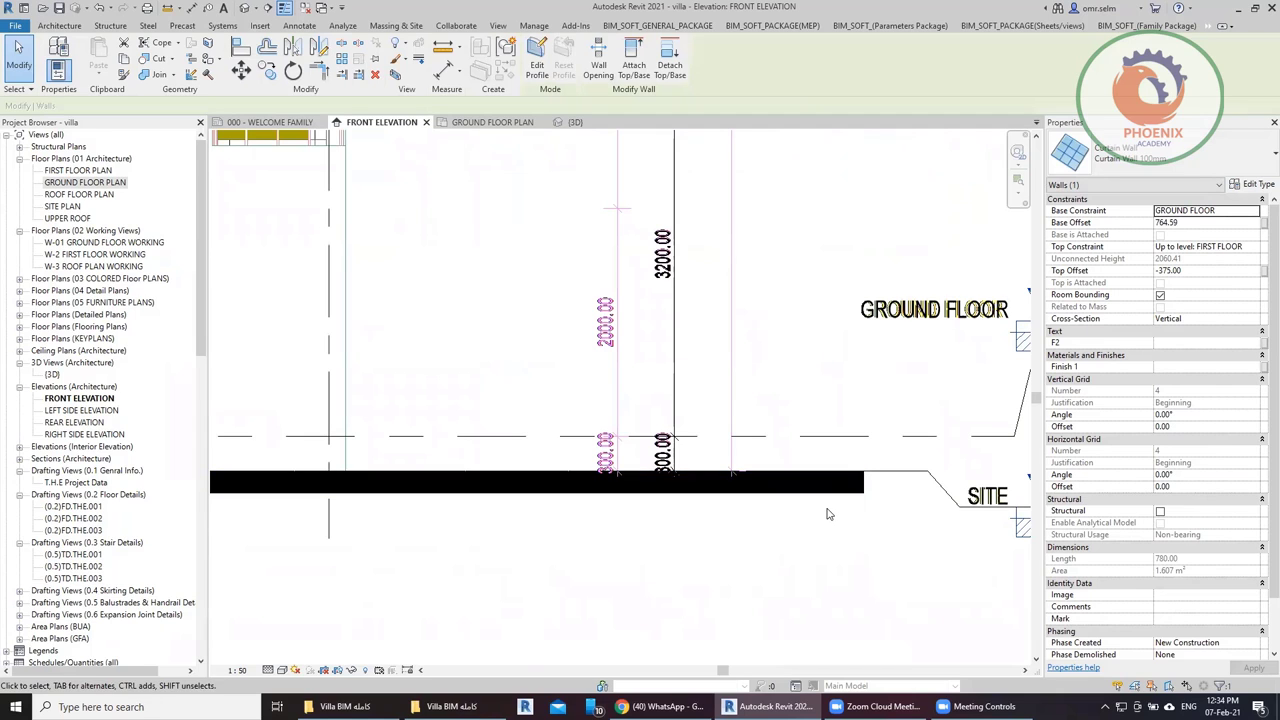
# Place an aligned dimension of 200.00 across the site slab thickness.
pyautogui.press('i')
pyautogui.click(818, 472)
pyautogui.click(818, 492)
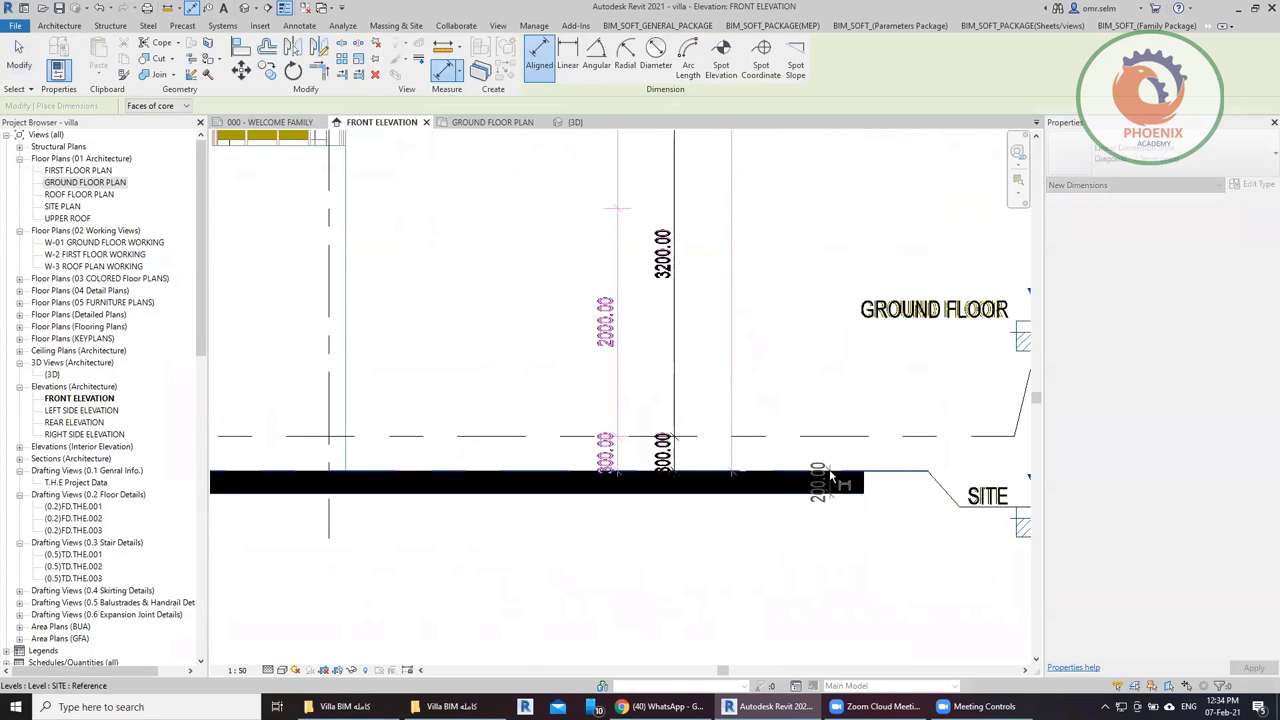
pyautogui.click(845, 485)
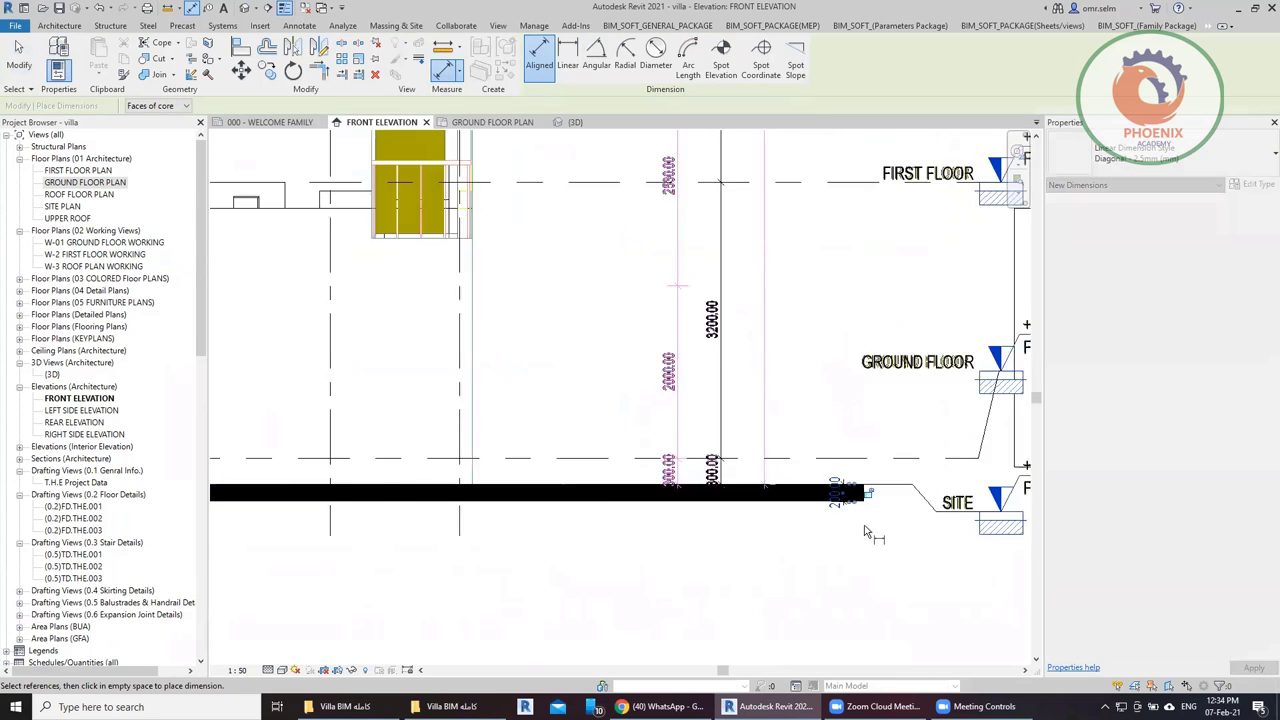
pyautogui.scroll(-3, 865, 525)
pyautogui.scroll(1, 686, 514)
pyautogui.scroll(2, 693, 469)
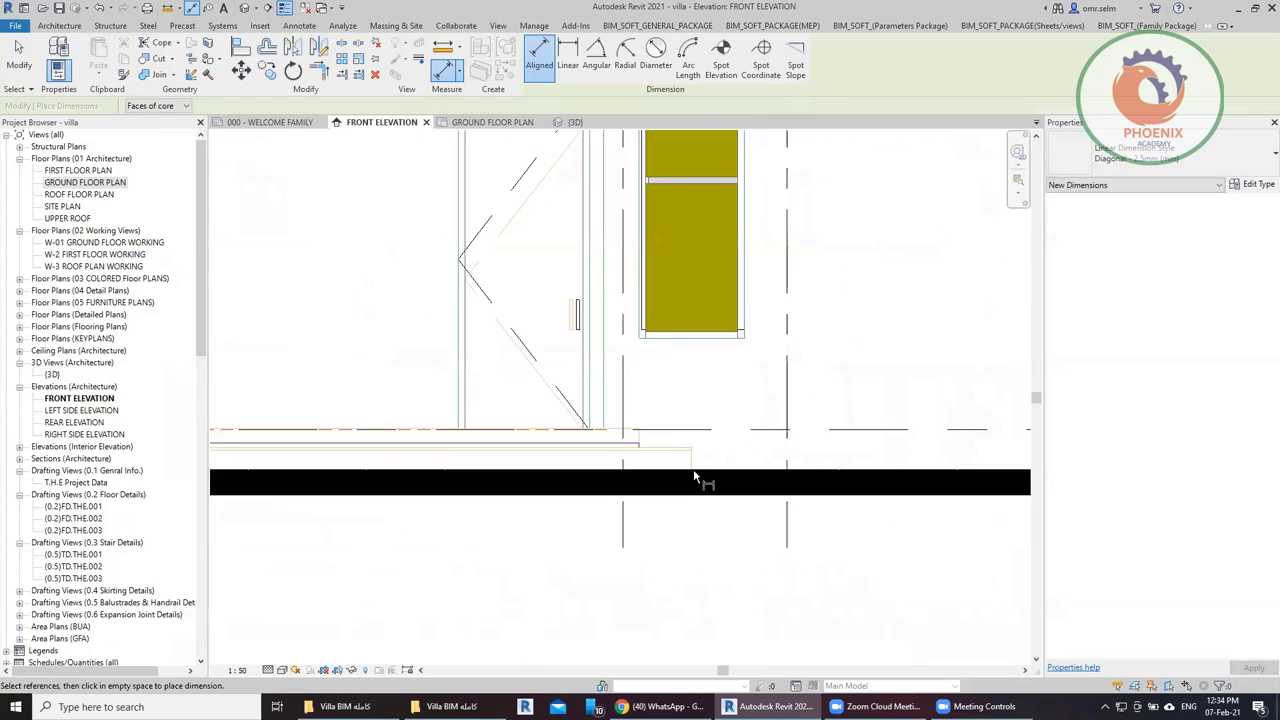
pyautogui.scroll(2, 663, 430)
# Add the 166.67 and 146.67 aligned dimensions beside the slab edge.
pyautogui.click(672, 424)
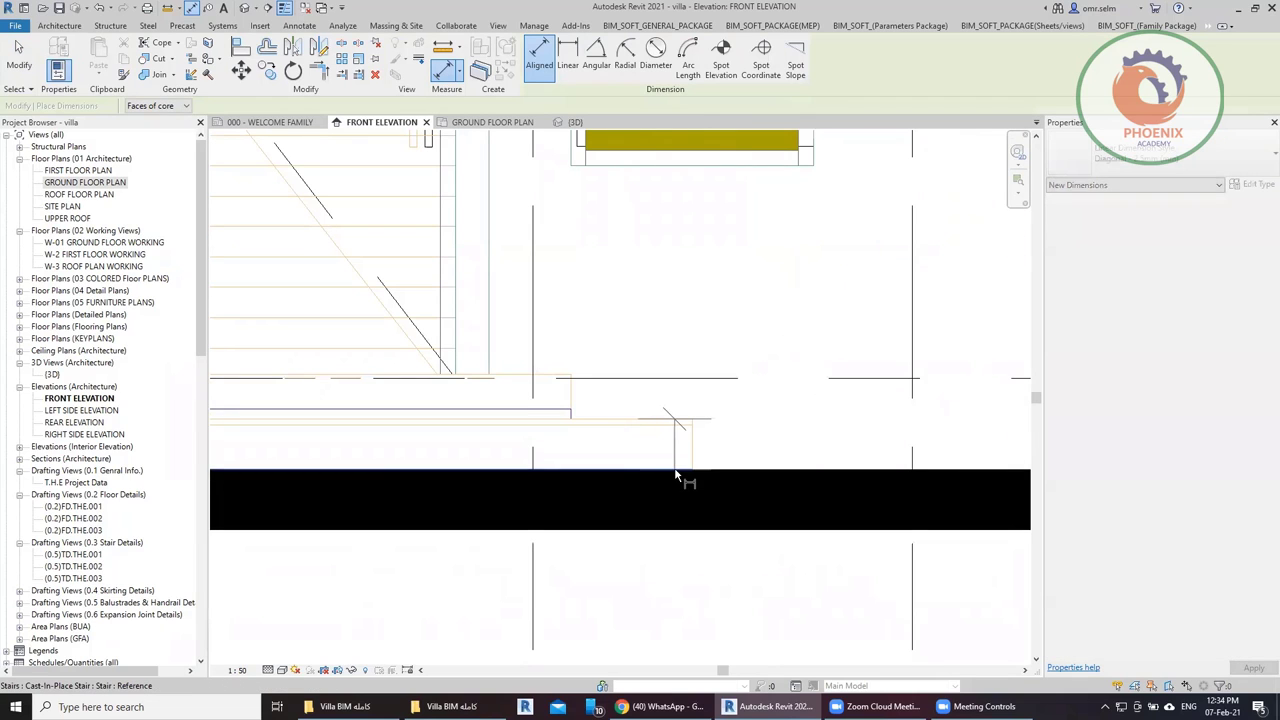
pyautogui.click(818, 440)
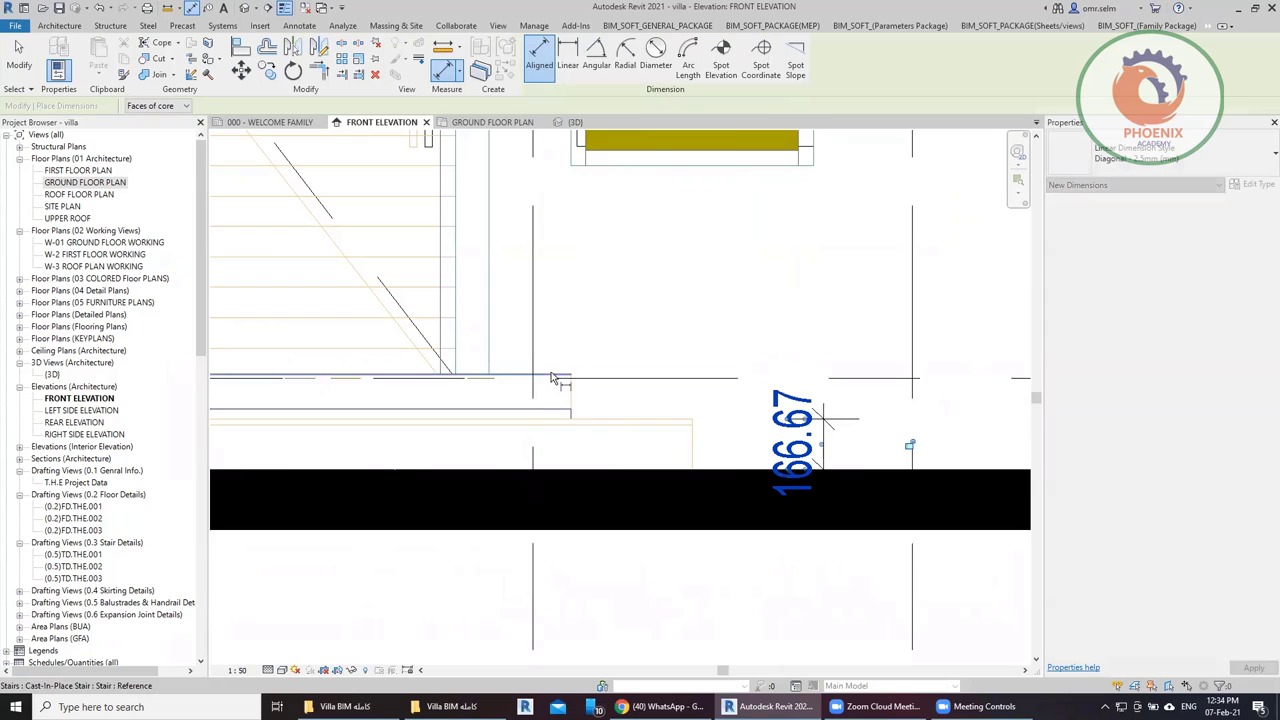
pyautogui.click(556, 418)
pyautogui.click(600, 378)
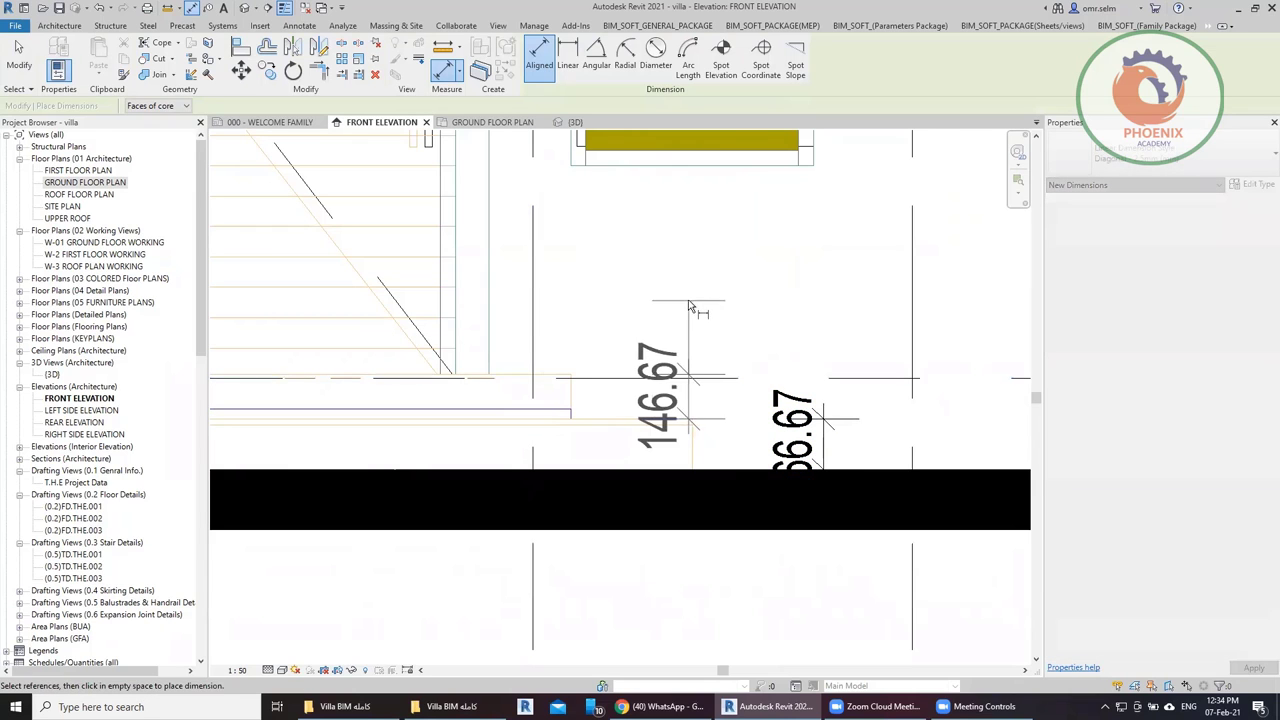
pyautogui.click(690, 400)
pyautogui.scroll(-2, 620, 375)
pyautogui.press('Escape')
pyautogui.press('Escape')
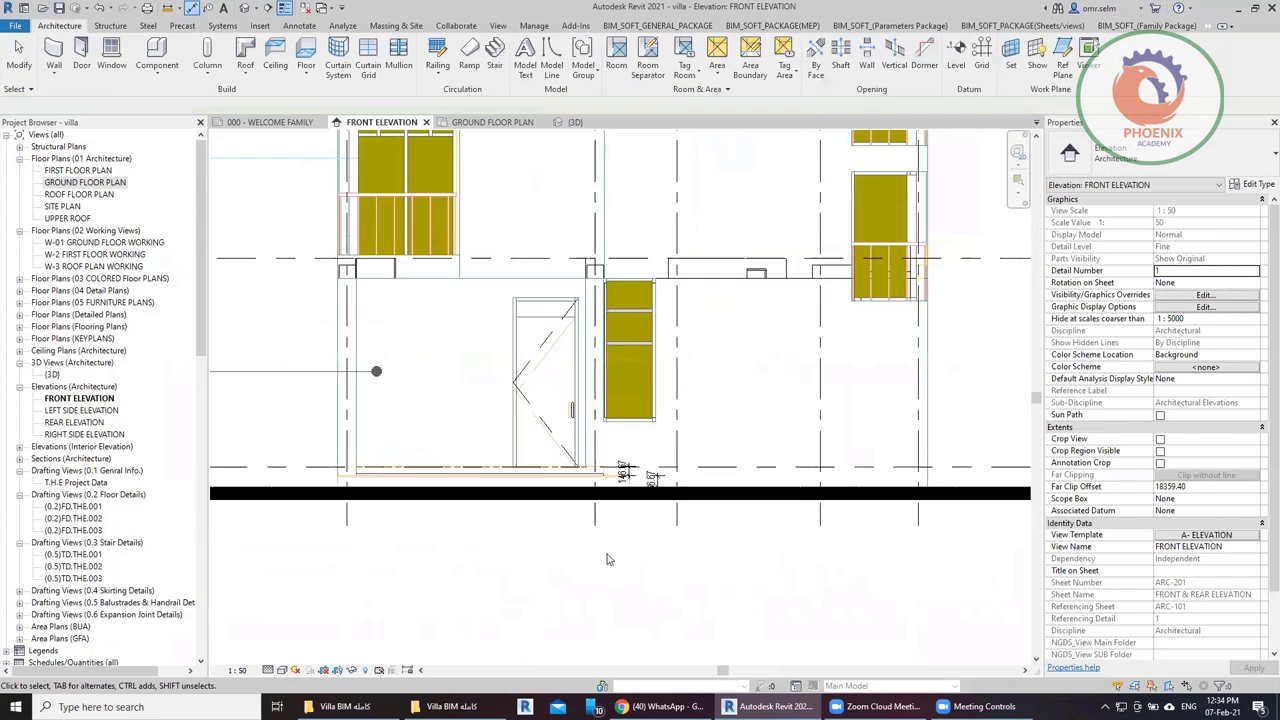
pyautogui.scroll(-2, 606, 555)
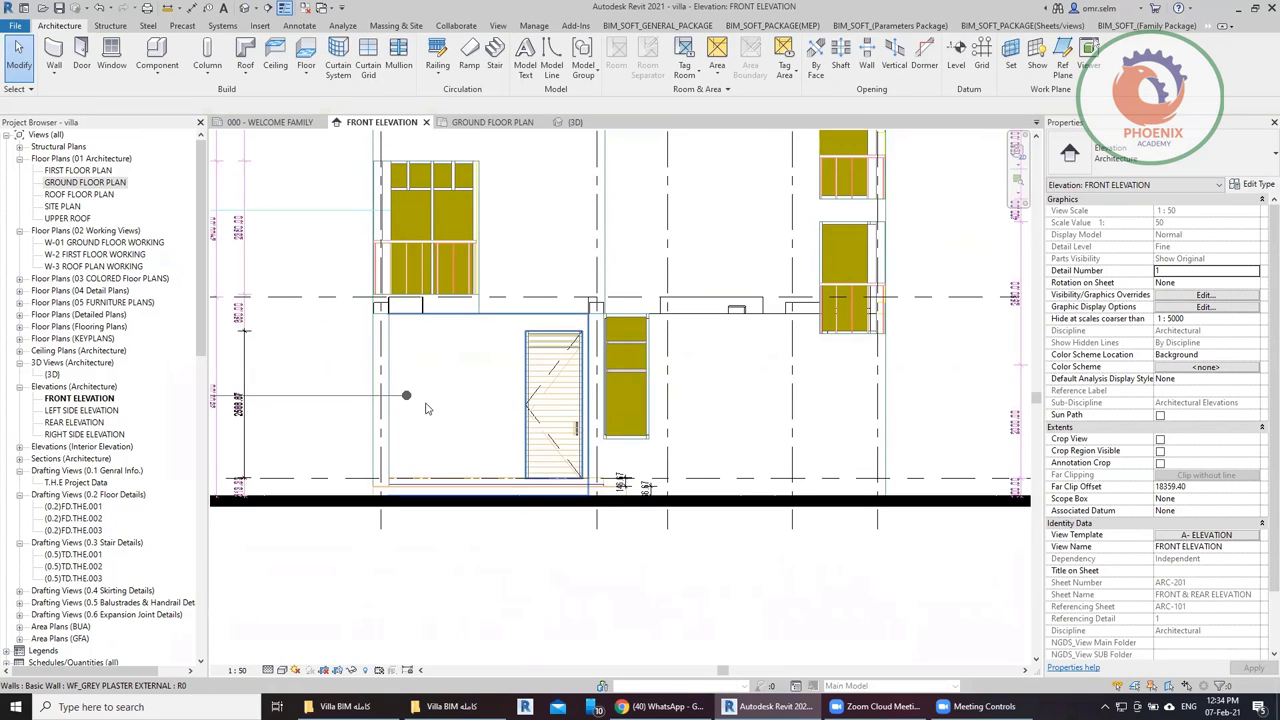
# Open LEFT SIDE ELEVATION and link Elevation-LEFTSIDEELEVATION.dwg from the cad folder into it.
pyautogui.doubleClick(96, 412)
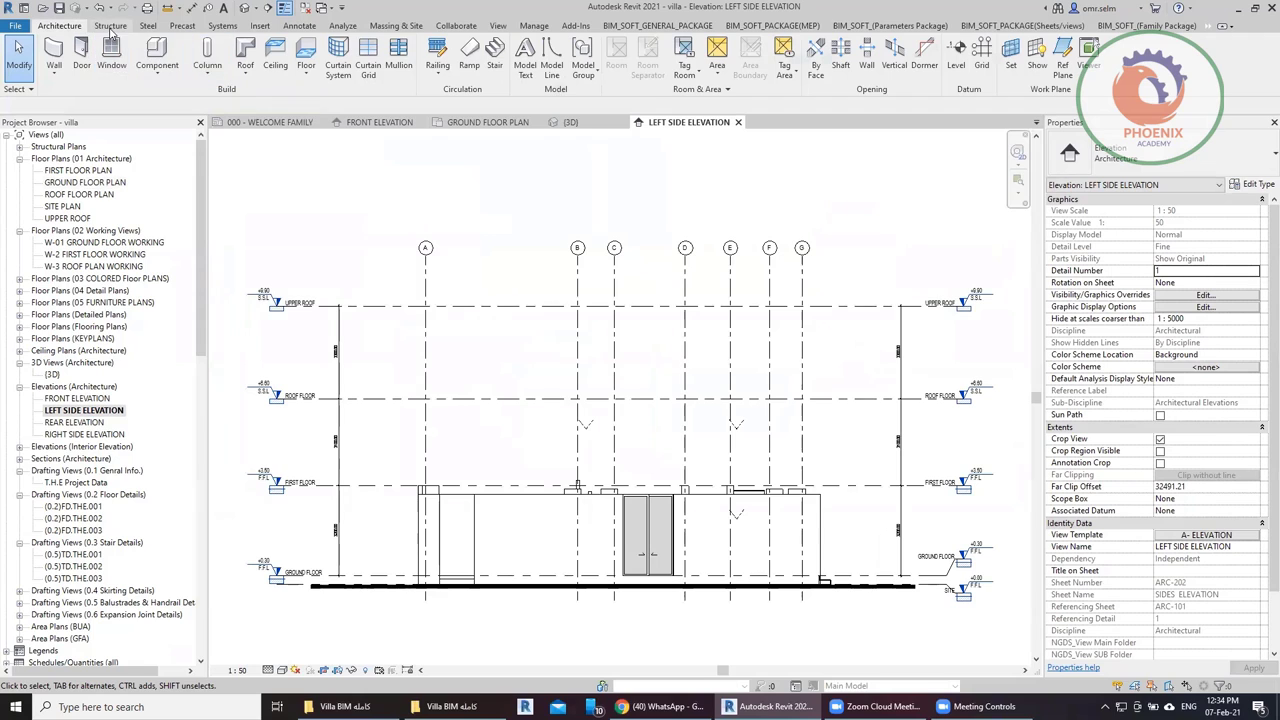
pyautogui.click(262, 26)
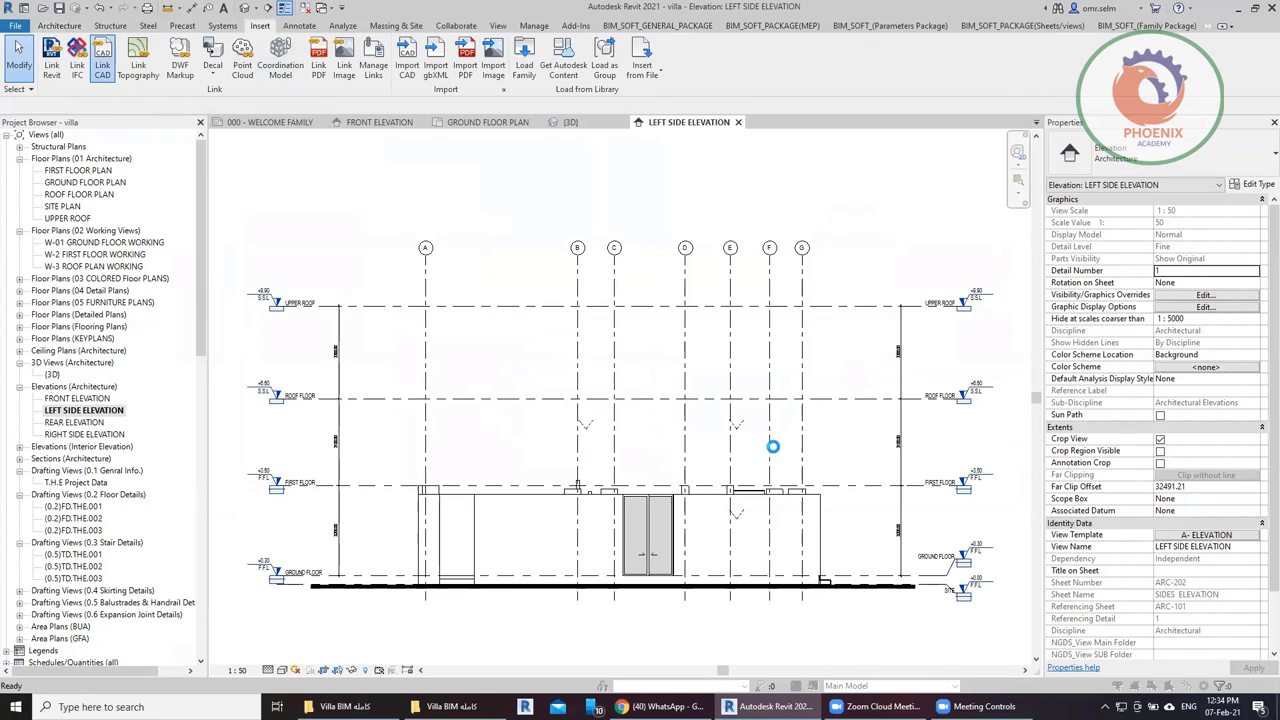
pyautogui.click(101, 66)
pyautogui.click(290, 300)
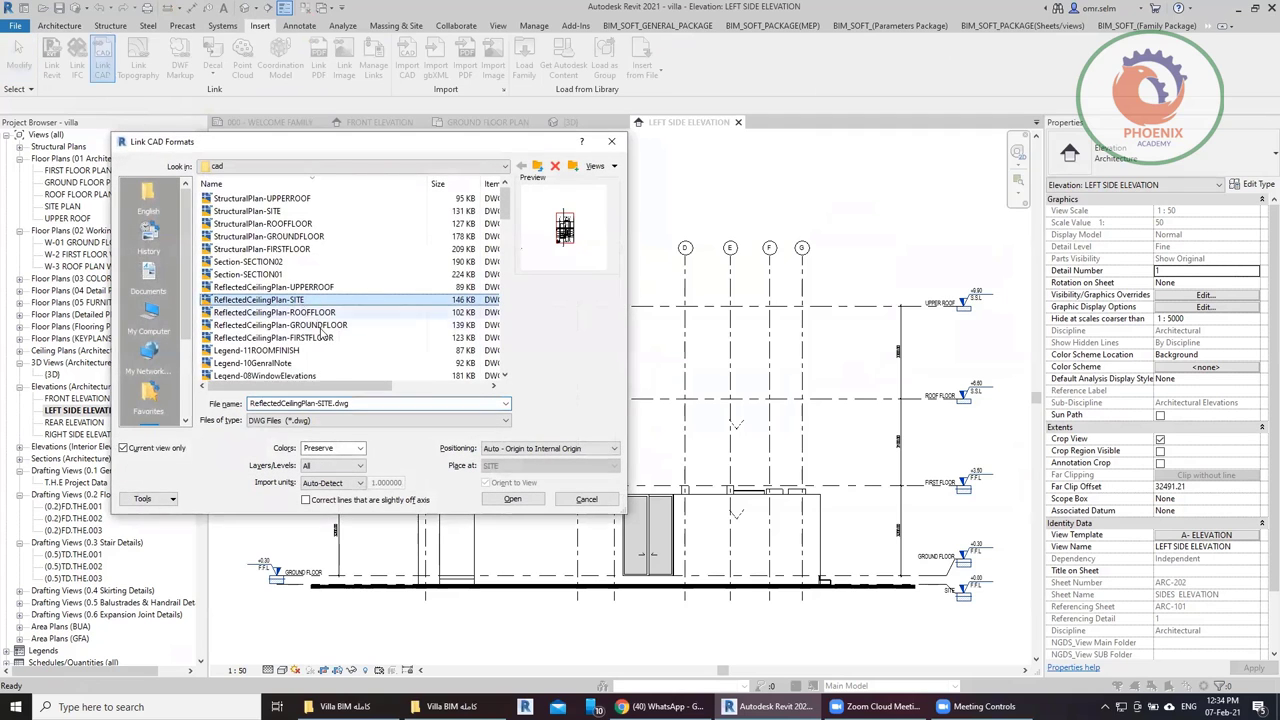
pyautogui.scroll(-5, 334, 363)
pyautogui.scroll(-5, 334, 363)
pyautogui.scroll(-2, 336, 366)
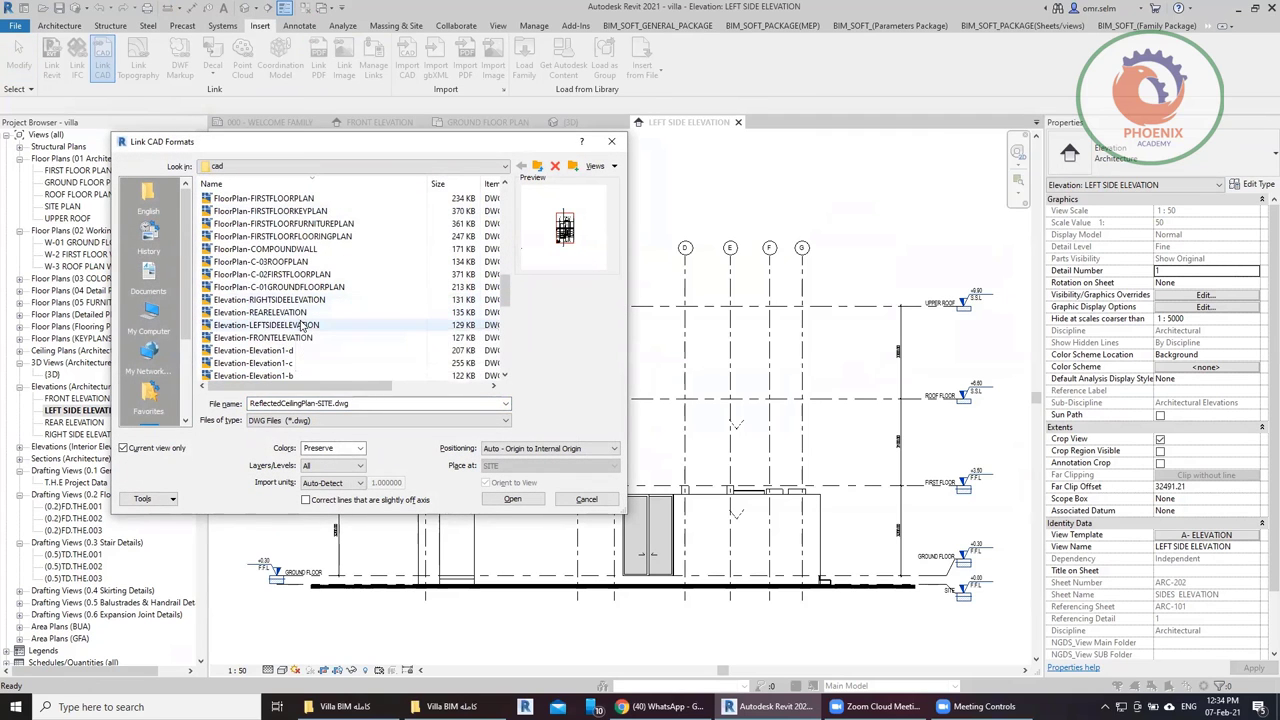
pyautogui.click(301, 326)
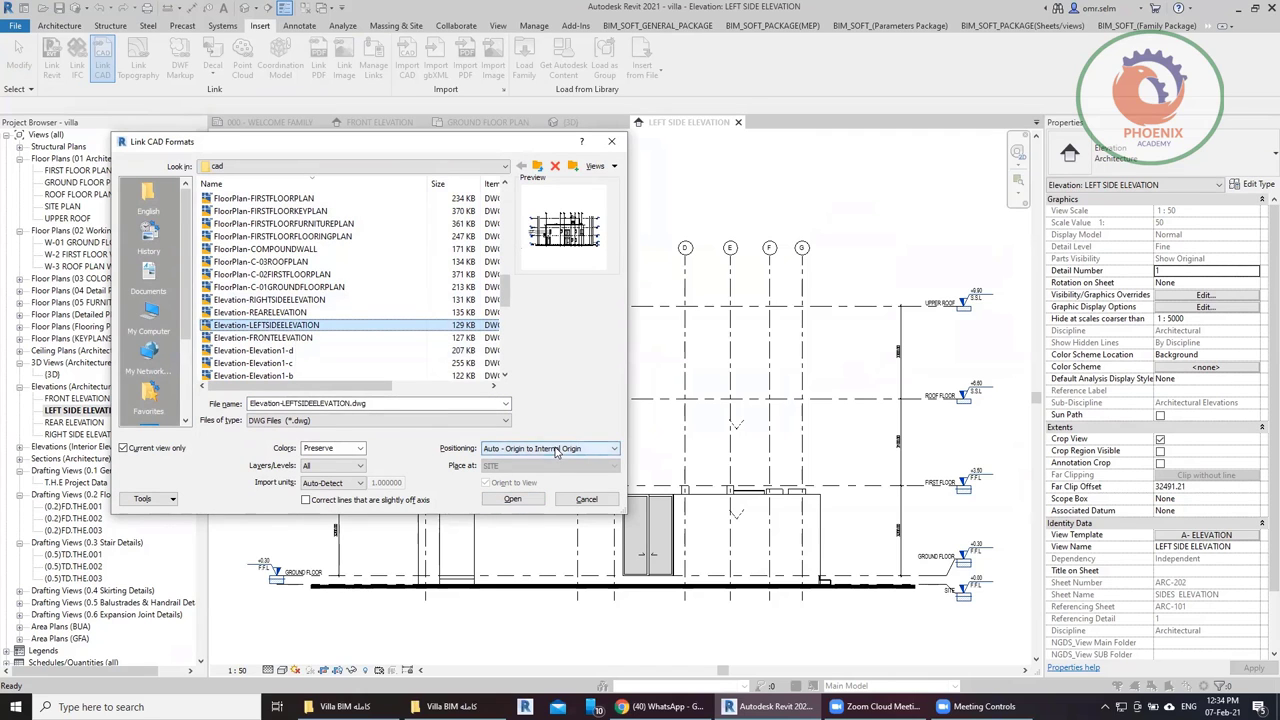
pyautogui.click(511, 500)
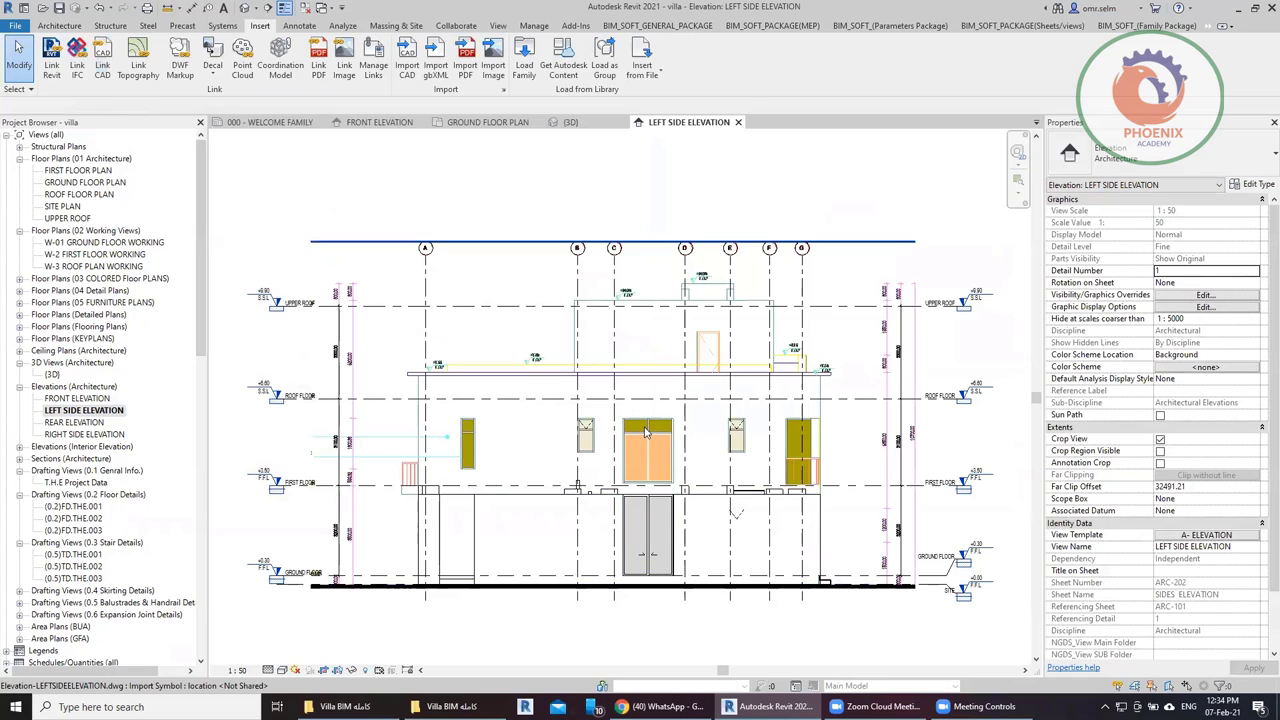
# Set the linked left side elevation DWG's Draw Layer to Foreground.
pyautogui.click(645, 432)
pyautogui.click(1260, 272)
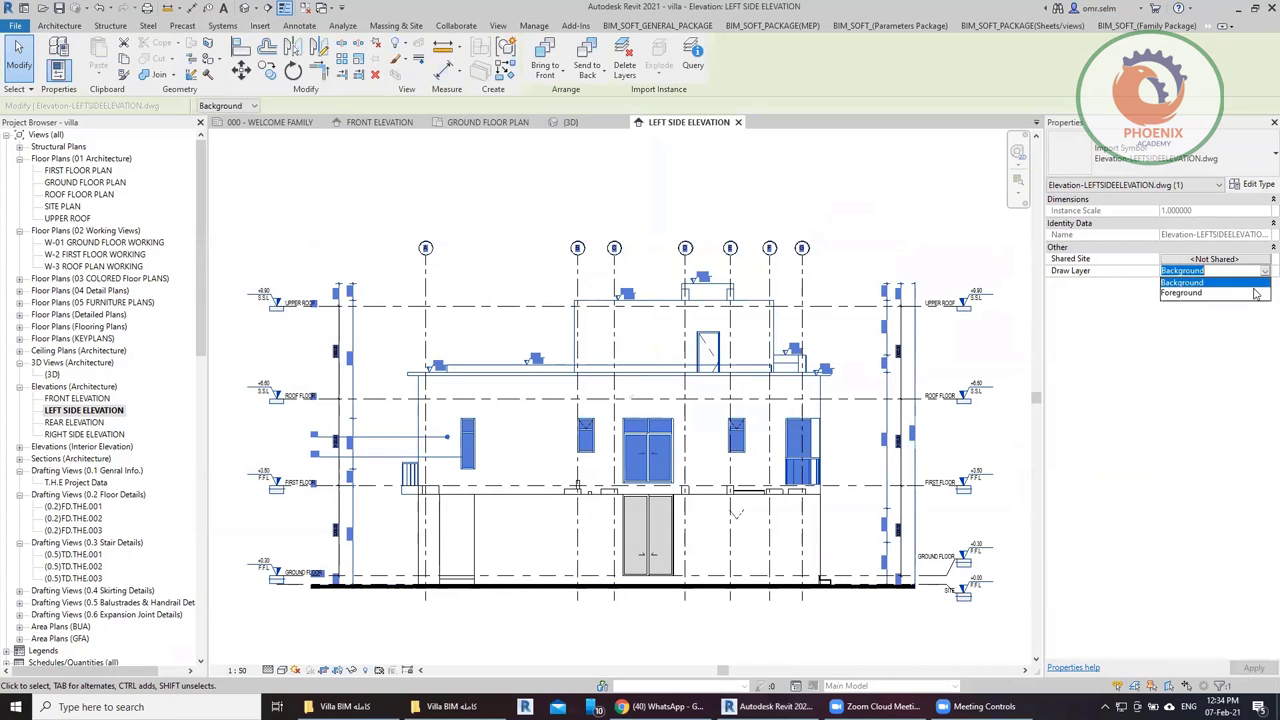
pyautogui.click(1195, 287)
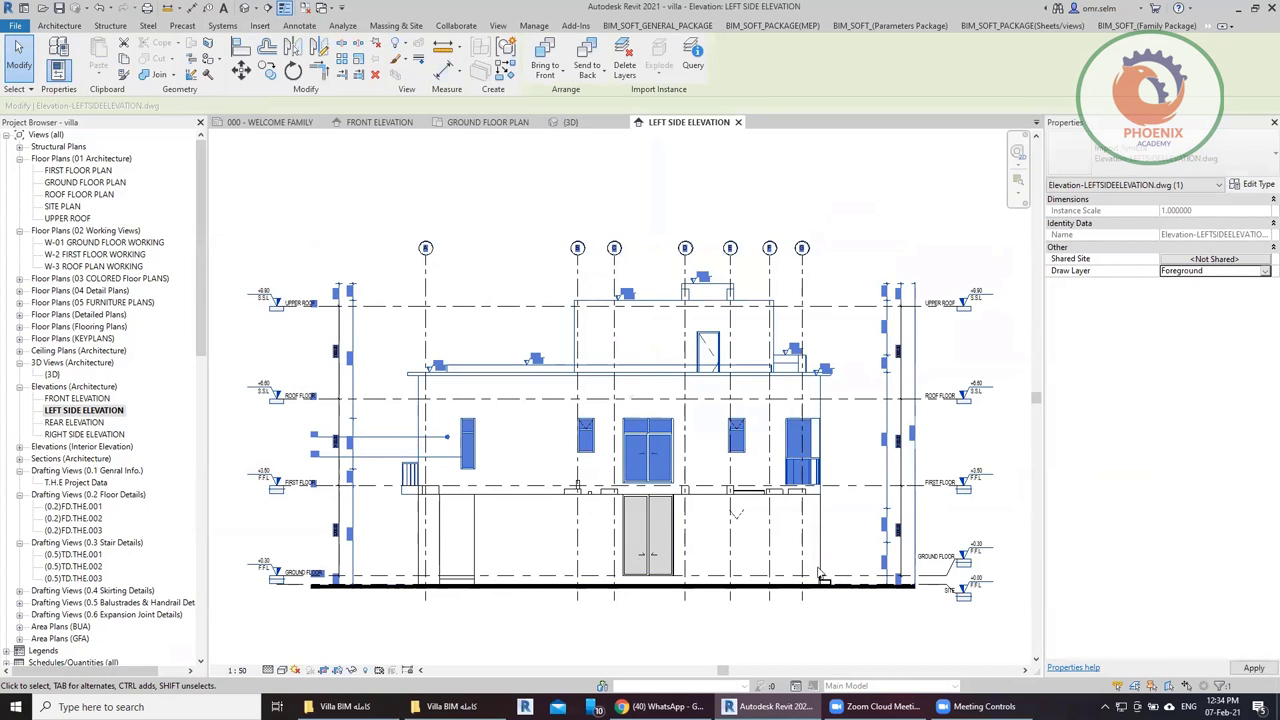
pyautogui.click(355, 630)
# Zoom around the elevation, select the orange double door, and go to the ground floor plan.
pyautogui.scroll(3, 714, 607)
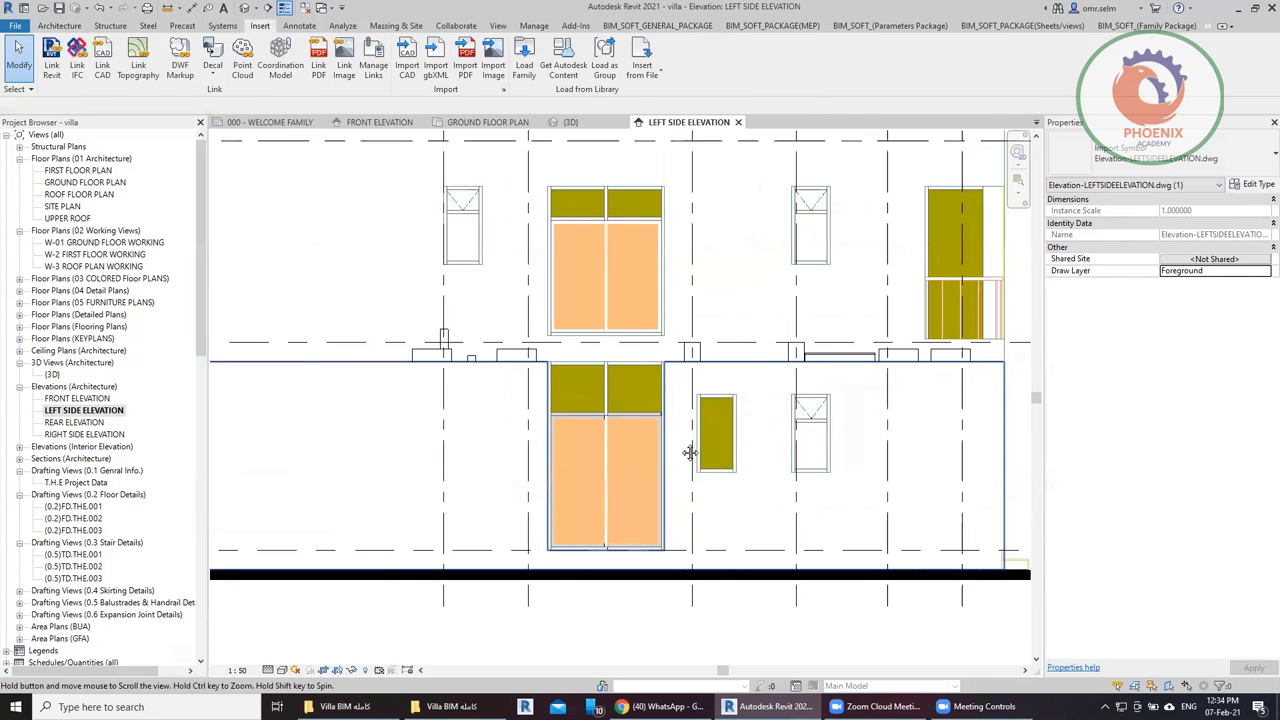
pyautogui.scroll(2, 691, 531)
pyautogui.scroll(-2, 530, 427)
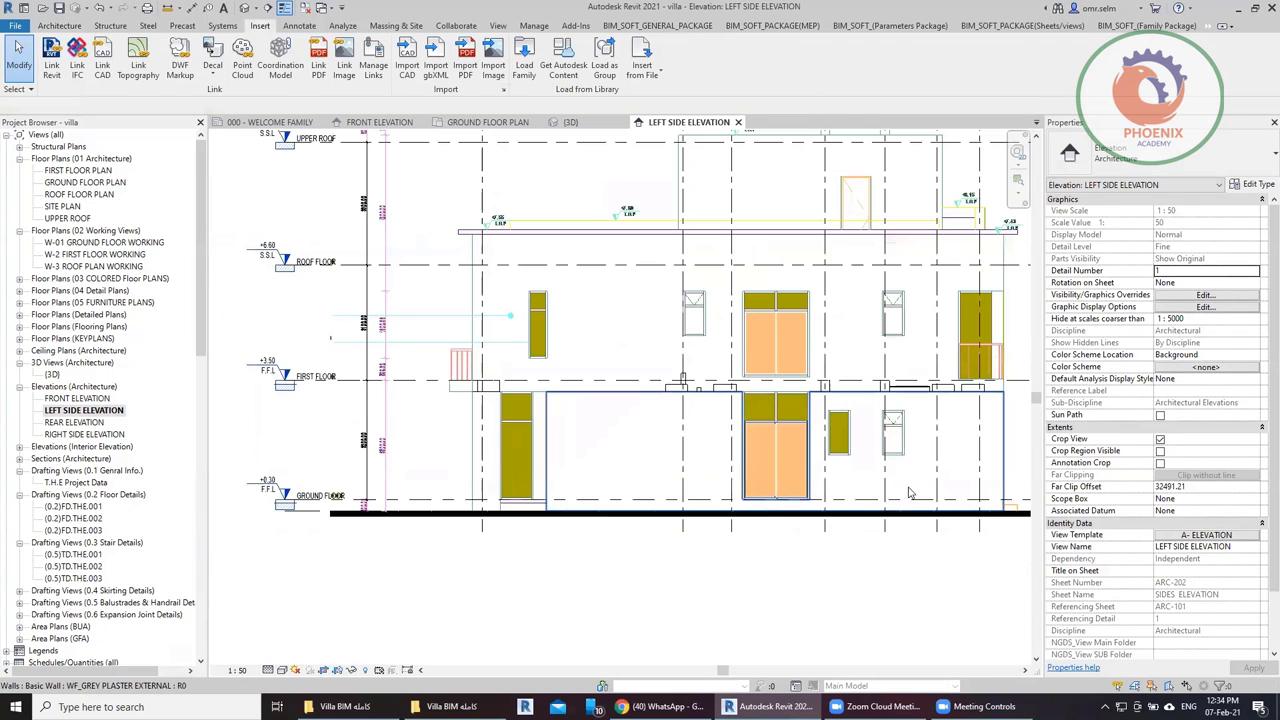
pyautogui.scroll(2, 876, 422)
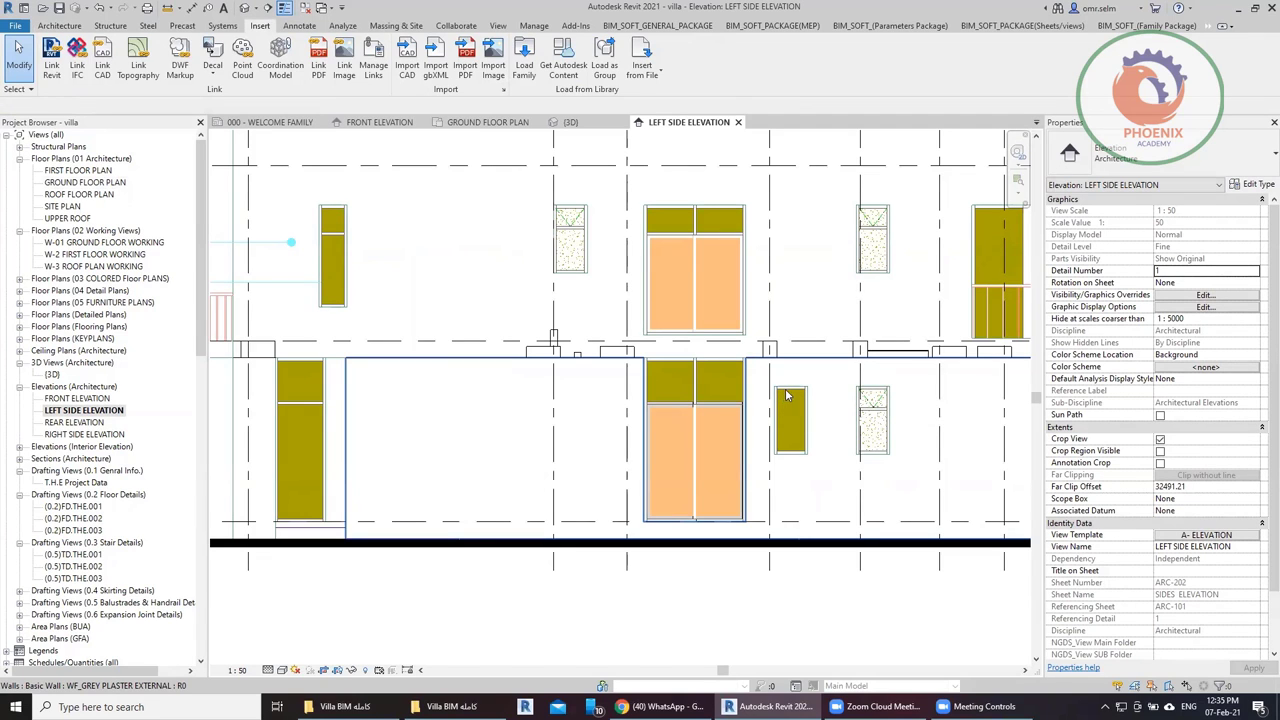
pyautogui.scroll(1, 466, 409)
pyautogui.scroll(-2, 460, 406)
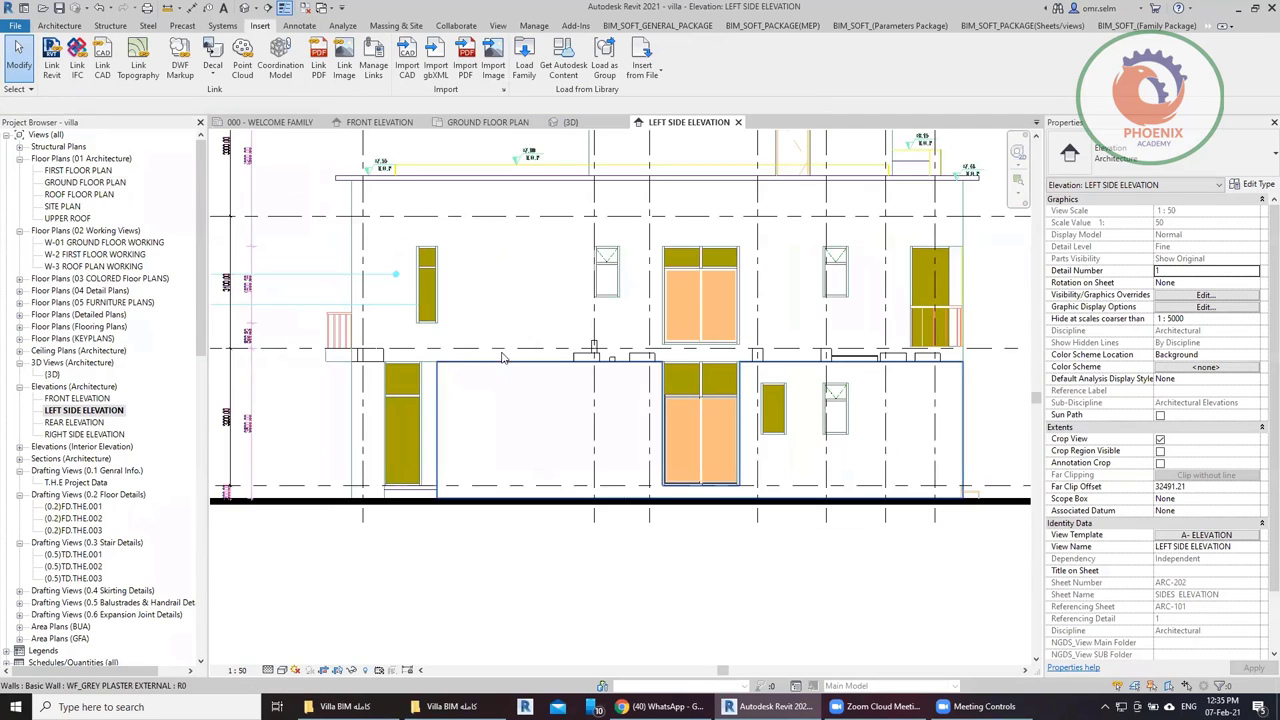
pyautogui.click(700, 430)
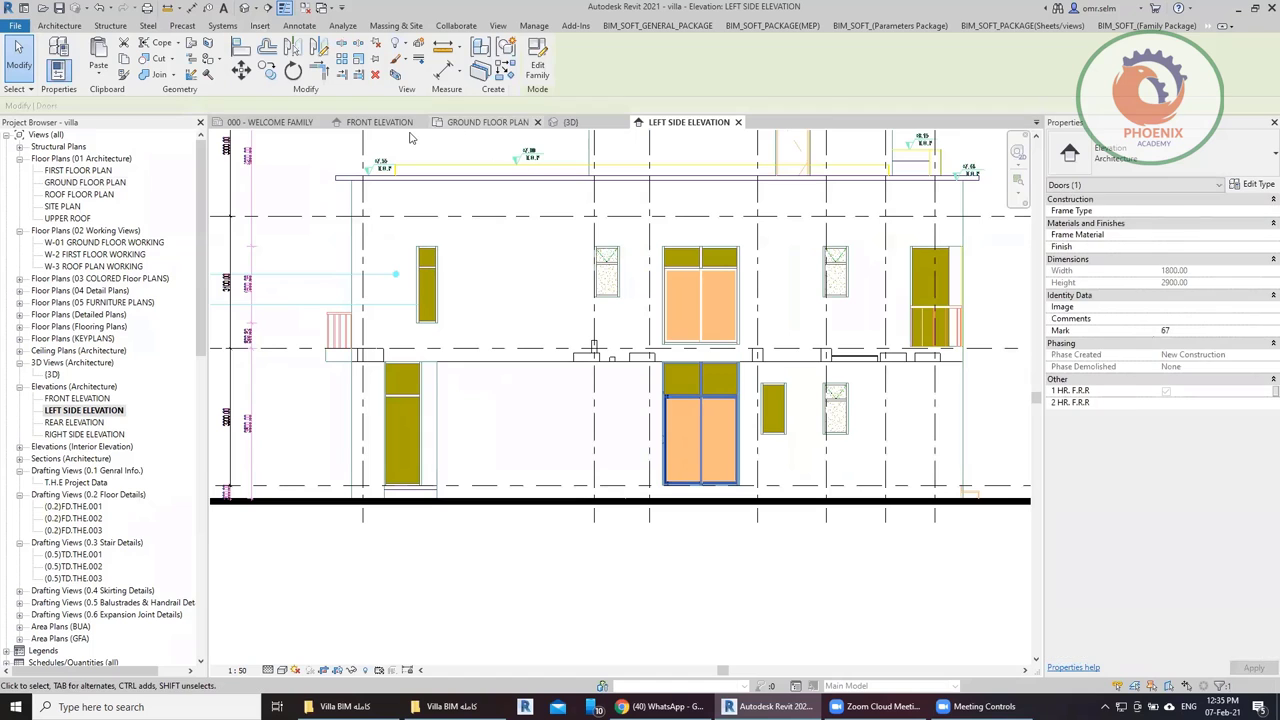
pyautogui.click(470, 122)
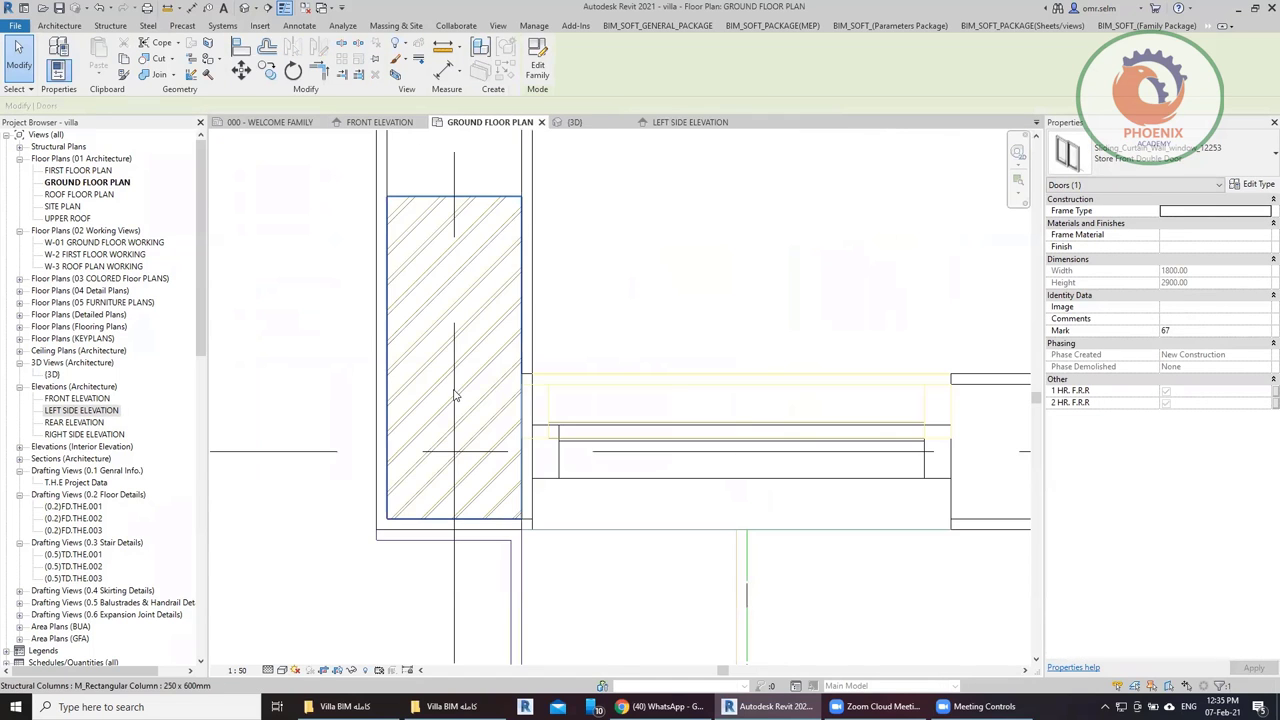
# Deselect the door and review gridlines C–F and the Powder Room on the ground floor plan.
pyautogui.scroll(-2, 495, 390)
pyautogui.scroll(-2, 495, 390)
pyautogui.scroll(-1, 495, 388)
pyautogui.scroll(-1, 850, 483)
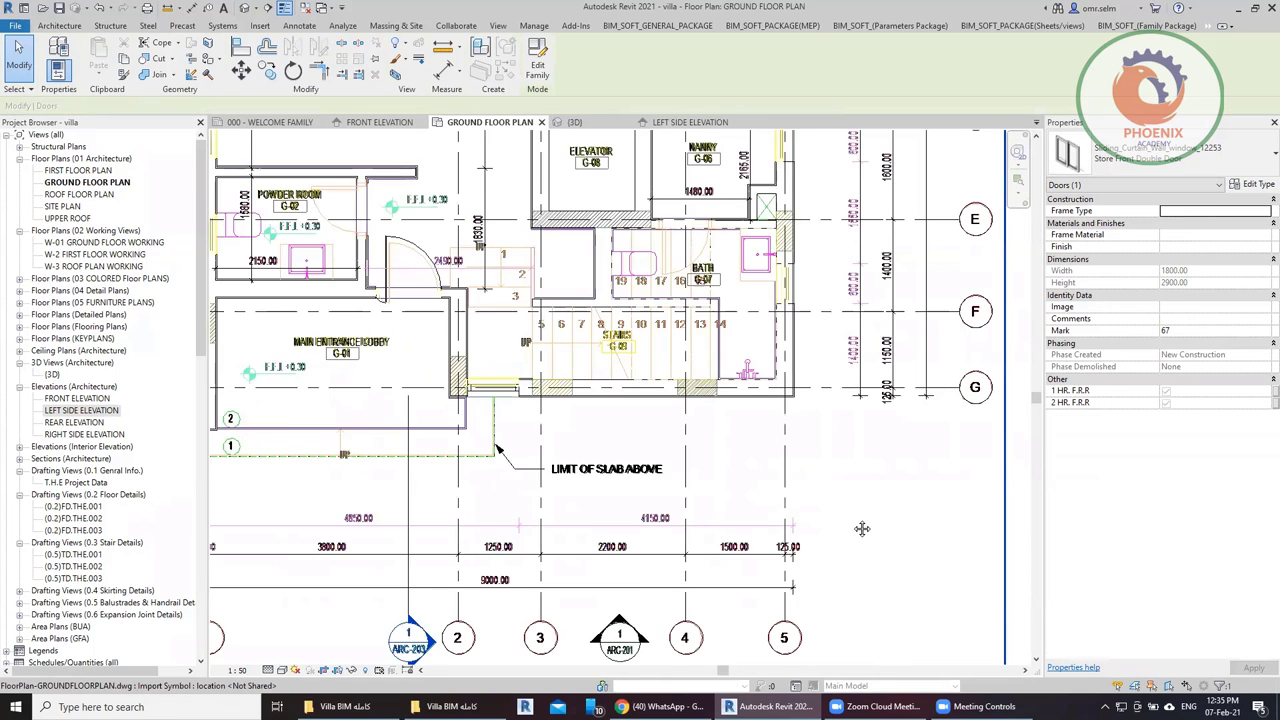
pyautogui.scroll(-2, 846, 509)
pyautogui.scroll(-2, 846, 509)
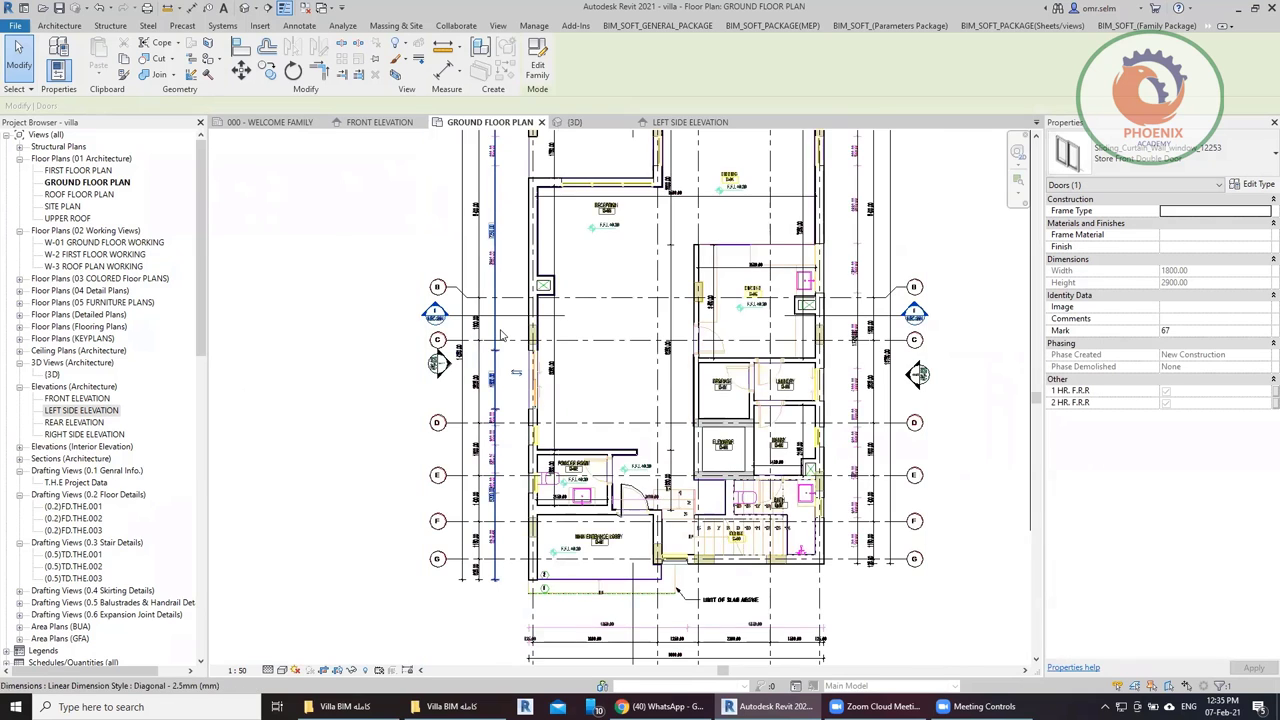
pyautogui.scroll(3, 515, 342)
pyautogui.scroll(1, 522, 350)
pyautogui.click(550, 347)
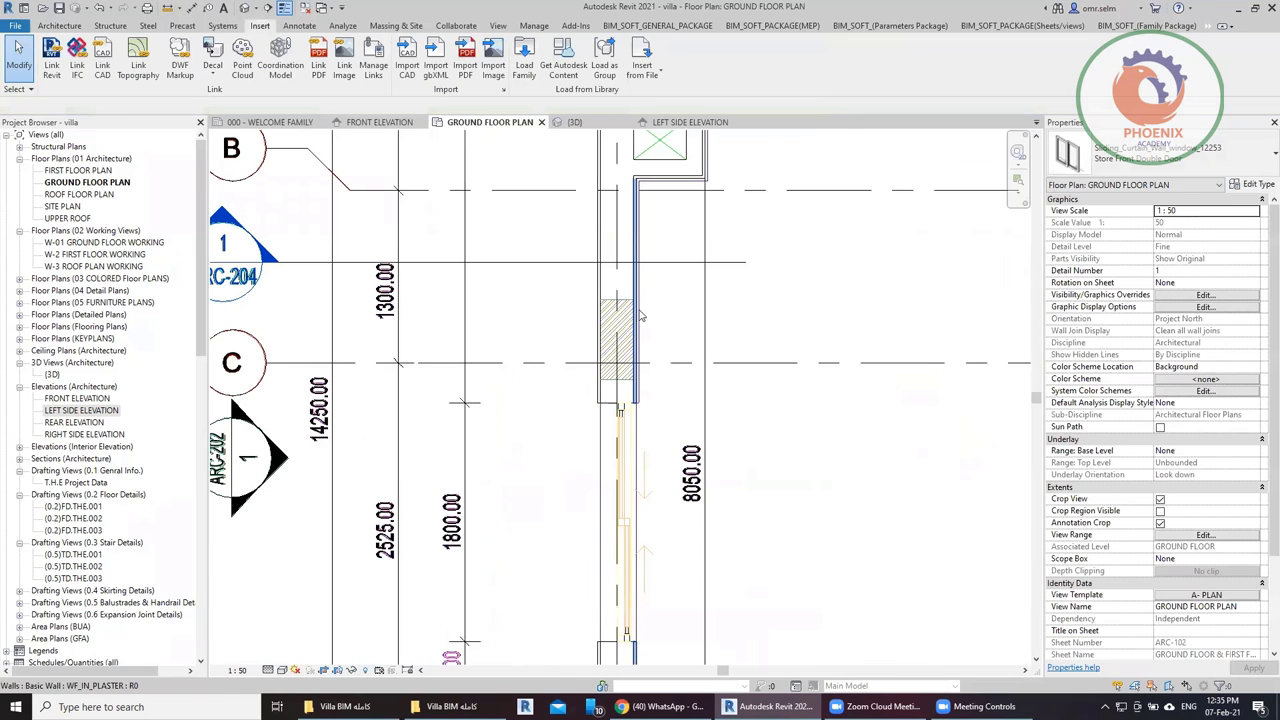
pyautogui.scroll(-1, 521, 286)
pyautogui.scroll(-1, 521, 286)
pyautogui.moveTo(578, 556); pyautogui.dragTo(547, 382, button='middle')
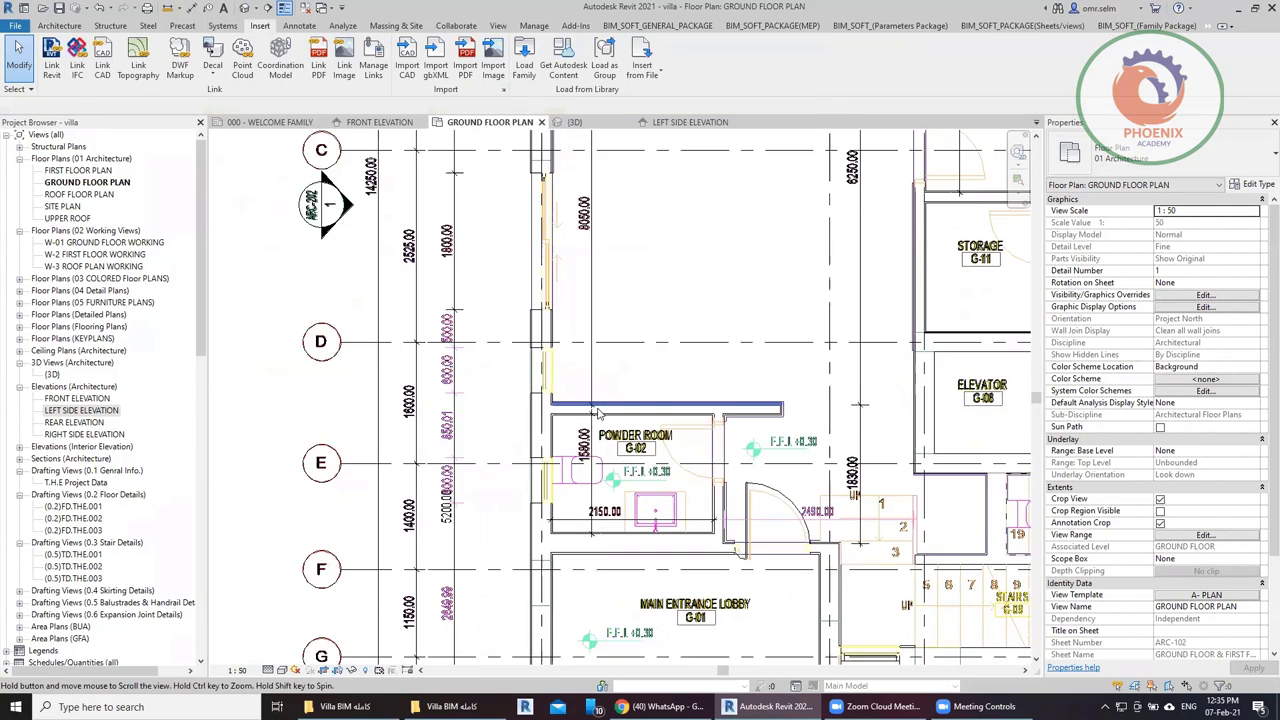
pyautogui.scroll(2, 547, 382)
pyautogui.scroll(1, 547, 382)
pyautogui.scroll(-1, 547, 382)
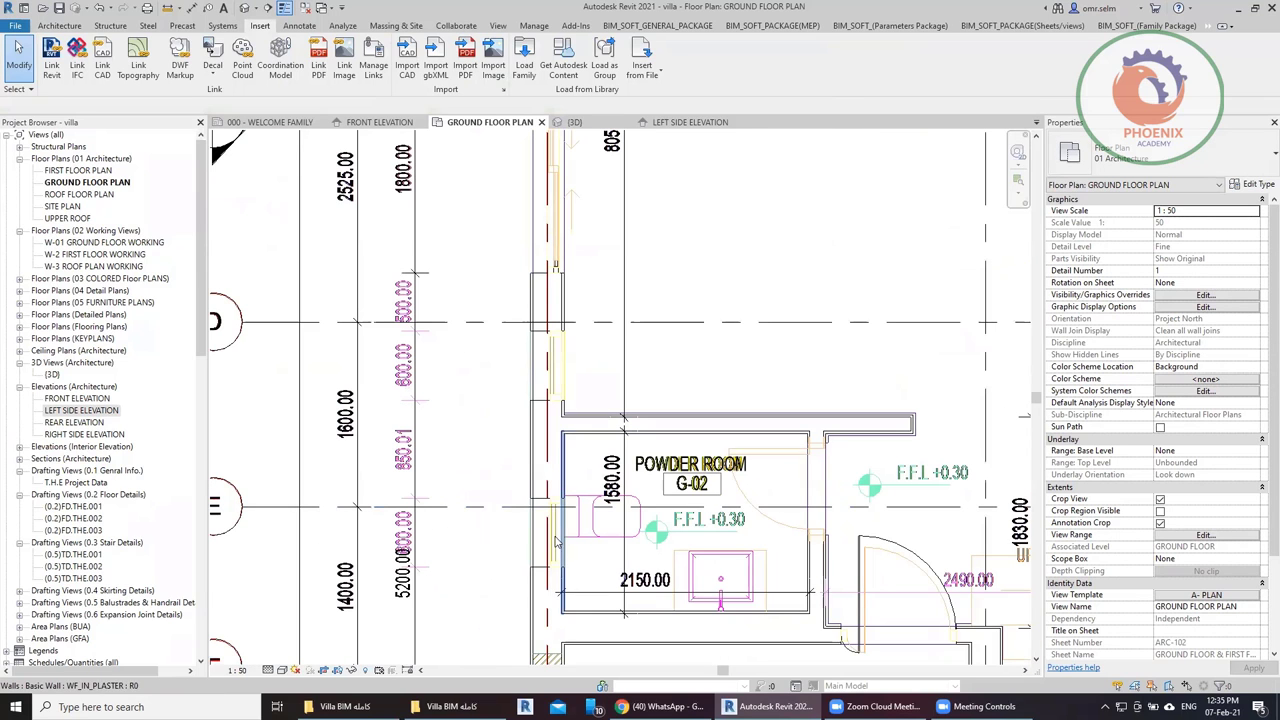
# Review the Lobby, Stairs, Reception, Dining and Kitchen, then return to the left side elevation.
pyautogui.moveTo(585, 588)
pyautogui.mouseDown(button='middle')
pyautogui.moveTo(570, 340)
pyautogui.moveTo(530, 553)
pyautogui.mouseUp(button='middle')
pyautogui.scroll(-1, 568, 400)
pyautogui.scroll(-1, 568, 400)
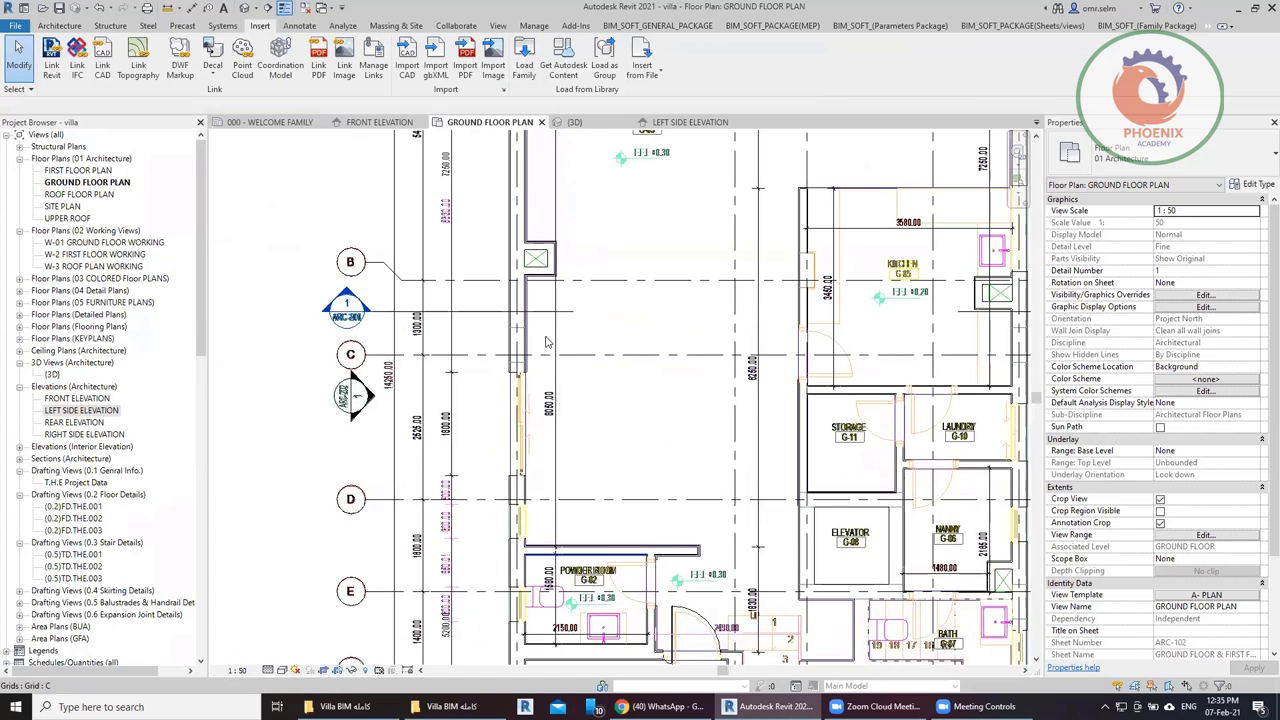
pyautogui.moveTo(560, 310); pyautogui.dragTo(538, 470, button='middle')
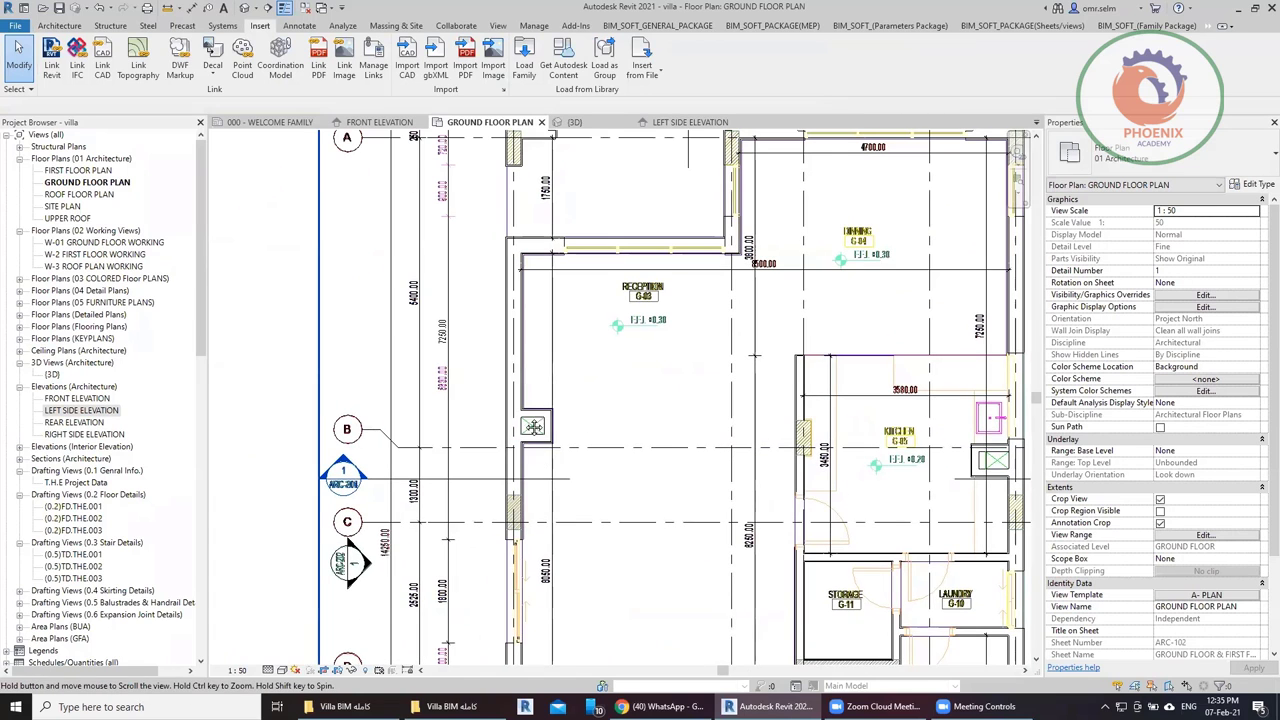
pyautogui.moveTo(528, 323); pyautogui.dragTo(510, 277, button='middle')
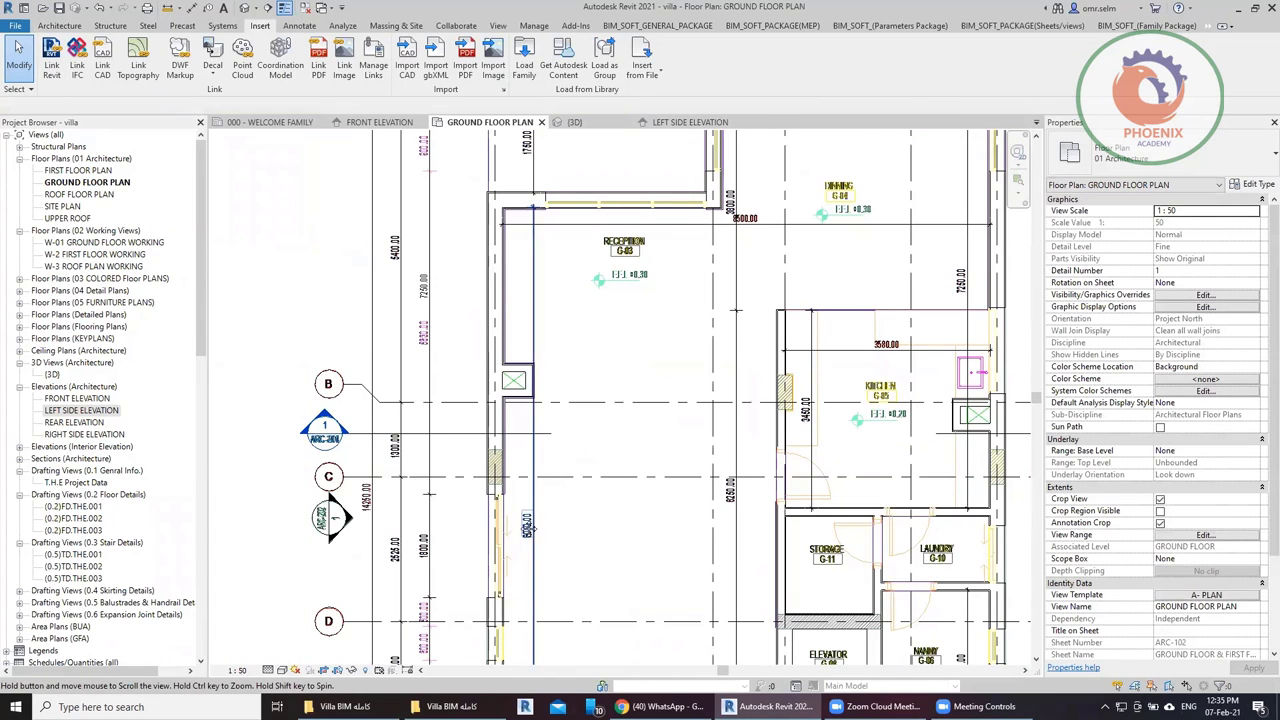
pyautogui.moveTo(524, 546); pyautogui.dragTo(527, 387, button='middle')
pyautogui.scroll(2, 501, 496)
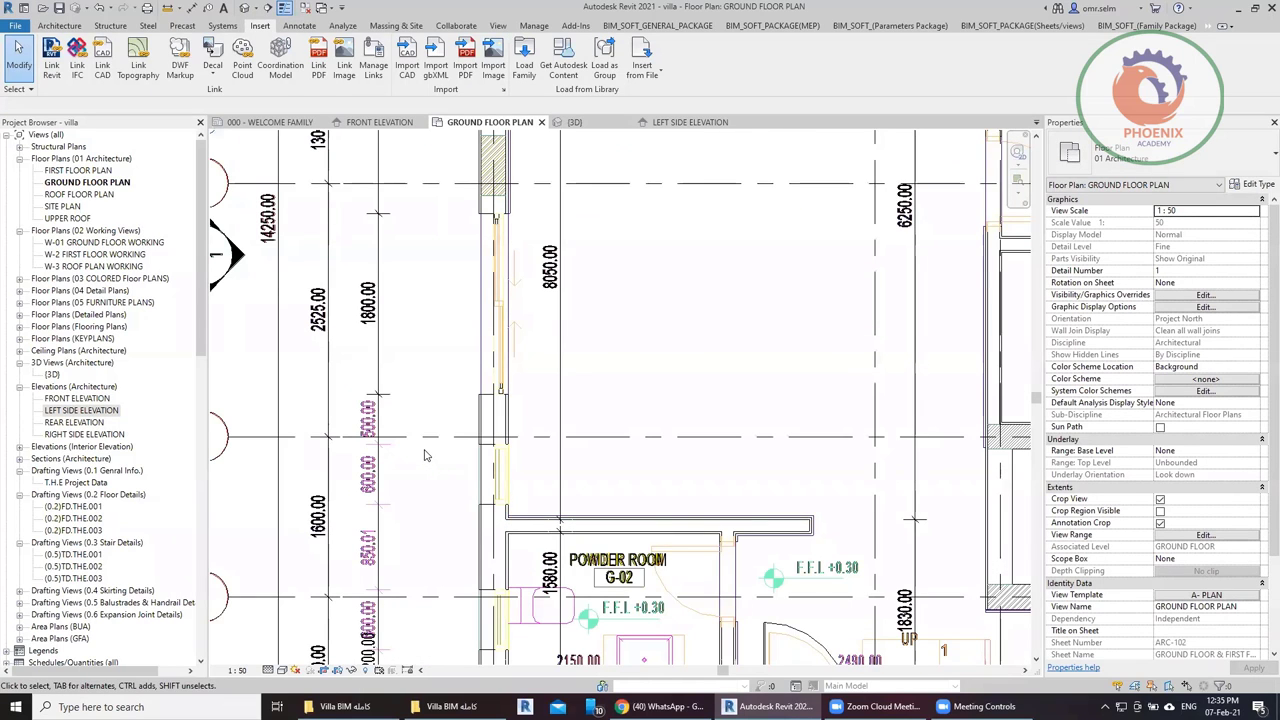
pyautogui.click(677, 122)
# Select the imported DWG elevation and keep its Draw Layer at Foreground.
pyautogui.scroll(-2, 337, 455)
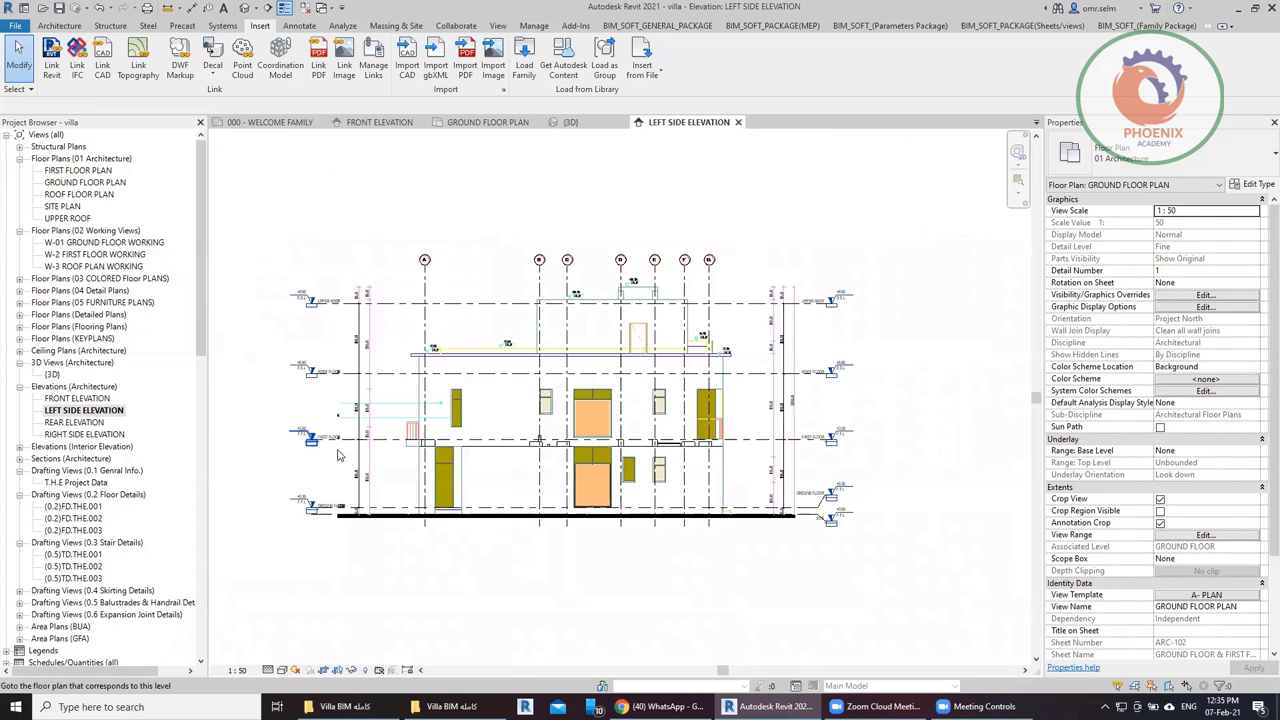
pyautogui.click(369, 472)
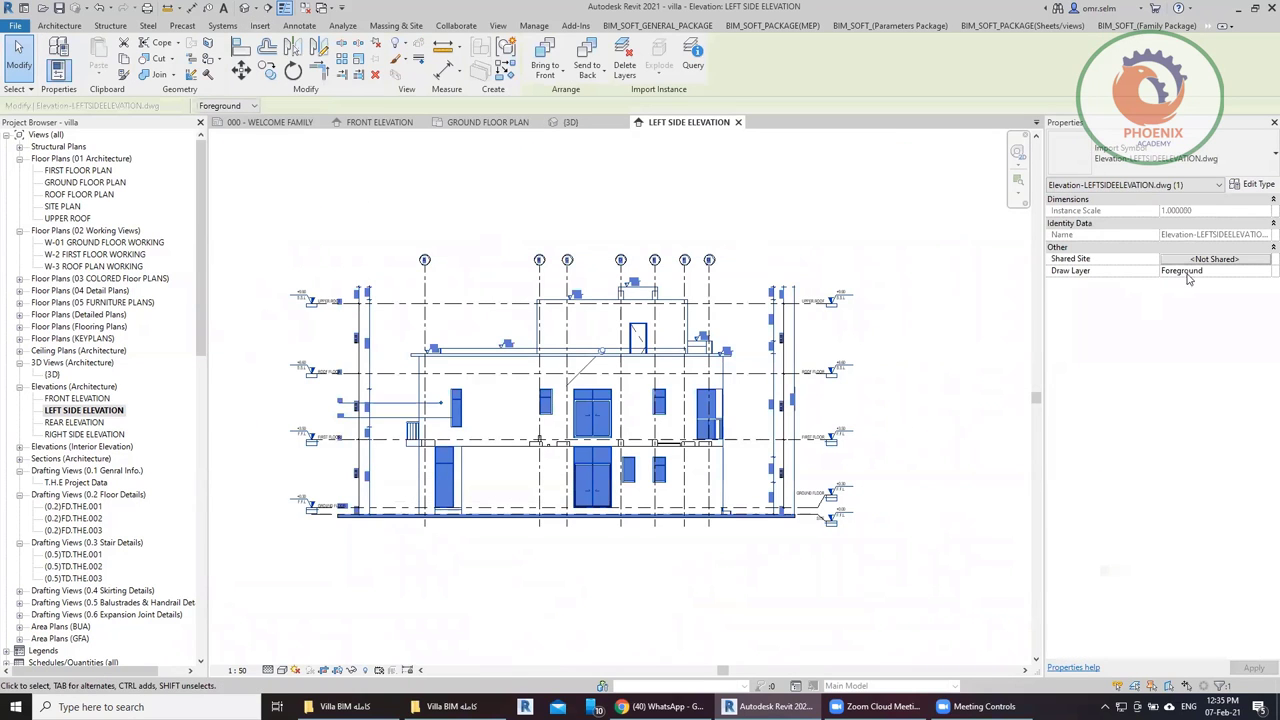
pyautogui.click(1263, 274)
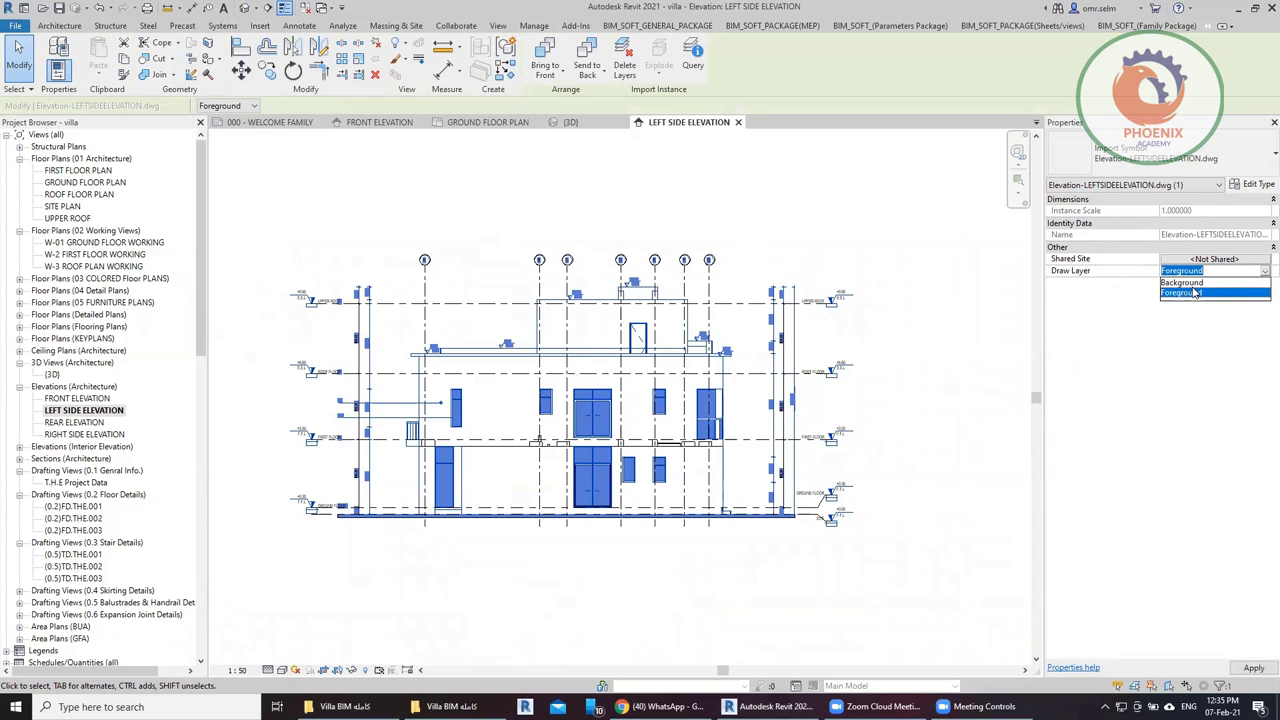
pyautogui.click(935, 364)
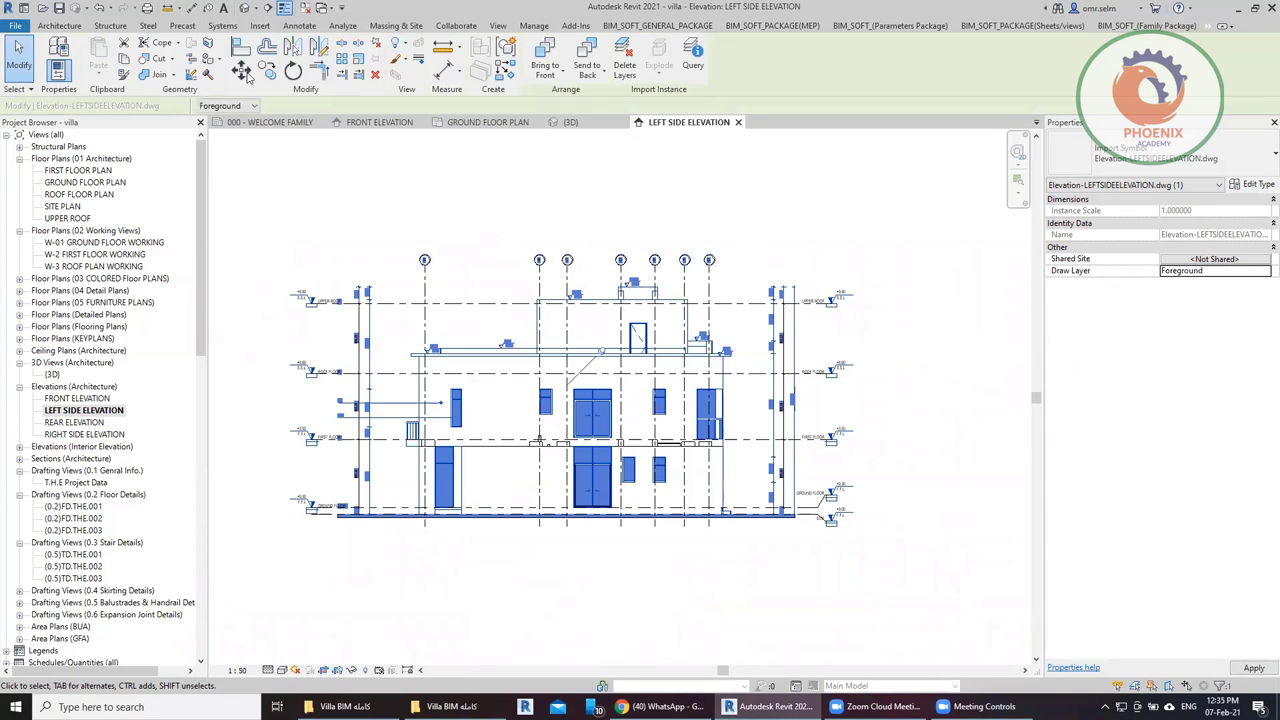
# Start Link CAD, pick the ground floor reflected ceiling plan DWG, then cancel the link.
pyautogui.click(258, 27)
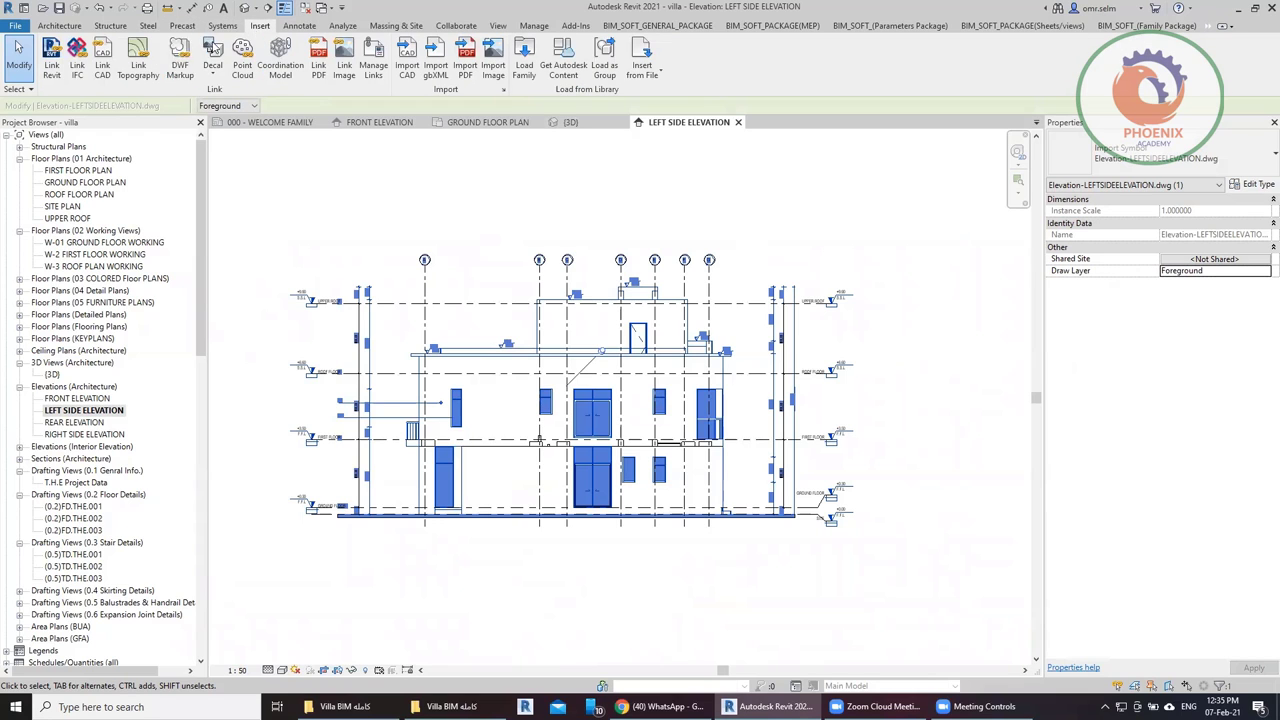
pyautogui.click(102, 60)
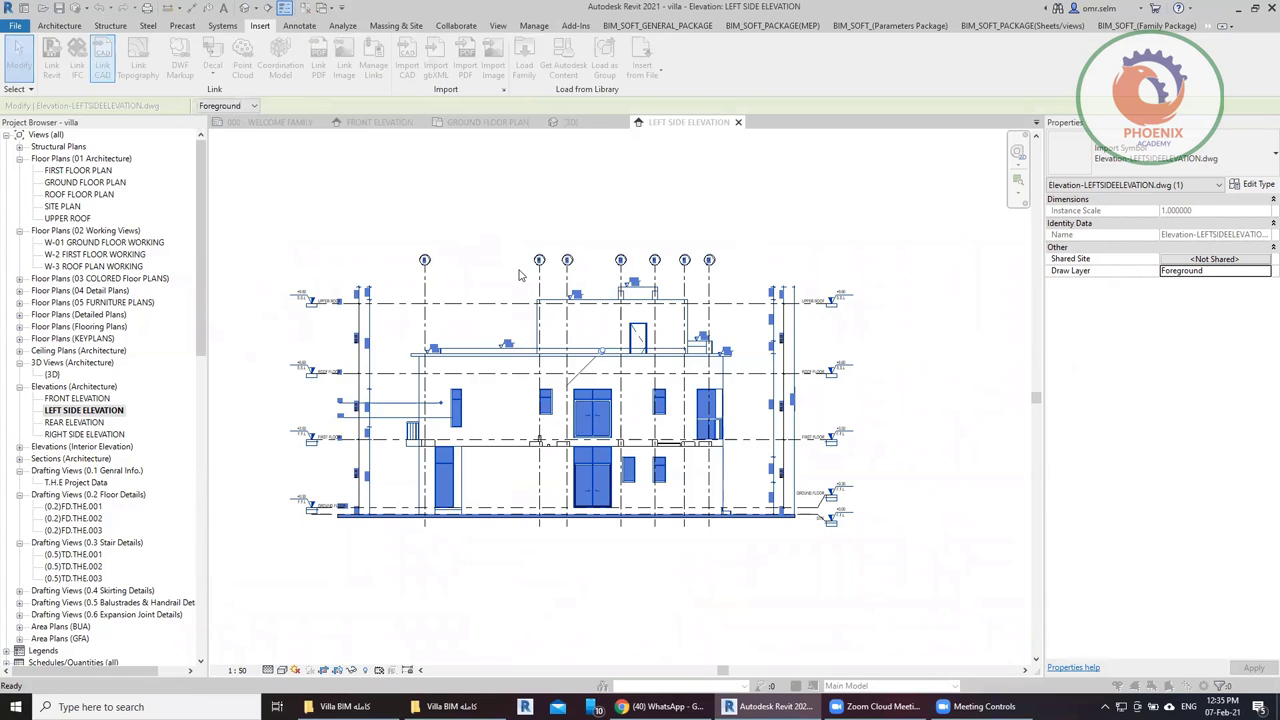
pyautogui.click(252, 325)
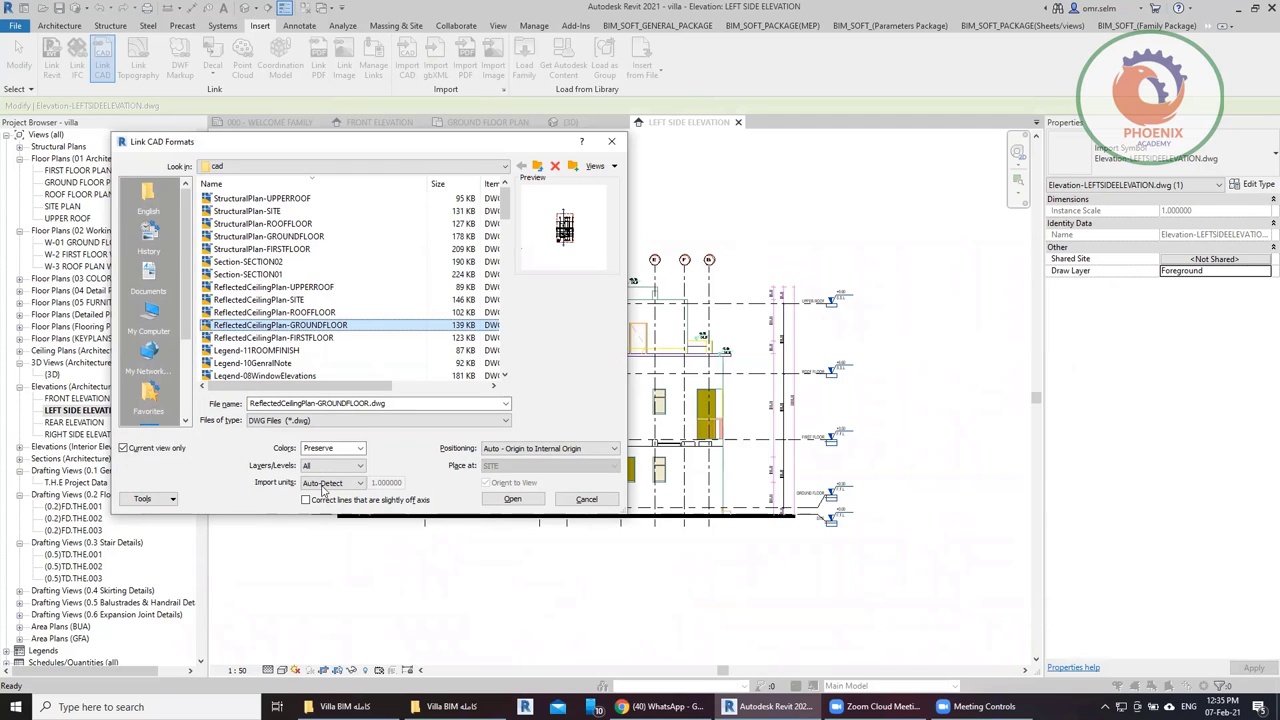
pyautogui.press('Escape')
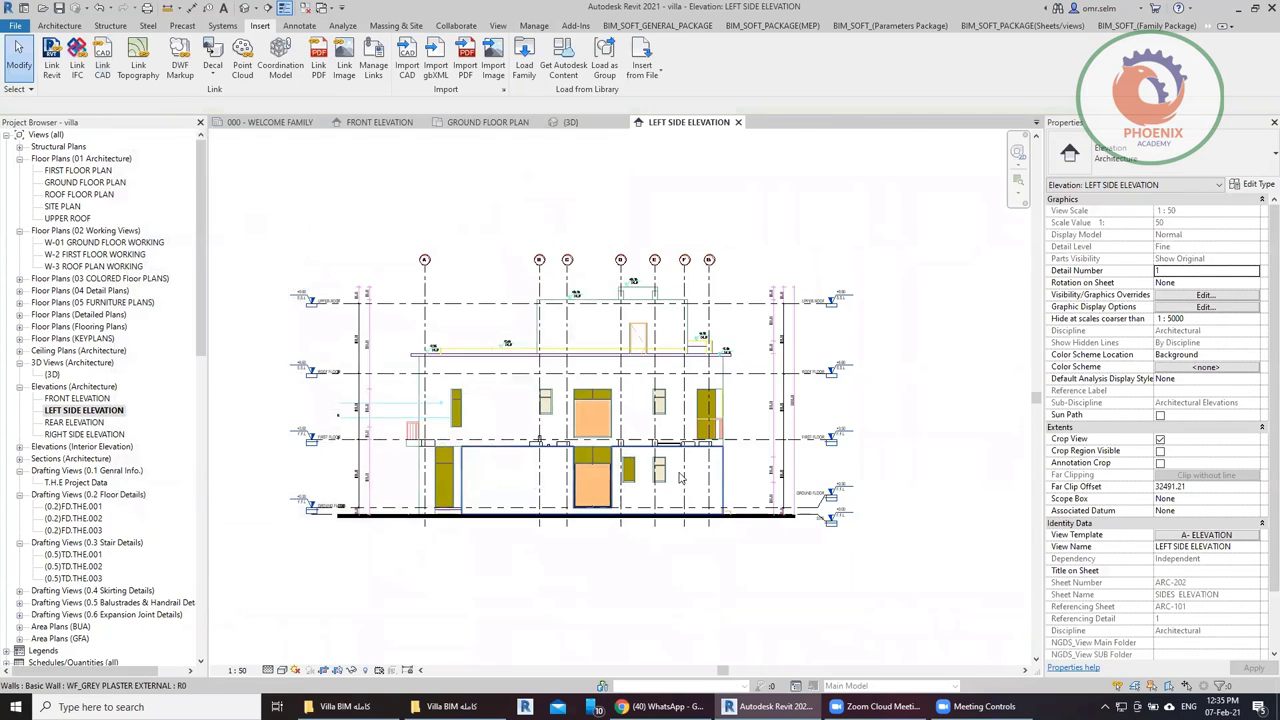
pyautogui.scroll(2, 680, 478)
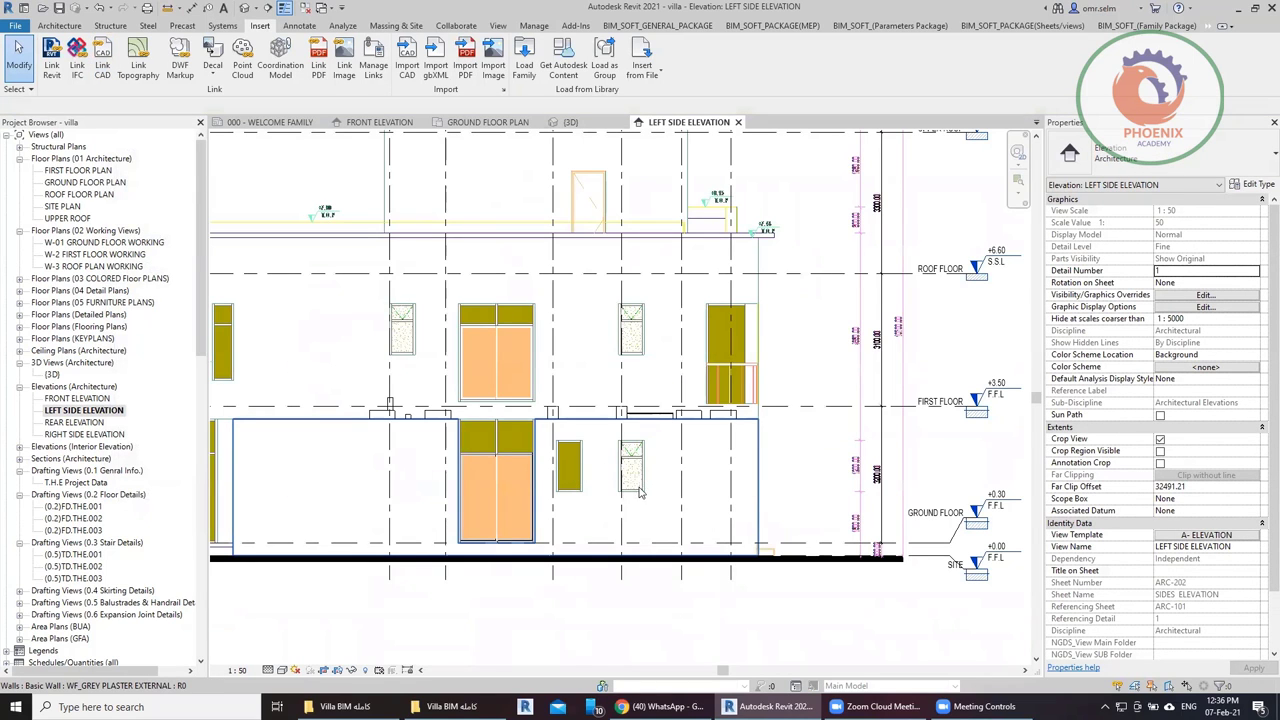
pyautogui.click(59, 26)
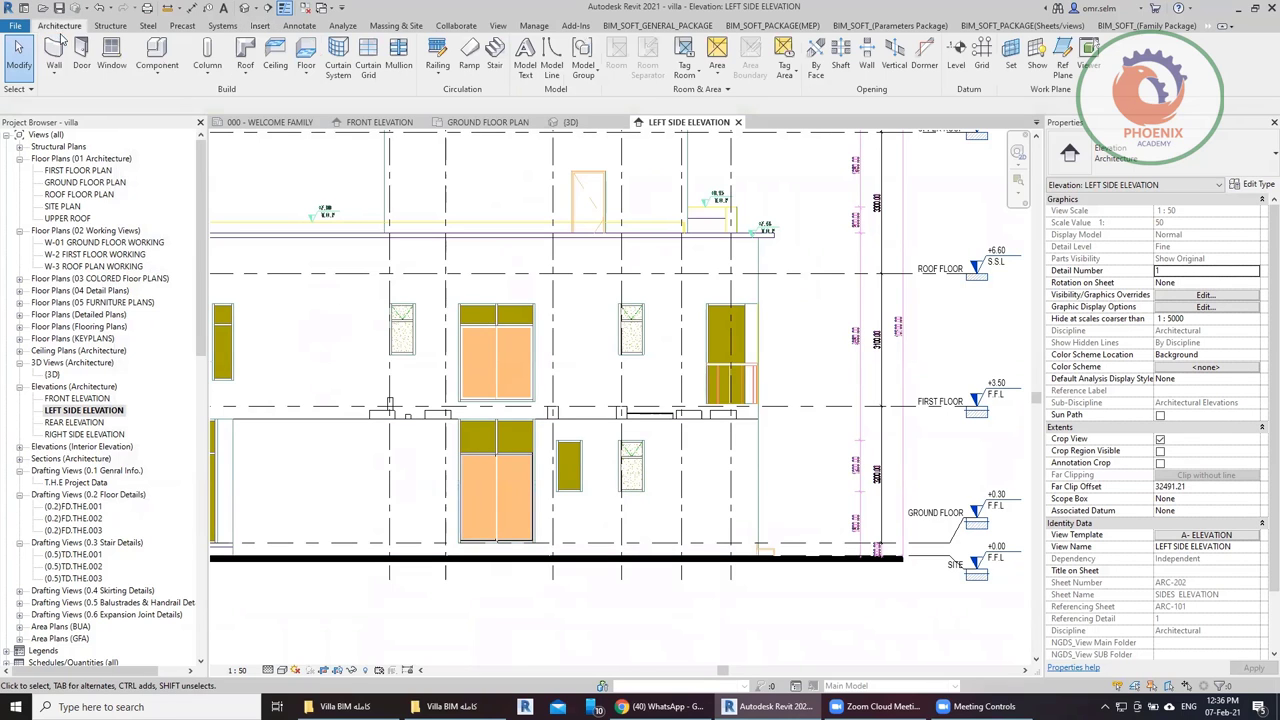
# Start the Window tool and compare the Awning With Fixed Panel, Awning, Sliding and Fixed W1 types.
pyautogui.click(111, 58)
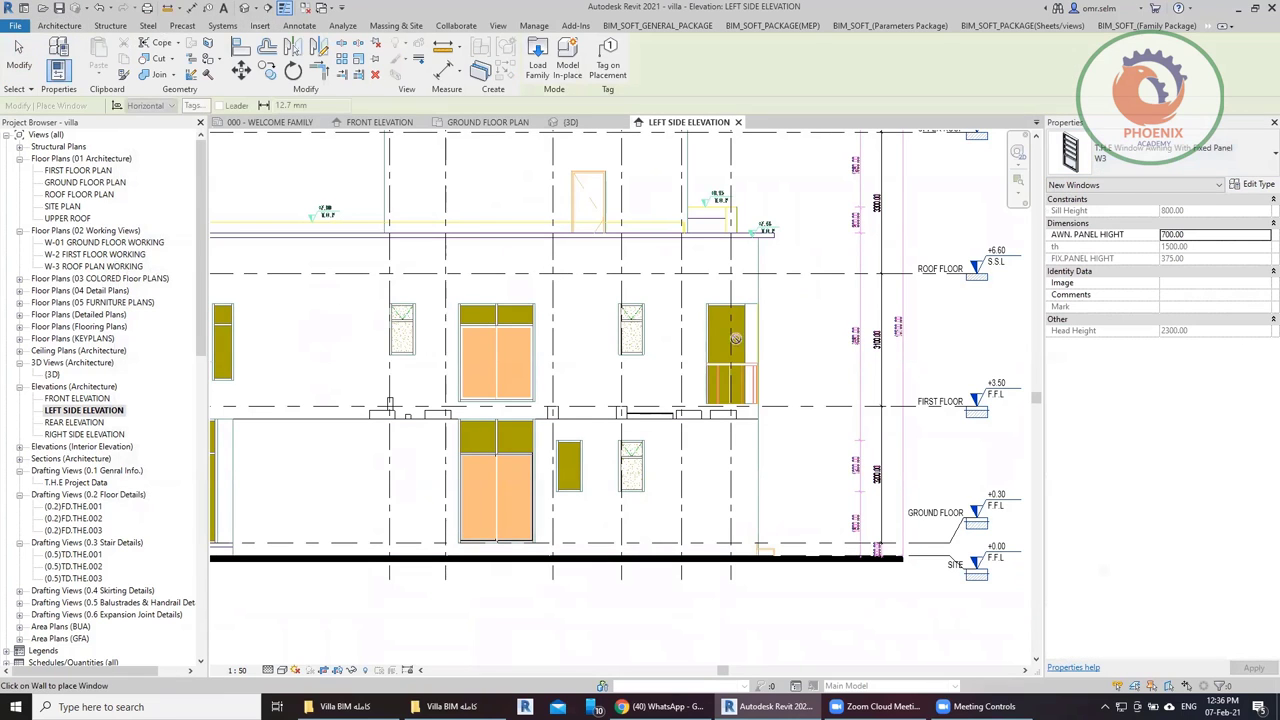
pyautogui.scroll(2, 568, 482)
pyautogui.scroll(2, 568, 482)
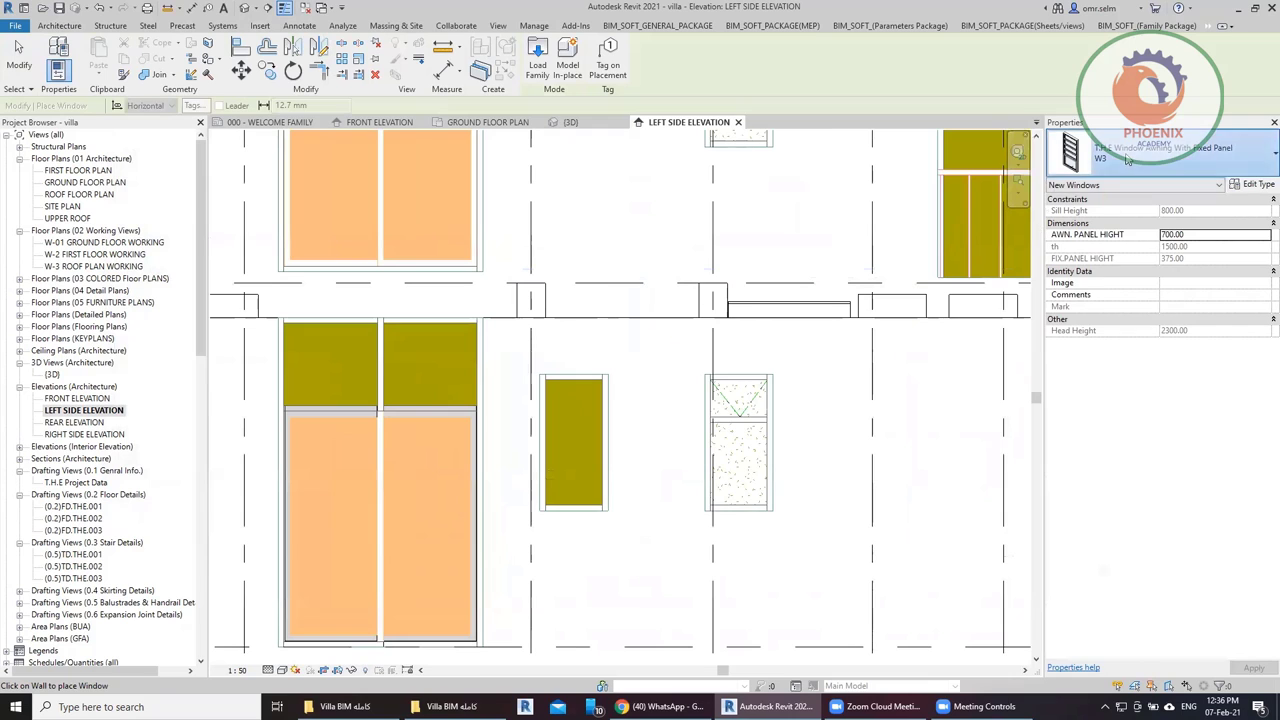
pyautogui.click(1127, 160)
pyautogui.scroll(1, 1115, 287)
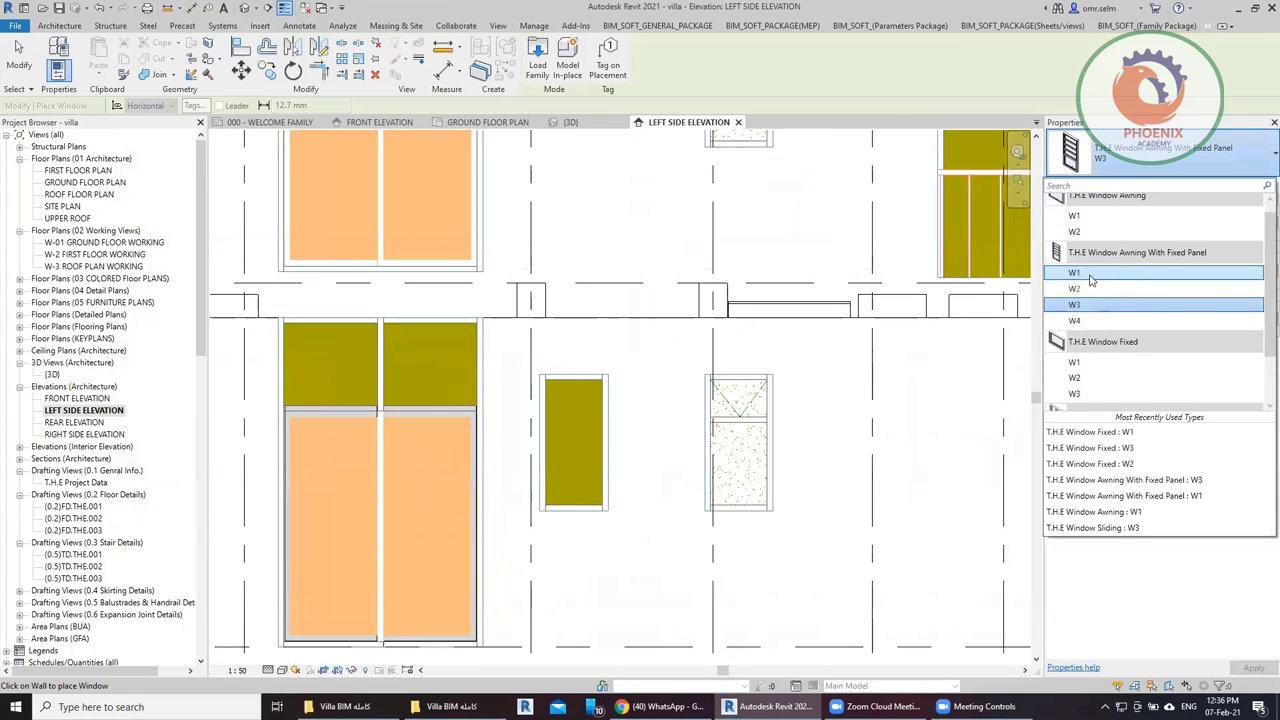
pyautogui.click(1091, 273)
pyautogui.click(1150, 155)
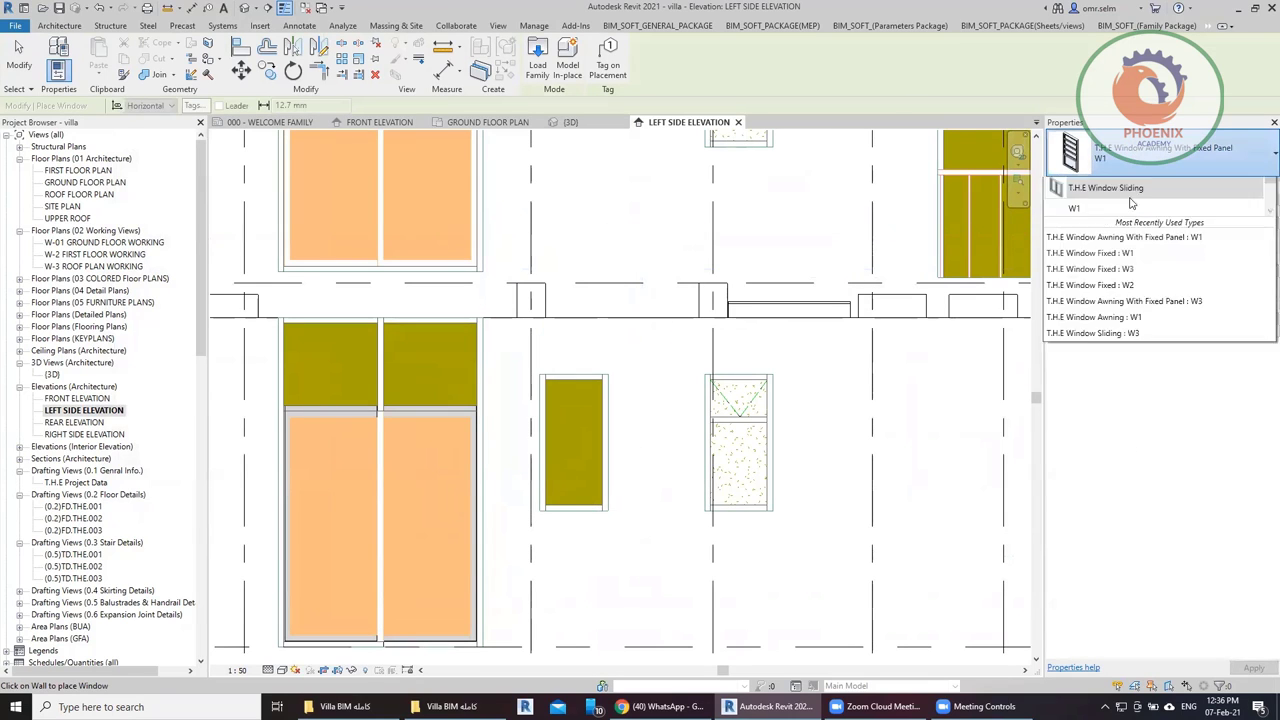
pyautogui.scroll(3, 1131, 204)
pyautogui.click(1110, 232)
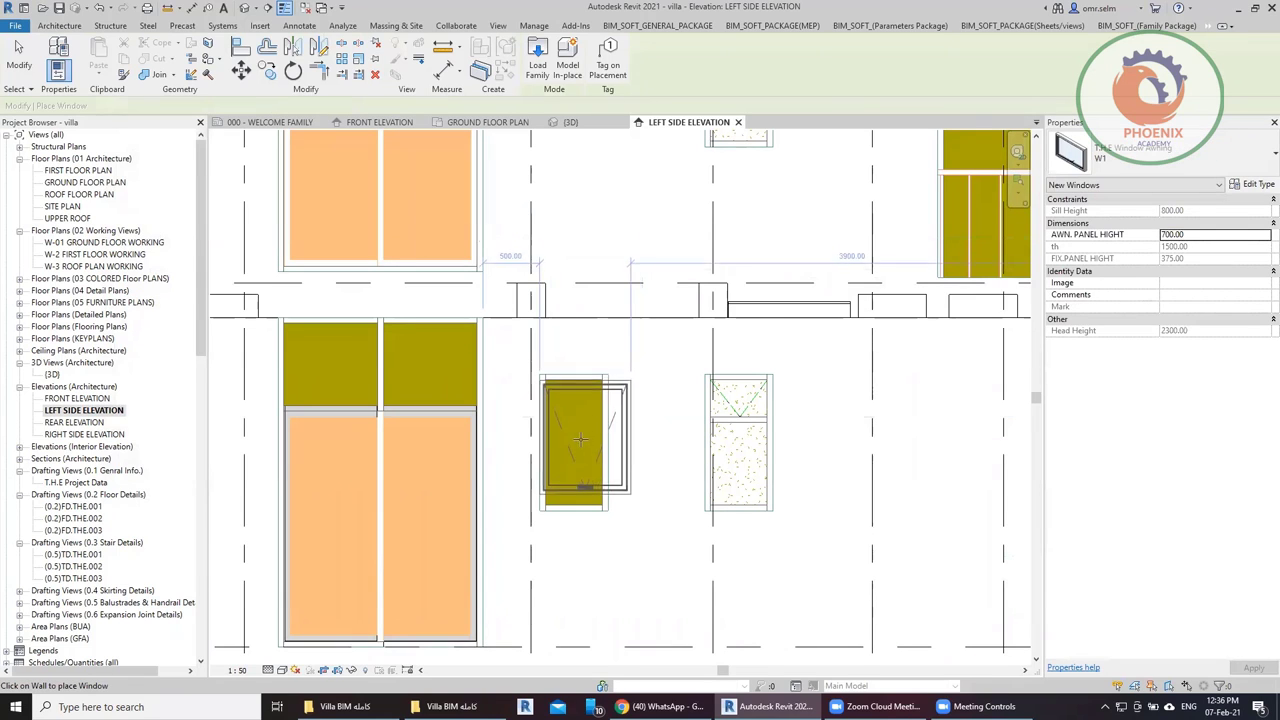
pyautogui.click(1112, 165)
pyautogui.scroll(-2, 1113, 373)
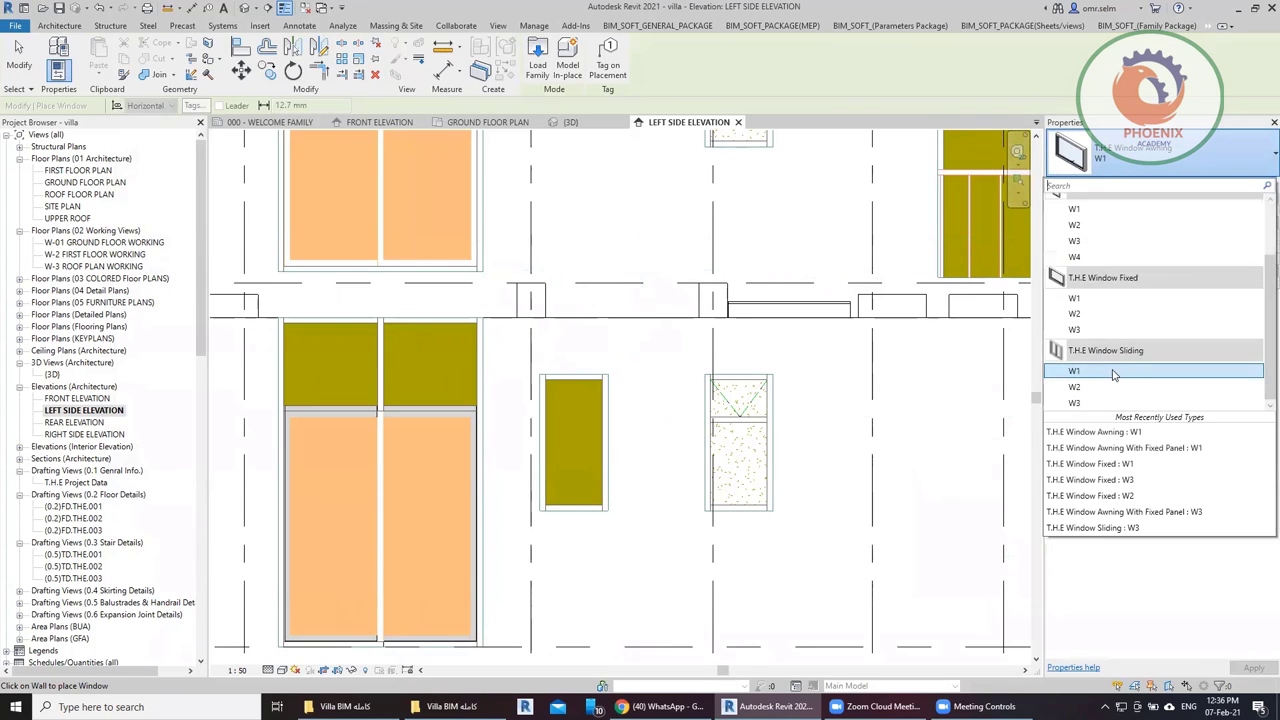
pyautogui.click(1112, 372)
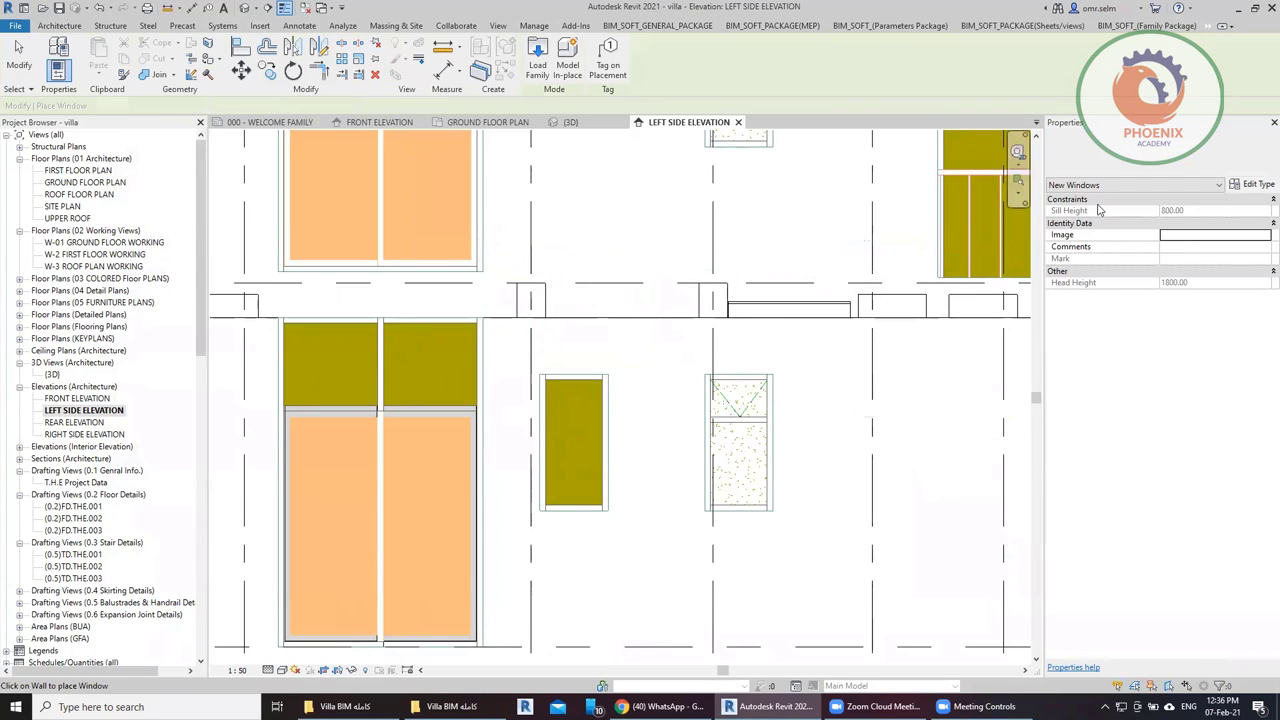
pyautogui.click(1110, 155)
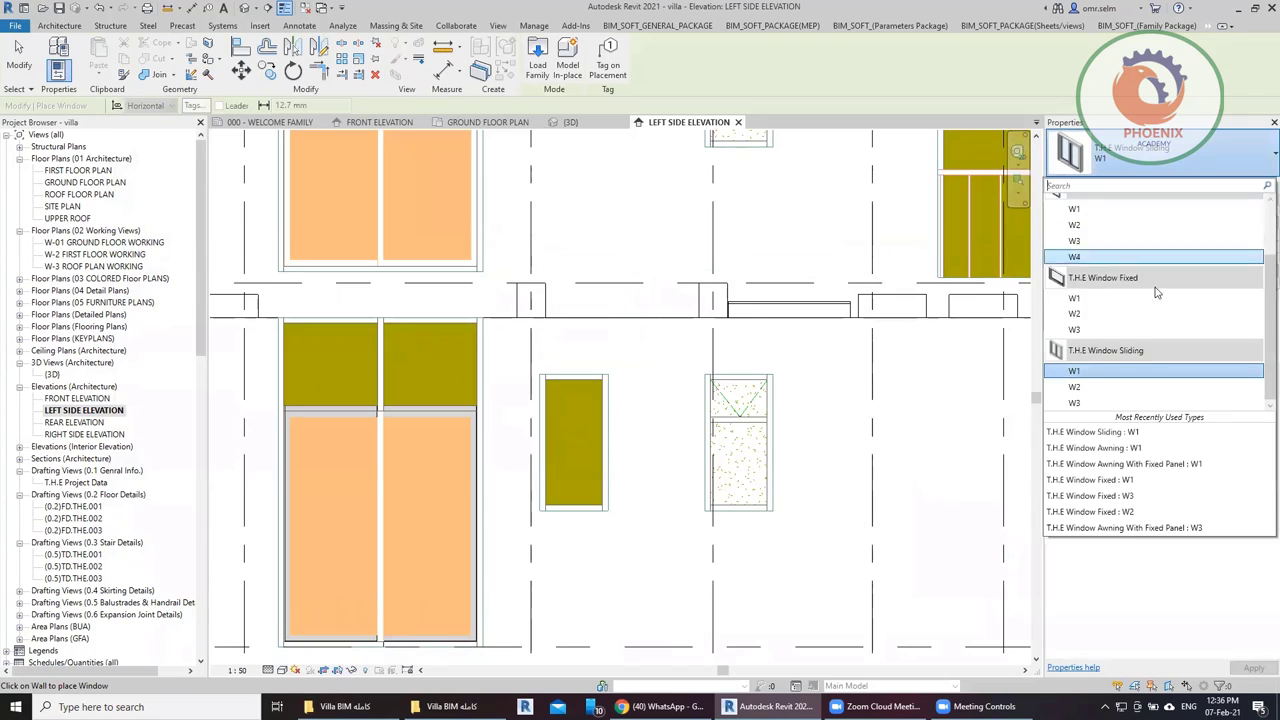
pyautogui.click(1101, 300)
pyautogui.click(1110, 155)
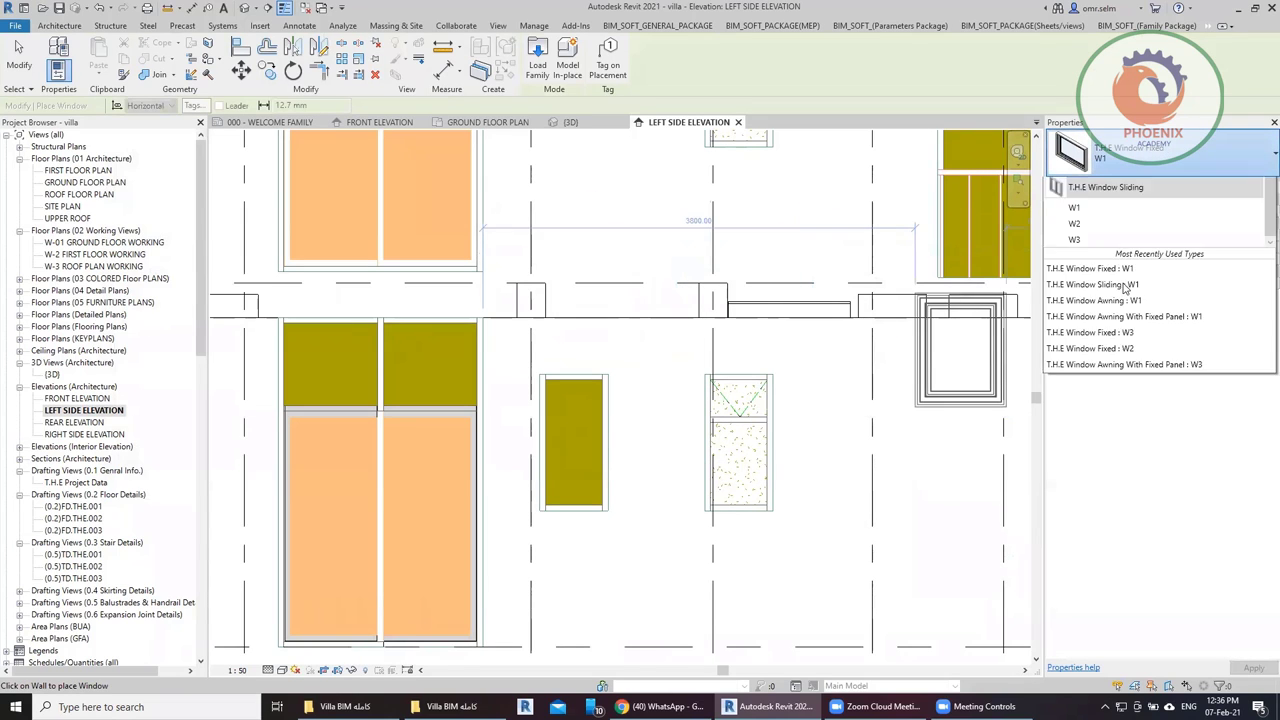
pyautogui.scroll(2, 1125, 288)
pyautogui.click(1097, 279)
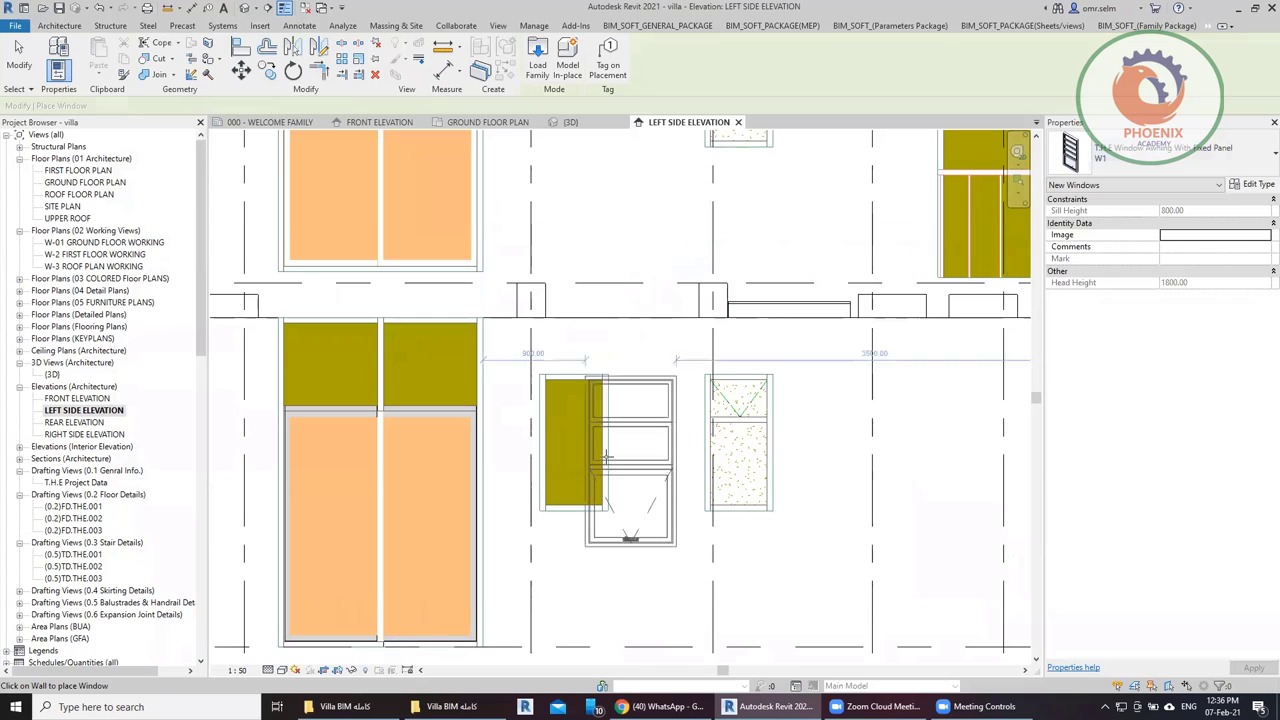
# Place a T.H.E Window Awning W1 on the wall just below the olive DWG window.
pyautogui.scroll(3, 637, 423)
pyautogui.scroll(-2, 648, 452)
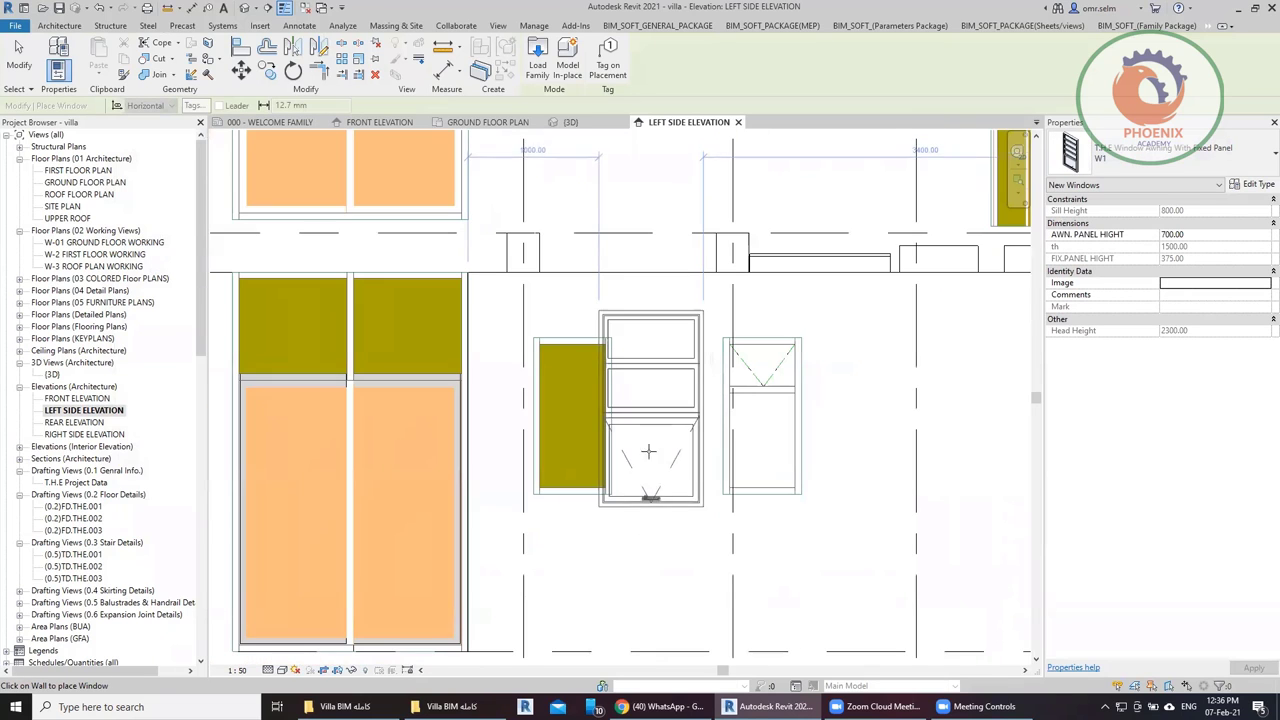
pyautogui.moveTo(645, 478); pyautogui.dragTo(743, 450, button='middle')
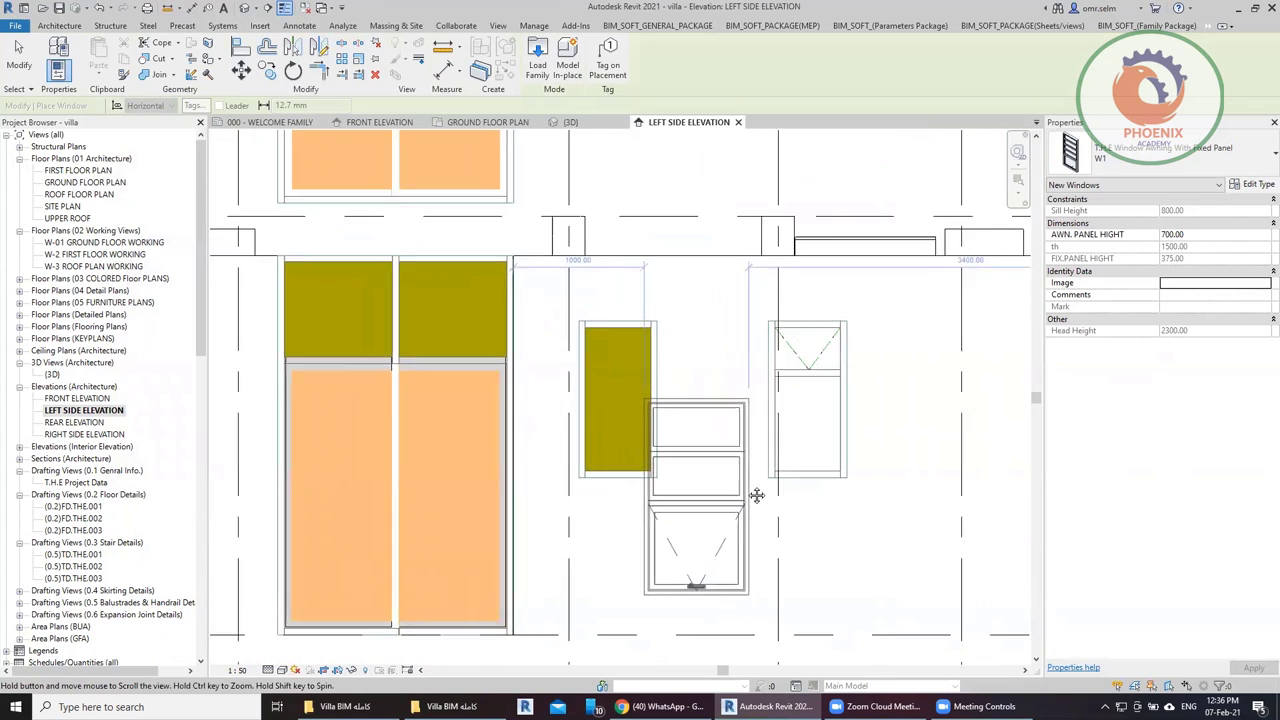
pyautogui.click(1175, 163)
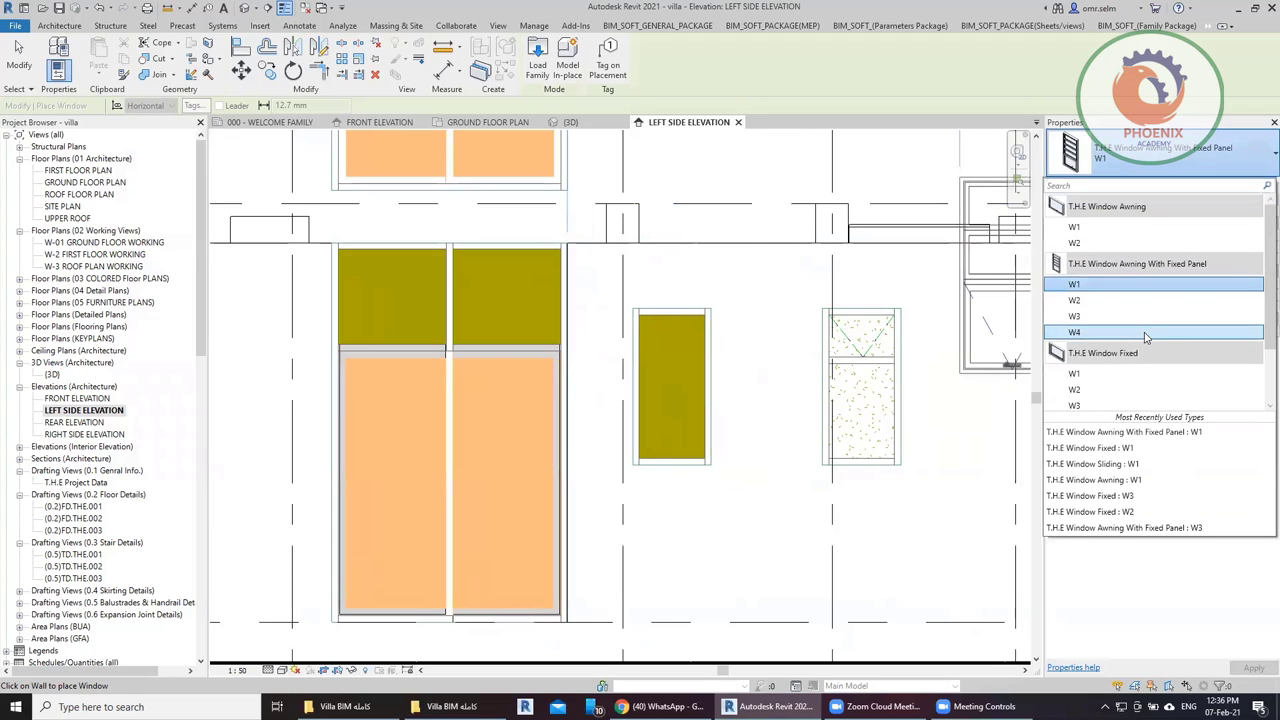
pyautogui.click(1090, 227)
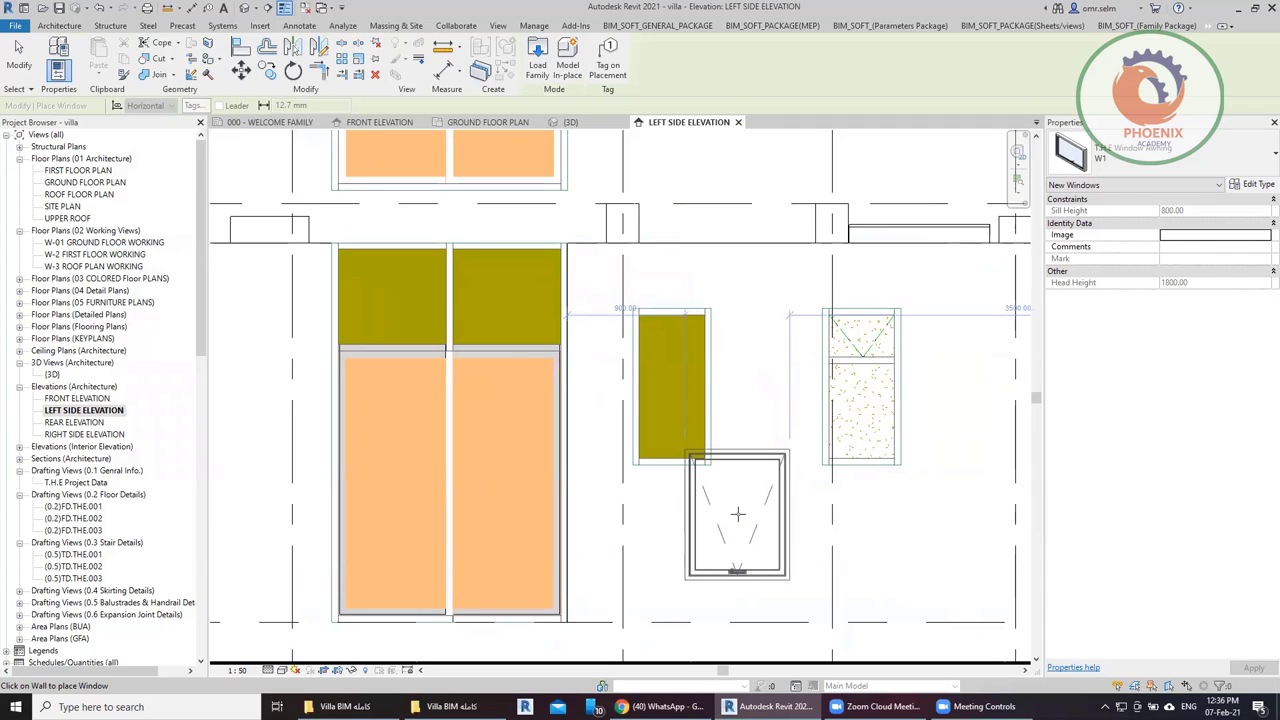
pyautogui.click(671, 414)
# Add an aligned dimension of 1100 for the olive window's height.
pyautogui.press('Escape')
pyautogui.press('Escape')
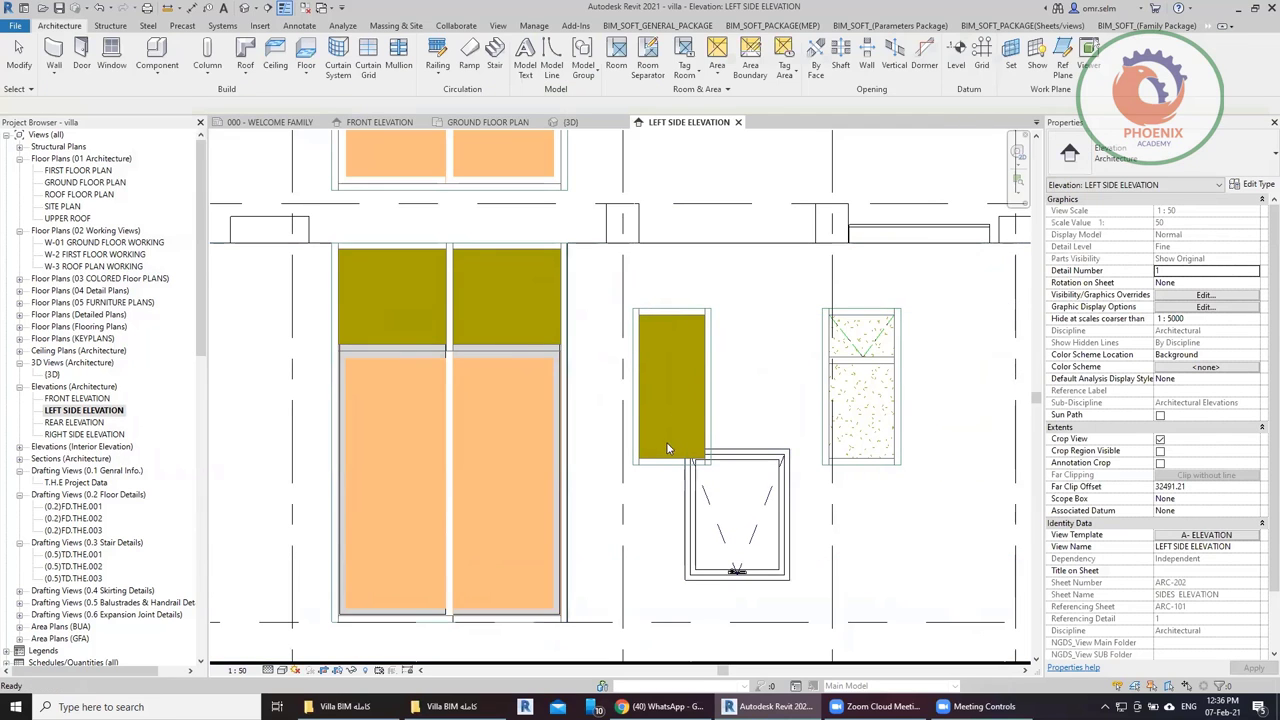
pyautogui.scroll(1, 660, 455)
pyautogui.scroll(1, 653, 466)
pyautogui.press('d')
pyautogui.press('i')
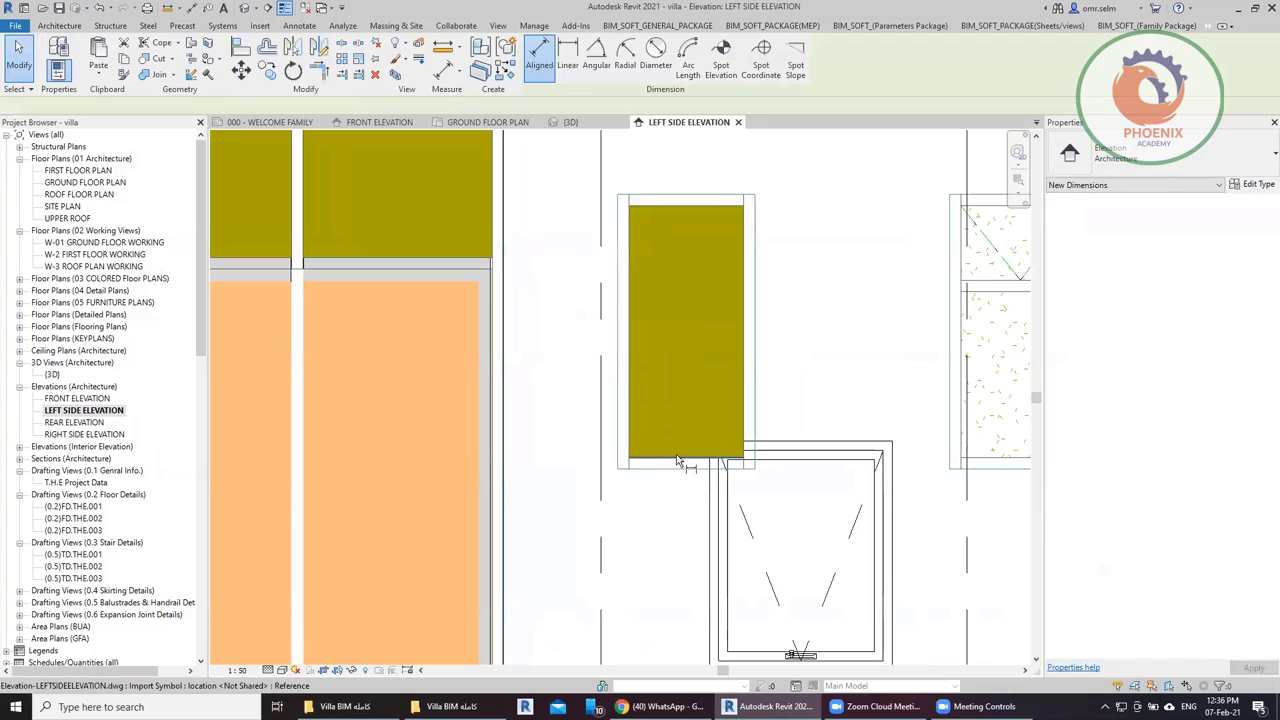
pyautogui.click(690, 206)
pyautogui.click(688, 457)
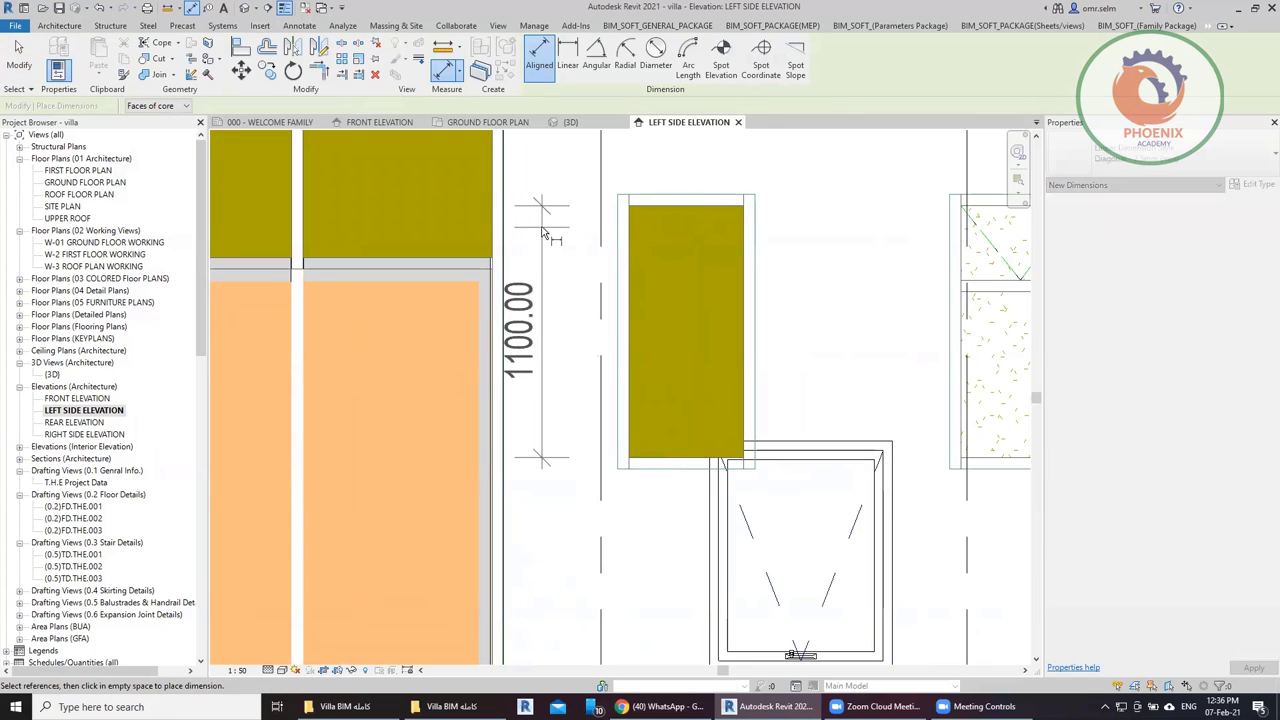
pyautogui.click(540, 262)
# Add the 500 width dimension, then check the new awning window's type properties.
pyautogui.click(630, 285)
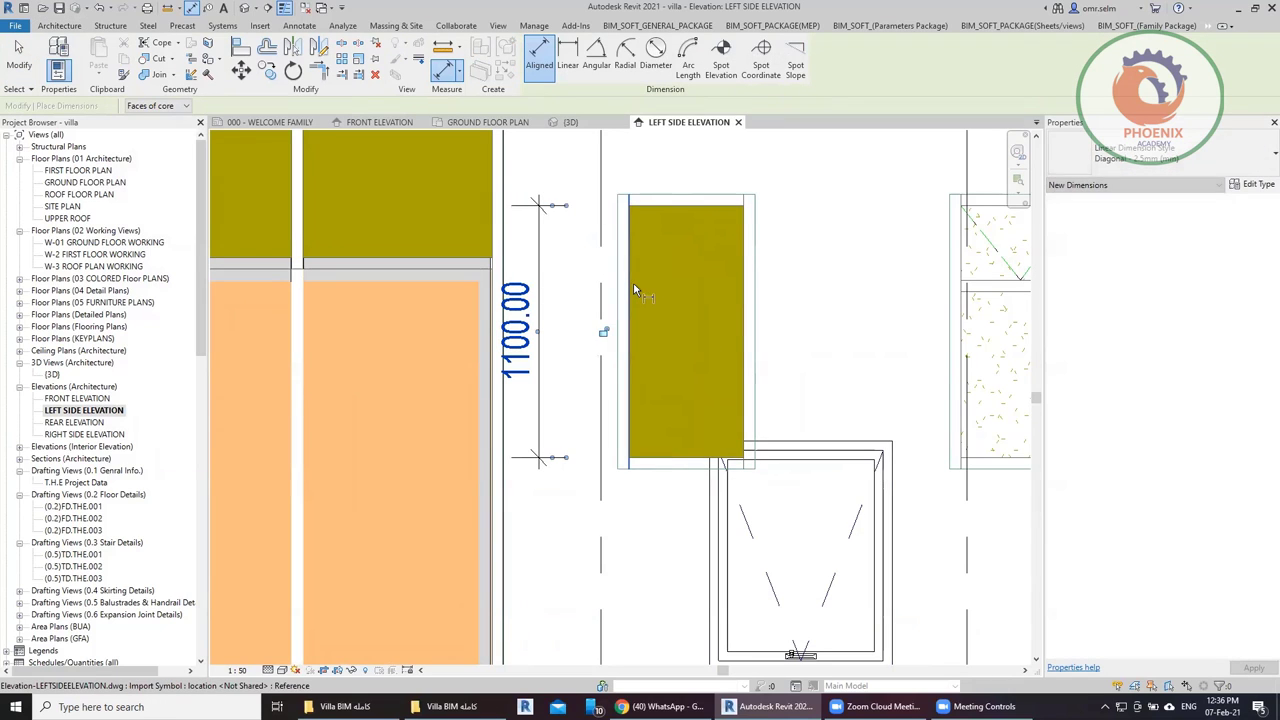
pyautogui.click(745, 280)
pyautogui.click(826, 170)
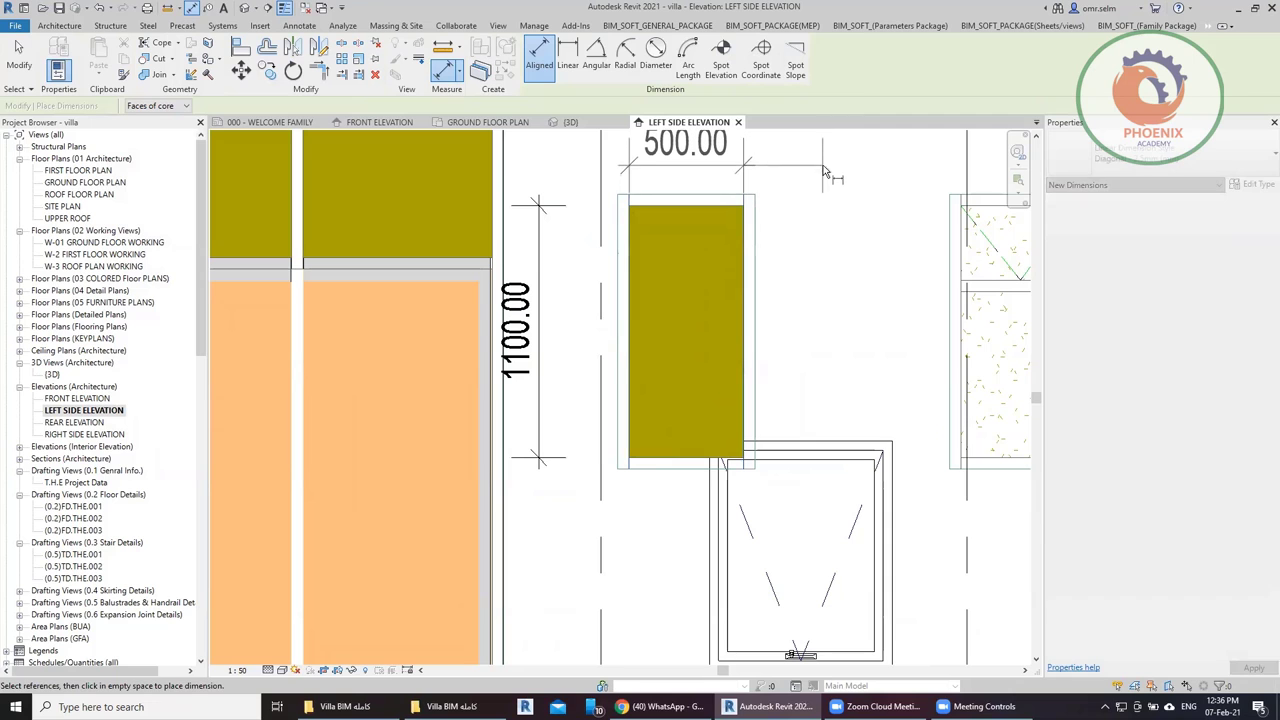
pyautogui.press('Escape')
pyautogui.press('Escape')
pyautogui.click(840, 453)
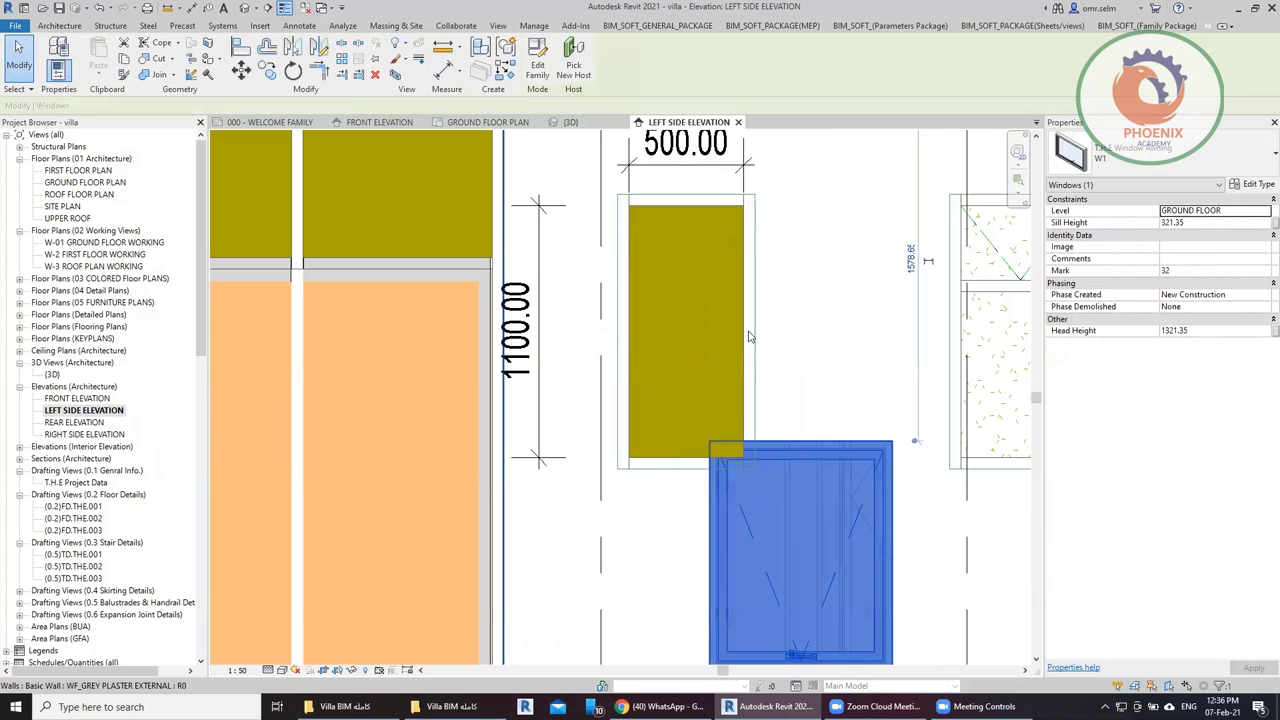
pyautogui.click(1258, 186)
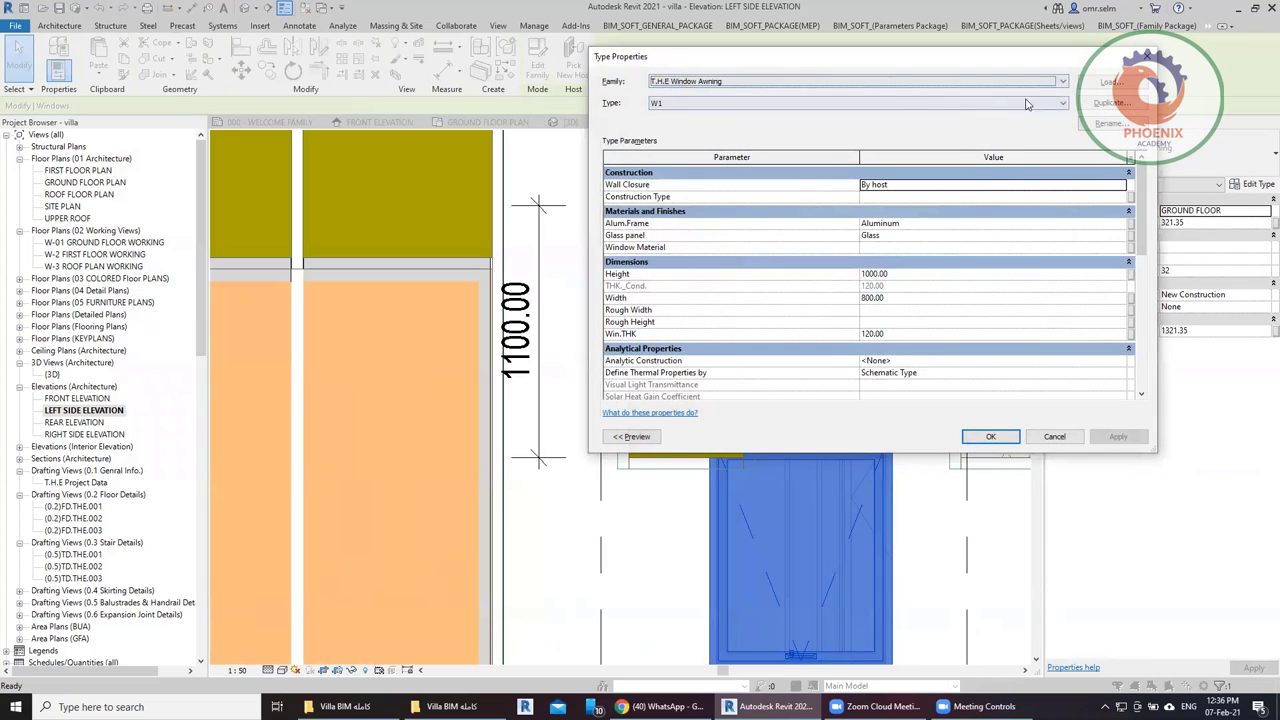
# Duplicate the window type as 'W1 1100 *500' with Height 1100 and Width 500.
pyautogui.click(1107, 103)
pyautogui.write('W1 1100 *500')
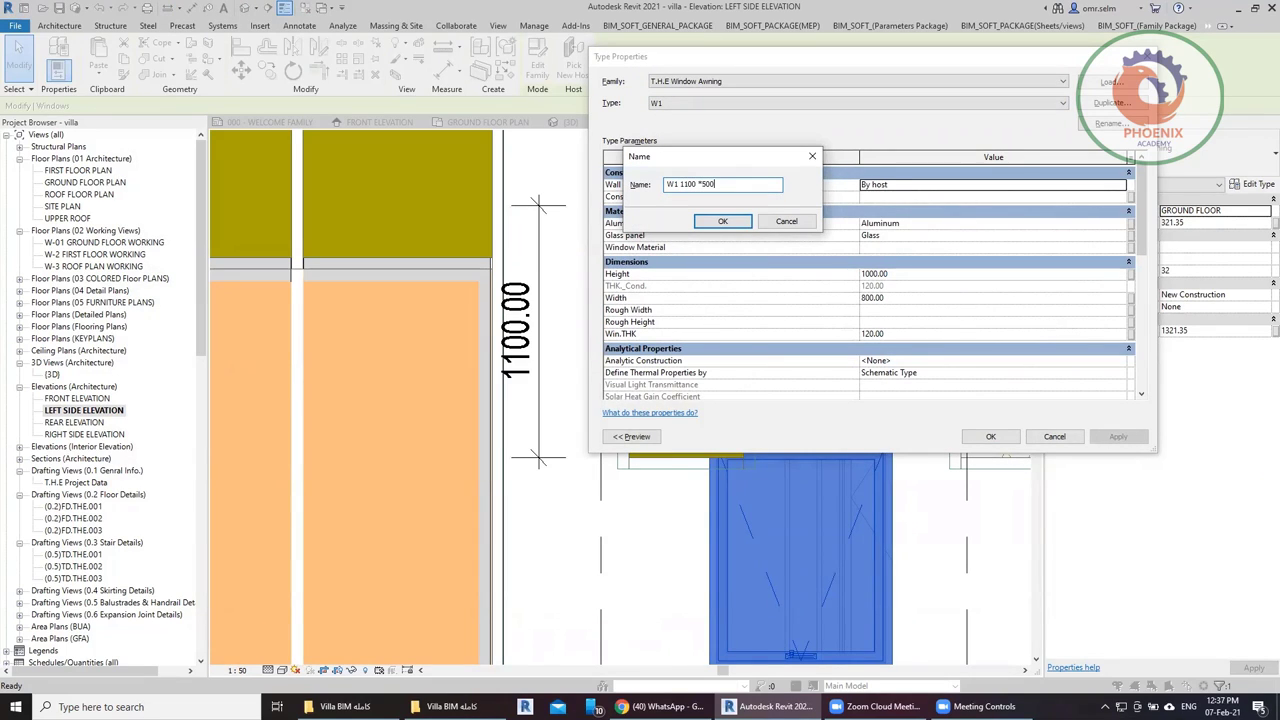
pyautogui.click(724, 221)
pyautogui.click(915, 272)
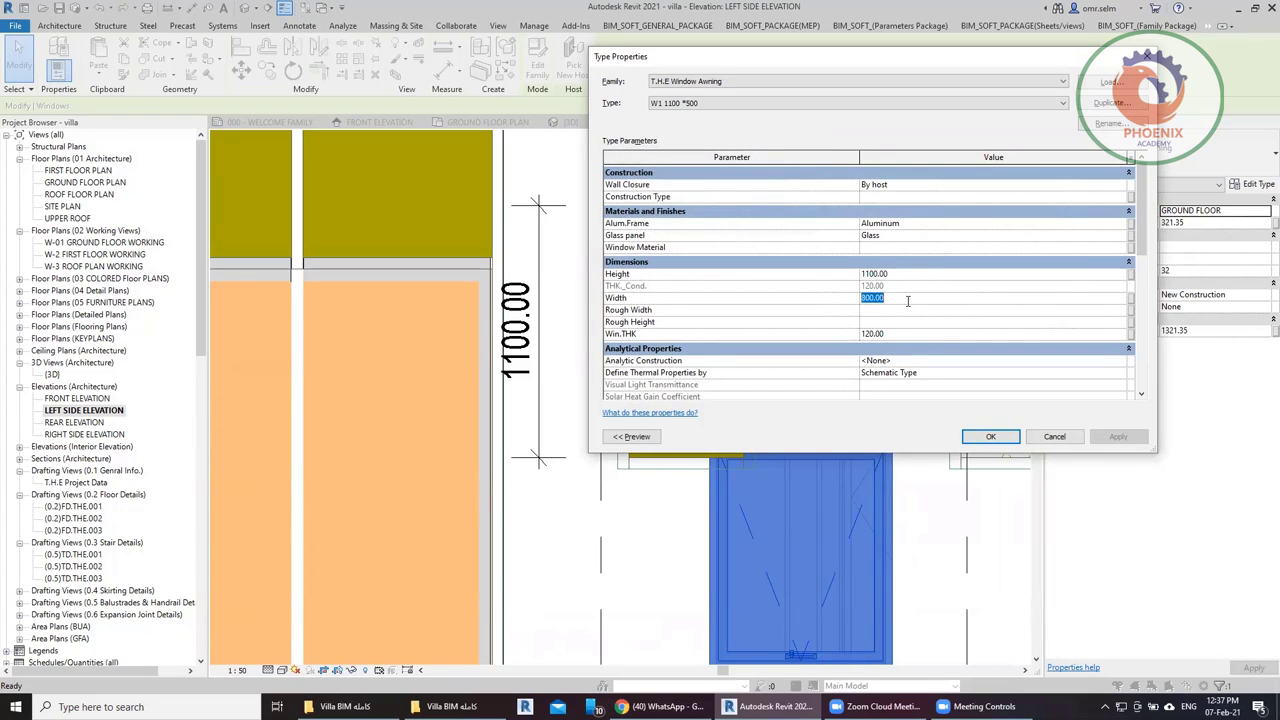
pyautogui.write('500')
pyautogui.click(991, 436)
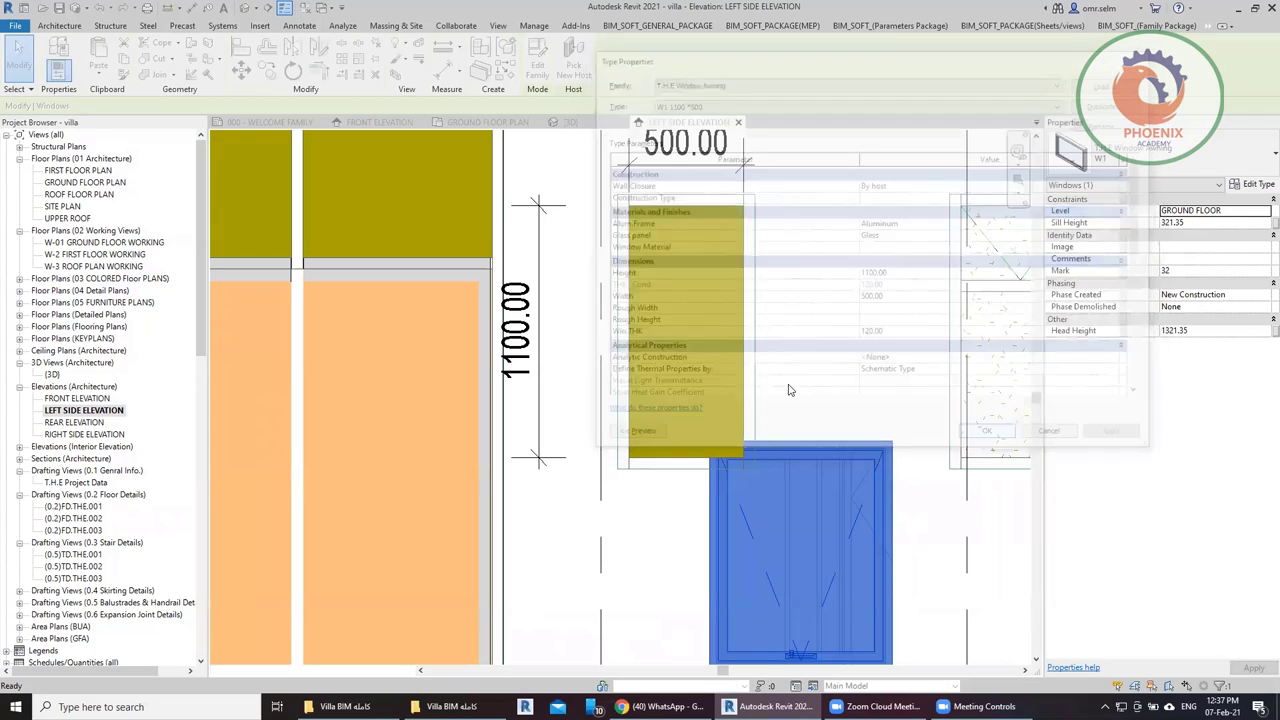
# Drag the W1 1100 *500 window up to Sill Height 1260, Head Height 2360.
pyautogui.scroll(-2, 701, 325)
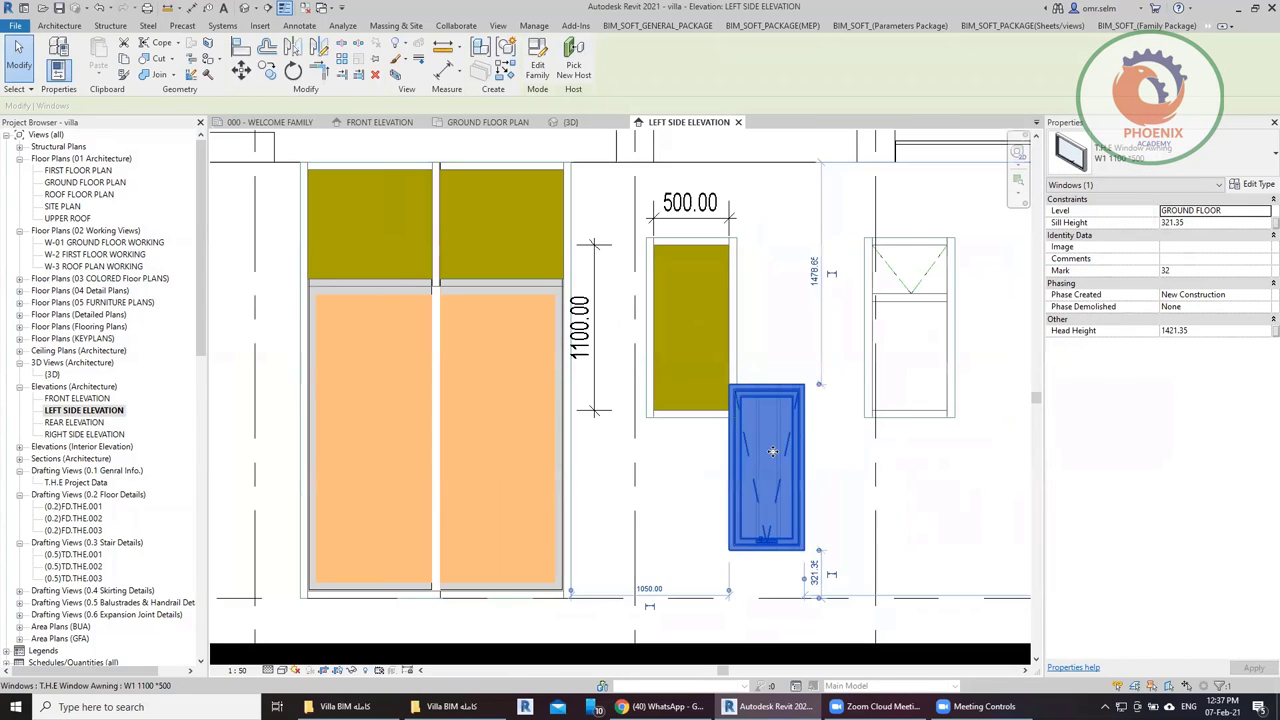
pyautogui.moveTo(701, 325); pyautogui.dragTo(724, 352)
pyautogui.moveTo(693, 307); pyautogui.dragTo(697, 334)
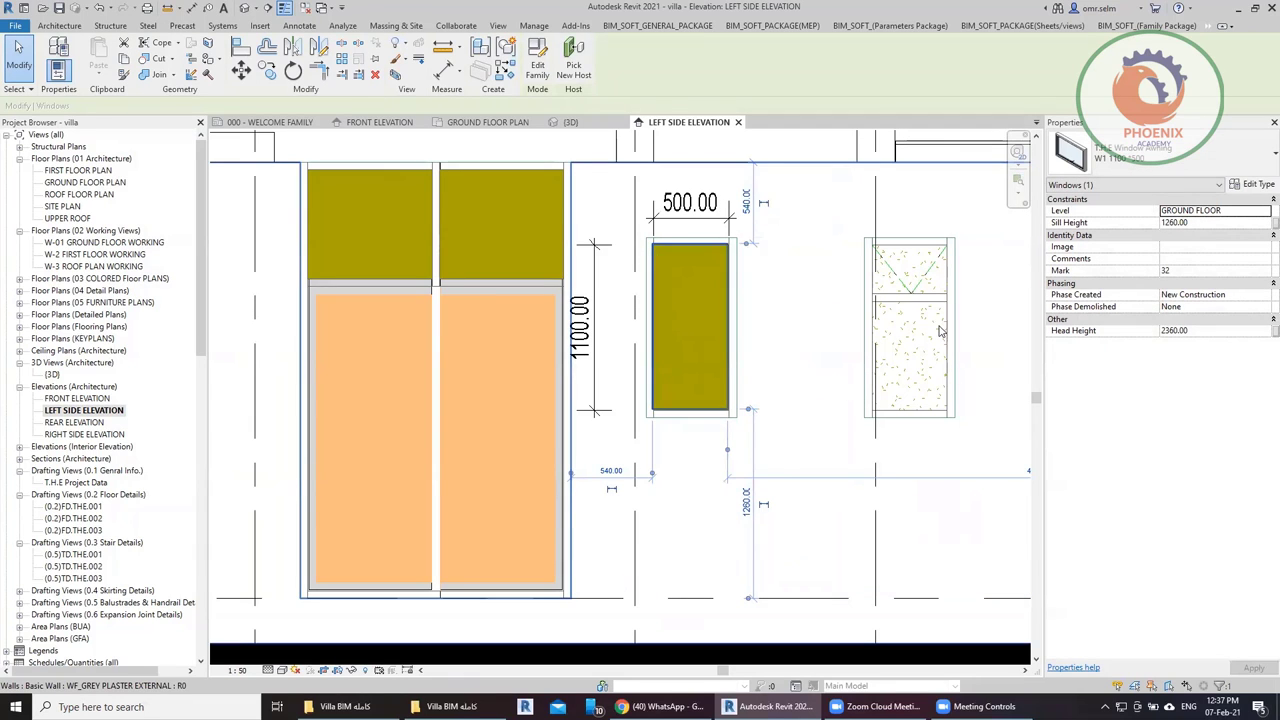
pyautogui.scroll(-2, 940, 332)
pyautogui.scroll(-1, 643, 425)
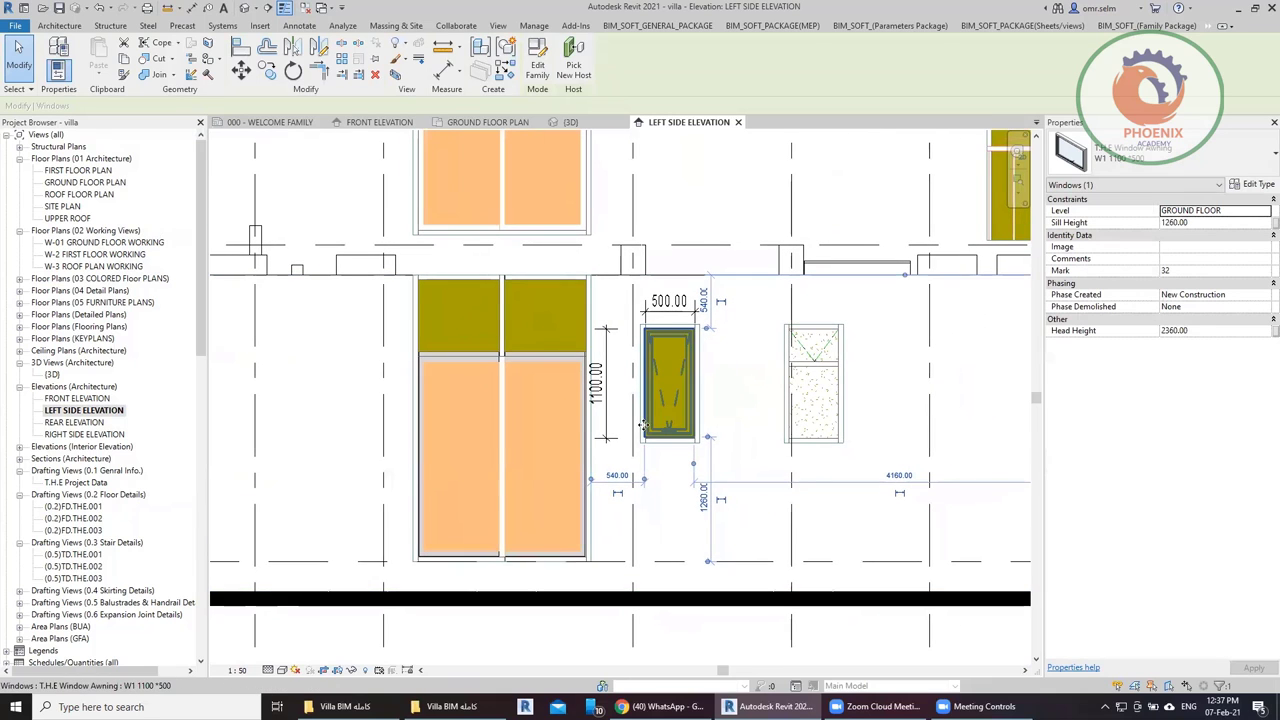
pyautogui.scroll(-1, 760, 368)
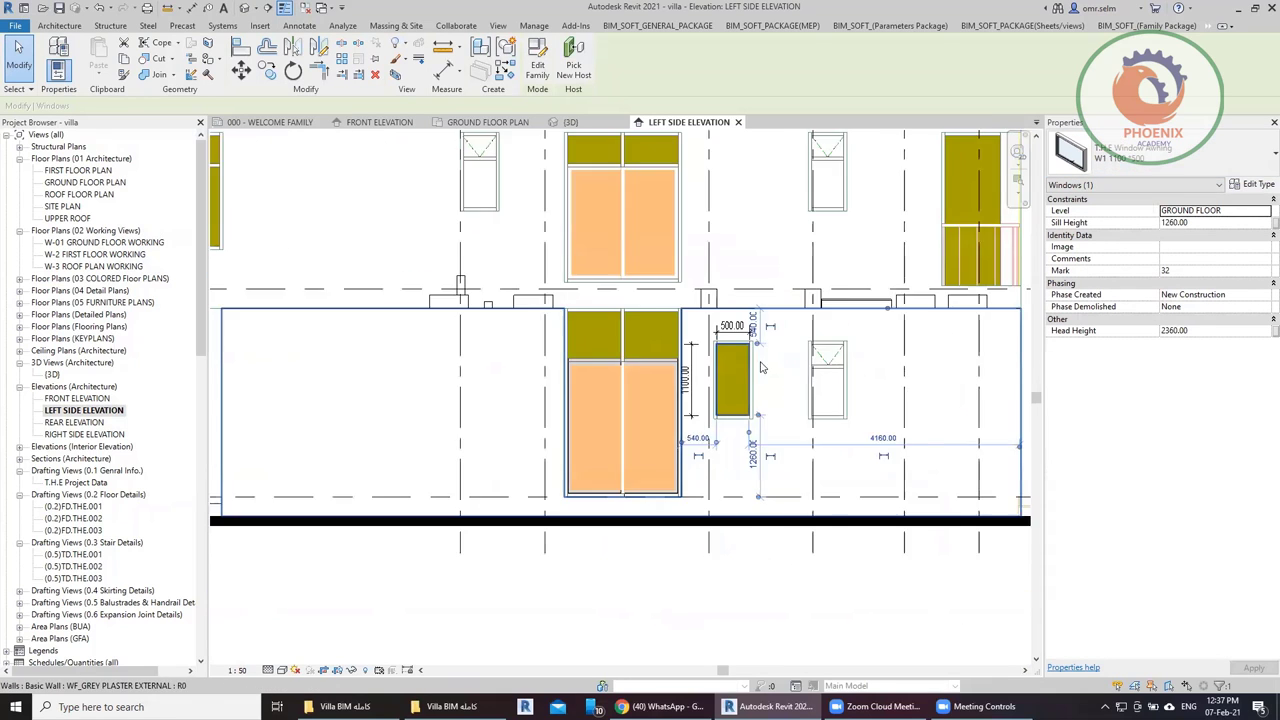
pyautogui.scroll(-1, 760, 368)
pyautogui.press('Escape')
pyautogui.scroll(1, 640, 426)
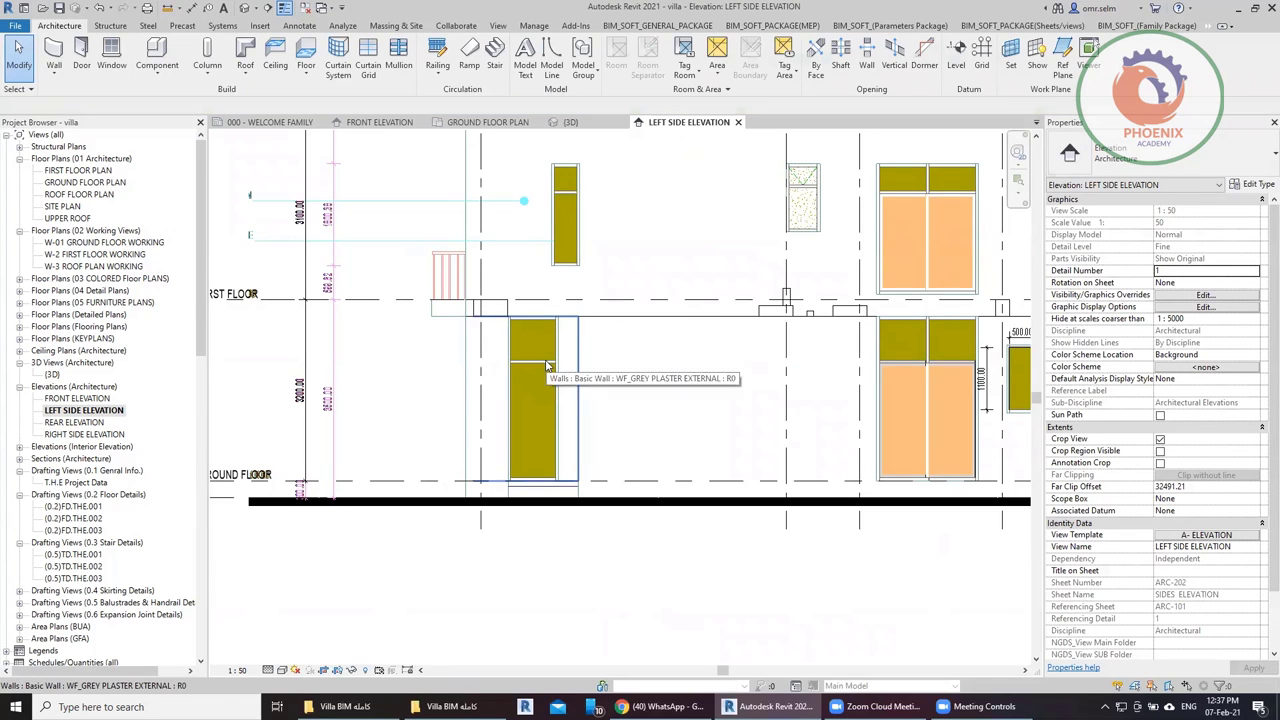
# Open the ground floor plan and select the wall near grid A.
pyautogui.doubleClick(75, 183)
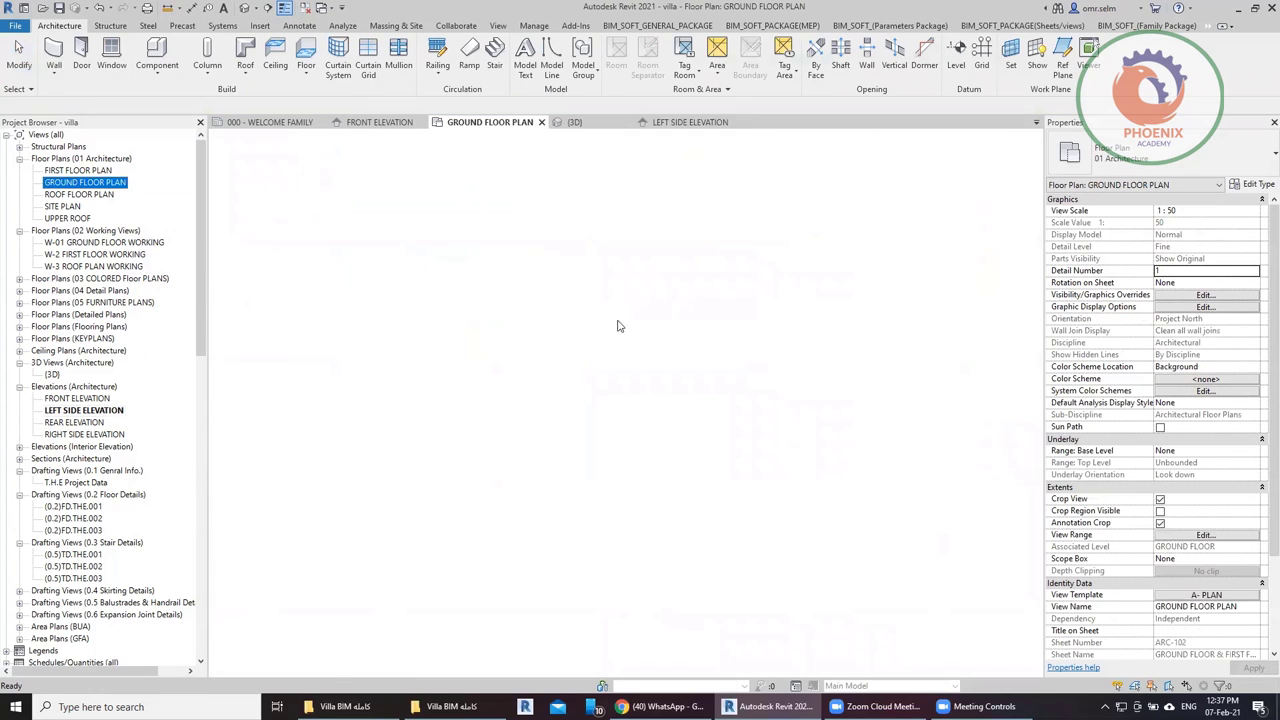
pyautogui.moveTo(545, 400)
pyautogui.mouseDown(button='middle')
pyautogui.moveTo(530, 350)
pyautogui.moveTo(551, 371)
pyautogui.moveTo(648, 257)
pyautogui.mouseUp(button='middle')
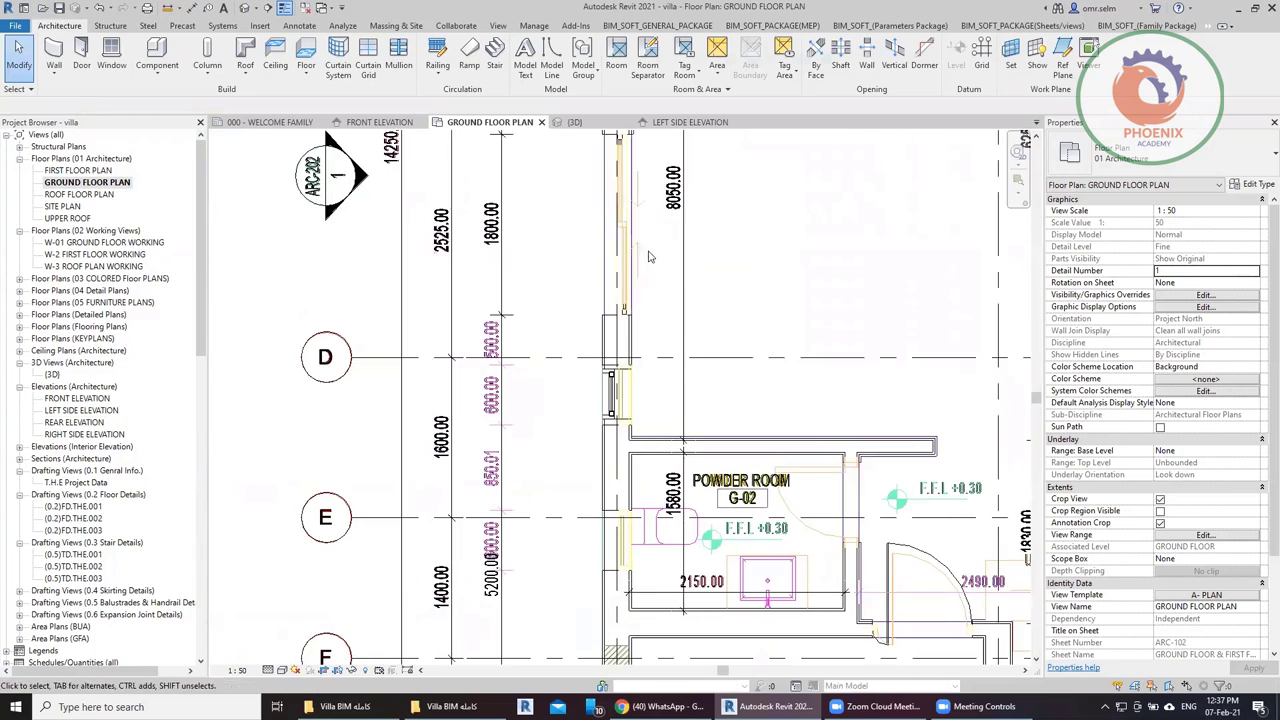
pyautogui.scroll(-2, 625, 512)
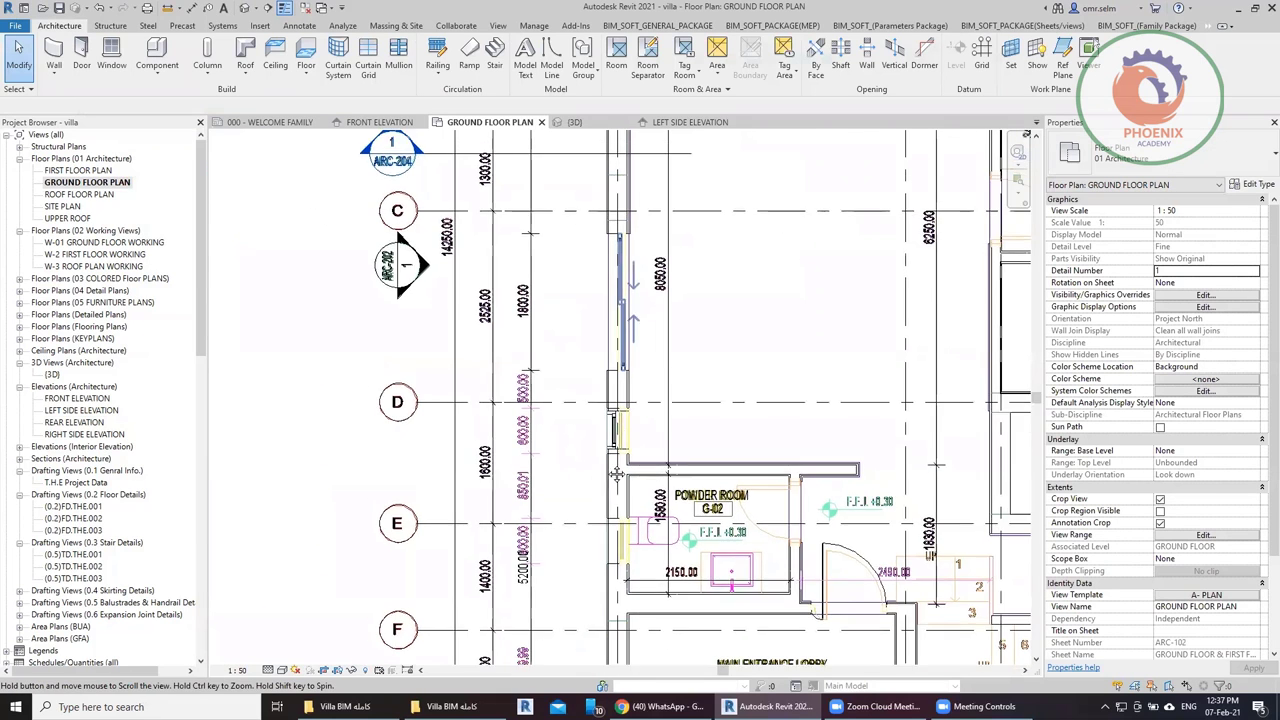
pyautogui.scroll(3, 596, 537)
pyautogui.scroll(-2, 596, 537)
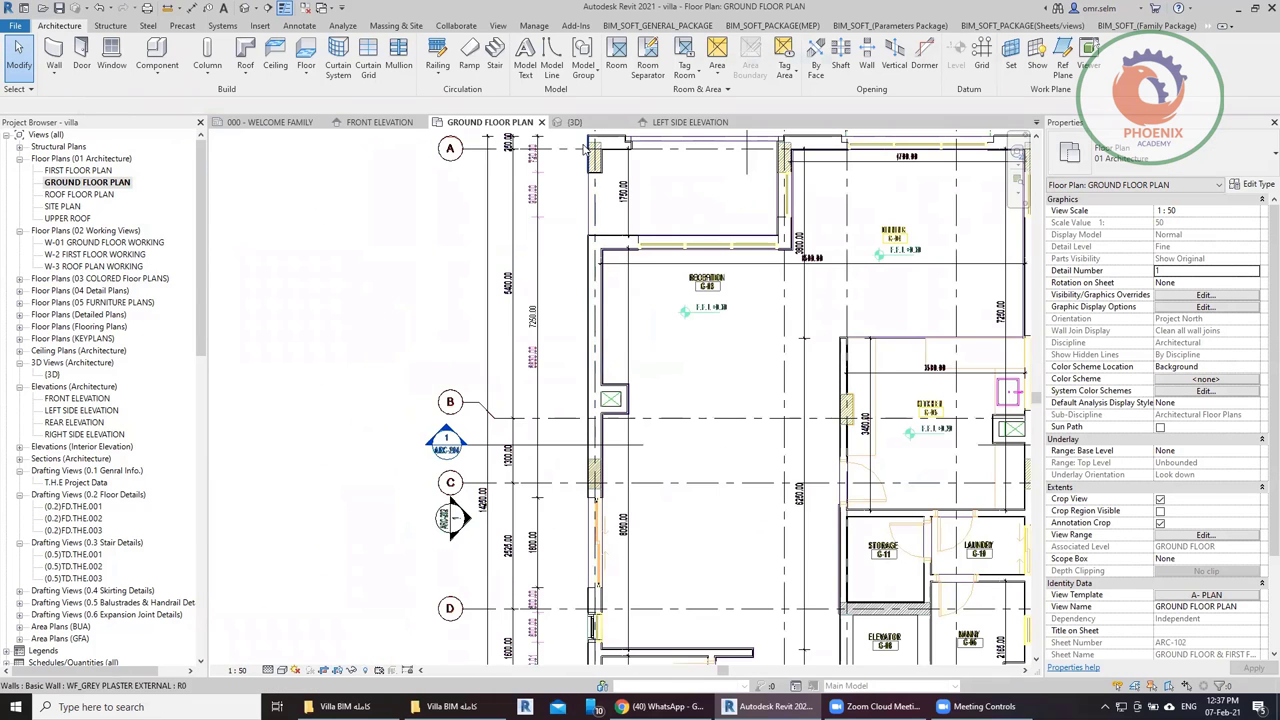
pyautogui.scroll(2, 587, 148)
pyautogui.scroll(1, 587, 160)
pyautogui.scroll(-1, 588, 218)
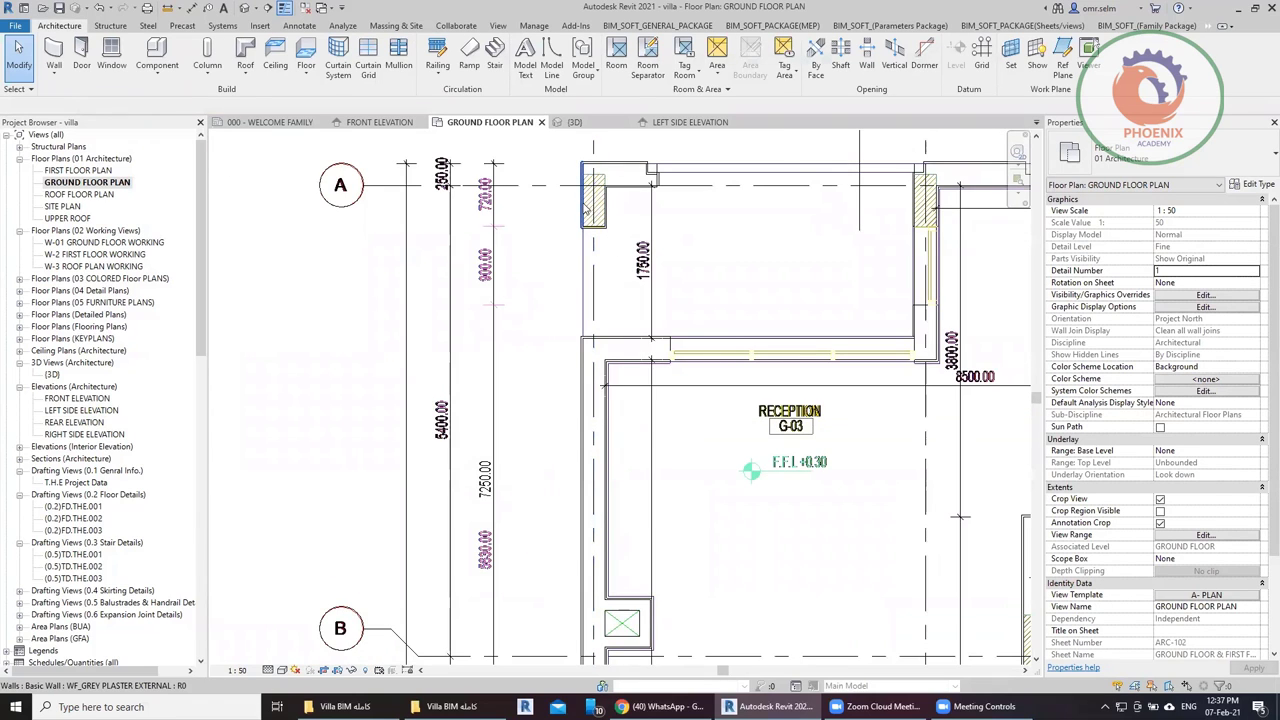
pyautogui.click(587, 207)
# Compare it with the left side elevation, then zoom in on the Reception G-03 walls.
pyautogui.click(686, 122)
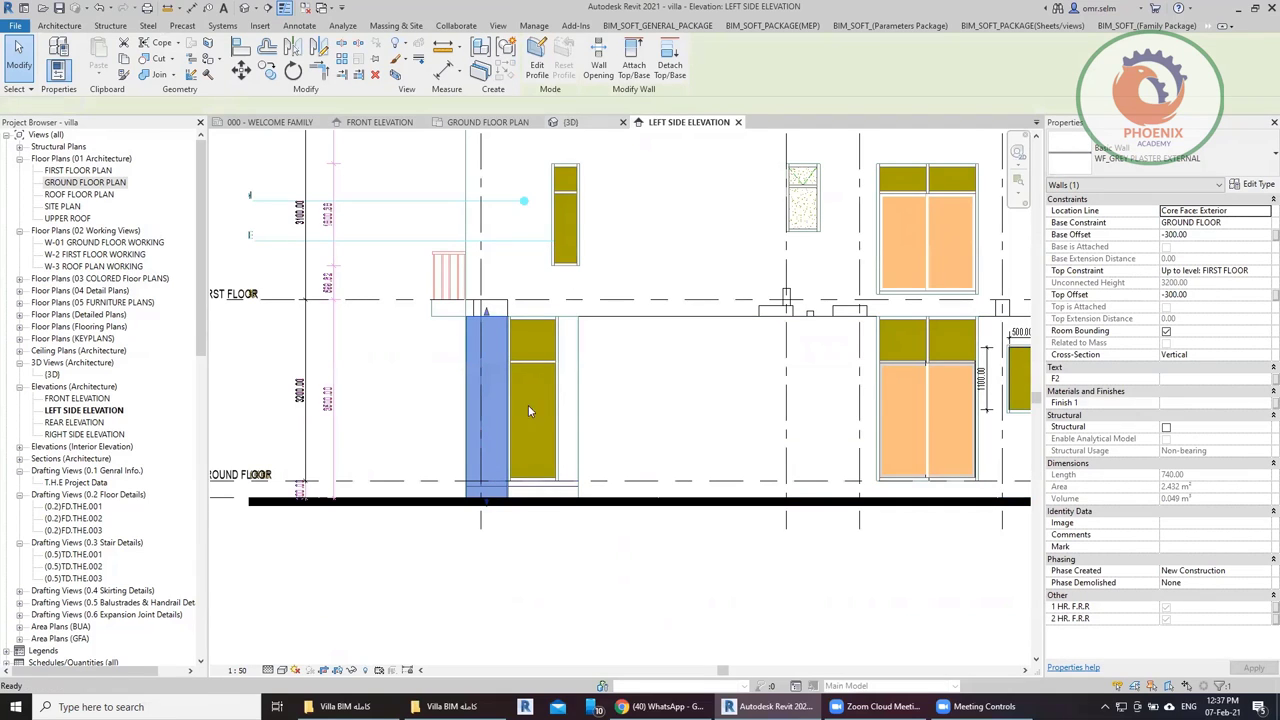
pyautogui.click(488, 122)
pyautogui.click(880, 302)
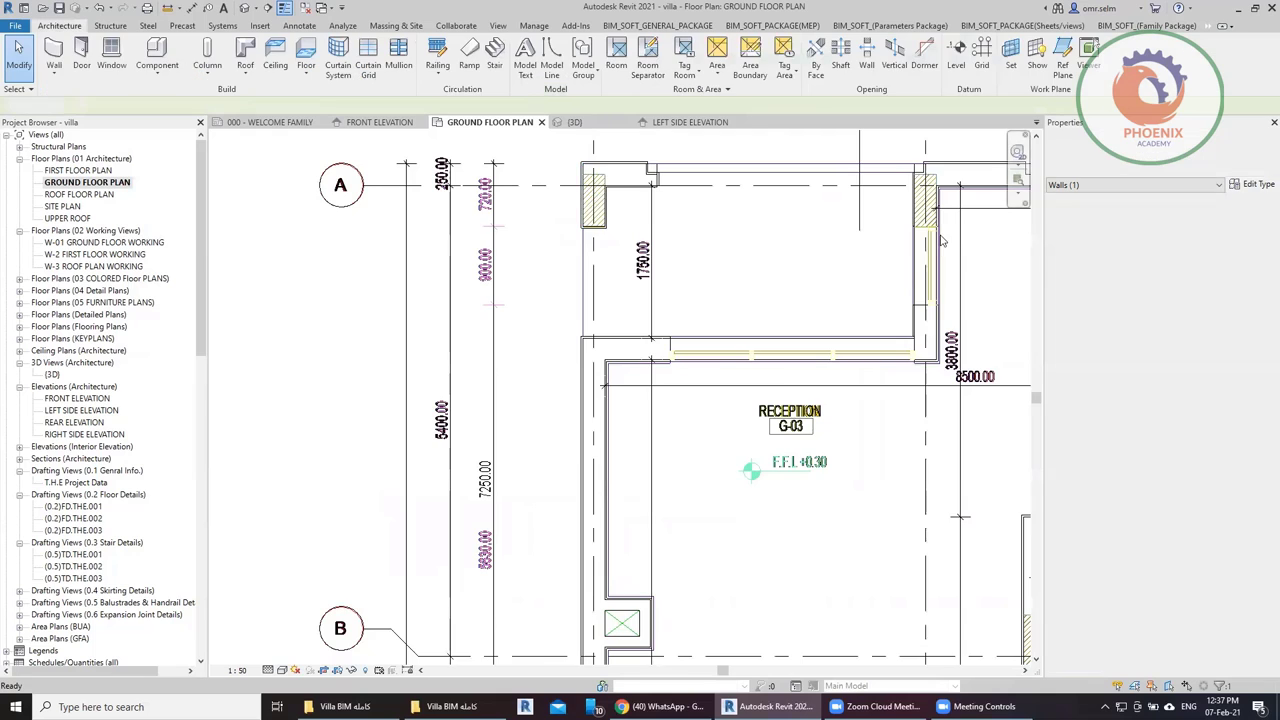
pyautogui.scroll(4, 880, 290)
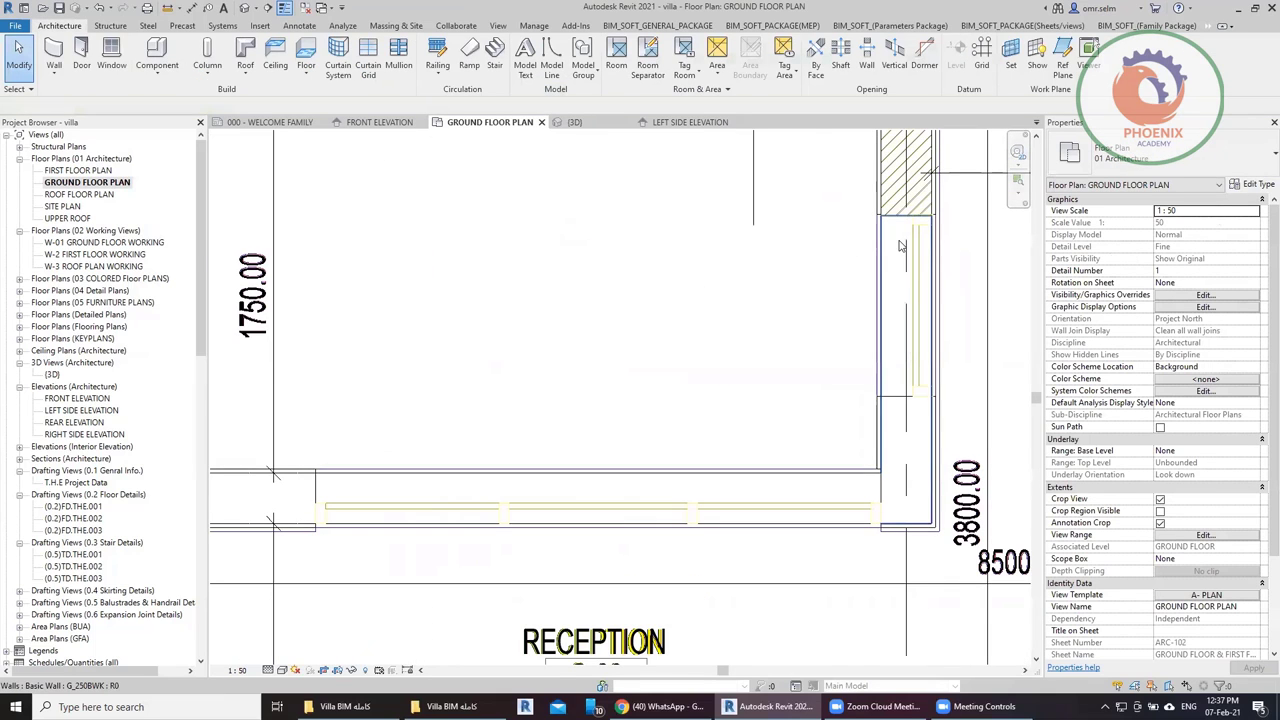
pyautogui.scroll(-4, 854, 246)
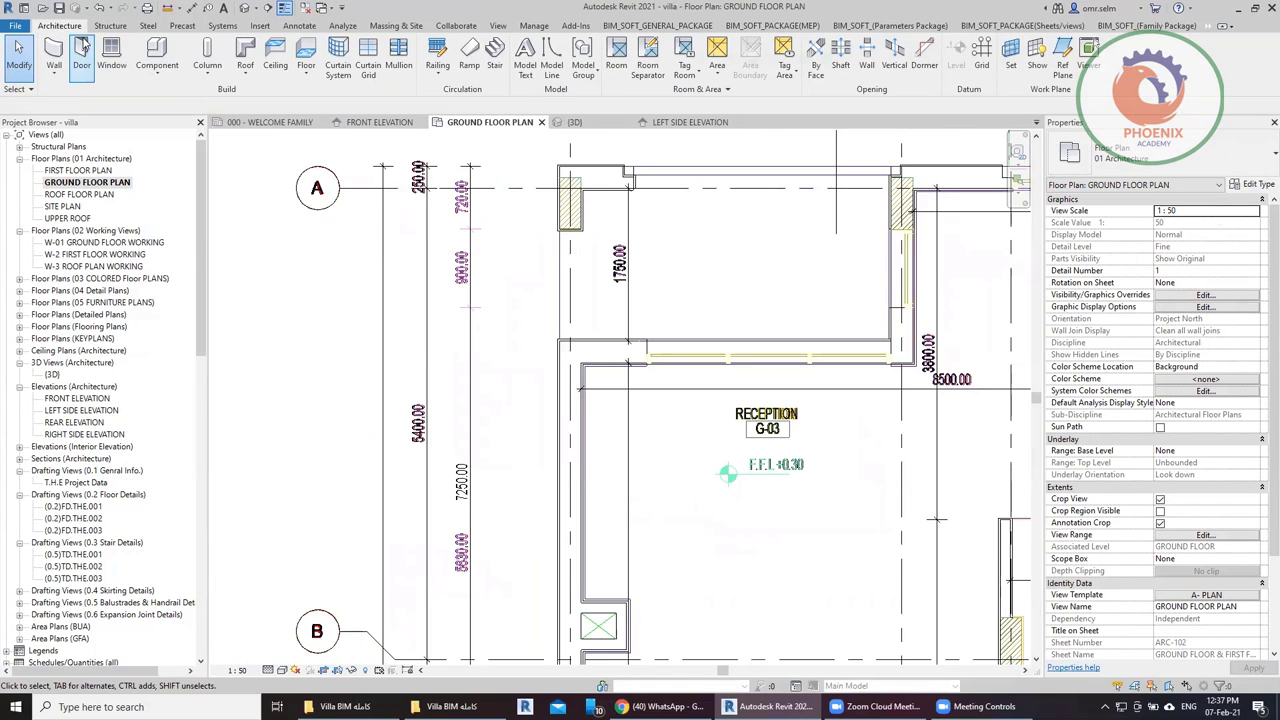
pyautogui.scroll(3, 934, 232)
pyautogui.scroll(1, 920, 318)
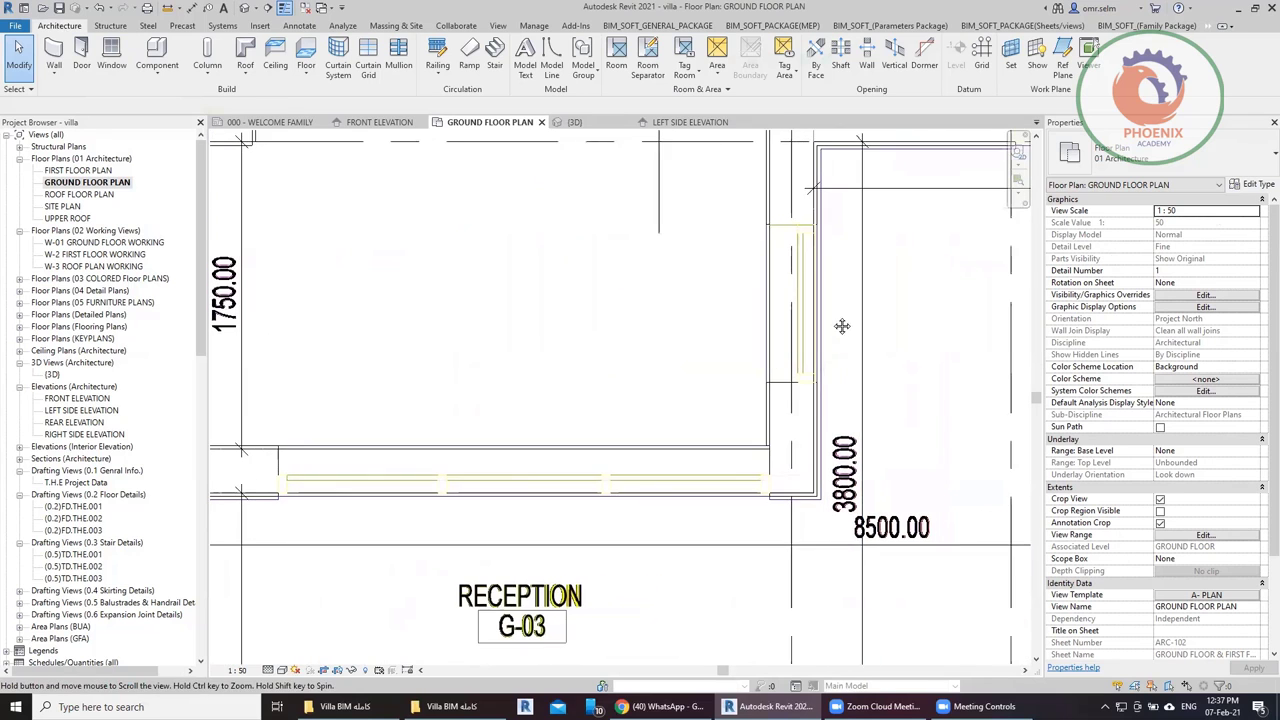
pyautogui.scroll(2, 860, 370)
pyautogui.scroll(-3, 785, 420)
pyautogui.scroll(-1, 785, 420)
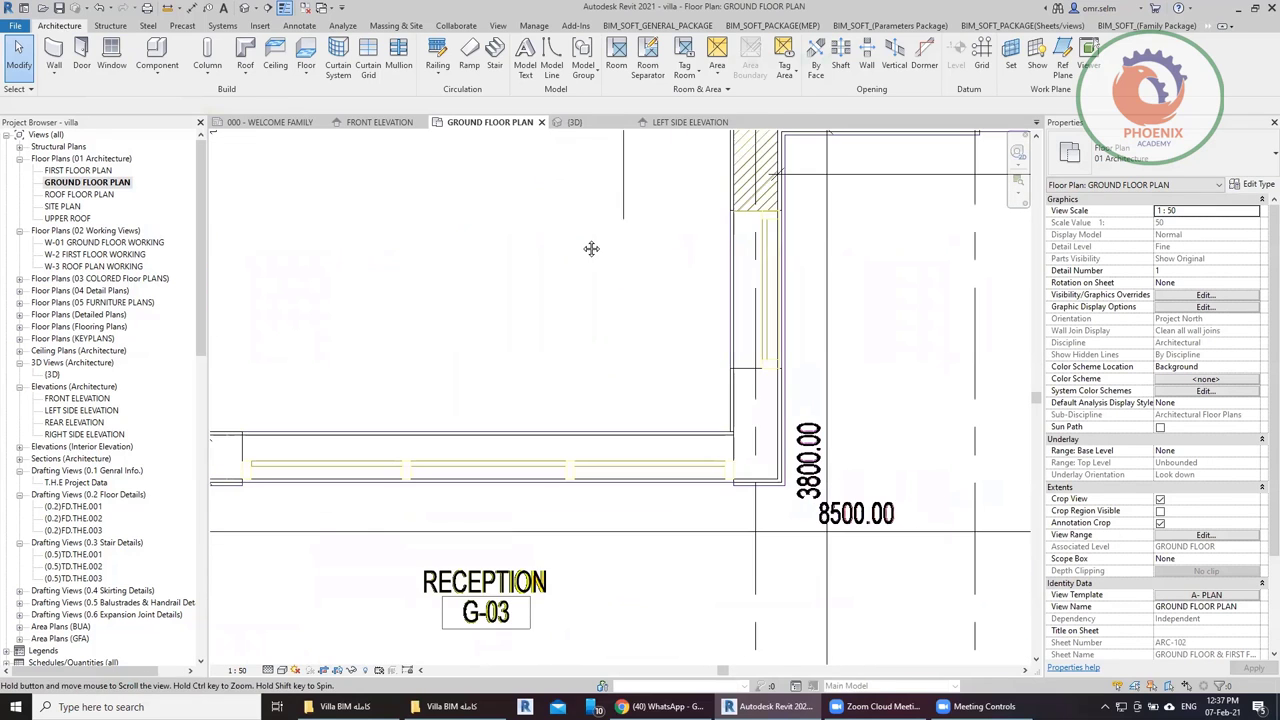
# Draw a vertical Curtain Wall 100mm segment along the Reception corner wall.
pyautogui.click(54, 78)
pyautogui.click(83, 99)
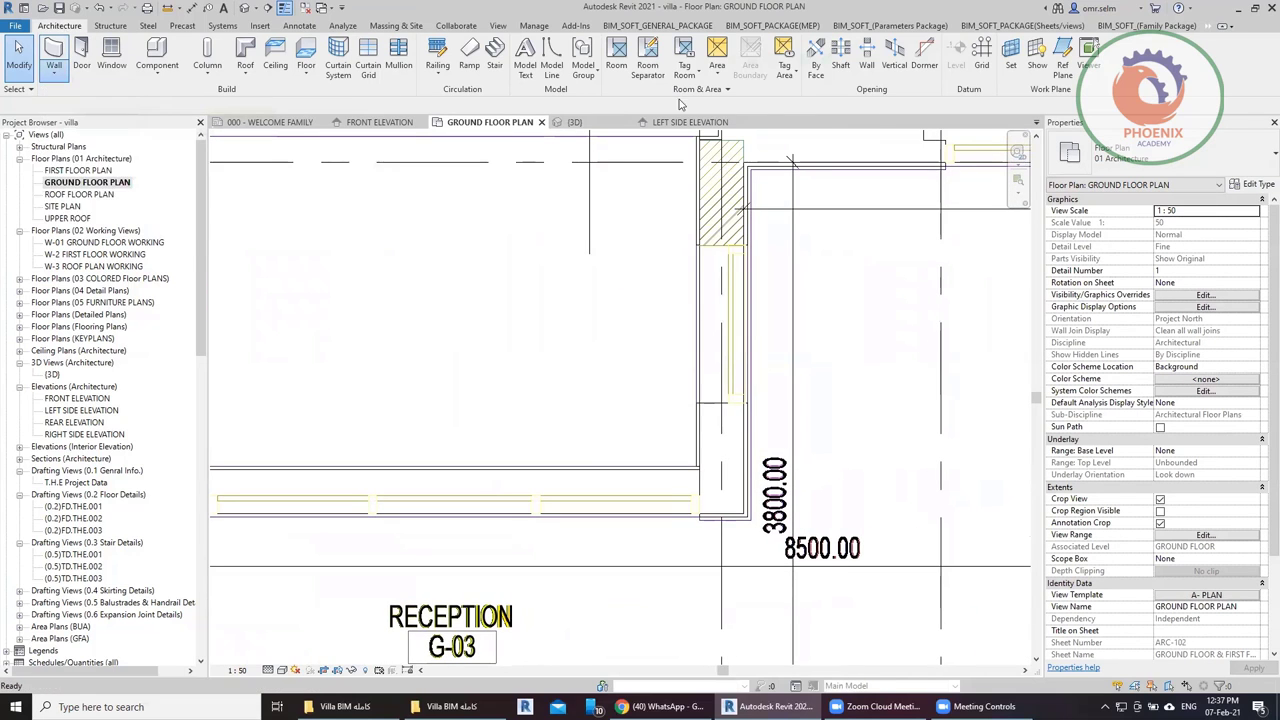
pyautogui.scroll(2, 722, 262)
pyautogui.scroll(1, 722, 262)
pyautogui.click(736, 223)
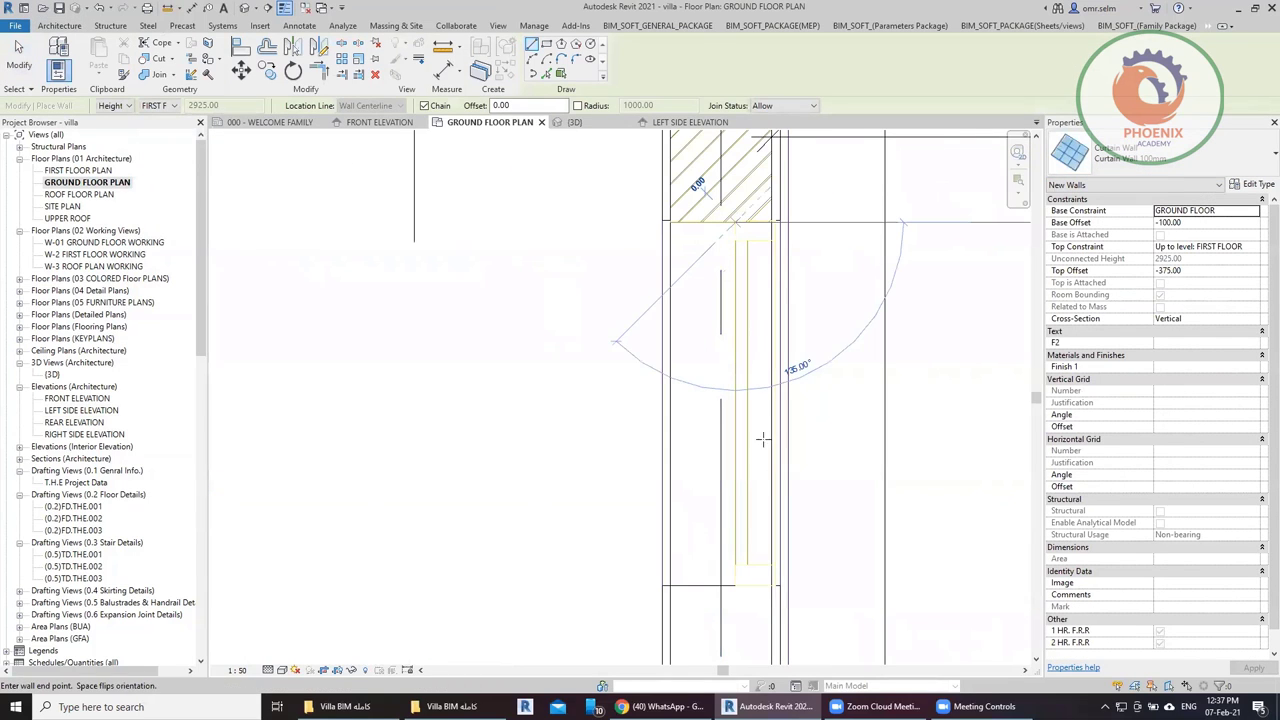
pyautogui.click(737, 588)
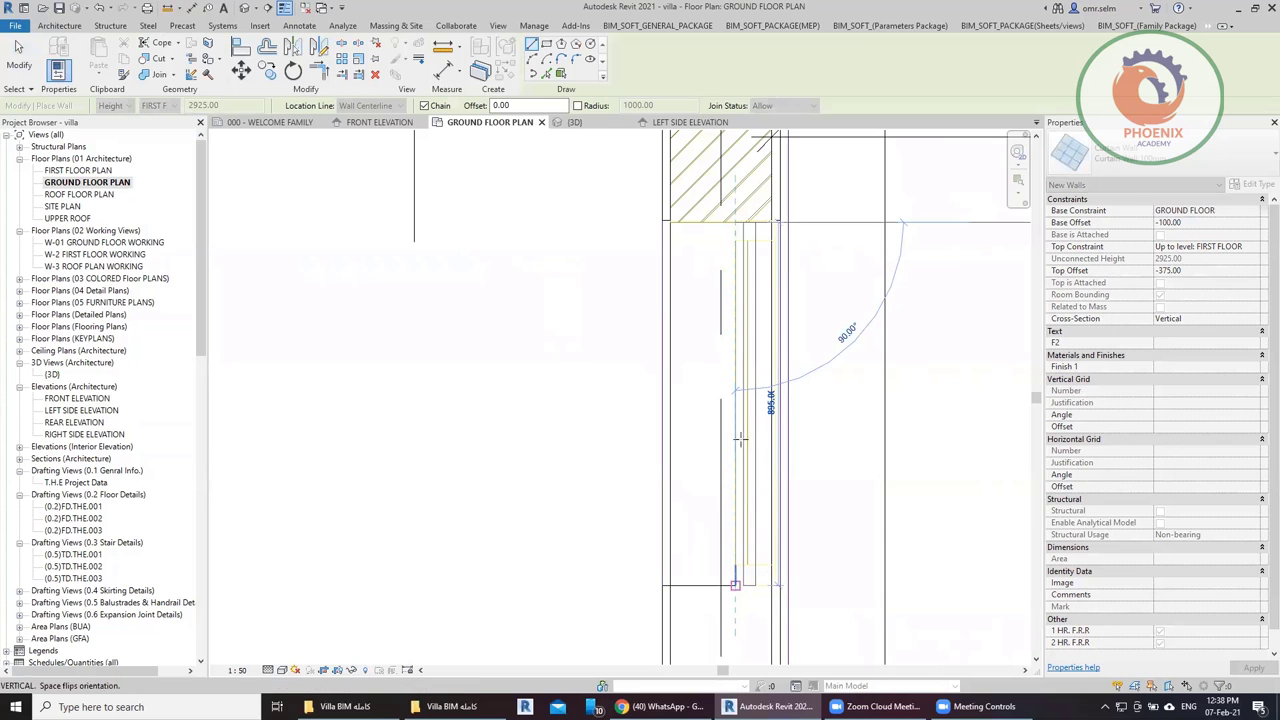
pyautogui.press('Escape')
pyautogui.press('Escape')
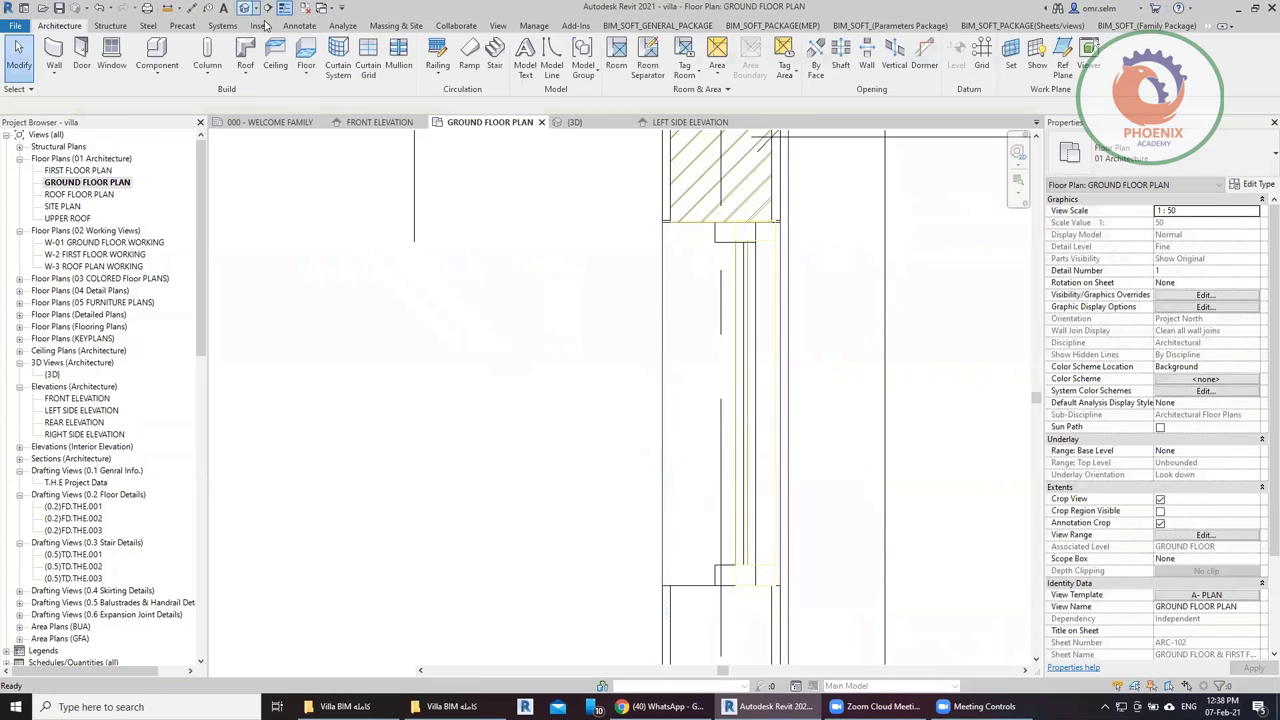
pyautogui.click(571, 122)
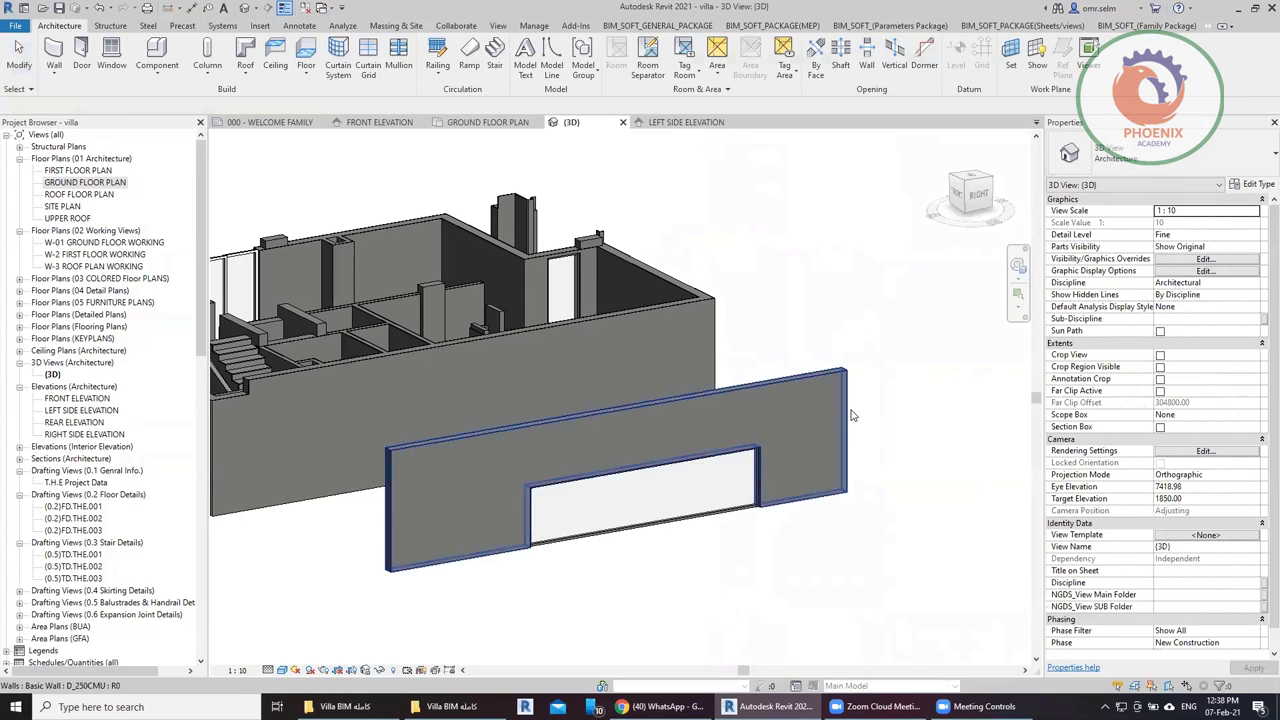
# Orbit the 3D model and inspect the wooden door's type list.
pyautogui.moveTo(700, 445)
pyautogui.keyDown('shift'); pyautogui.mouseDown(button='middle')
pyautogui.moveTo(790, 440)
pyautogui.moveTo(834, 488)
pyautogui.moveTo(503, 440)
pyautogui.moveTo(603, 570)
pyautogui.moveTo(637, 586)
pyautogui.mouseUp(button='middle'); pyautogui.keyUp('shift')
pyautogui.scroll(3, 554, 491)
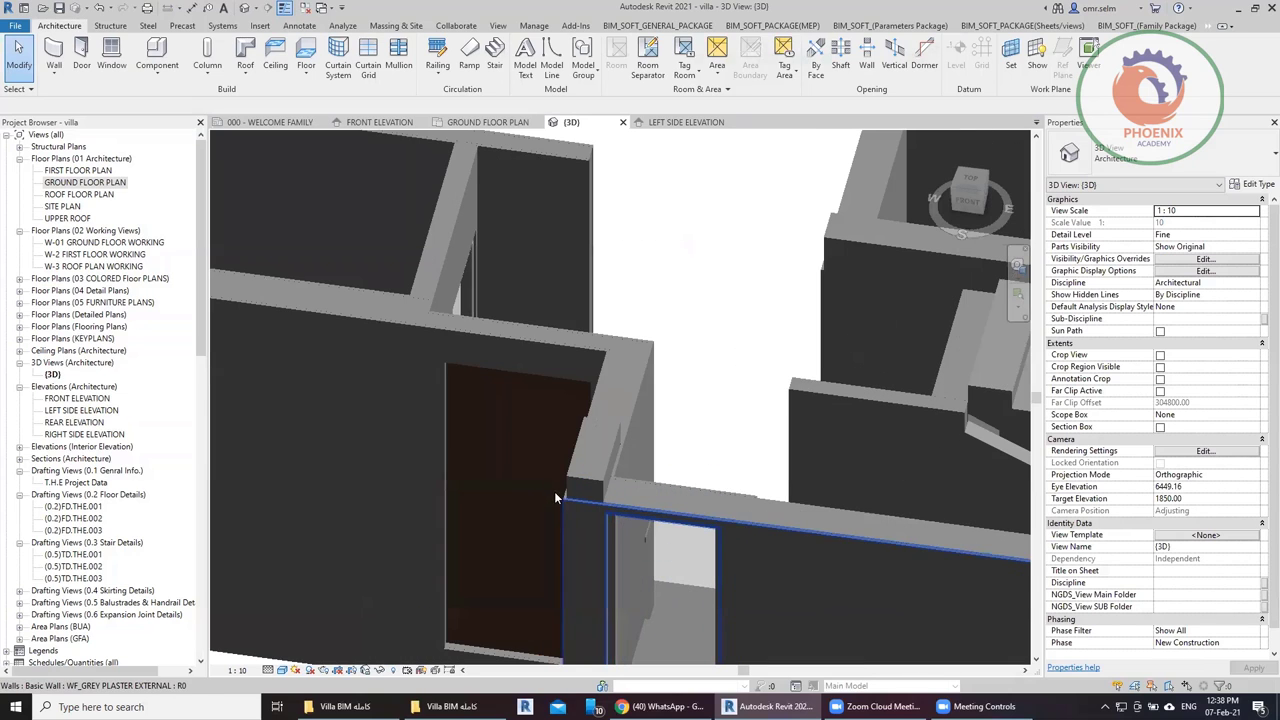
pyautogui.click(518, 435)
pyautogui.scroll(-3, 518, 435)
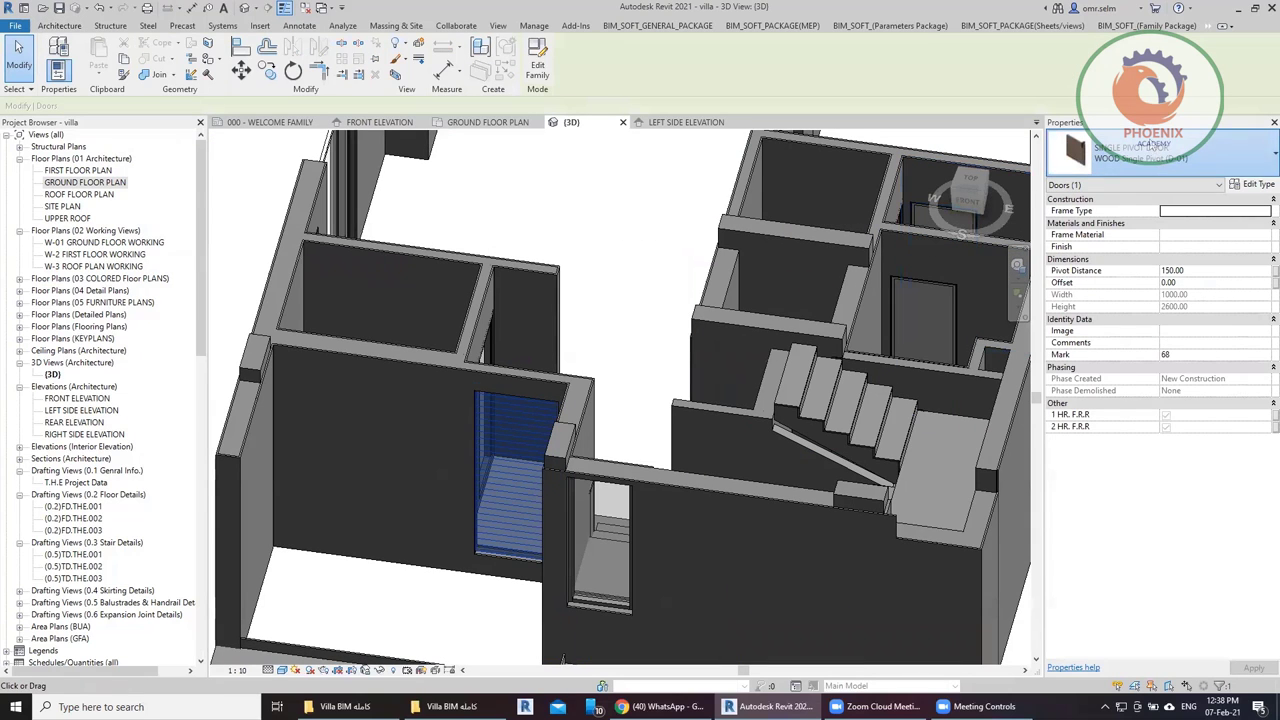
pyautogui.click(1155, 150)
pyautogui.press('Escape')
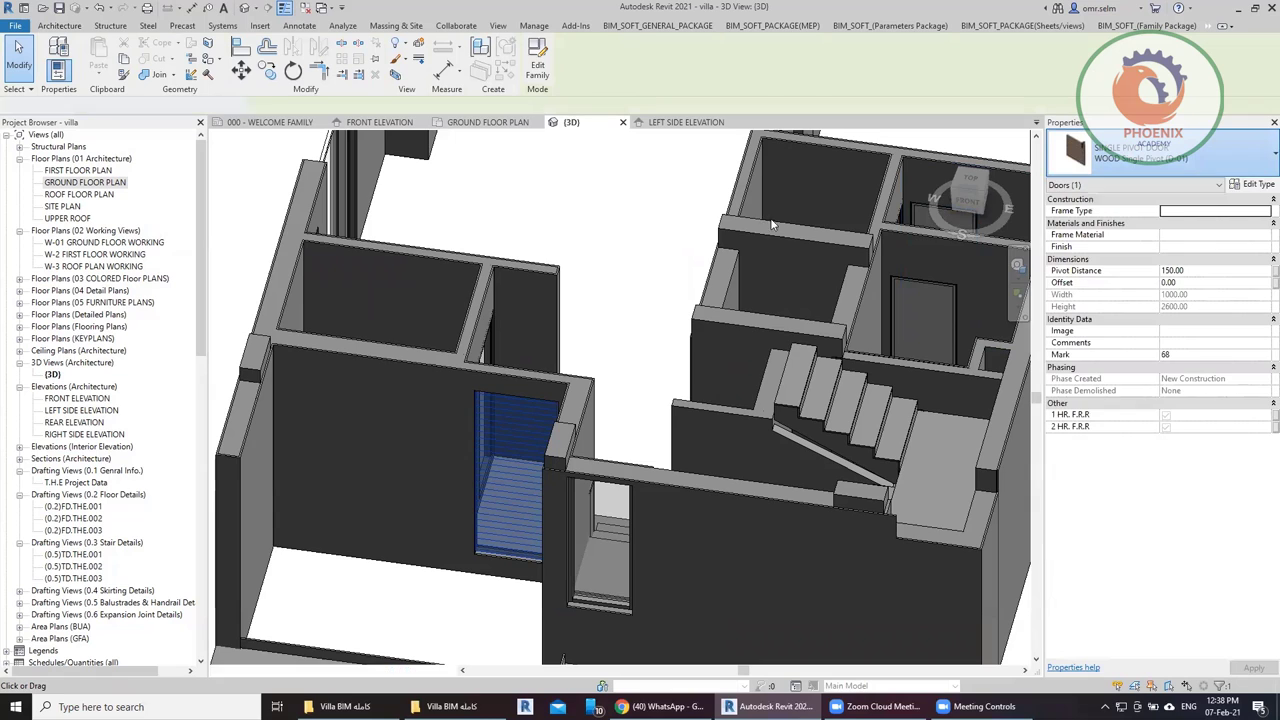
pyautogui.scroll(-3, 622, 188)
# Select the new curtain wall in the left side elevation and return to 3D.
pyautogui.click(622, 188)
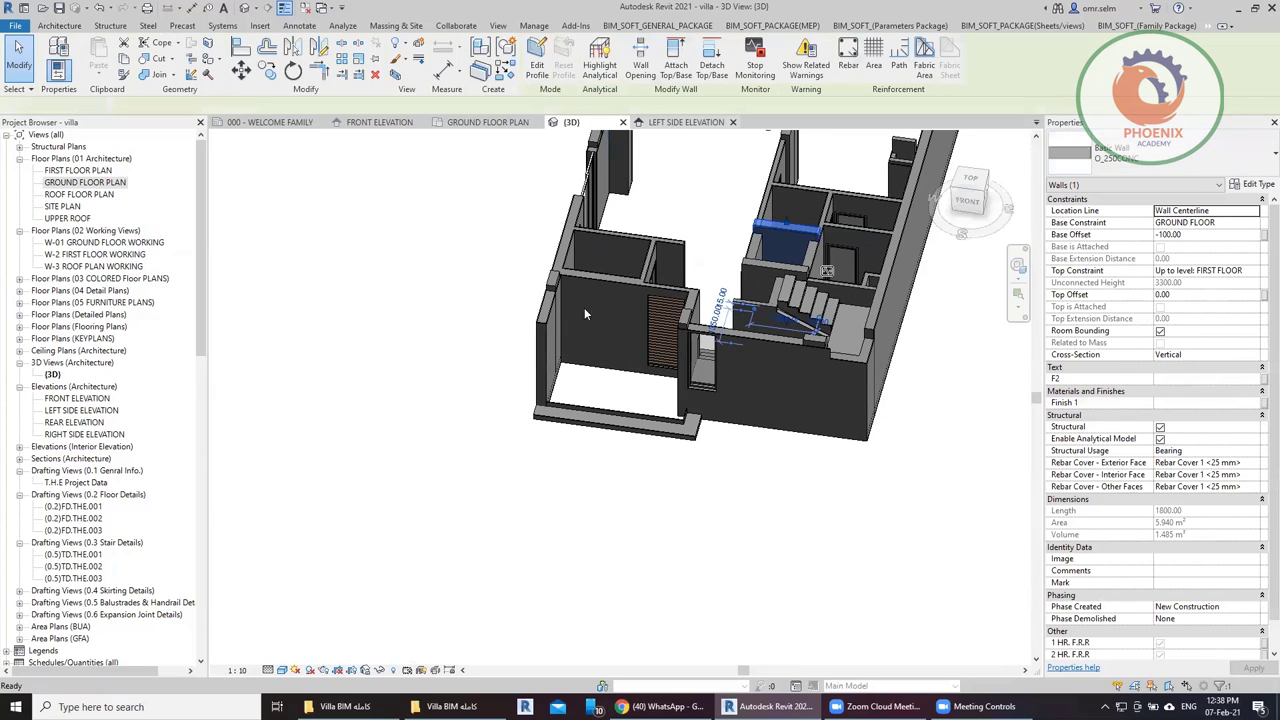
pyautogui.click(686, 122)
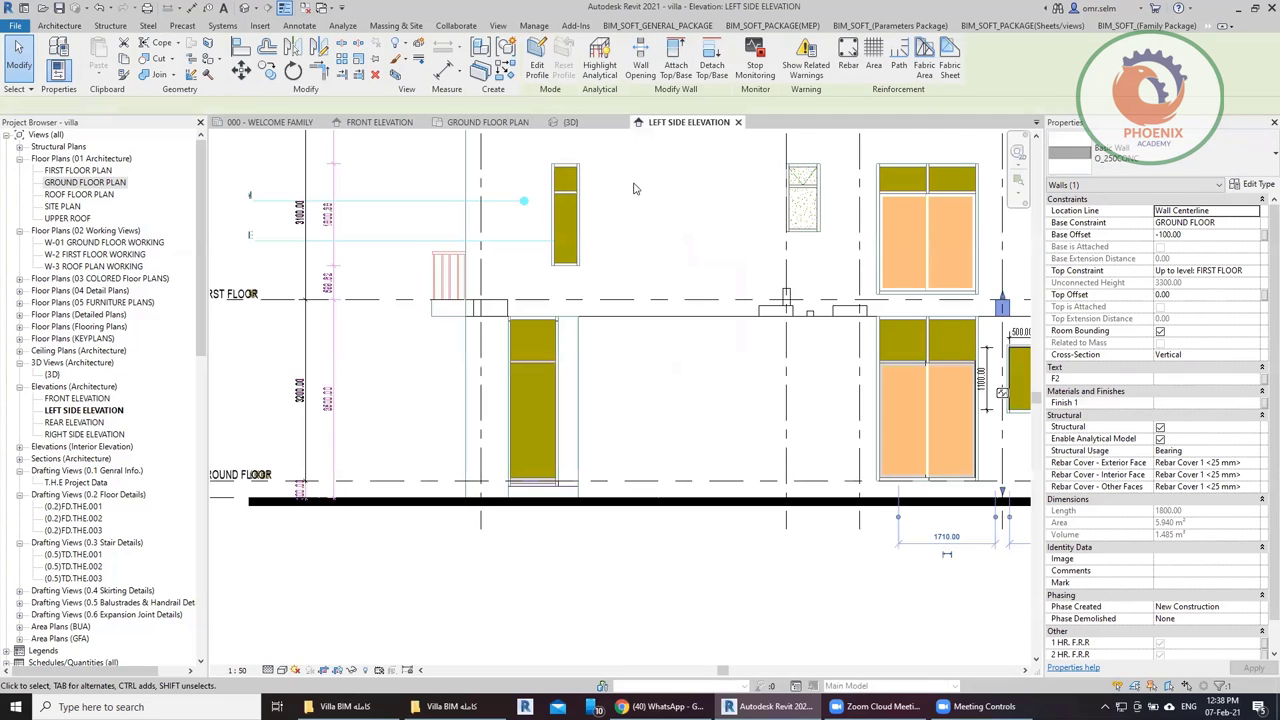
pyautogui.click(535, 383)
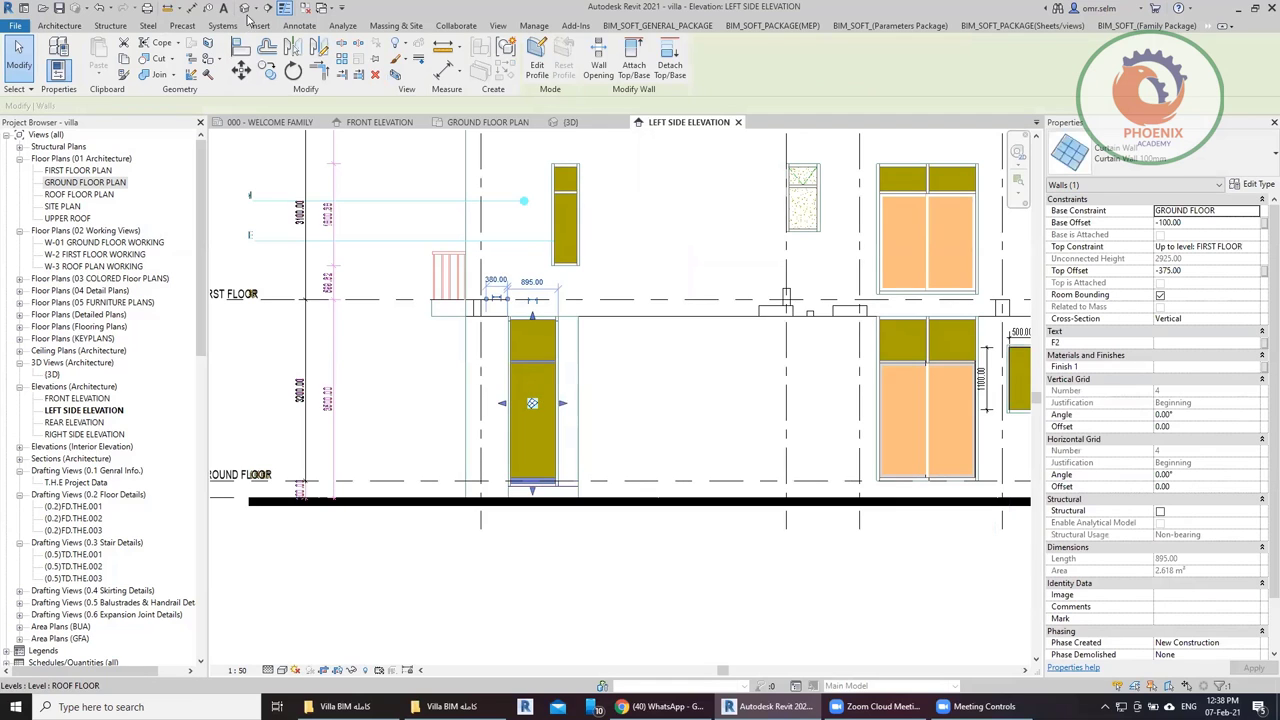
pyautogui.click(570, 122)
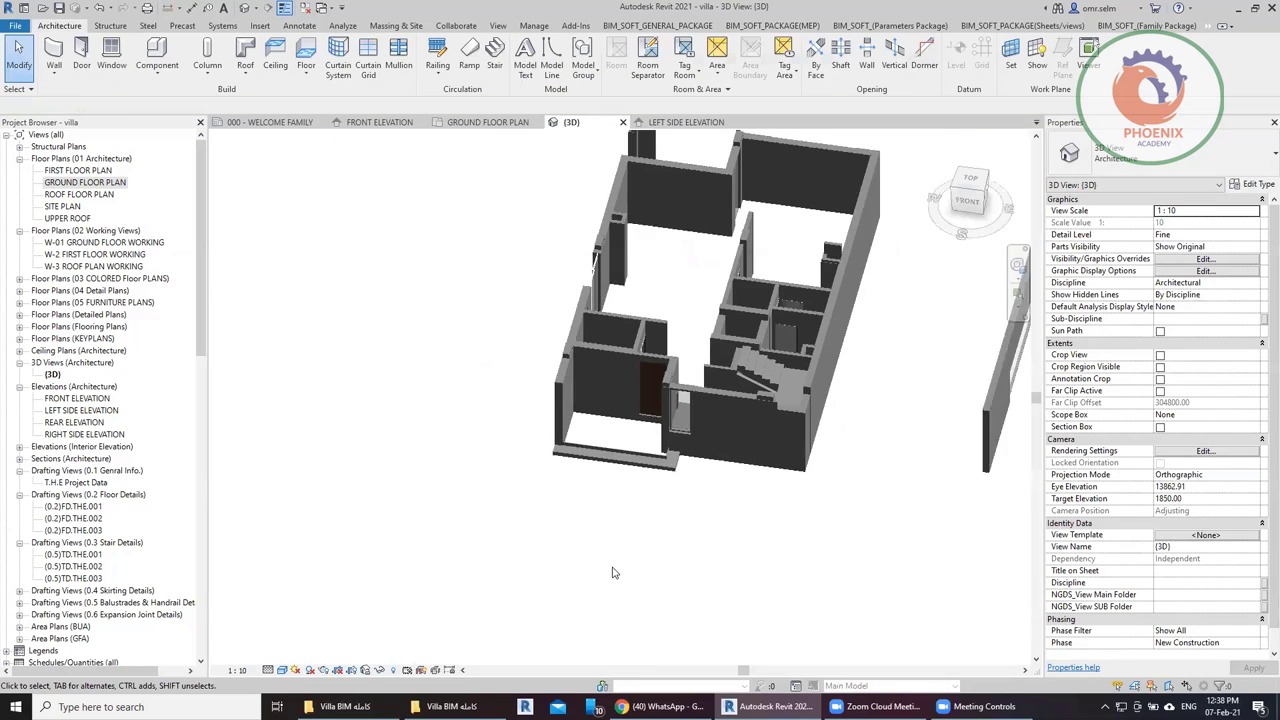
# Delete the wall standing in front of the curtain-wall door.
pyautogui.moveTo(569, 327)
pyautogui.keyDown('shift'); pyautogui.mouseDown(button='middle')
pyautogui.moveTo(709, 503)
pyautogui.moveTo(840, 406)
pyautogui.moveTo(820, 449)
pyautogui.mouseUp(button='middle'); pyautogui.keyUp('shift')
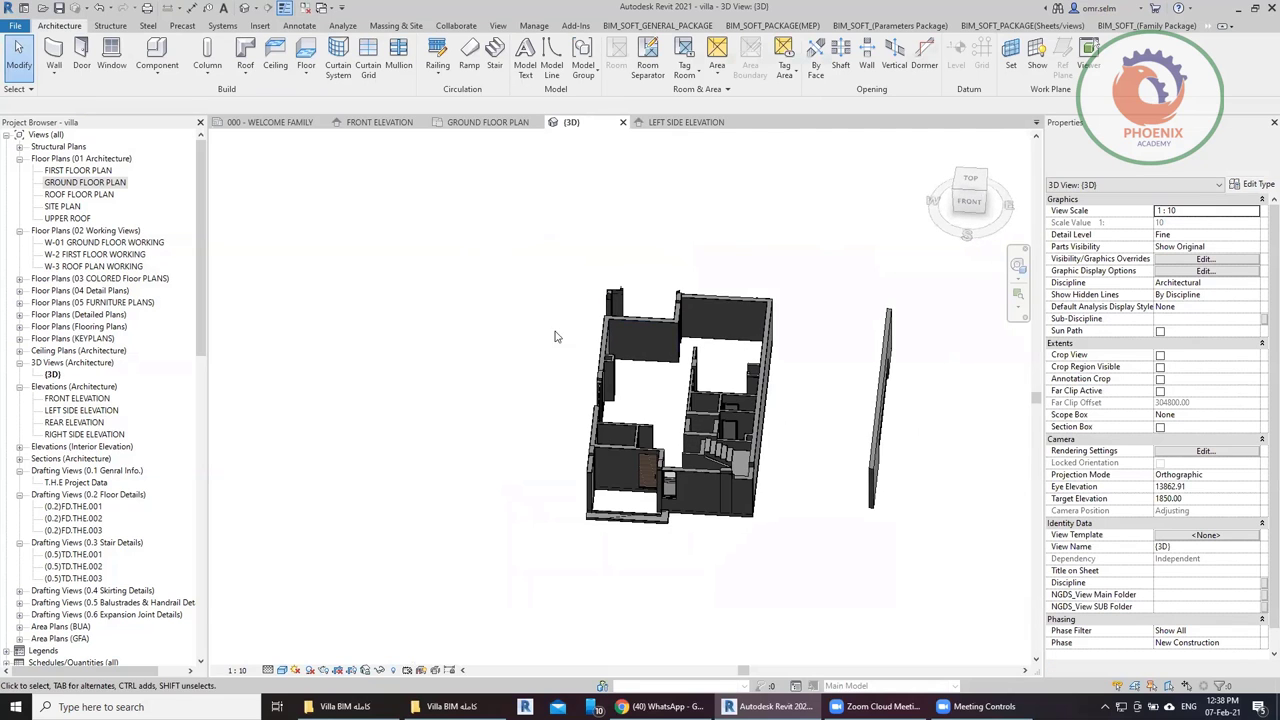
pyautogui.scroll(2, 672, 505)
pyautogui.scroll(2, 672, 505)
pyautogui.scroll(1, 685, 497)
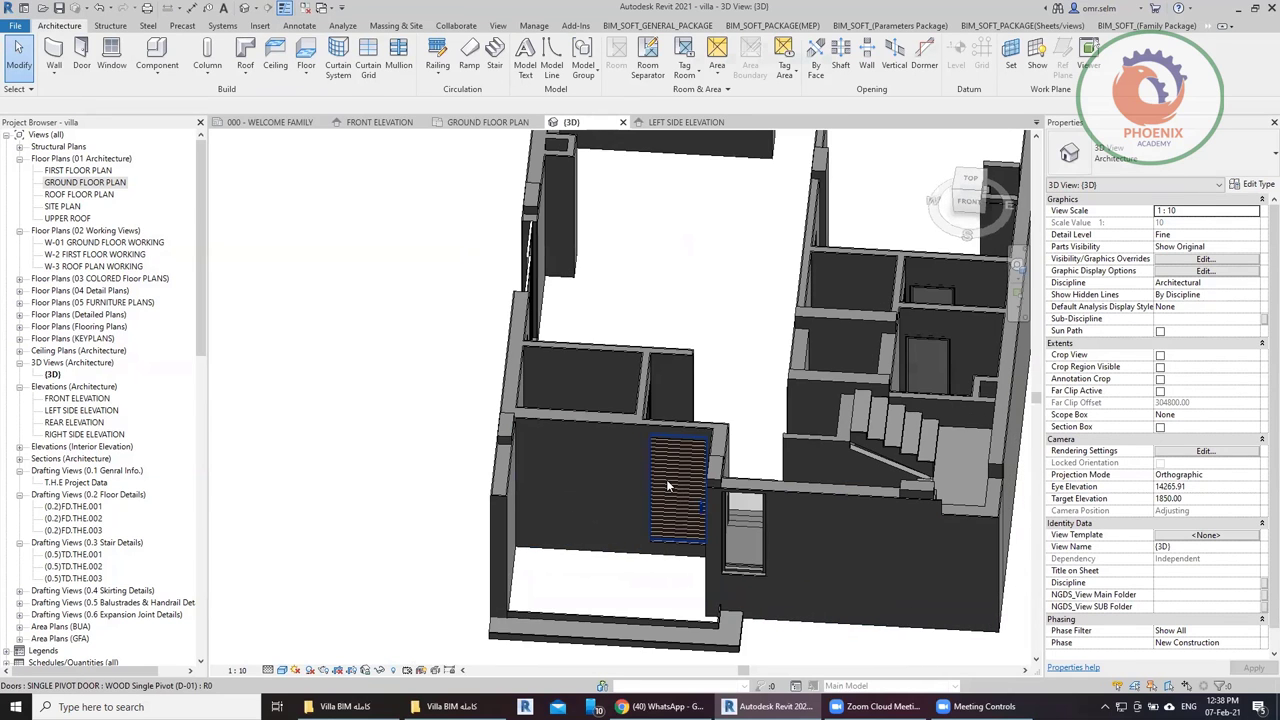
pyautogui.scroll(-3, 666, 479)
pyautogui.scroll(-2, 666, 479)
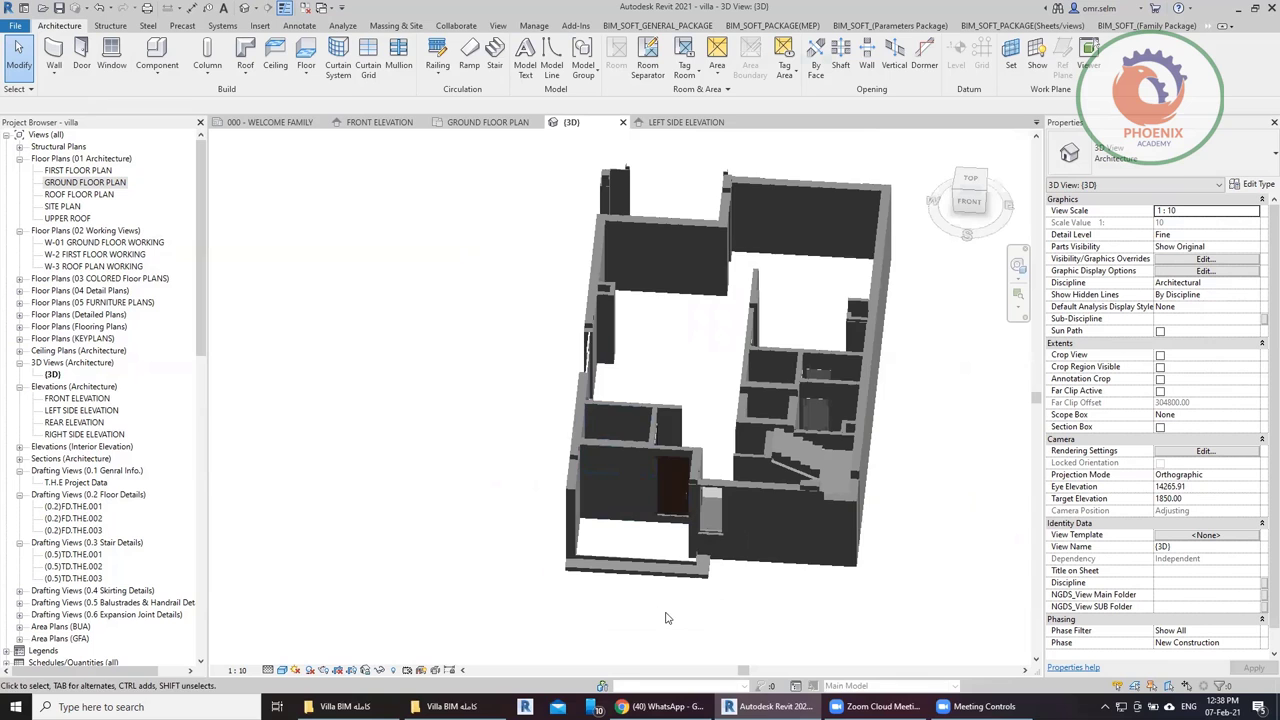
pyautogui.click(636, 558)
pyautogui.press('Delete')
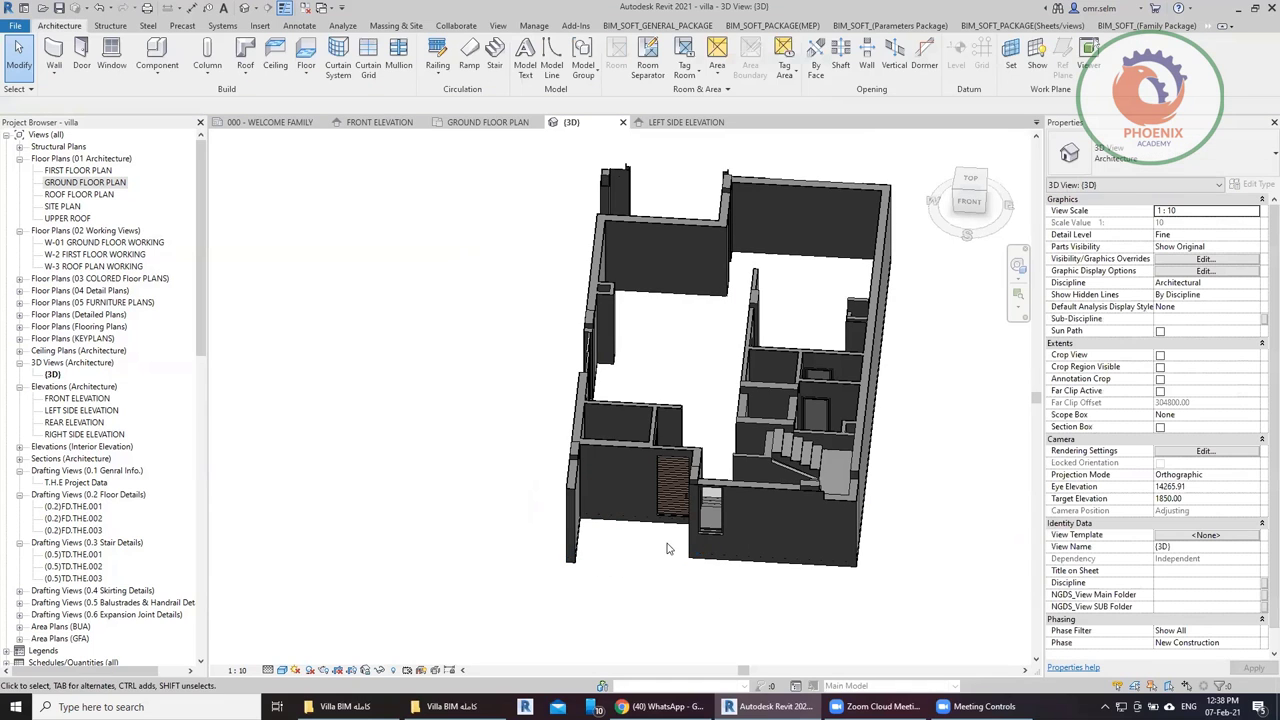
# Orbit to an angled close-up view of the curtain-wall door.
pyautogui.keyDown('shift'); pyautogui.moveTo(762, 502); pyautogui.dragTo(604, 297, button='middle'); pyautogui.keyUp('shift')
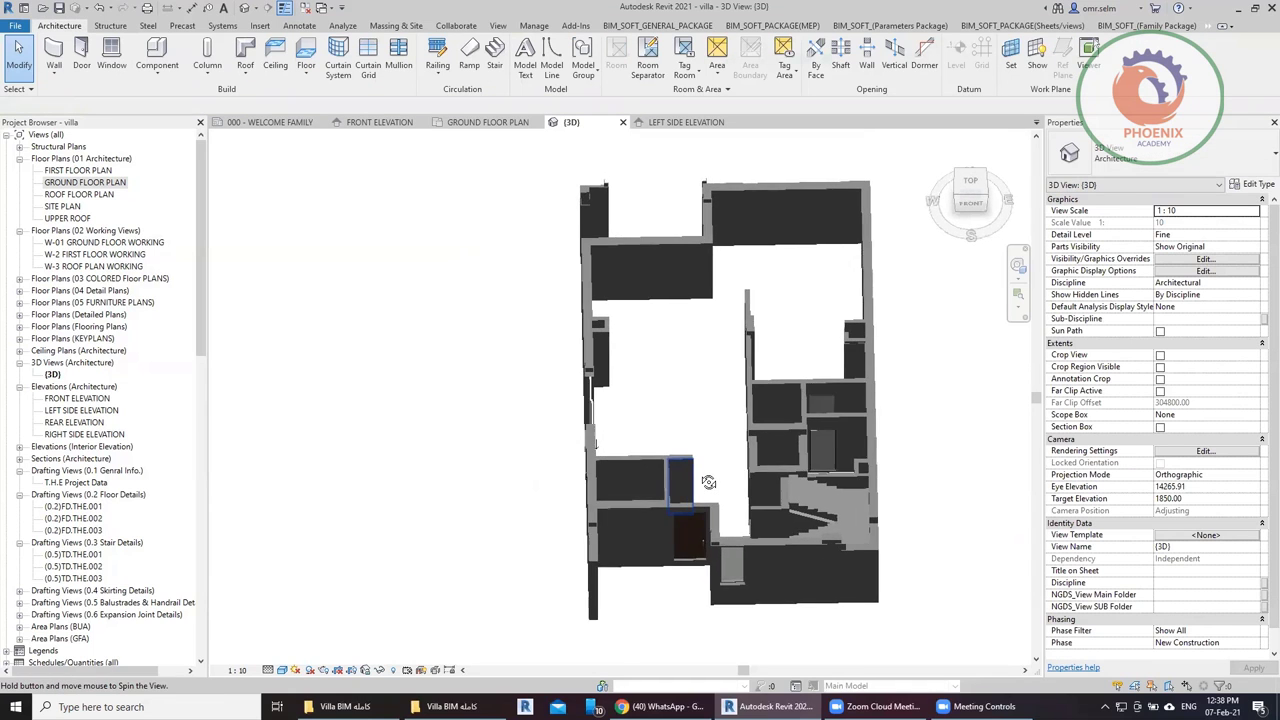
pyautogui.scroll(2, 677, 206)
pyautogui.moveTo(700, 363)
pyautogui.keyDown('shift'); pyautogui.mouseDown(button='middle')
pyautogui.moveTo(737, 434)
pyautogui.moveTo(727, 463)
pyautogui.mouseUp(button='middle'); pyautogui.keyUp('shift')
pyautogui.scroll(2, 727, 463)
pyautogui.click(742, 370)
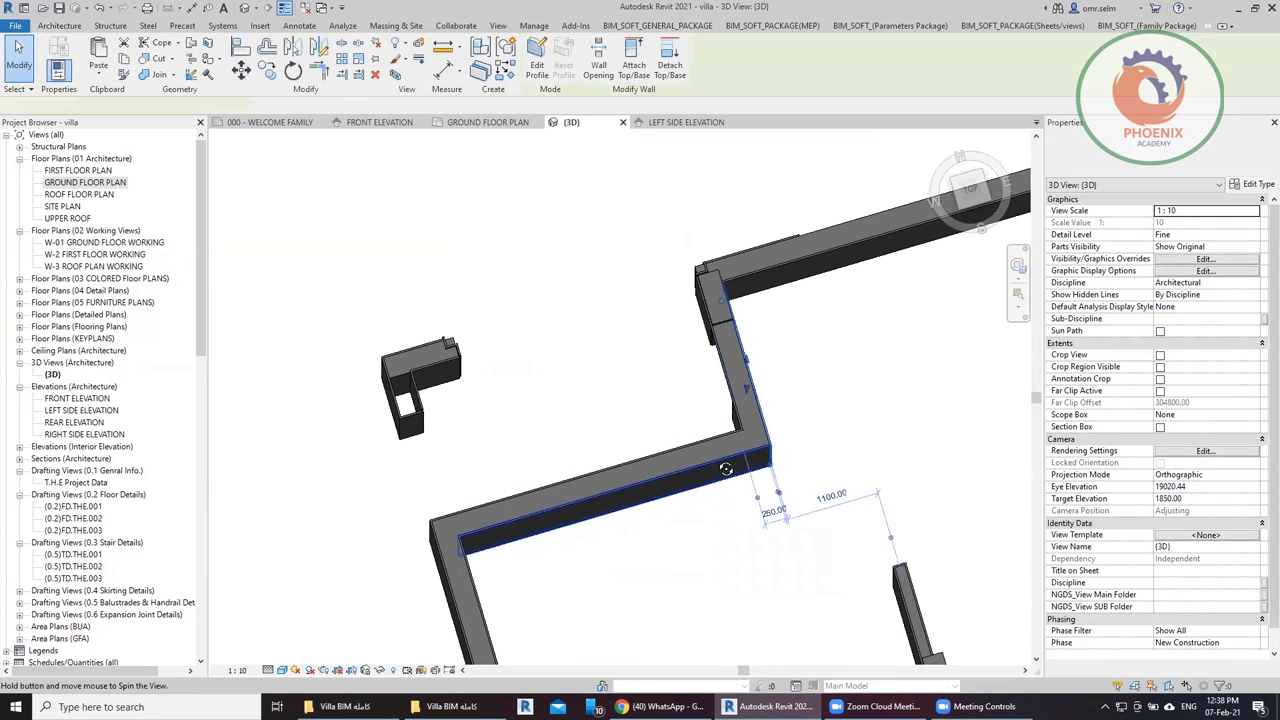
pyautogui.moveTo(742, 370)
pyautogui.keyDown('shift'); pyautogui.mouseDown(button='middle')
pyautogui.moveTo(835, 338)
pyautogui.moveTo(700, 380)
pyautogui.moveTo(317, 397)
pyautogui.mouseUp(button='middle'); pyautogui.keyUp('shift')
pyautogui.click(660, 375)
pyautogui.click(320, 402)
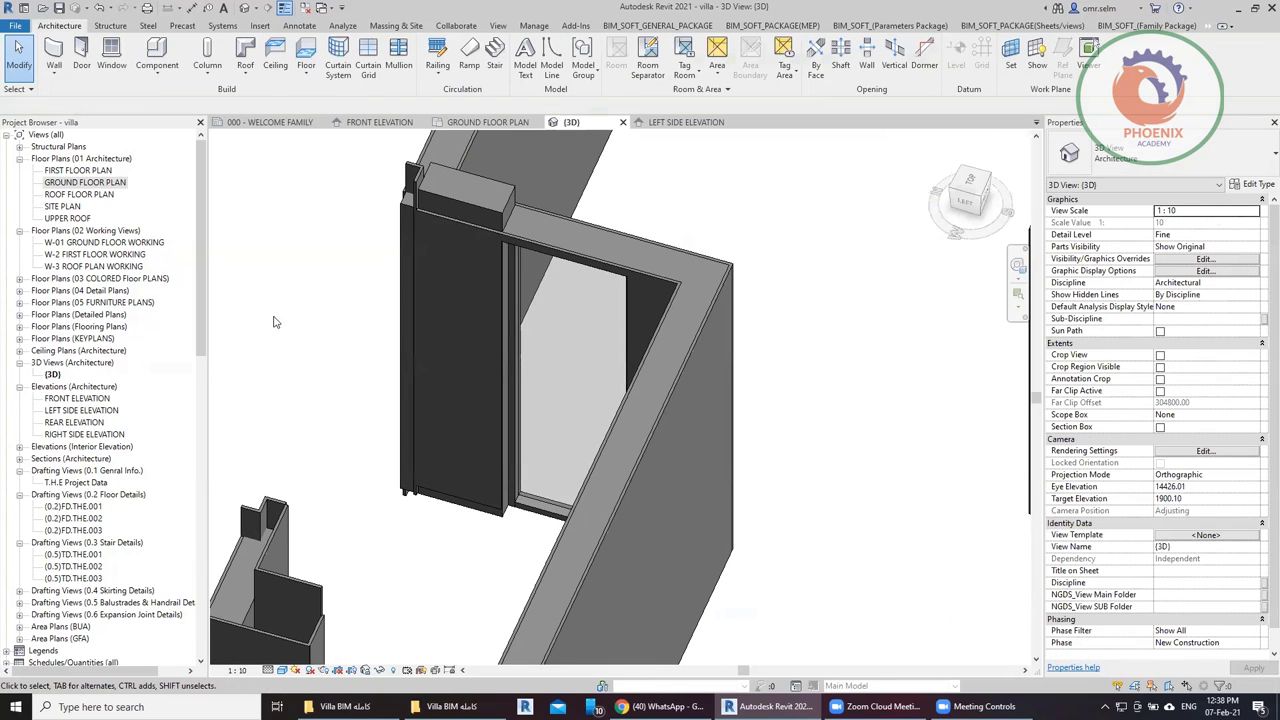
# Add a horizontal curtain grid across the door, plus single-segment and all-except-picked lines in its upper panel.
pyautogui.click(368, 60)
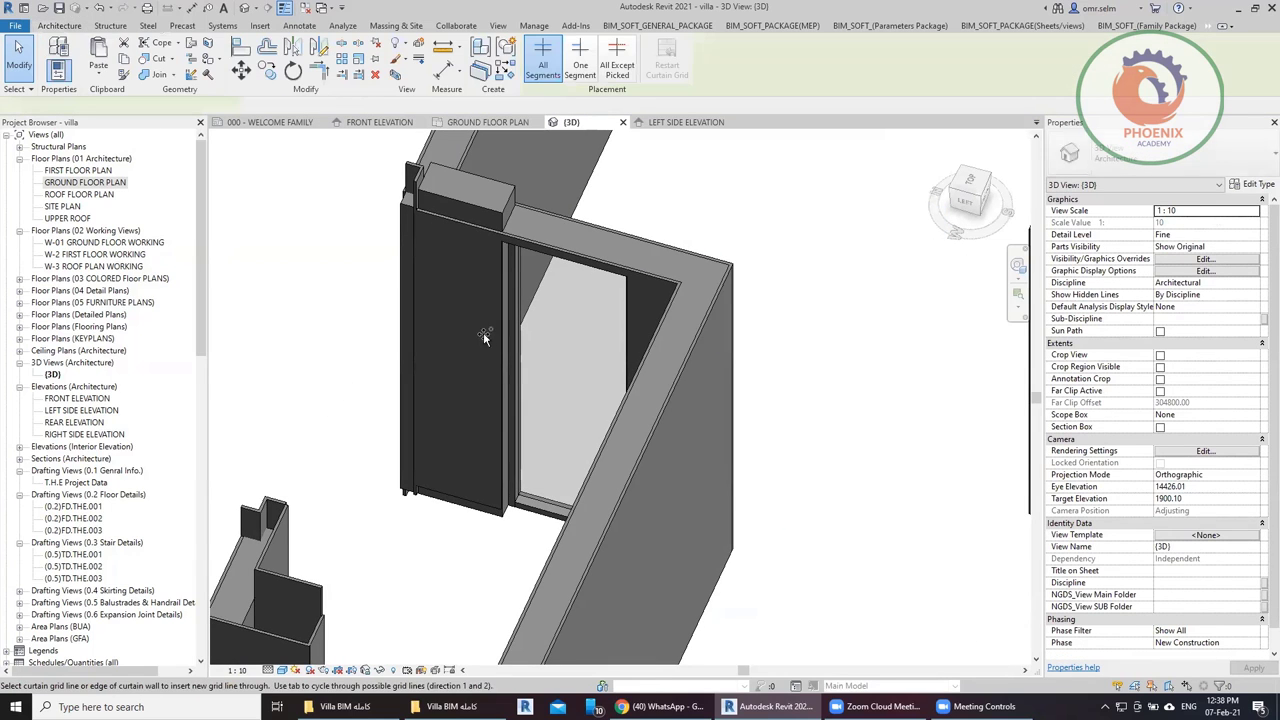
pyautogui.click(516, 341)
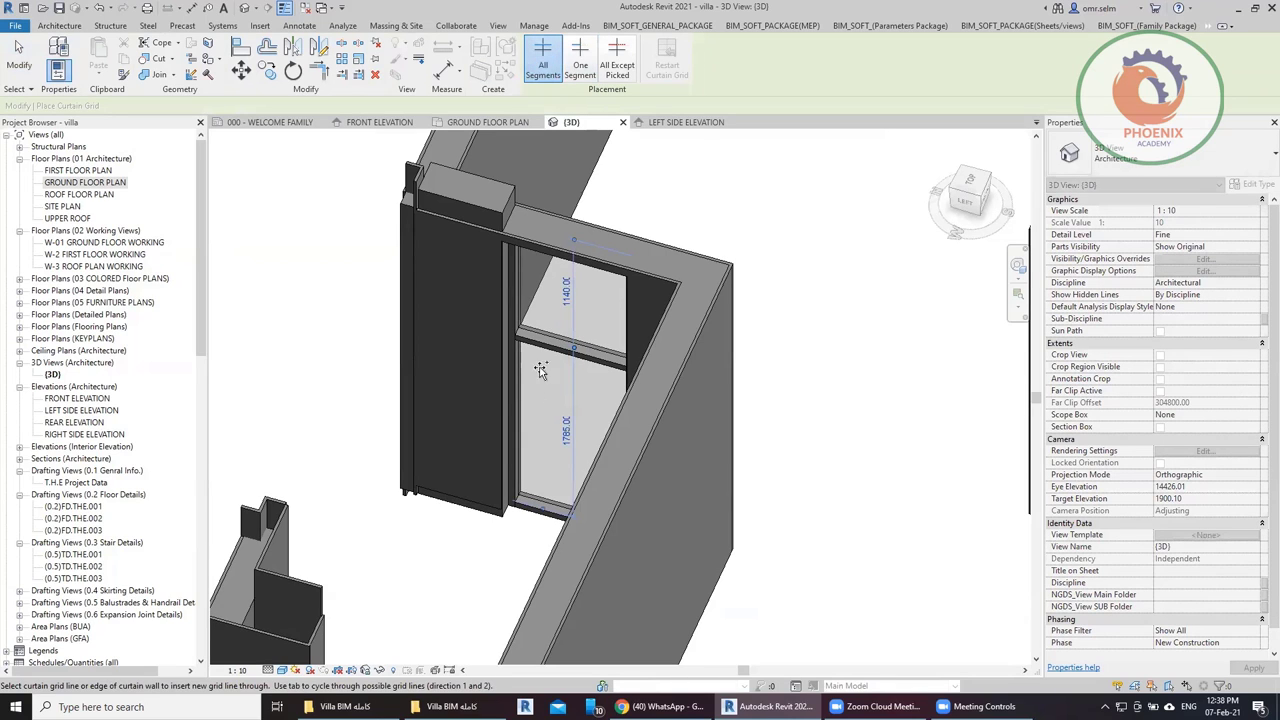
pyautogui.click(580, 60)
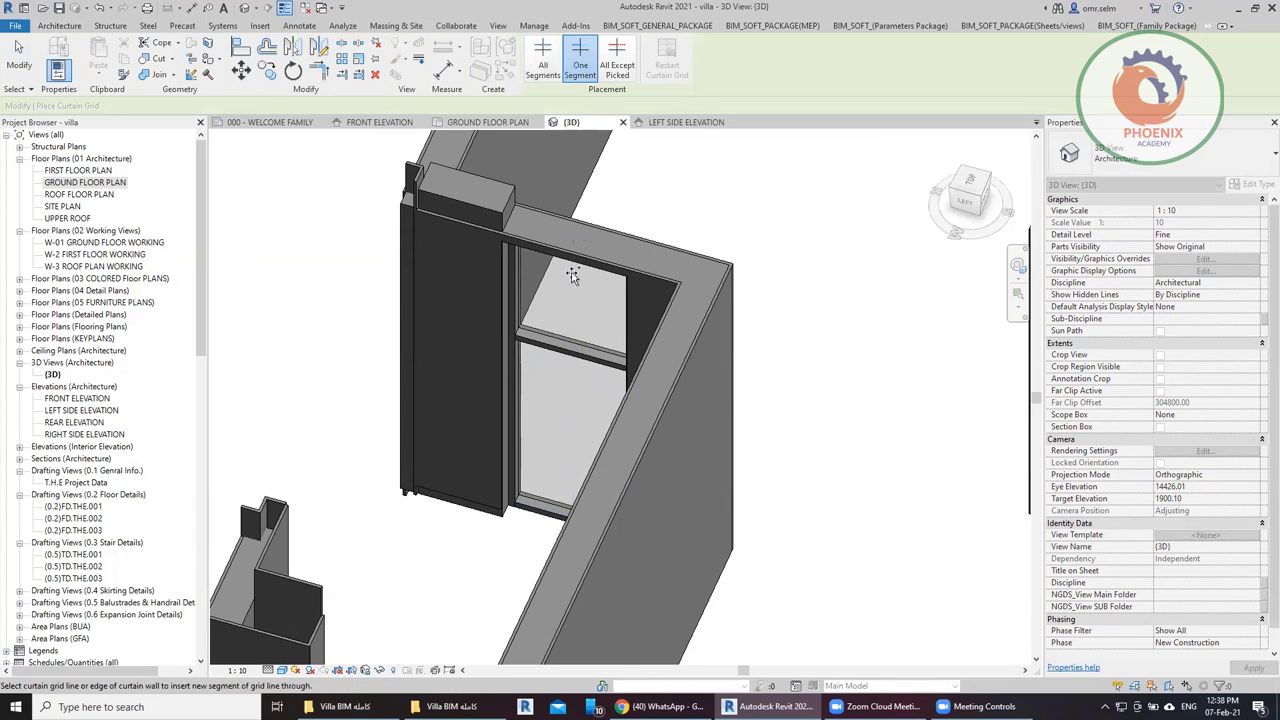
pyautogui.click(565, 332)
pyautogui.click(617, 60)
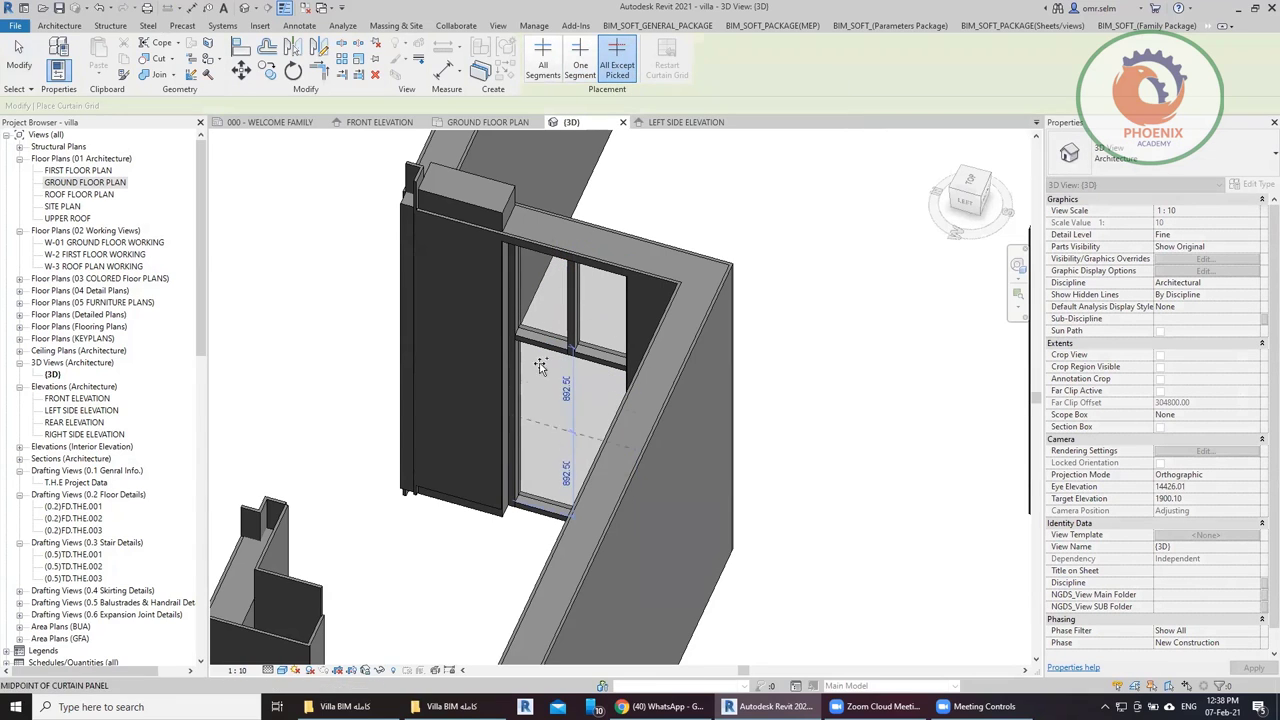
pyautogui.click(537, 291)
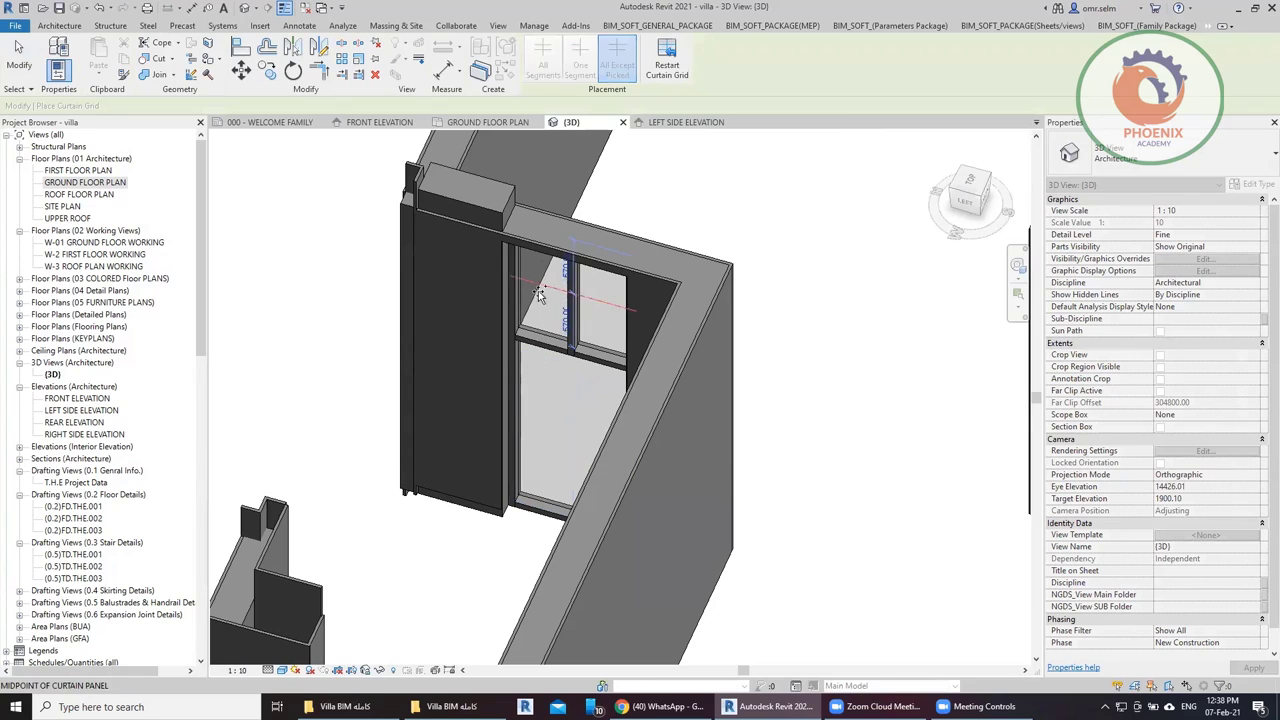
pyautogui.click(611, 305)
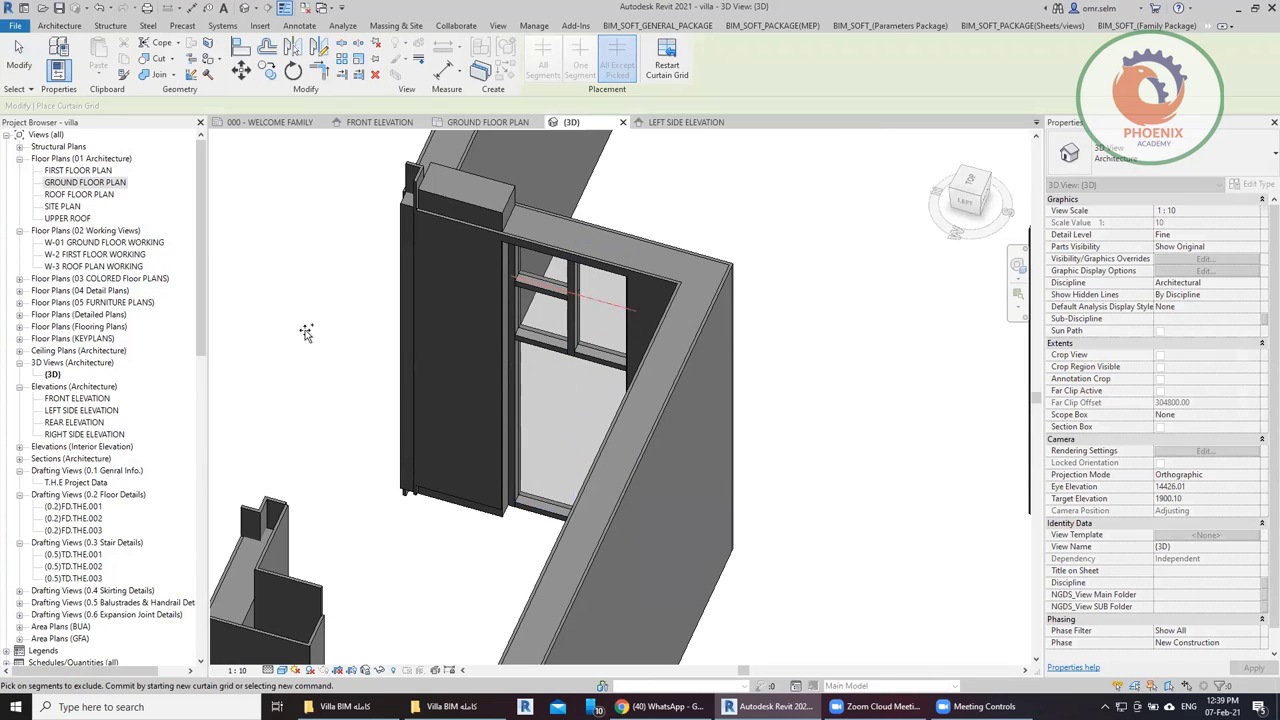
pyautogui.press('Escape')
pyautogui.scroll(-2, 305, 335)
pyautogui.scroll(-2, 300, 338)
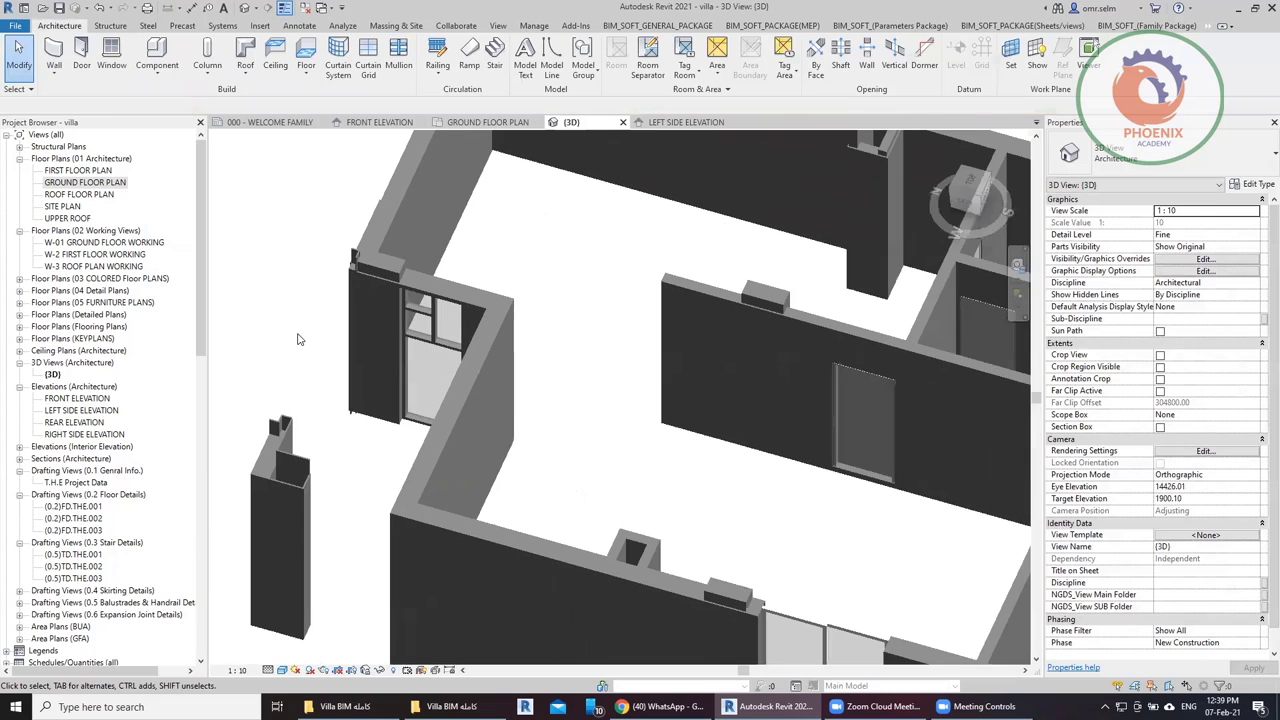
pyautogui.scroll(-1, 297, 339)
pyautogui.scroll(-2, 441, 343)
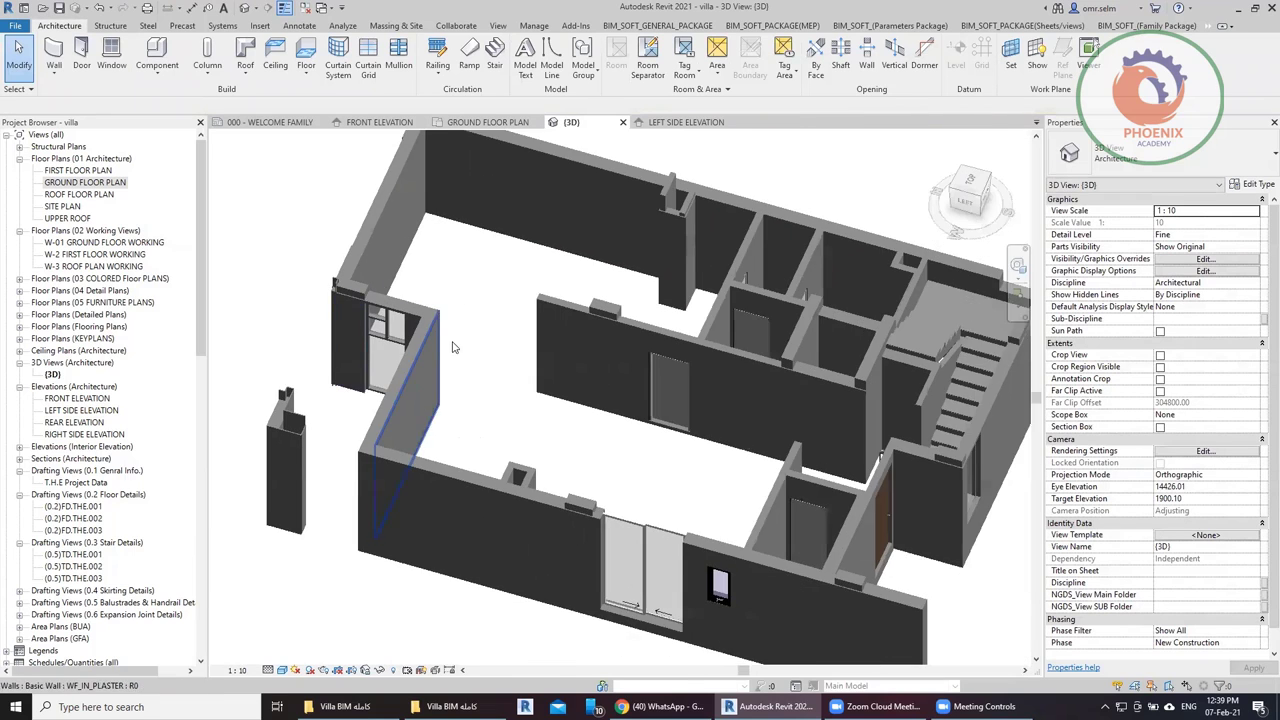
pyautogui.scroll(3, 443, 343)
pyautogui.scroll(1, 441, 346)
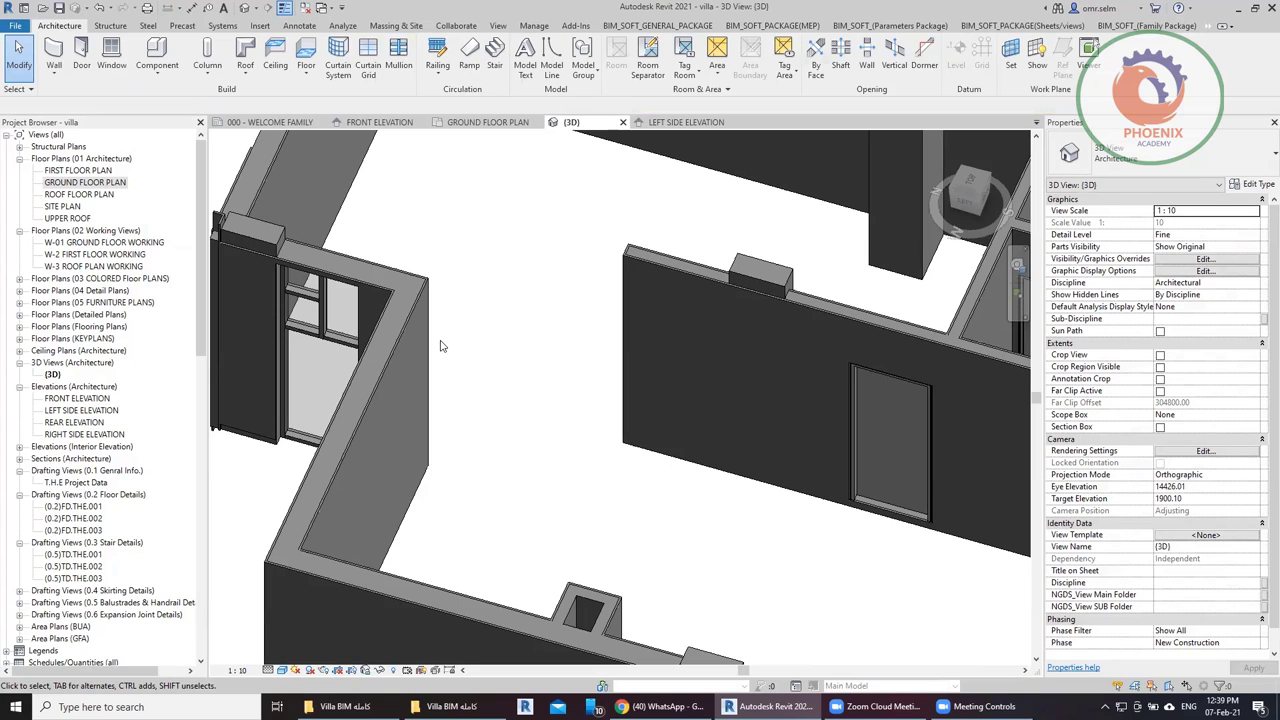
pyautogui.scroll(-2, 291, 383)
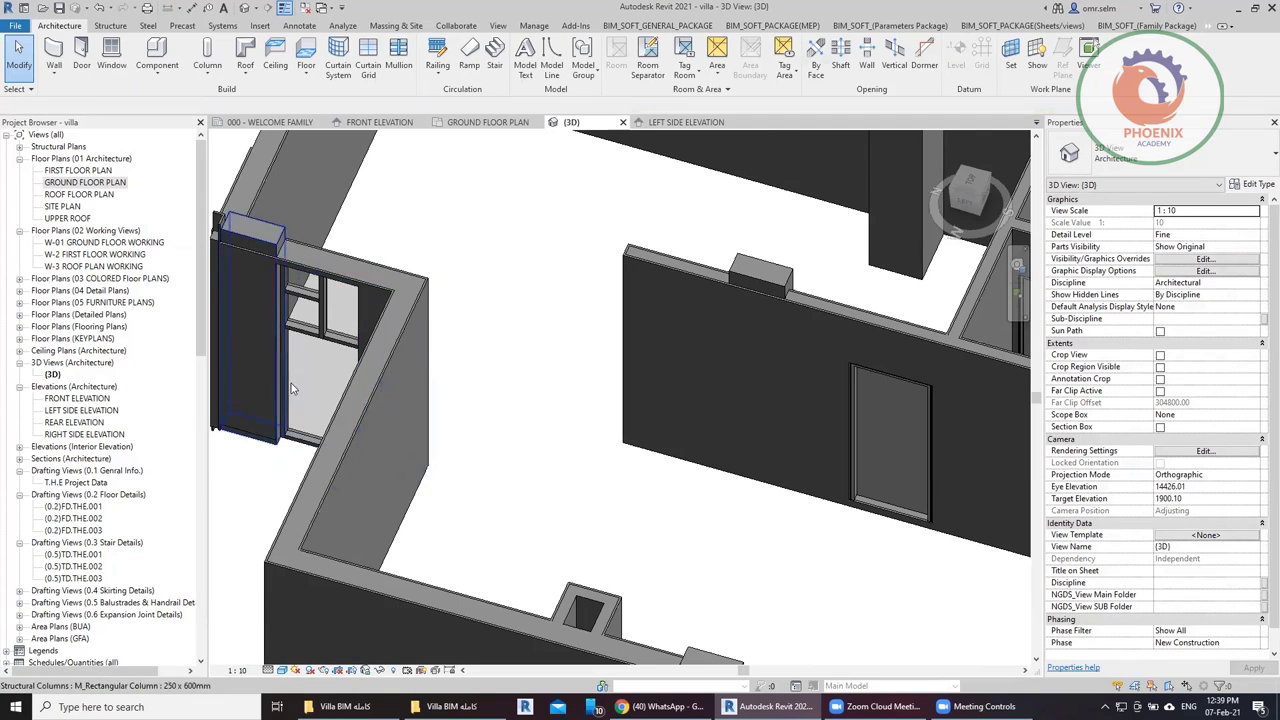
pyautogui.scroll(3, 291, 383)
pyautogui.scroll(1, 458, 419)
pyautogui.click(458, 419)
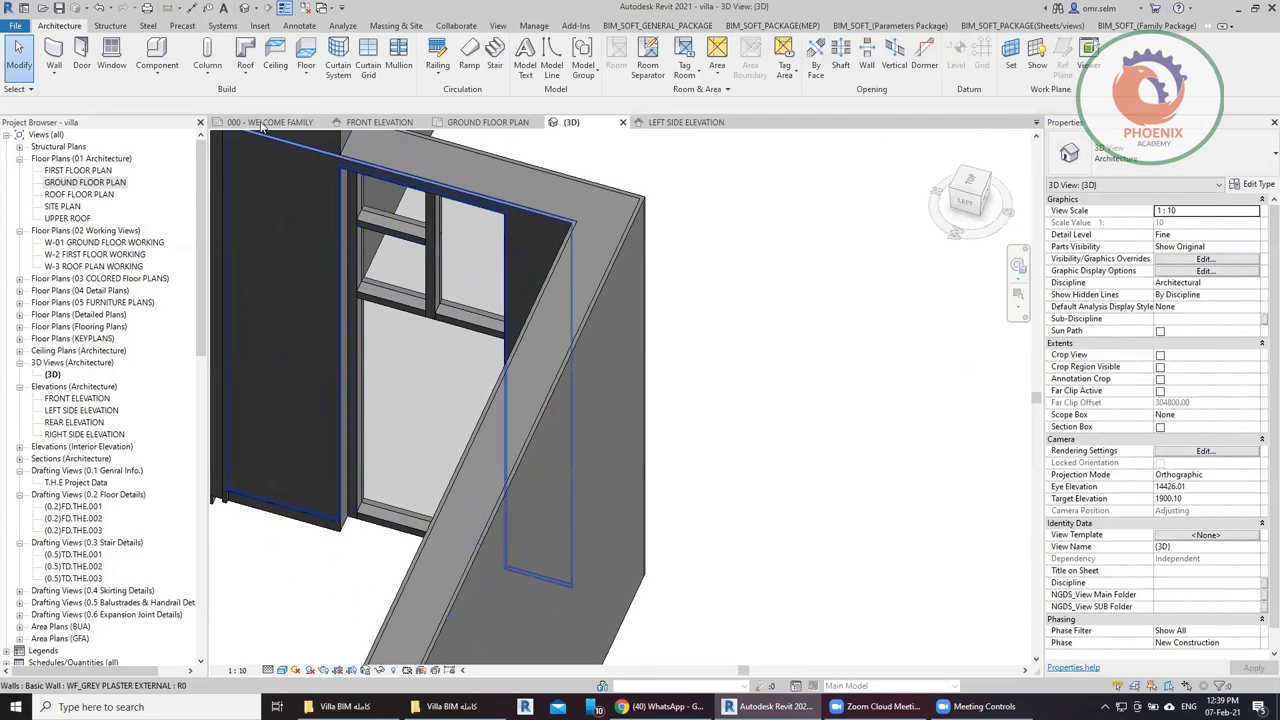
pyautogui.click(392, 72)
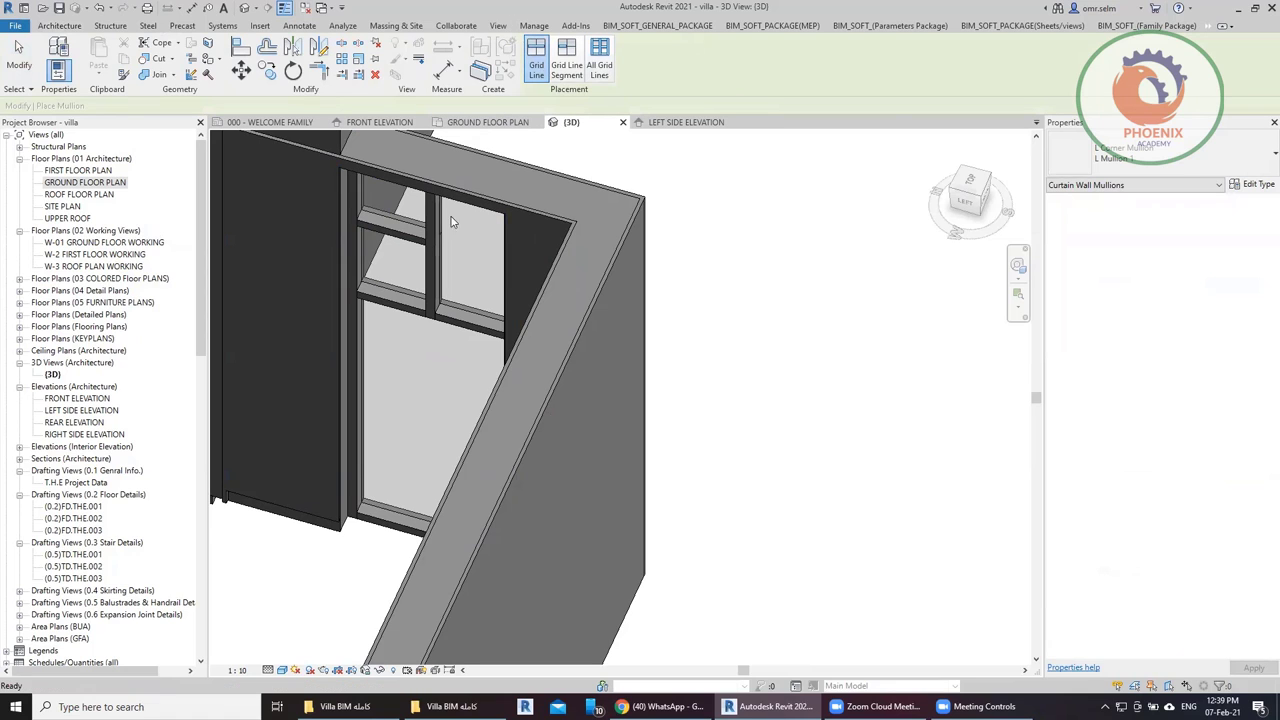
pyautogui.press('Escape')
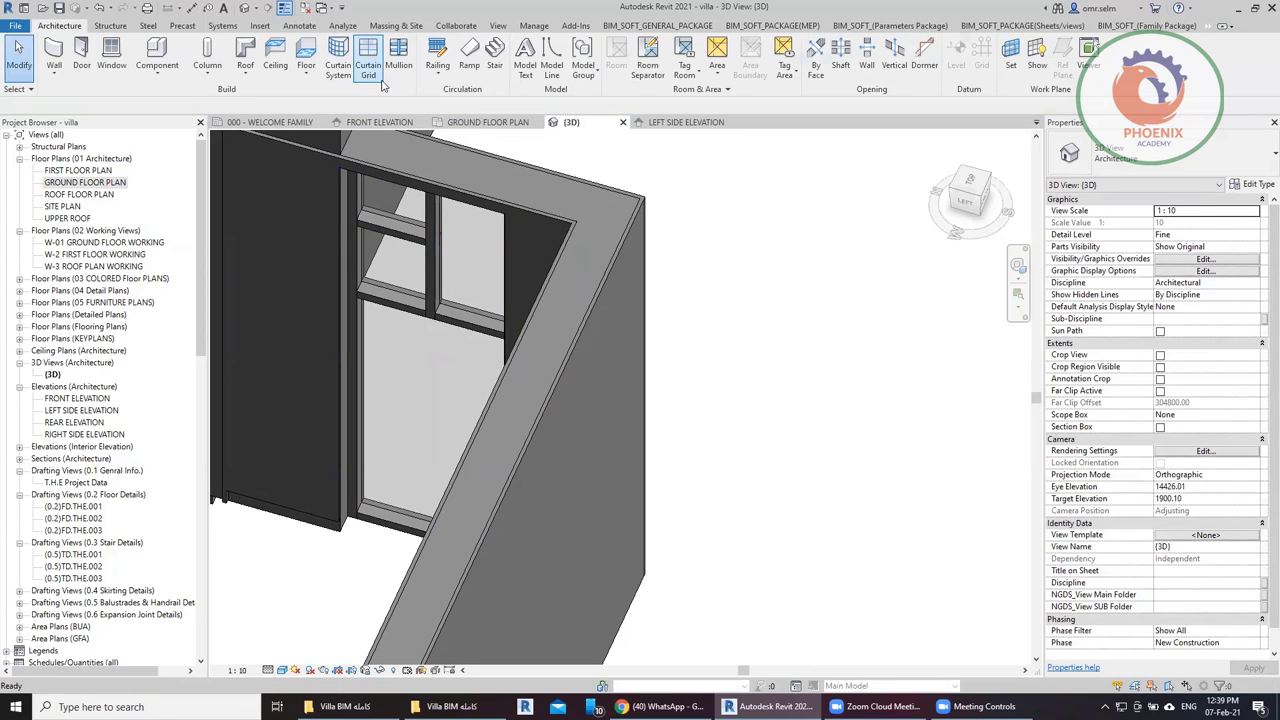
# Add horizontal and vertical curtain grid lines across the panels, including a one-segment split.
pyautogui.click(368, 66)
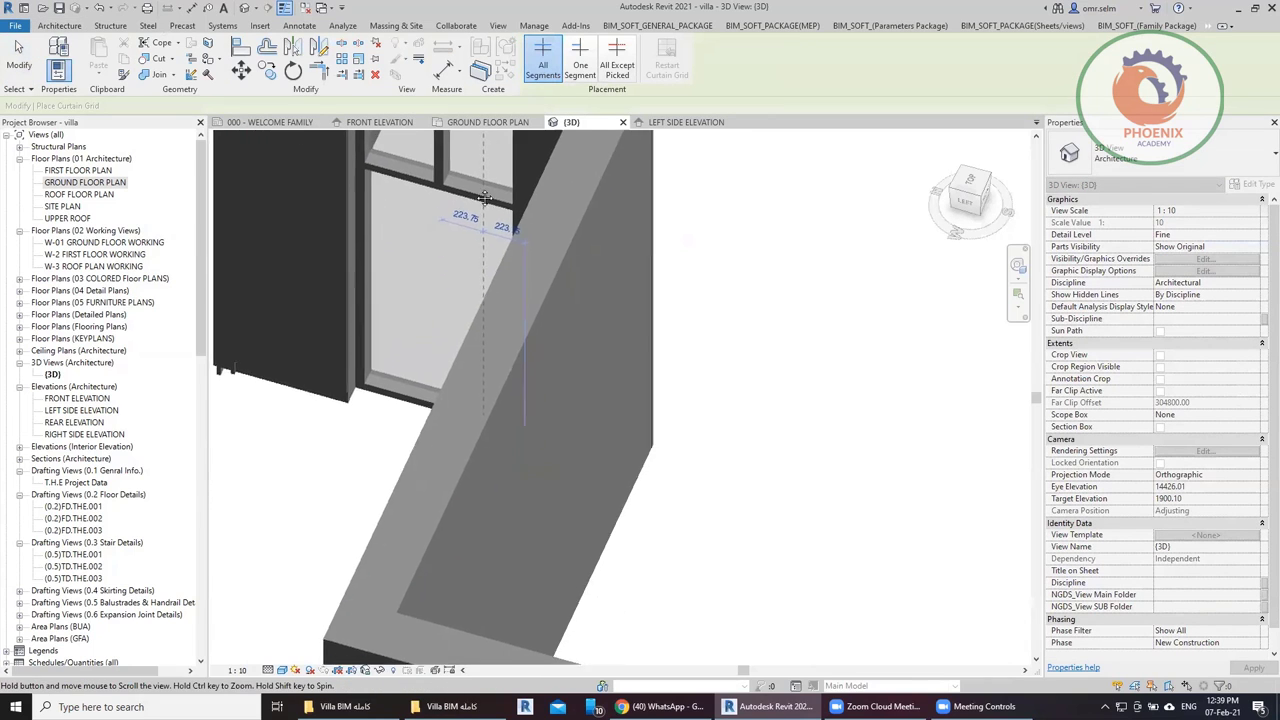
pyautogui.moveTo(476, 314); pyautogui.dragTo(472, 264, button='middle')
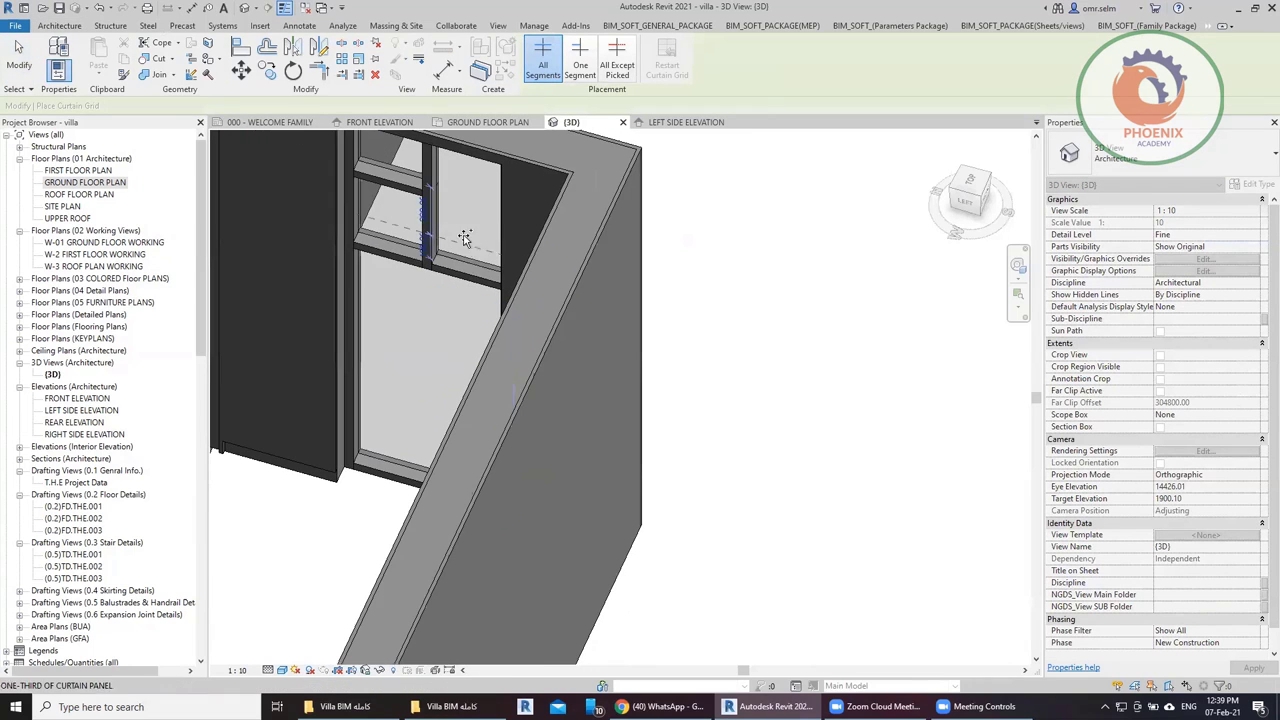
pyautogui.click(472, 318)
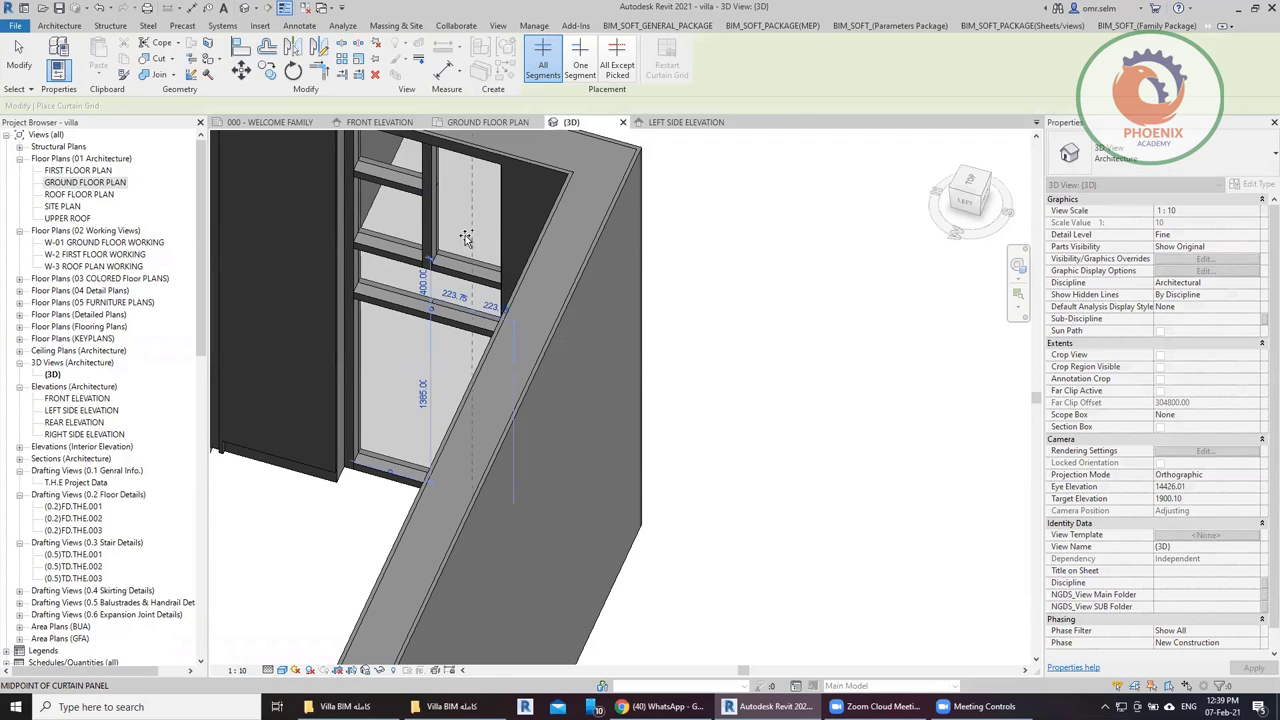
pyautogui.click(468, 228)
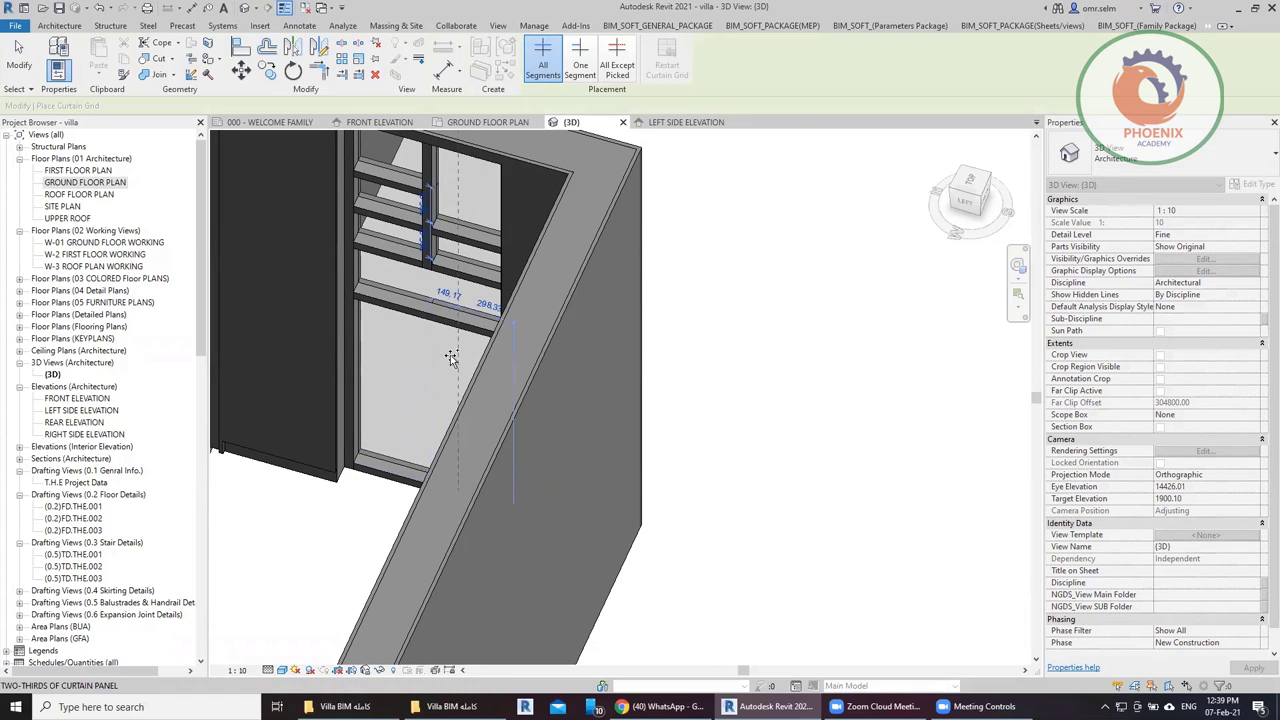
pyautogui.click(460, 352)
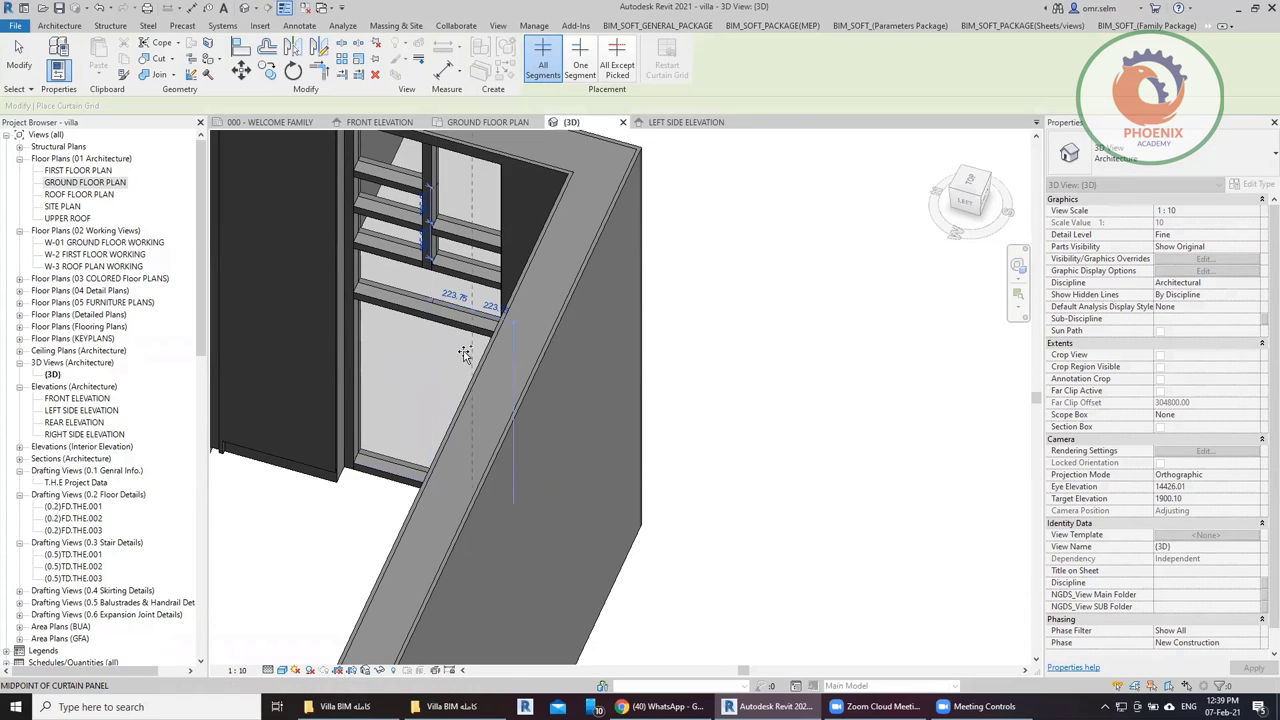
pyautogui.click(582, 70)
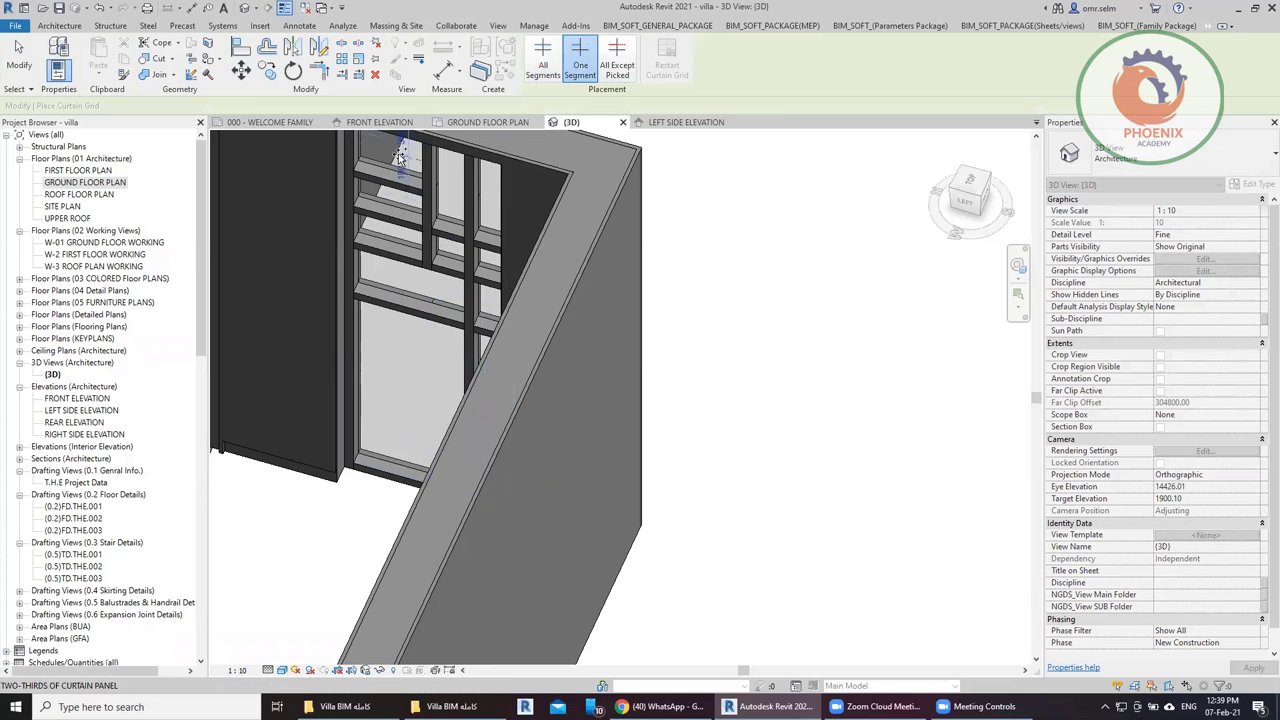
pyautogui.click(378, 276)
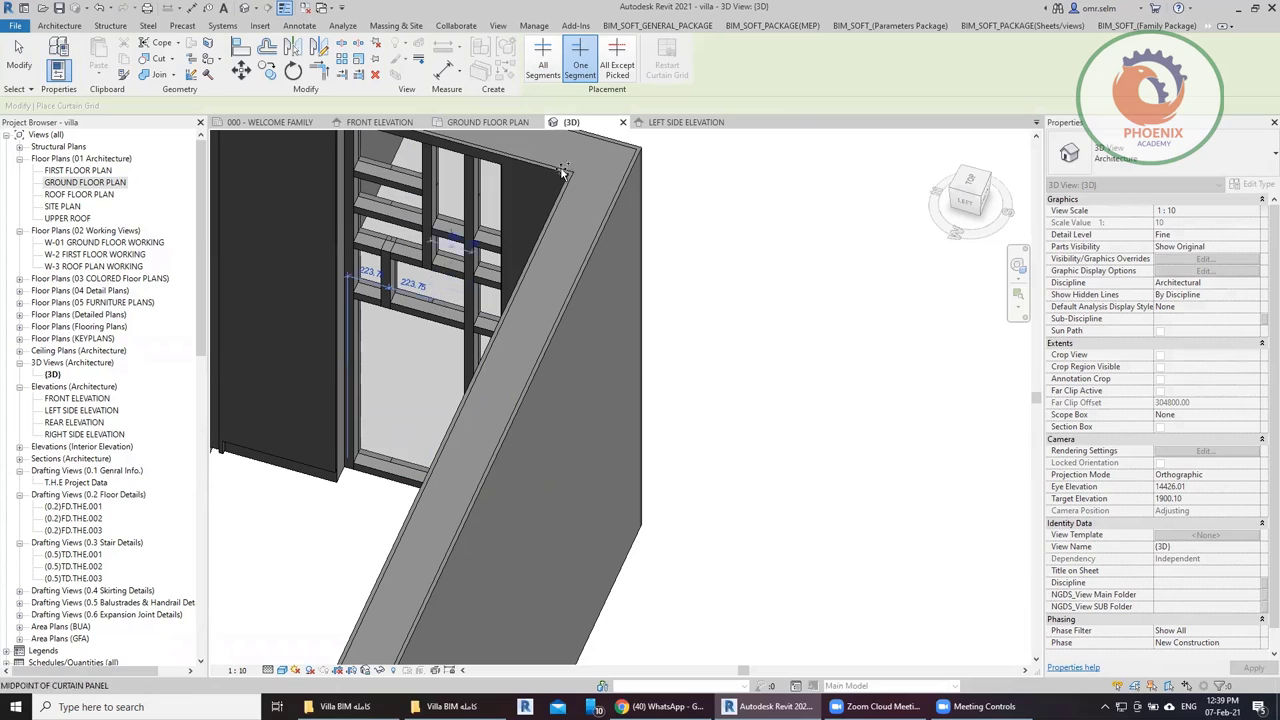
pyautogui.click(617, 68)
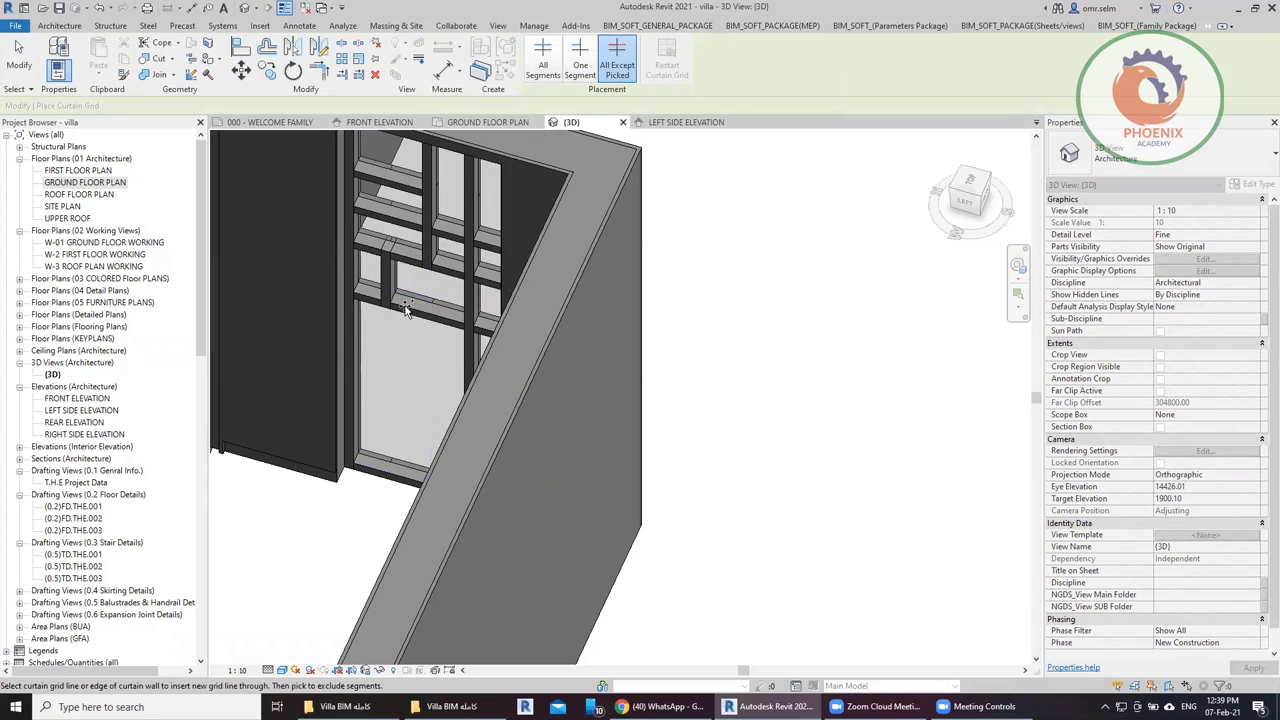
pyautogui.click(402, 315)
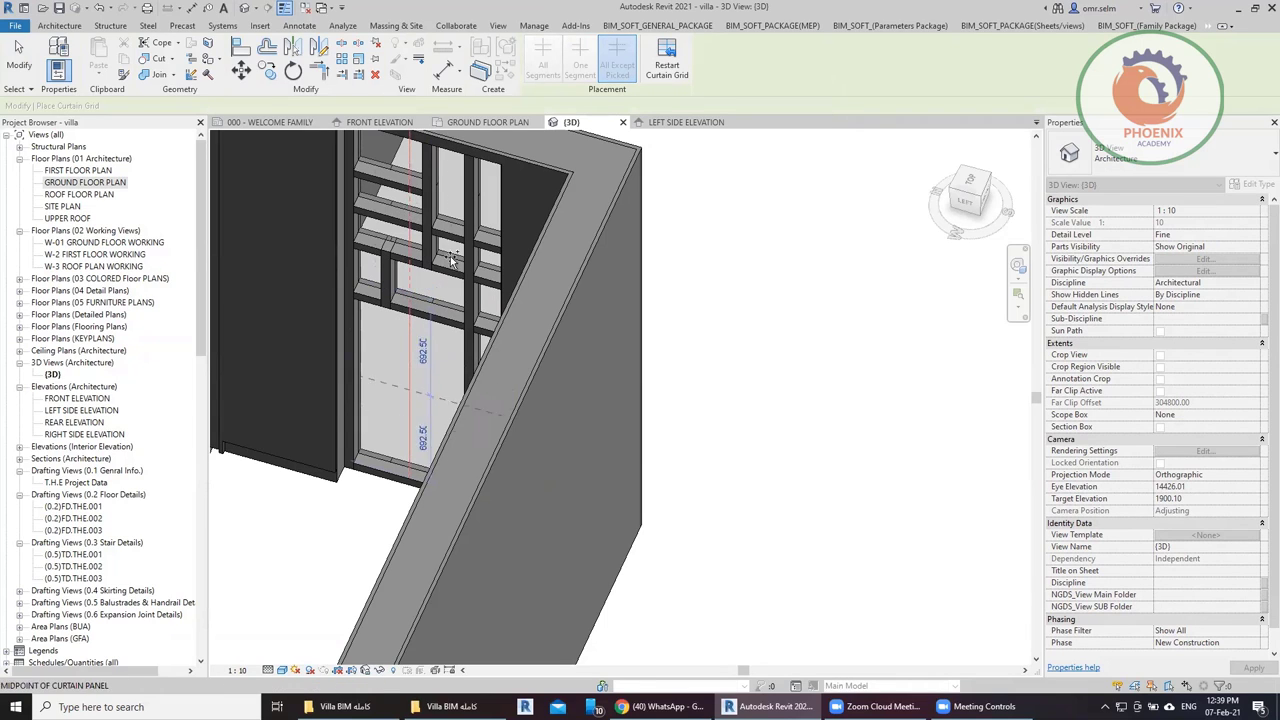
# Place a mullion on the new grid line with MU.
pyautogui.press('m')
pyautogui.press('u')
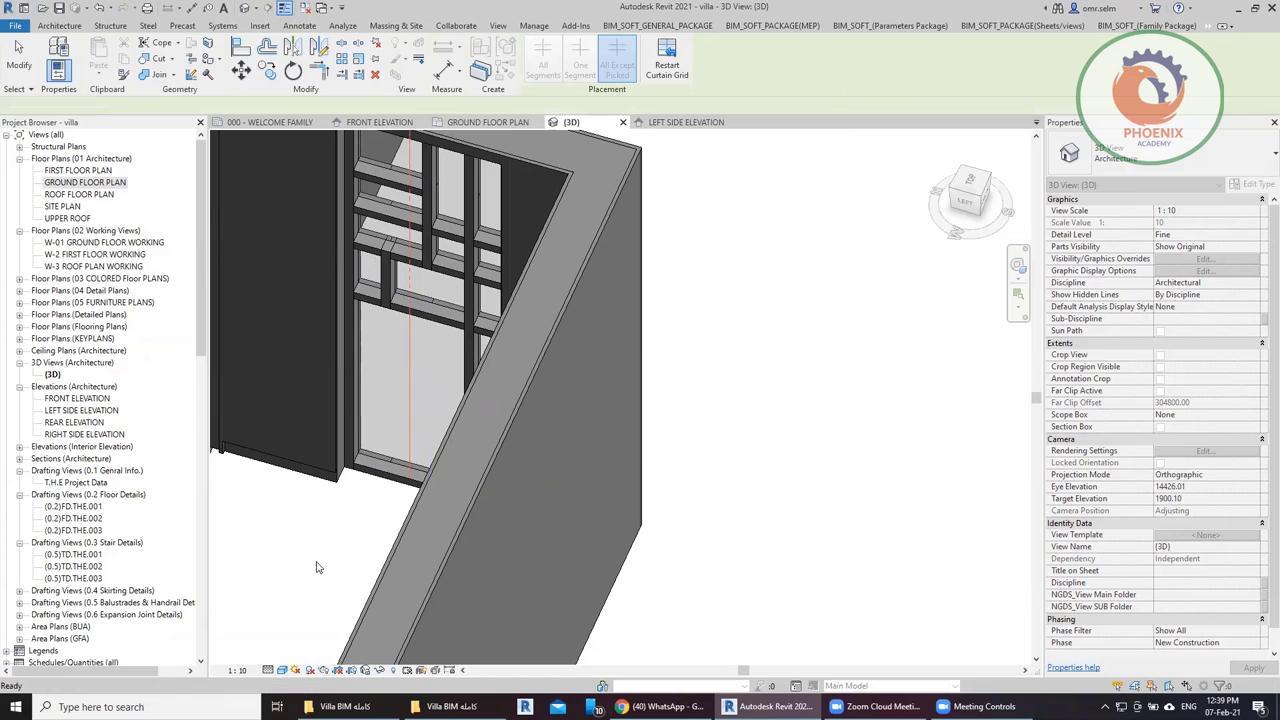
pyautogui.click(379, 367)
pyautogui.press('Escape')
pyautogui.press('Escape')
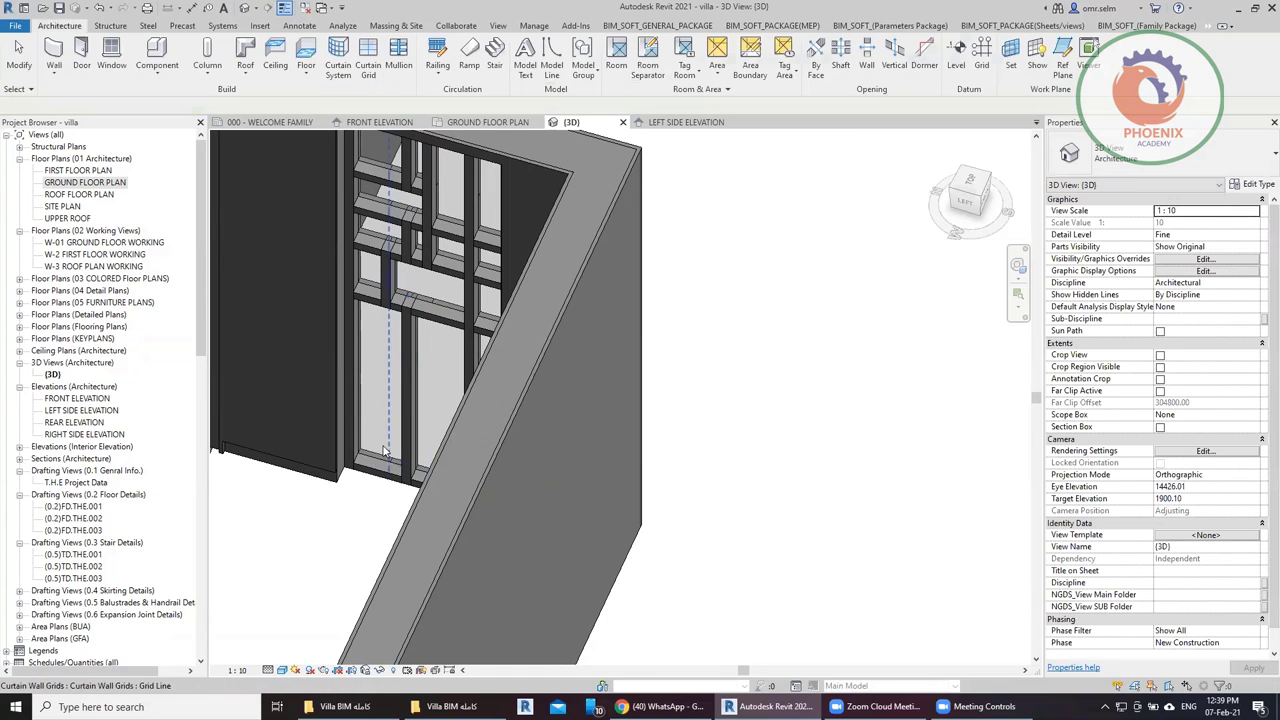
pyautogui.scroll(1, 420, 400)
pyautogui.scroll(2, 451, 434)
pyautogui.scroll(2, 447, 425)
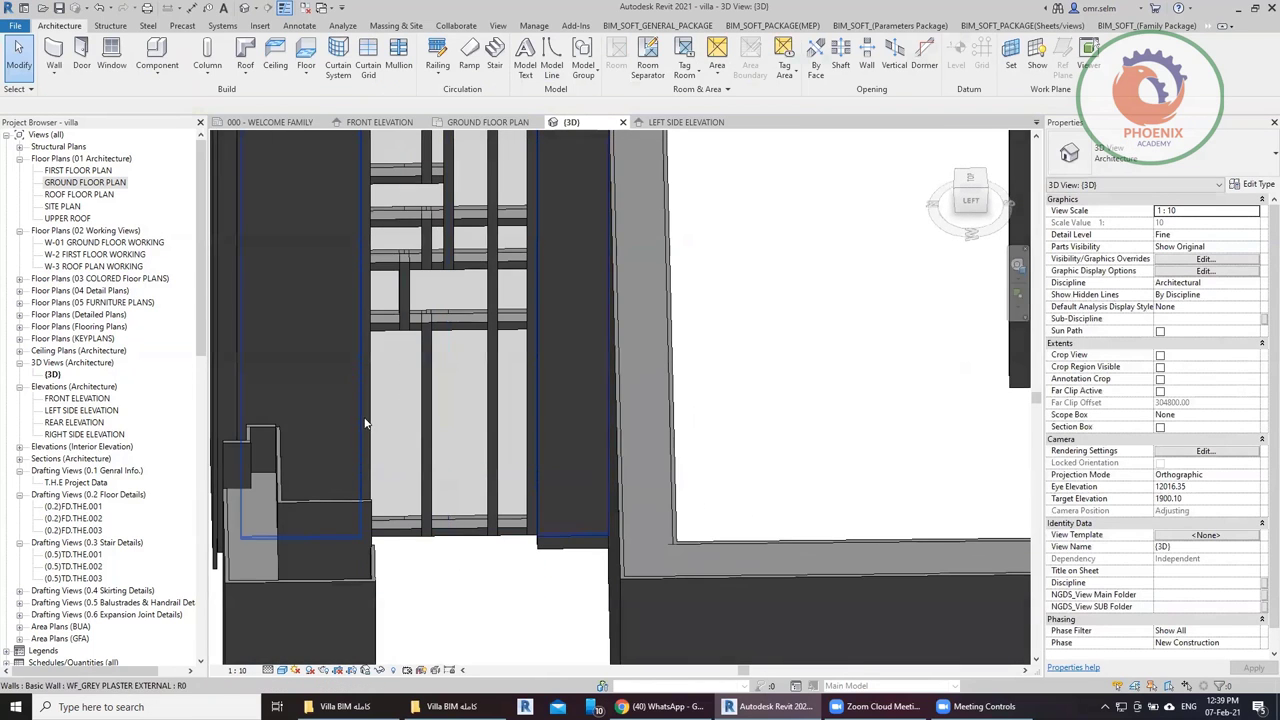
pyautogui.doubleClick(104, 186)
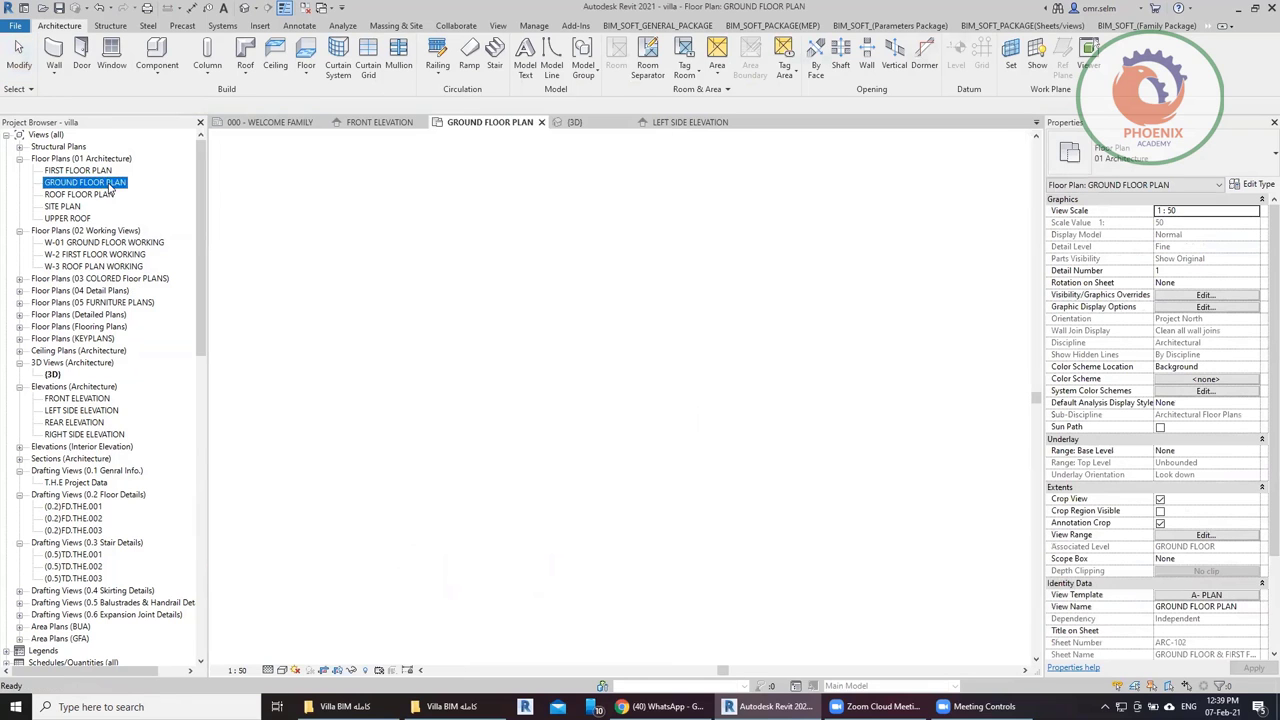
pyautogui.scroll(-2, 494, 414)
pyautogui.scroll(-2, 619, 496)
pyautogui.scroll(1, 619, 496)
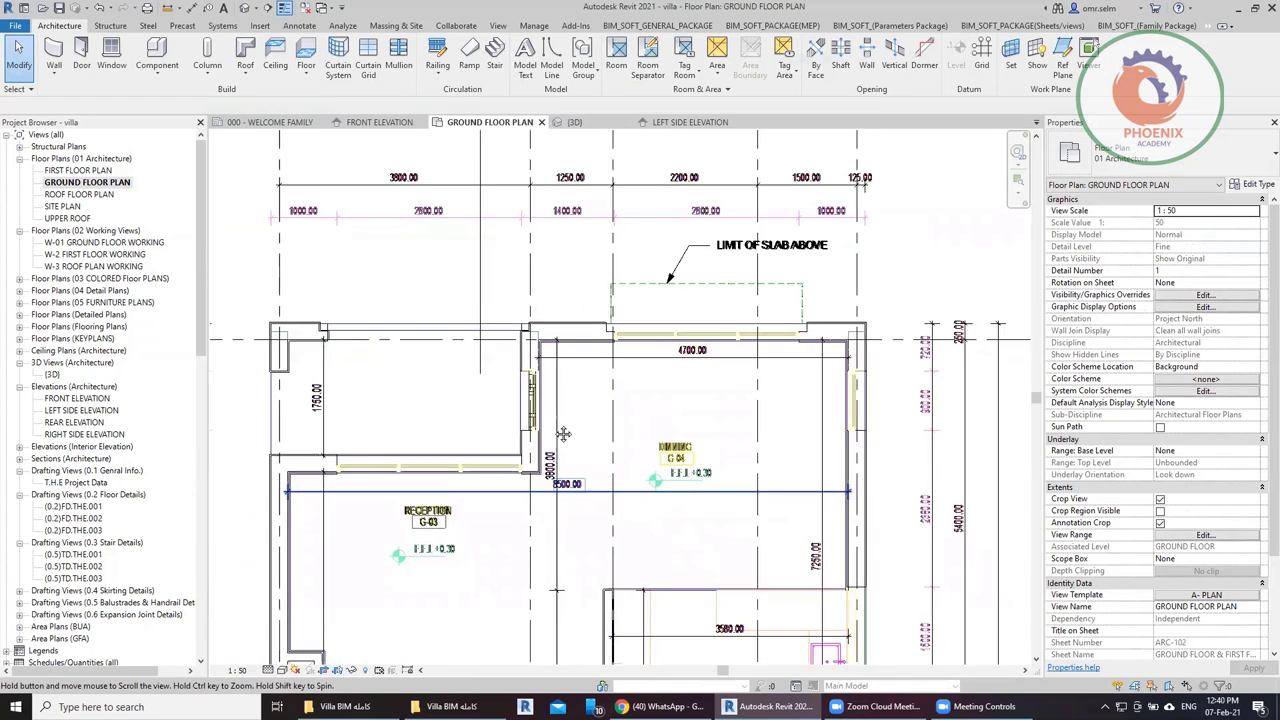
pyautogui.scroll(2, 660, 460)
pyautogui.scroll(1, 730, 384)
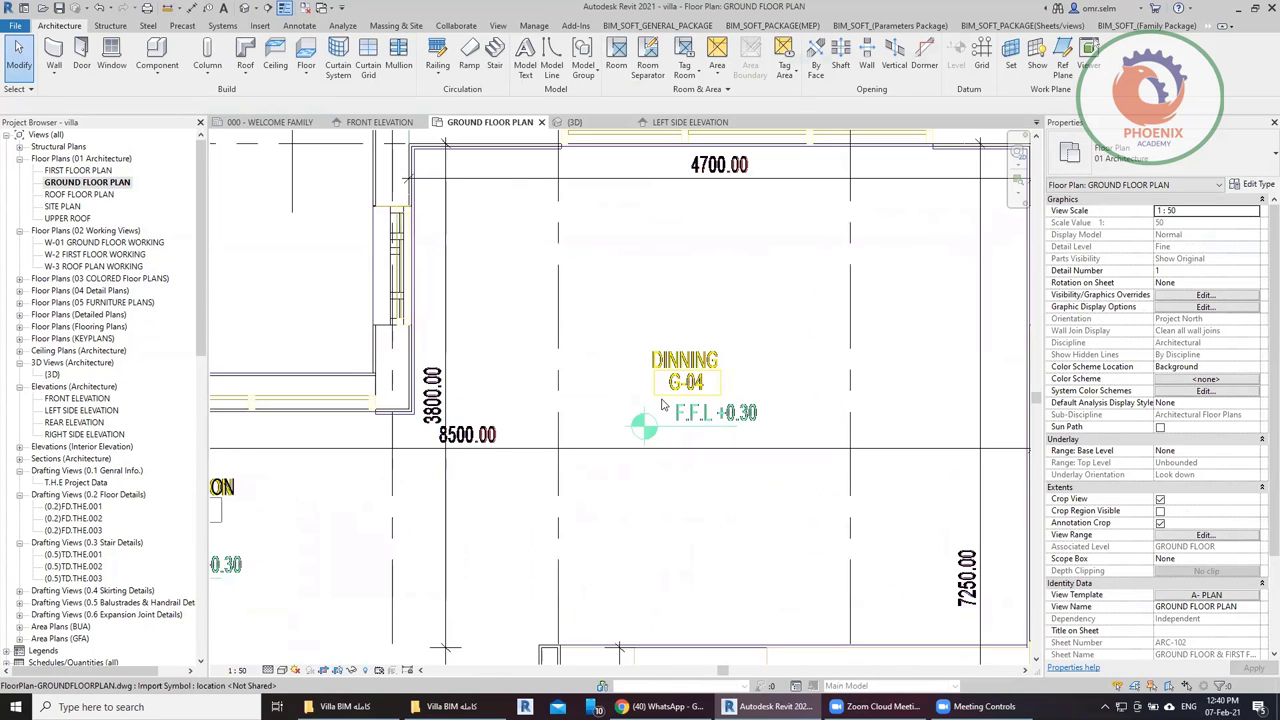
pyautogui.scroll(-1, 660, 405)
pyautogui.scroll(-1, 662, 415)
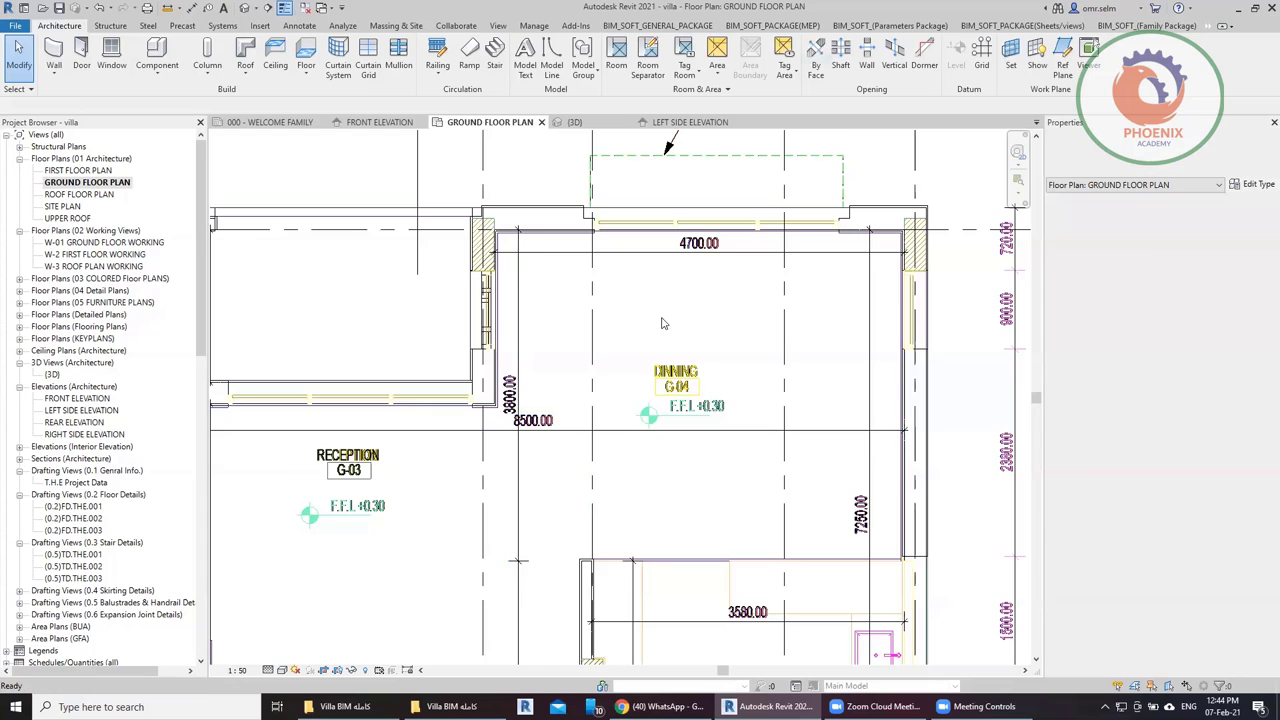
# Open and inspect the Left Side Elevation.
pyautogui.scroll(-2, 661, 323)
pyautogui.scroll(3, 425, 450)
pyautogui.scroll(2, 425, 450)
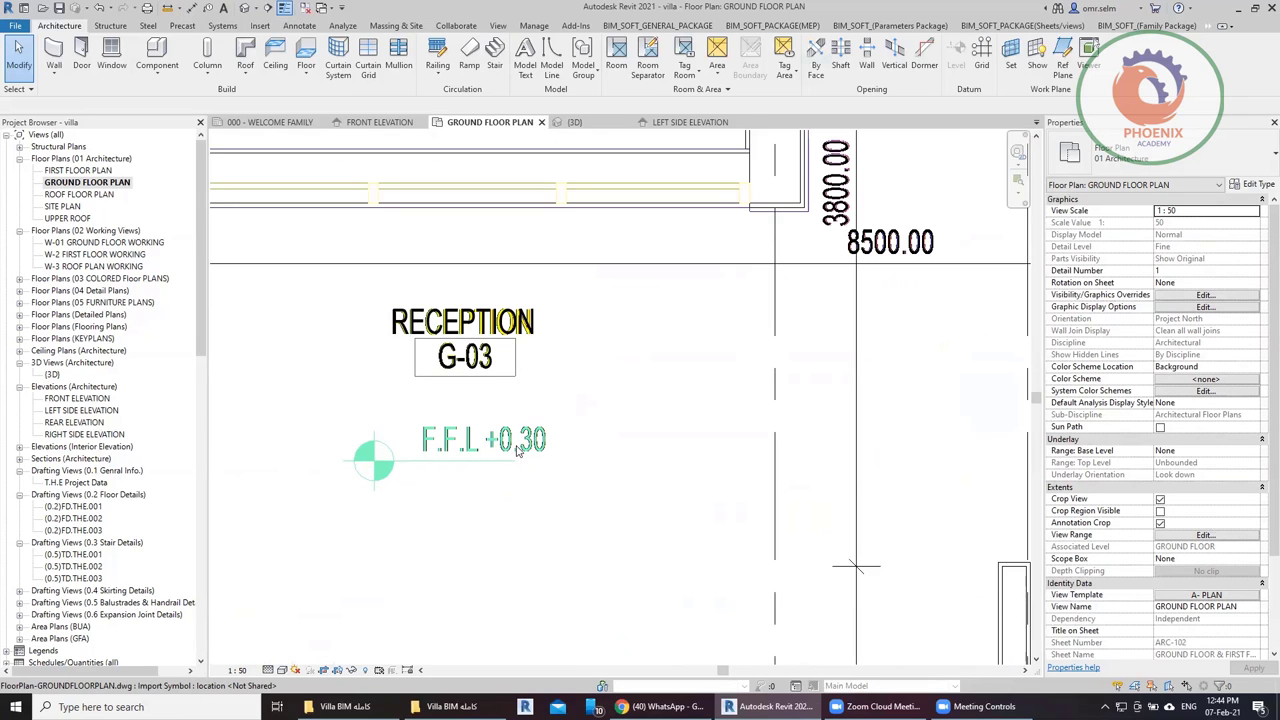
pyautogui.scroll(-4, 505, 440)
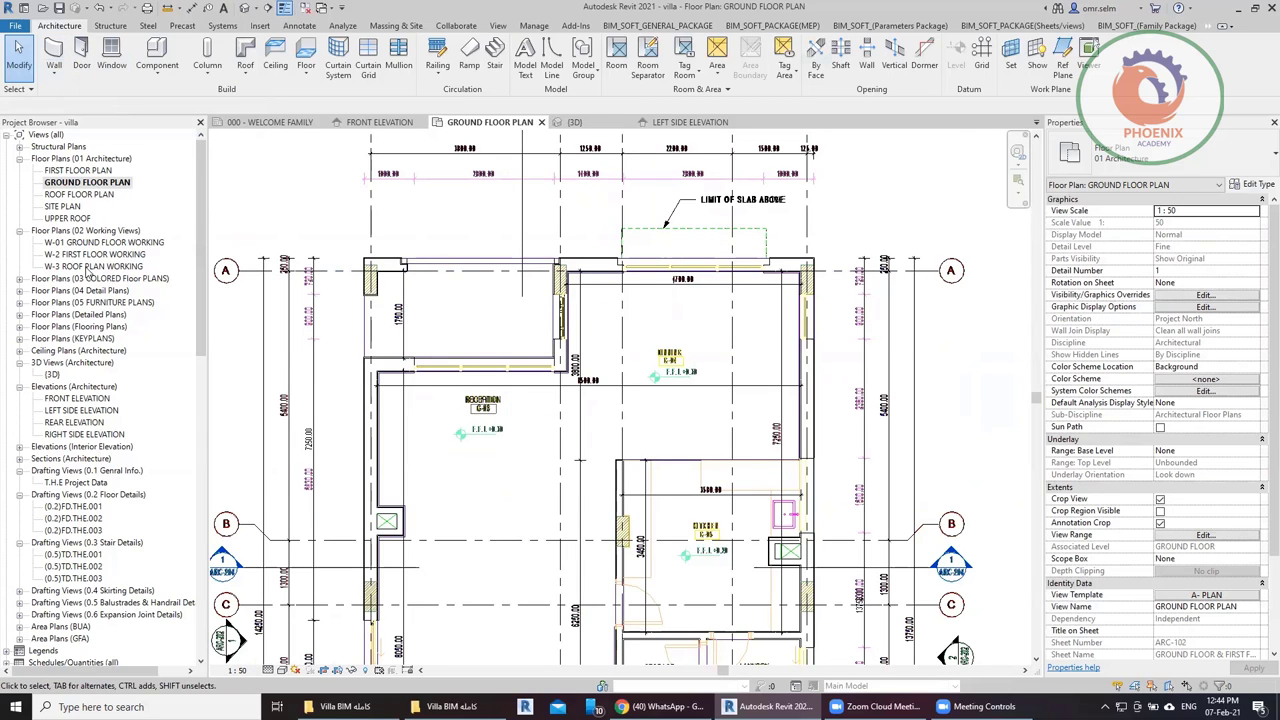
pyautogui.click(90, 410)
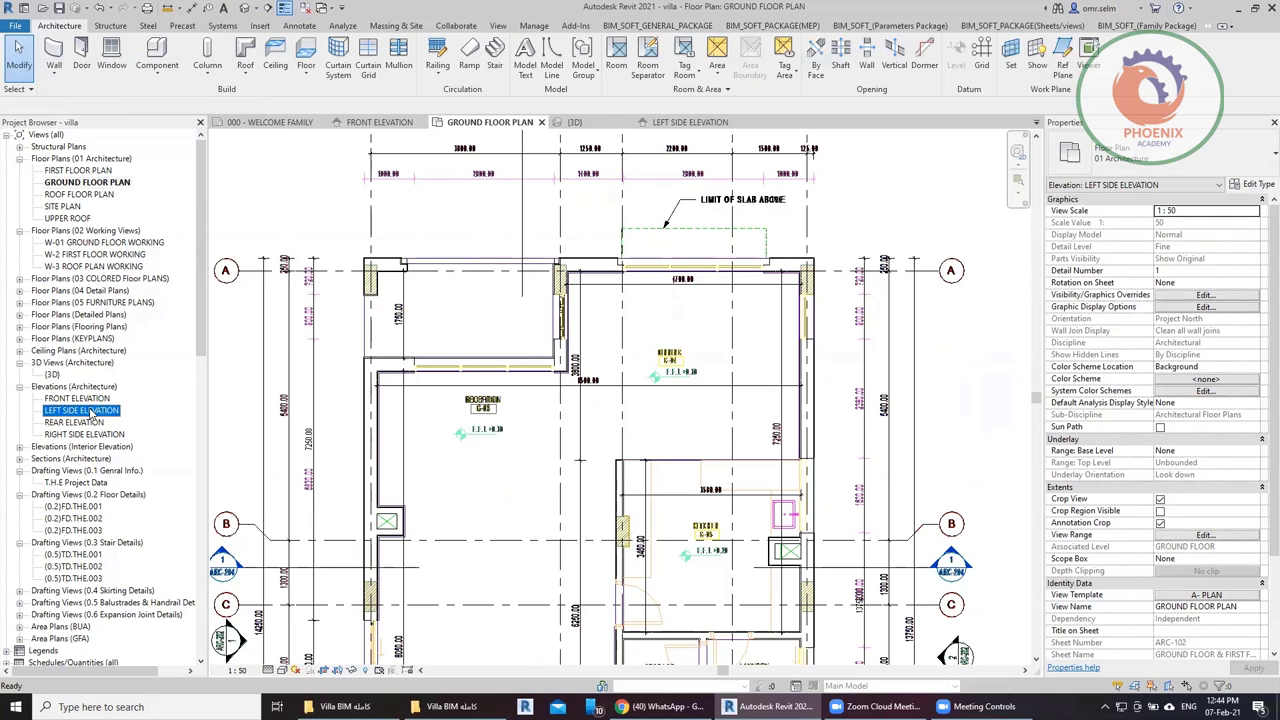
pyautogui.doubleClick(90, 410)
pyautogui.moveTo(751, 463)
pyautogui.mouseDown(button='middle')
pyautogui.moveTo(576, 492)
pyautogui.moveTo(360, 430)
pyautogui.mouseUp(button='middle')
pyautogui.scroll(2, 810, 455)
pyautogui.scroll(-3, 838, 415)
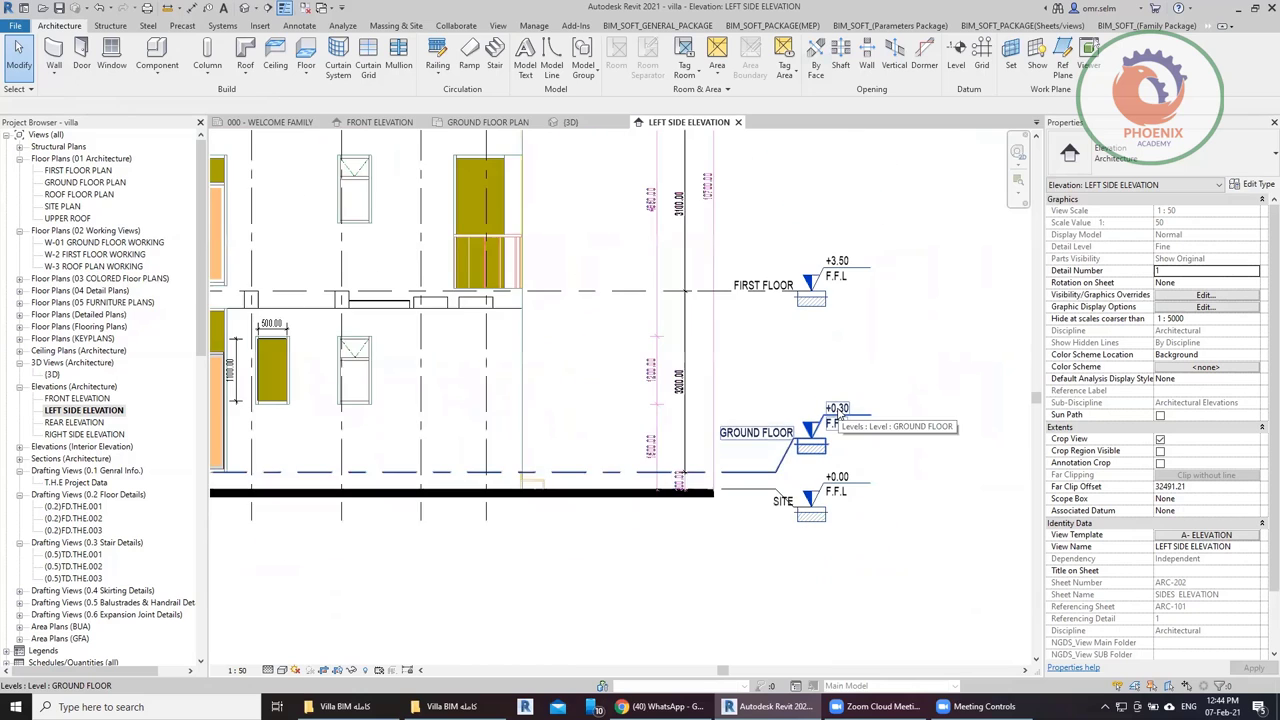
pyautogui.scroll(-2, 850, 411)
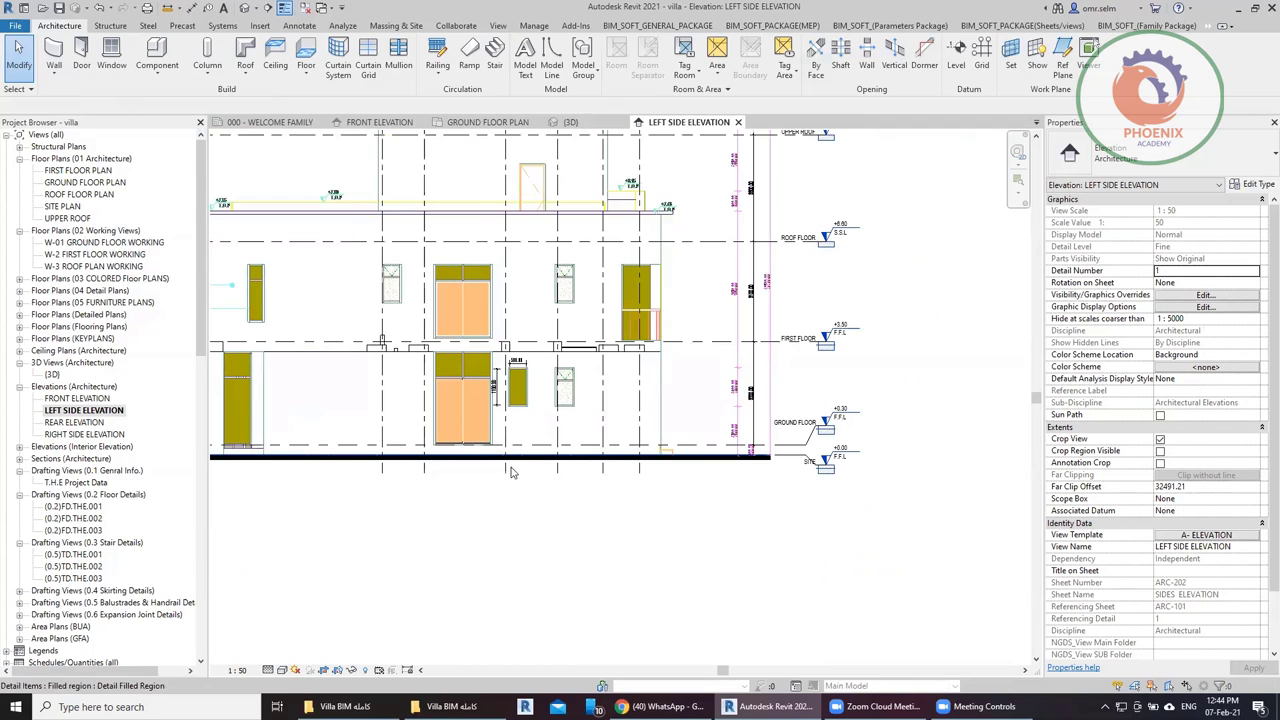
pyautogui.moveTo(510, 472); pyautogui.dragTo(571, 529, button='middle')
pyautogui.scroll(3, 924, 464)
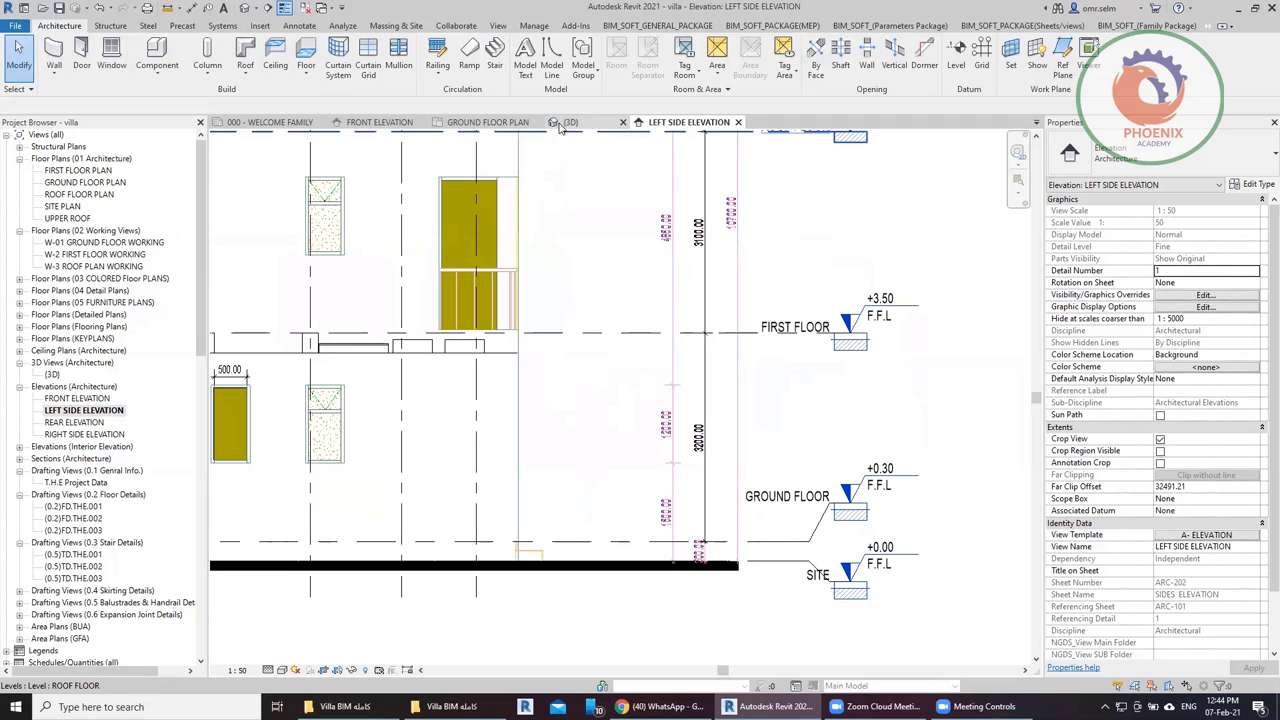
# Back on the ground floor plan, review the rooms and show the Floor type options.
pyautogui.click(484, 122)
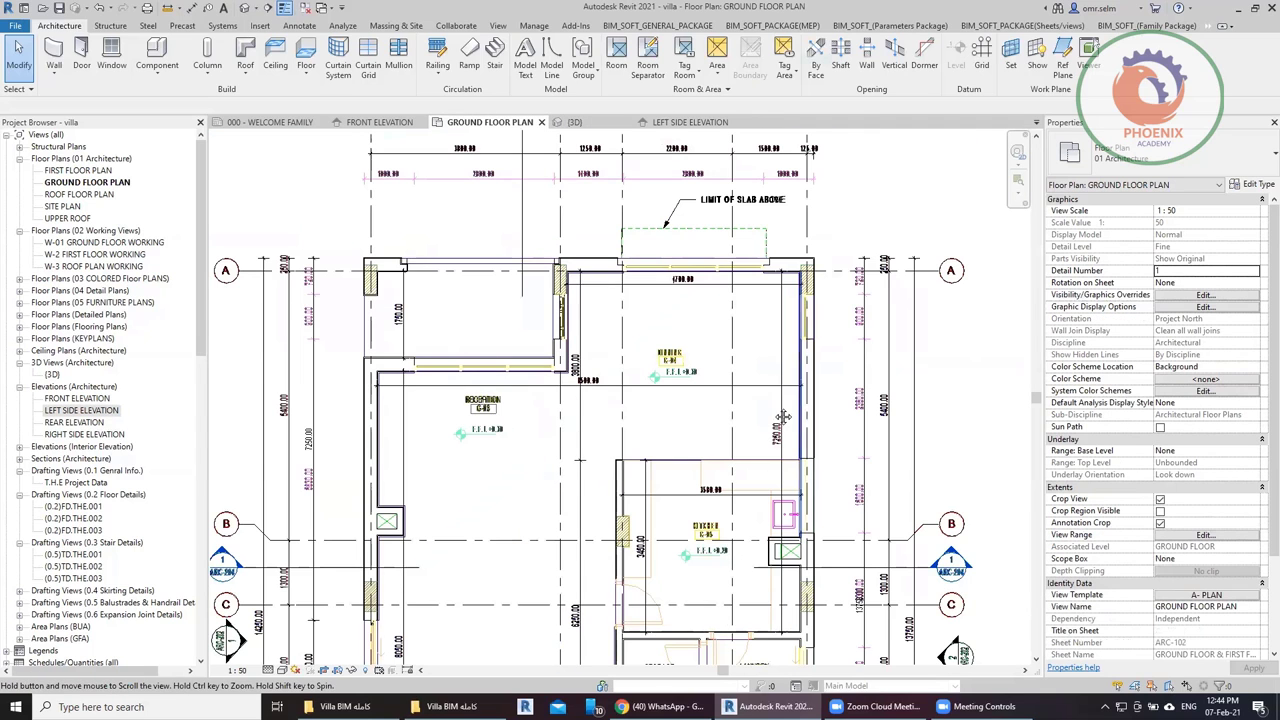
pyautogui.moveTo(717, 444); pyautogui.dragTo(575, 386, button='middle')
pyautogui.scroll(5, 575, 386)
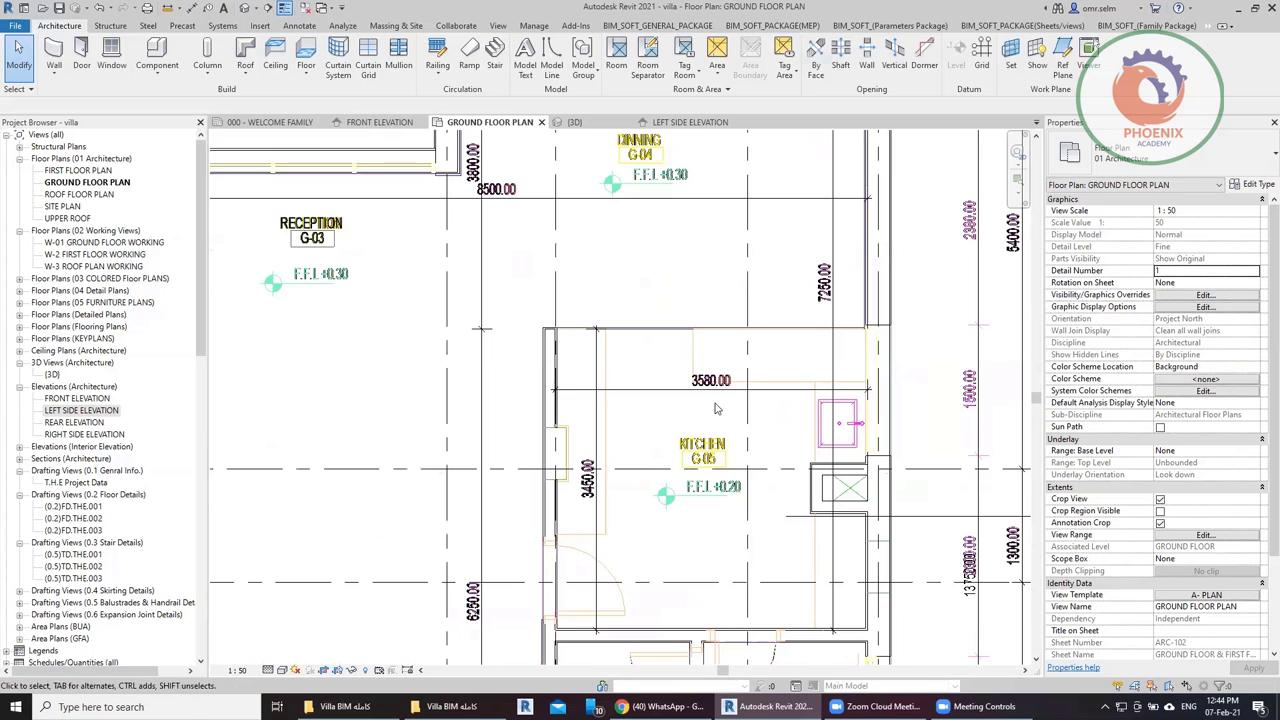
pyautogui.moveTo(735, 497); pyautogui.dragTo(743, 240, button='middle')
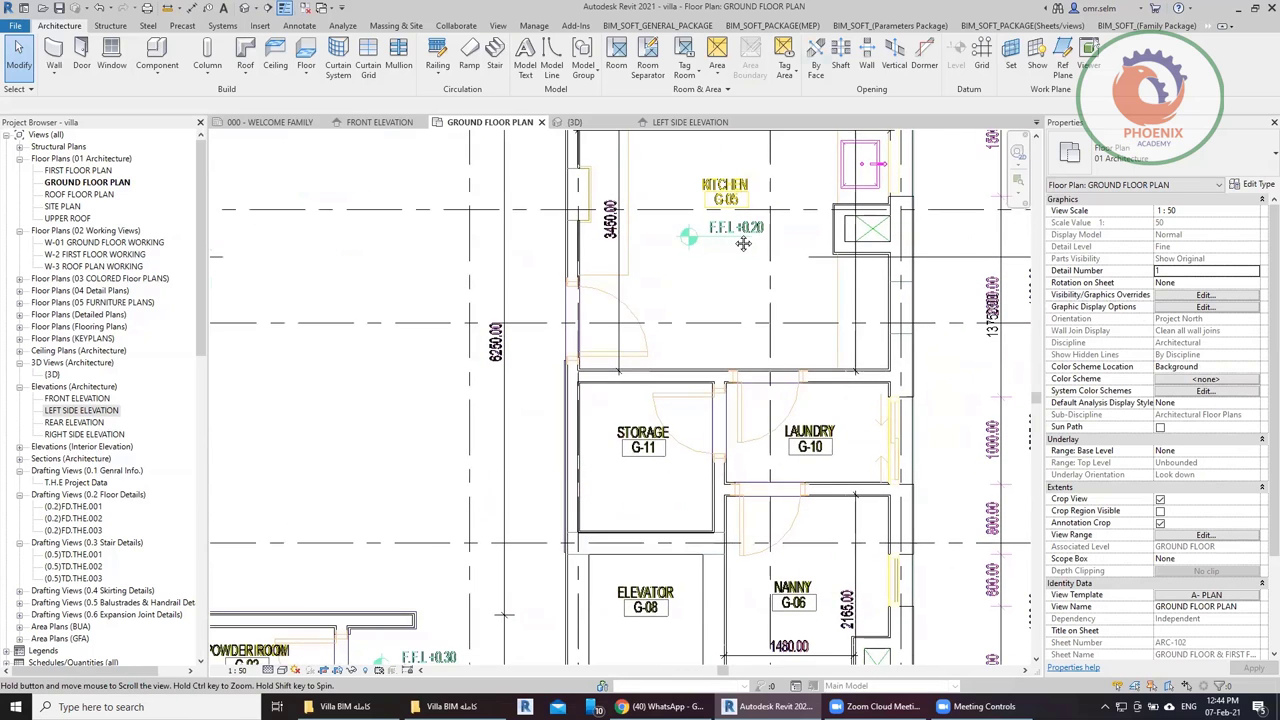
pyautogui.moveTo(782, 414); pyautogui.dragTo(760, 368, button='middle')
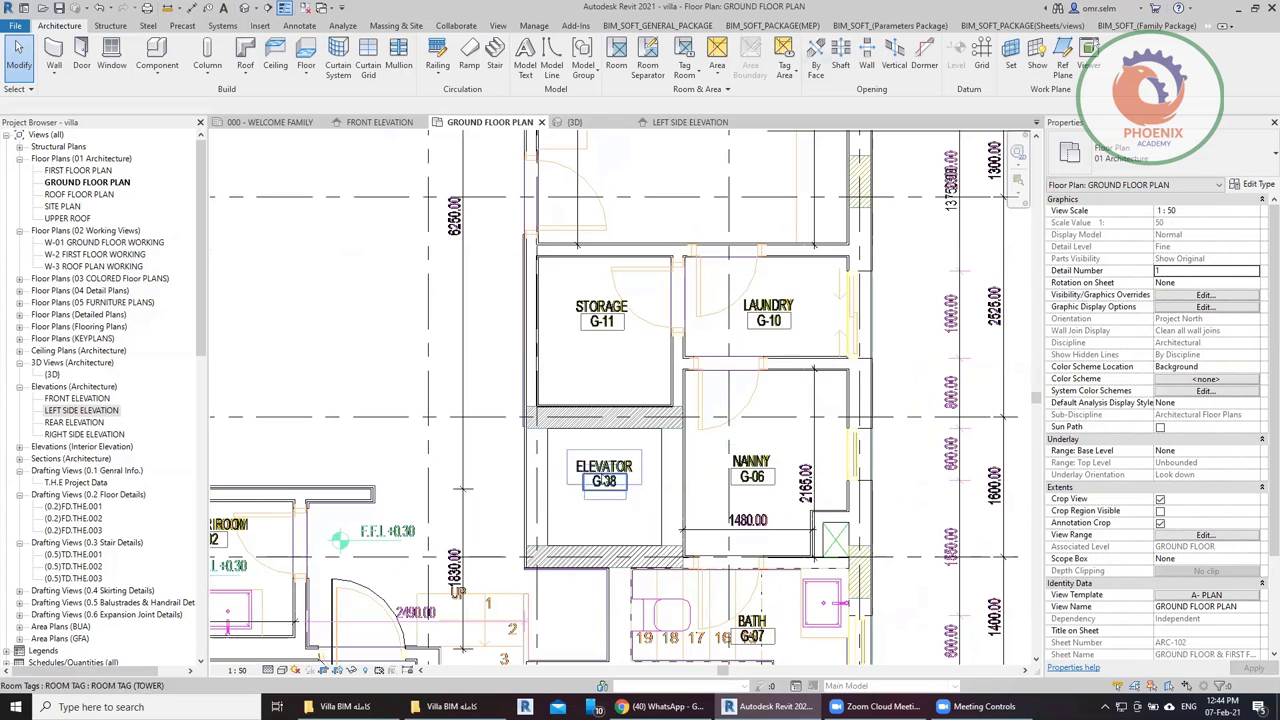
pyautogui.moveTo(532, 600); pyautogui.dragTo(590, 474, button='middle')
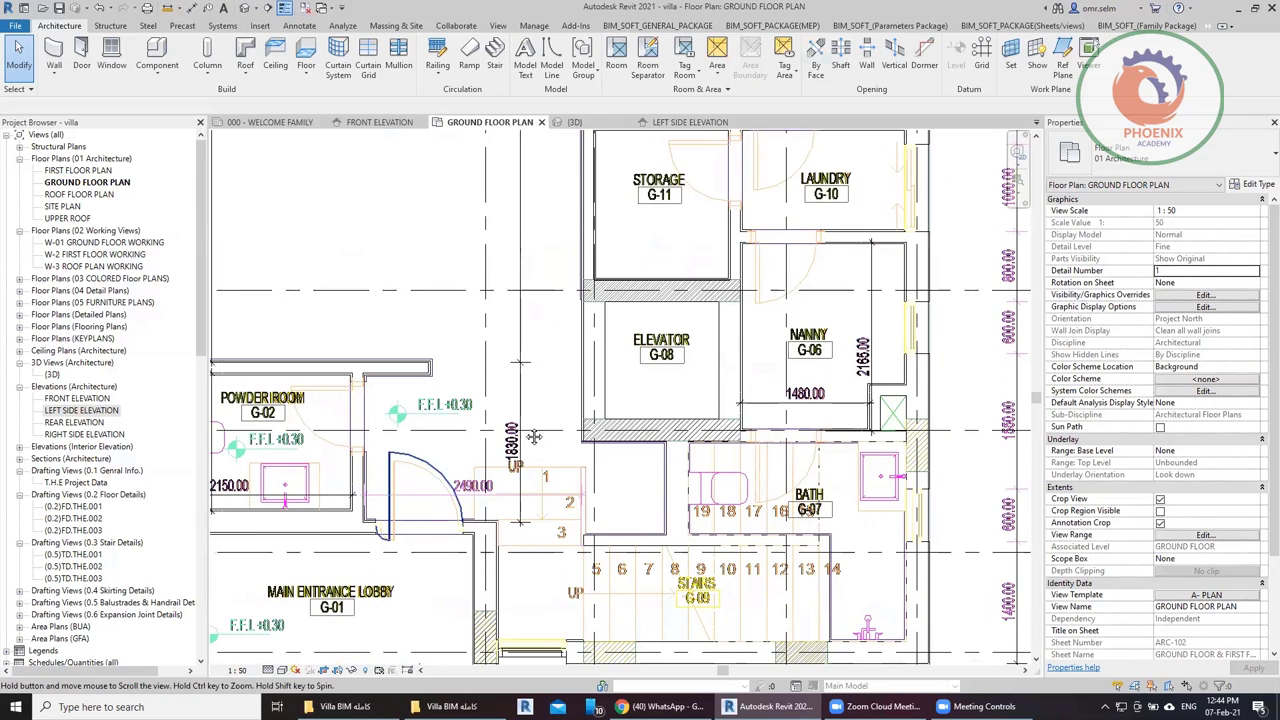
pyautogui.moveTo(263, 643); pyautogui.dragTo(418, 582, button='middle')
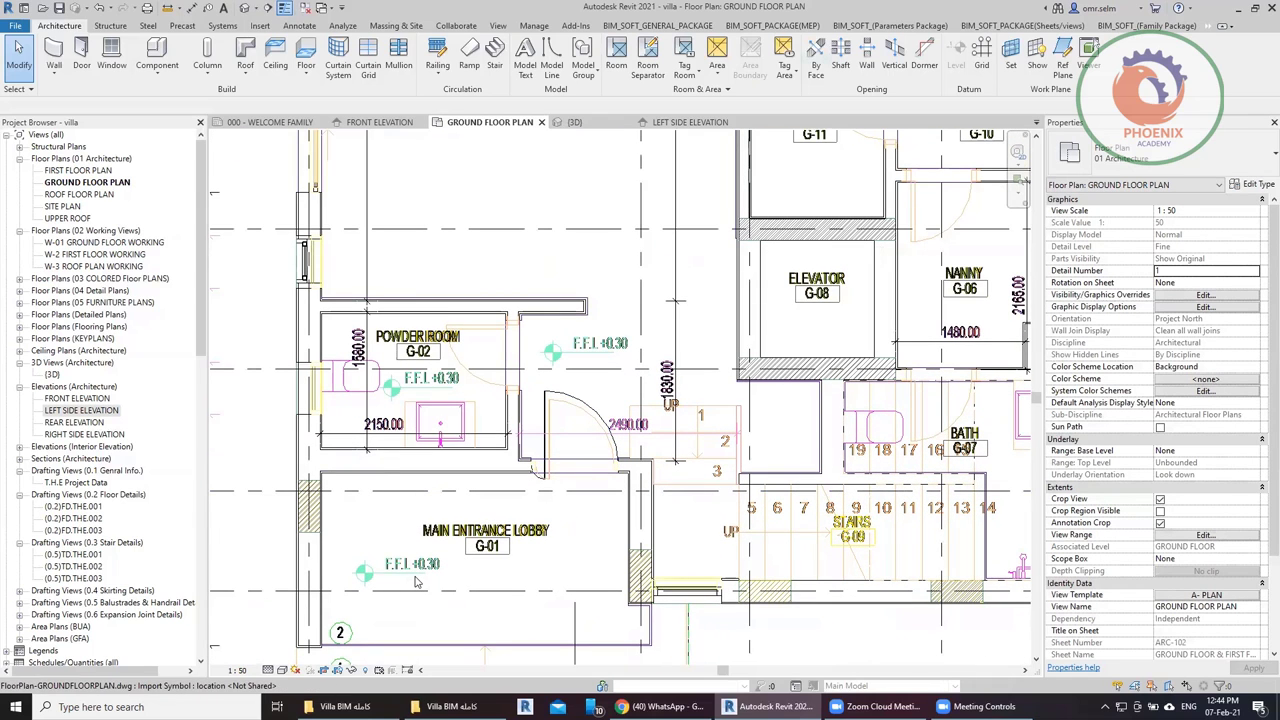
pyautogui.moveTo(854, 476); pyautogui.dragTo(510, 543, button='middle')
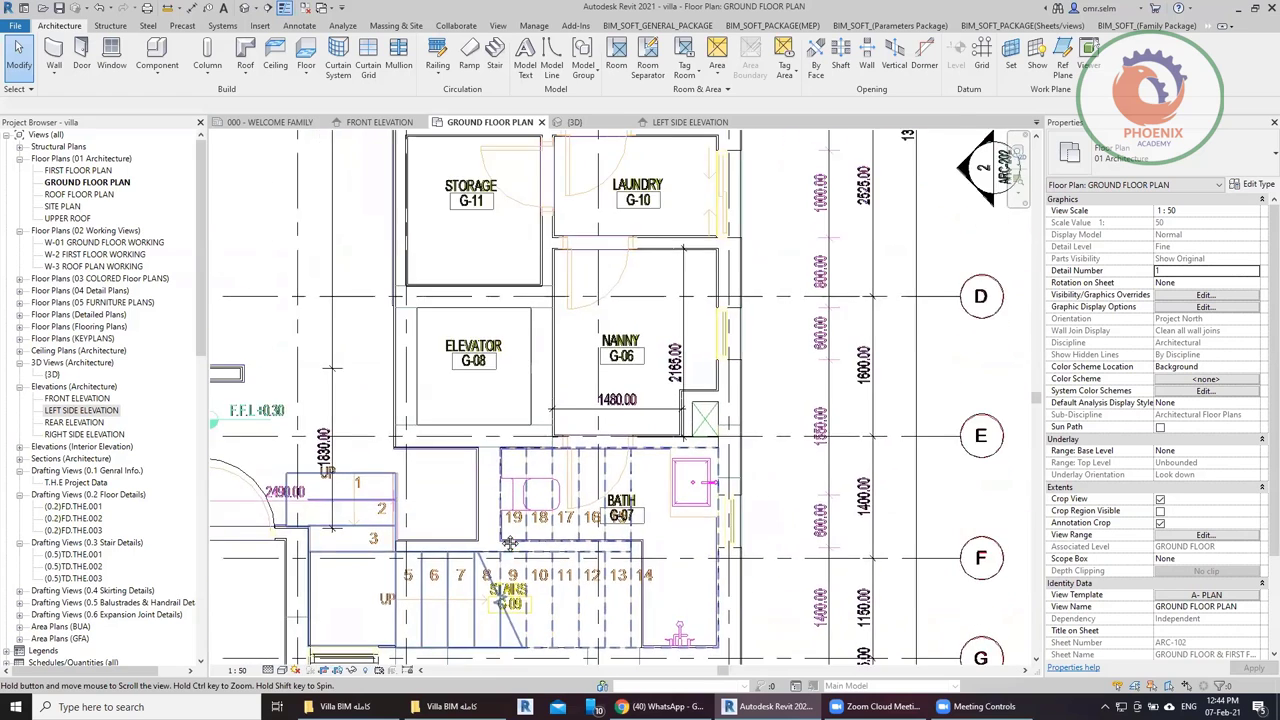
pyautogui.moveTo(545, 203); pyautogui.dragTo(575, 495, button='middle')
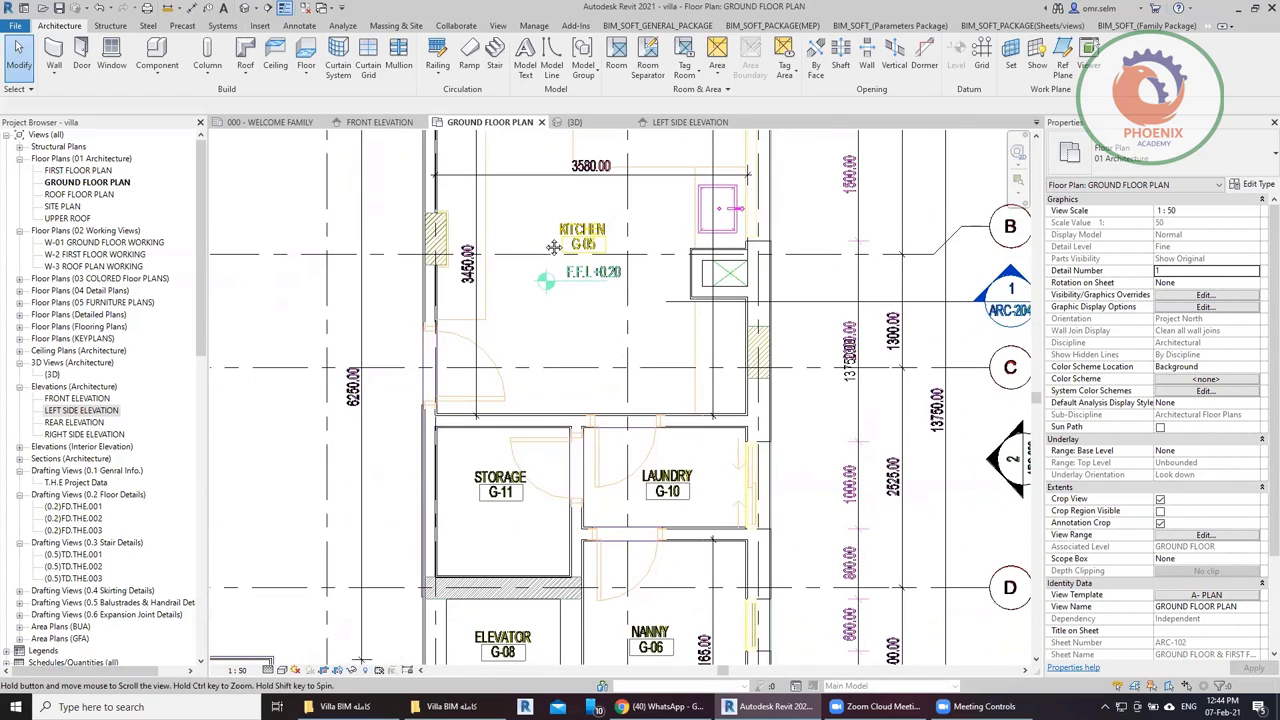
pyautogui.moveTo(553, 246); pyautogui.dragTo(615, 383, button='middle')
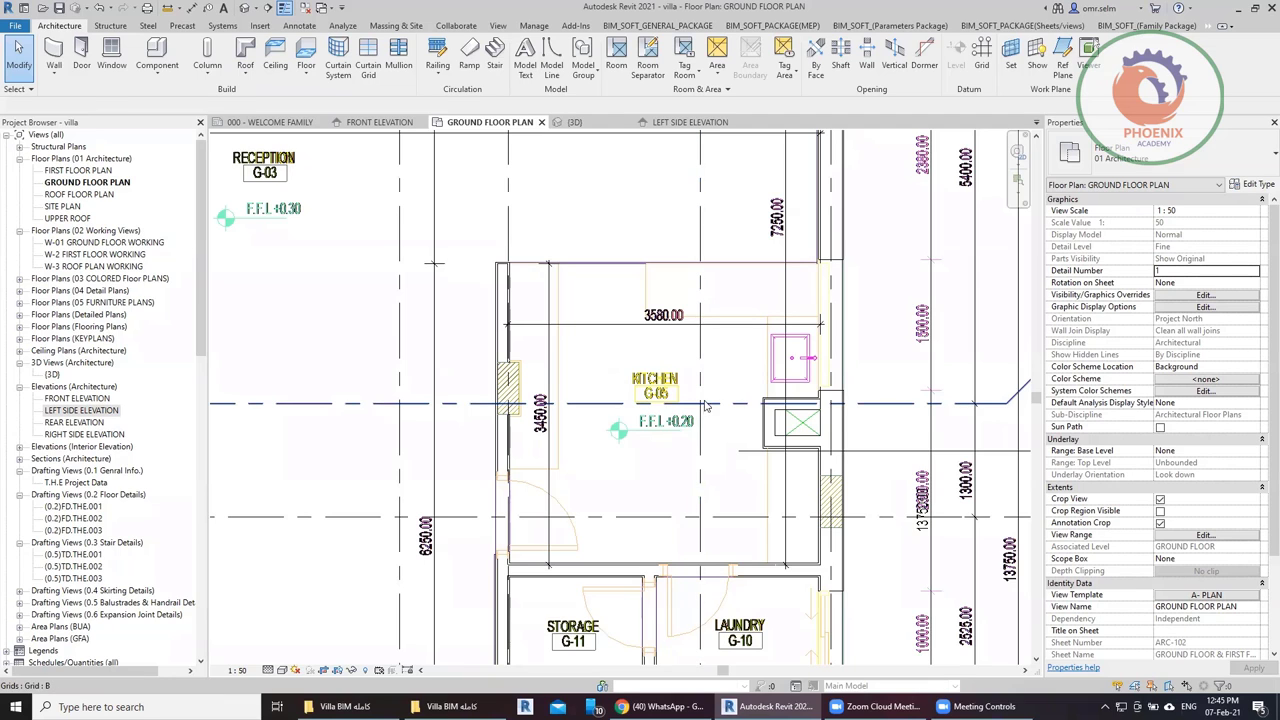
pyautogui.scroll(-3, 688, 402)
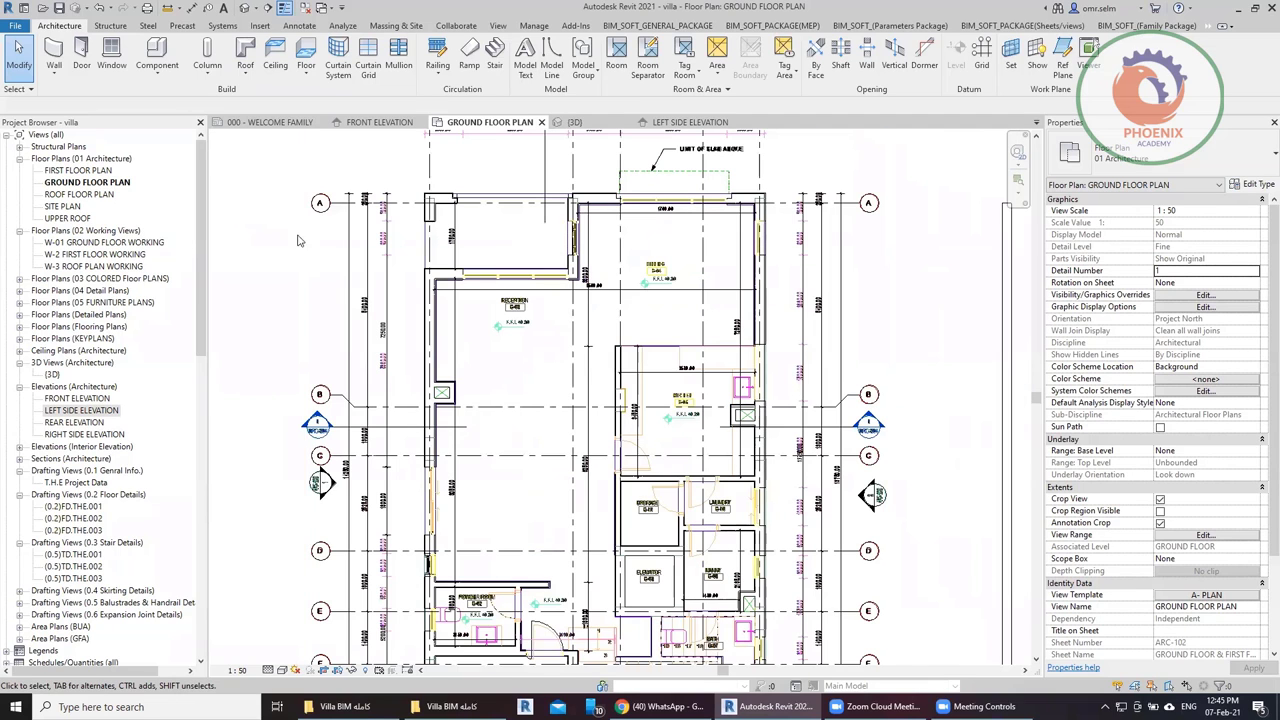
pyautogui.click(54, 74)
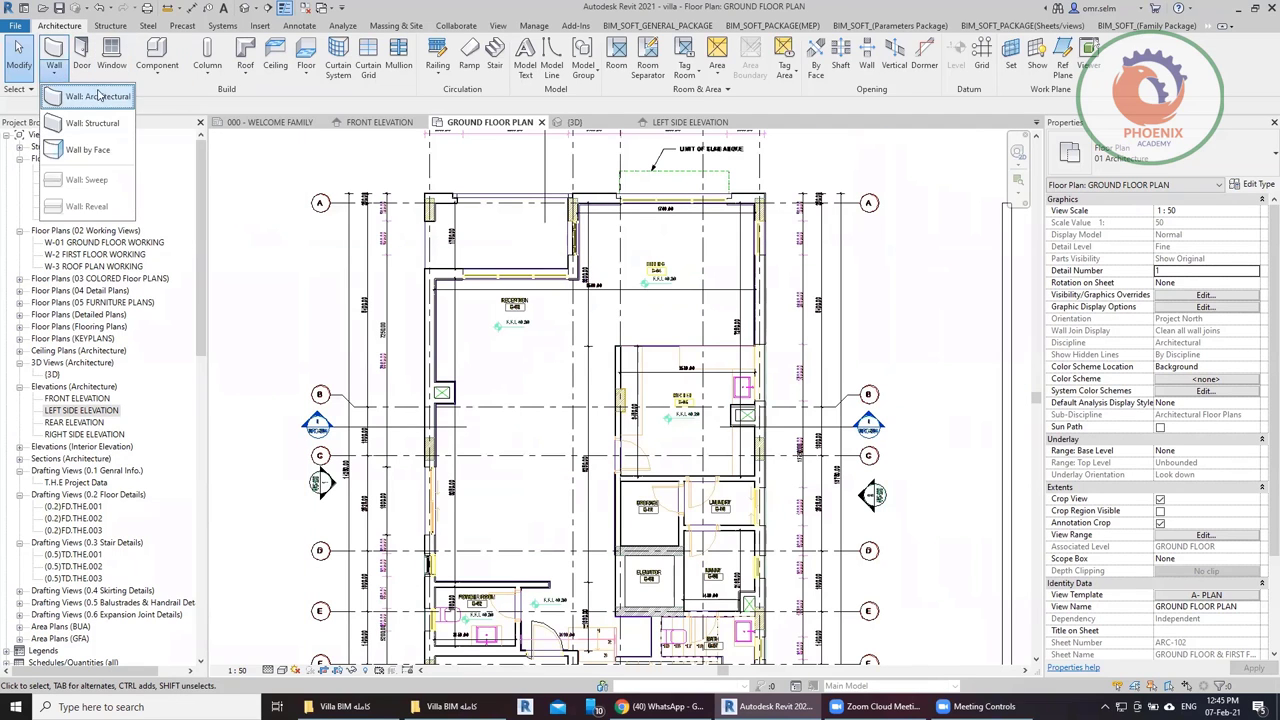
pyautogui.click(311, 78)
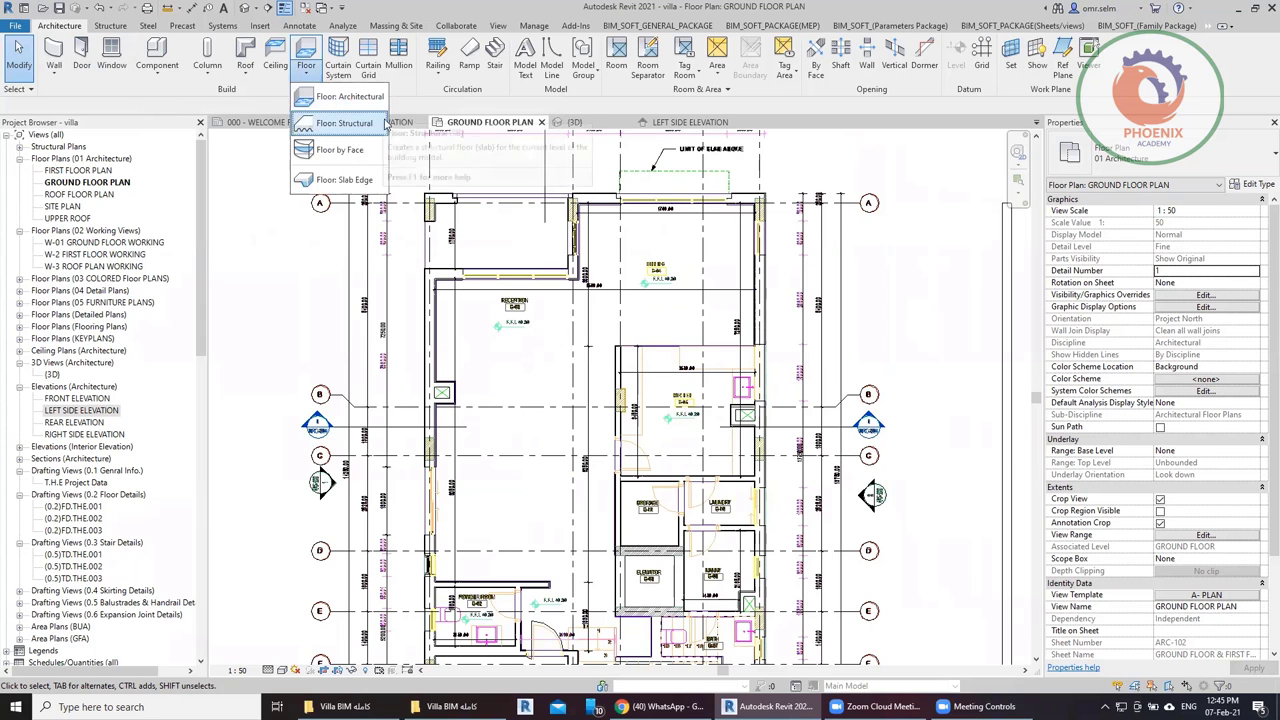
# Start an architectural floor and pick the top, right and kitchen walls as boundary lines.
pyautogui.click(350, 97)
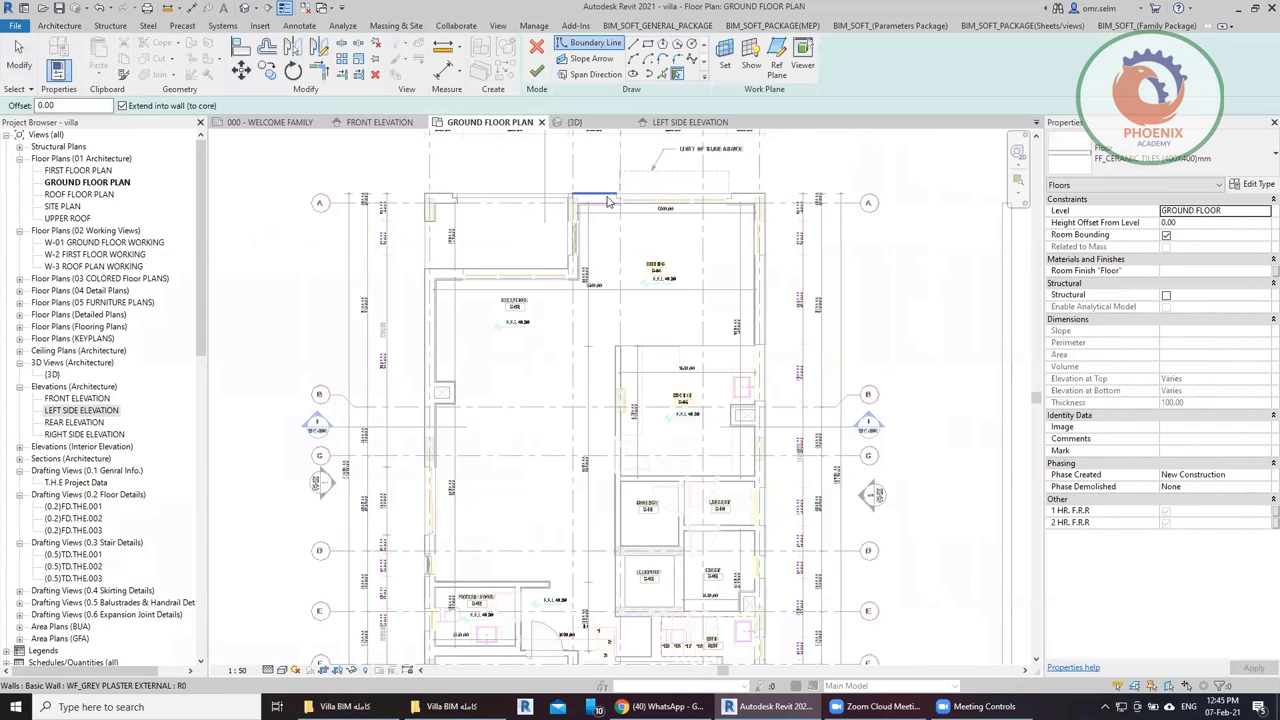
pyautogui.scroll(5, 600, 193)
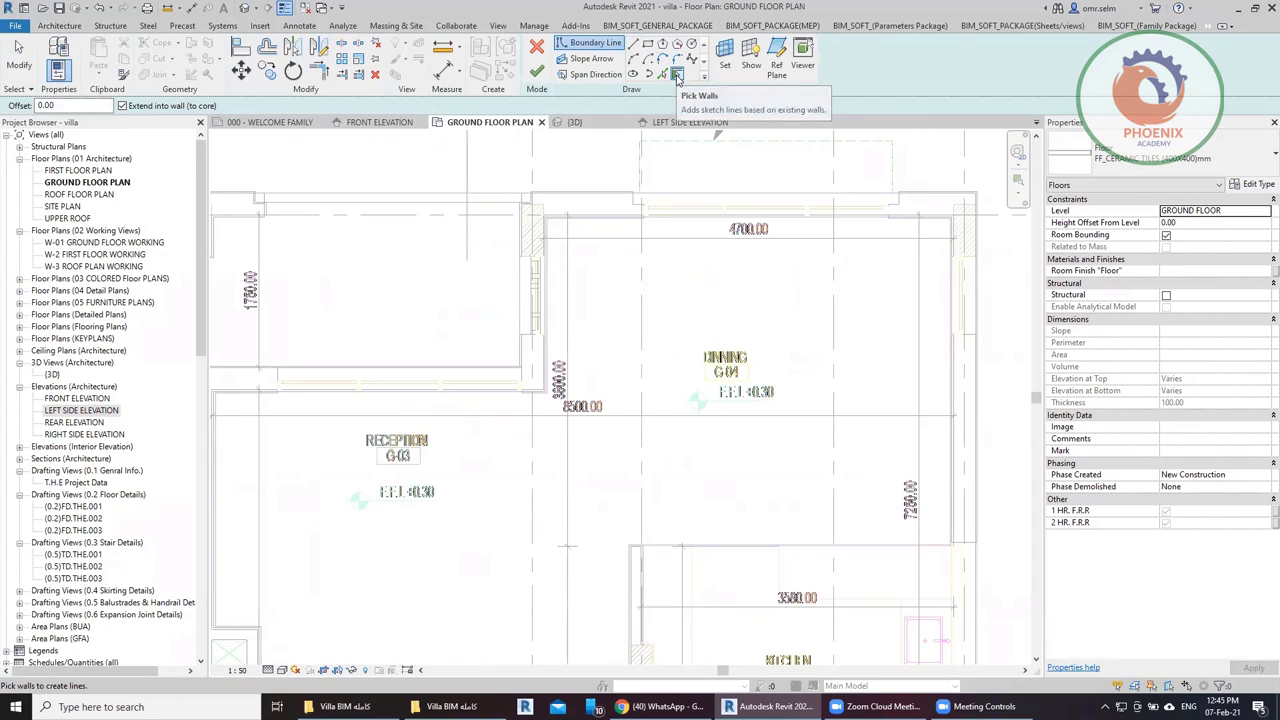
pyautogui.click(606, 190)
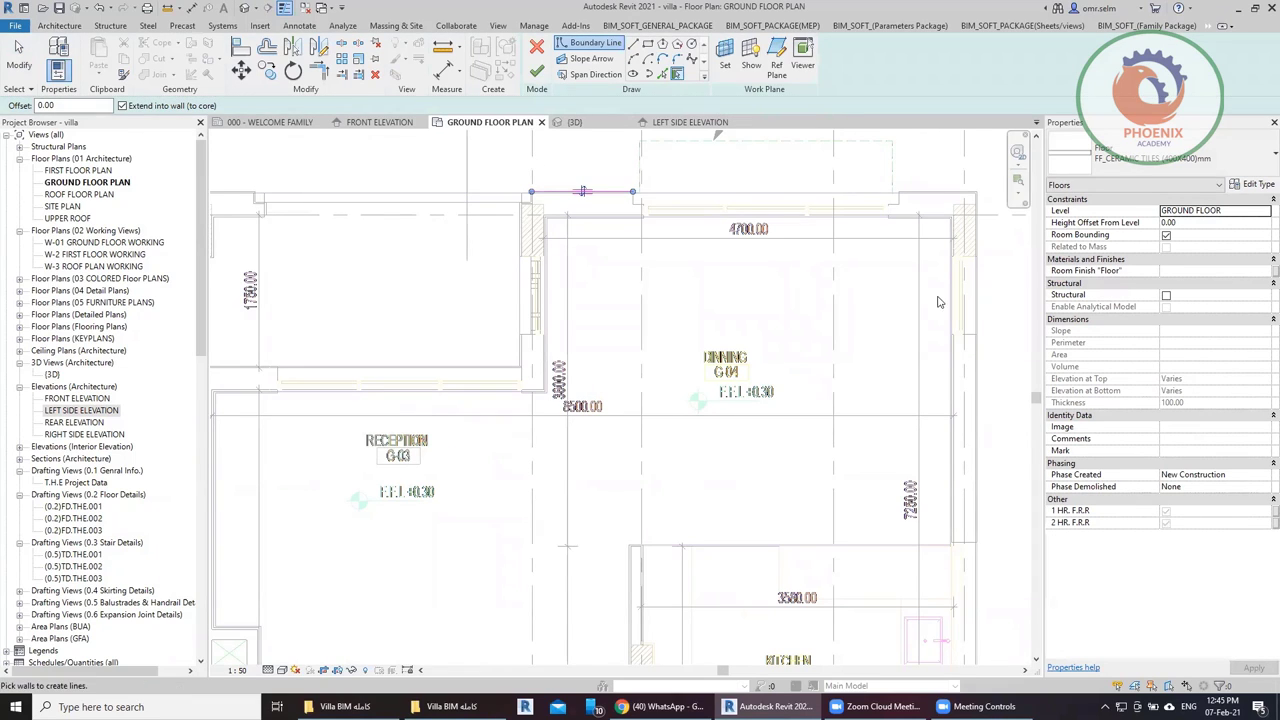
pyautogui.click(993, 320)
pyautogui.moveTo(733, 527)
pyautogui.mouseDown(button='middle')
pyautogui.moveTo(583, 164)
pyautogui.moveTo(603, 220)
pyautogui.mouseUp(button='middle')
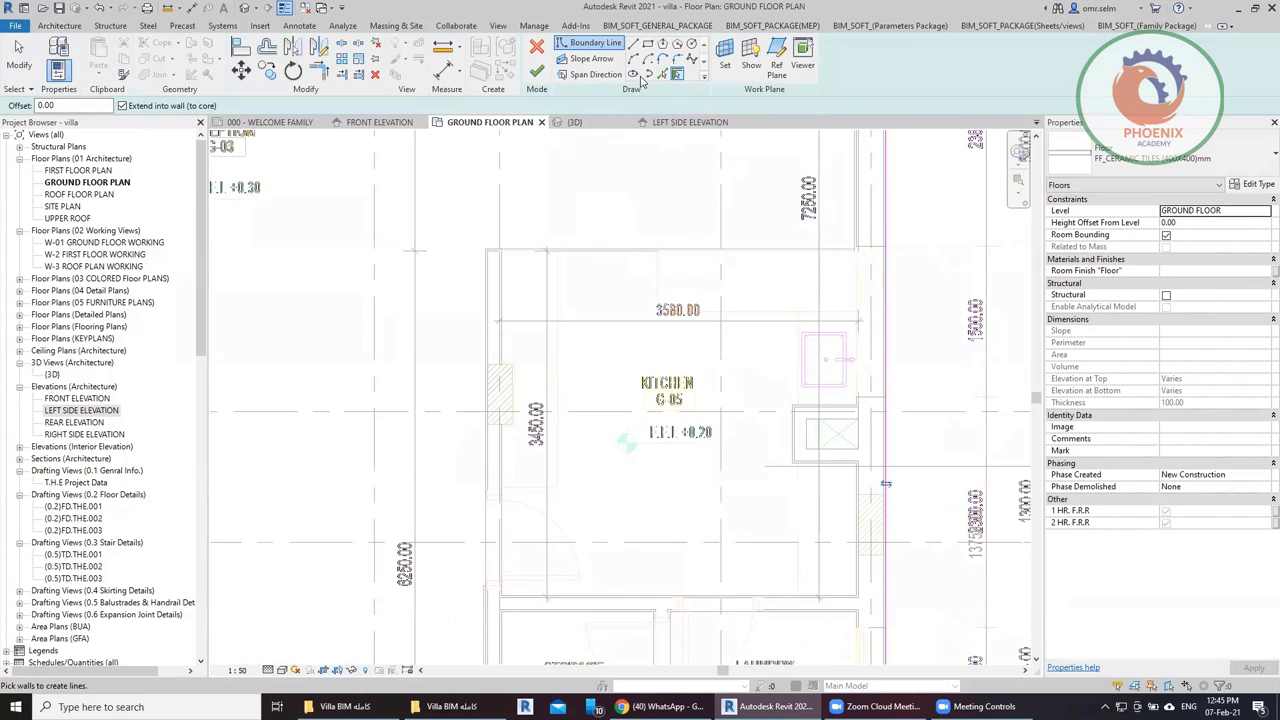
pyautogui.click(663, 76)
pyautogui.click(620, 248)
pyautogui.click(486, 345)
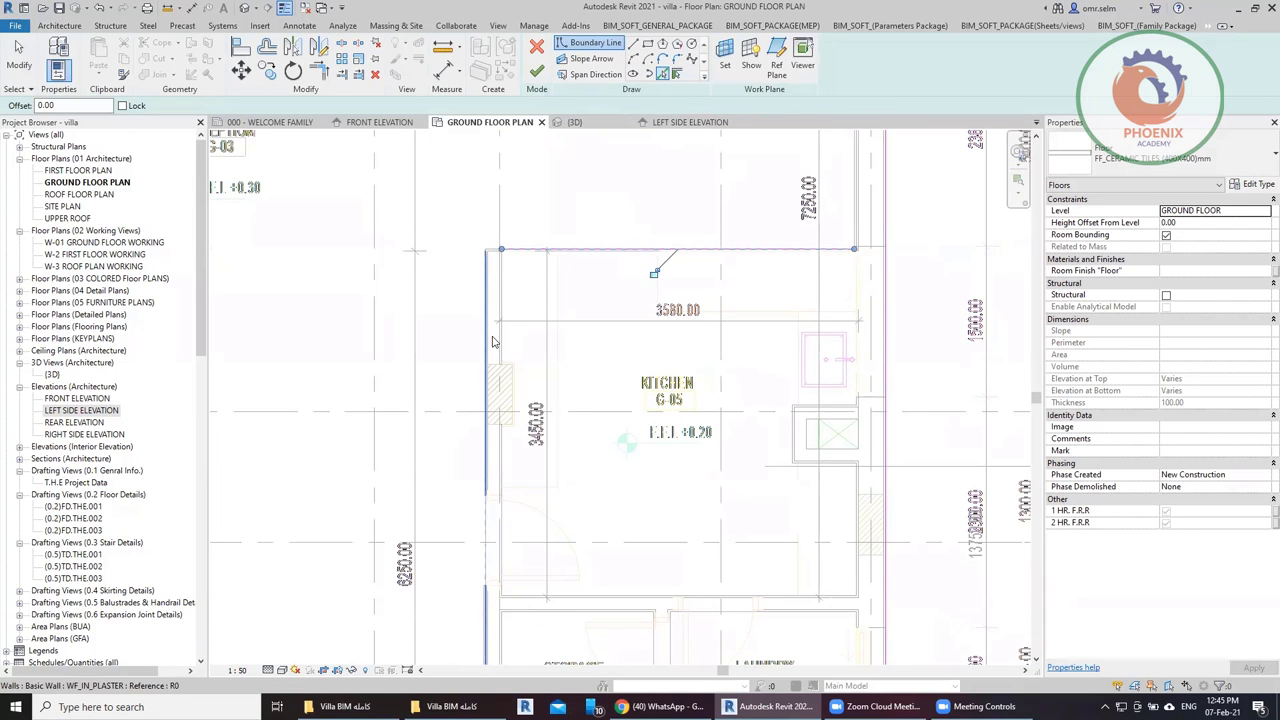
# Pick the wall along the stair edge as a floor boundary line.
pyautogui.moveTo(480, 360); pyautogui.dragTo(560, 200, button='middle')
pyautogui.scroll(-3, 596, 573)
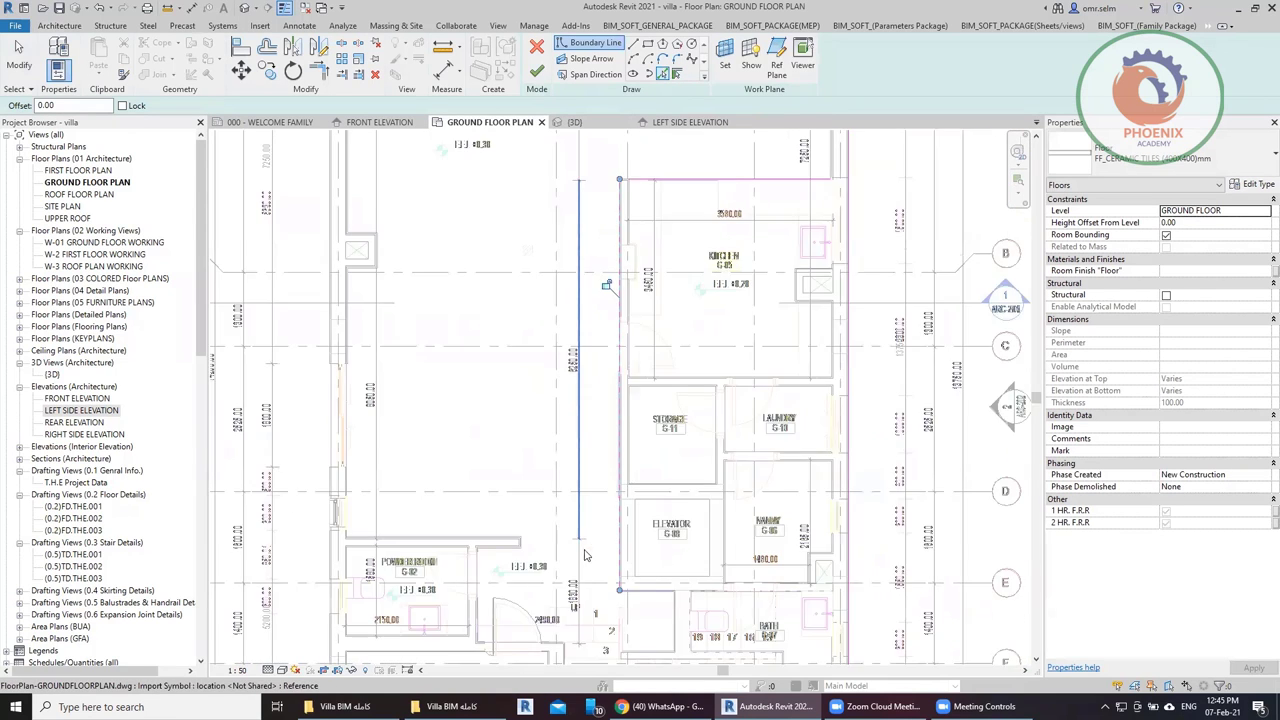
pyautogui.scroll(2, 596, 573)
pyautogui.scroll(1, 600, 560)
pyautogui.scroll(1, 640, 500)
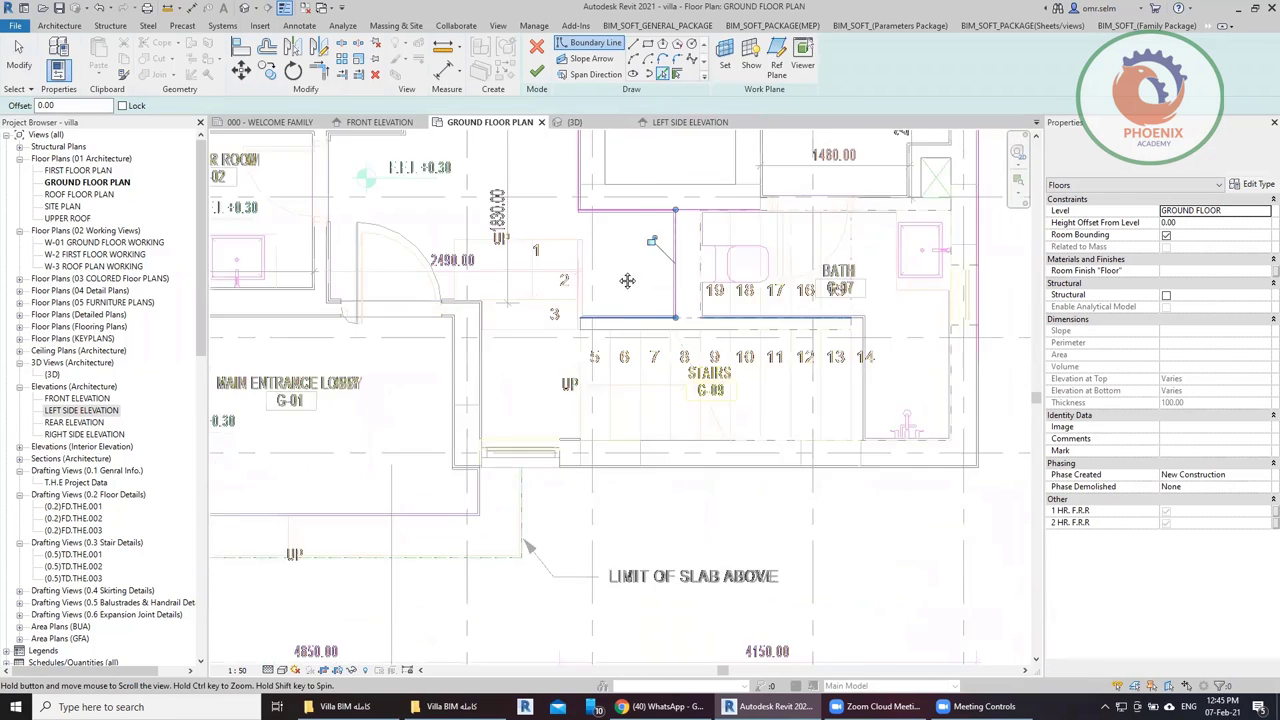
pyautogui.moveTo(704, 527); pyautogui.dragTo(626, 277, button='middle')
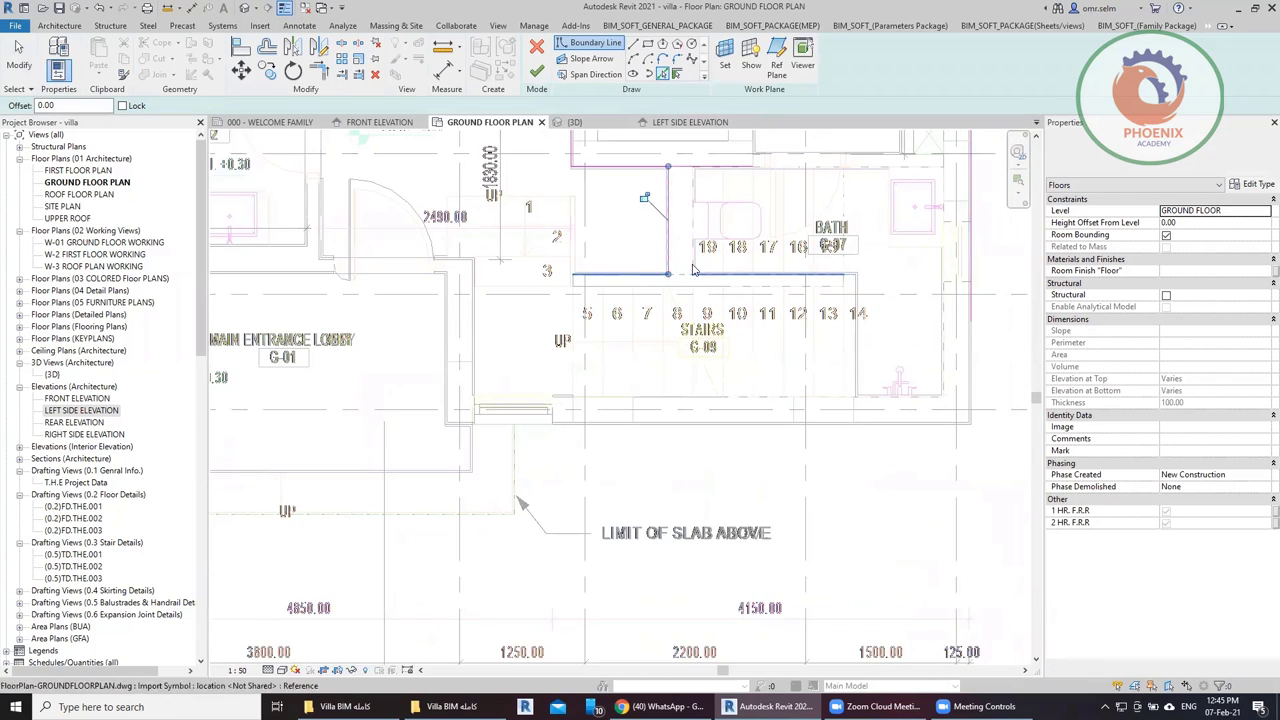
pyautogui.click(743, 288)
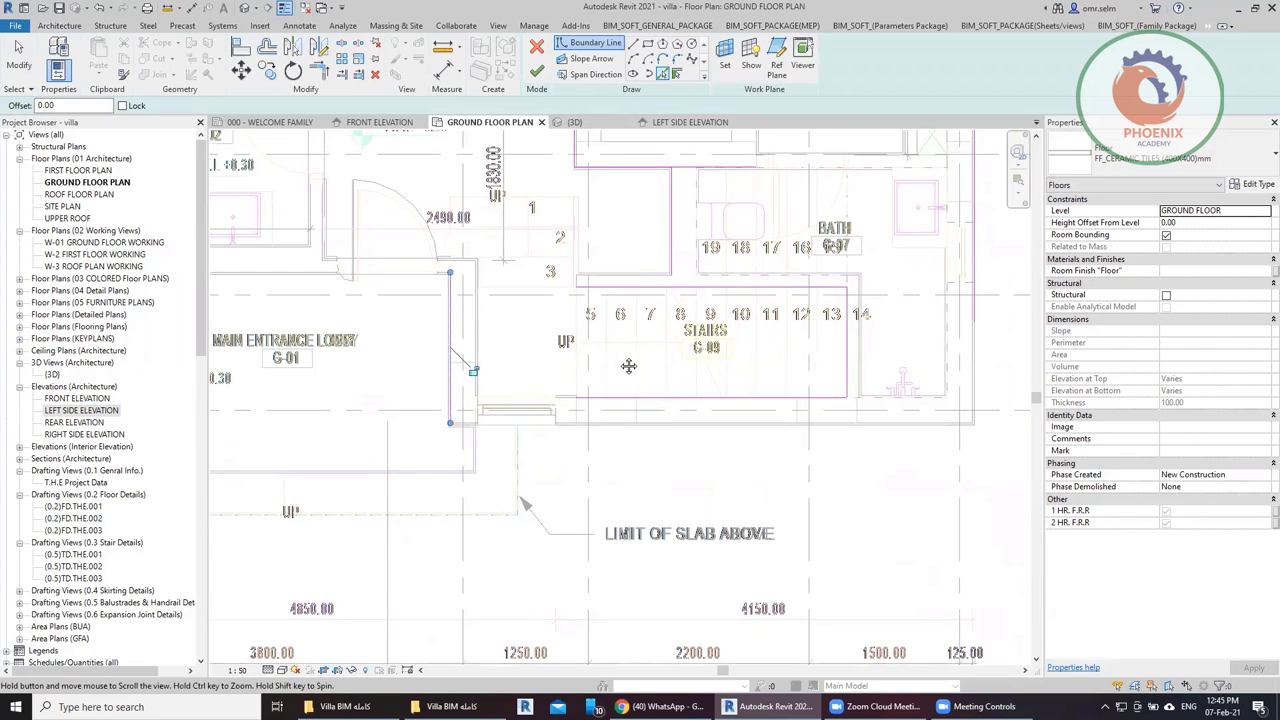
# Pick the main entrance lobby's top and left walls as boundary lines.
pyautogui.moveTo(200, 280); pyautogui.dragTo(517, 355, button='middle')
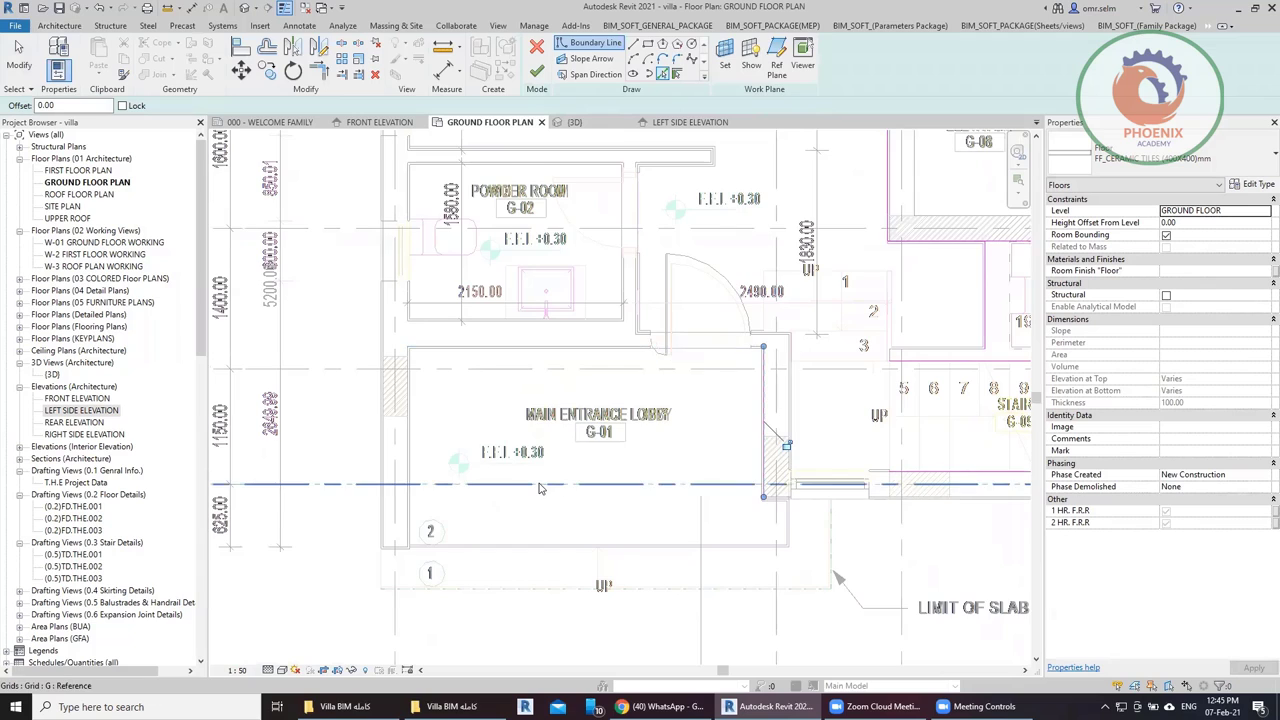
pyautogui.scroll(1, 540, 487)
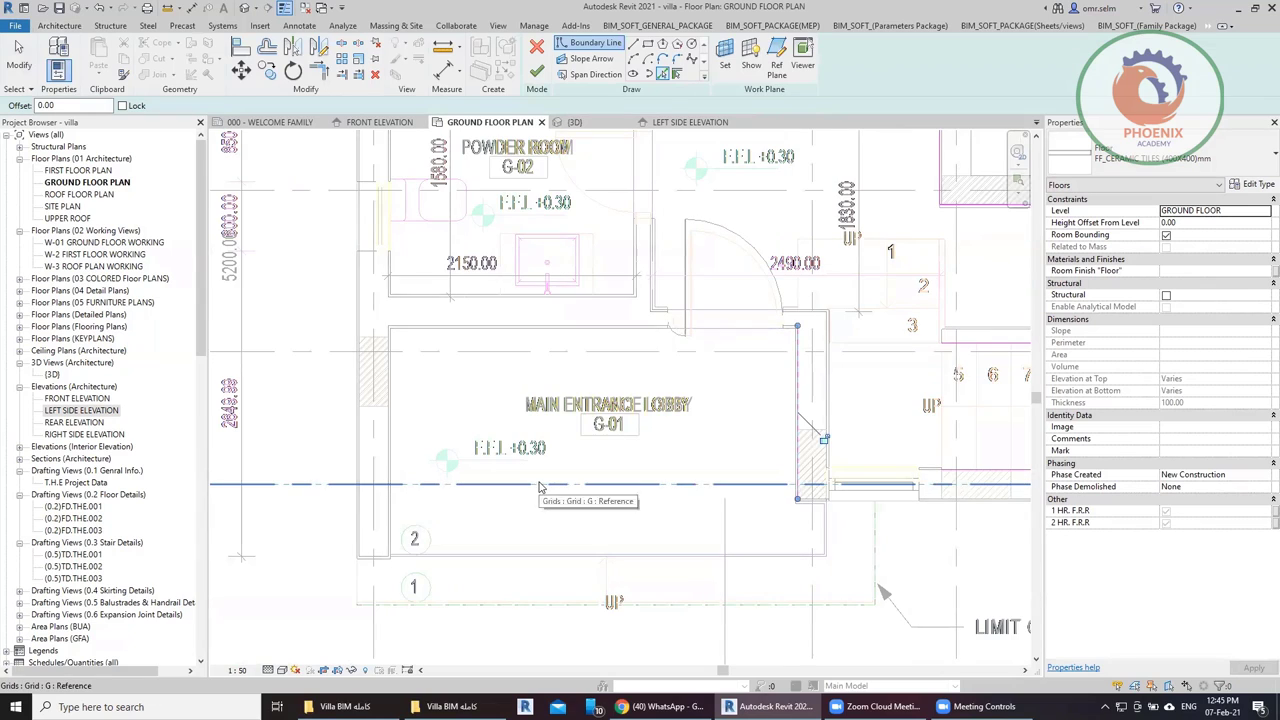
pyautogui.click(501, 321)
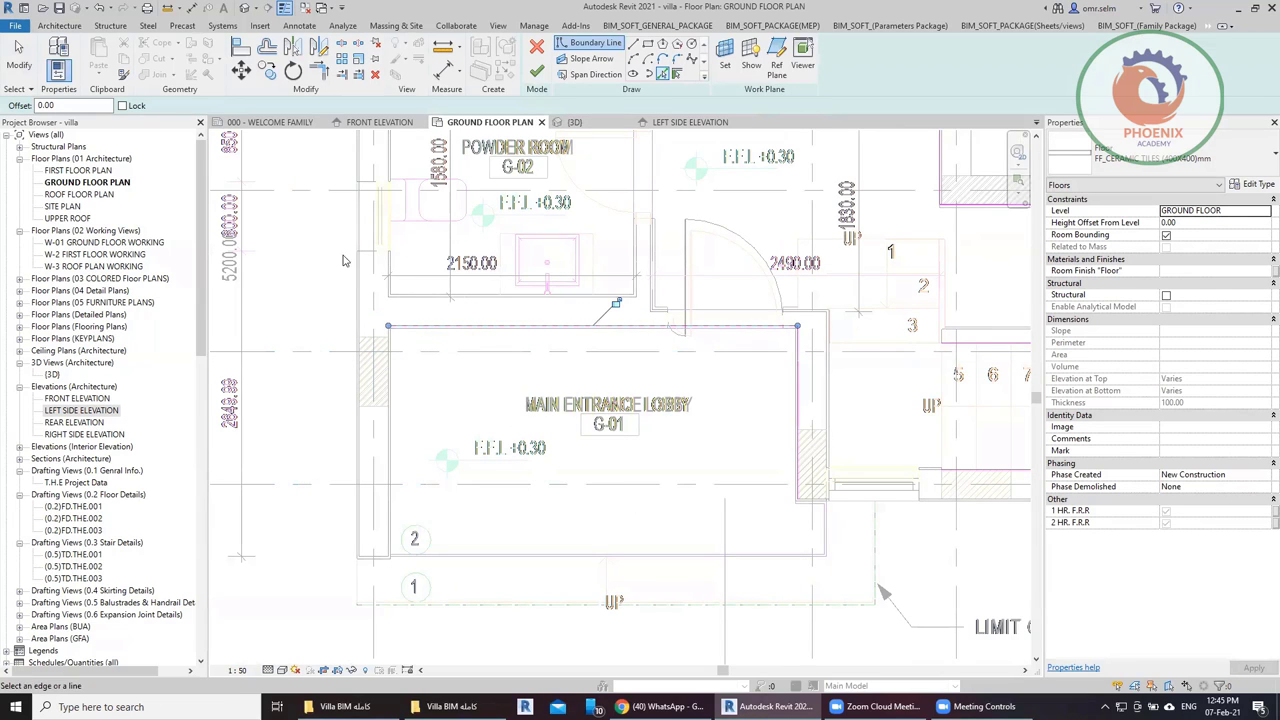
pyautogui.click(357, 224)
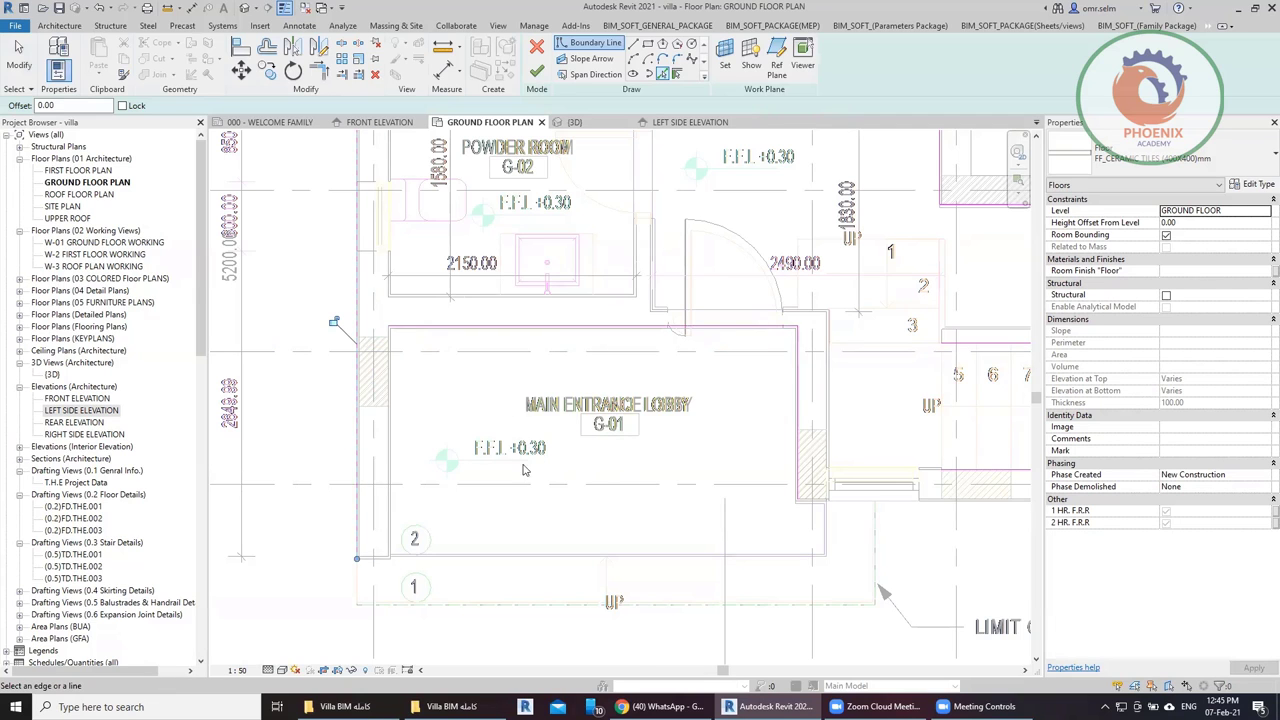
pyautogui.scroll(2, 538, 446)
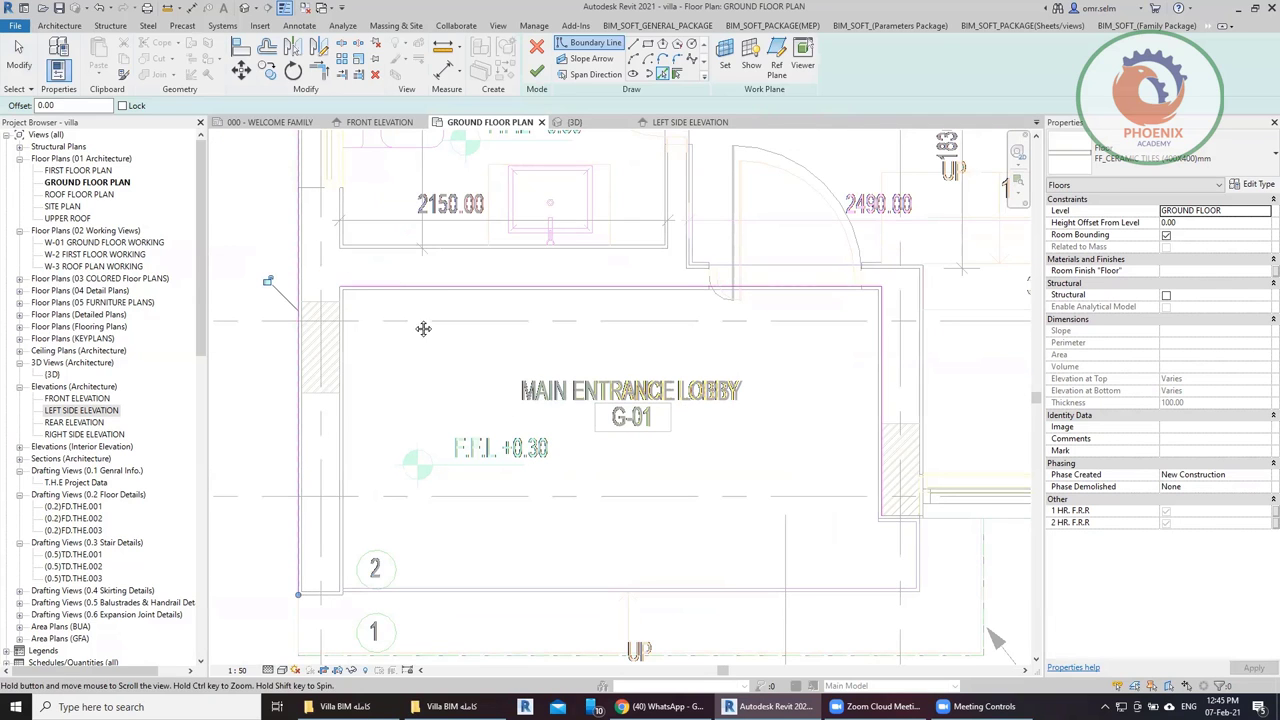
pyautogui.moveTo(423, 329); pyautogui.dragTo(452, 520, button='middle')
pyautogui.scroll(-1, 497, 515)
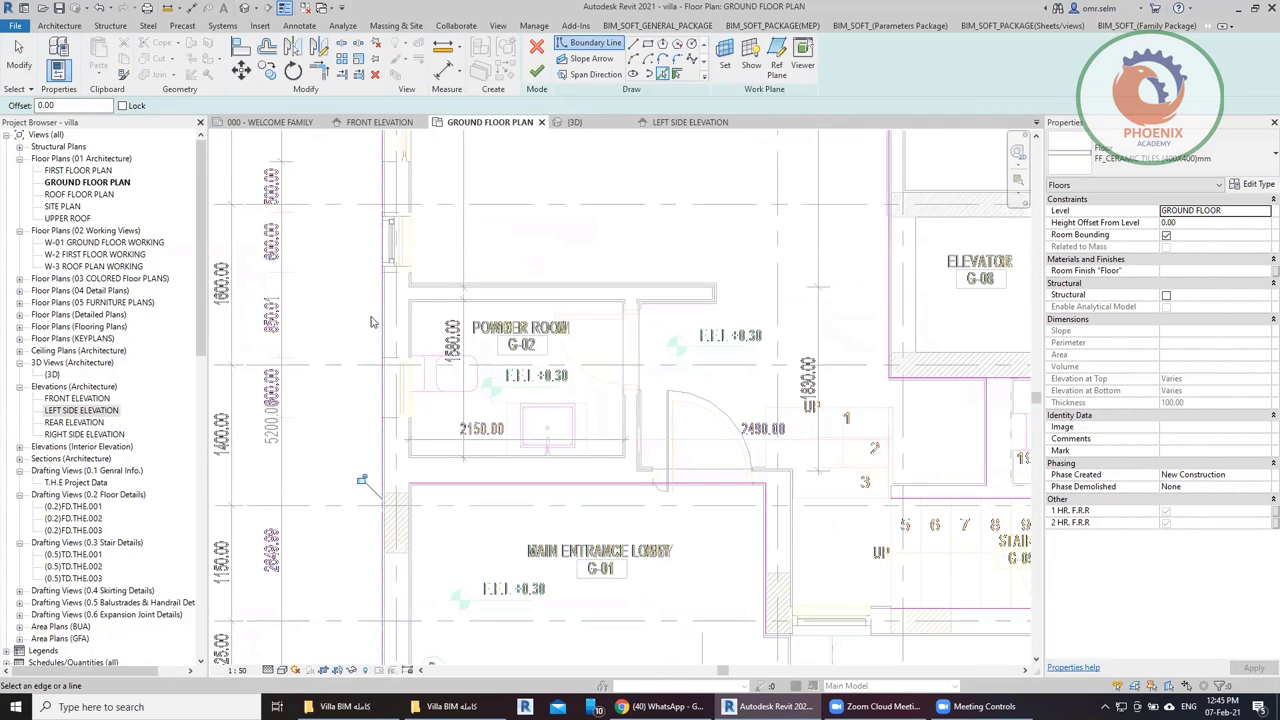
pyautogui.scroll(-2, 394, 491)
pyautogui.moveTo(359, 300); pyautogui.dragTo(390, 509, button='middle')
pyautogui.scroll(-2, 391, 509)
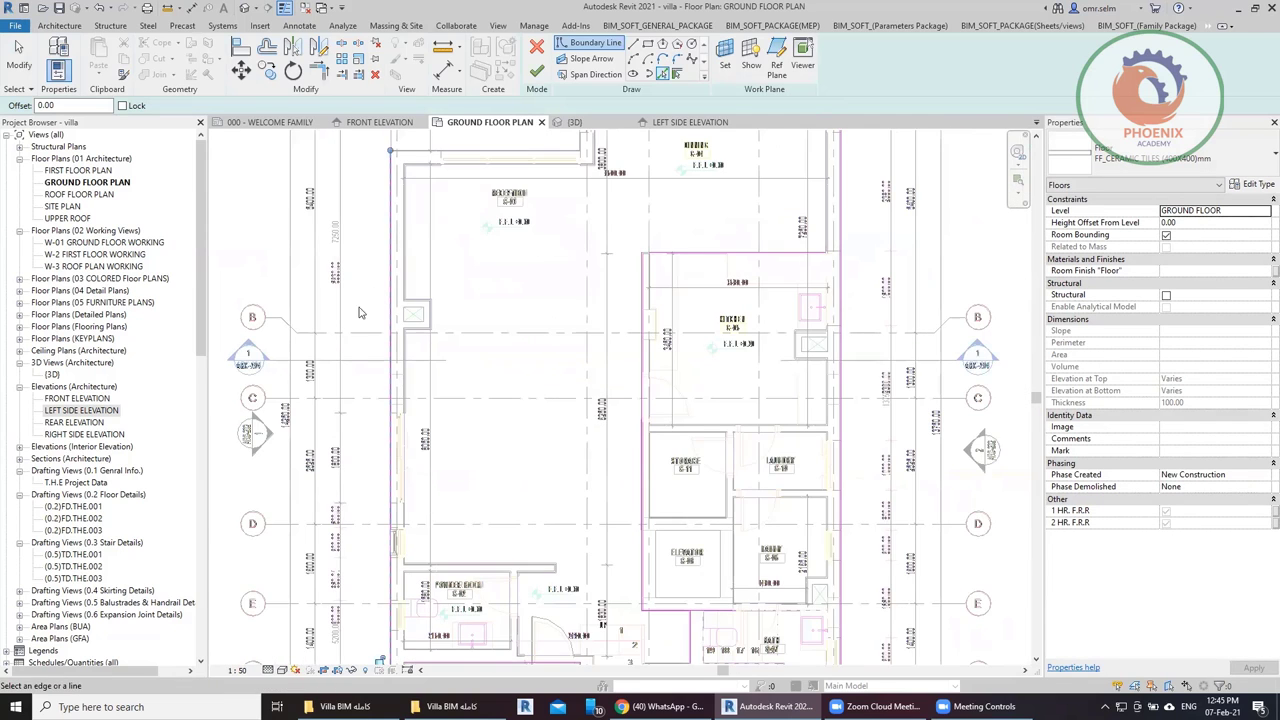
pyautogui.scroll(2, 477, 331)
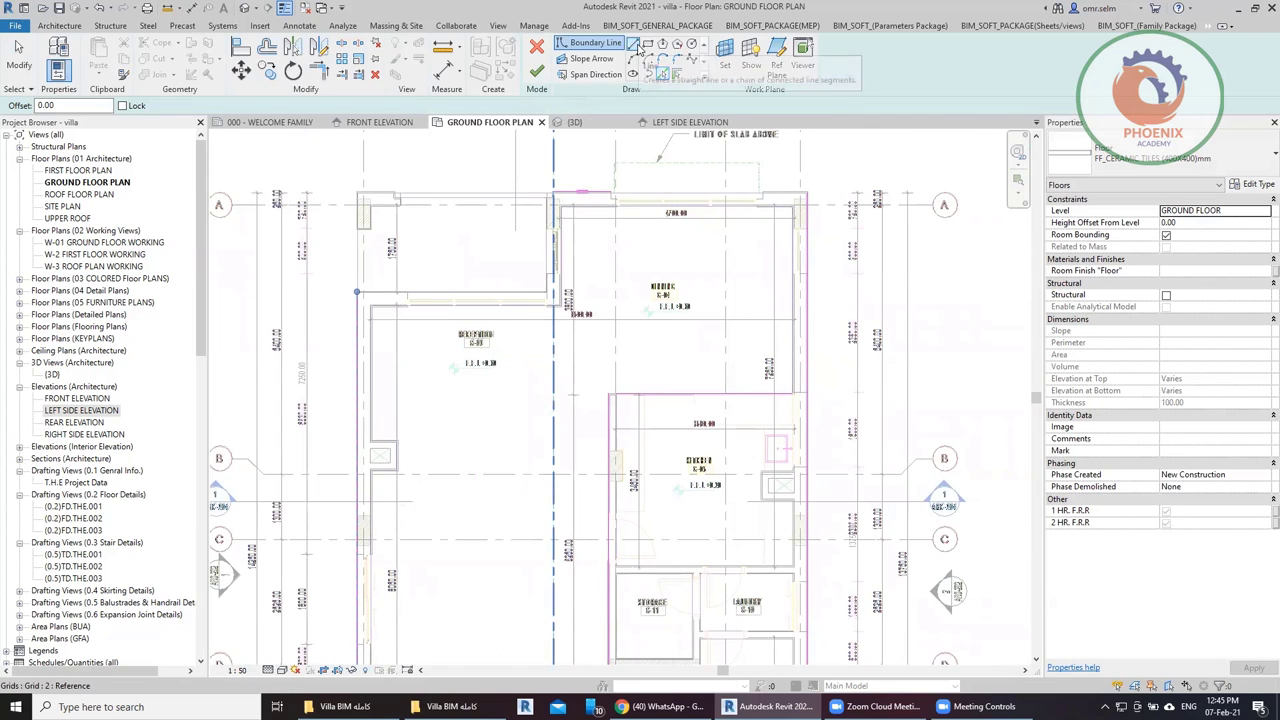
# Pick the reception's upper wall, then trim the top and right boundary lines into corners.
pyautogui.click(456, 291)
pyautogui.press('t')
pyautogui.press('r')
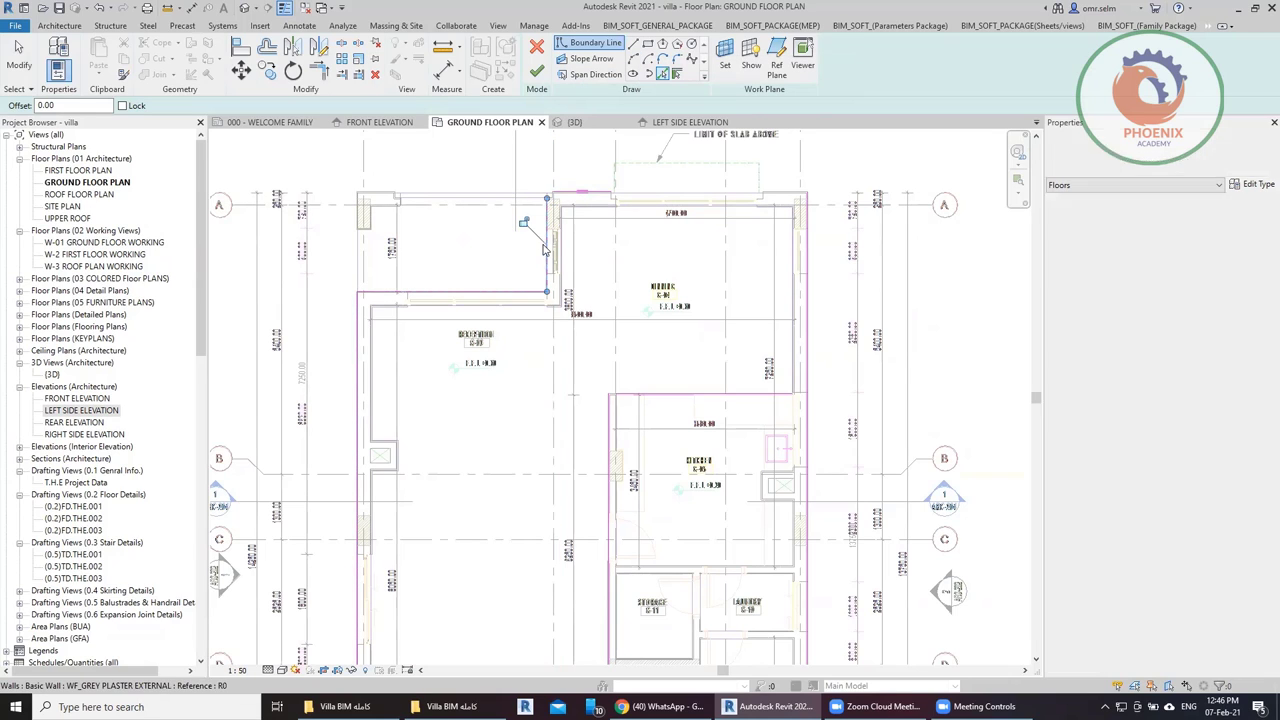
pyautogui.scroll(2, 553, 207)
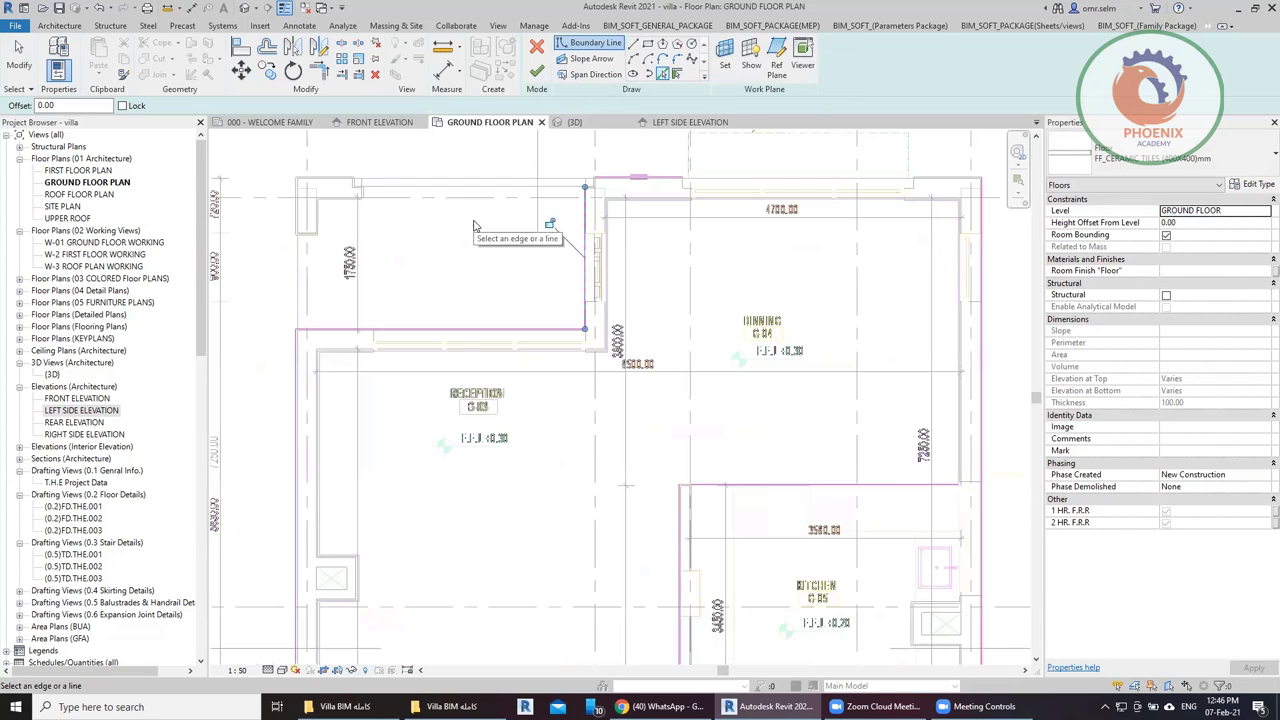
pyautogui.click(586, 205)
pyautogui.click(663, 180)
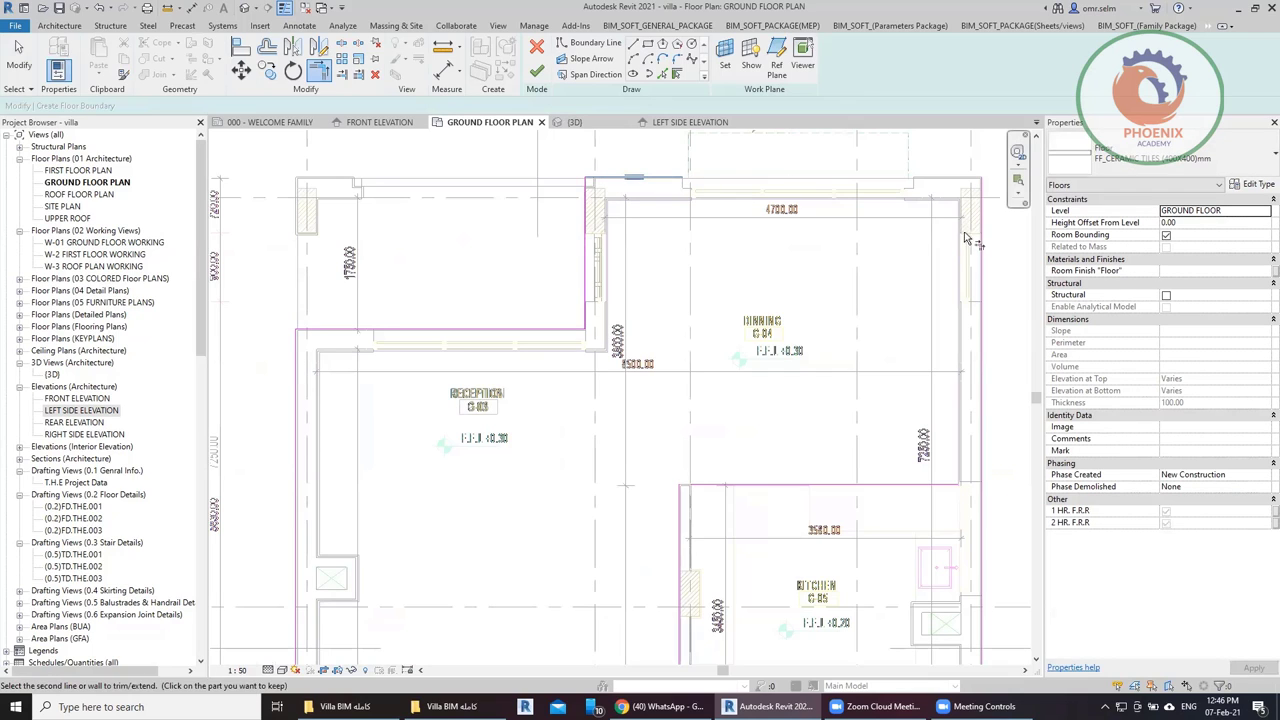
pyautogui.click(985, 413)
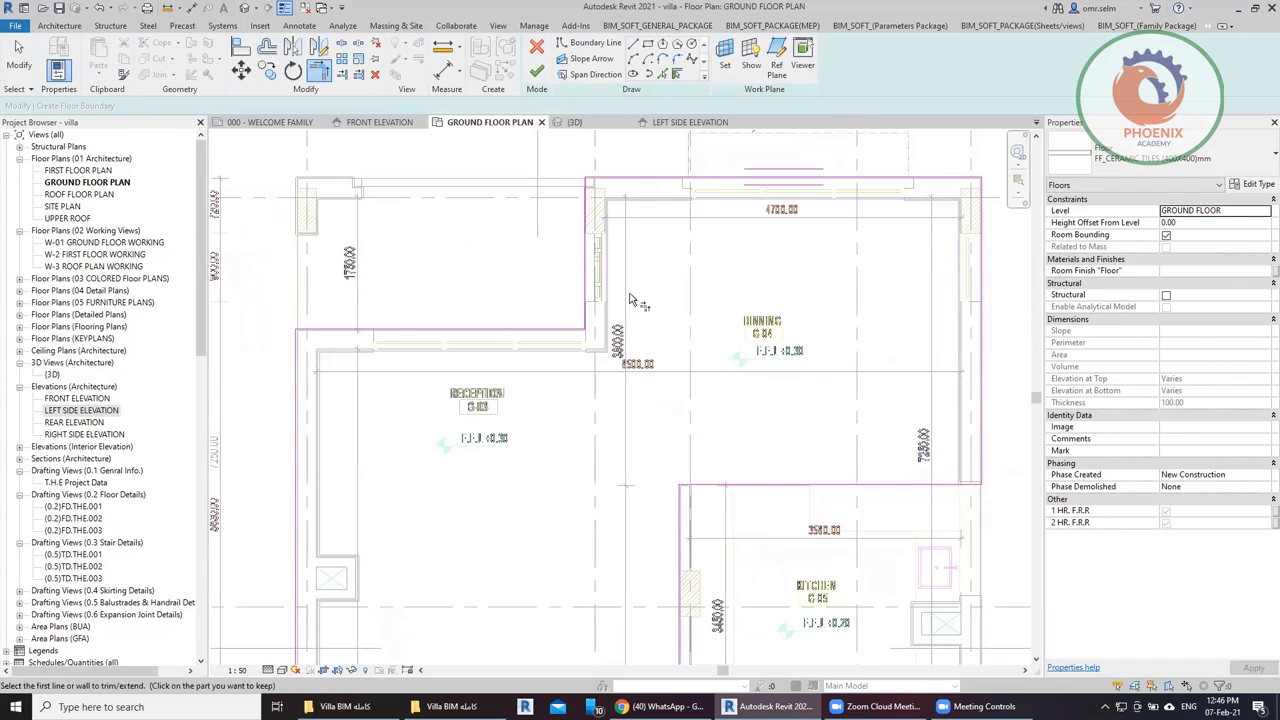
pyautogui.scroll(-2, 660, 350)
pyautogui.scroll(-2, 660, 350)
pyautogui.scroll(-2, 660, 350)
pyautogui.scroll(1, 660, 350)
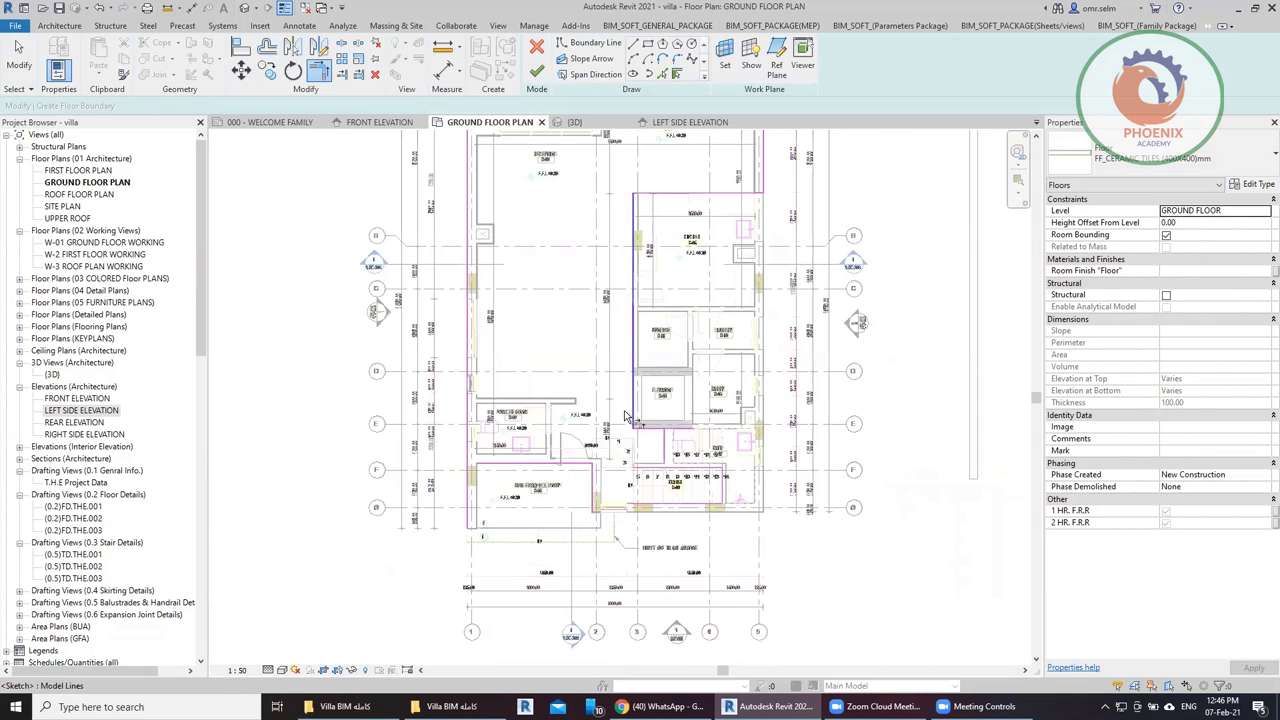
pyautogui.scroll(1, 660, 430)
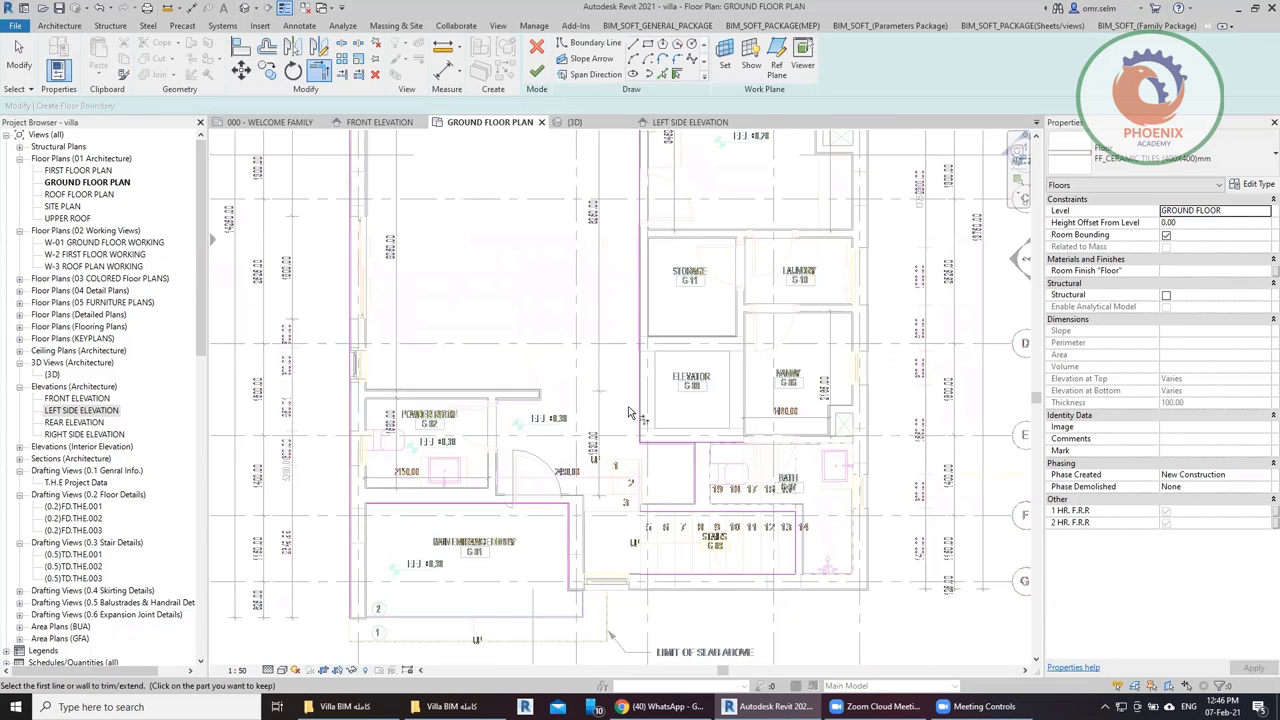
# Trim the boundary lines near the stairs into a corner.
pyautogui.click(682, 458)
pyautogui.scroll(1, 840, 522)
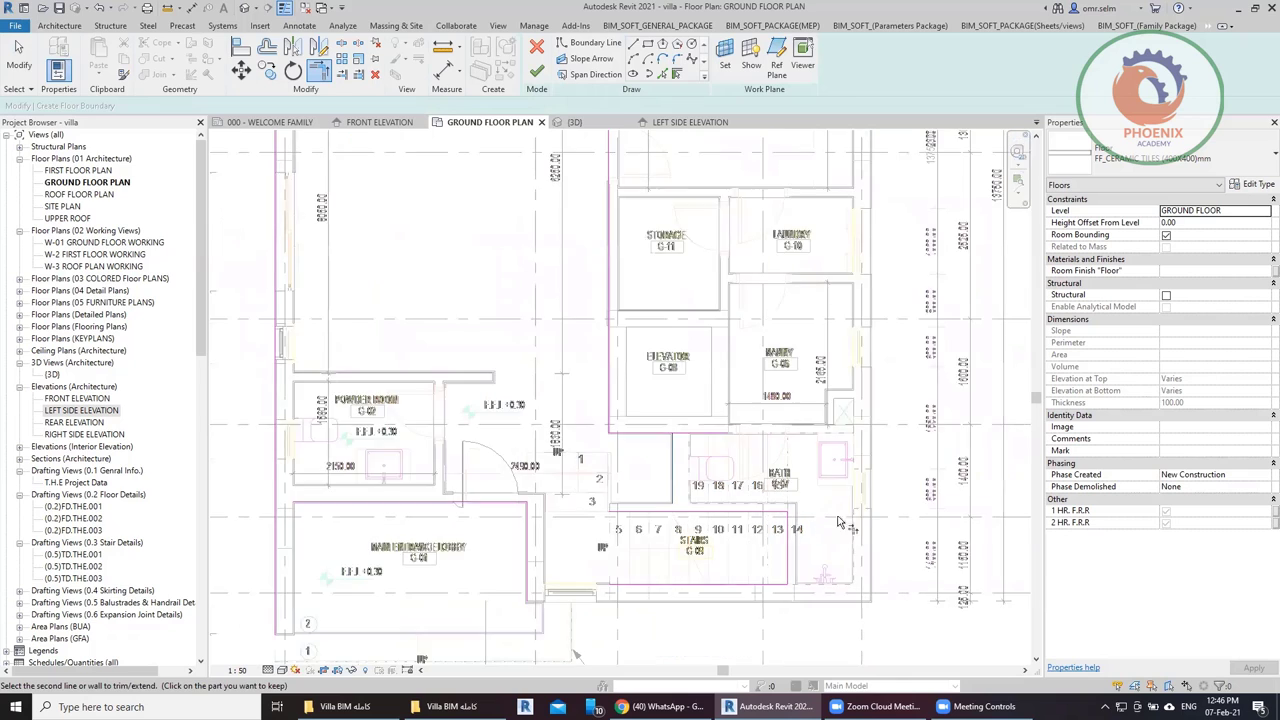
pyautogui.scroll(2, 840, 522)
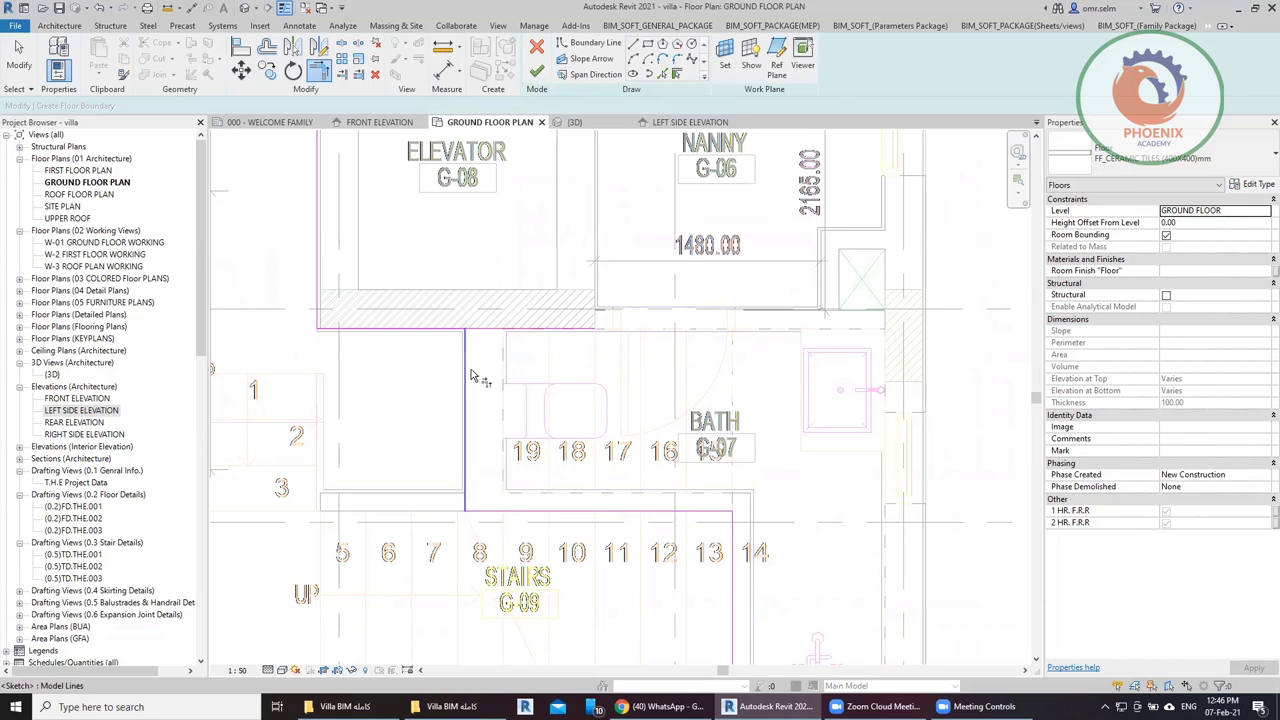
pyautogui.press('t')
pyautogui.press('r')
pyautogui.scroll(-1, 703, 462)
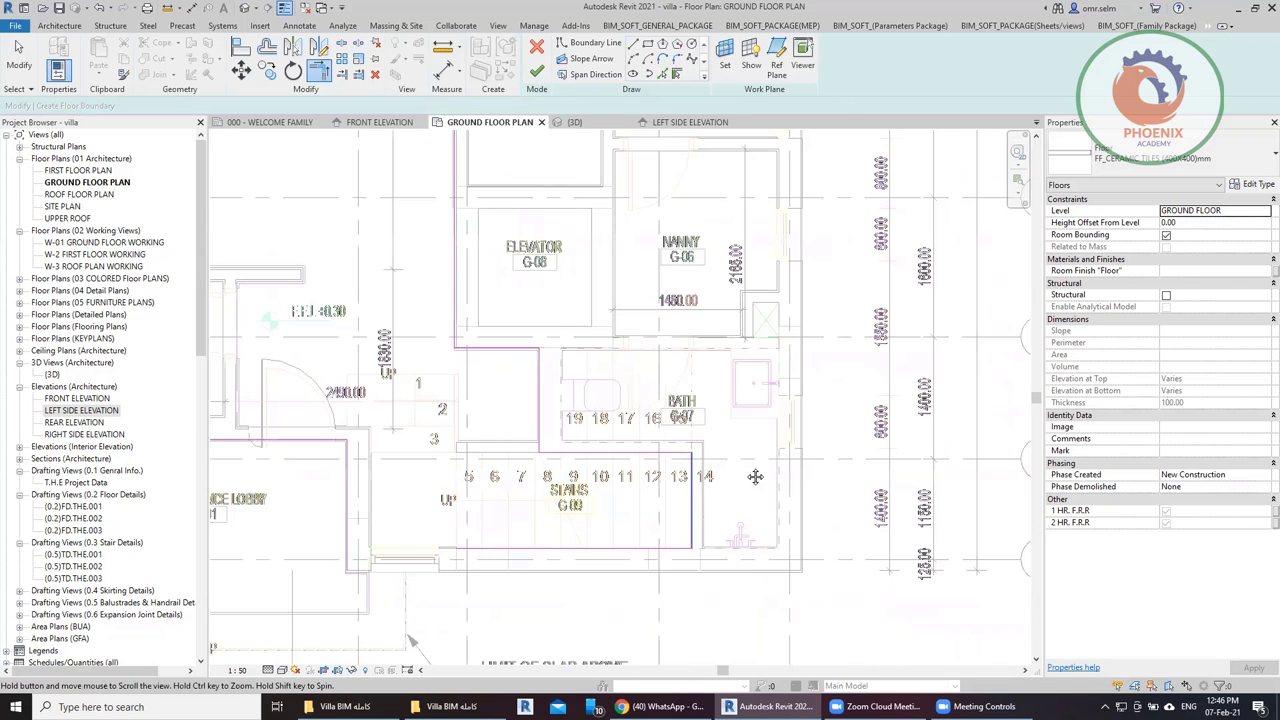
pyautogui.scroll(-1, 740, 420)
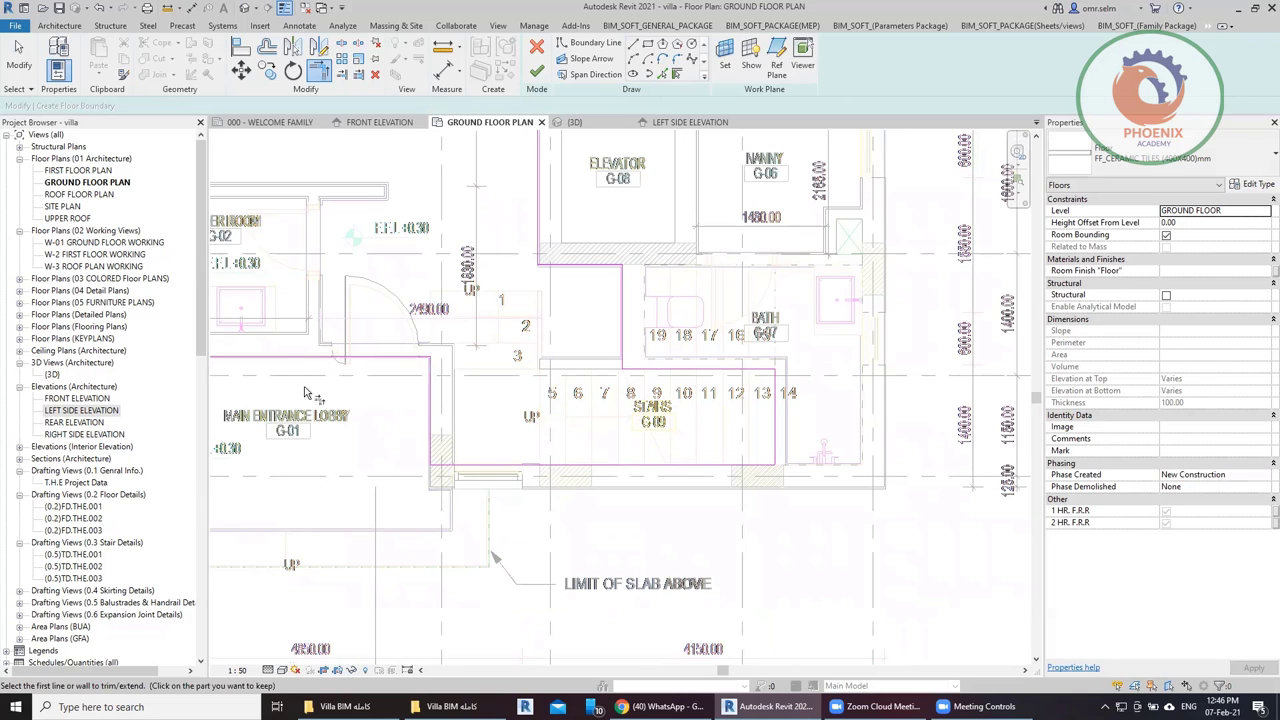
# Move the bottom boundary line down to the outer wall.
pyautogui.moveTo(215, 360); pyautogui.dragTo(600, 472, button='middle')
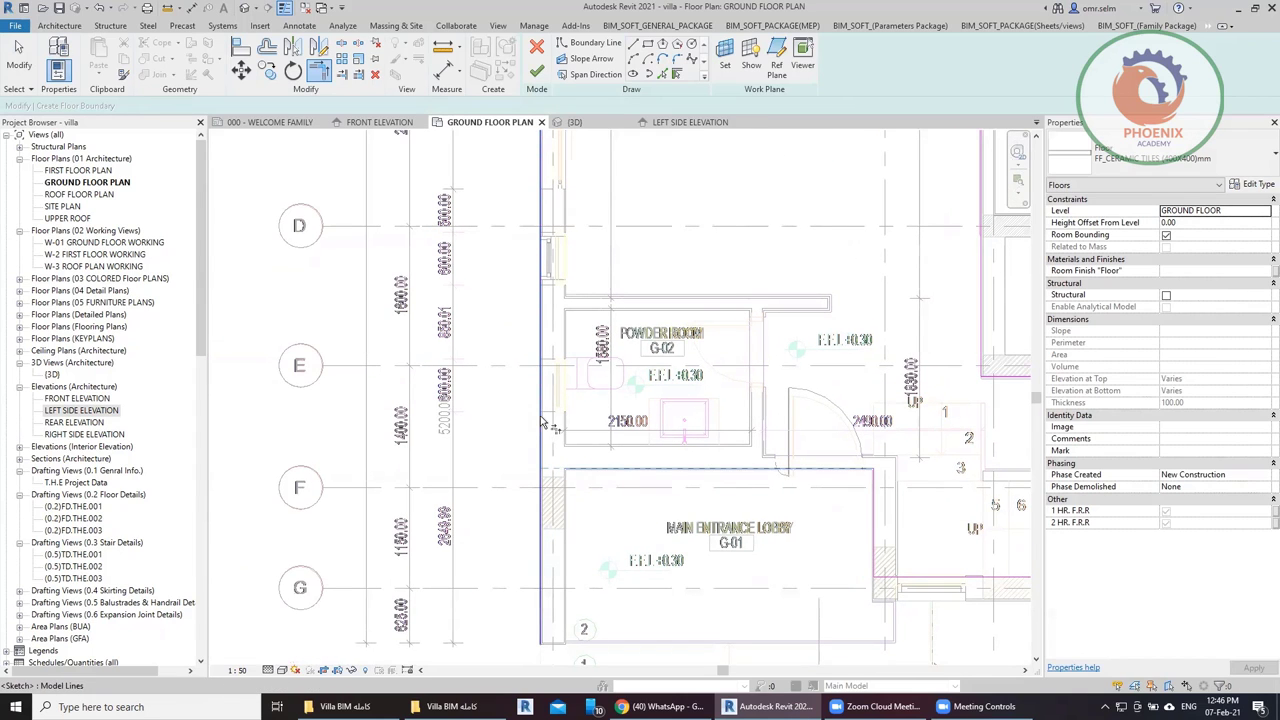
pyautogui.press('t')
pyautogui.press('r')
pyautogui.scroll(-2, 590, 471)
pyautogui.scroll(-2, 555, 473)
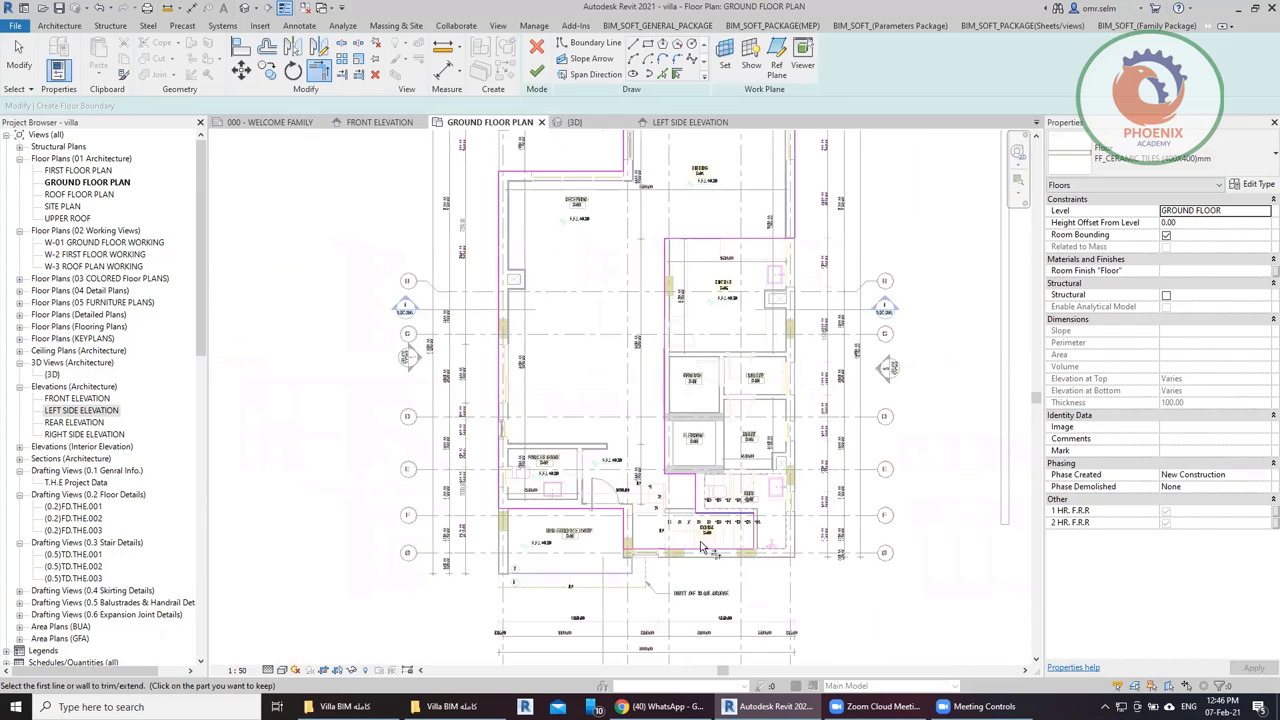
pyautogui.scroll(3, 700, 549)
pyautogui.scroll(3, 668, 555)
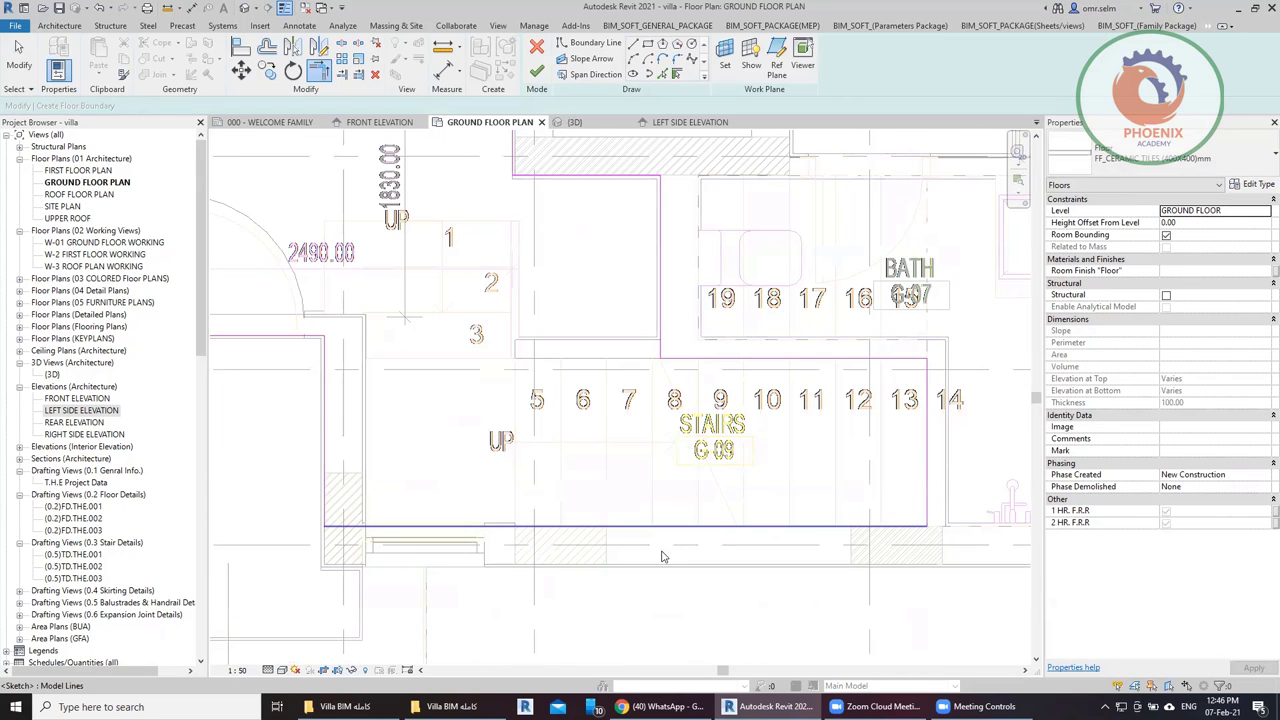
pyautogui.moveTo(651, 524); pyautogui.dragTo(651, 567)
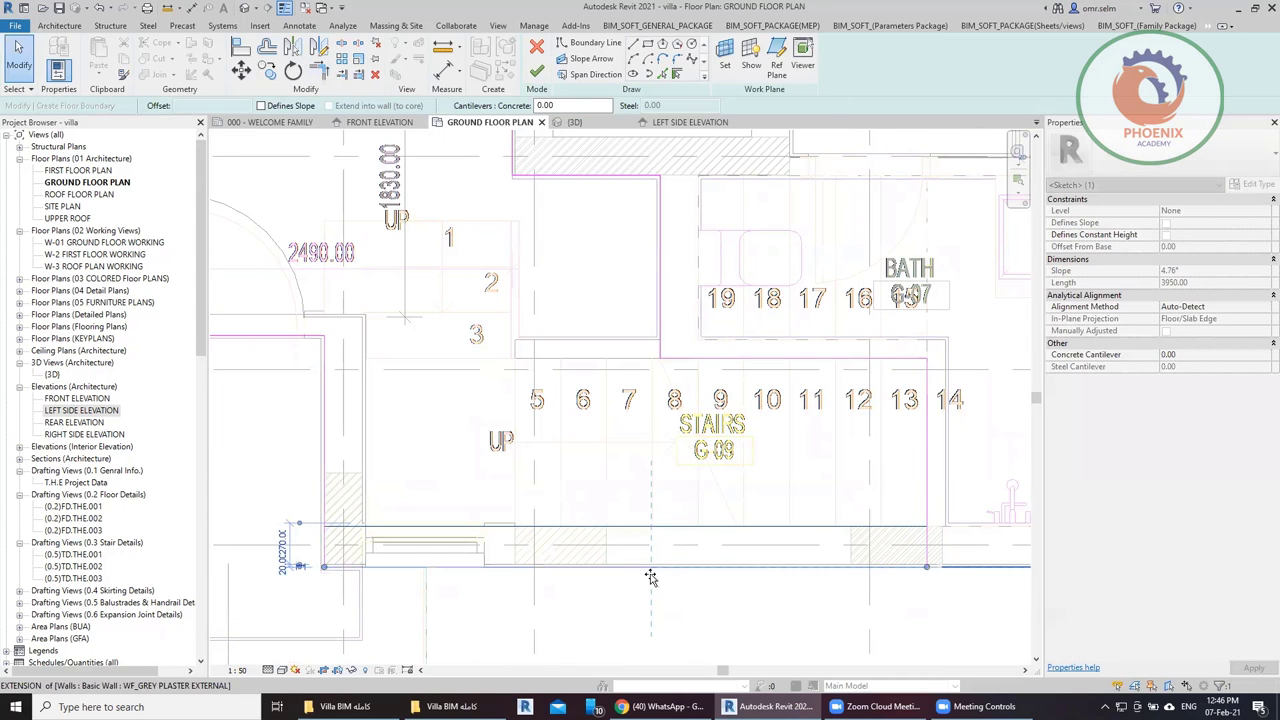
pyautogui.press('Escape')
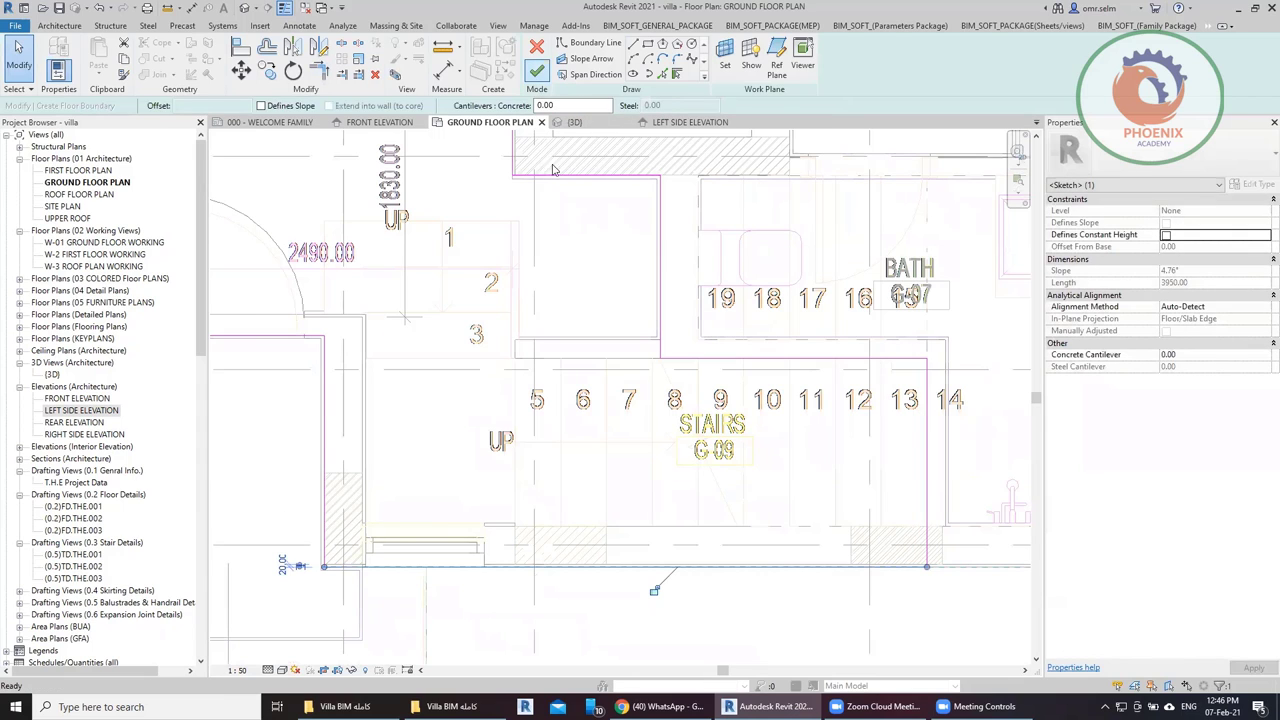
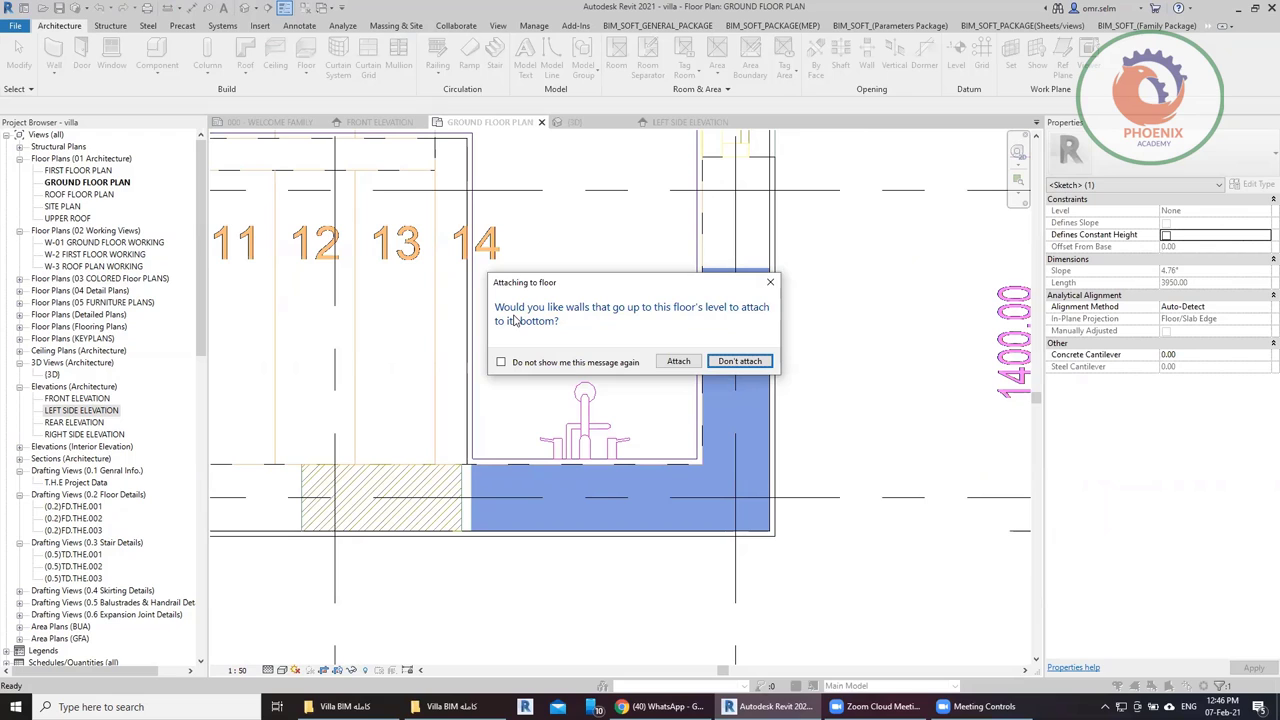
# Finish the floor without attaching walls and join it with the overlapping walls.
pyautogui.click(739, 361)
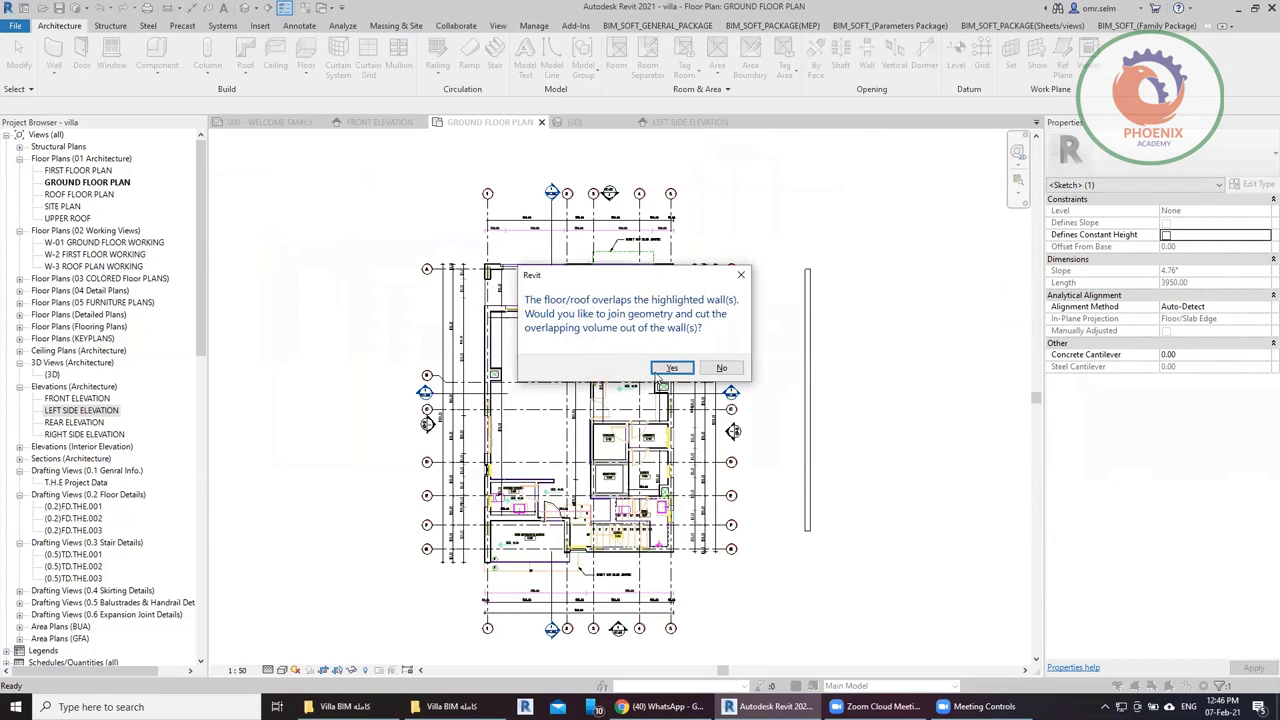
pyautogui.click(669, 368)
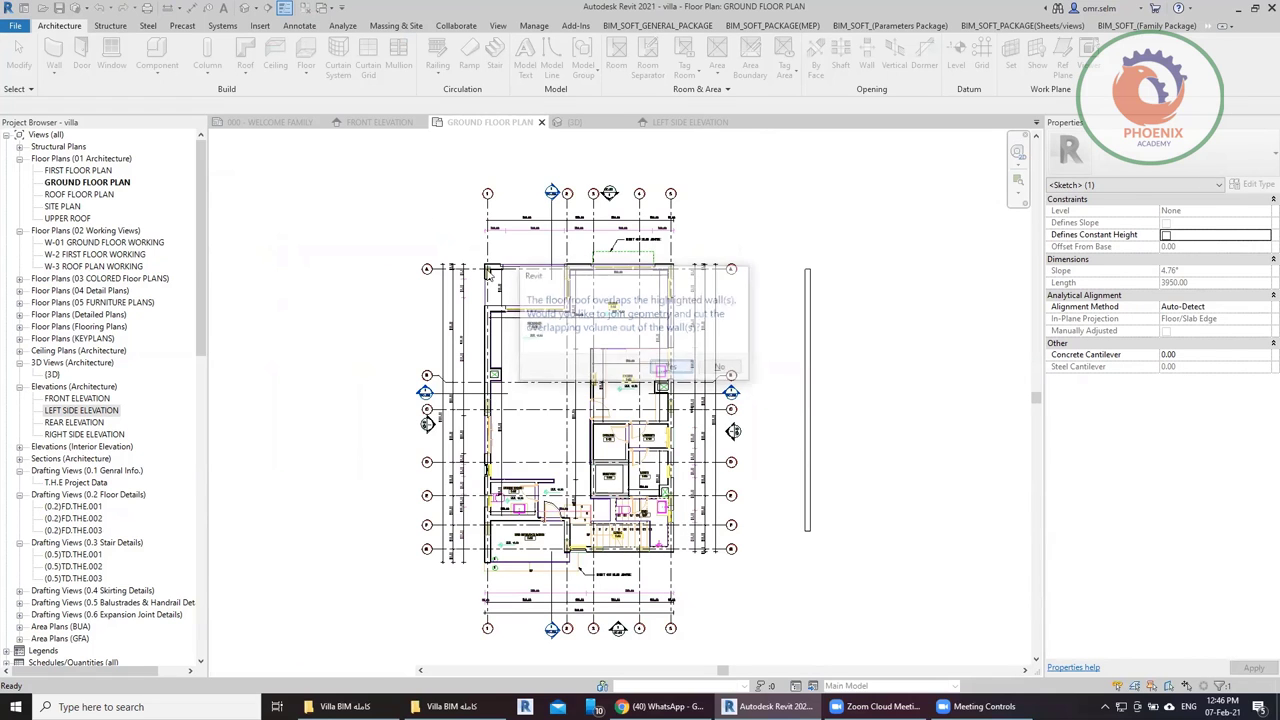
pyautogui.scroll(10, 604, 520)
# In the {3D} view, select the new ground floor slab and orbit to an isometric view.
pyautogui.click(570, 122)
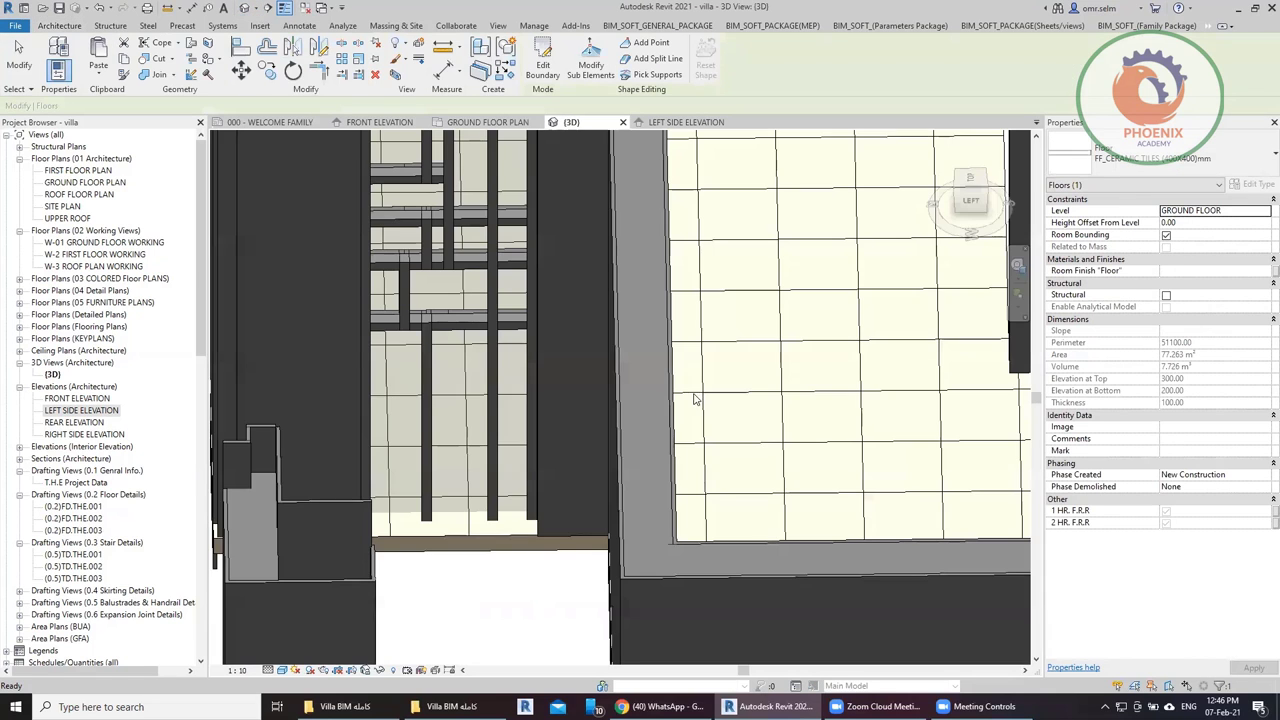
pyautogui.scroll(-5, 592, 387)
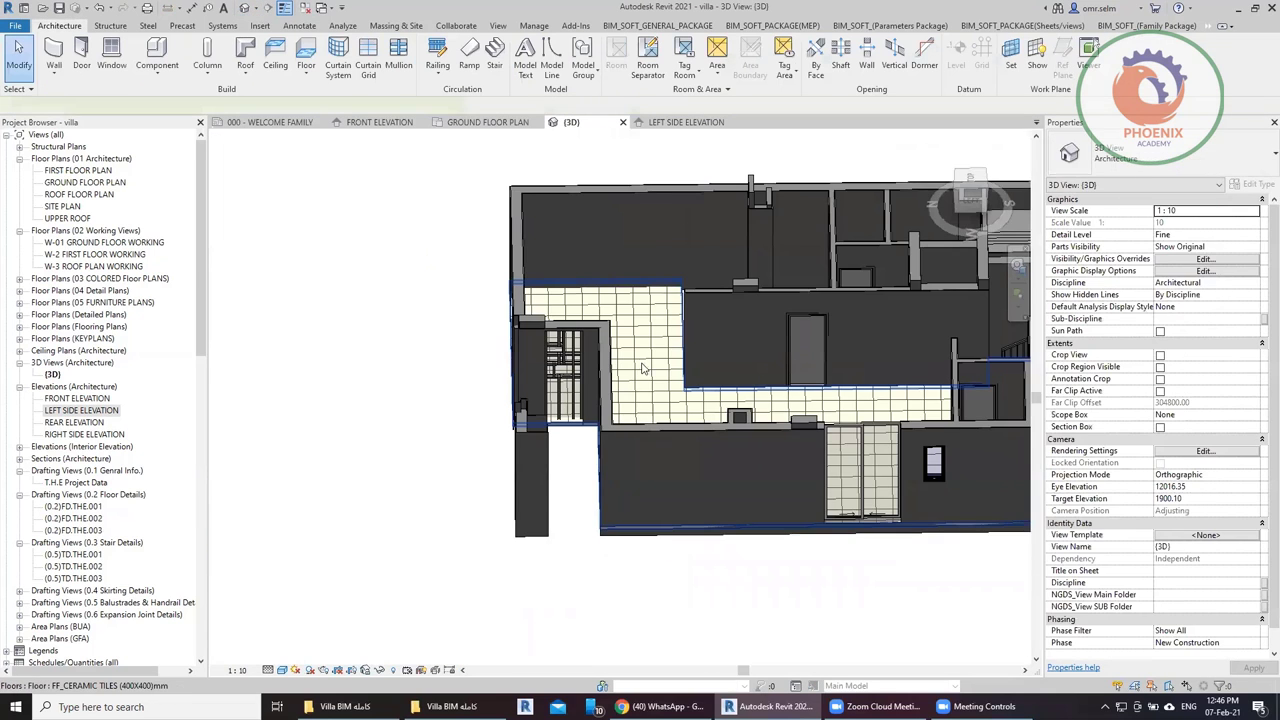
pyautogui.click(642, 365)
pyautogui.moveTo(554, 460)
pyautogui.keyDown('shift'); pyautogui.mouseDown(button='middle')
pyautogui.moveTo(660, 487)
pyautogui.moveTo(737, 423)
pyautogui.moveTo(552, 418)
pyautogui.mouseUp(button='middle'); pyautogui.keyUp('shift')
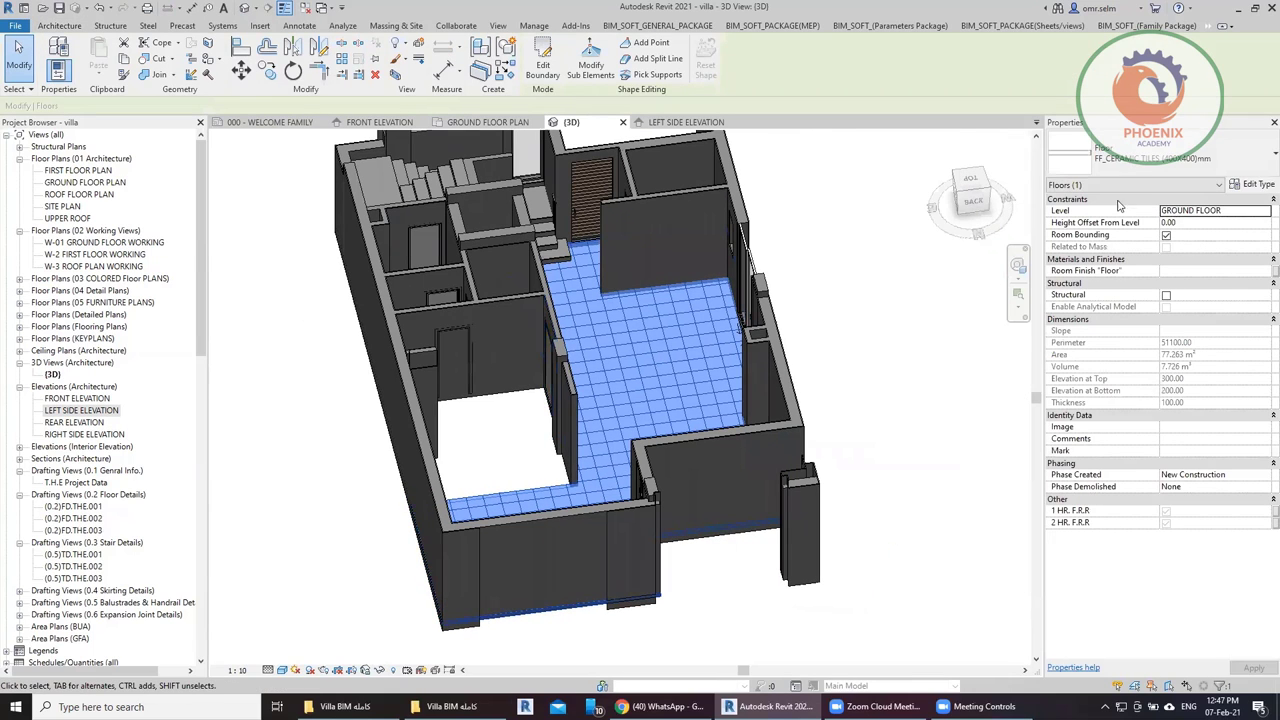
# Try the FF_ LOCAL MARBLE BUSH HAMMERED type on the floor and preview its layer structure.
pyautogui.click(1208, 158)
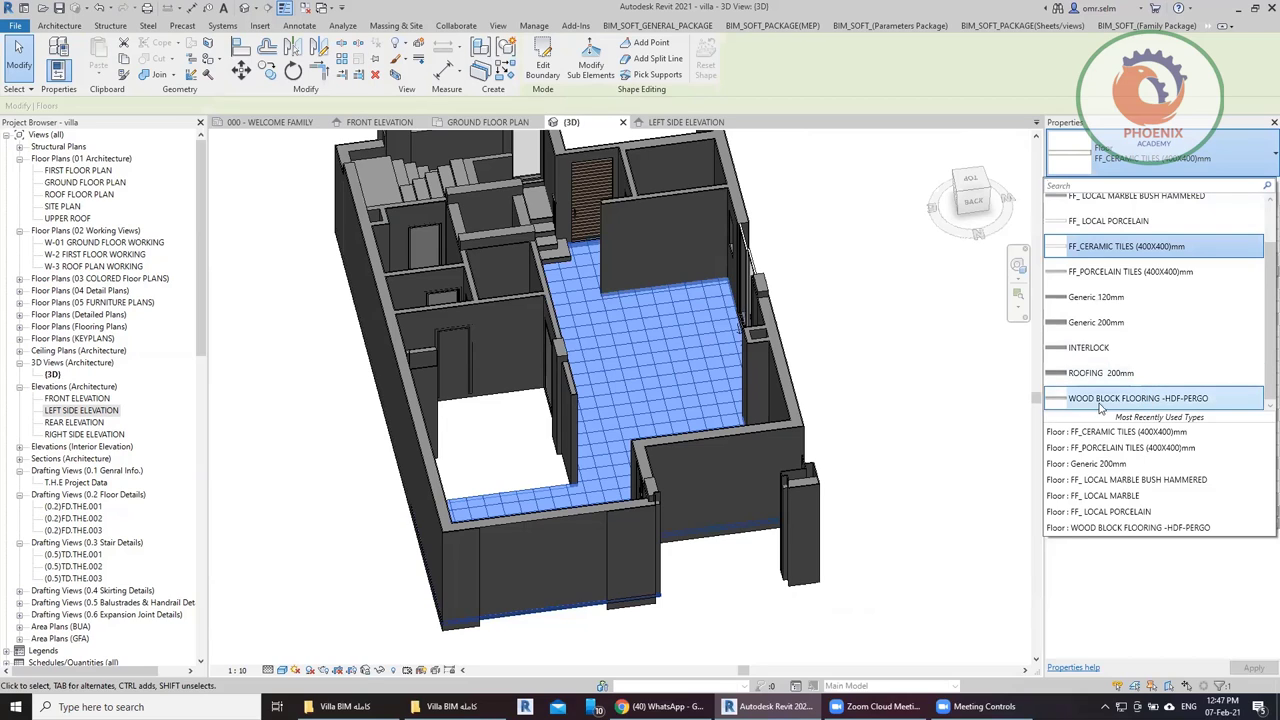
pyautogui.scroll(1, 1098, 390)
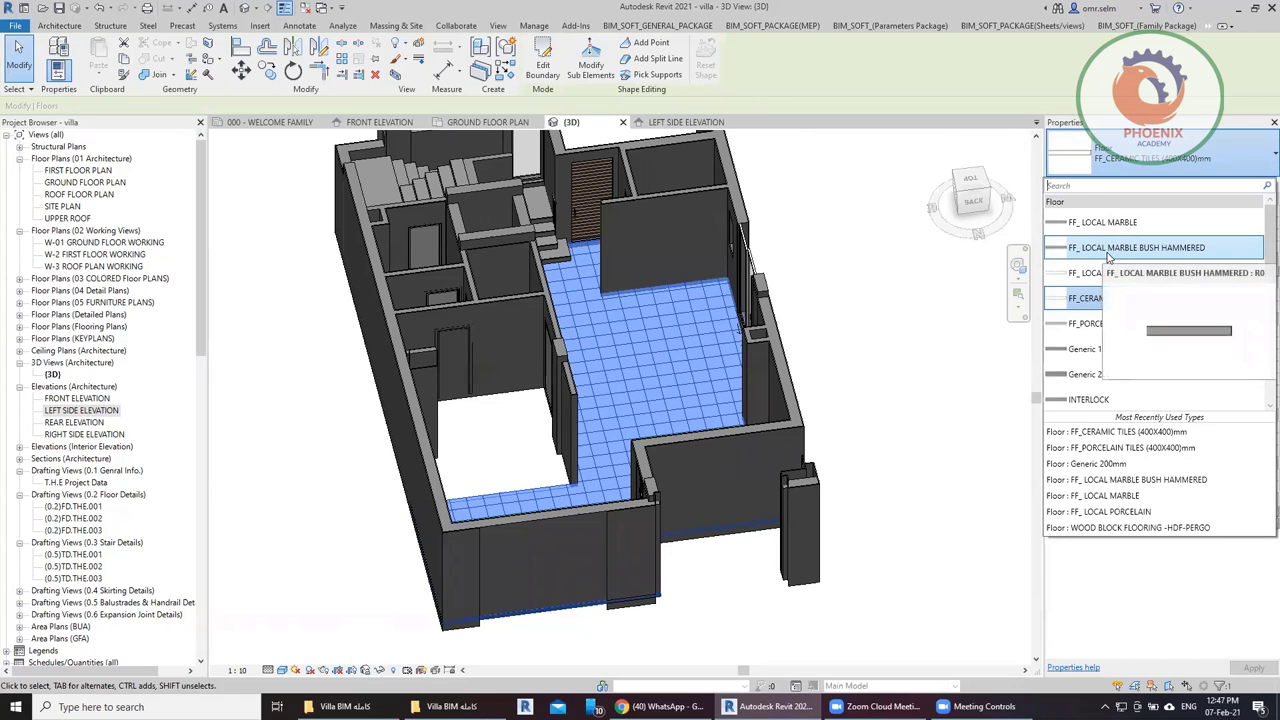
pyautogui.click(1108, 258)
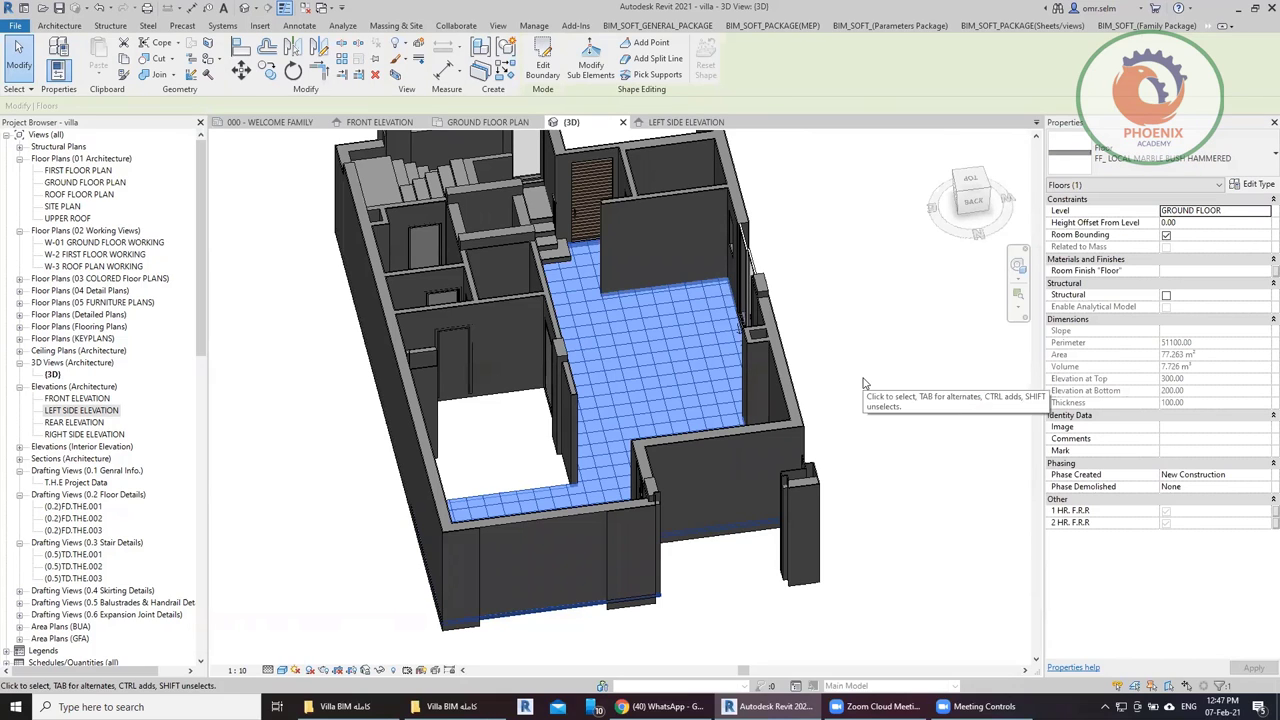
pyautogui.click(1252, 184)
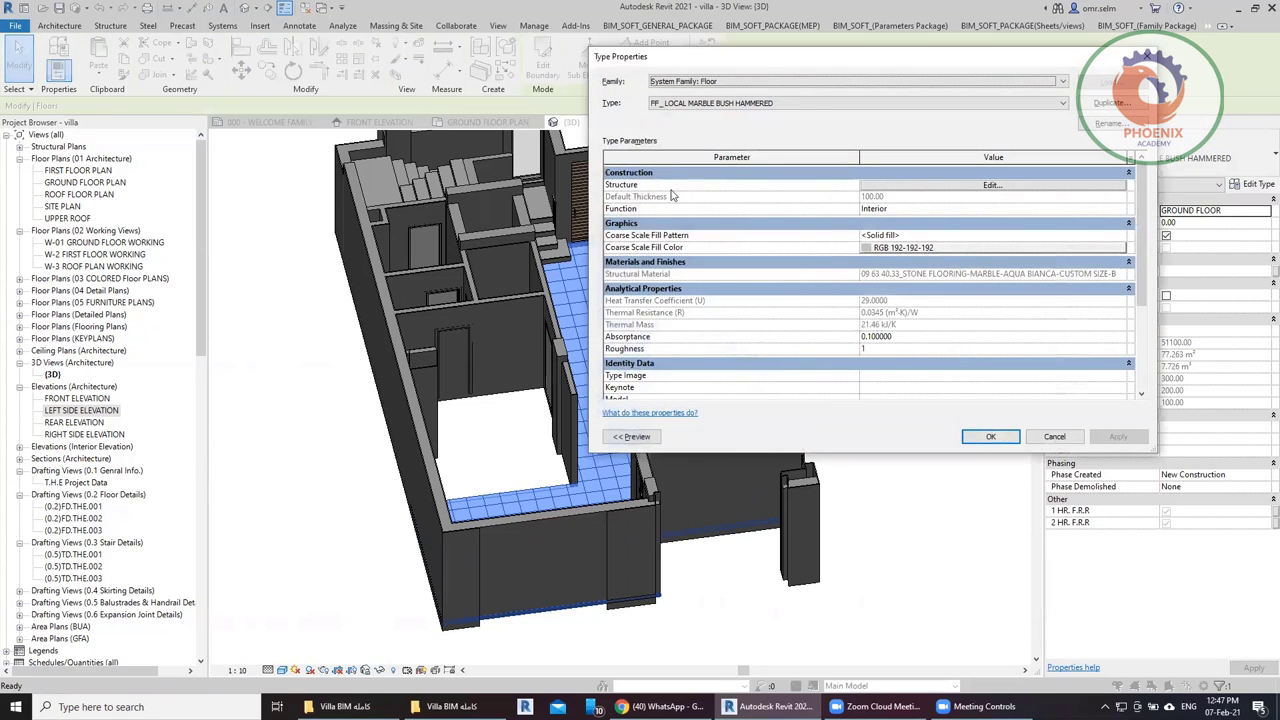
pyautogui.click(920, 185)
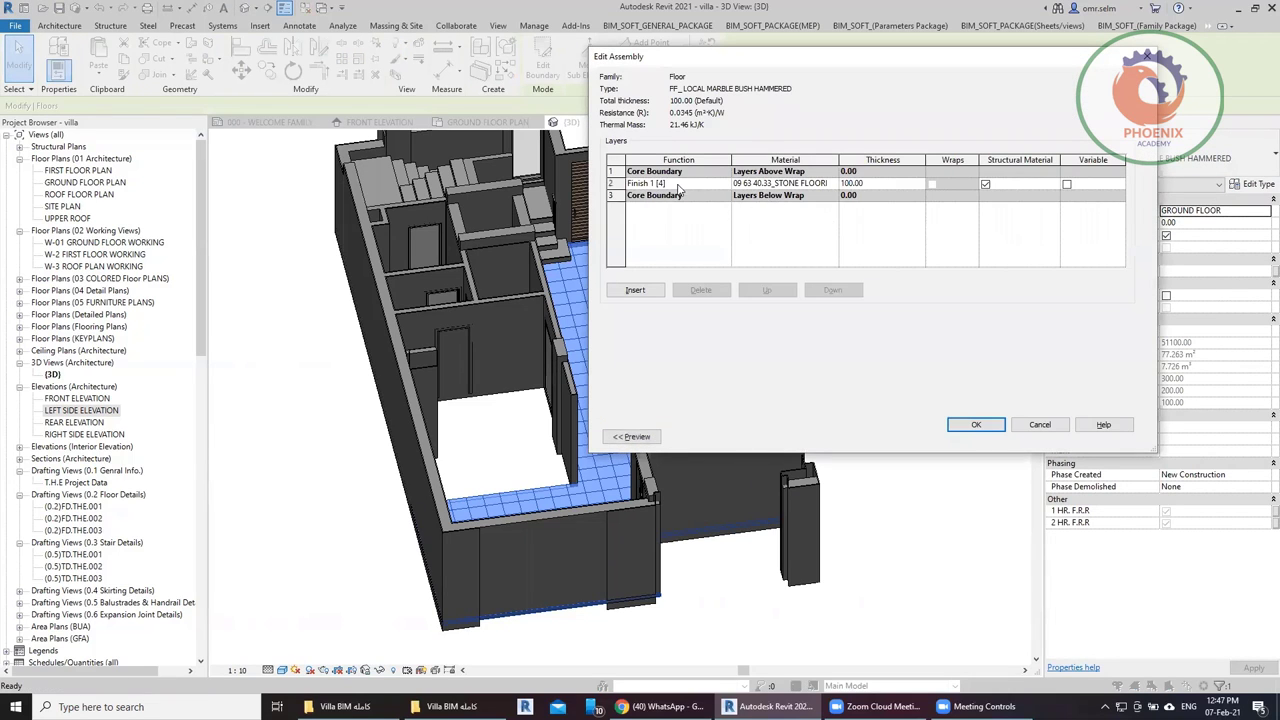
pyautogui.click(630, 438)
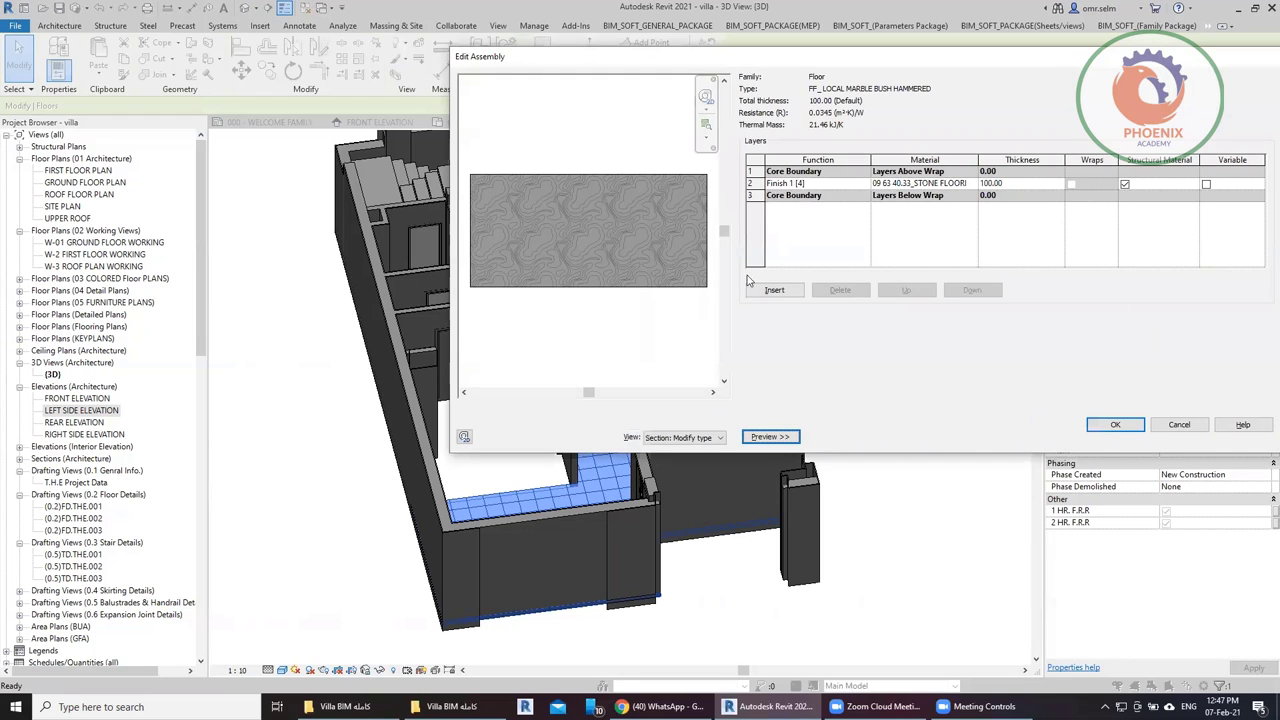
pyautogui.click(1118, 426)
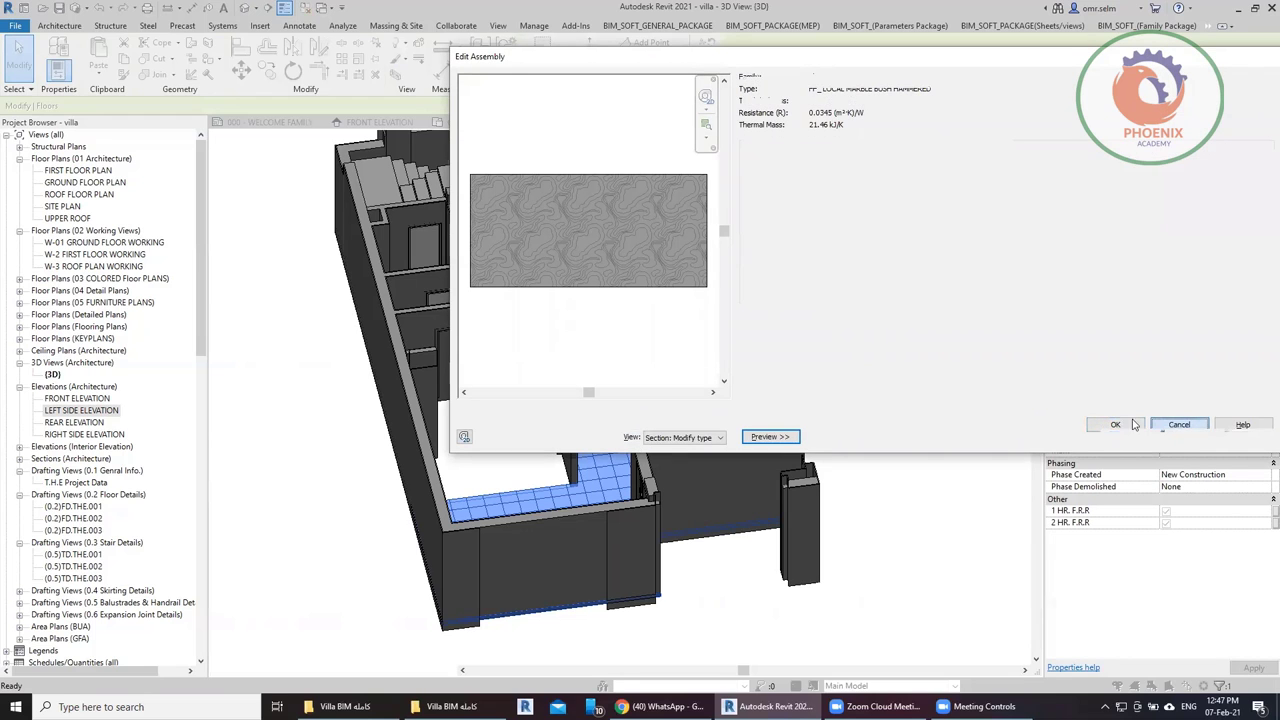
pyautogui.click(1130, 440)
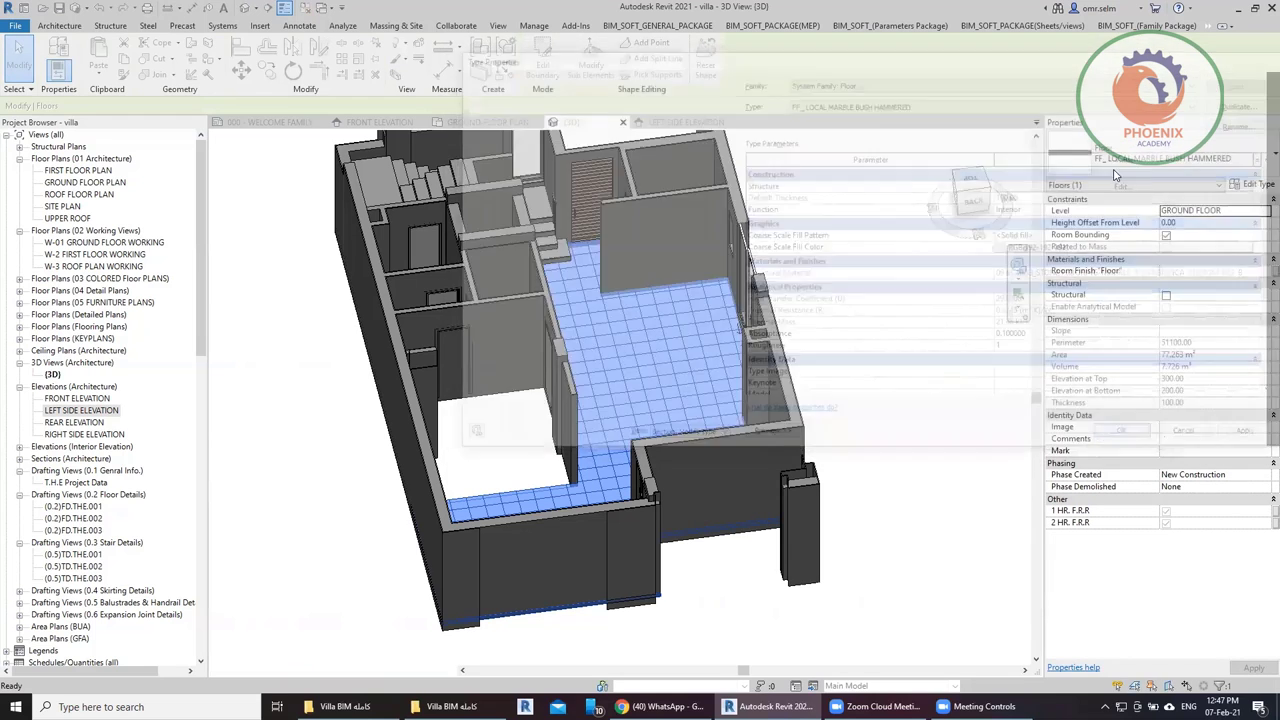
# Try FF_ LOCAL PORCELAIN, then settle on Generic 120mm and accept its type properties.
pyautogui.click(1176, 170)
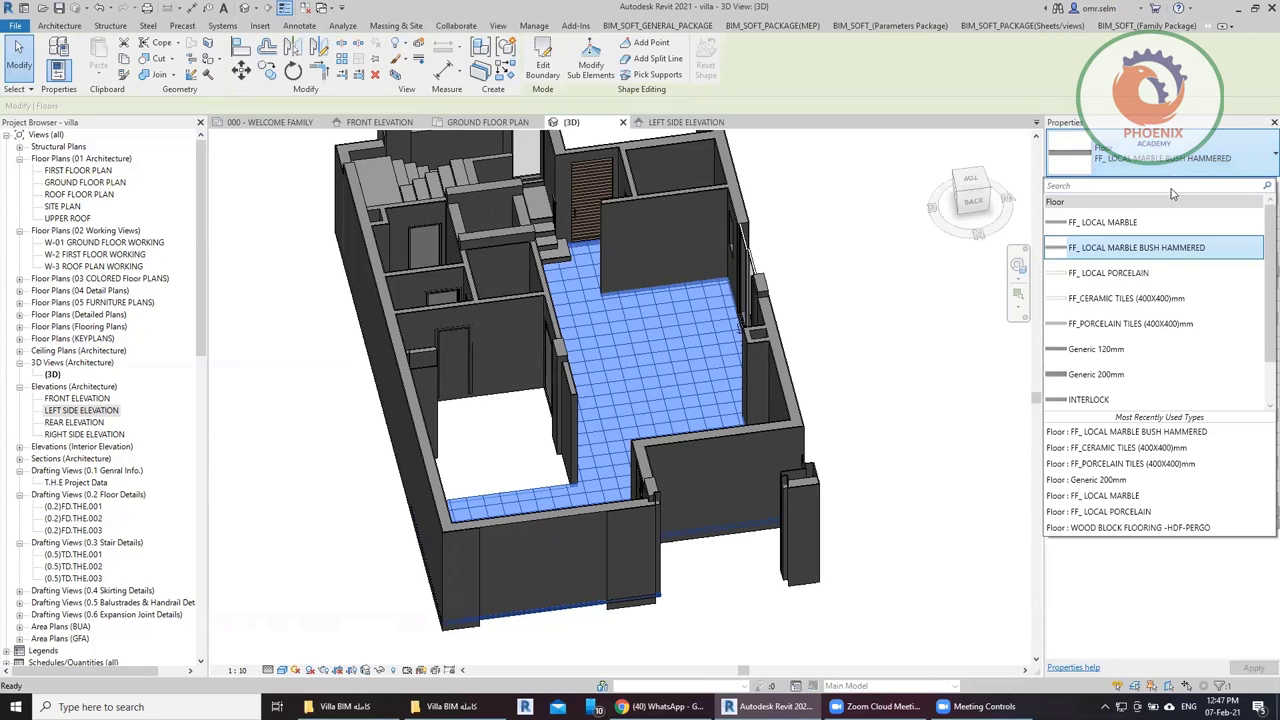
pyautogui.click(1188, 278)
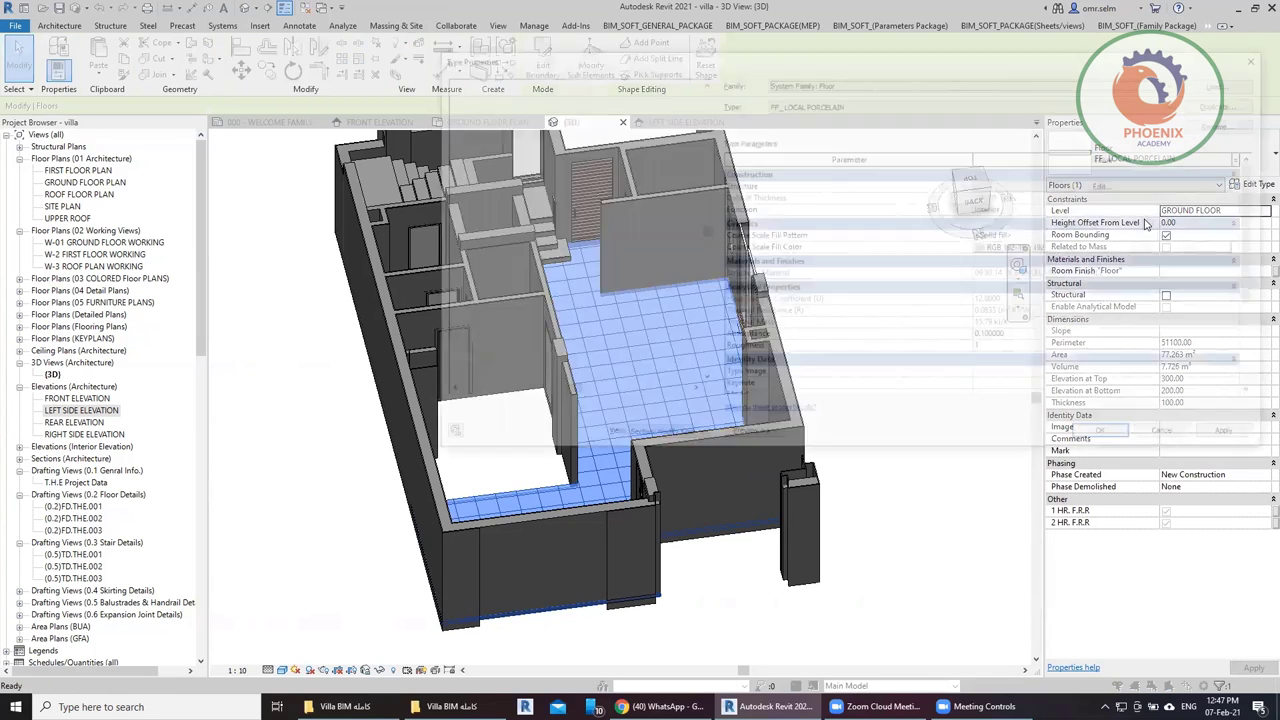
pyautogui.click(1155, 438)
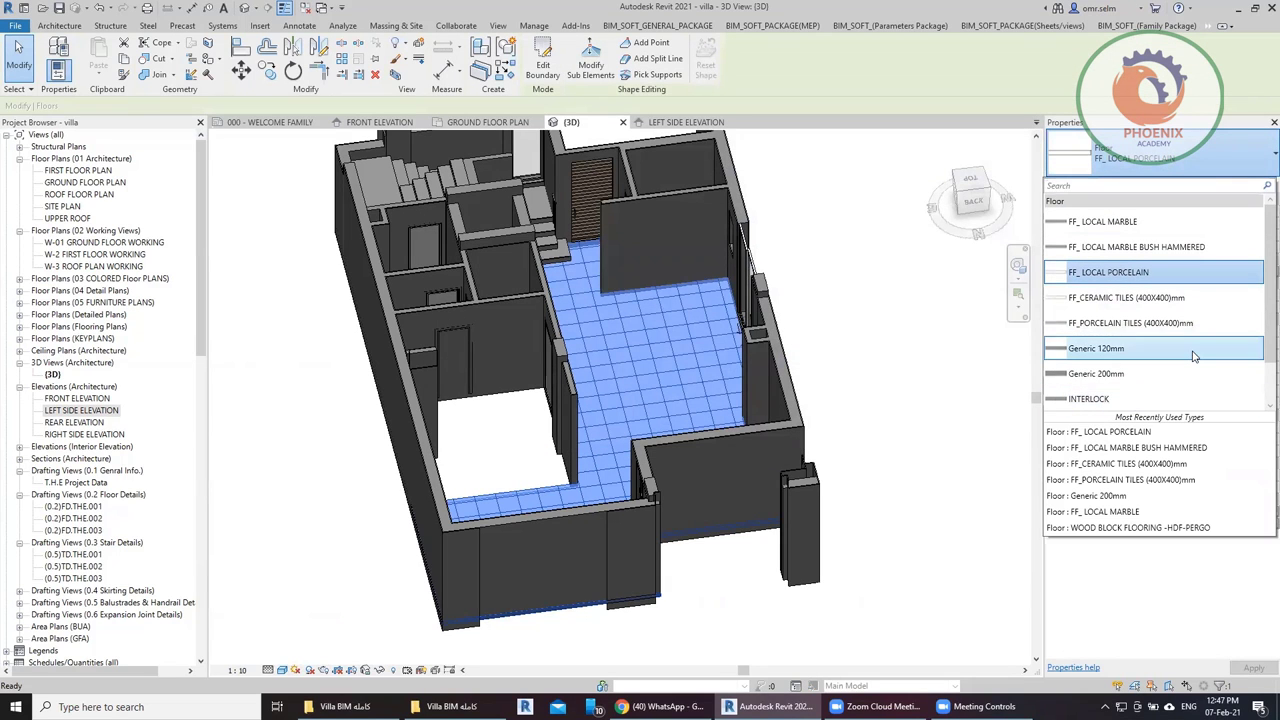
pyautogui.click(1197, 350)
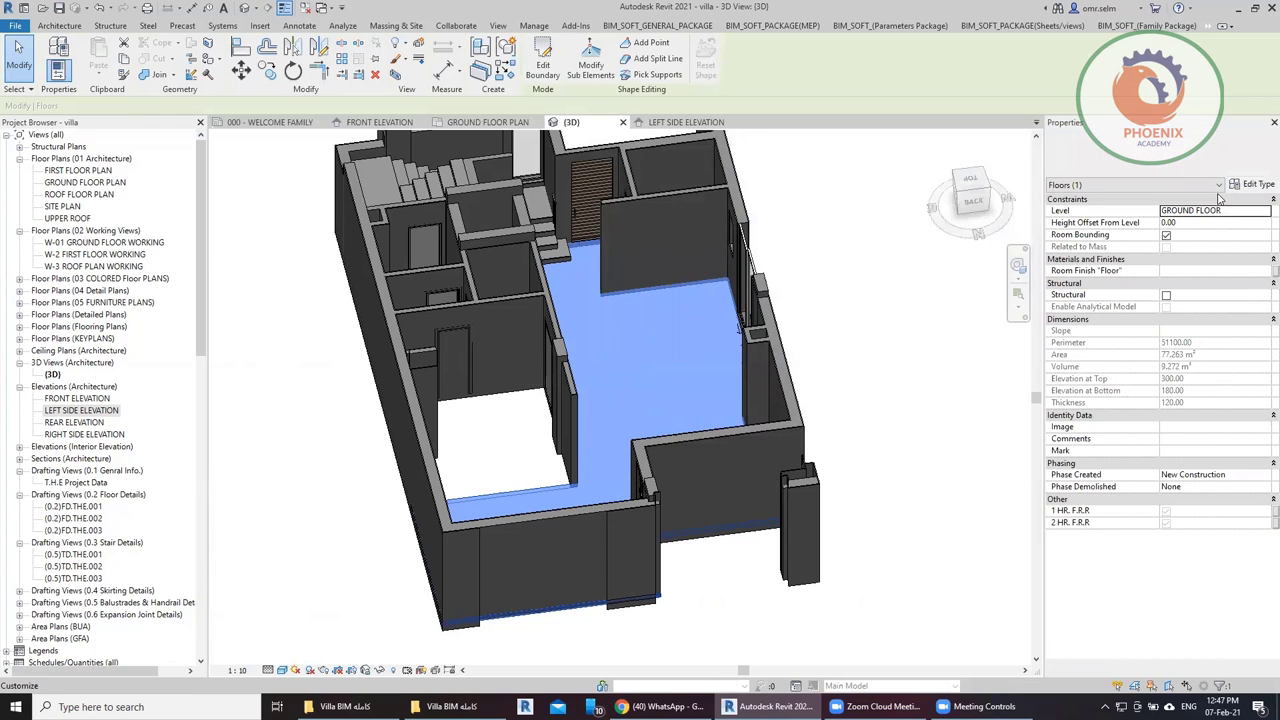
pyautogui.click(1252, 184)
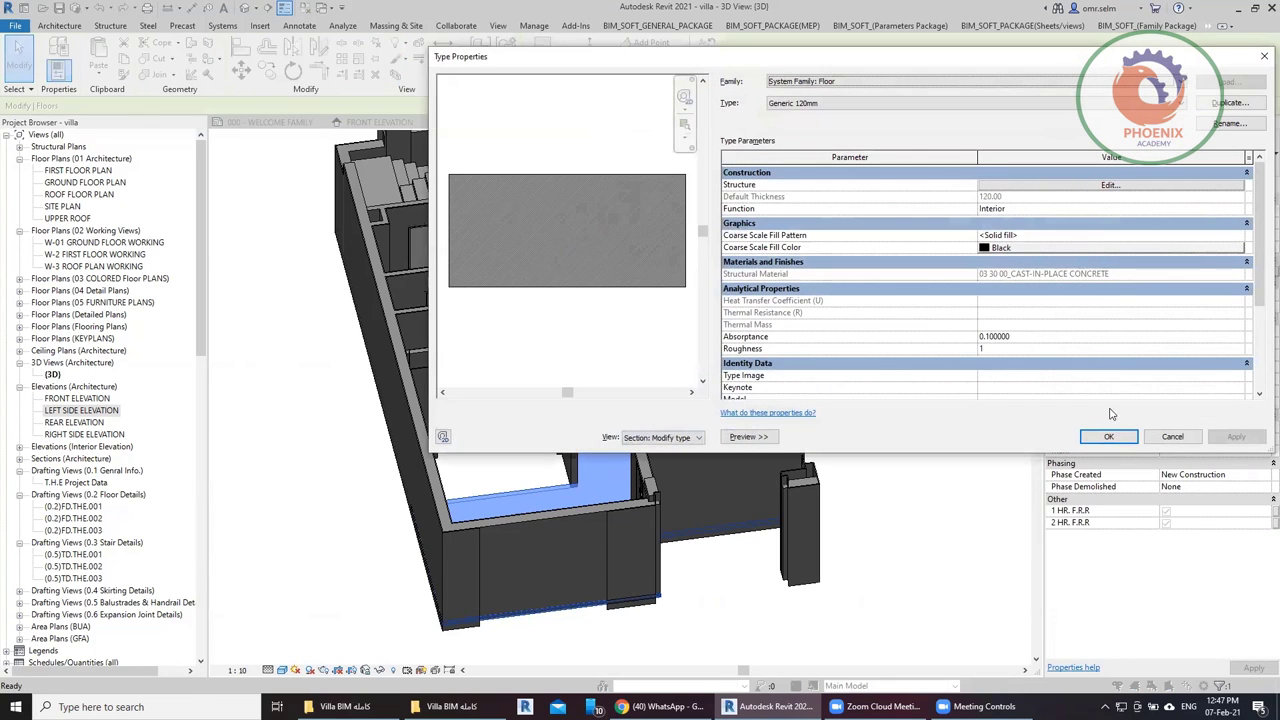
pyautogui.click(1110, 437)
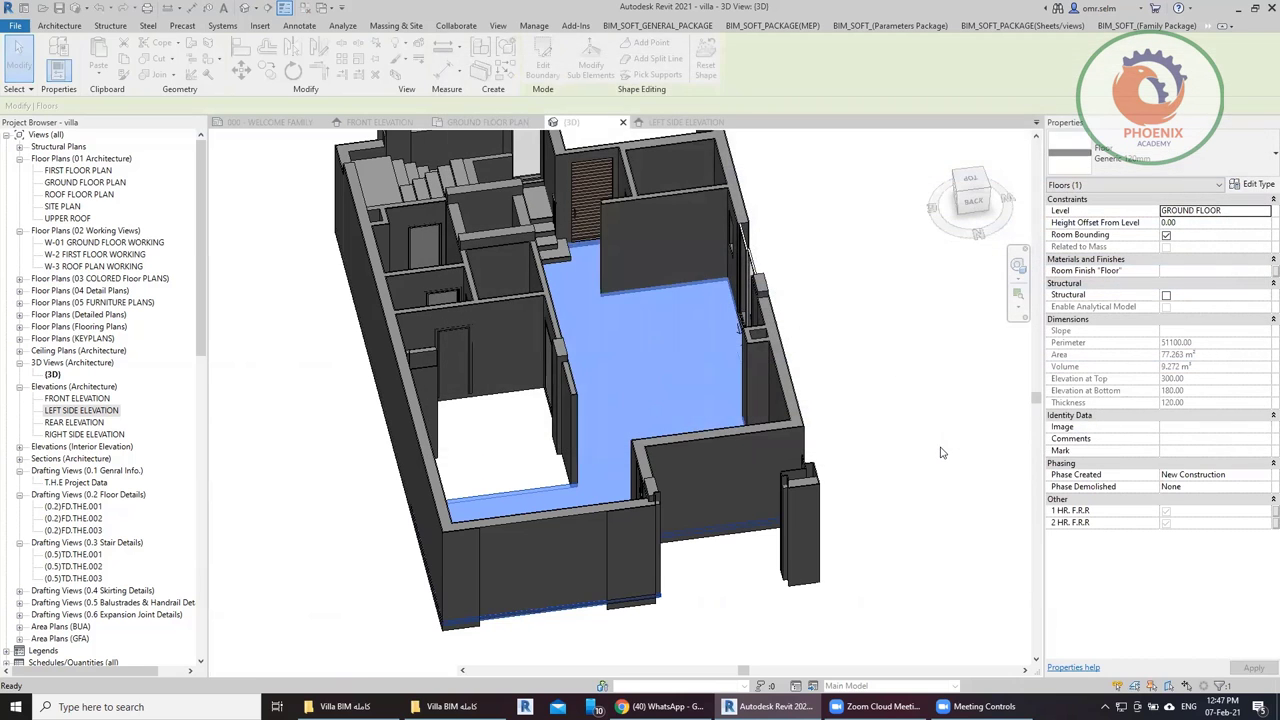
pyautogui.click(505, 420)
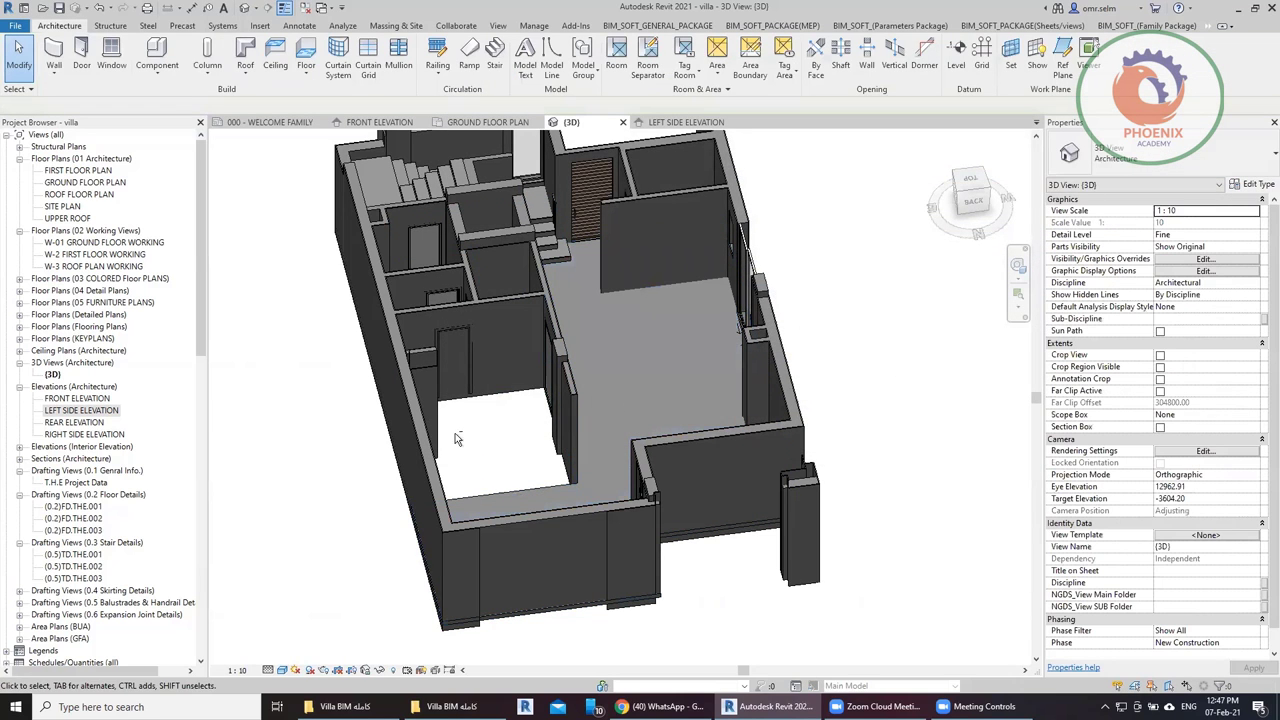
pyautogui.keyDown('shift'); pyautogui.moveTo(455, 438); pyautogui.dragTo(964, 555, button='middle'); pyautogui.keyUp('shift')
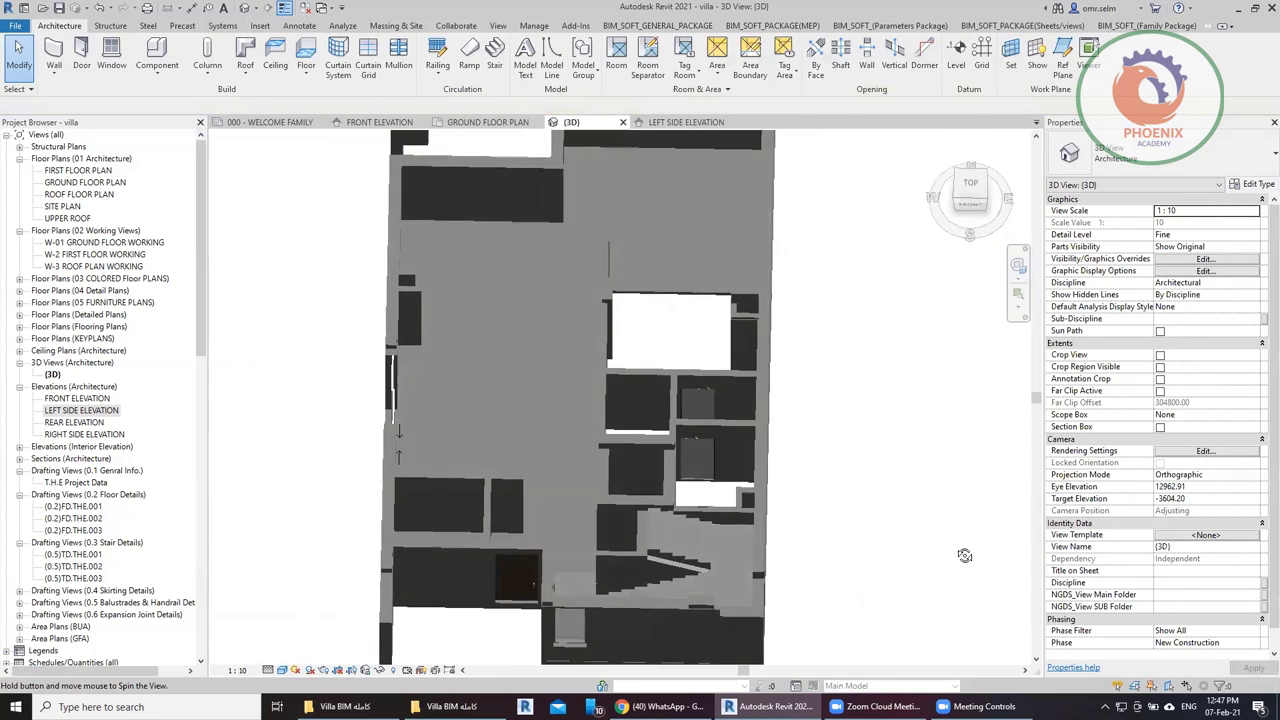
pyautogui.click(971, 183)
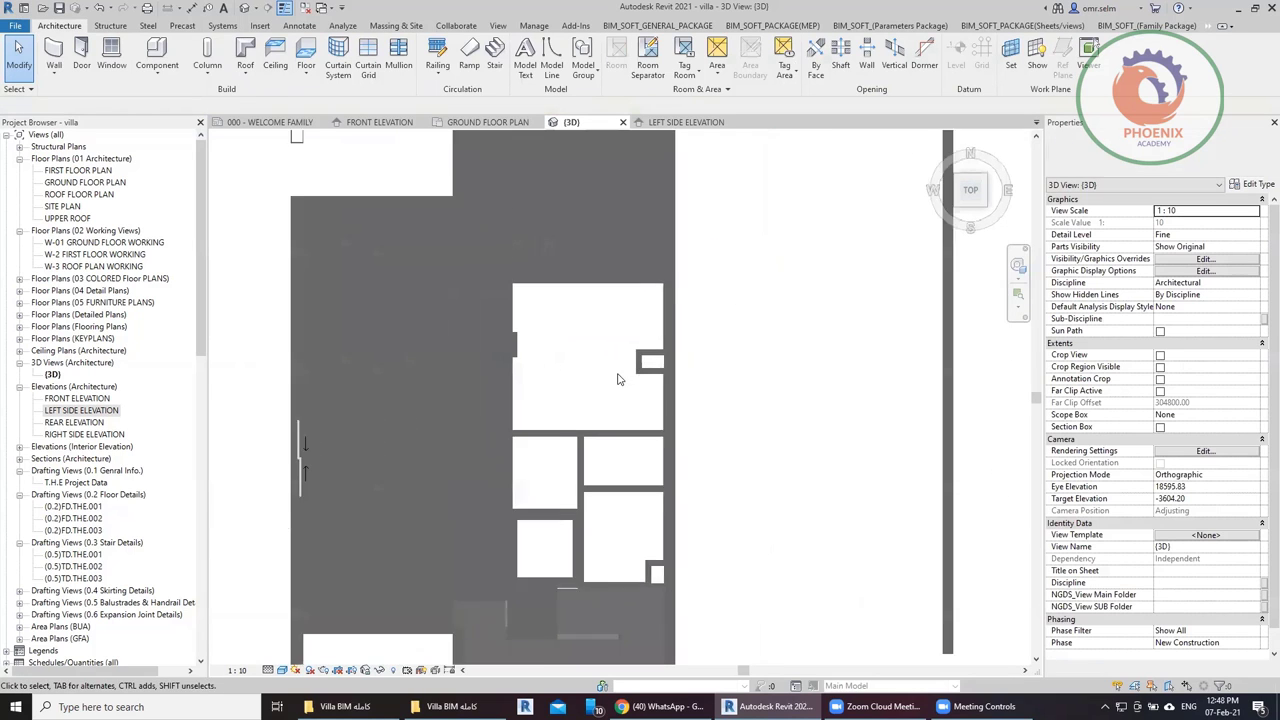
pyautogui.scroll(1, 617, 379)
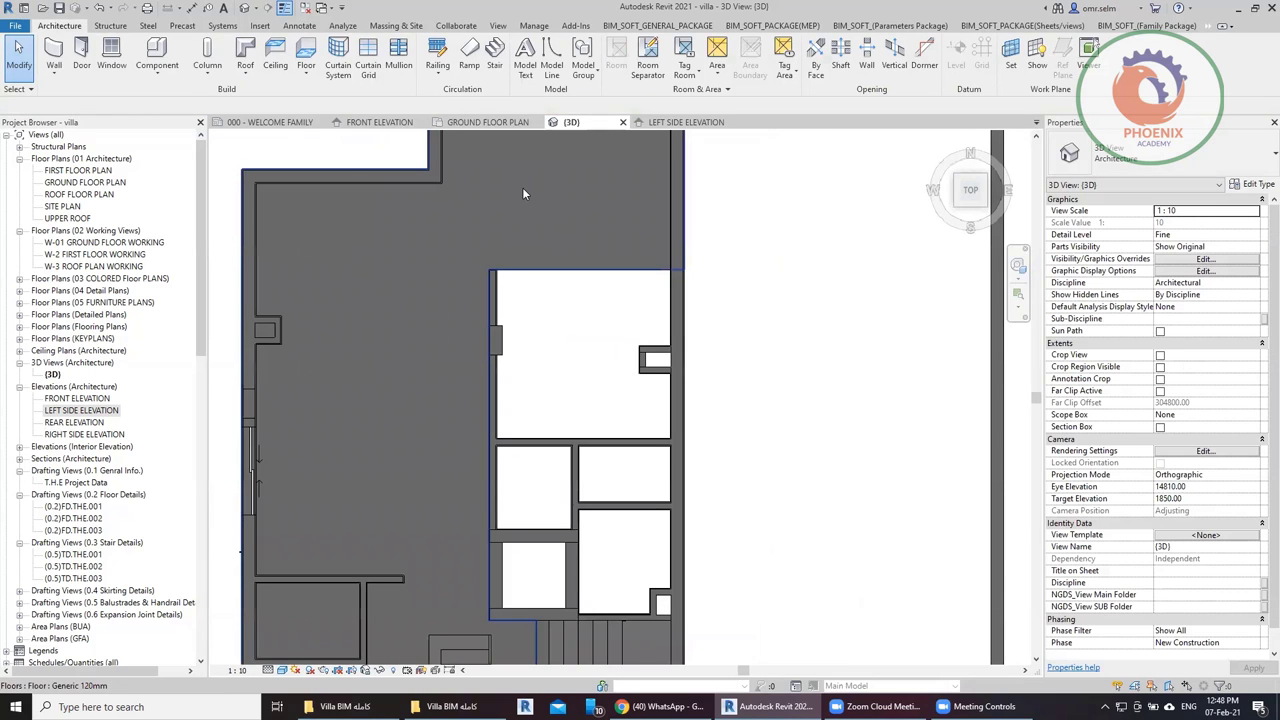
pyautogui.click(522, 193)
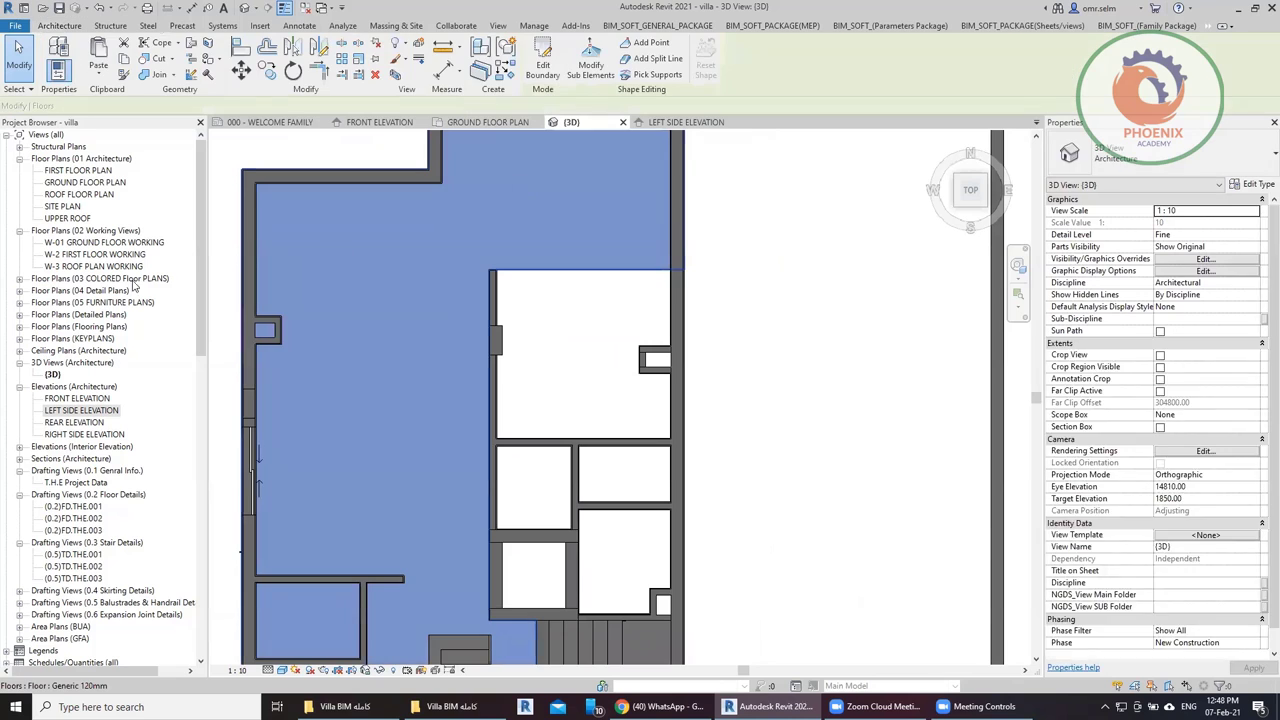
pyautogui.doubleClick(78, 183)
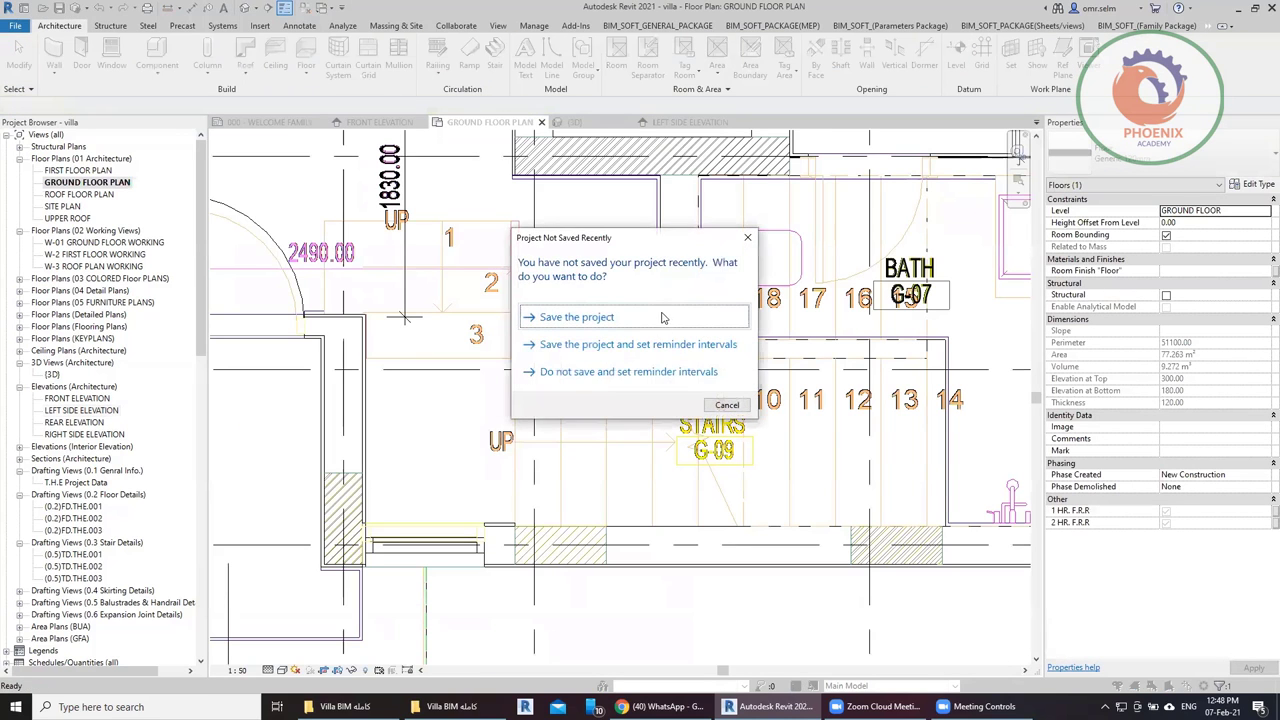
pyautogui.click(661, 318)
pyautogui.scroll(-5, 625, 447)
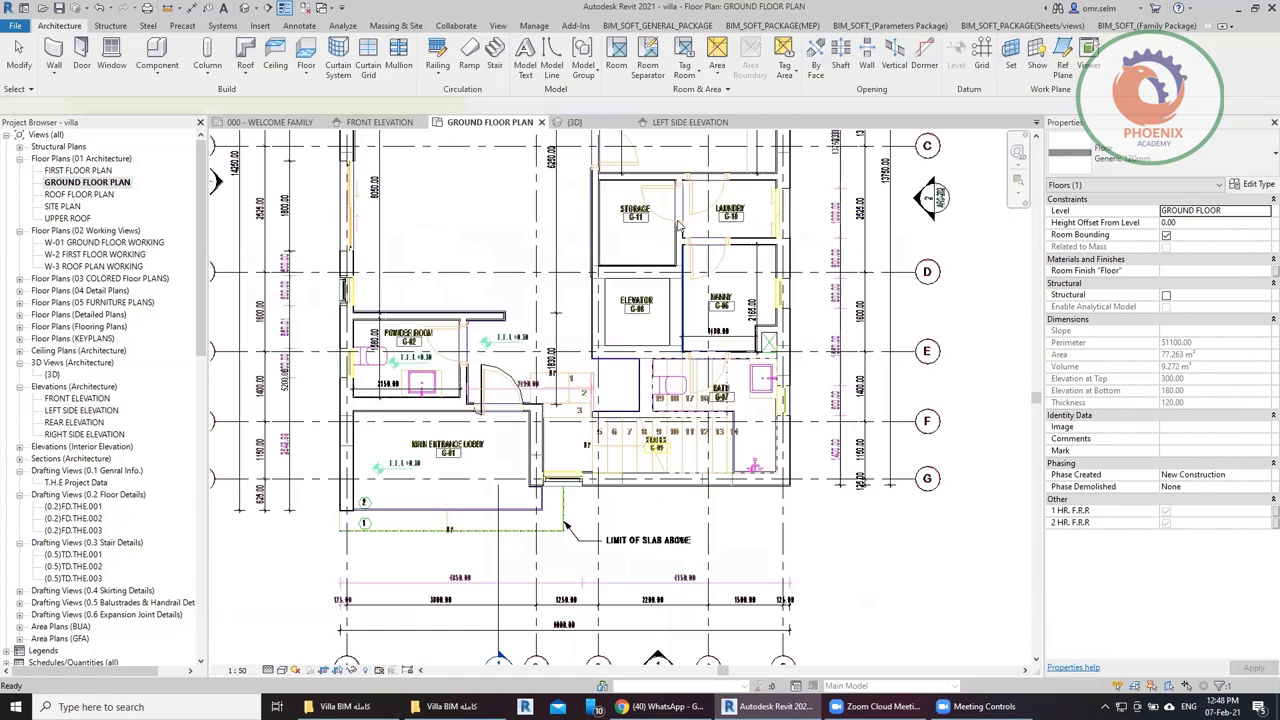
pyautogui.scroll(-2, 655, 238)
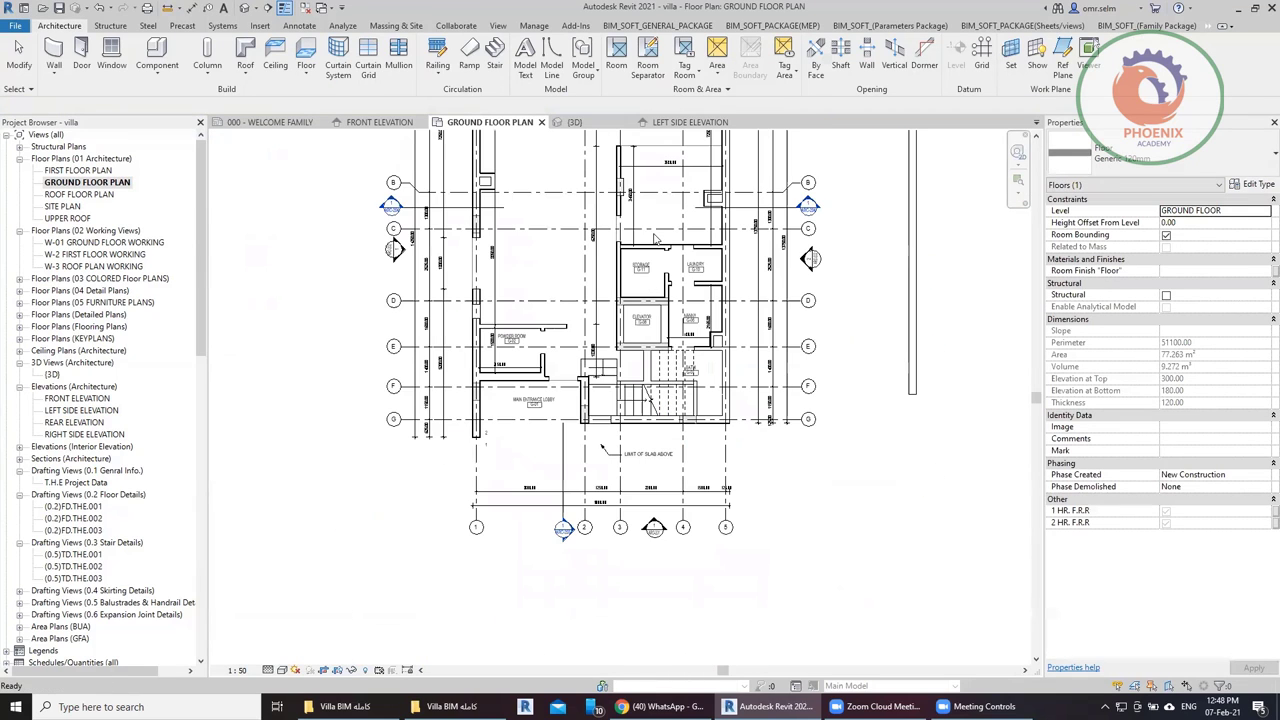
pyautogui.scroll(4, 660, 210)
pyautogui.click(653, 224)
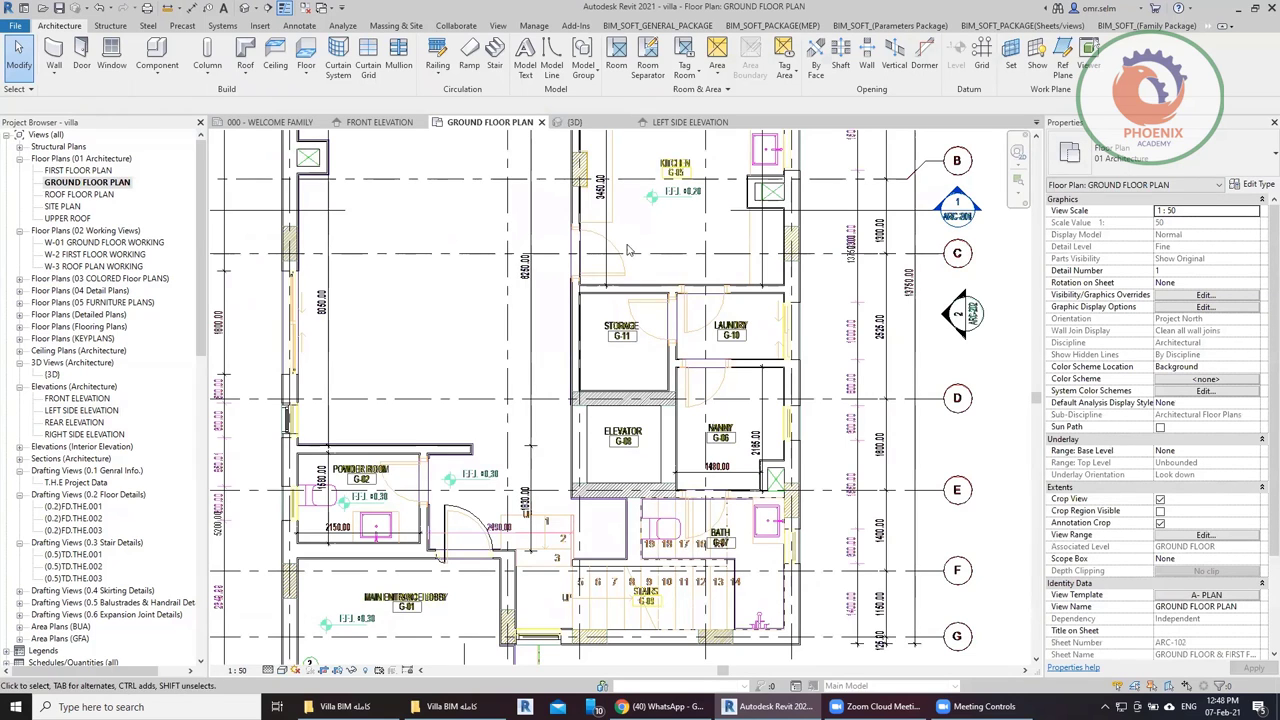
pyautogui.scroll(-2, 555, 390)
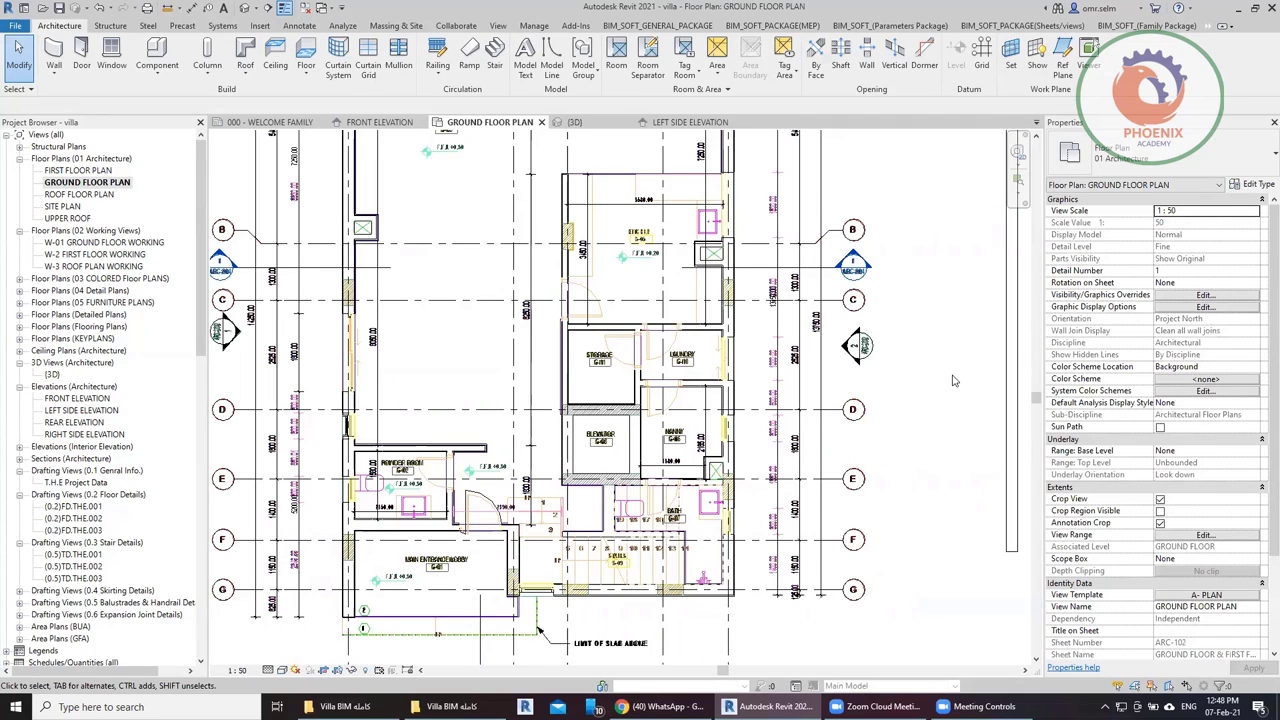
# Set the plan's View Range Bottom Offset and View Depth Offset to -100.
pyautogui.click(1205, 535)
pyautogui.press('Tab')
pyautogui.press('Tab')
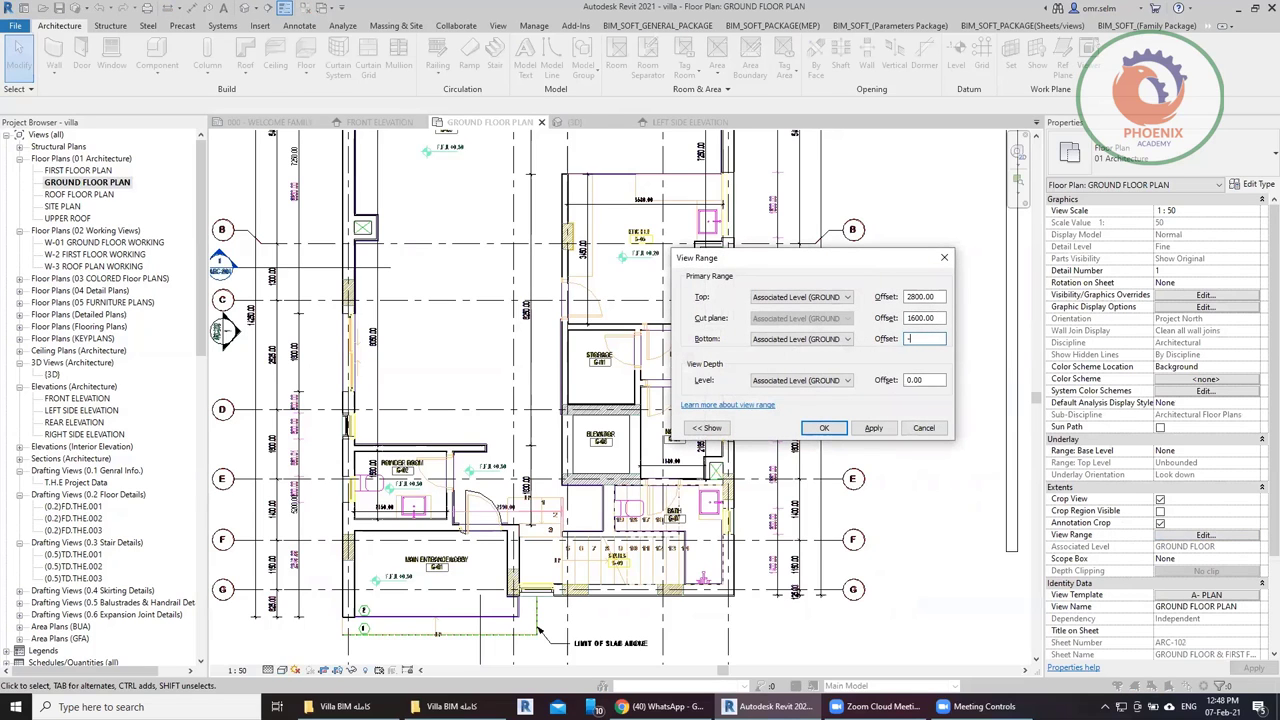
pyautogui.write('00')
pyautogui.press('Tab')
pyautogui.press('Tab')
pyautogui.write('-1')
pyautogui.write('00')
pyautogui.click(824, 428)
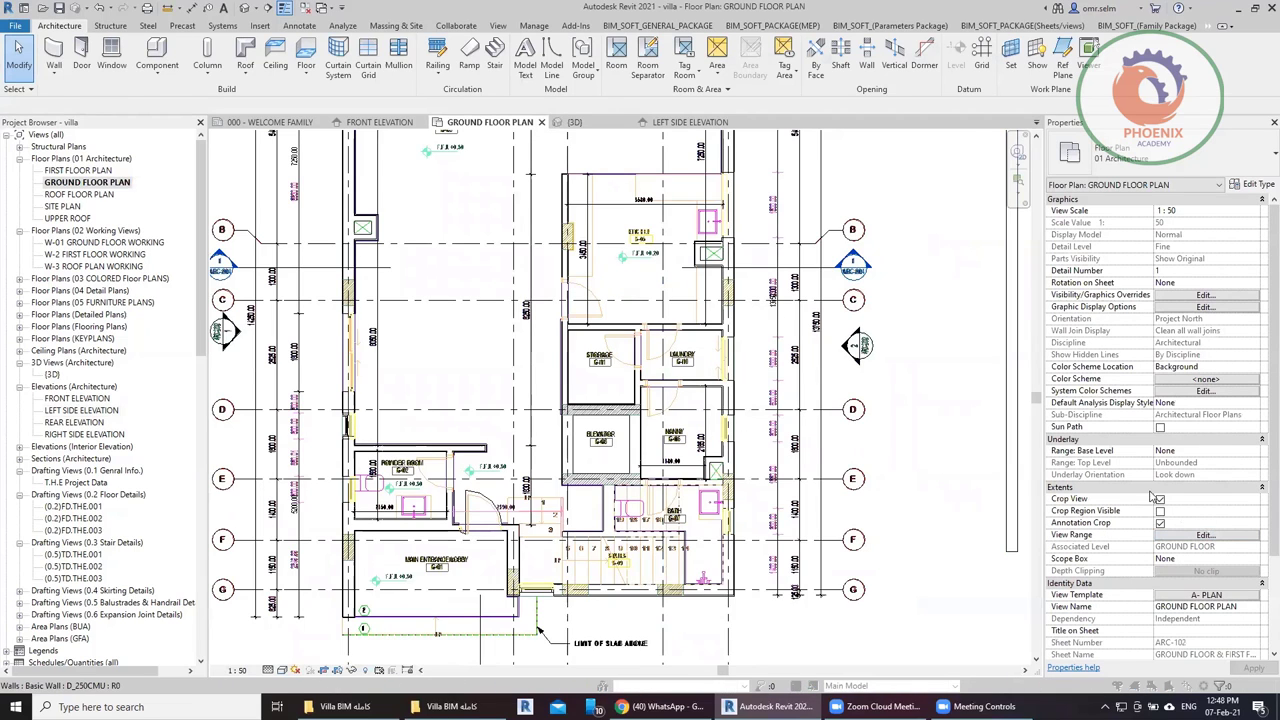
# Reopen View Range to verify the bottom and view depth offsets, then confirm.
pyautogui.click(1205, 534)
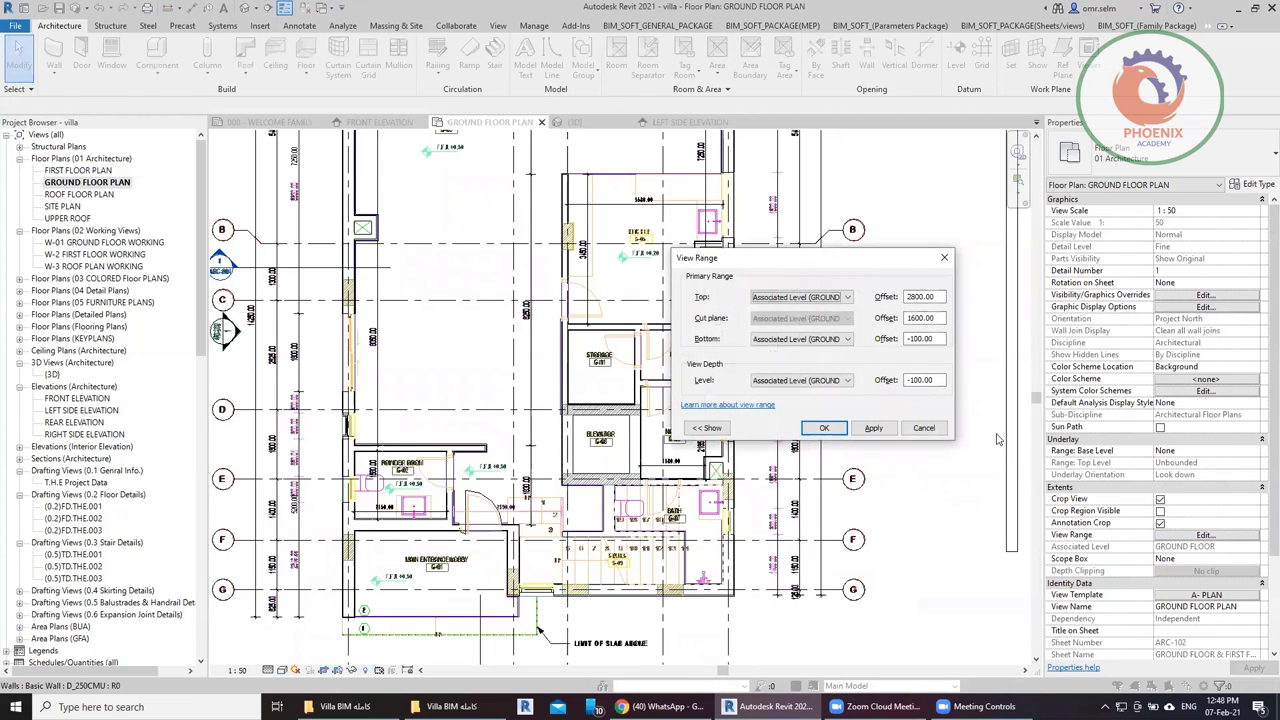
pyautogui.click(911, 339)
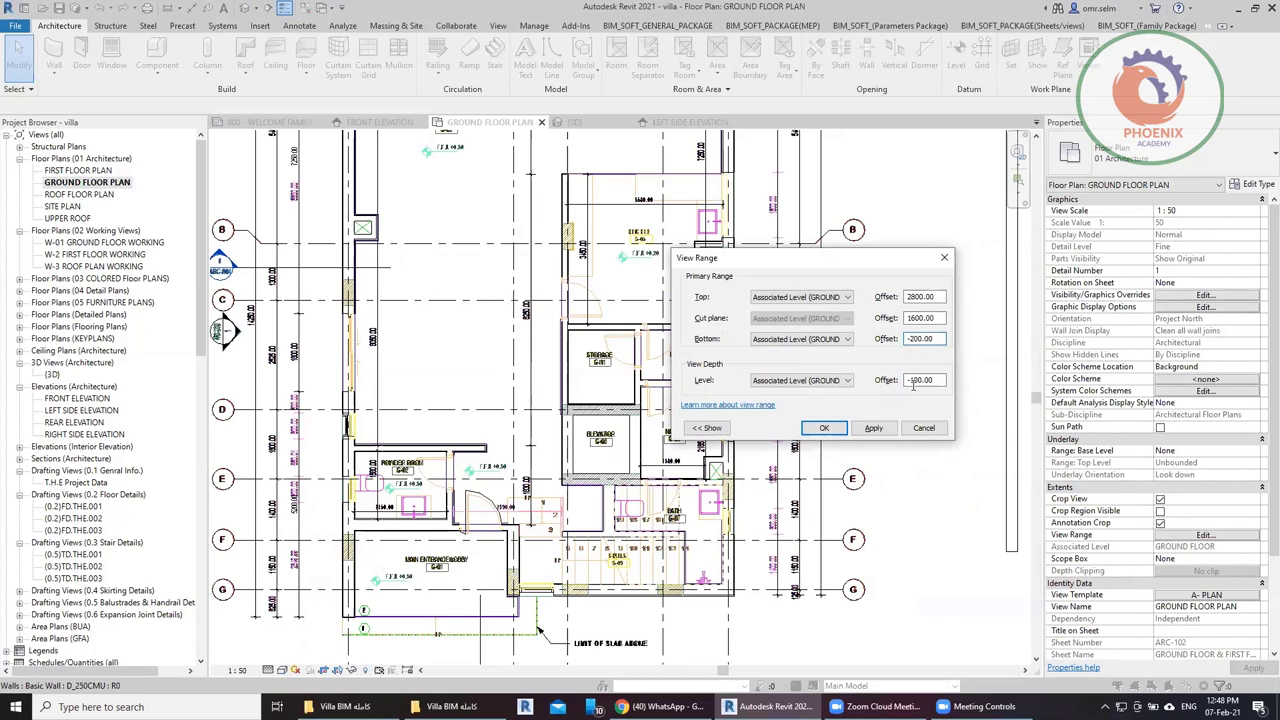
pyautogui.click(911, 380)
pyautogui.click(826, 429)
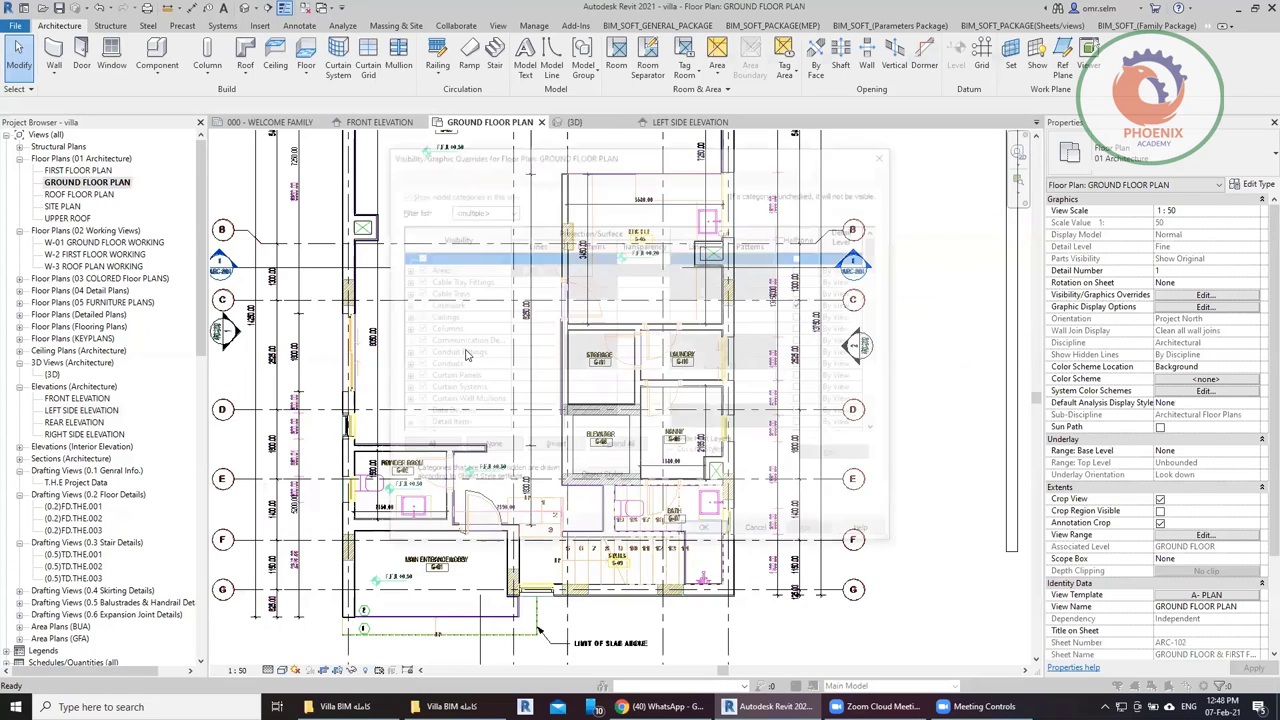
# Check the plan's visibility overrides and the section marker without changing anything.
pyautogui.press('v')
pyautogui.press('v')
pyautogui.press('f')
pyautogui.scroll(-1, 490, 370)
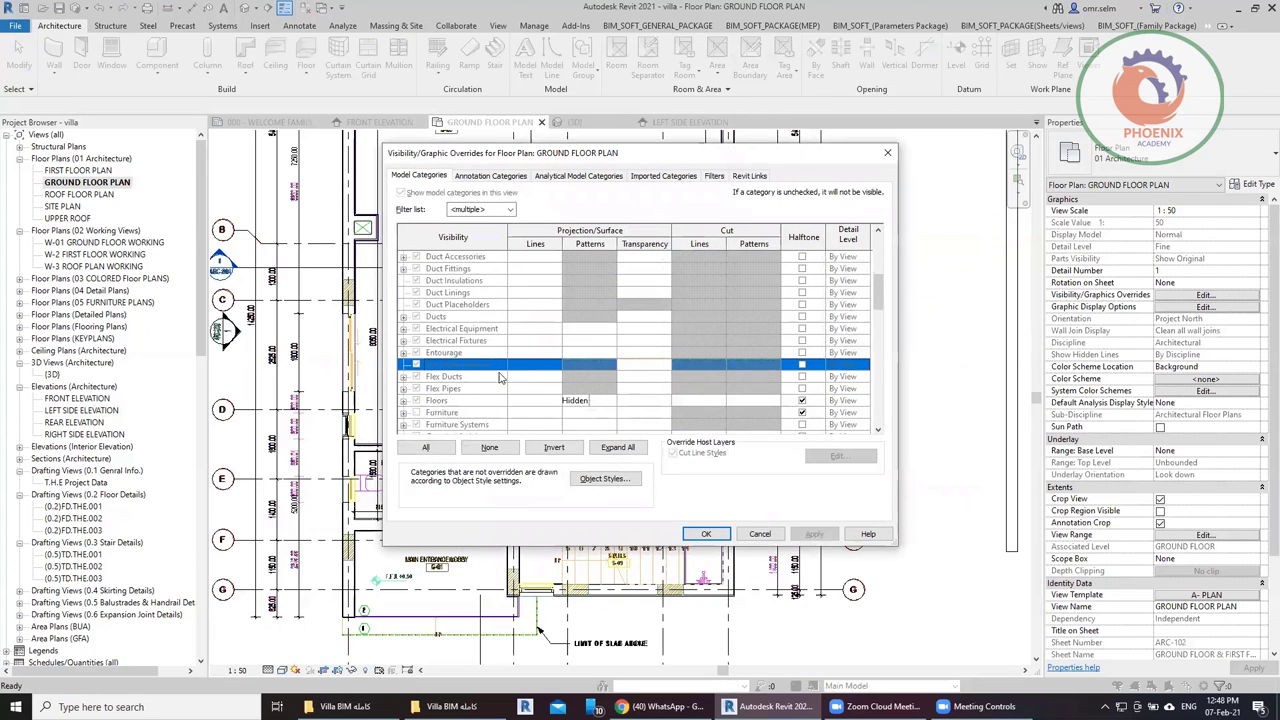
pyautogui.press('Return')
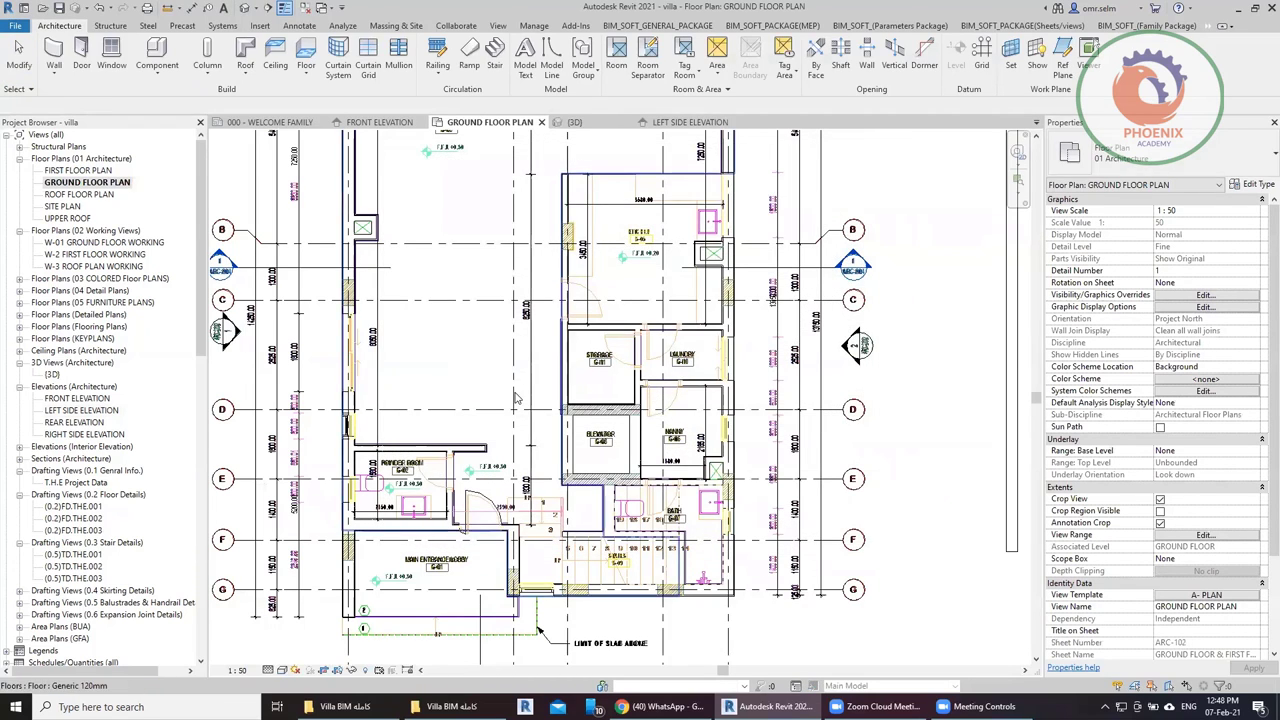
pyautogui.click(478, 352)
pyautogui.press('Escape')
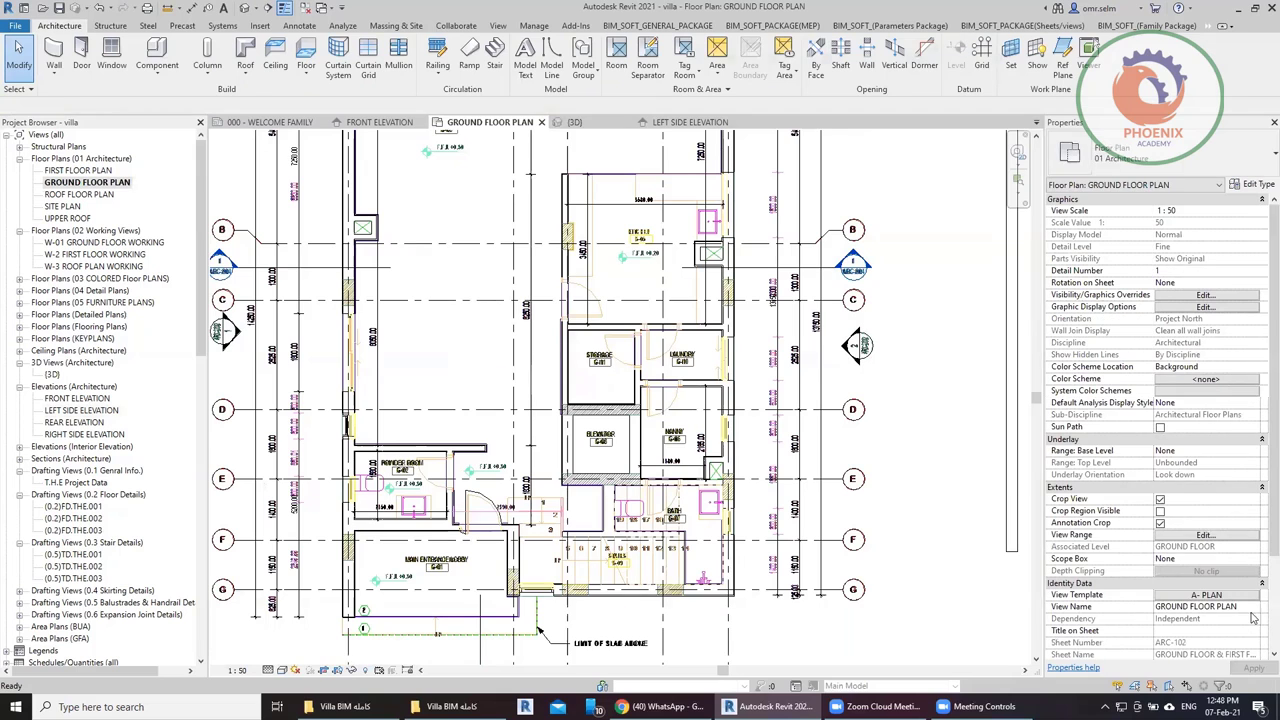
# In the A- PLAN view template, set Floors fill patterns to visible with No Override.
pyautogui.click(1206, 594)
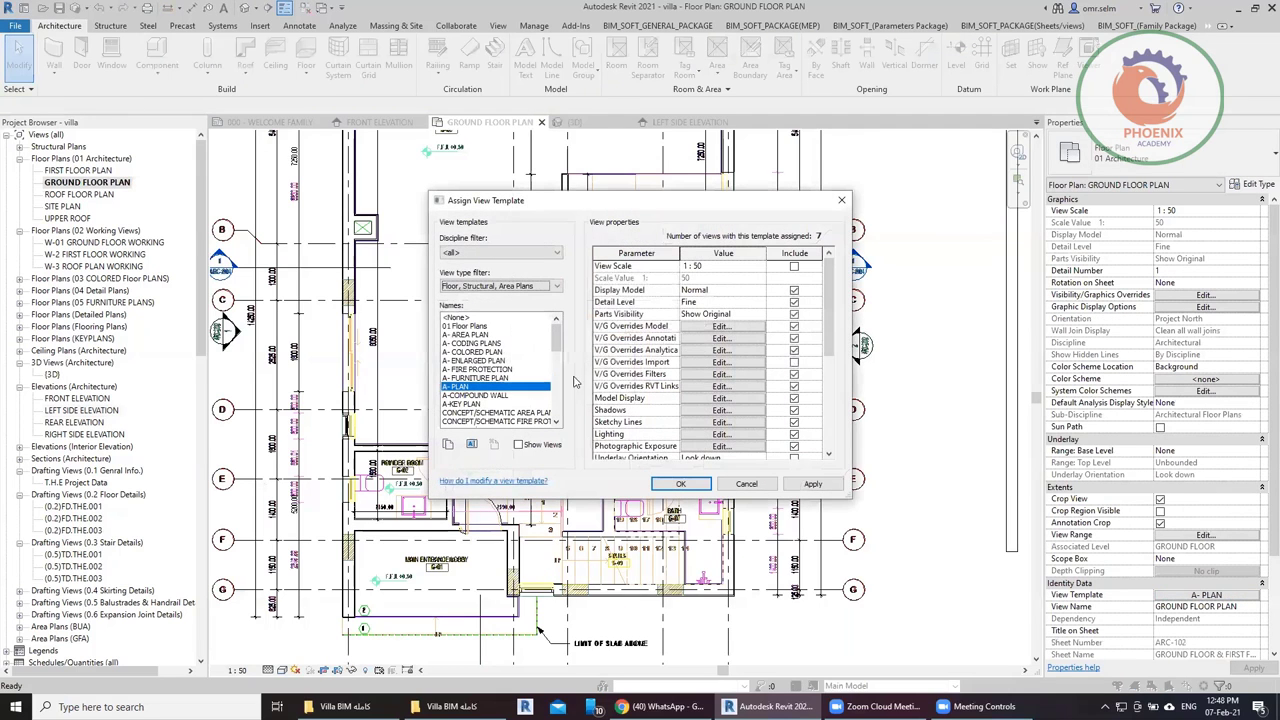
pyautogui.click(720, 327)
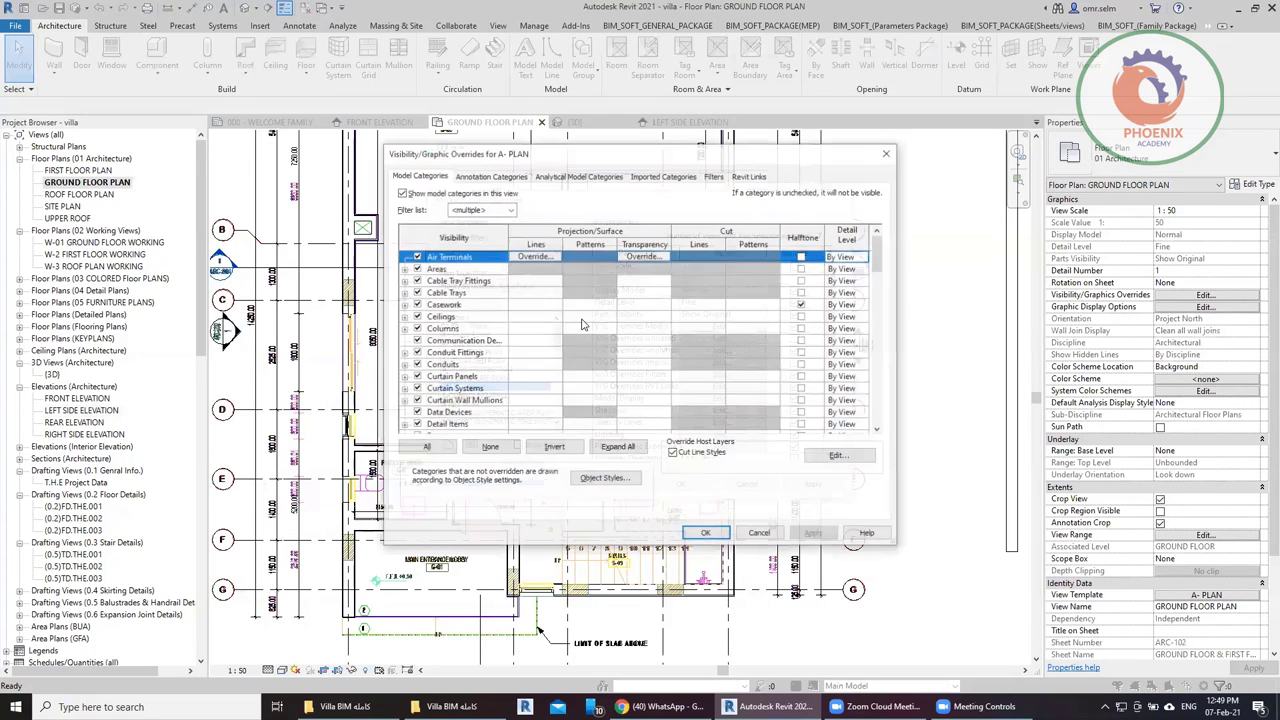
pyautogui.scroll(-2, 453, 414)
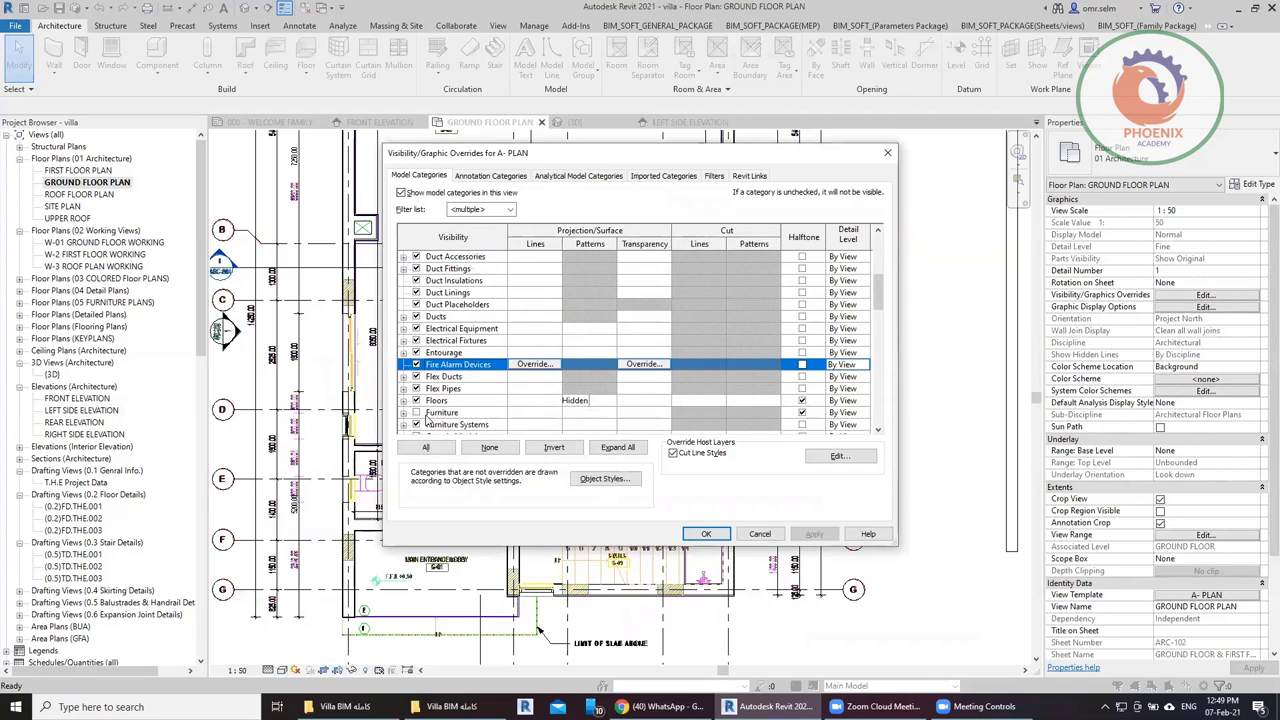
pyautogui.click(603, 402)
pyautogui.click(600, 402)
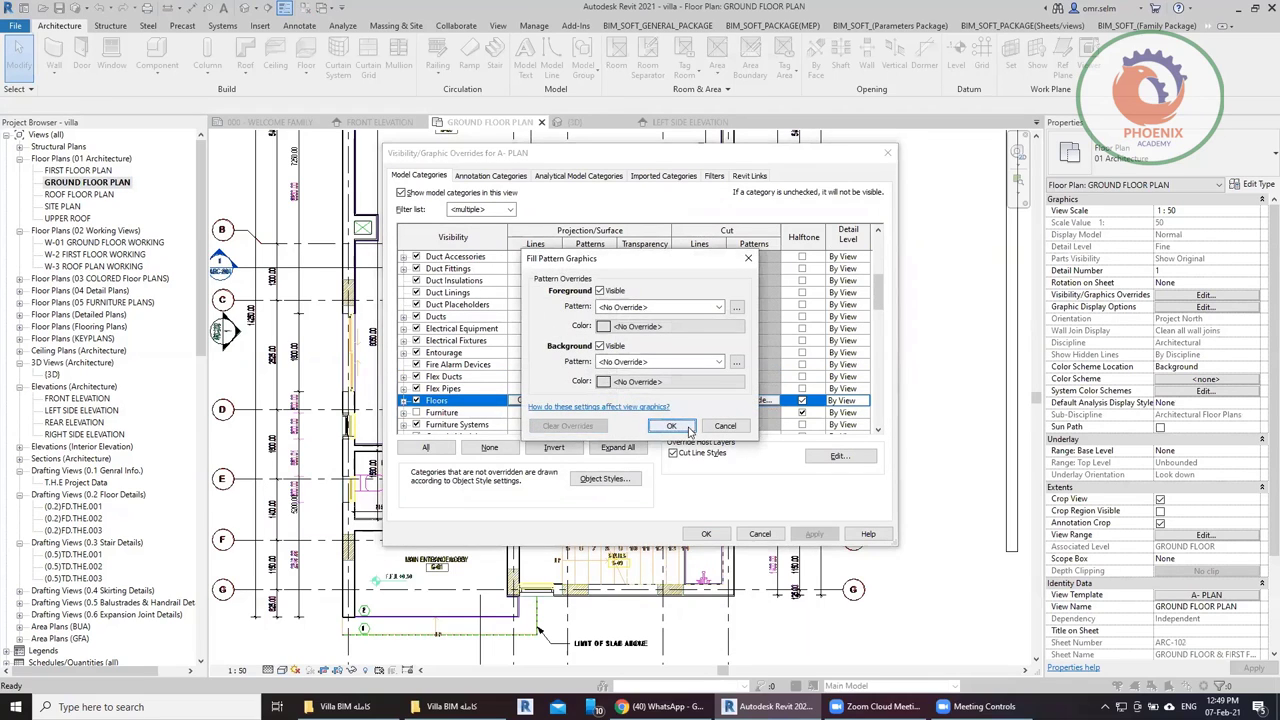
pyautogui.click(671, 425)
pyautogui.click(706, 533)
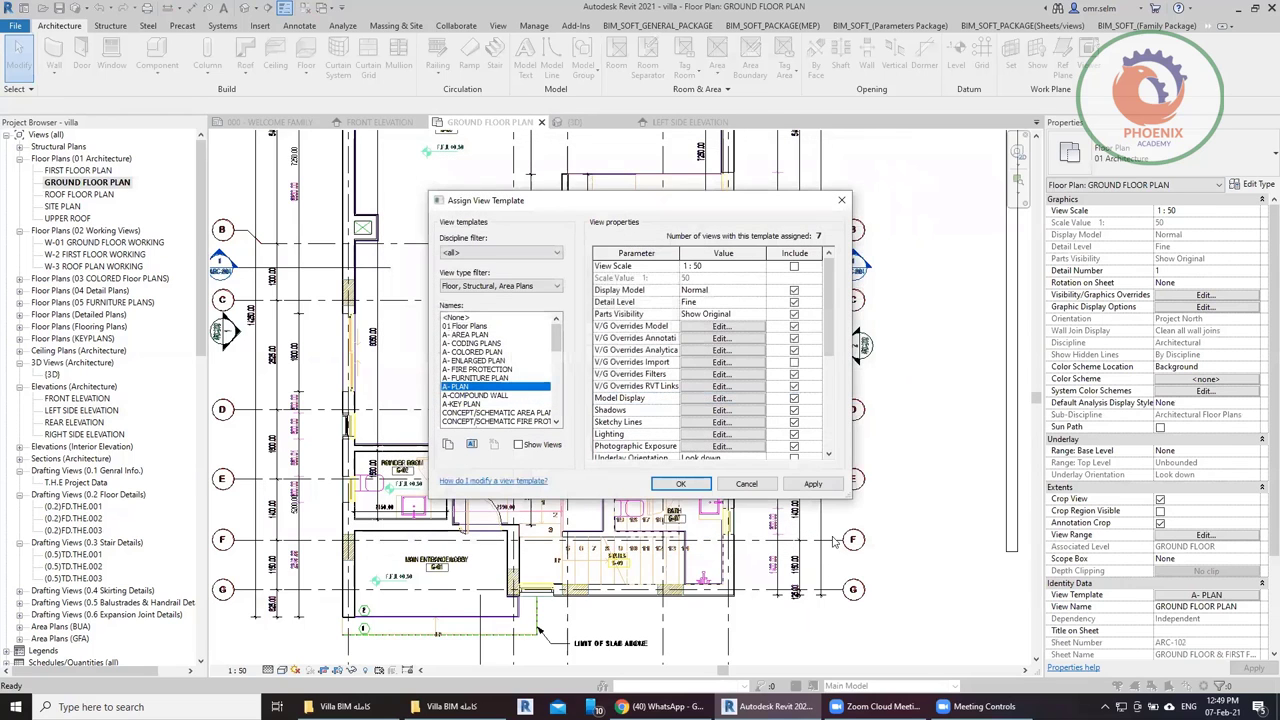
pyautogui.click(697, 490)
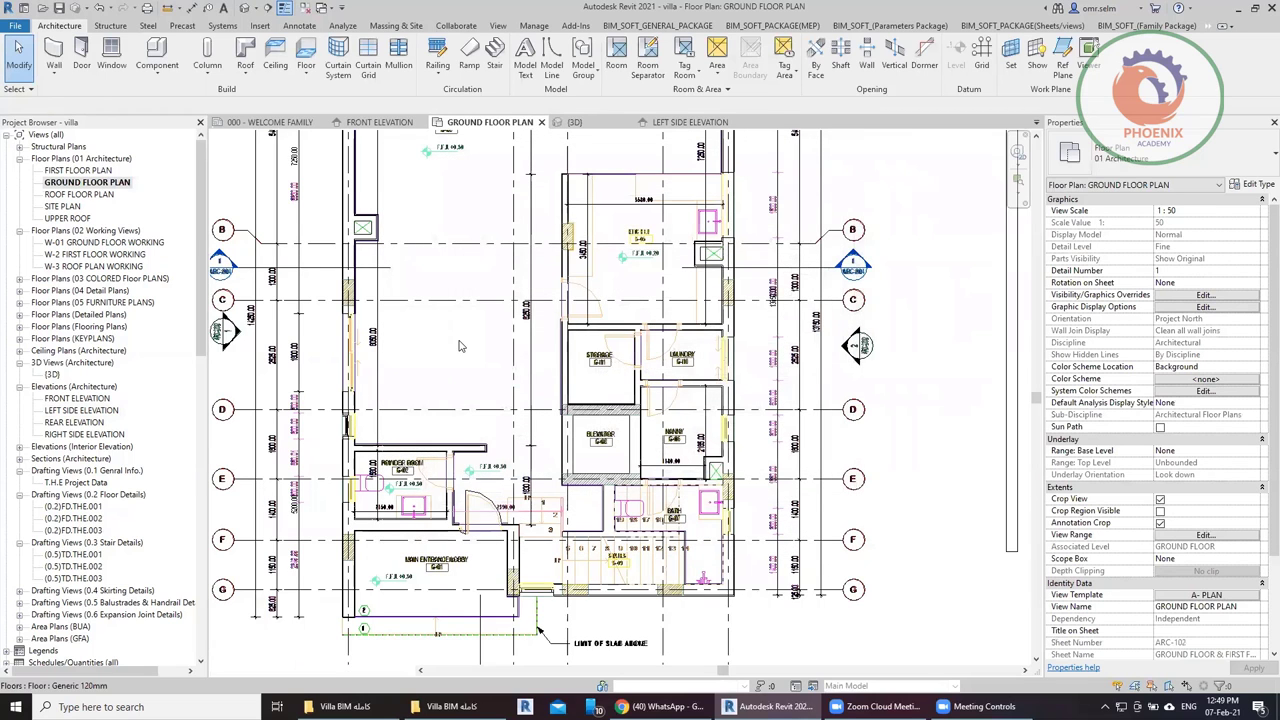
# Check the ground floor slab selection, then pan the plan to the reception area.
pyautogui.click(457, 314)
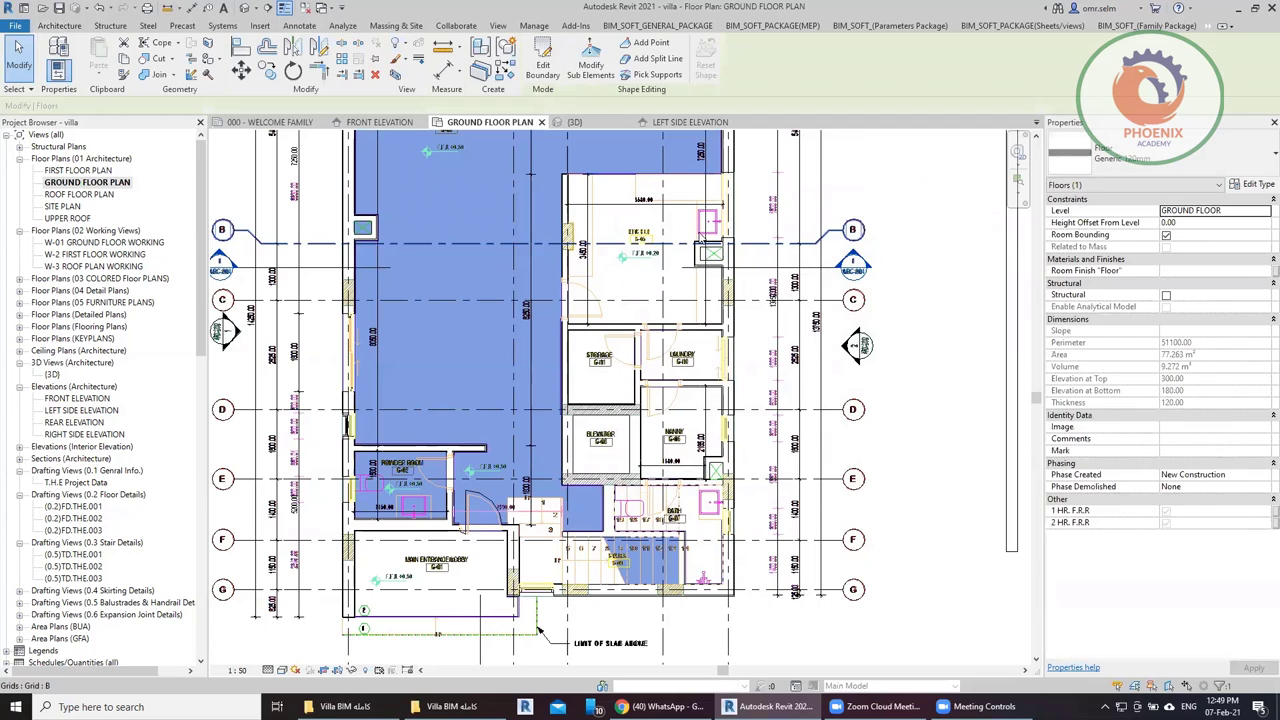
pyautogui.press('Escape')
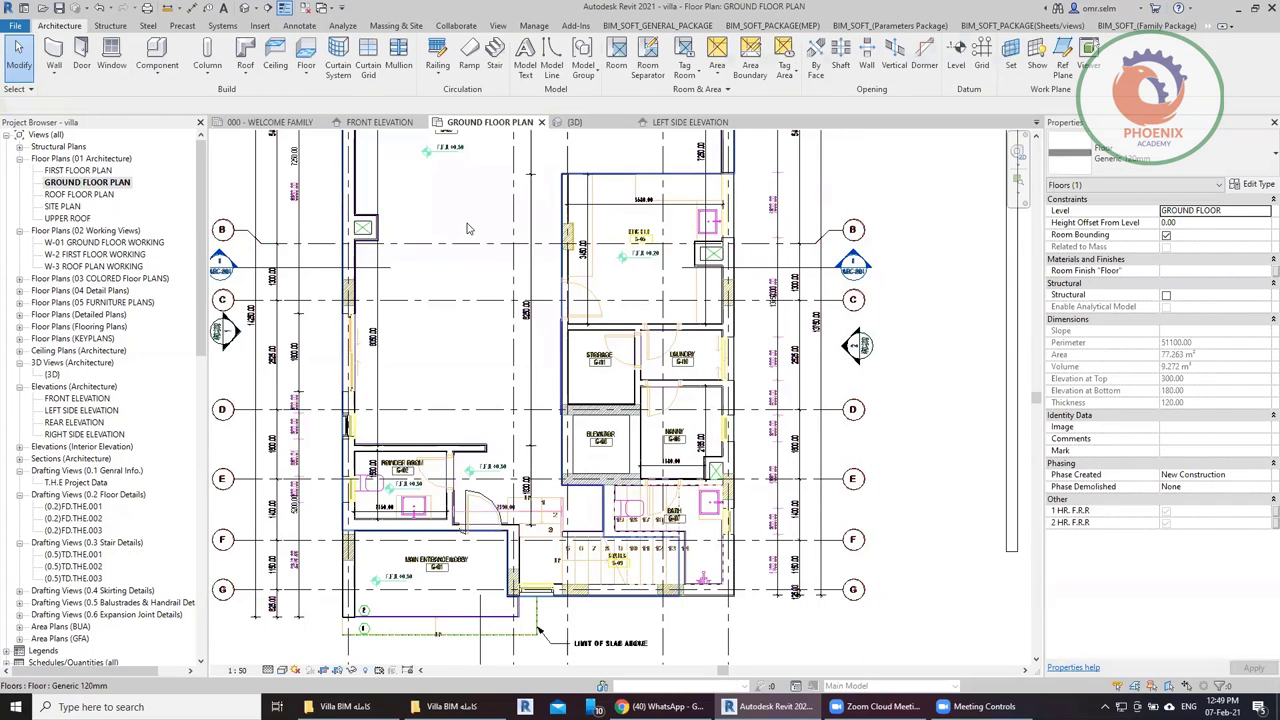
pyautogui.moveTo(445, 273); pyautogui.dragTo(478, 397, button='middle')
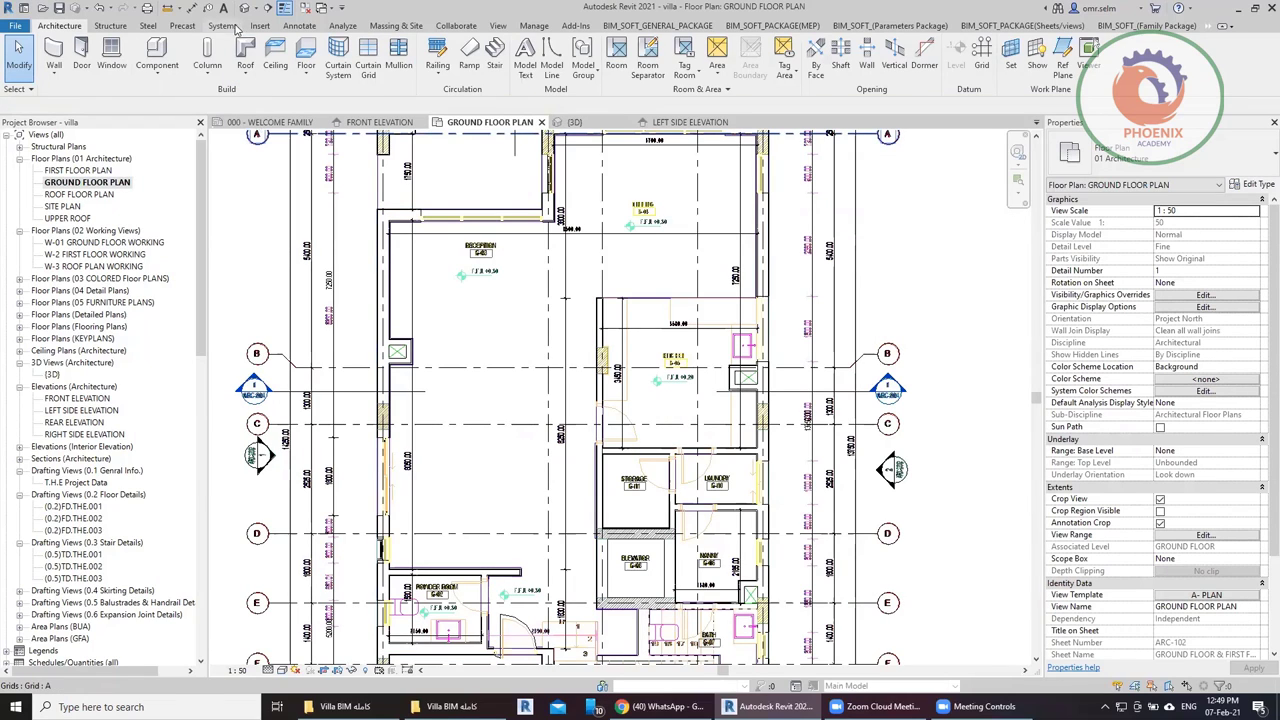
# Place a +0.30 T.O.P spot elevation with a bent leader on the reception floor.
pyautogui.click(298, 26)
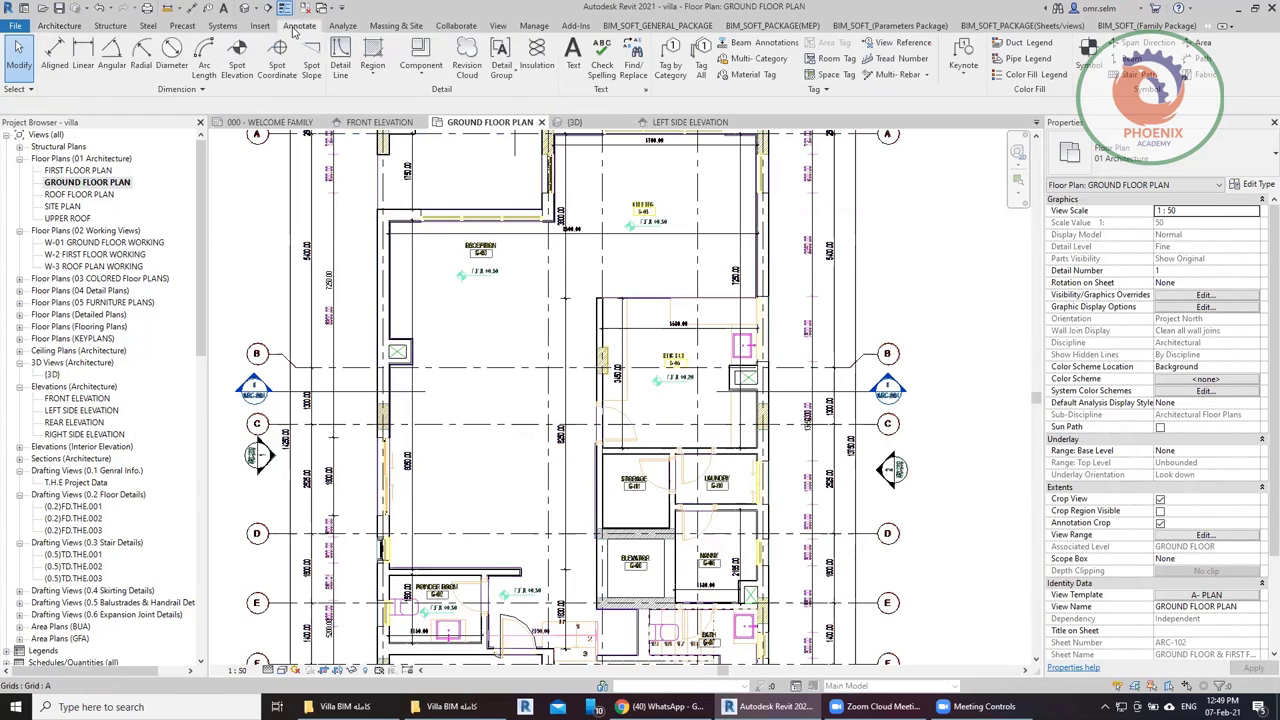
pyautogui.click(237, 65)
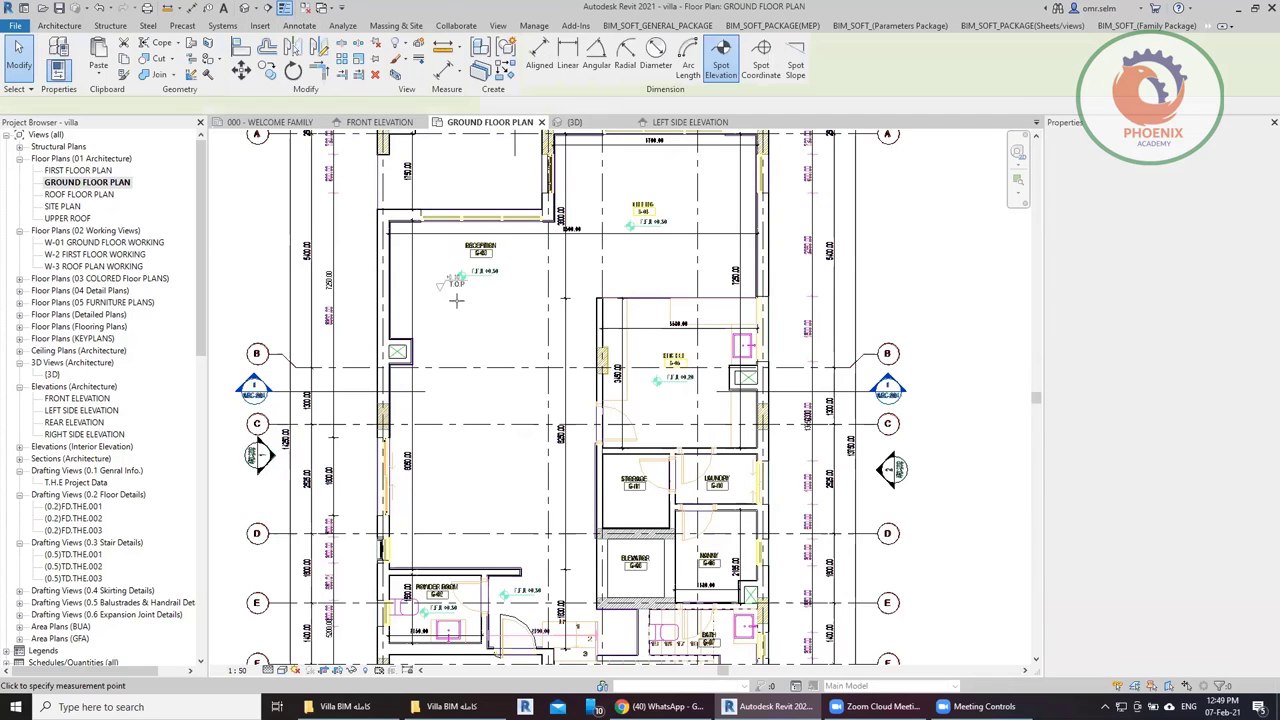
pyautogui.scroll(4, 469, 310)
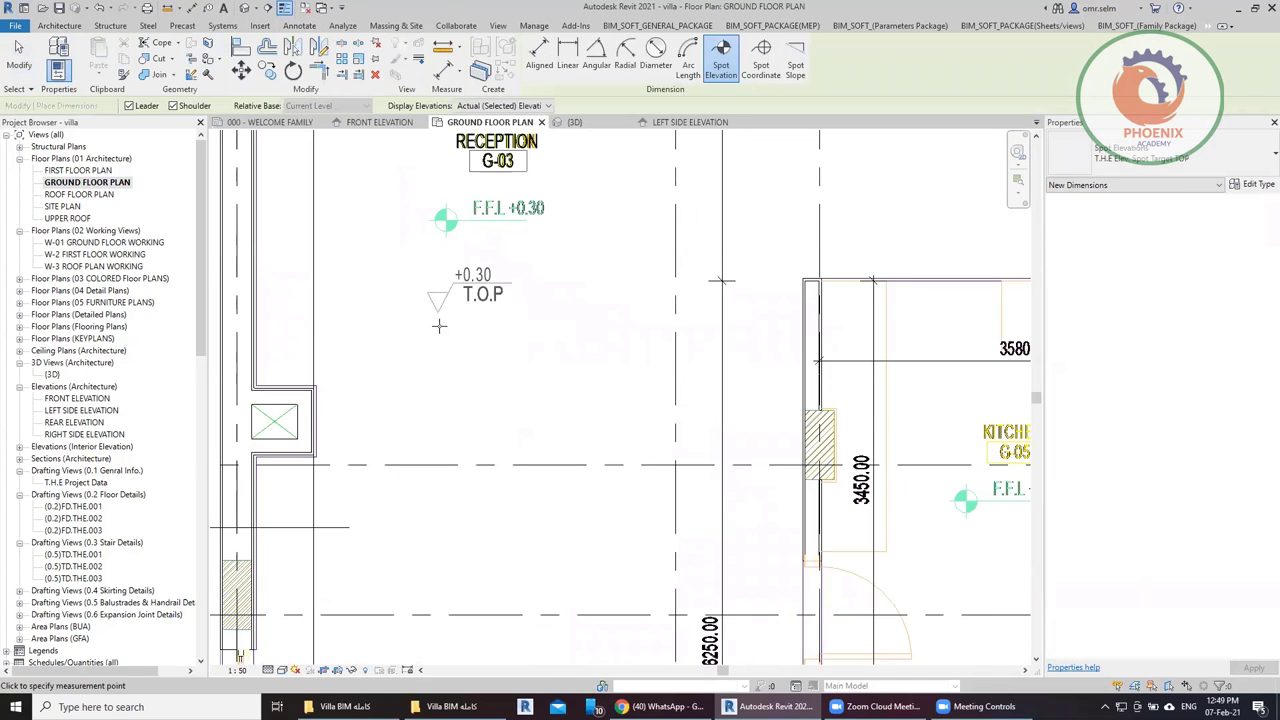
pyautogui.click(444, 340)
pyautogui.click(450, 293)
pyautogui.click(610, 293)
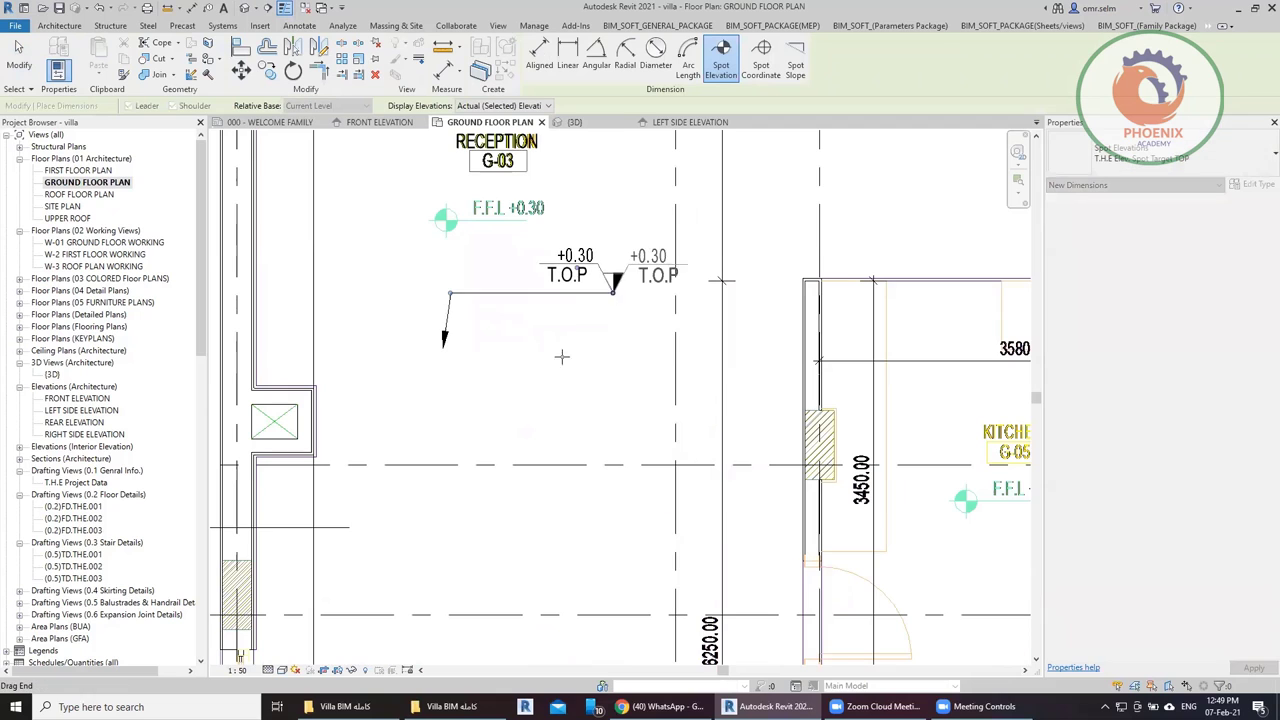
pyautogui.scroll(-3, 478, 378)
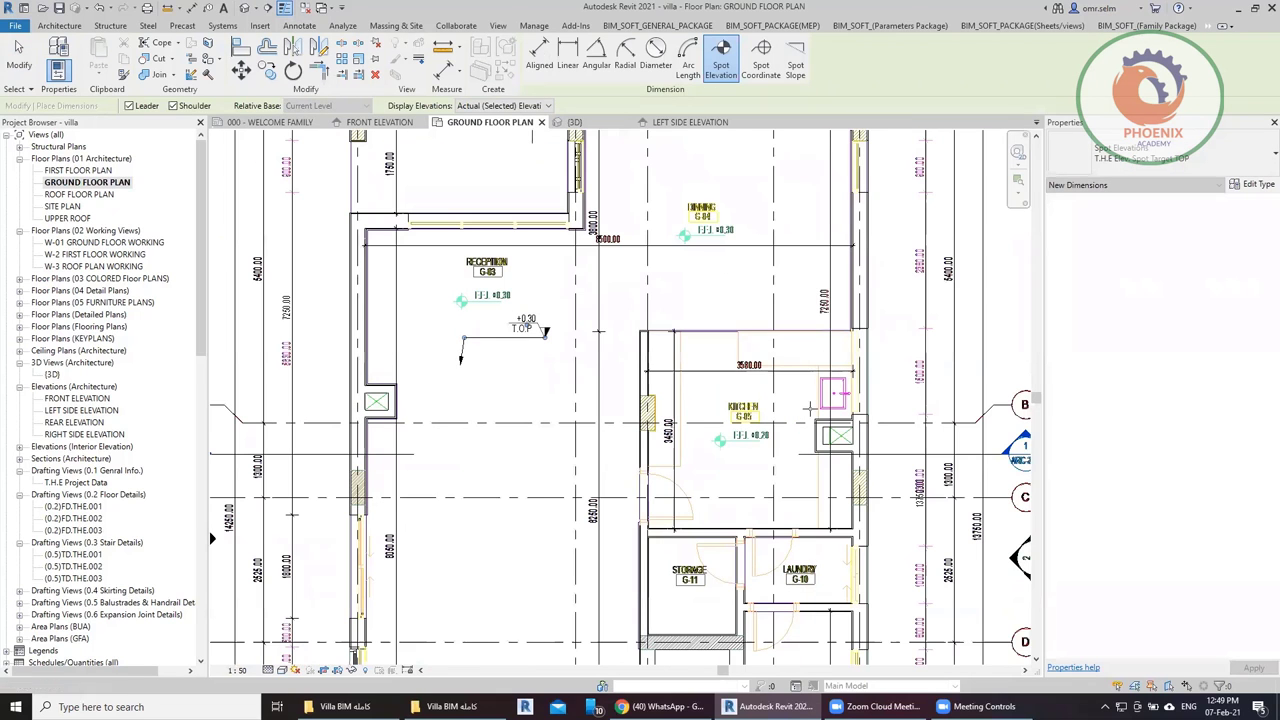
pyautogui.scroll(3, 788, 445)
pyautogui.press('Escape')
pyautogui.press('Escape')
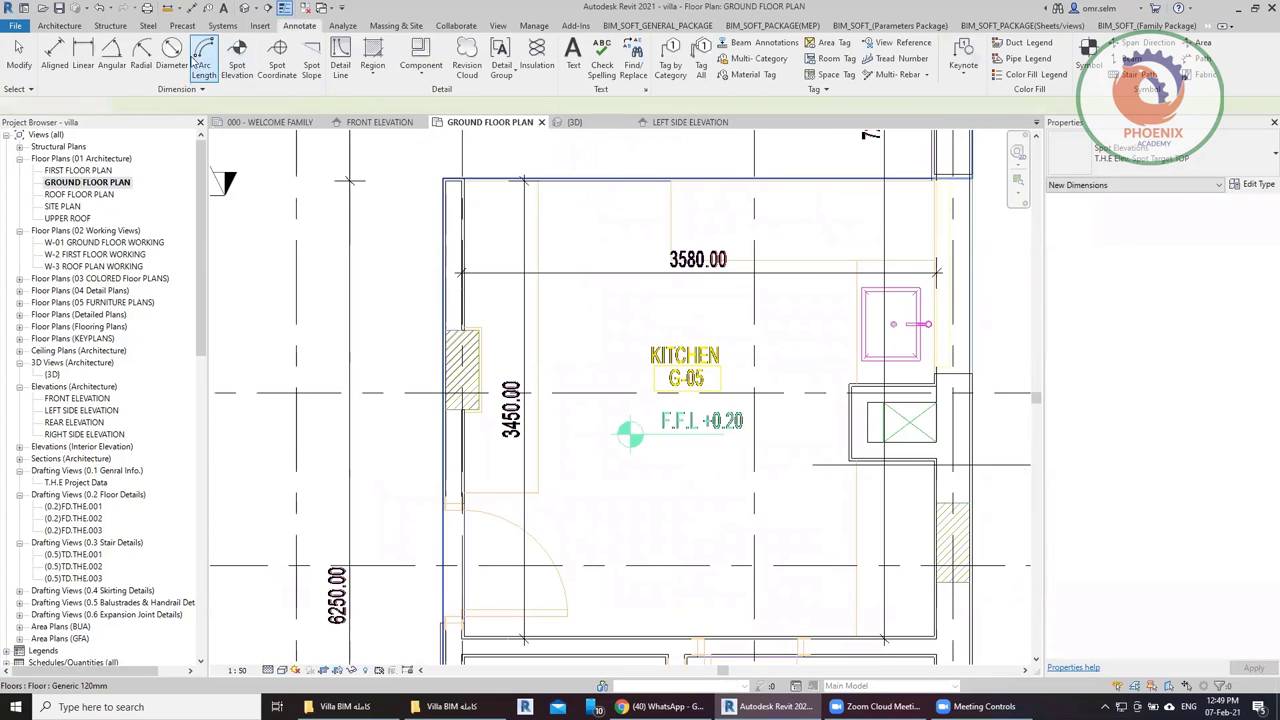
pyautogui.click(73, 27)
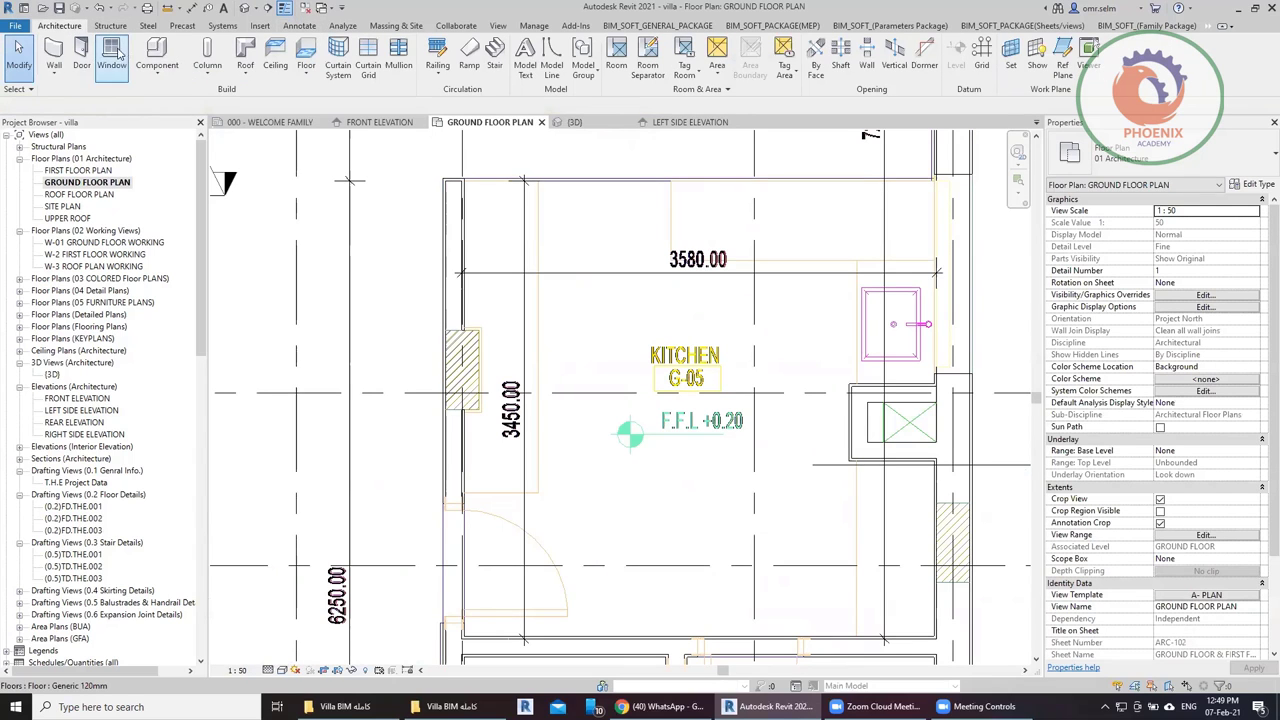
# Start an architectural floor with -100 height offset and FF_ LOCAL MARBLE BUSH HAMMERED type.
pyautogui.click(303, 80)
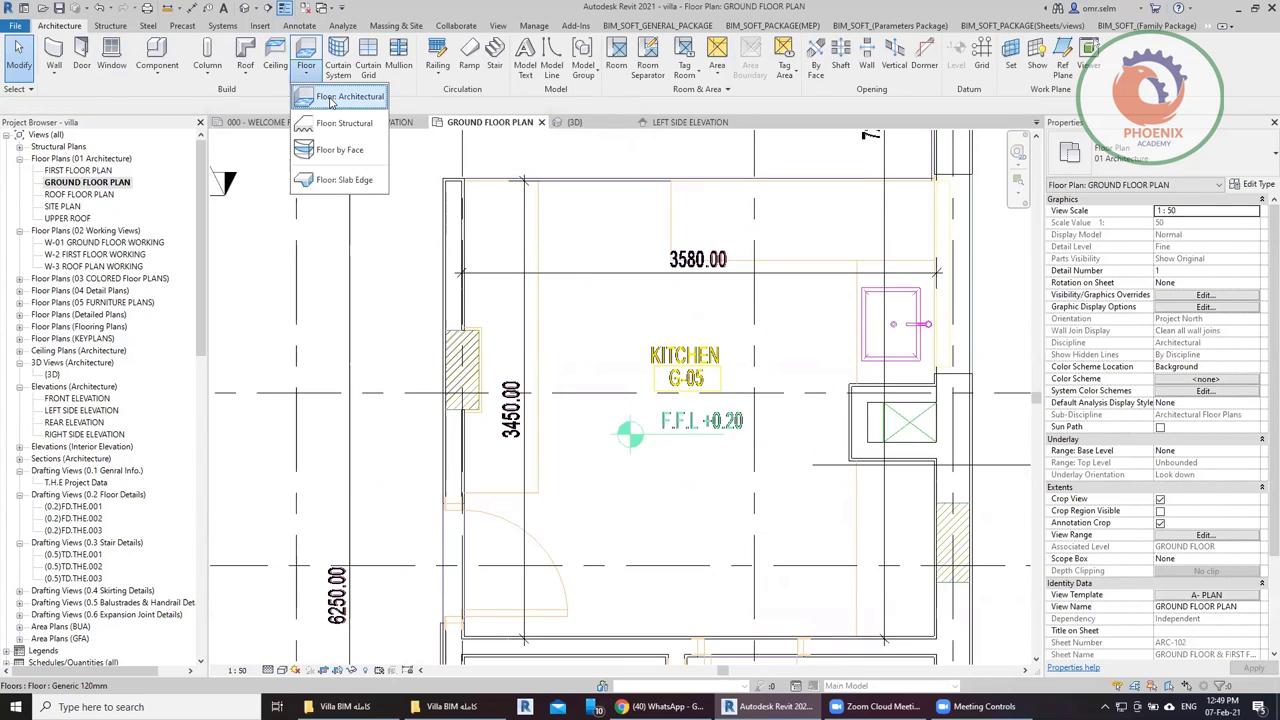
pyautogui.click(335, 99)
pyautogui.moveTo(783, 454)
pyautogui.mouseDown(button='middle')
pyautogui.moveTo(755, 448)
pyautogui.moveTo(700, 400)
pyautogui.mouseUp(button='middle')
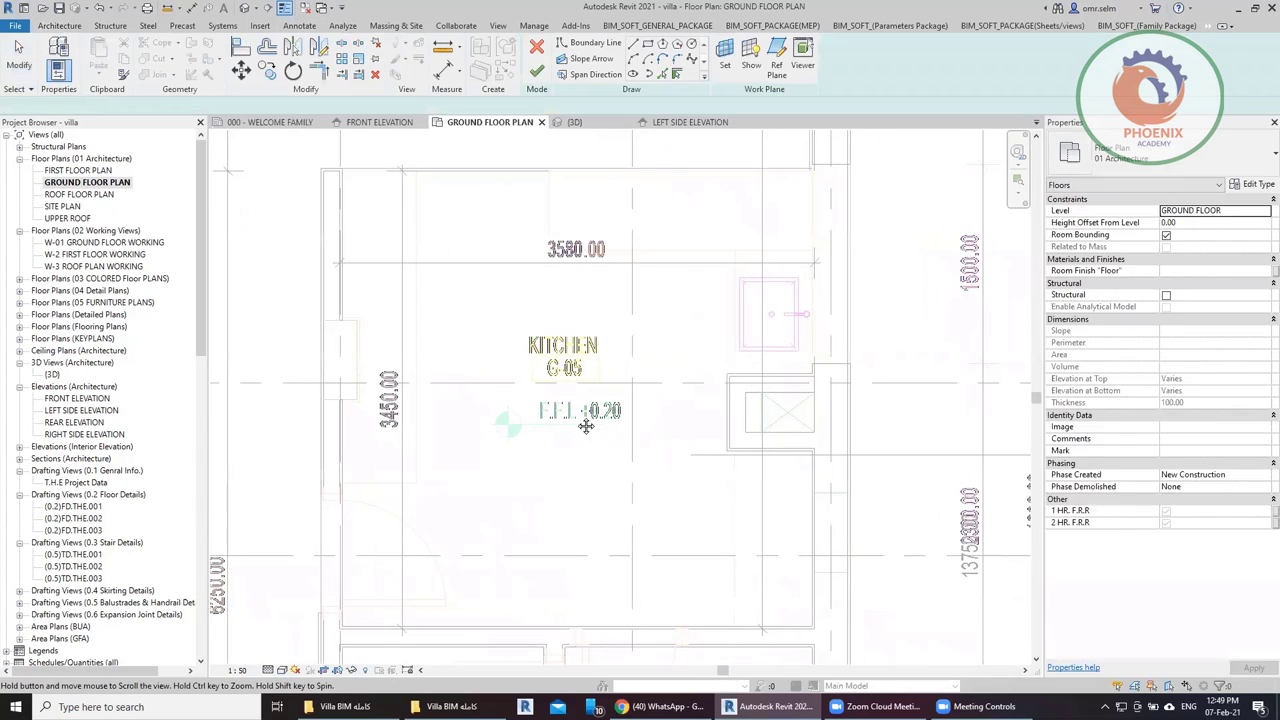
pyautogui.scroll(3, 797, 430)
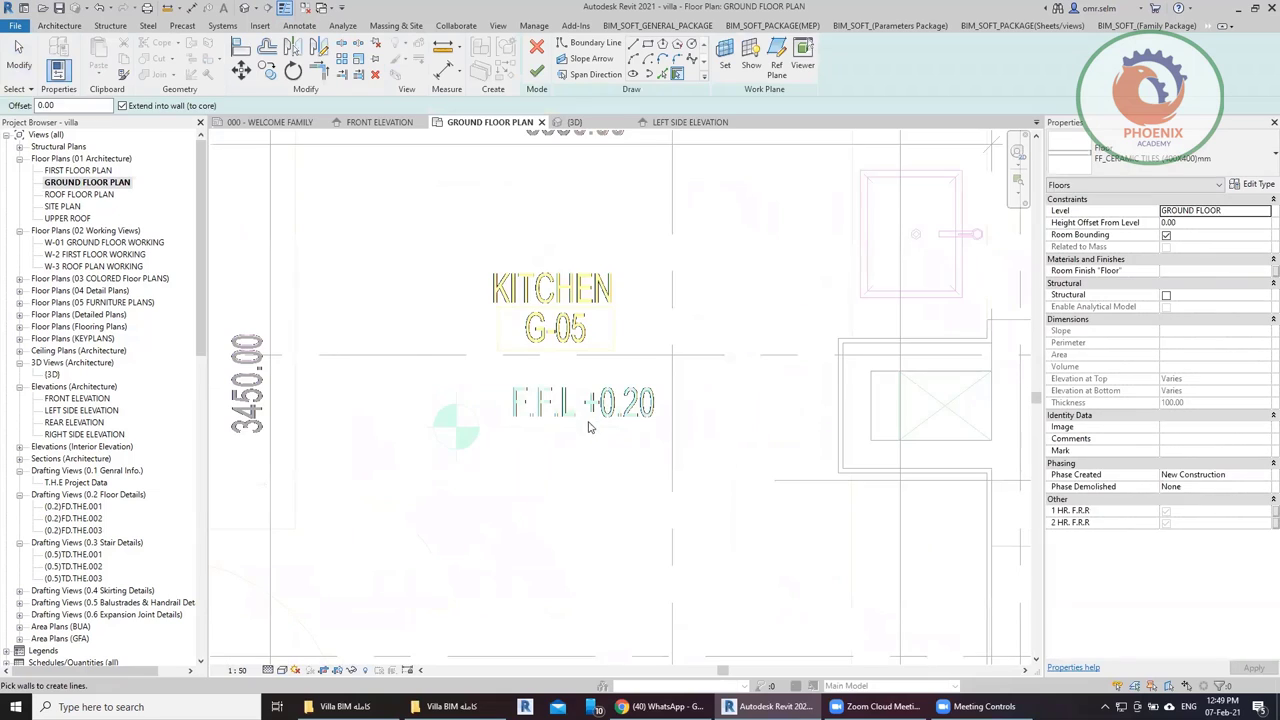
pyautogui.click(1221, 224)
pyautogui.write('-1')
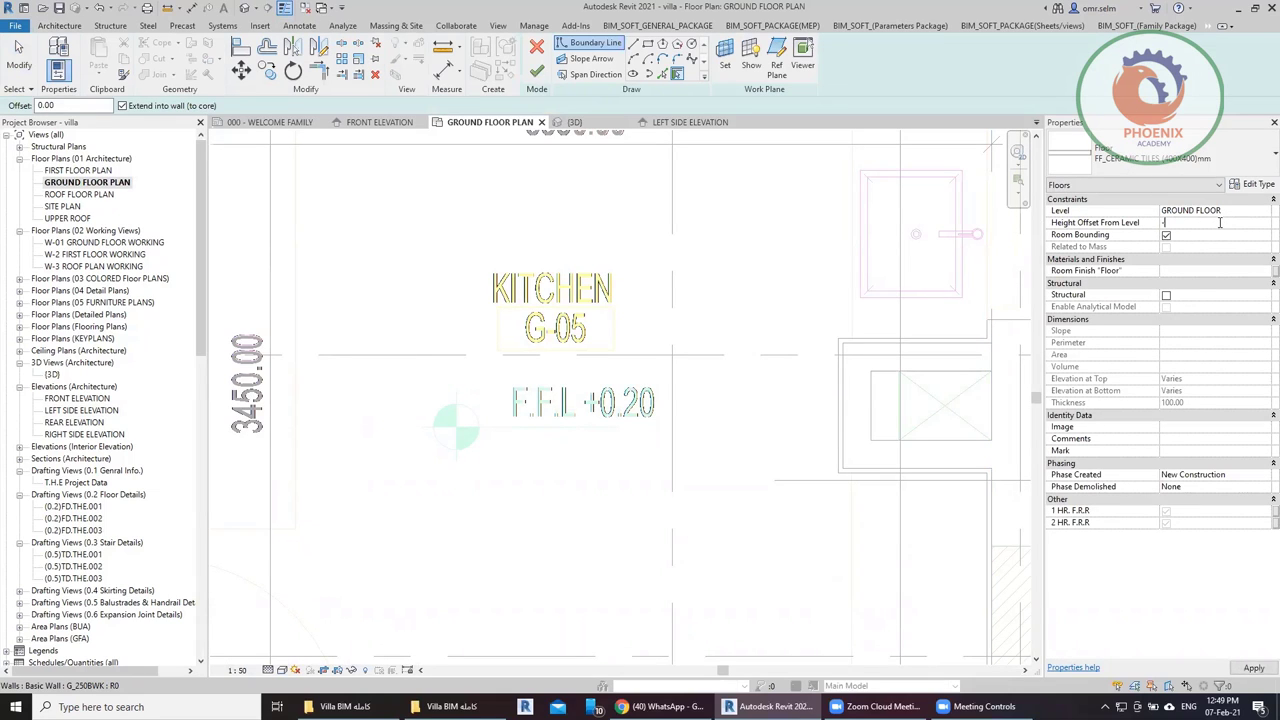
pyautogui.write('00.00')
pyautogui.press('Return')
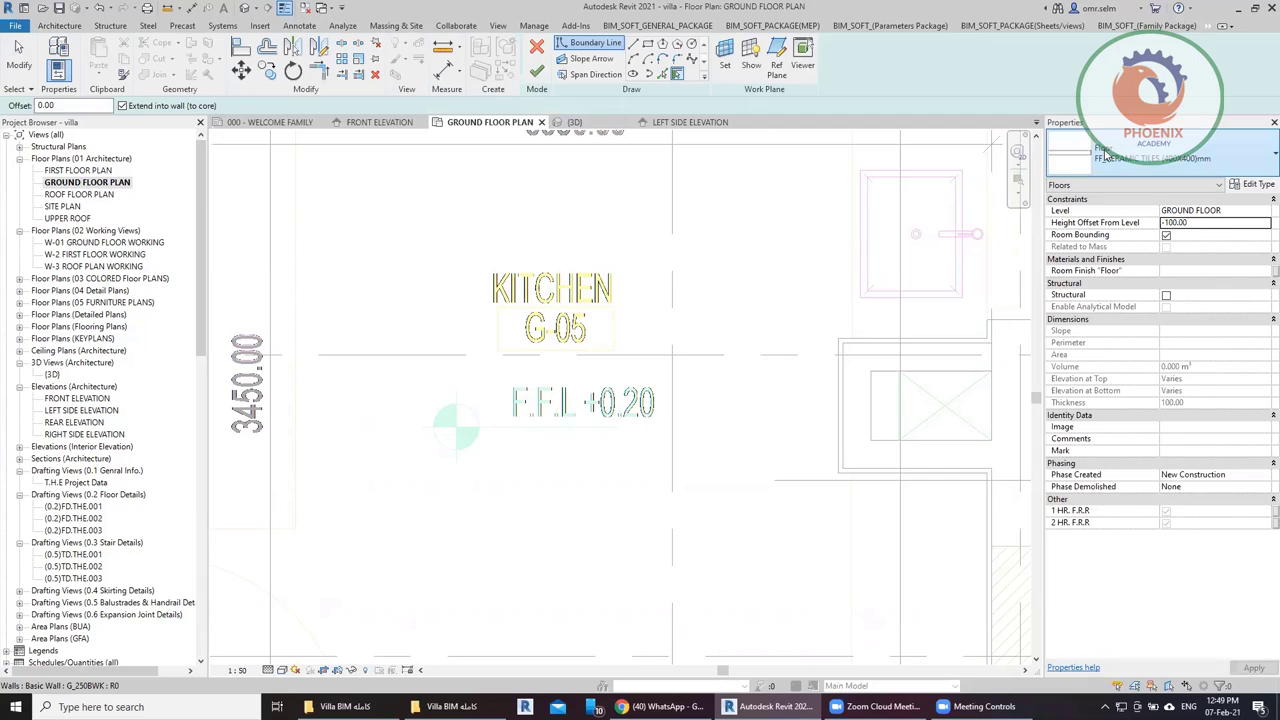
pyautogui.click(1157, 152)
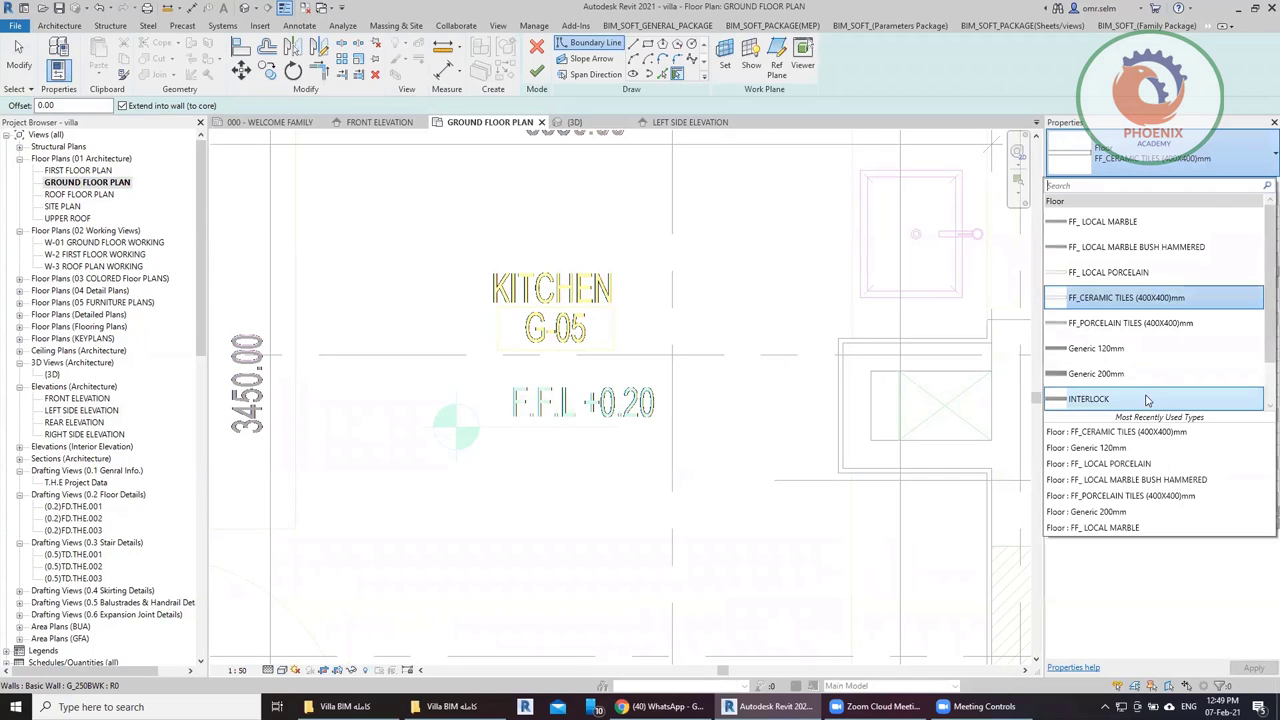
pyautogui.scroll(-1, 1127, 385)
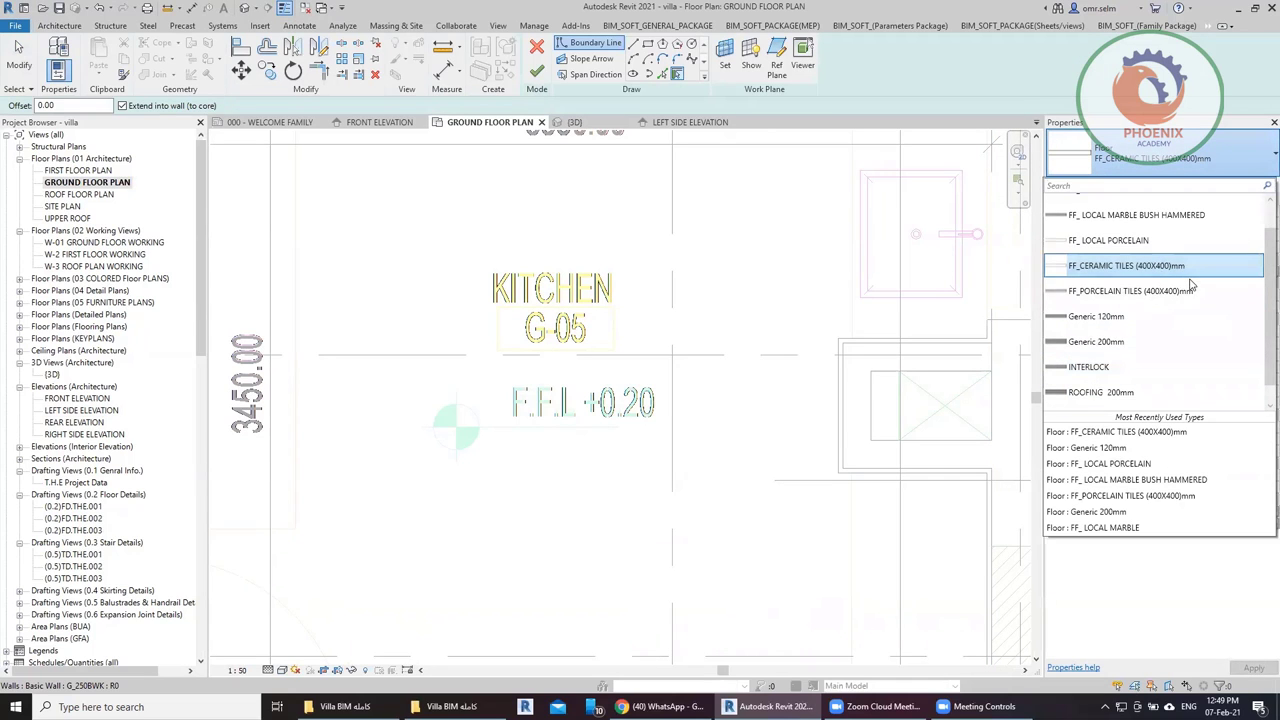
pyautogui.click(1136, 215)
# Sketch a rectangular boundary around kitchen G-05 and finish the floor.
pyautogui.click(647, 43)
pyautogui.scroll(-2, 680, 322)
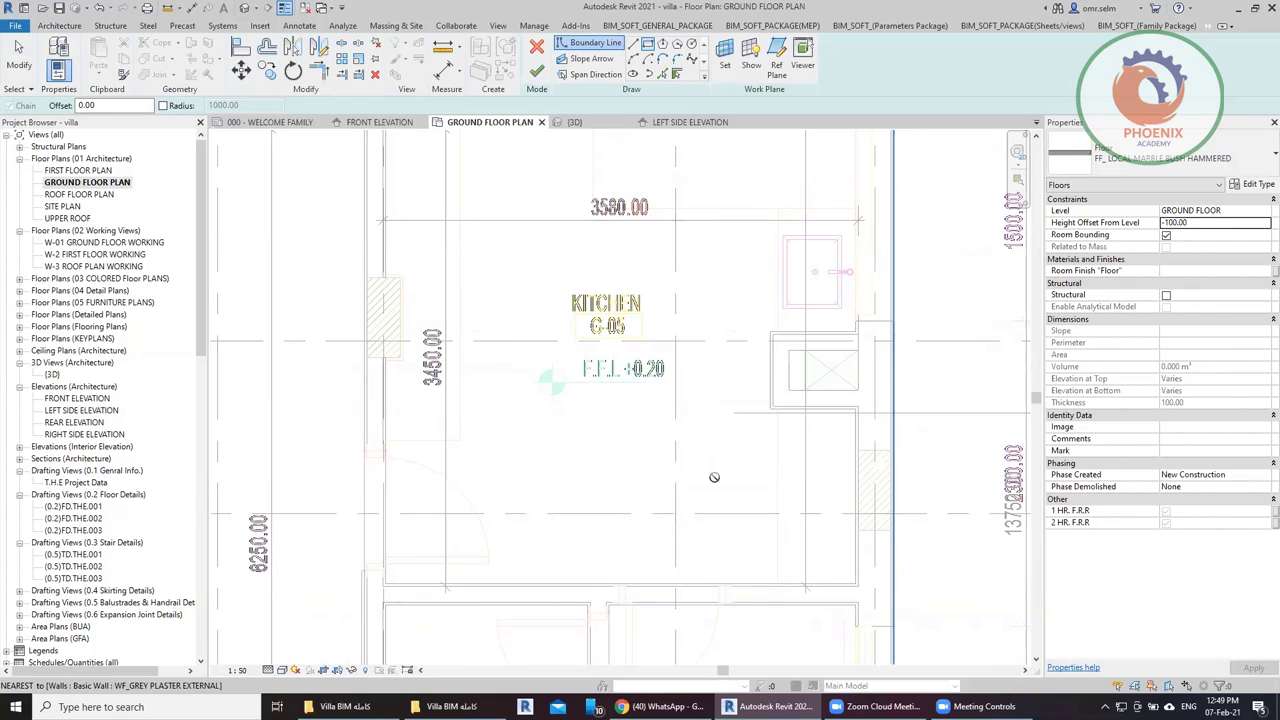
pyautogui.click(893, 598)
pyautogui.scroll(-1, 452, 340)
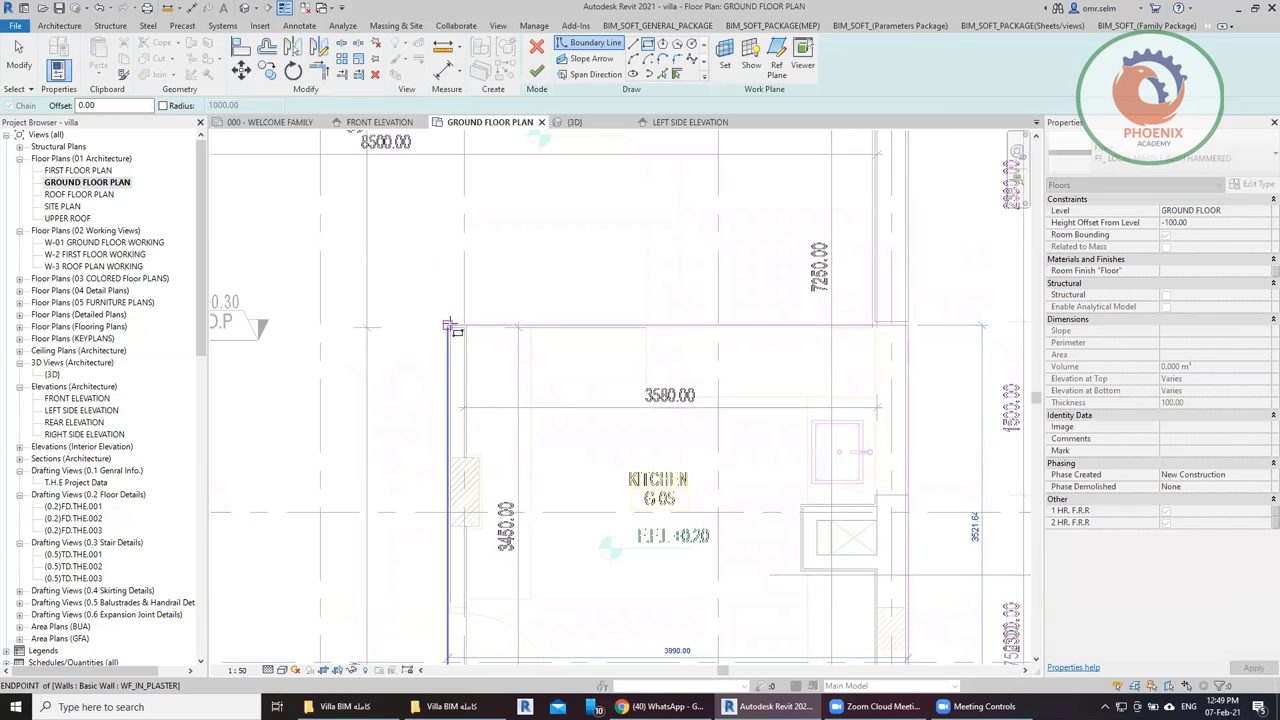
pyautogui.click(449, 327)
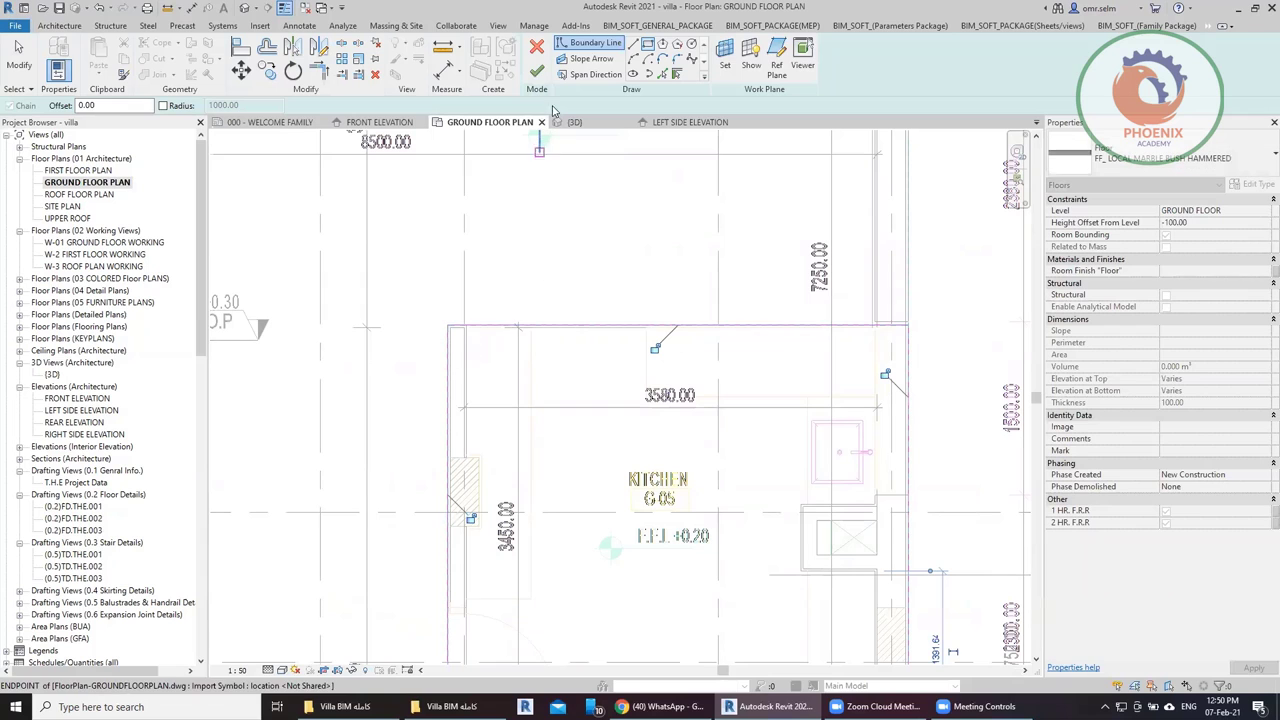
pyautogui.click(537, 71)
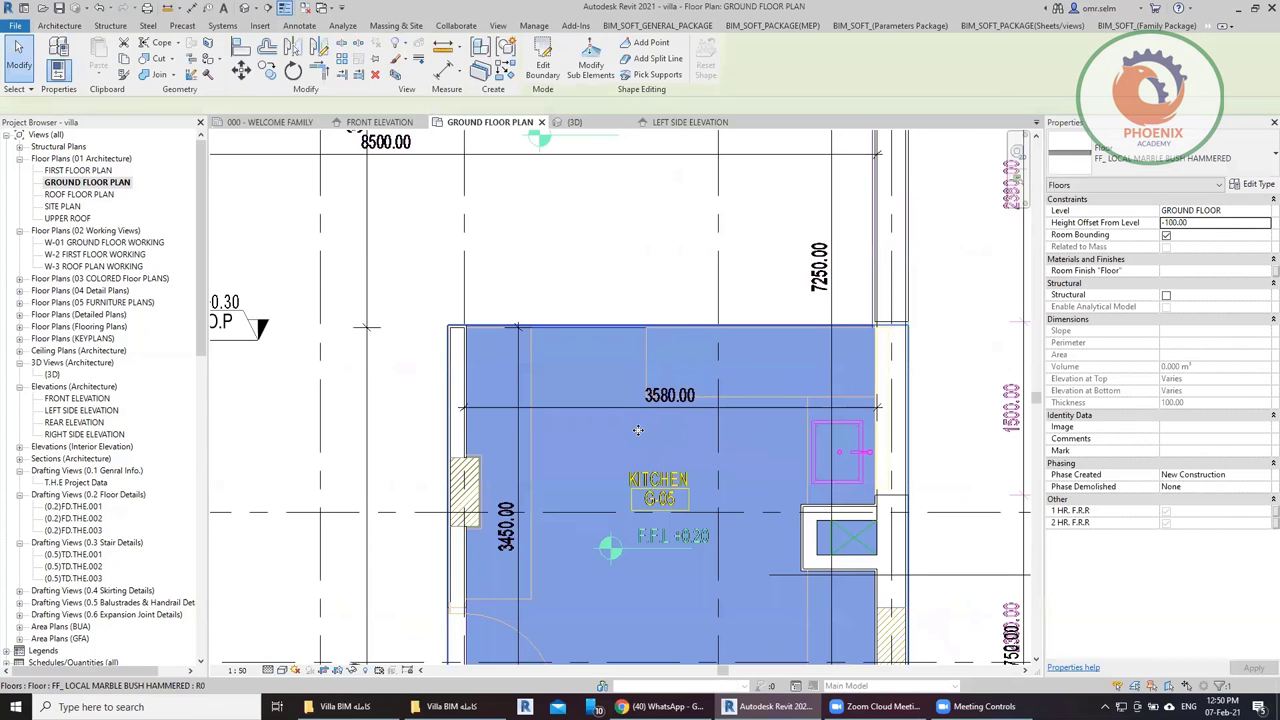
pyautogui.scroll(-1, 659, 388)
pyautogui.press('Escape')
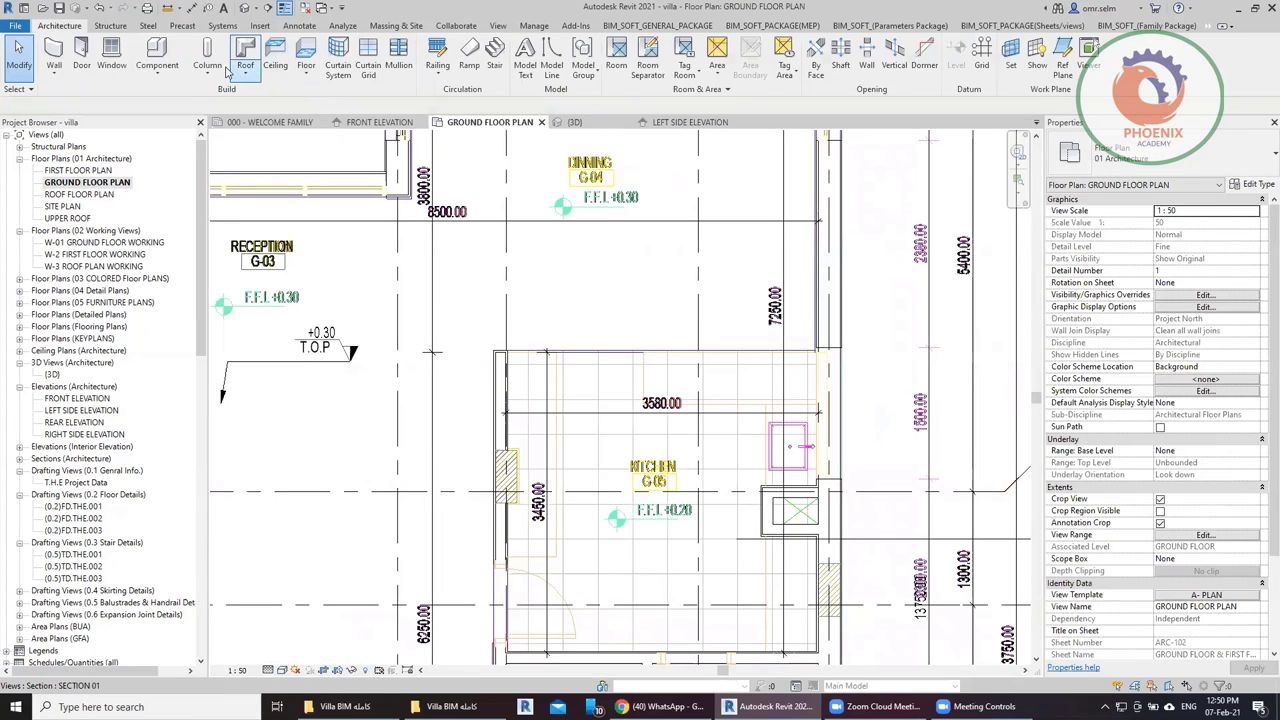
# Place a +0.20 T.O.P spot elevation on the kitchen G-05 floor.
pyautogui.click(299, 25)
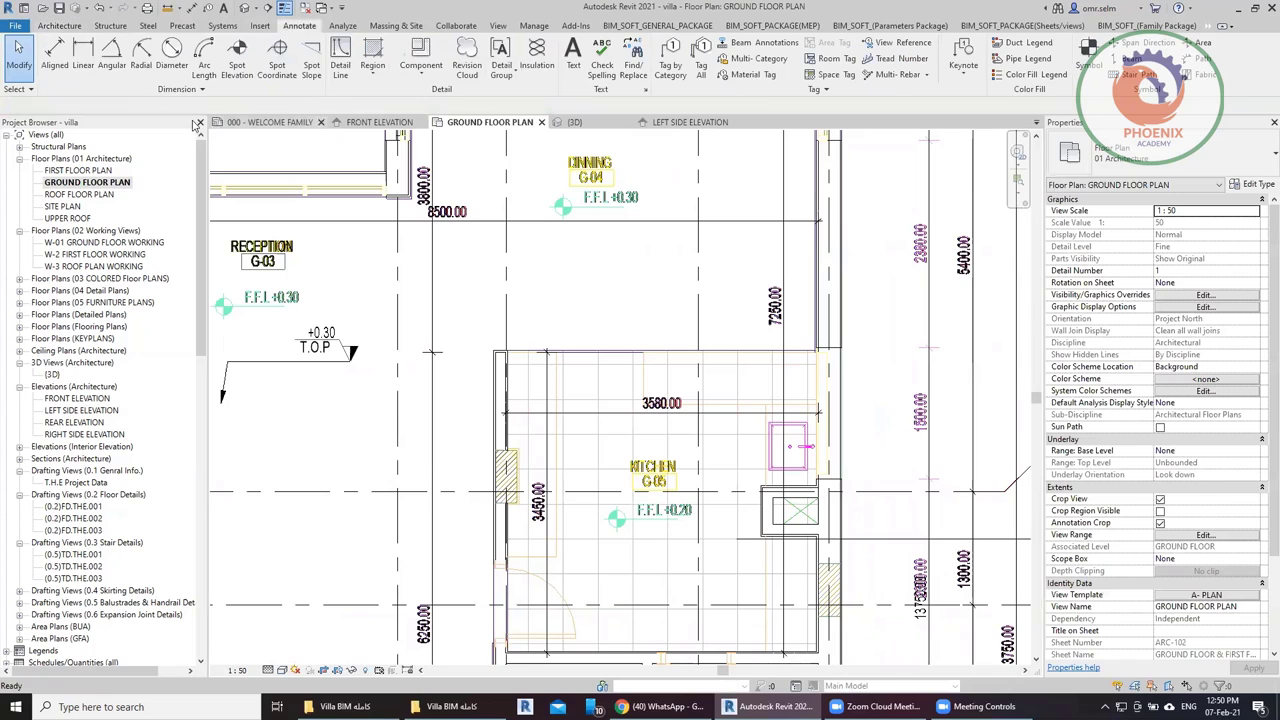
pyautogui.click(237, 58)
pyautogui.scroll(2, 592, 470)
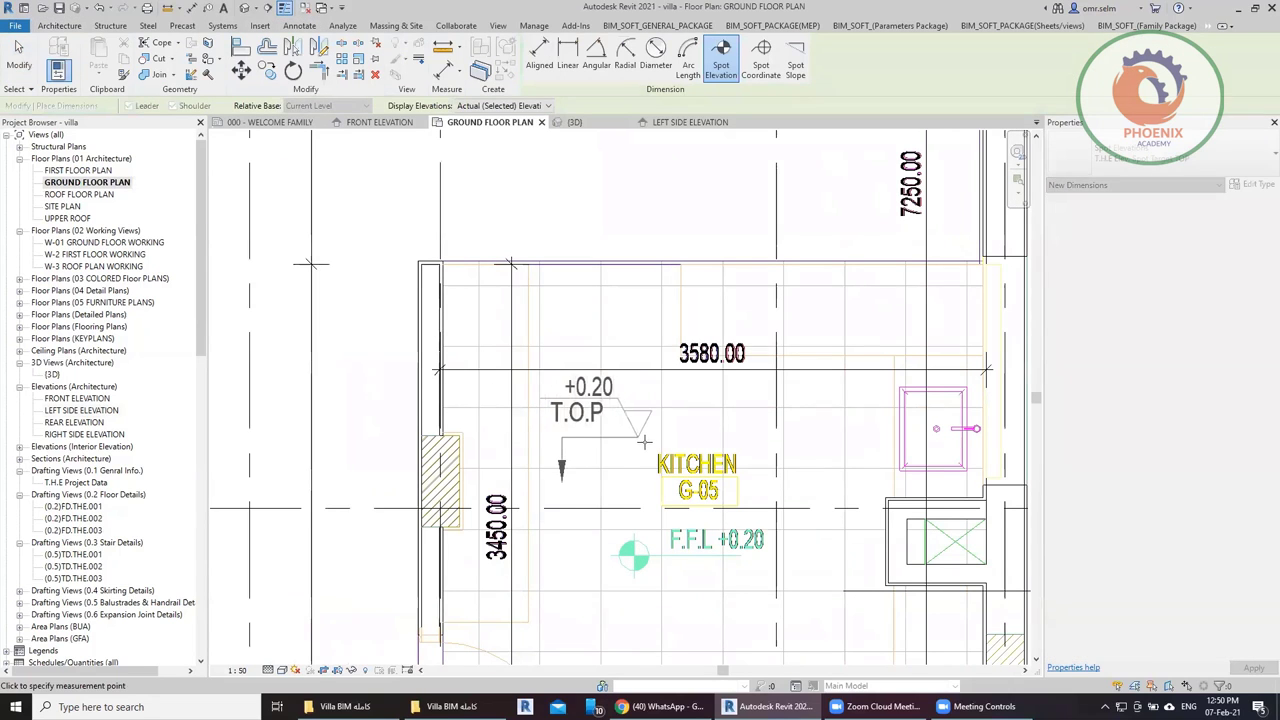
pyautogui.click(563, 437)
pyautogui.press('Escape')
pyautogui.press('Escape')
pyautogui.scroll(-2, 527, 410)
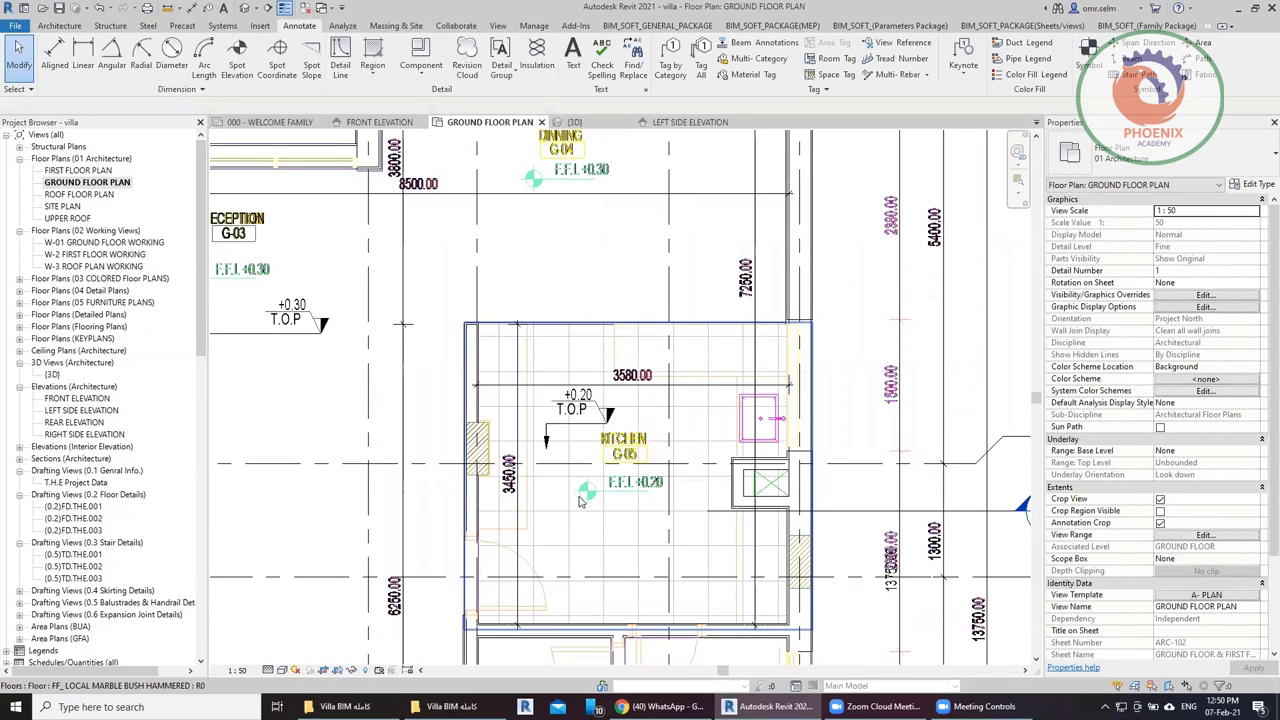
pyautogui.scroll(-2, 560, 452)
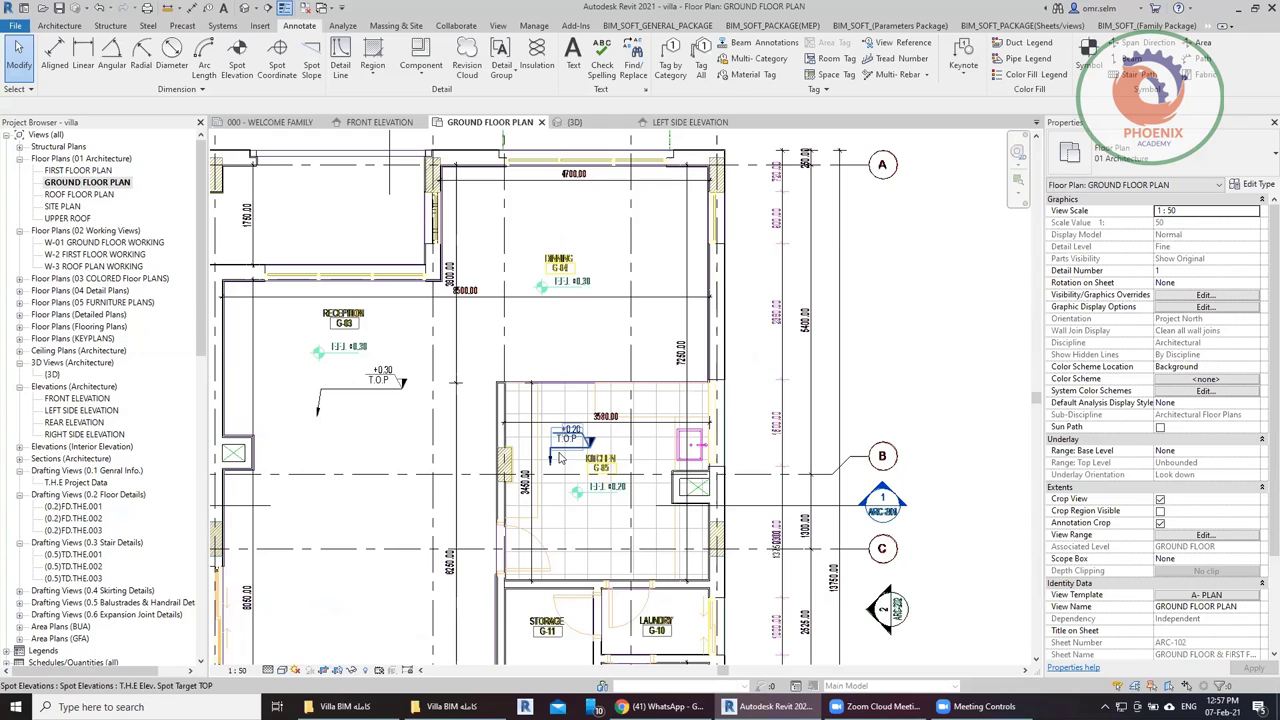
# Exit the spot elevation command and start an architectural floor using the Rectangle sketch tool.
pyautogui.press('d')
pyautogui.press('i')
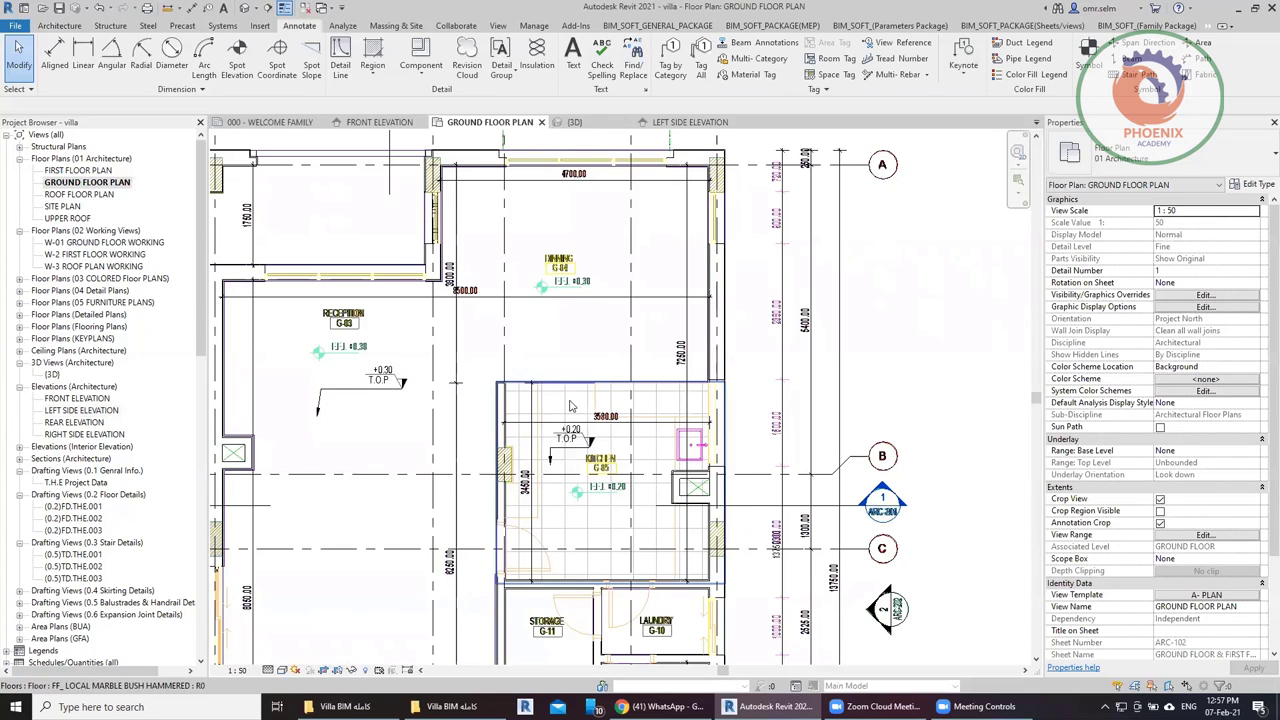
pyautogui.scroll(-3, 500, 364)
pyautogui.scroll(2, 518, 467)
pyautogui.scroll(2, 519, 452)
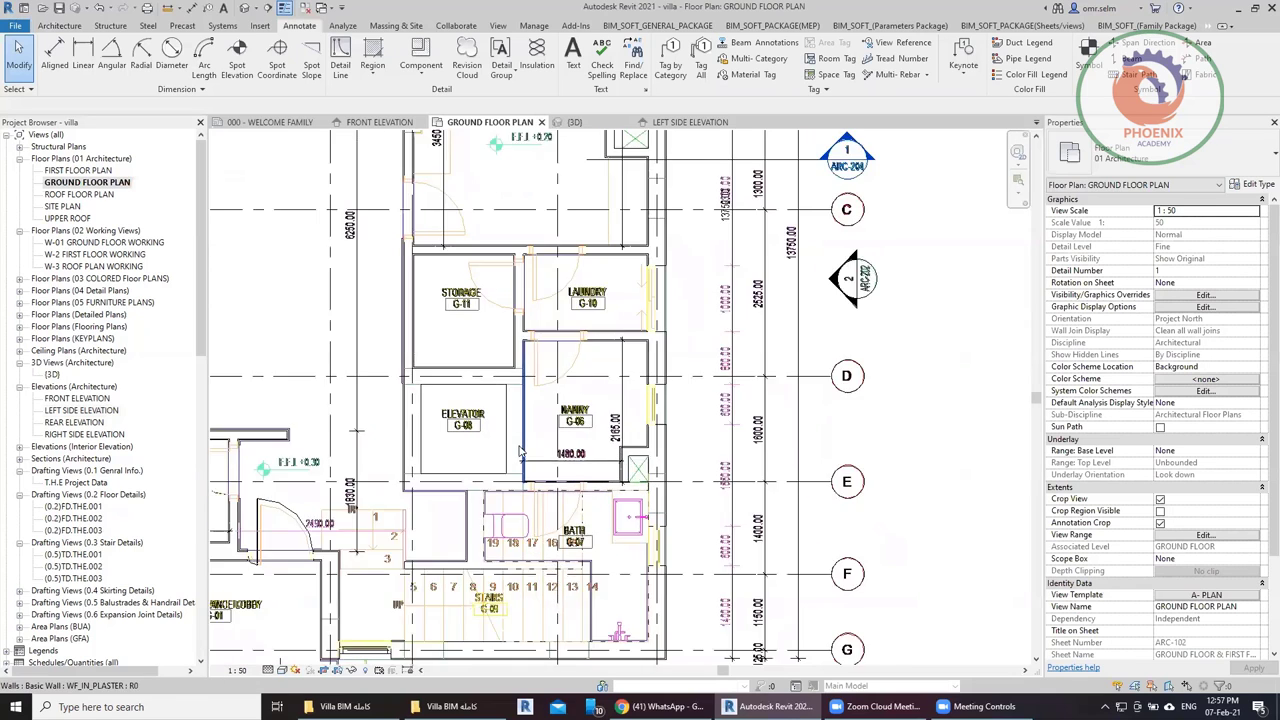
pyautogui.scroll(1, 519, 452)
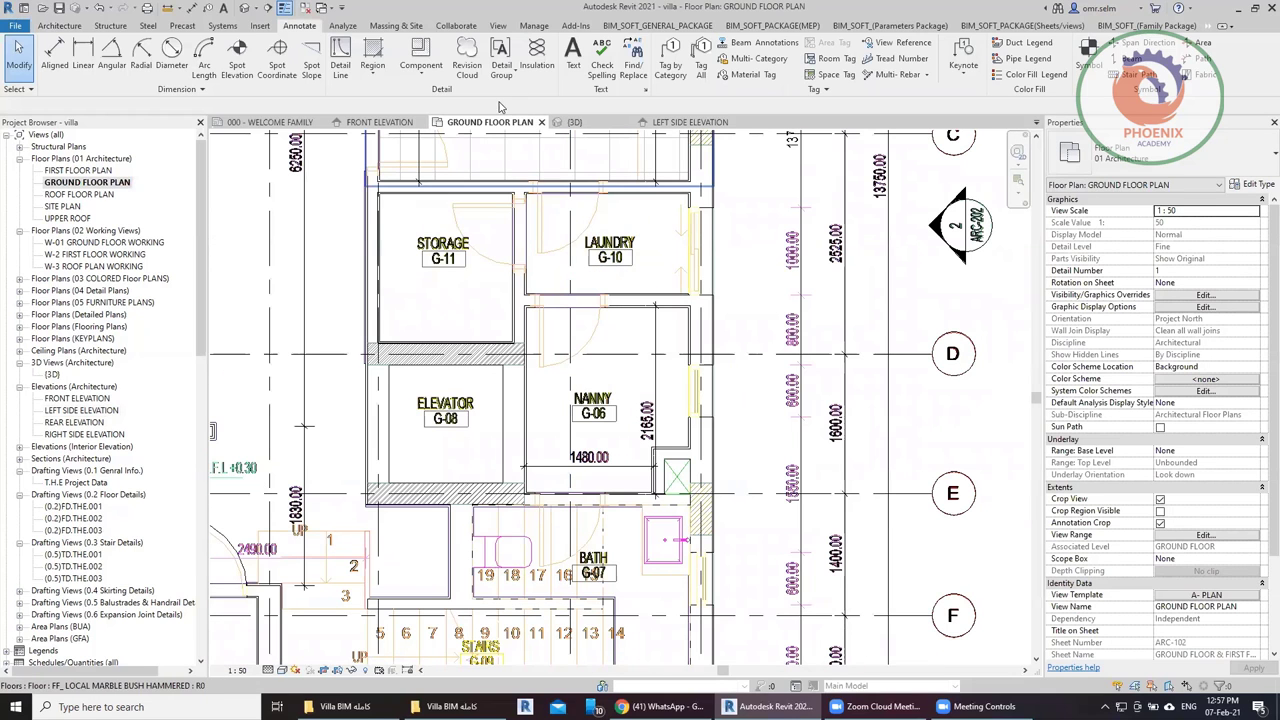
pyautogui.click(72, 28)
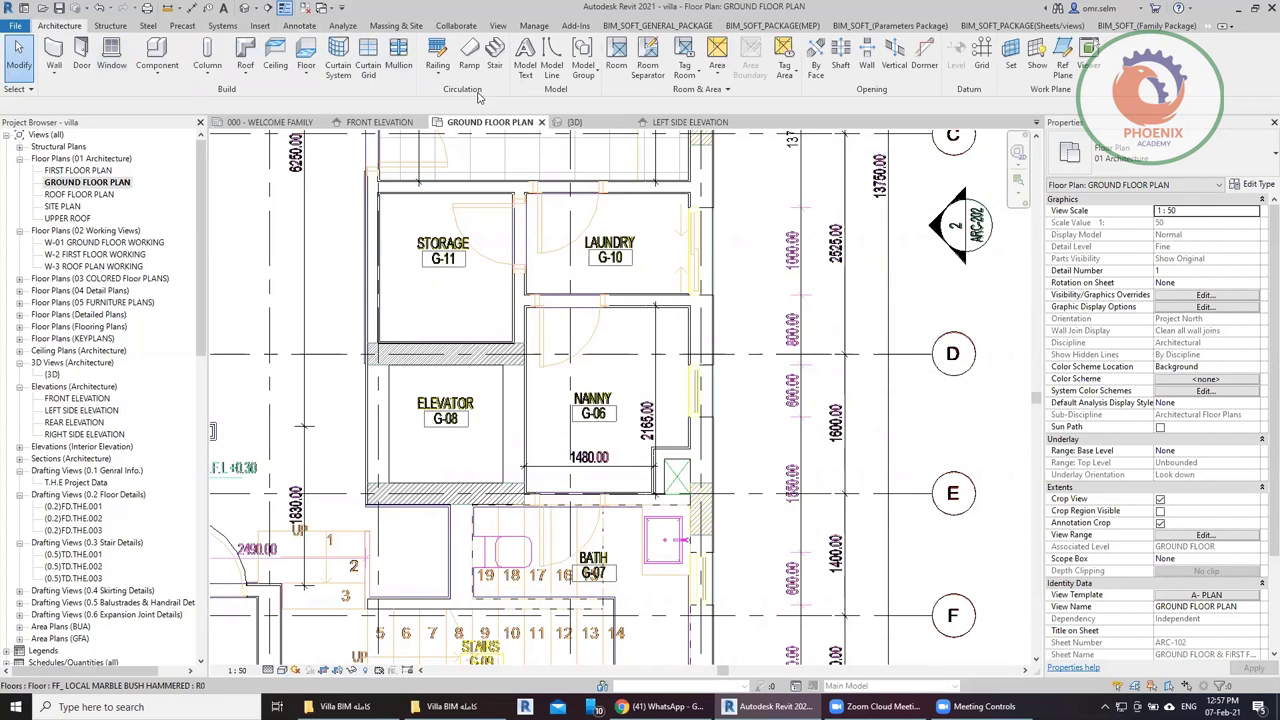
pyautogui.click(306, 78)
pyautogui.click(338, 104)
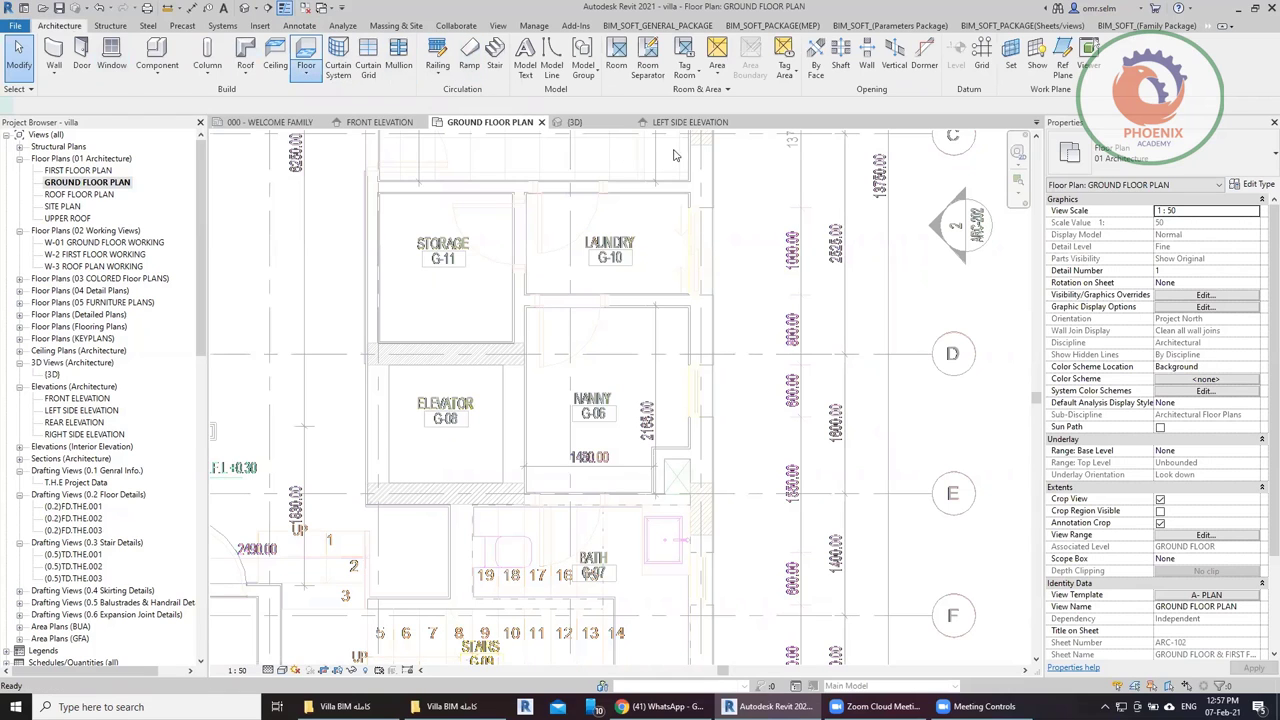
pyautogui.scroll(2, 651, 390)
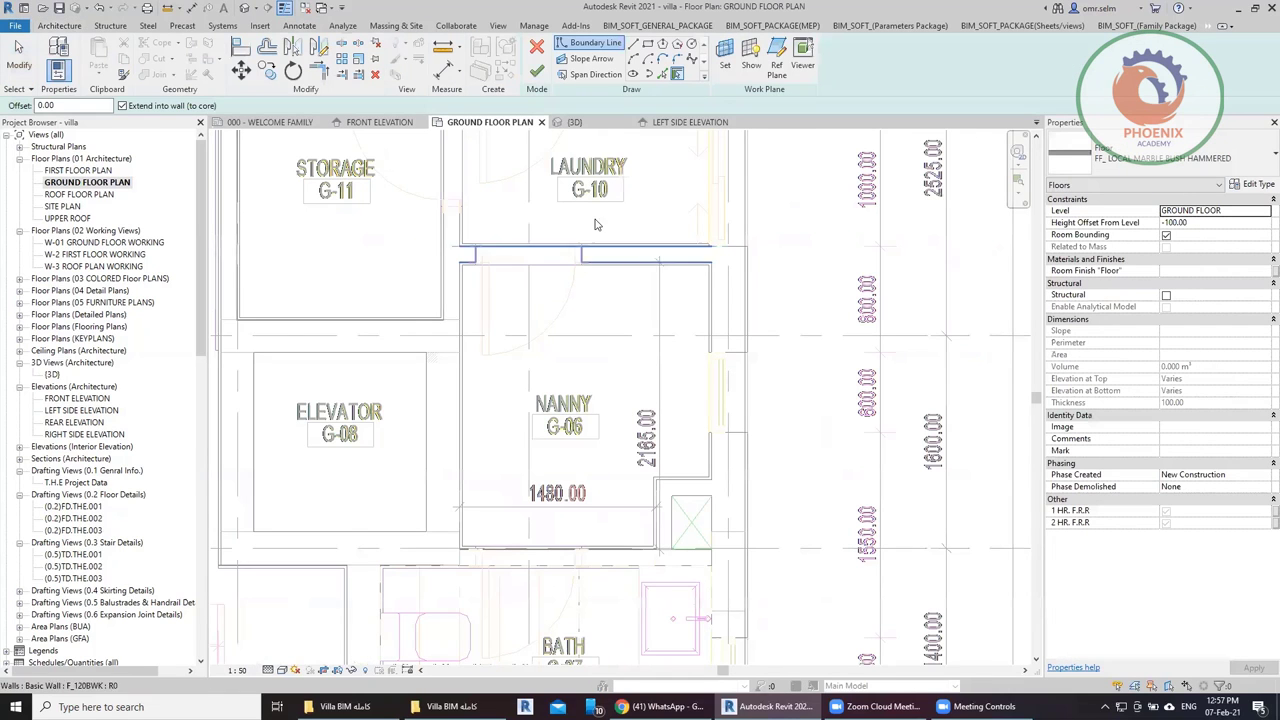
pyautogui.click(647, 44)
# Draw the rectangular floor boundary in Nanny room G-06 and finish the floor.
pyautogui.scroll(2, 434, 266)
pyautogui.scroll(2, 440, 262)
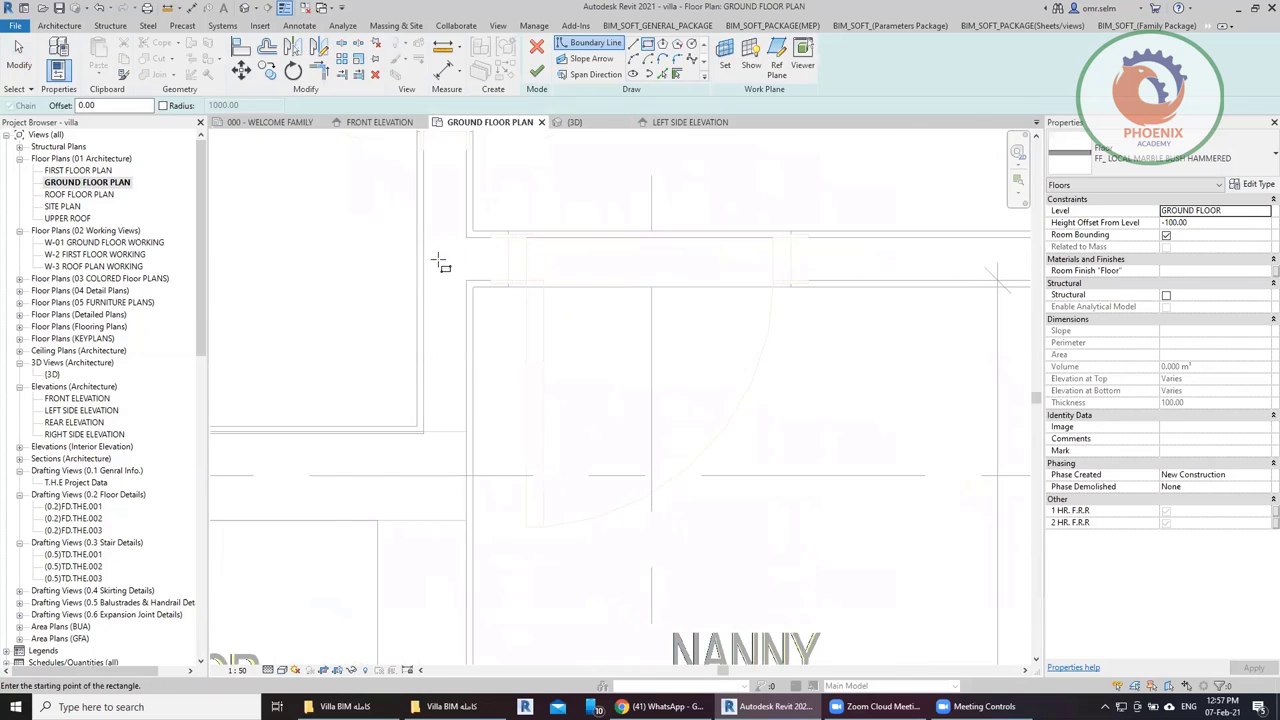
pyautogui.scroll(-2, 420, 240)
pyautogui.scroll(-1, 420, 240)
pyautogui.scroll(1, 662, 480)
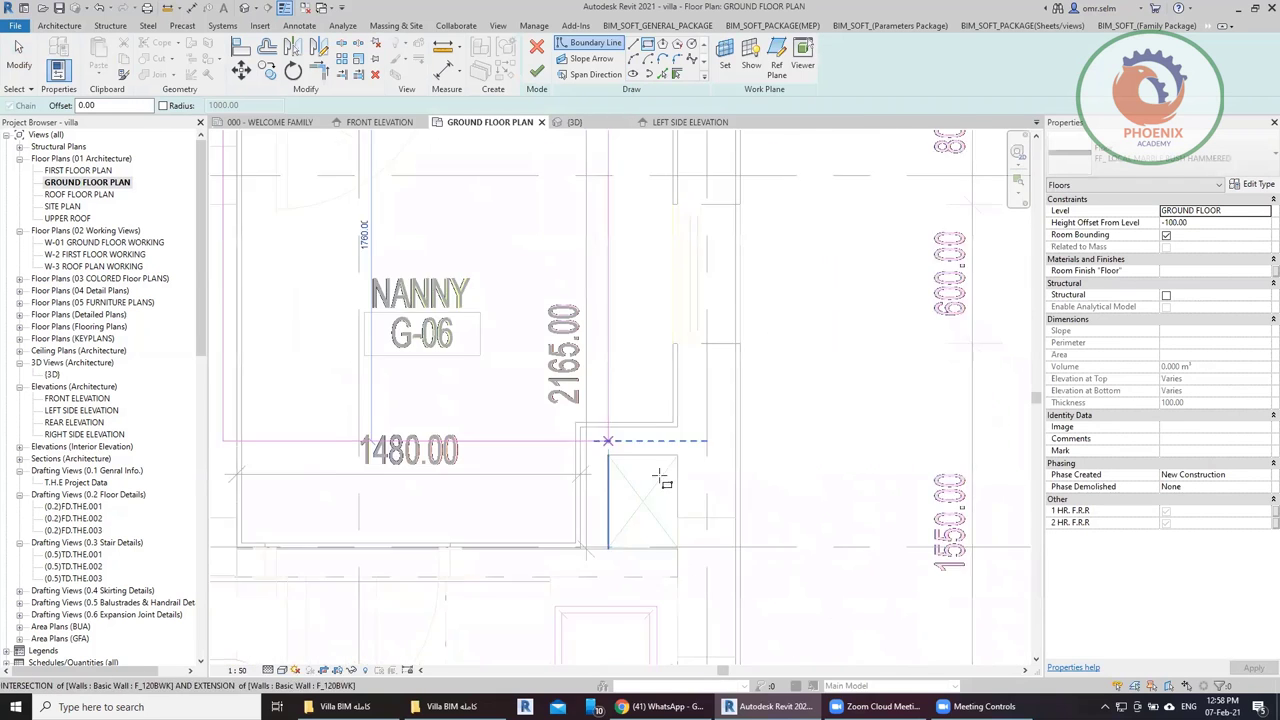
pyautogui.scroll(1, 662, 480)
pyautogui.moveTo(754, 516); pyautogui.dragTo(726, 371, button='middle')
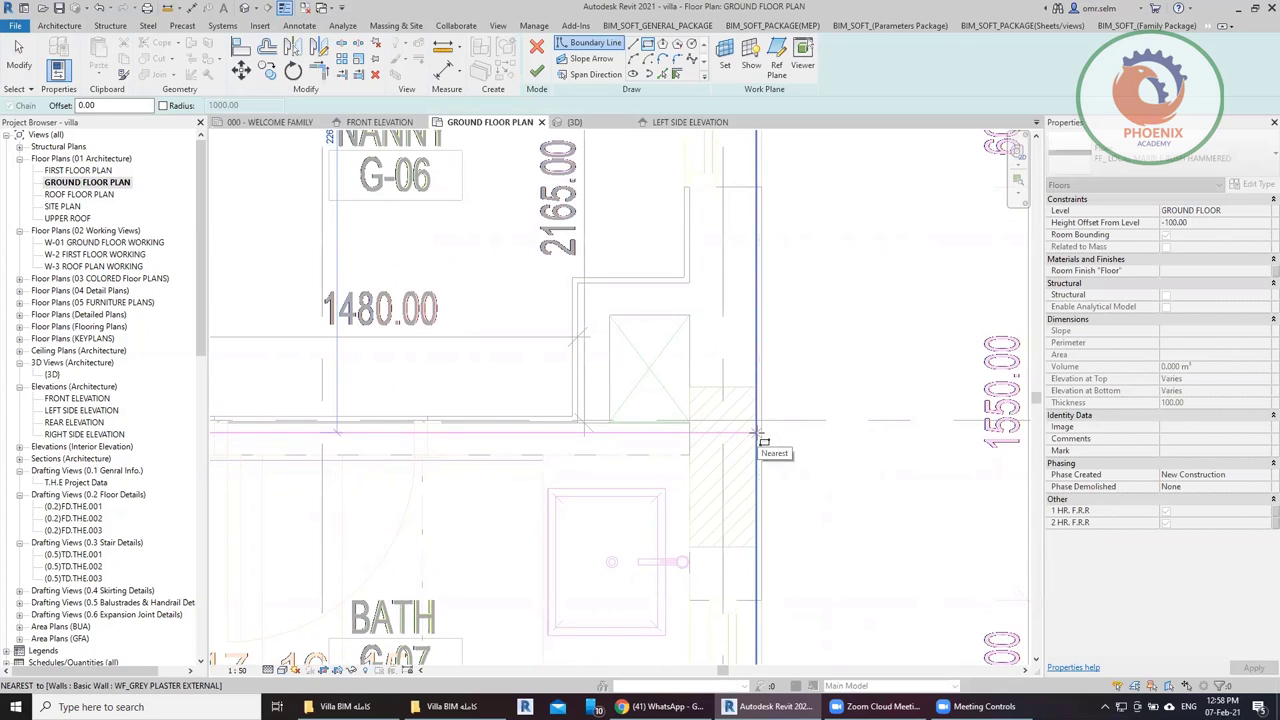
pyautogui.scroll(2, 690, 398)
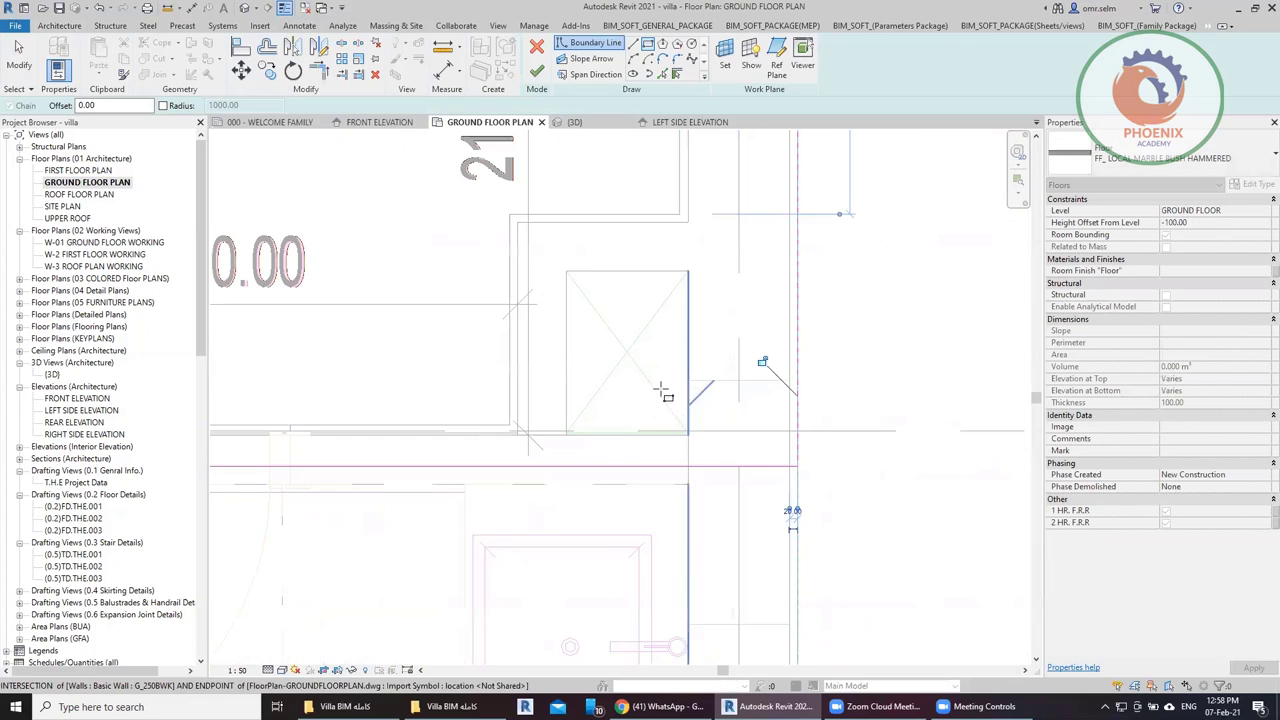
pyautogui.click(566, 271)
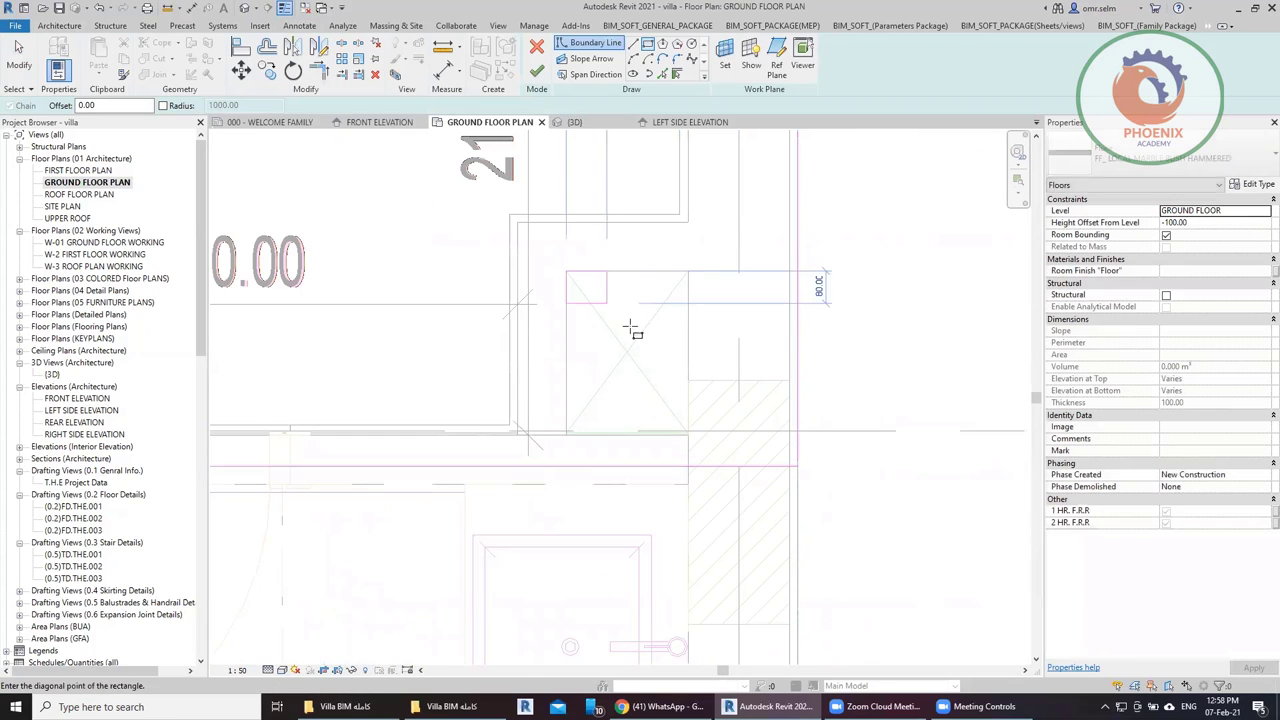
pyautogui.click(690, 434)
pyautogui.scroll(-2, 597, 305)
pyautogui.scroll(-1, 597, 305)
pyautogui.scroll(-1, 597, 305)
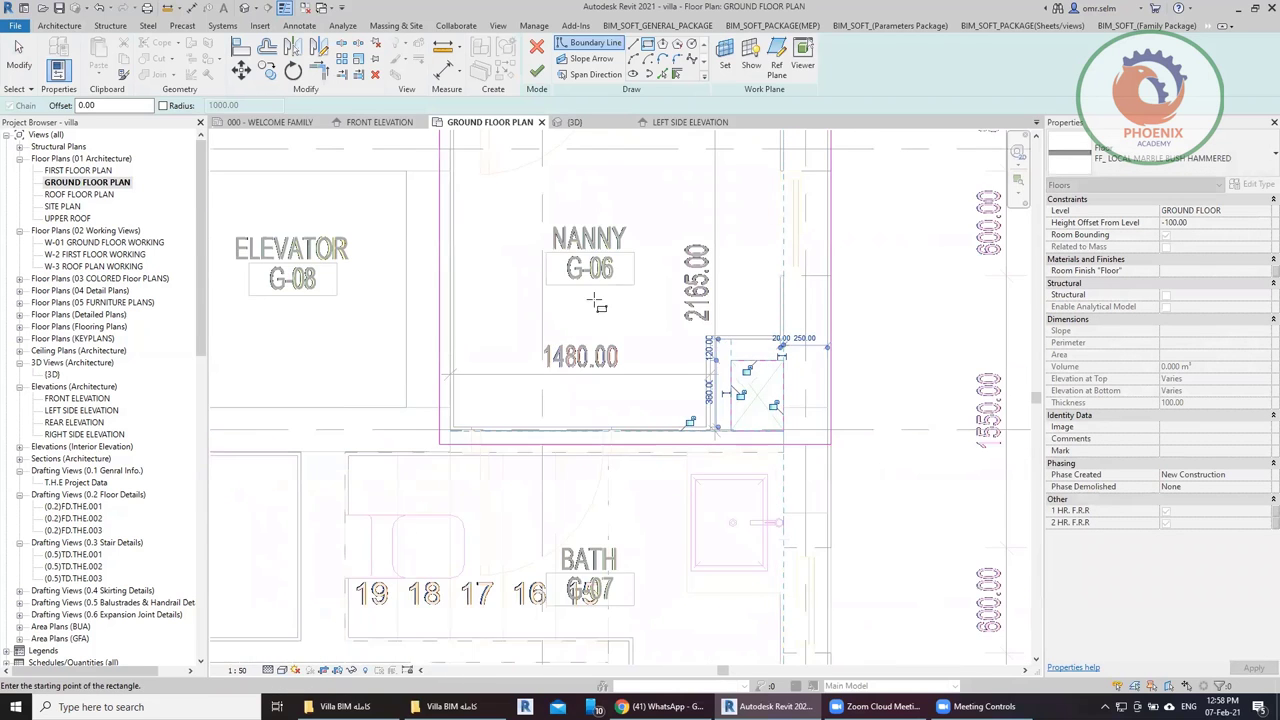
pyautogui.moveTo(597, 305); pyautogui.dragTo(663, 485, button='middle')
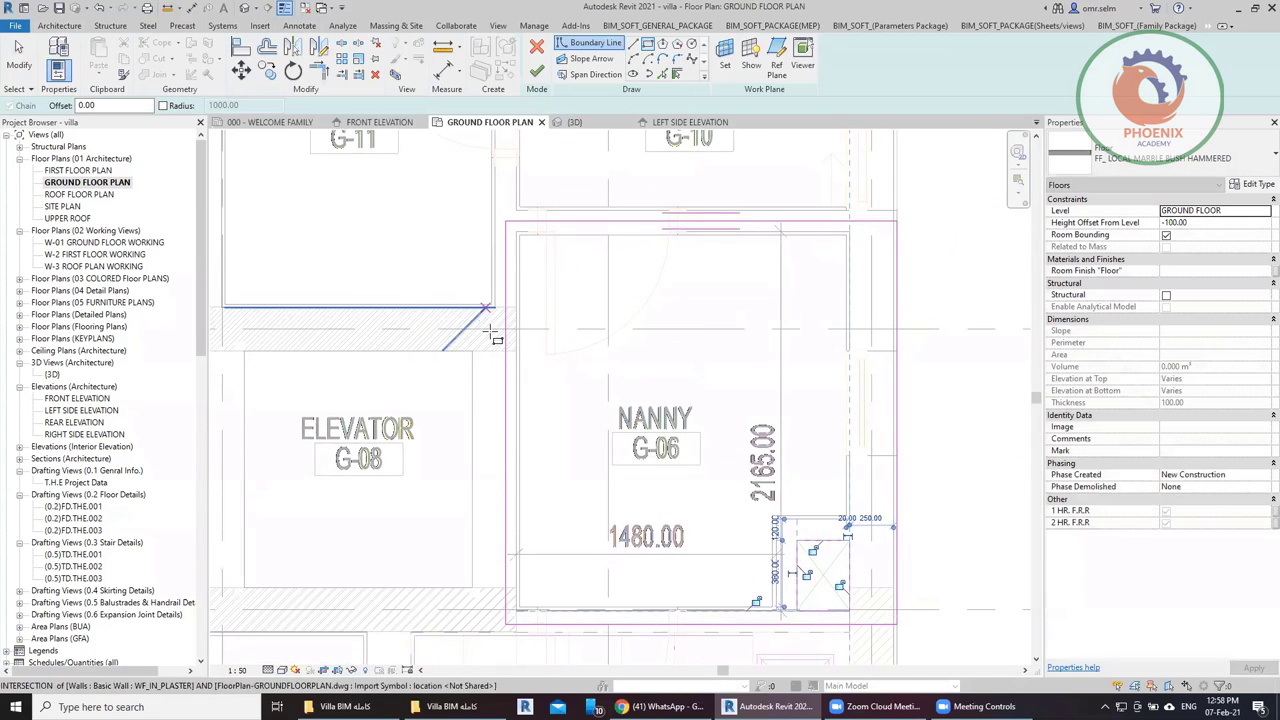
pyautogui.moveTo(490, 333); pyautogui.dragTo(567, 222, button='middle')
pyautogui.click(537, 70)
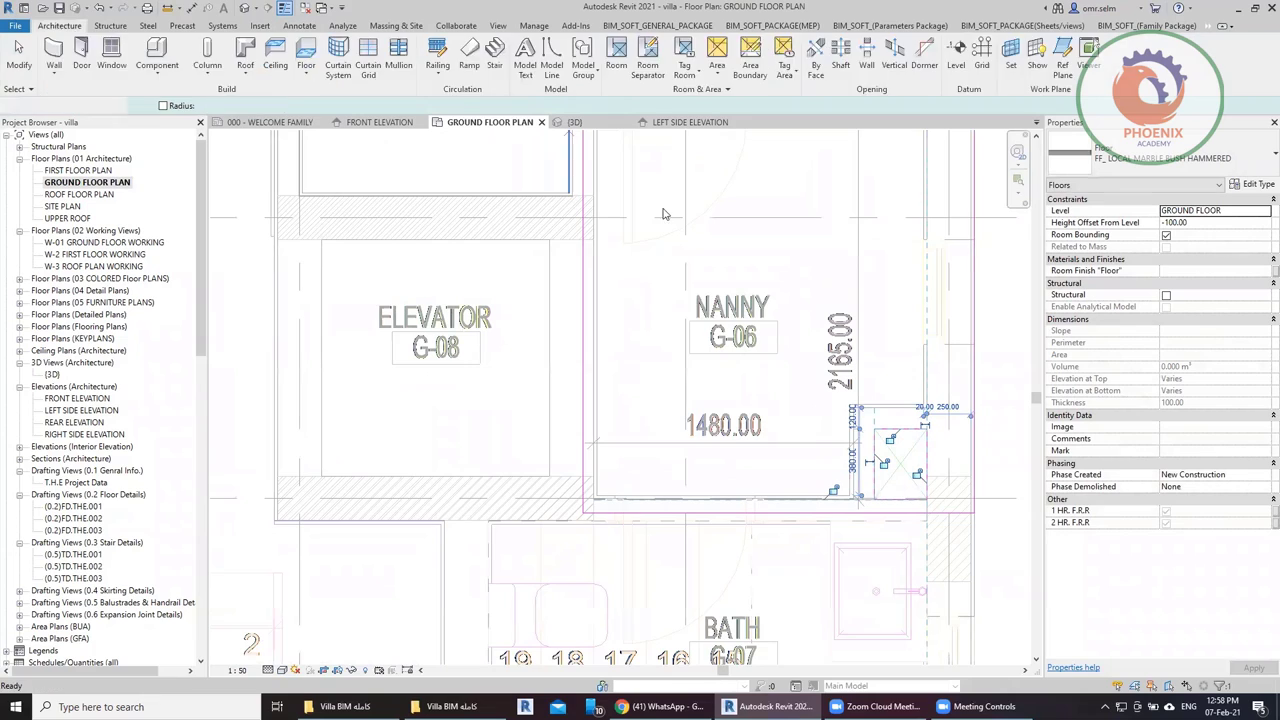
pyautogui.click(380, 434)
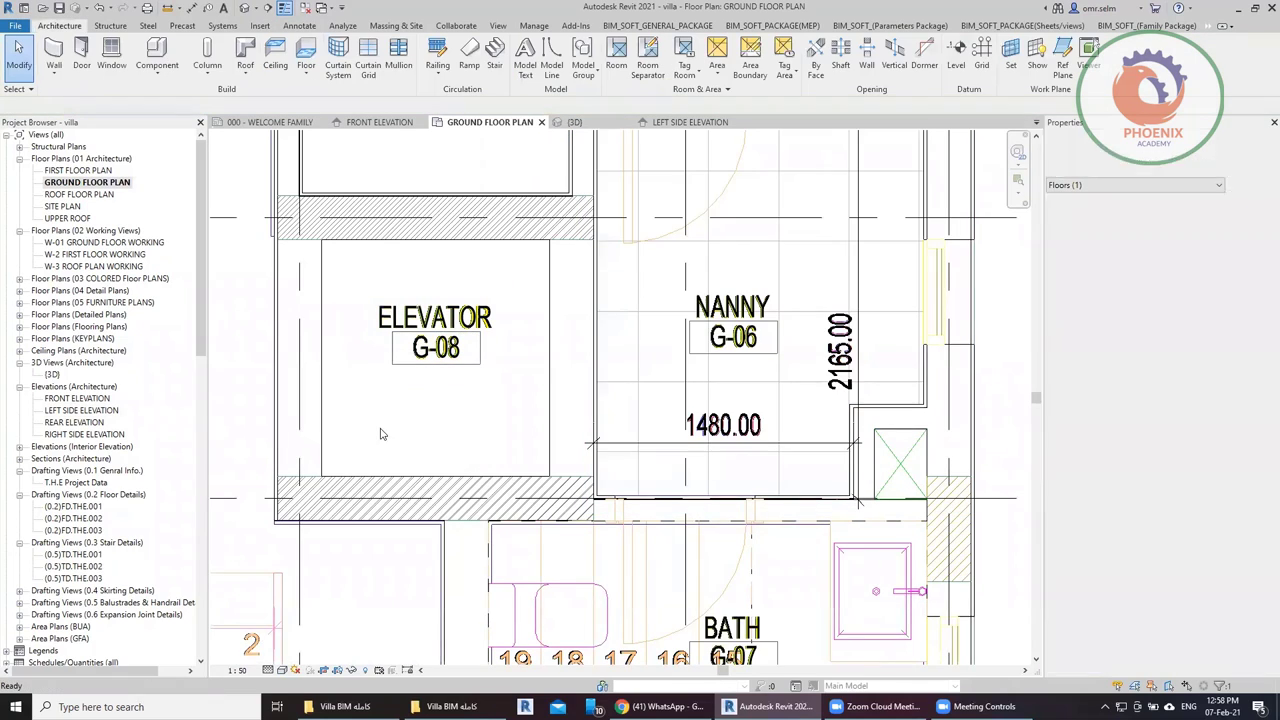
pyautogui.moveTo(380, 434)
pyautogui.mouseDown(button='middle')
pyautogui.moveTo(598, 374)
pyautogui.moveTo(594, 346)
pyautogui.mouseUp(button='middle')
pyautogui.scroll(-4, 462, 447)
pyautogui.scroll(3, 782, 402)
pyautogui.scroll(2, 782, 402)
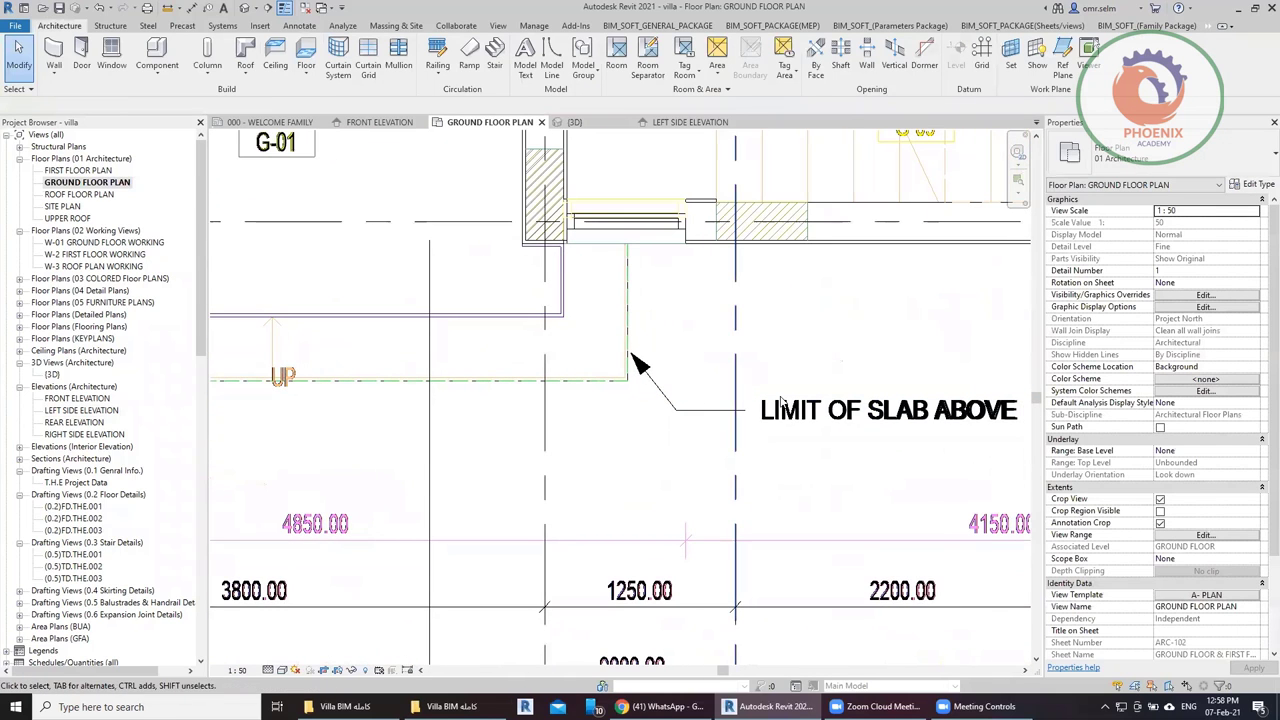
pyautogui.scroll(-2, 782, 401)
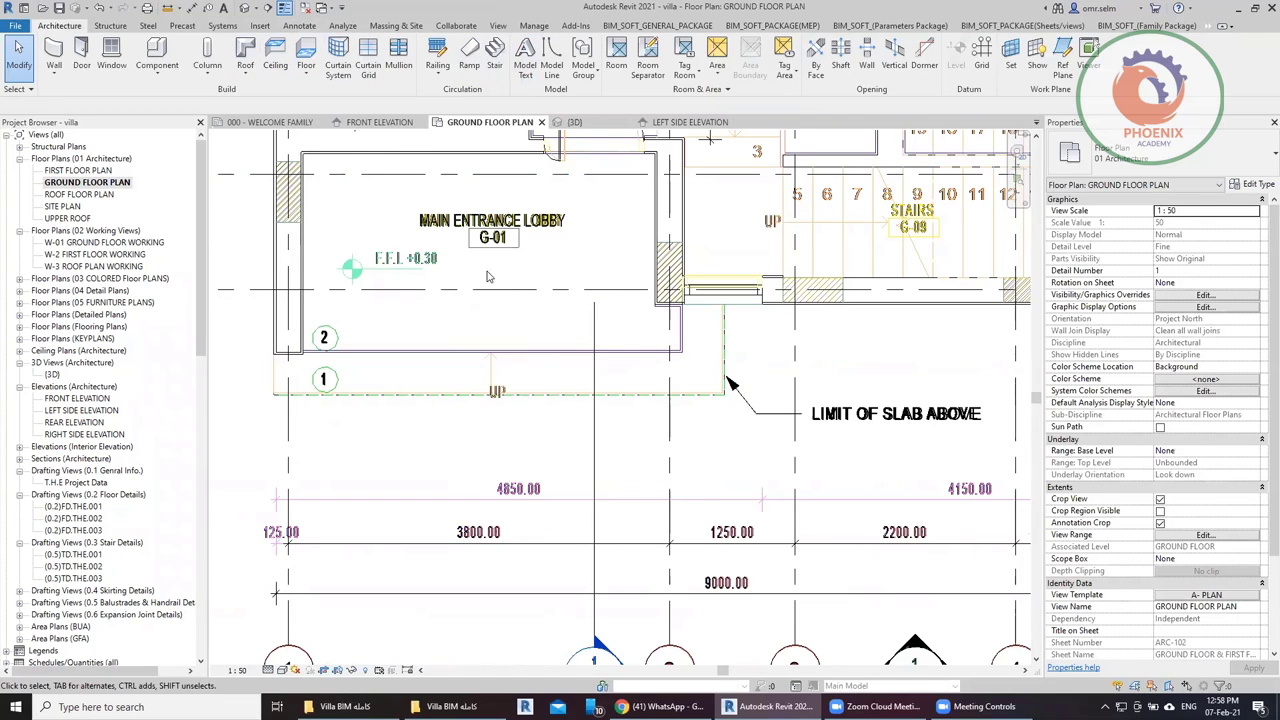
pyautogui.scroll(2, 362, 266)
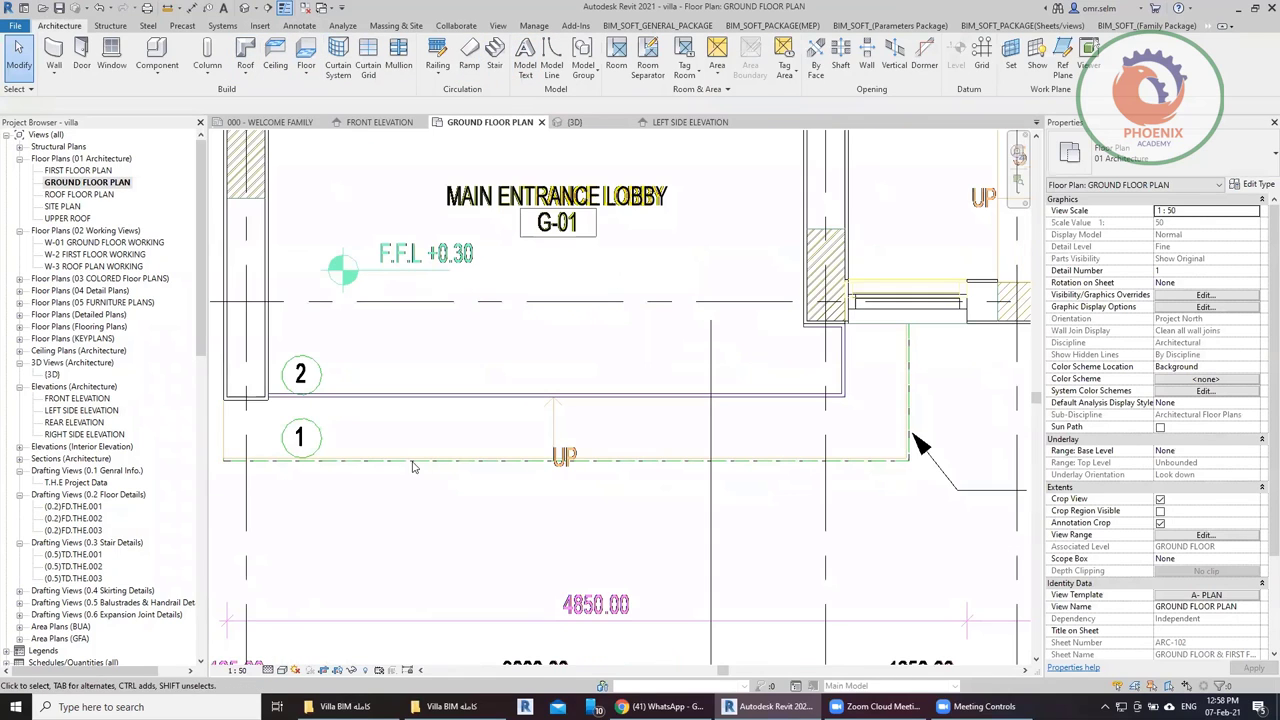
# Open the FRONT ELEVATION view and pan to the floor lines under the entrance door.
pyautogui.click(370, 122)
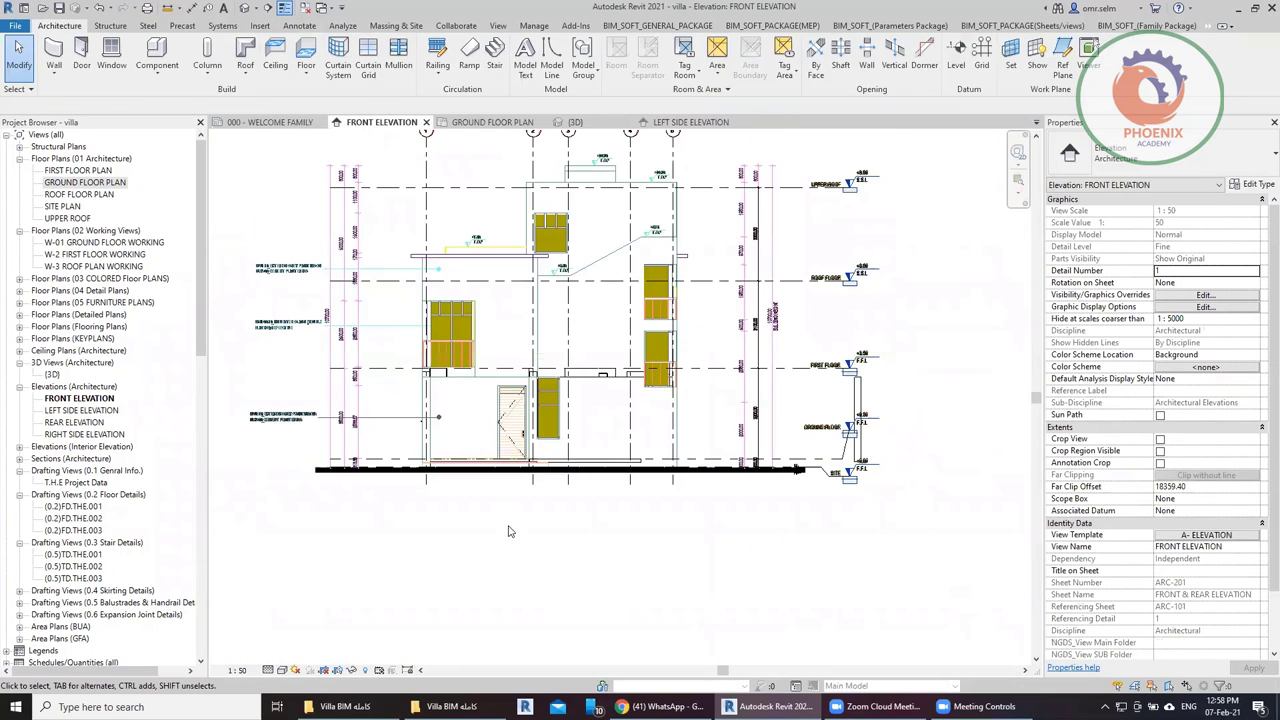
pyautogui.scroll(2, 553, 517)
pyautogui.scroll(2, 509, 393)
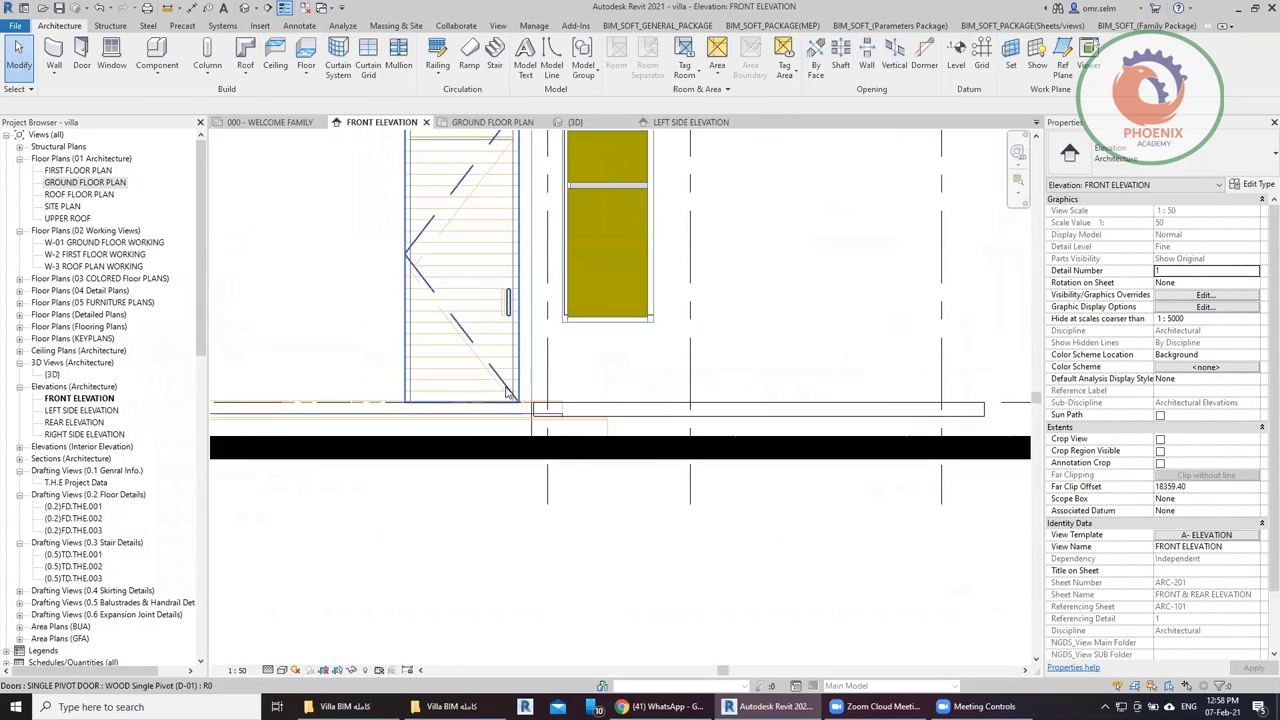
pyautogui.moveTo(409, 357); pyautogui.dragTo(594, 312, button='middle')
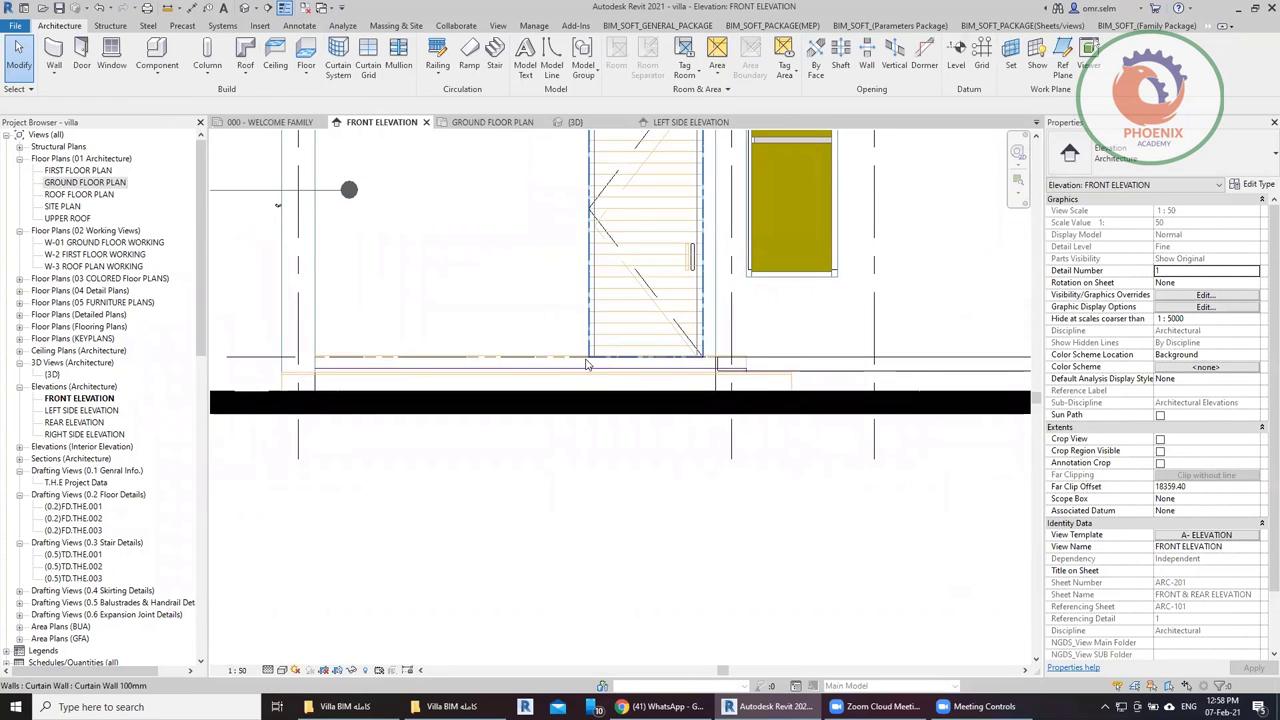
# Add aligned dimensions of 146.67 and 166.67 between the floor lines beneath the door.
pyautogui.press('d')
pyautogui.press('i')
pyautogui.scroll(2, 493, 363)
pyautogui.scroll(2, 493, 363)
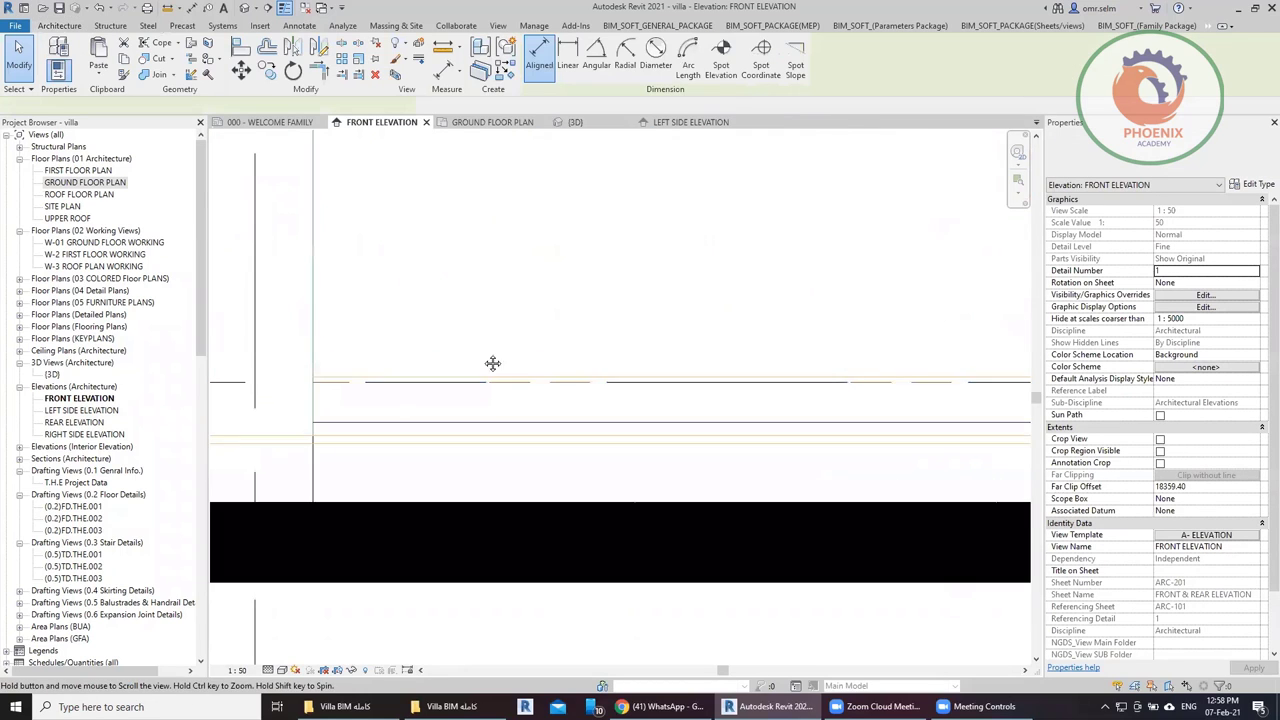
pyautogui.moveTo(493, 363); pyautogui.dragTo(597, 283, button='middle')
pyautogui.click(603, 260)
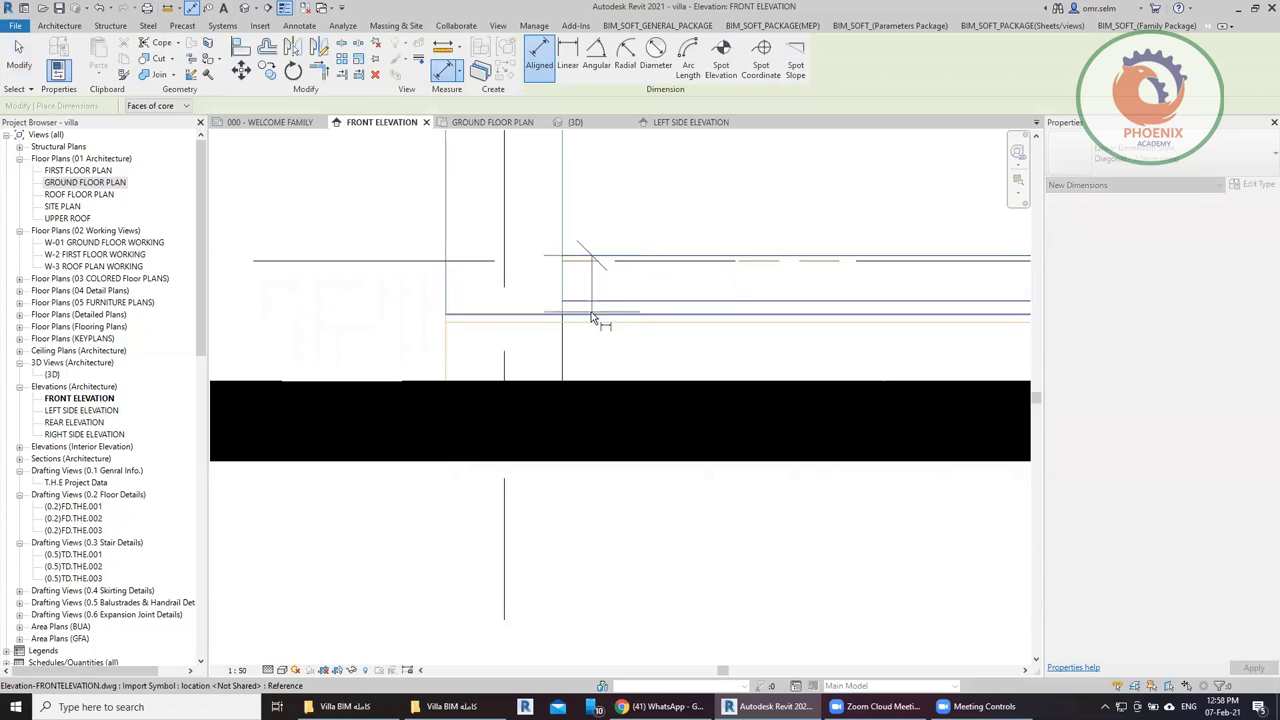
pyautogui.click(591, 316)
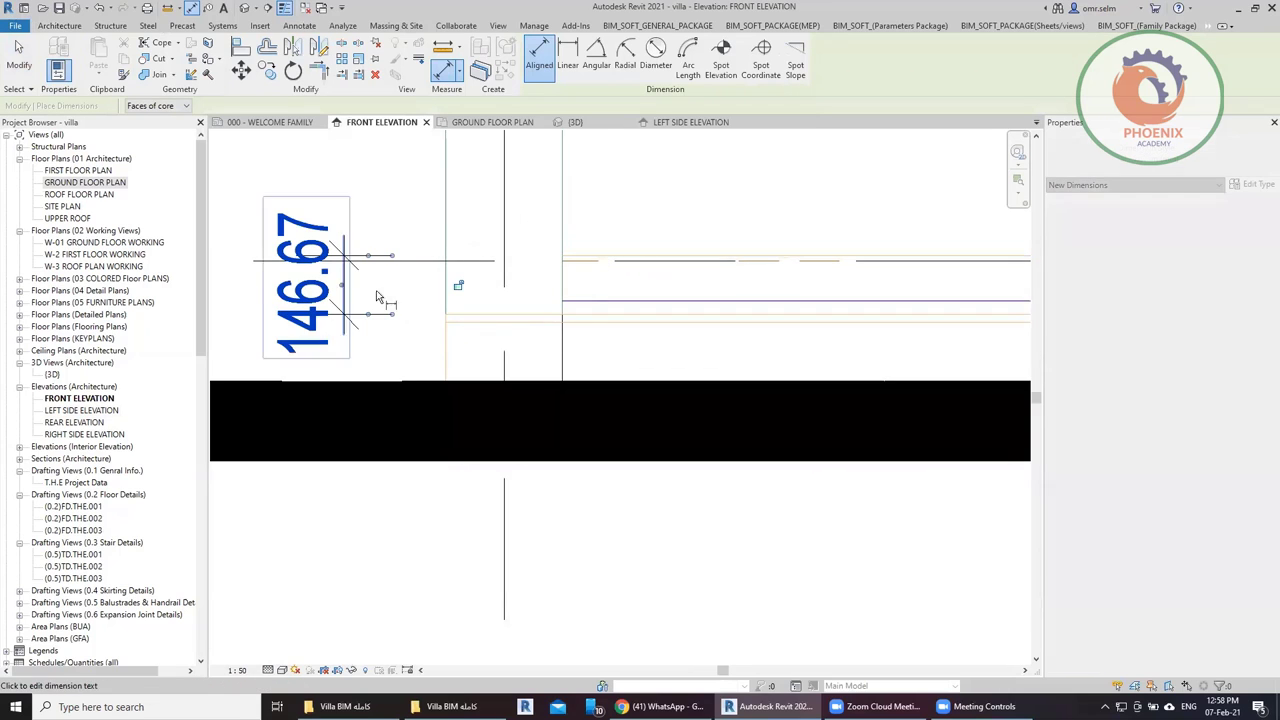
pyautogui.click(343, 286)
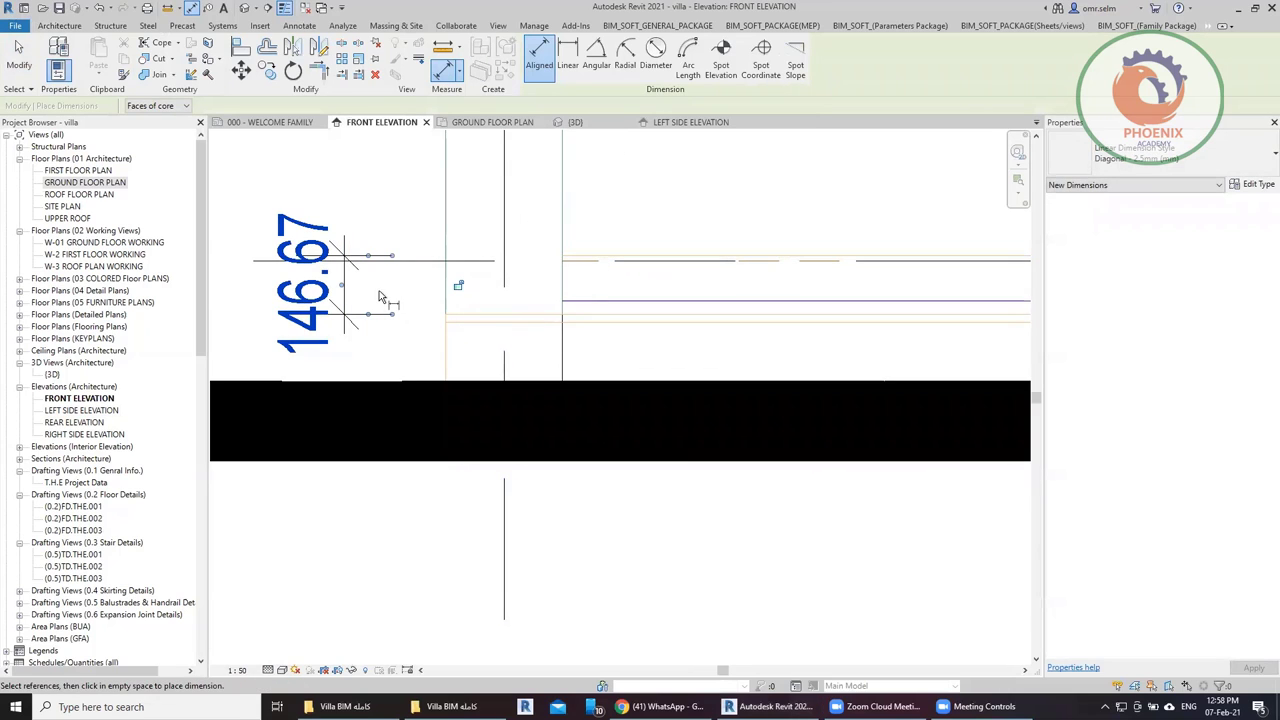
pyautogui.scroll(-2, 402, 414)
pyautogui.scroll(-2, 402, 414)
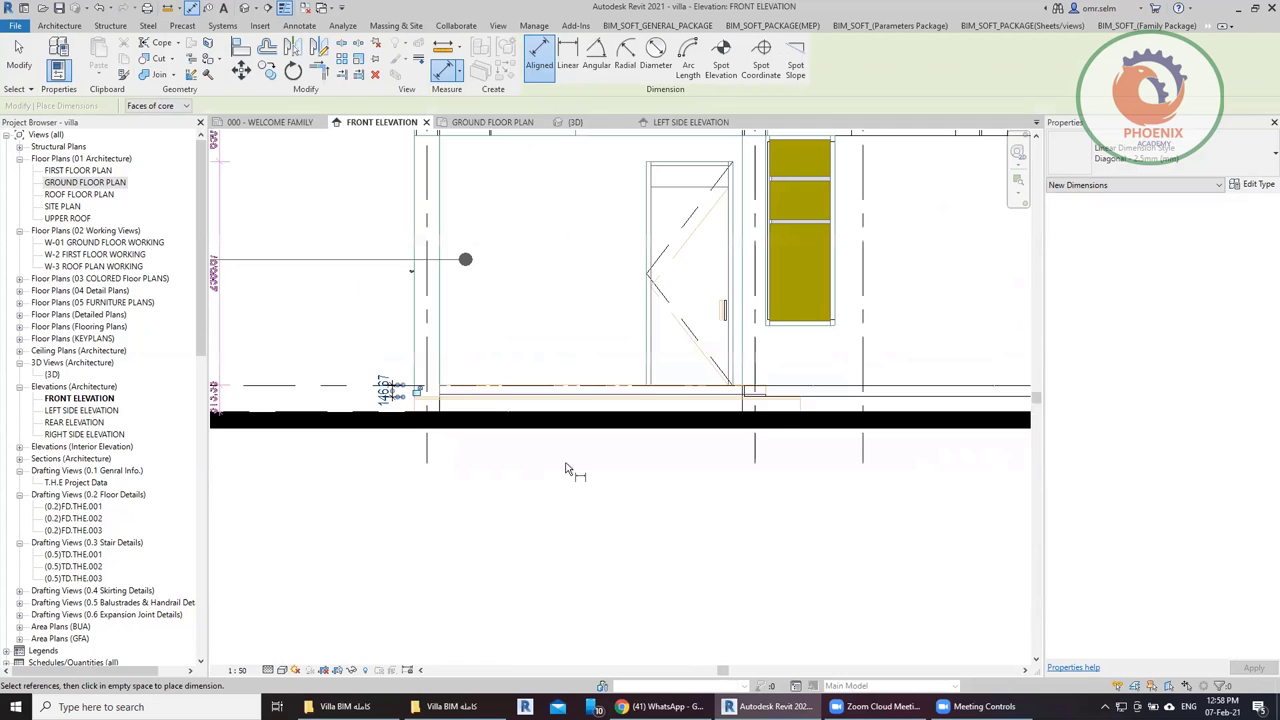
pyautogui.scroll(5, 820, 395)
pyautogui.scroll(2, 807, 385)
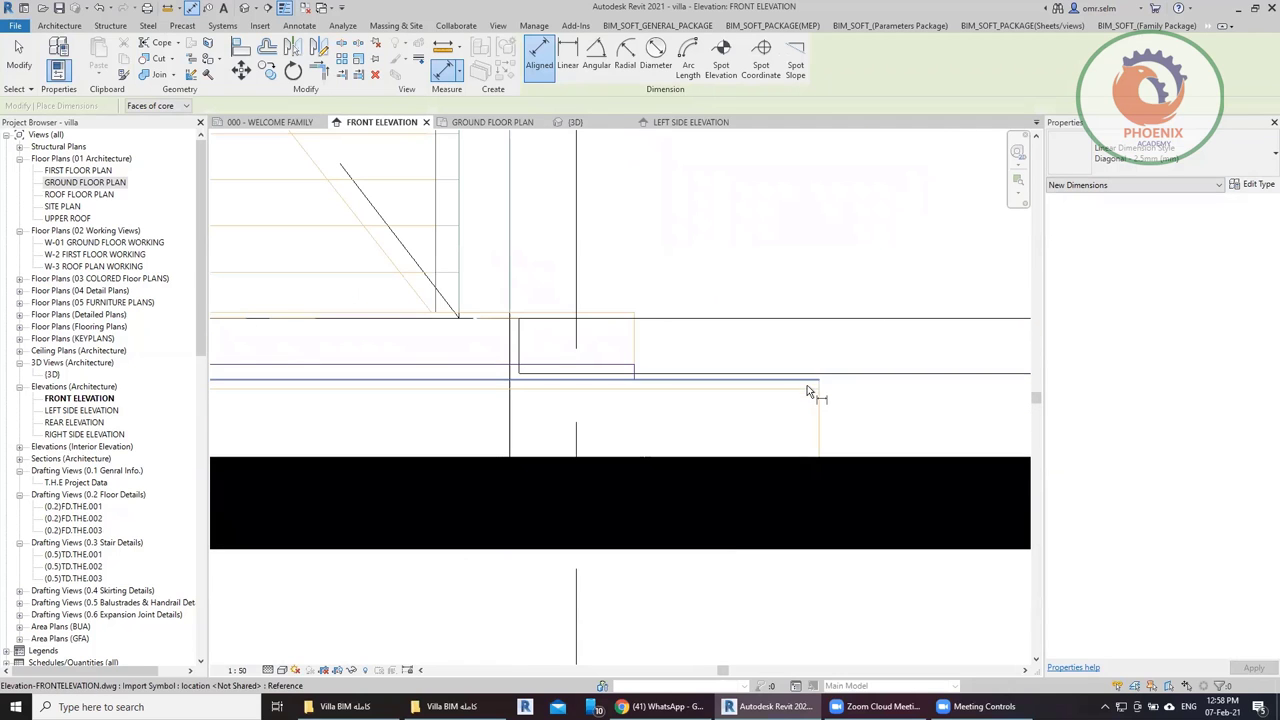
pyautogui.click(808, 382)
pyautogui.scroll(-3, 644, 405)
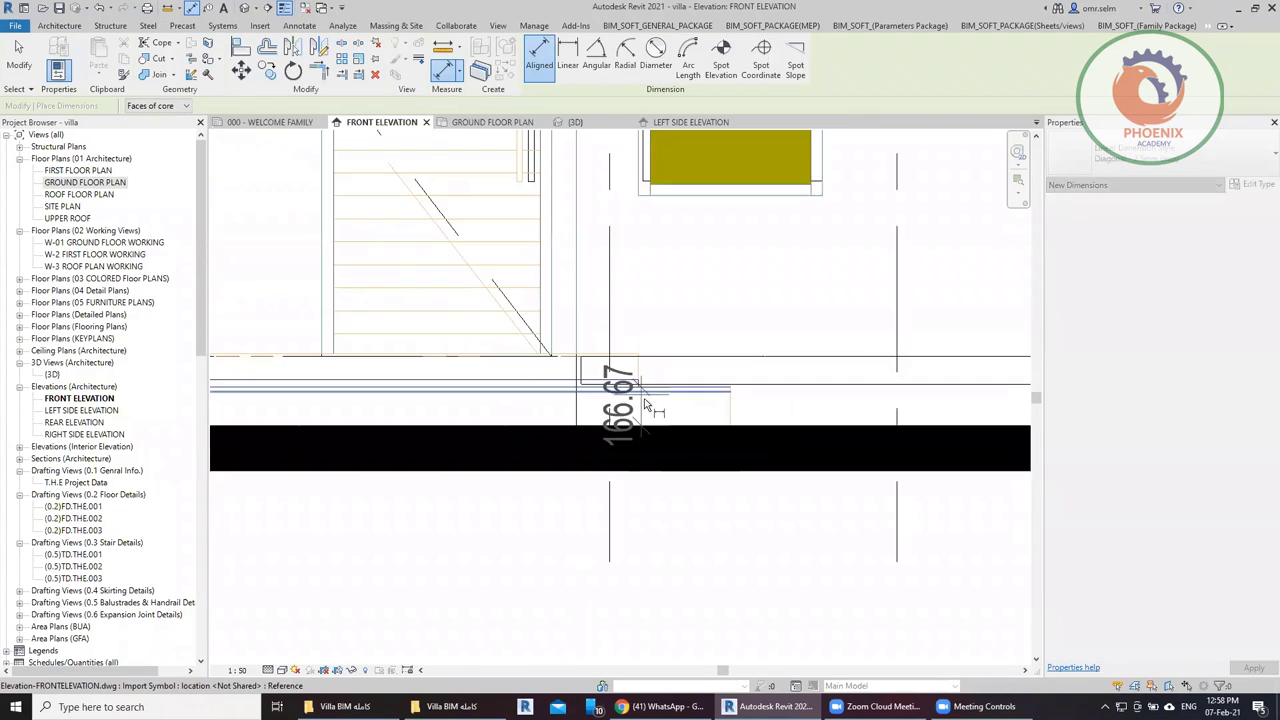
pyautogui.click(815, 549)
# Place a +0.18 T.O.P spot elevation with a leader on the lower entrance floor line.
pyautogui.press('Escape')
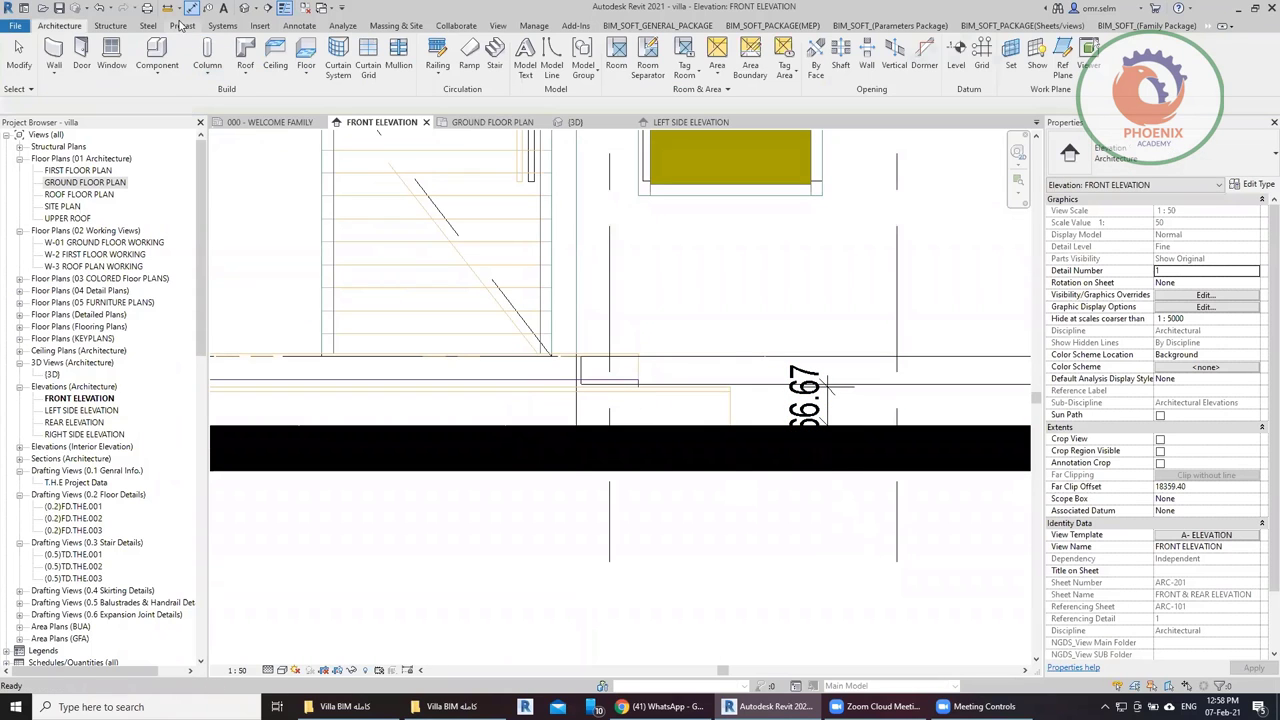
pyautogui.click(297, 26)
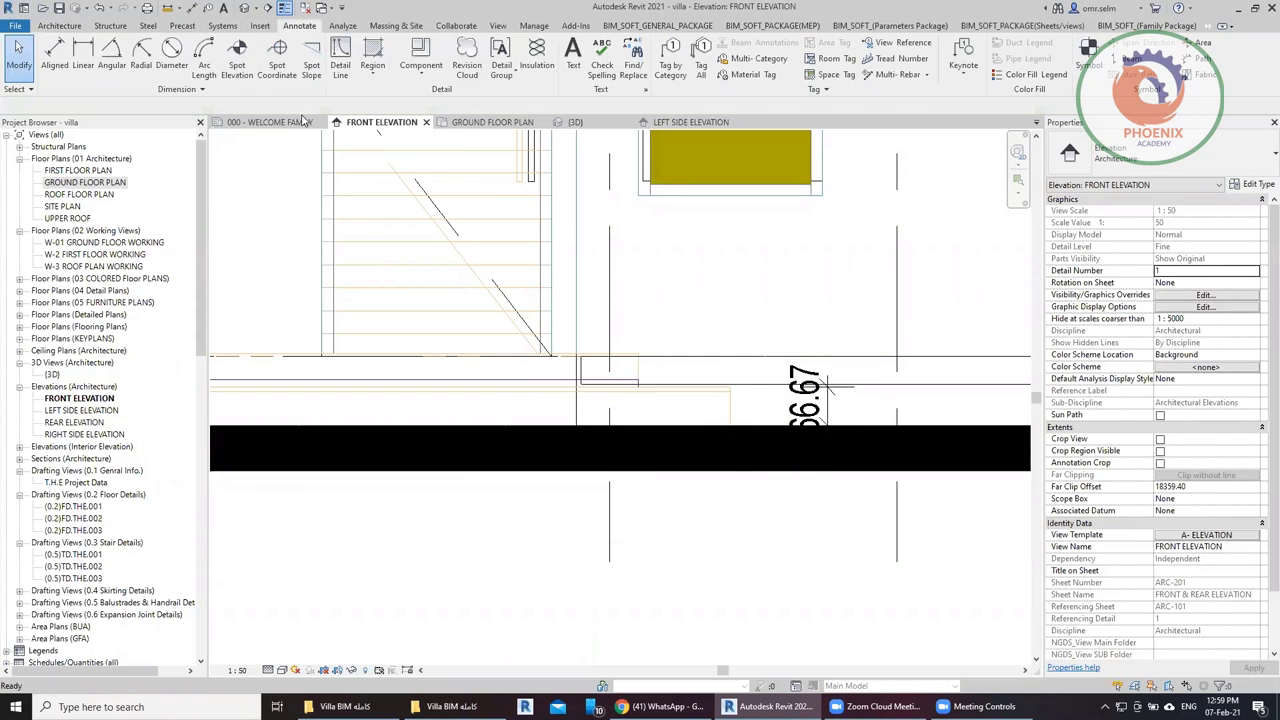
pyautogui.click(237, 58)
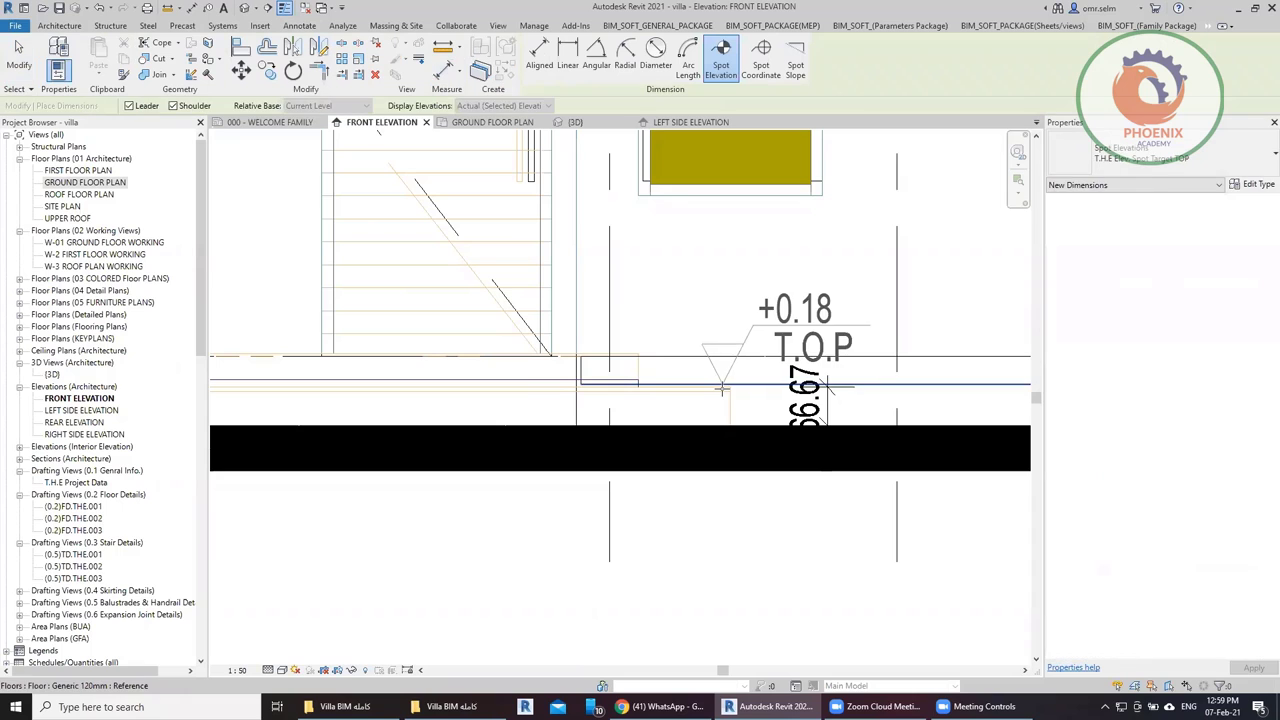
pyautogui.click(721, 386)
pyautogui.click(721, 292)
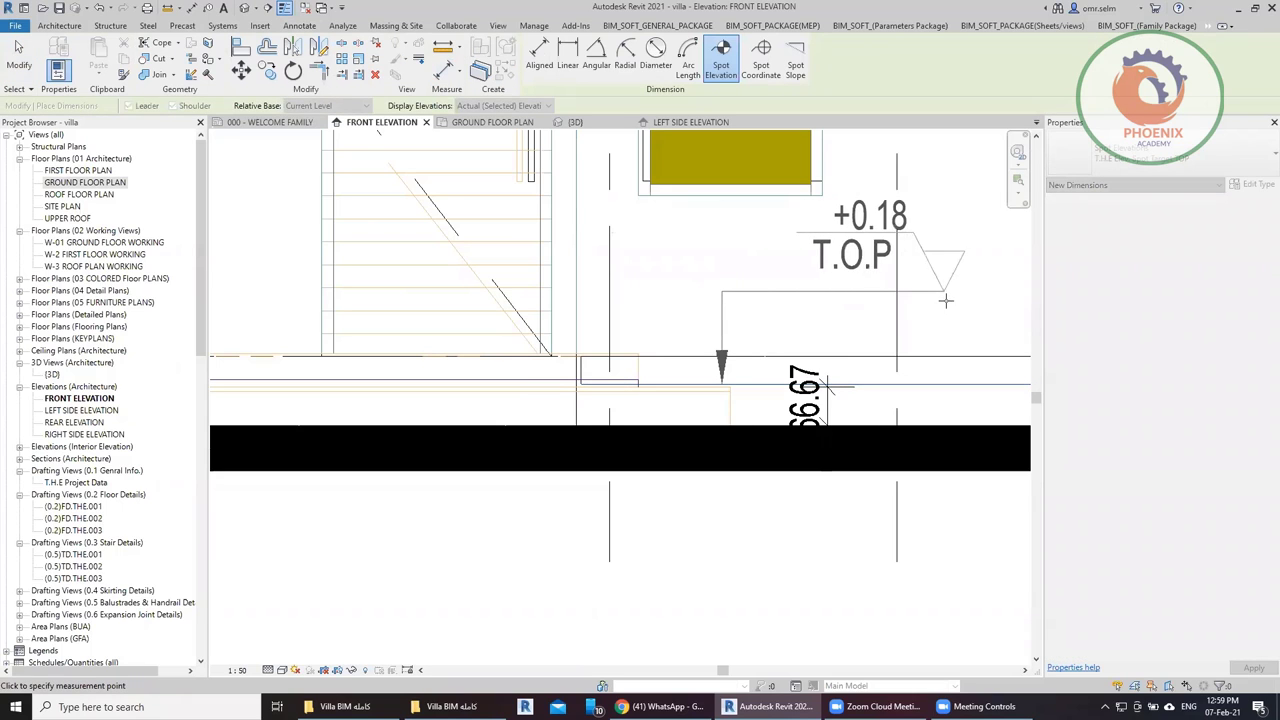
pyautogui.click(945, 300)
# Add a +0.30 T.O.P spot elevation on the higher entrance floor line.
pyautogui.scroll(-2, 940, 330)
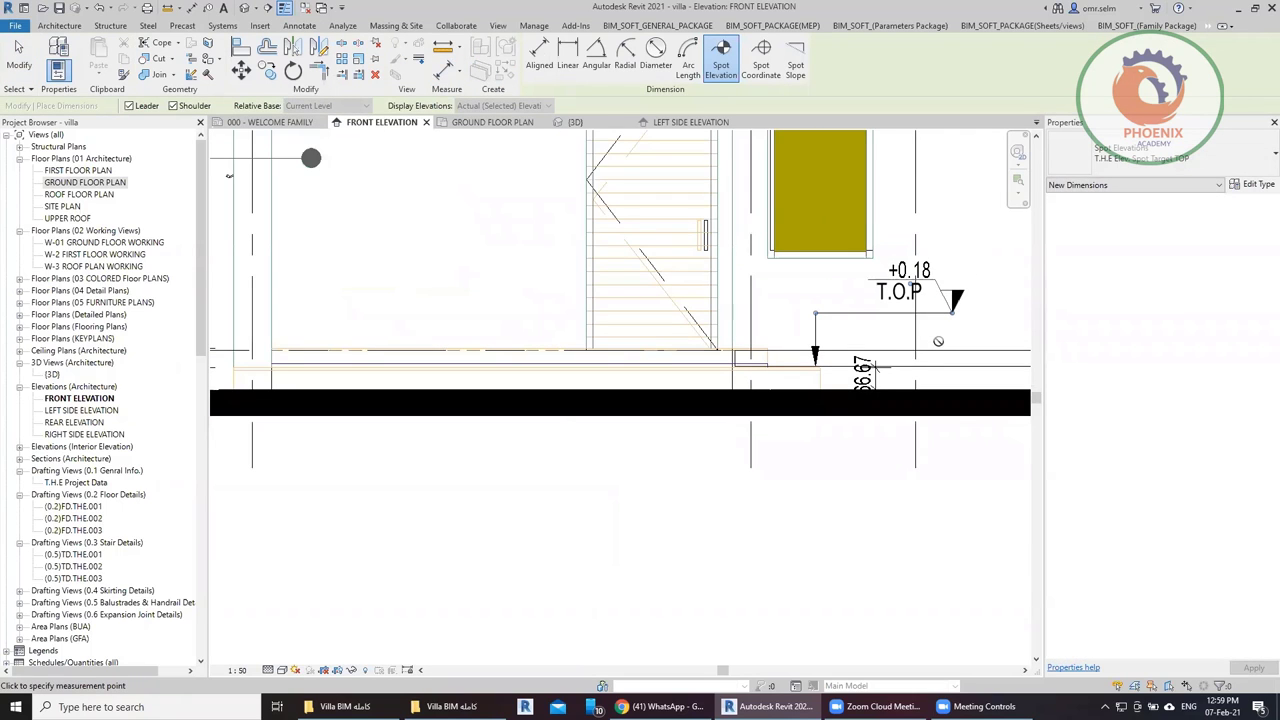
pyautogui.scroll(2, 745, 340)
pyautogui.scroll(1, 760, 345)
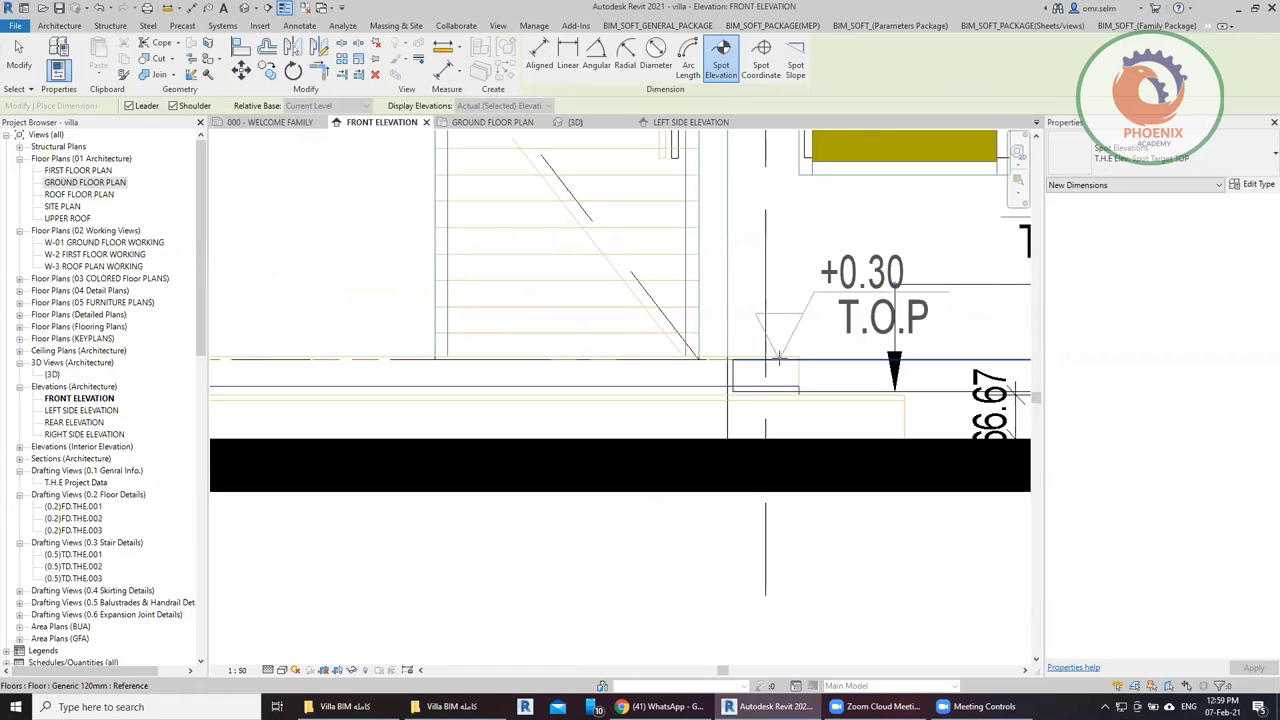
pyautogui.click(779, 357)
pyautogui.click(787, 244)
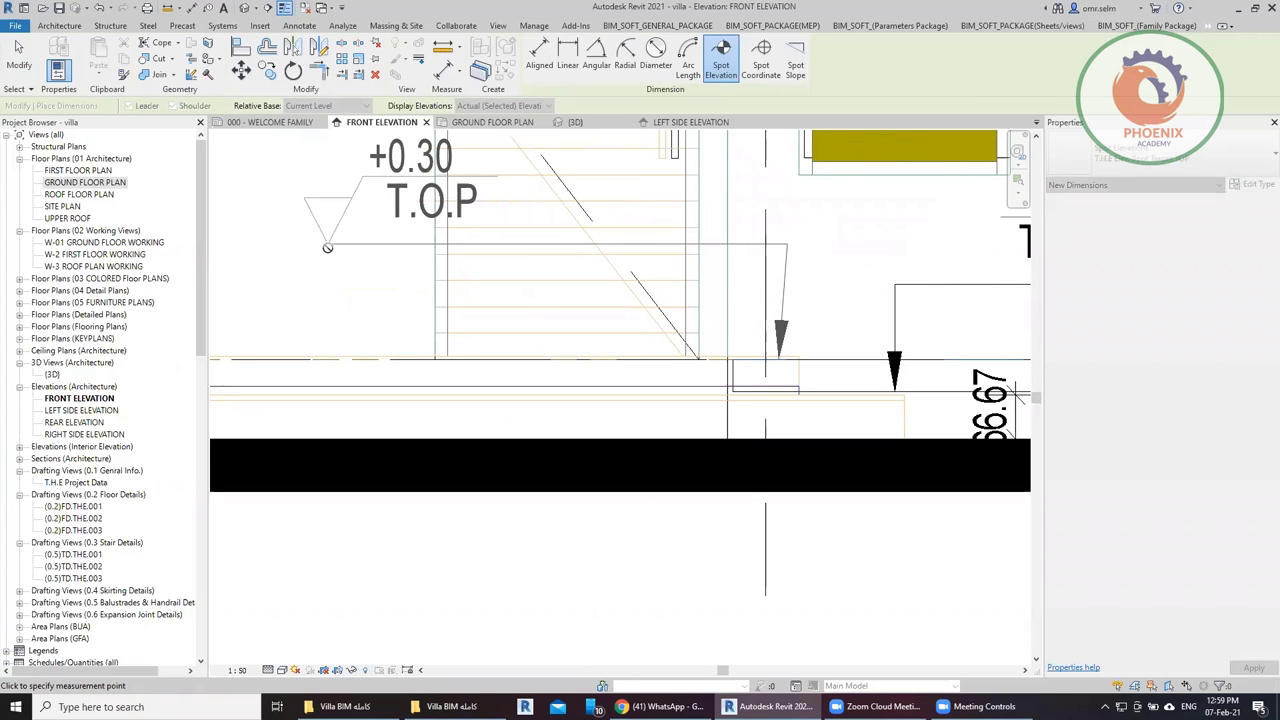
pyautogui.click(327, 247)
pyautogui.scroll(-2, 459, 299)
pyautogui.press('Escape')
pyautogui.press('Escape')
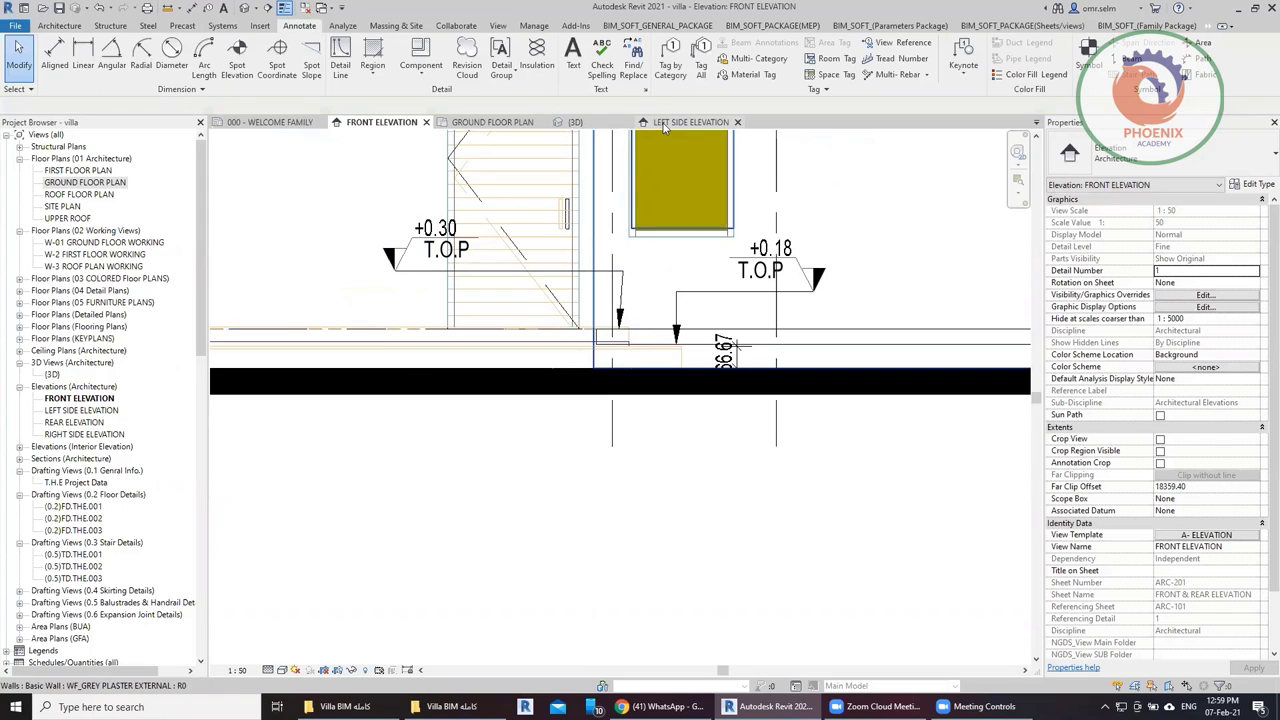
# Start a new architectural floor on the ground floor plan near the entrance lobby.
pyautogui.click(489, 125)
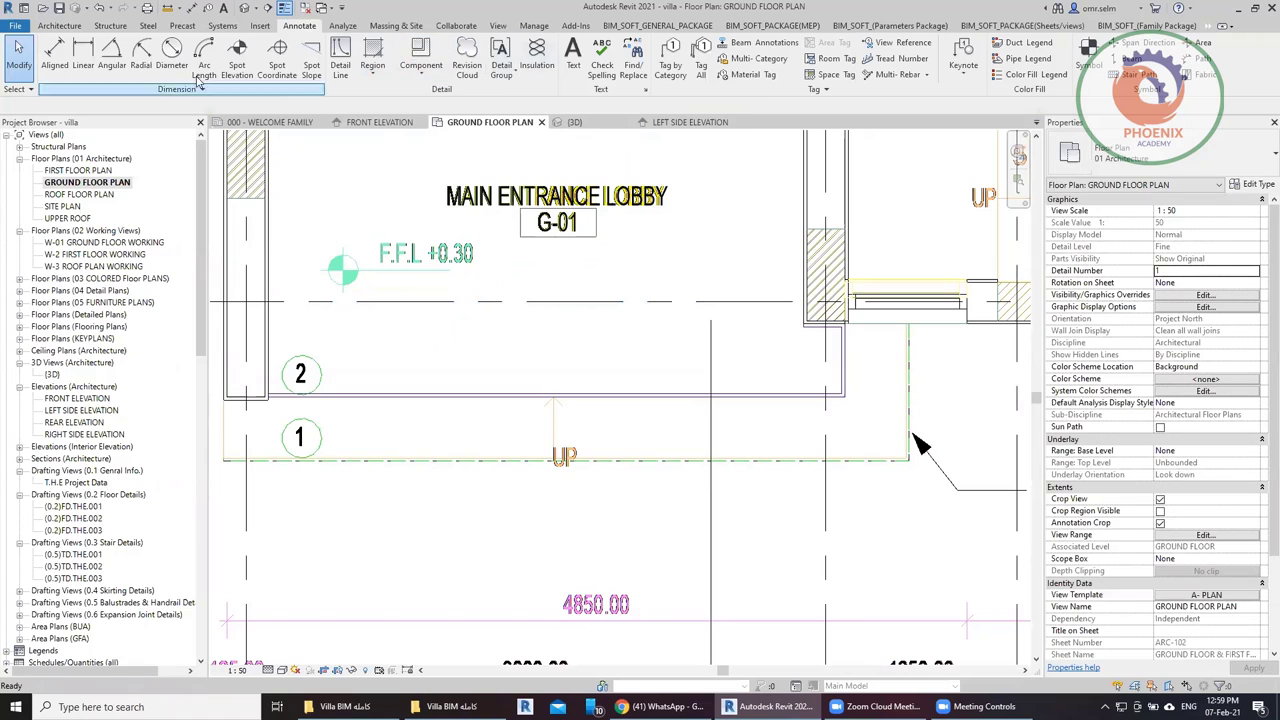
pyautogui.scroll(3, 200, 85)
pyautogui.scroll(3, 220, 90)
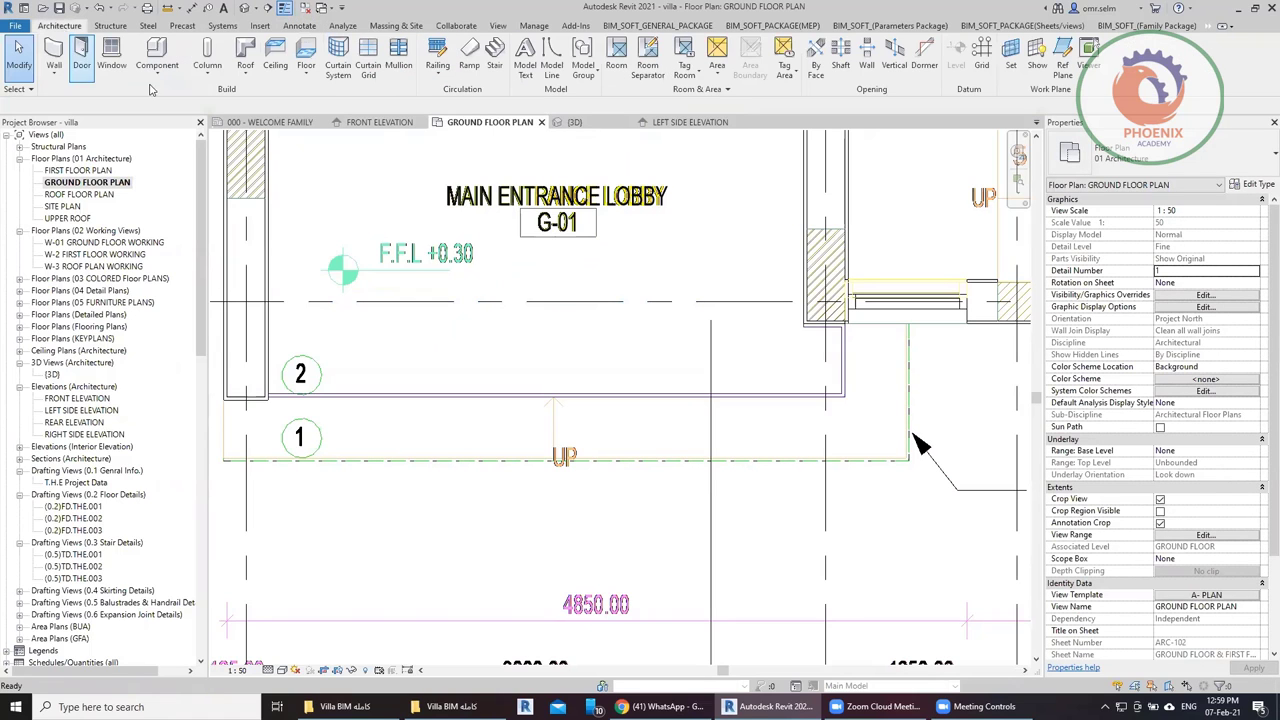
pyautogui.click(306, 78)
pyautogui.click(335, 92)
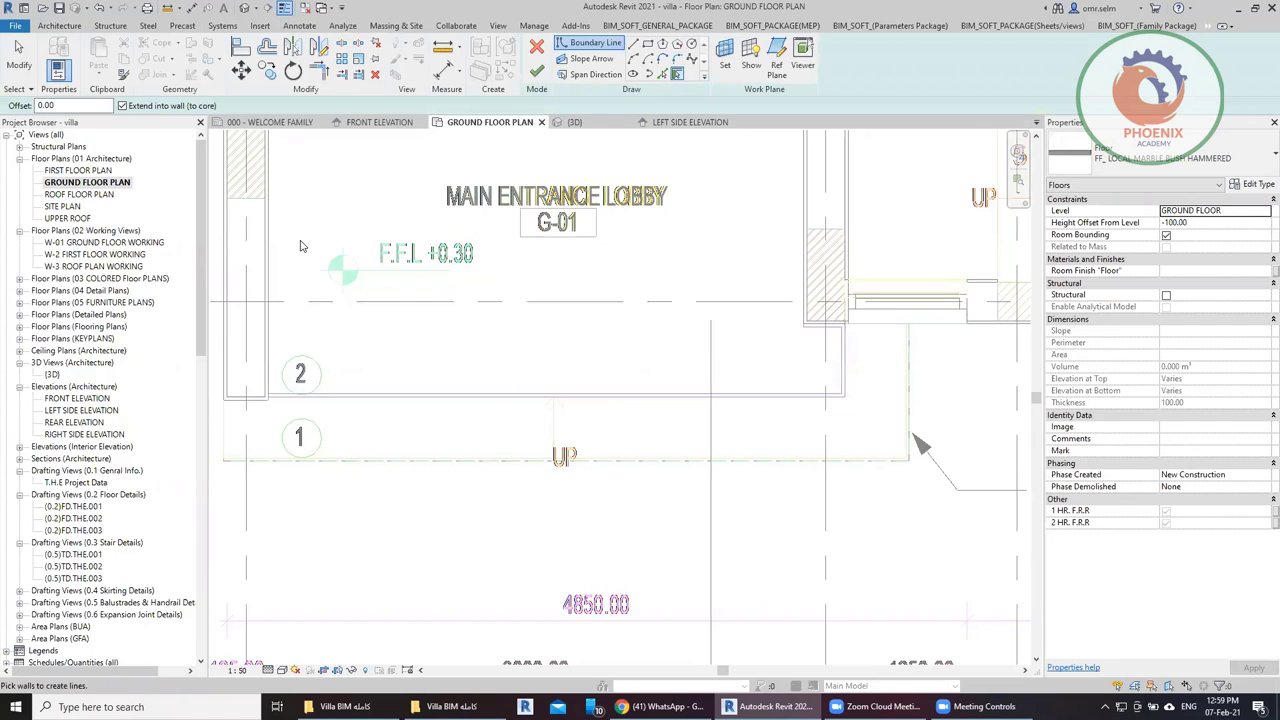
pyautogui.moveTo(342, 245)
pyautogui.mouseDown(button='middle')
pyautogui.moveTo(467, 288)
pyautogui.moveTo(544, 259)
pyautogui.mouseUp(button='middle')
# Sketch the lobby floor boundary lines along the walls, including the 300 segments.
pyautogui.click(633, 44)
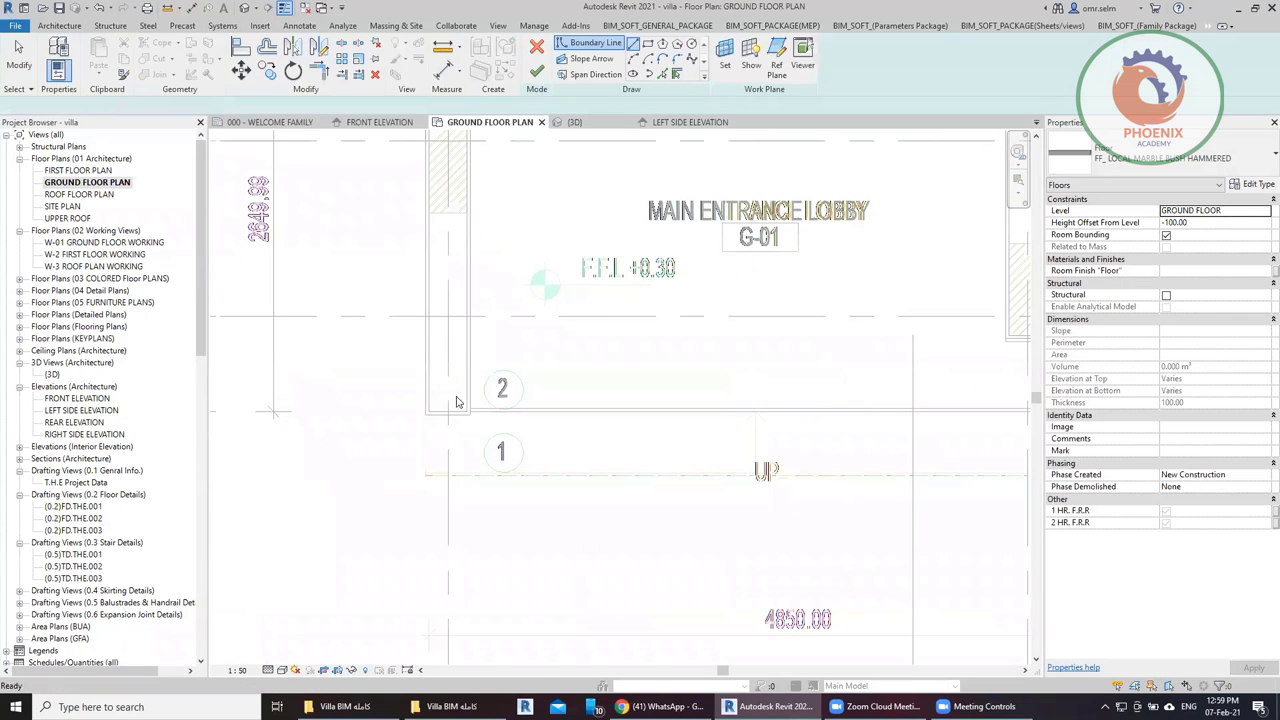
pyautogui.click(470, 411)
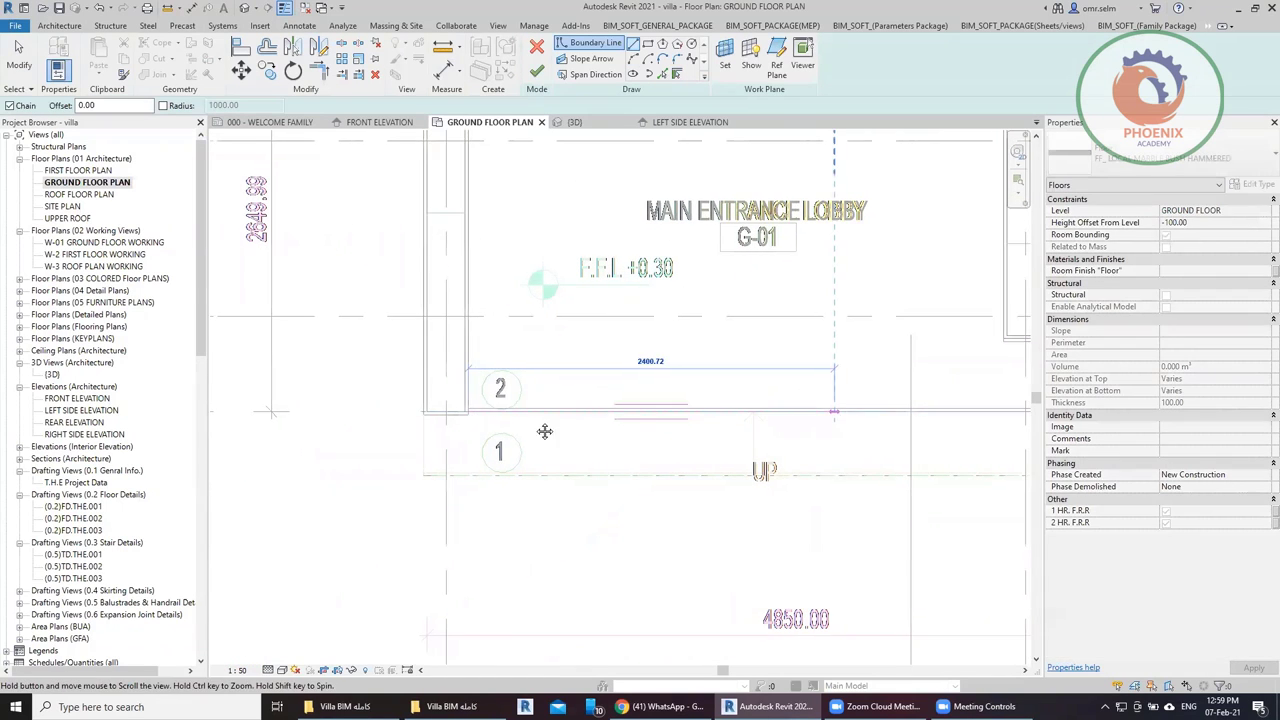
pyautogui.moveTo(1020, 412); pyautogui.dragTo(679, 421, button='middle')
pyautogui.click(679, 421)
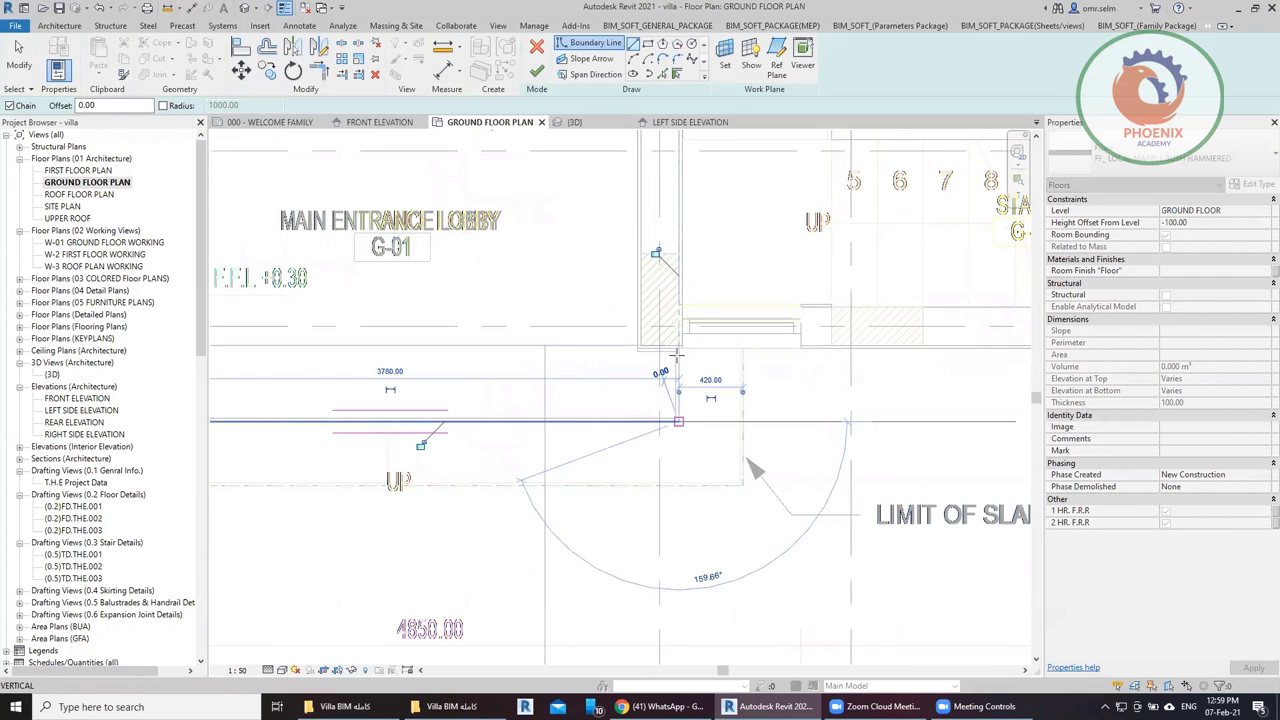
pyautogui.click(679, 346)
pyautogui.click(633, 346)
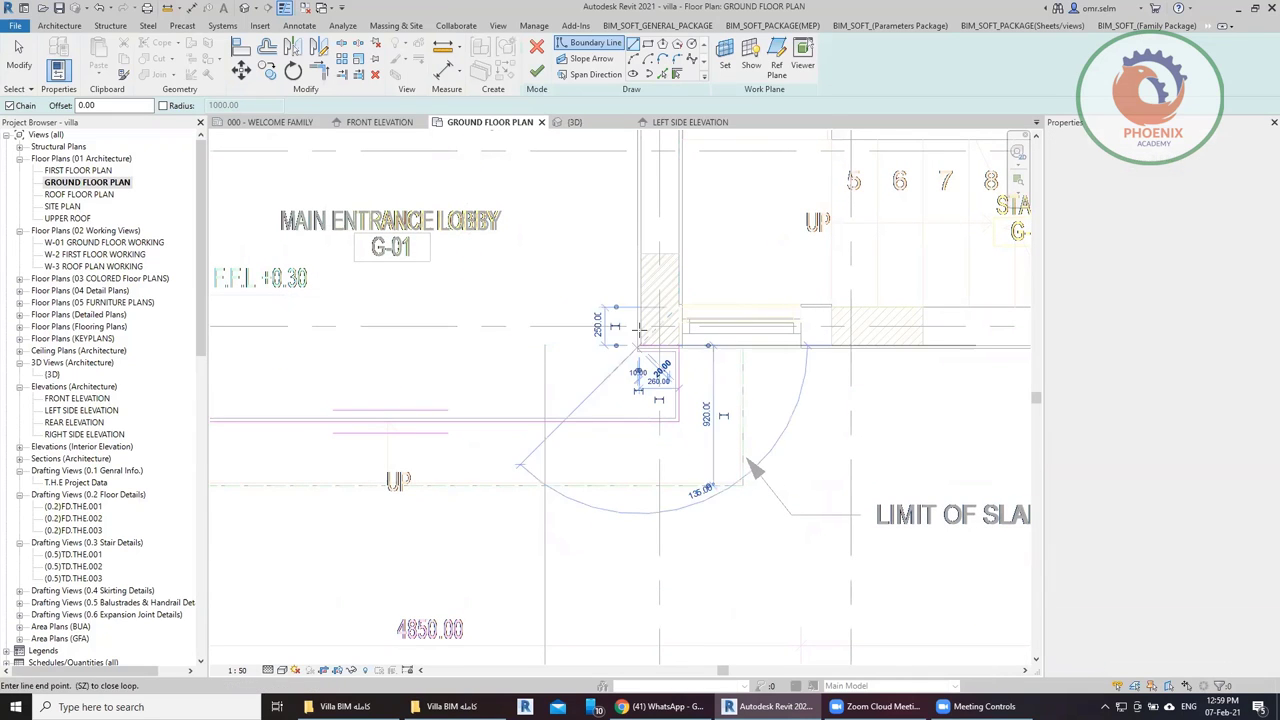
pyautogui.moveTo(640, 140); pyautogui.dragTo(672, 357, button='middle')
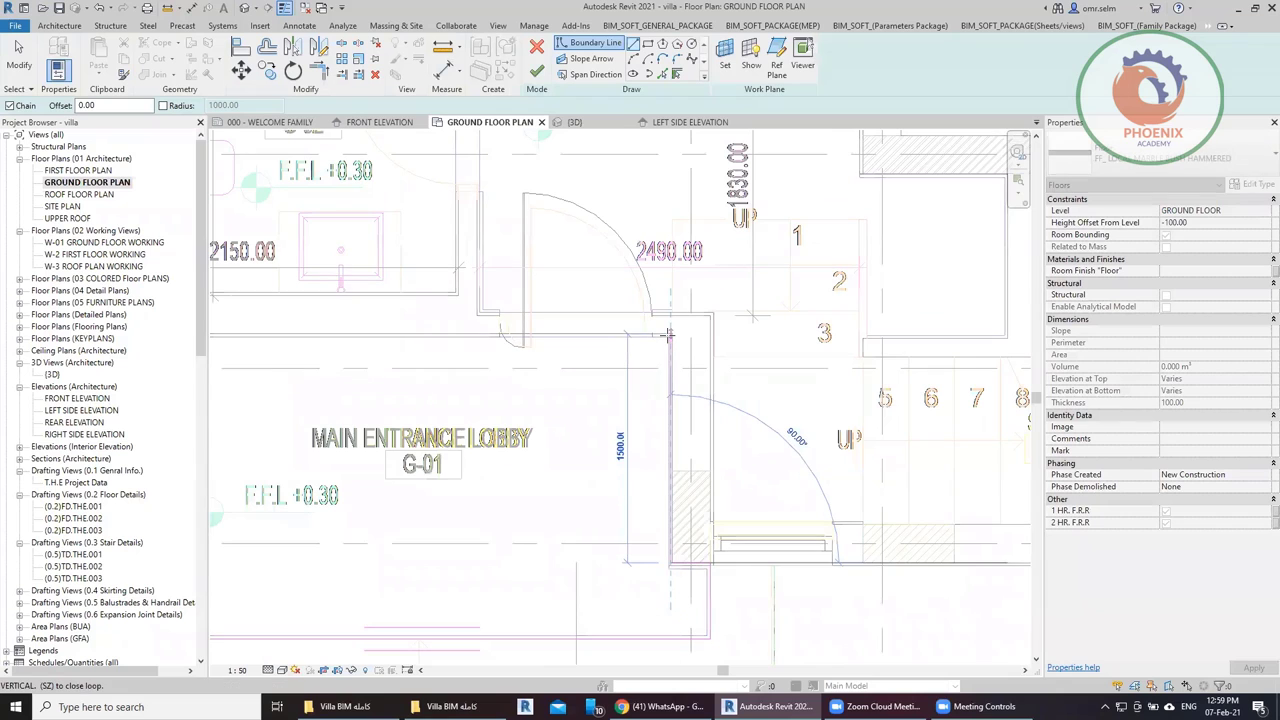
pyautogui.moveTo(300, 336); pyautogui.dragTo(522, 306, button='middle')
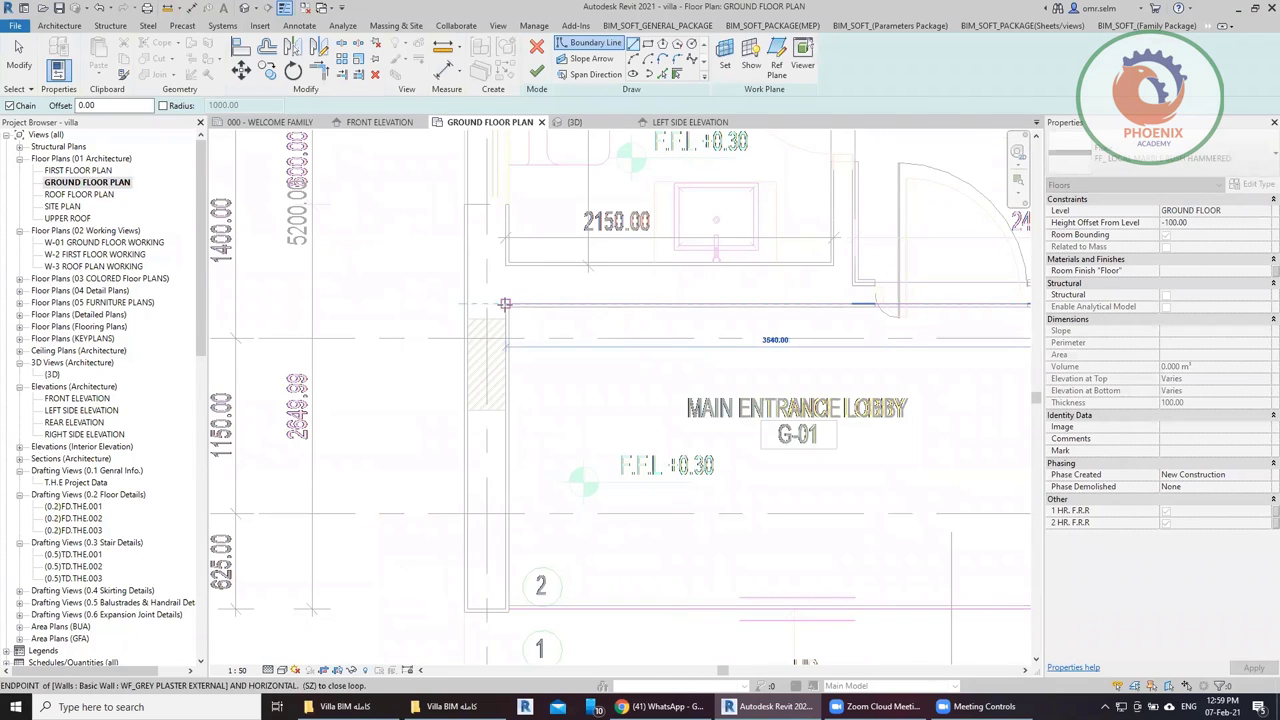
# Set the floor's Height Offset From Level to 0 and finish the lobby floor.
pyautogui.scroll(-2, 490, 302)
pyautogui.scroll(-2, 490, 302)
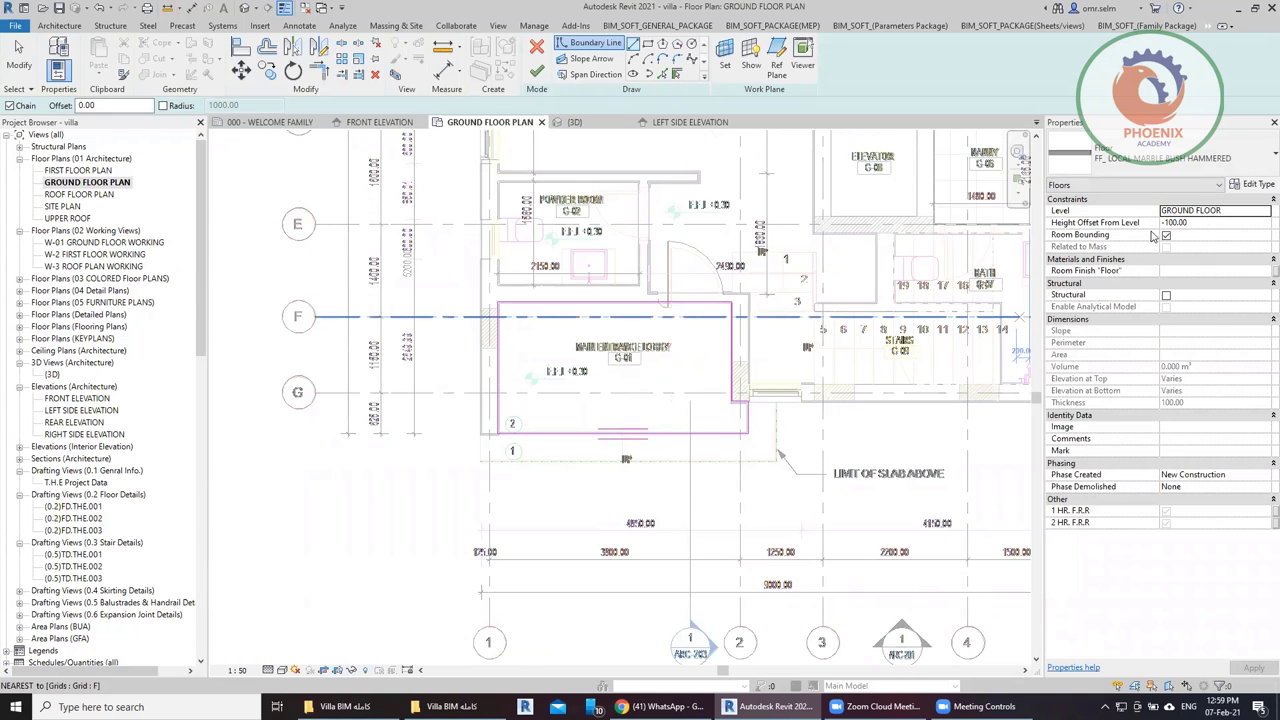
pyautogui.scroll(3, 1205, 230)
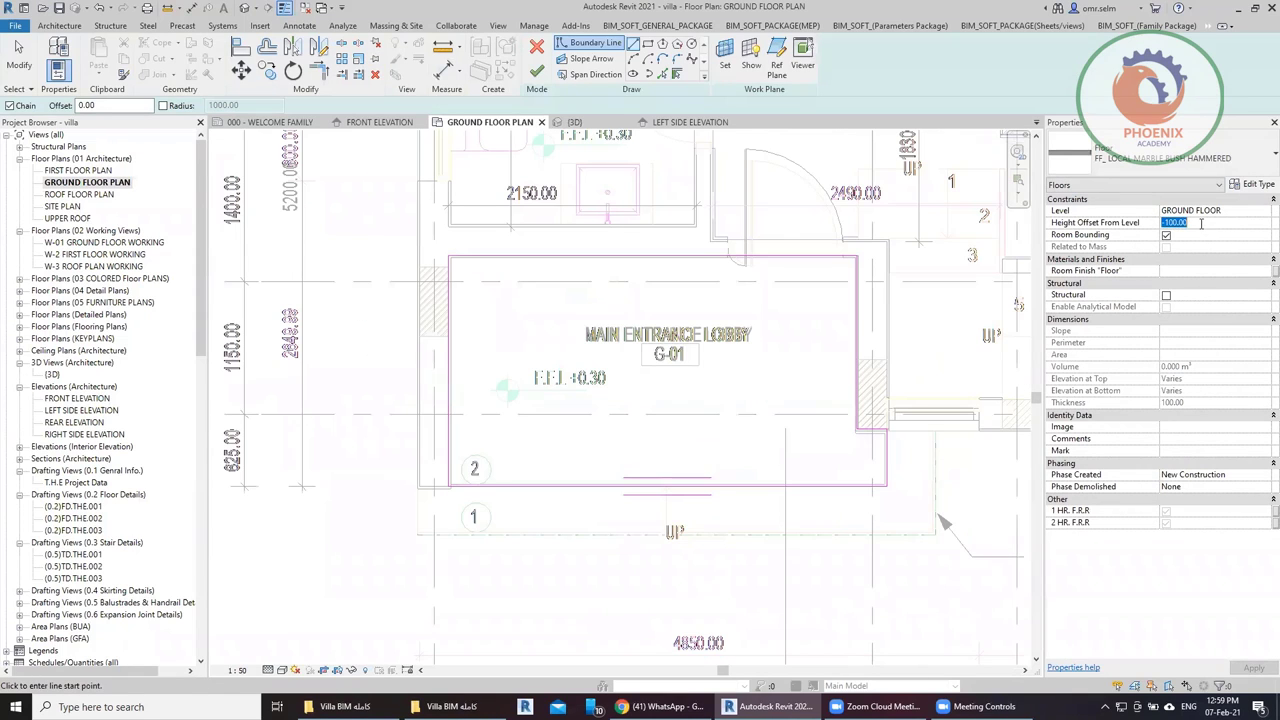
pyautogui.write('0')
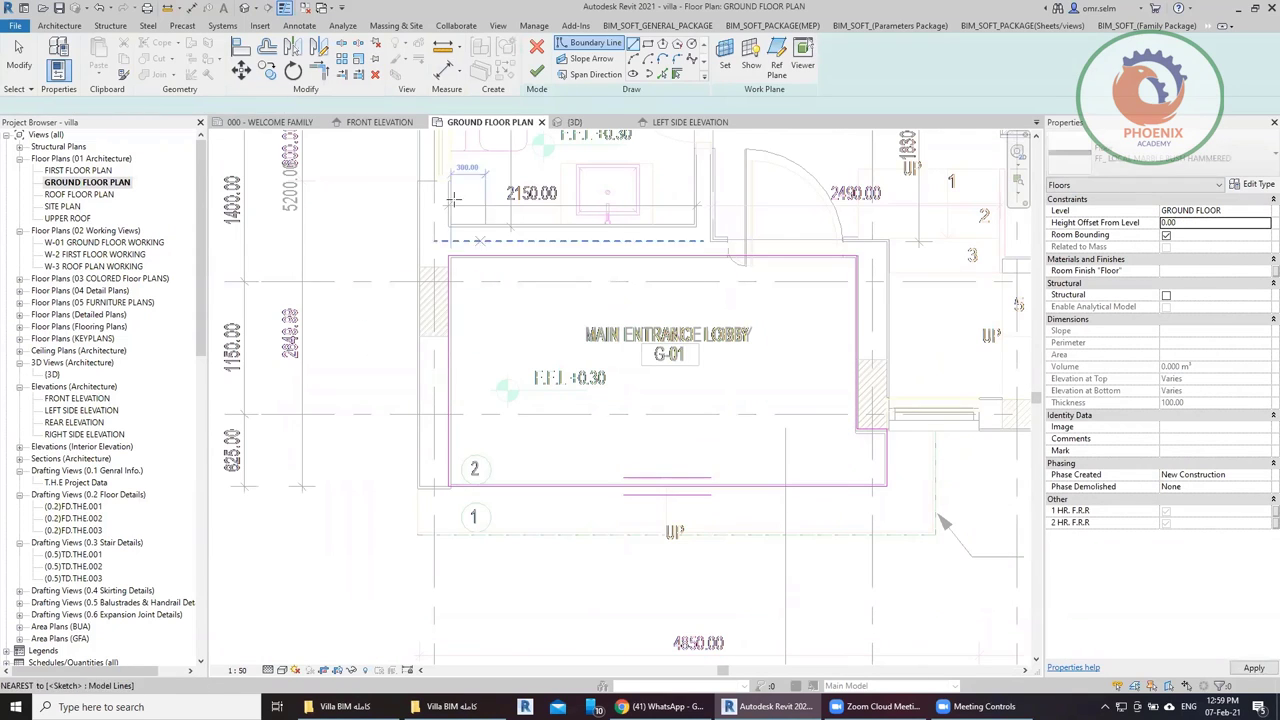
pyautogui.click(537, 70)
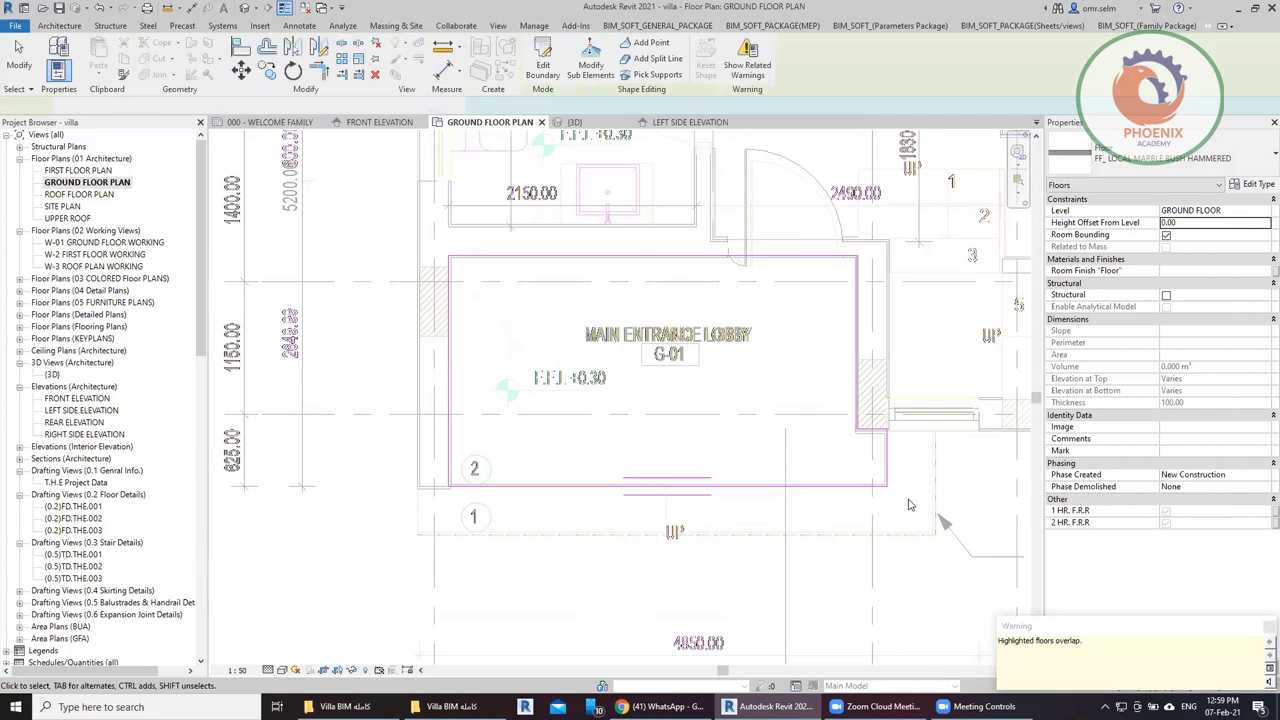
pyautogui.click(782, 461)
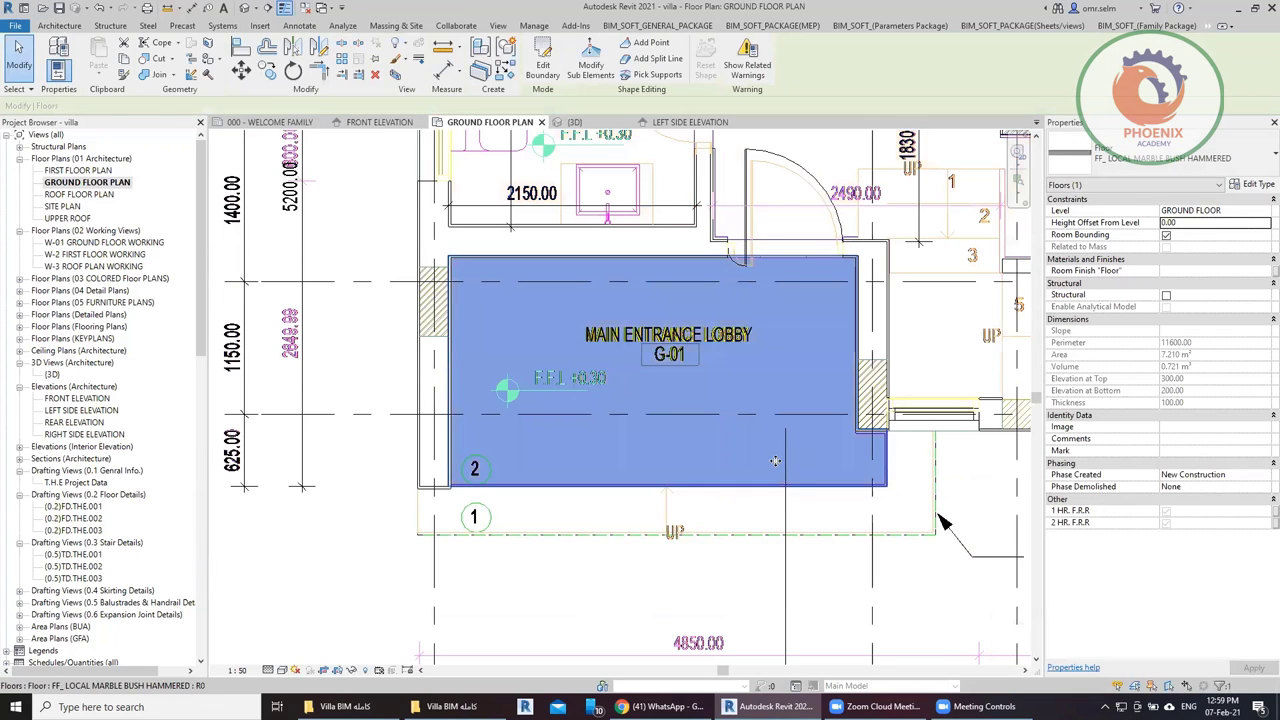
pyautogui.click(338, 551)
pyautogui.moveTo(885, 490); pyautogui.dragTo(688, 425, button='middle')
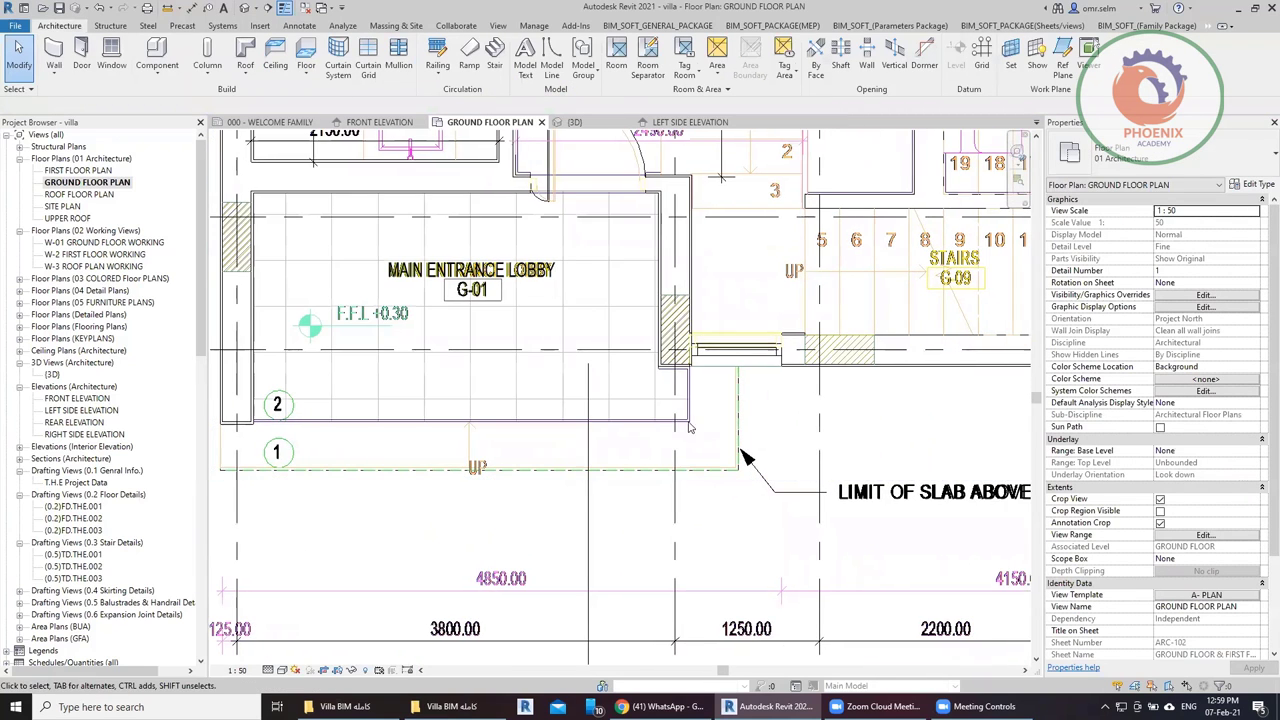
pyautogui.click(375, 122)
pyautogui.scroll(1, 552, 334)
pyautogui.scroll(1, 552, 334)
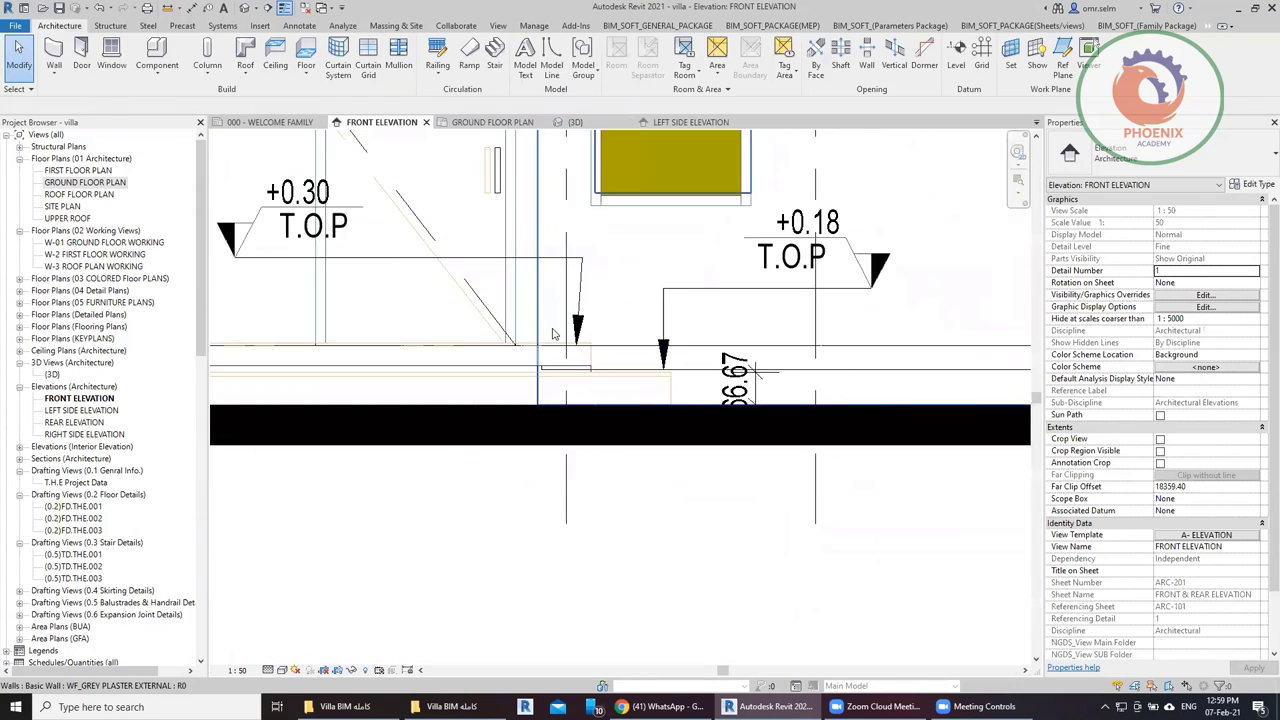
pyautogui.scroll(1, 552, 334)
pyautogui.scroll(-1, 600, 350)
pyautogui.scroll(1, 630, 366)
pyautogui.scroll(2, 618, 359)
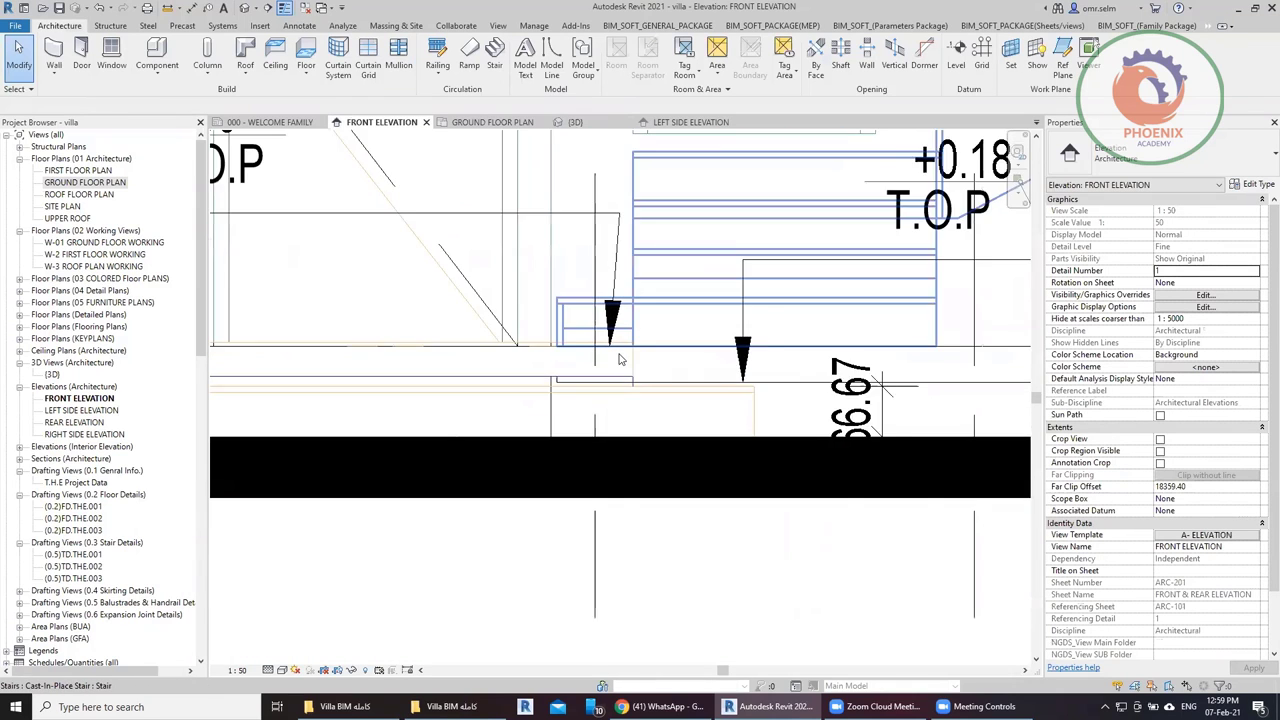
pyautogui.scroll(1, 618, 359)
pyautogui.press('d')
pyautogui.press('i')
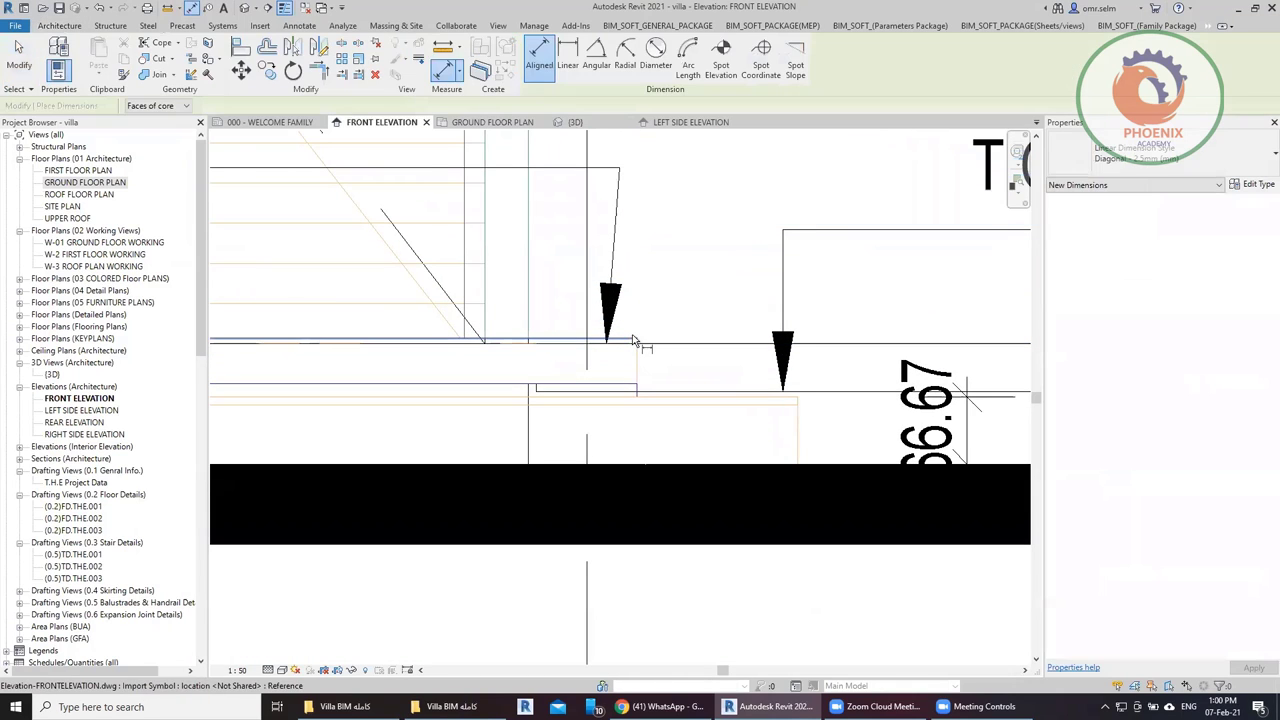
pyautogui.click(632, 341)
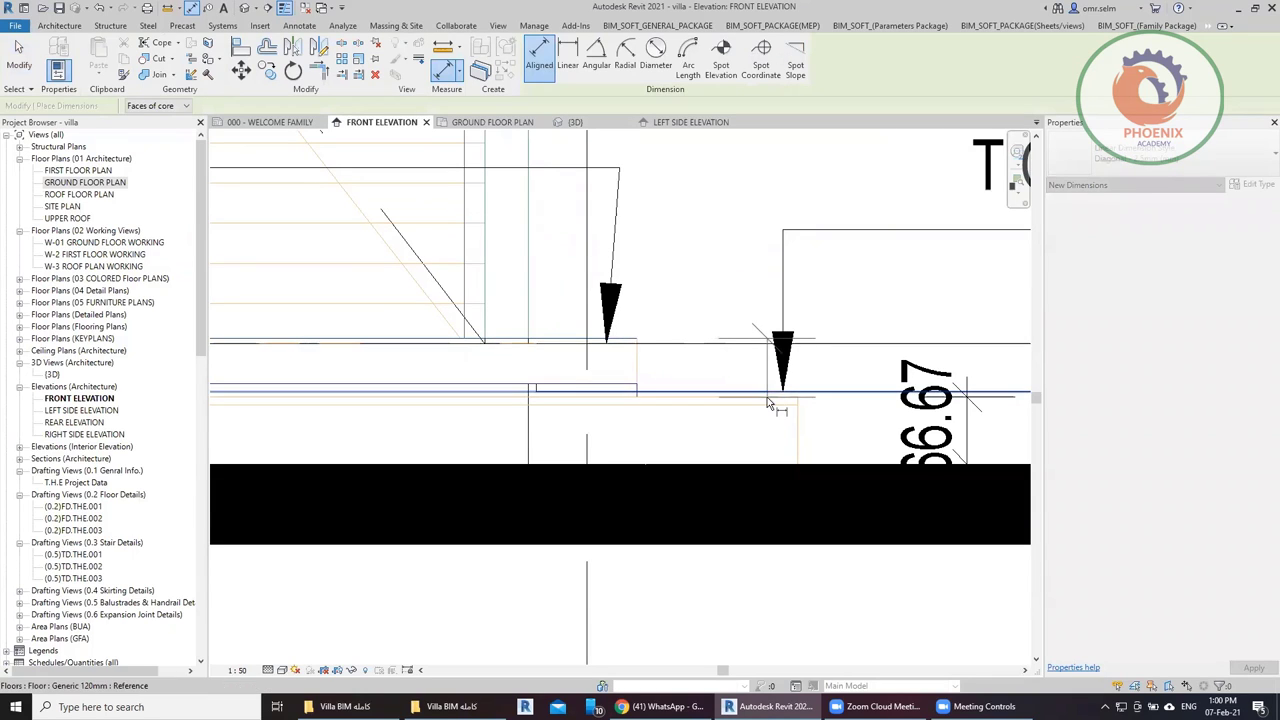
pyautogui.click(762, 398)
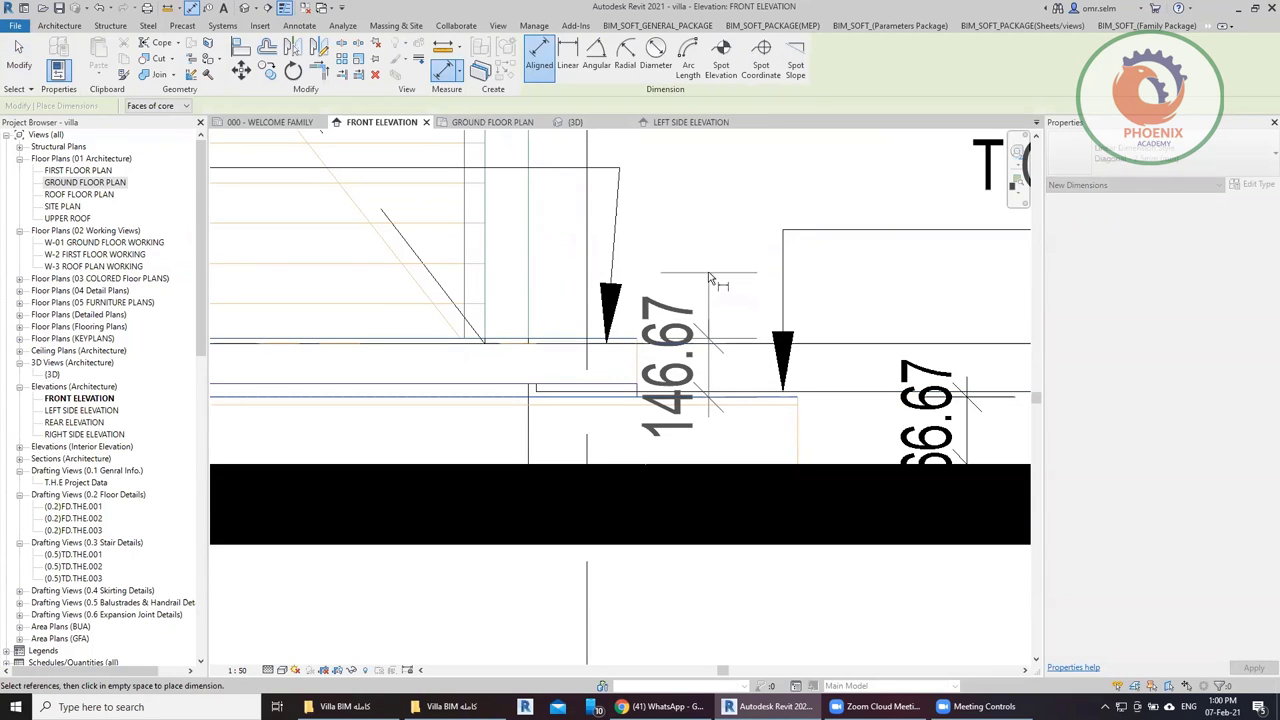
pyautogui.press('Escape')
pyautogui.press('Escape')
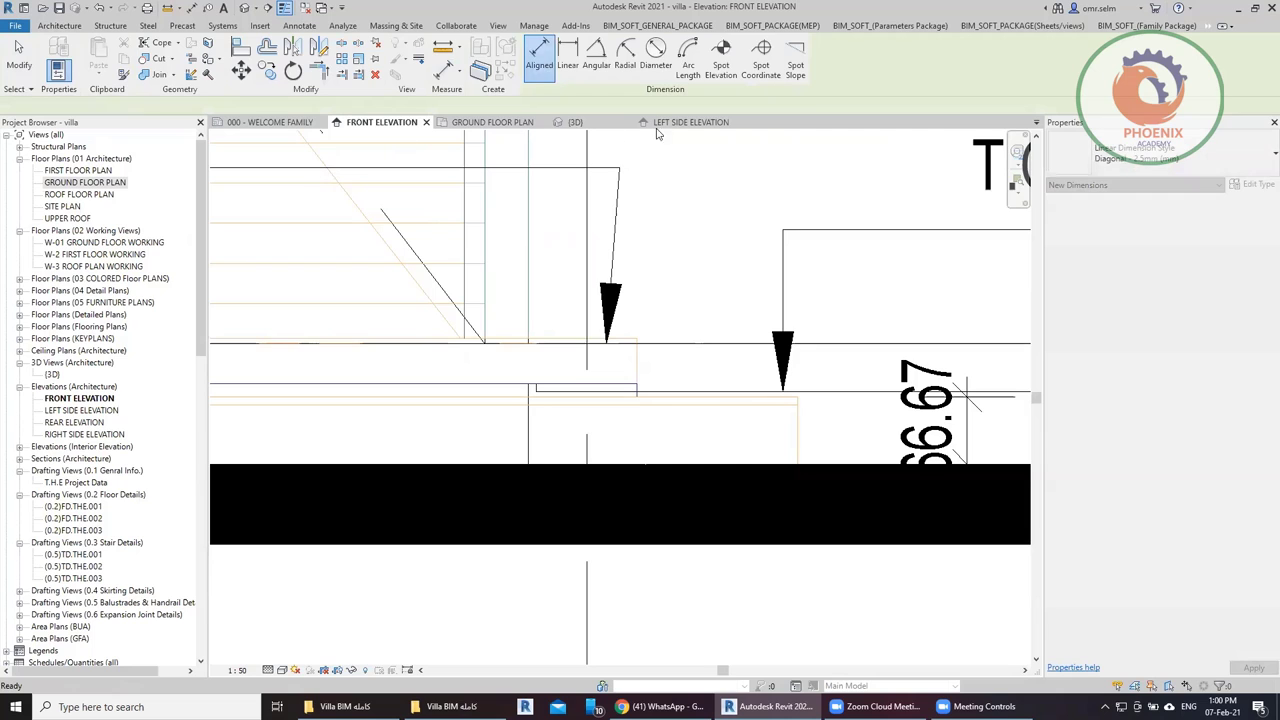
pyautogui.click(680, 122)
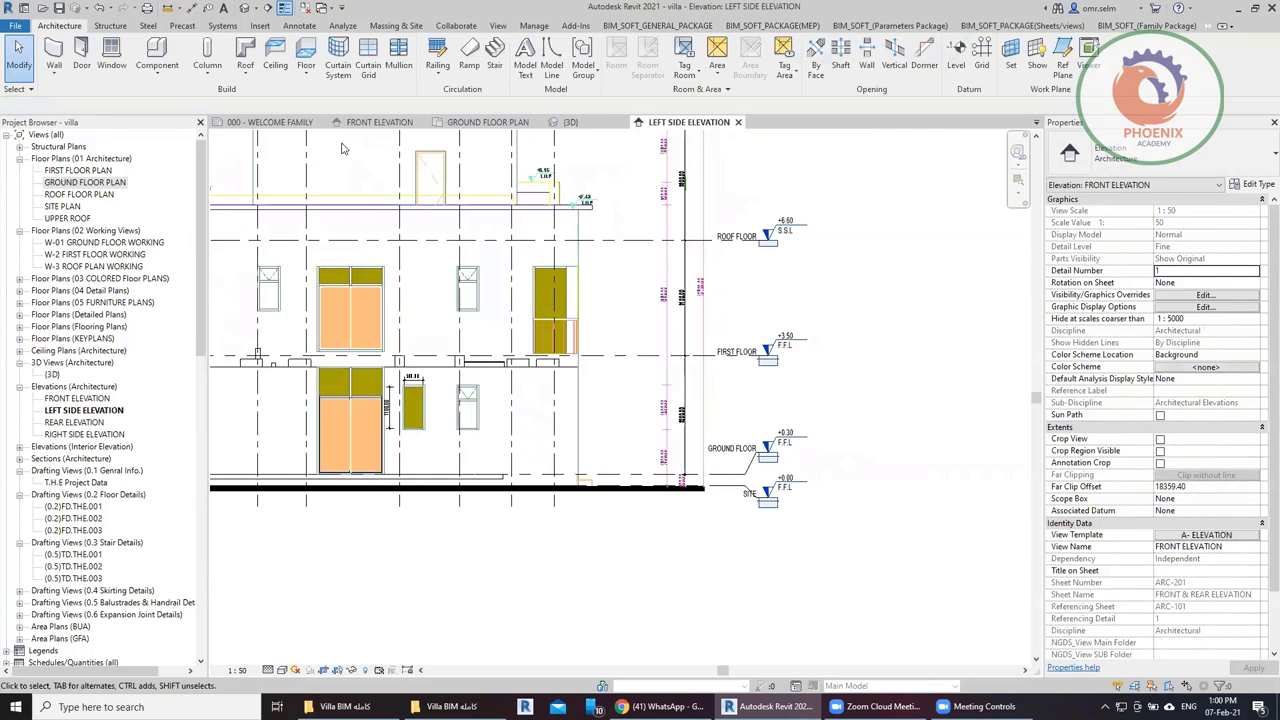
pyautogui.click(478, 122)
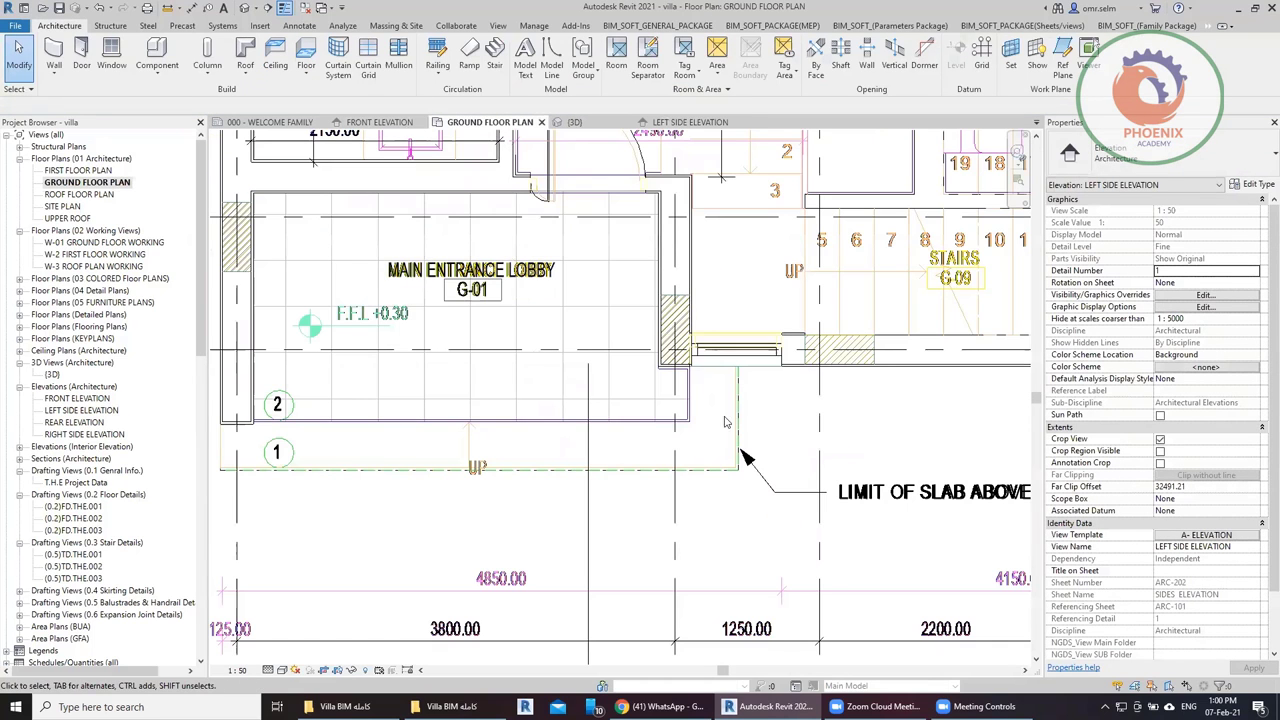
pyautogui.scroll(-2, 828, 349)
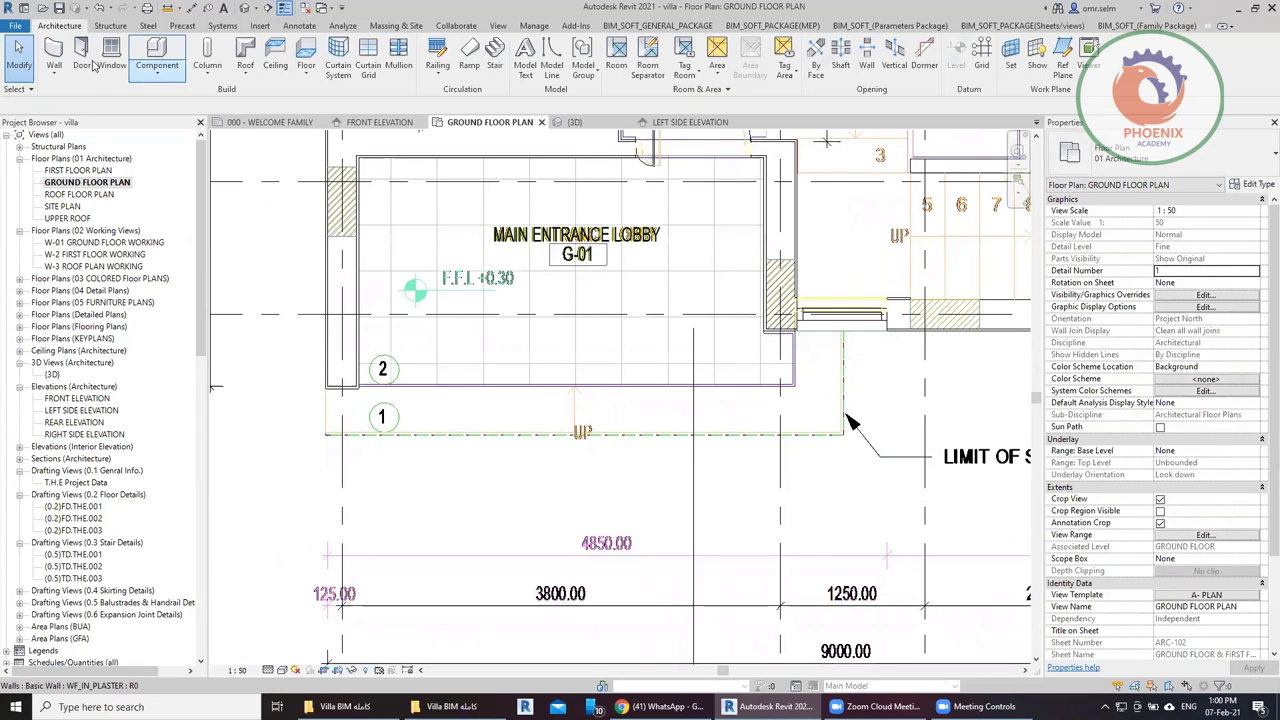
# Start a new floor and sketch its first boundary lines, including the 900 vertical segment.
pyautogui.click(310, 62)
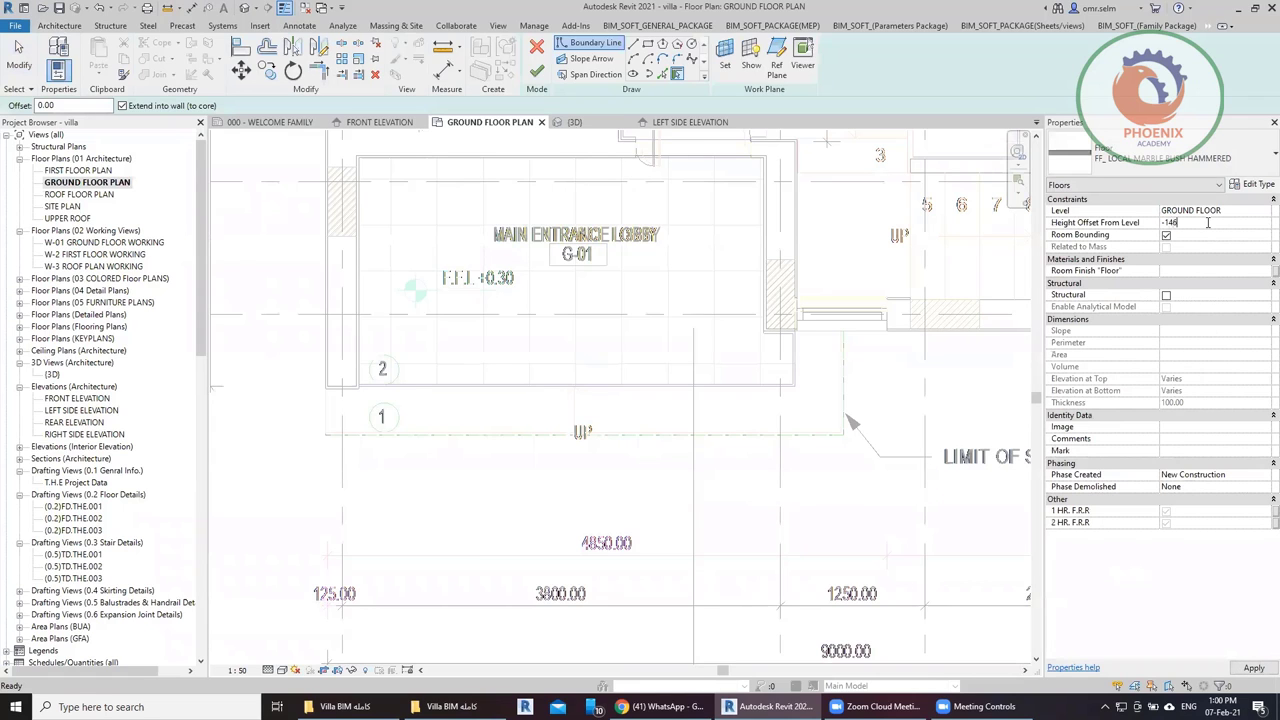
pyautogui.scroll(2, 787, 326)
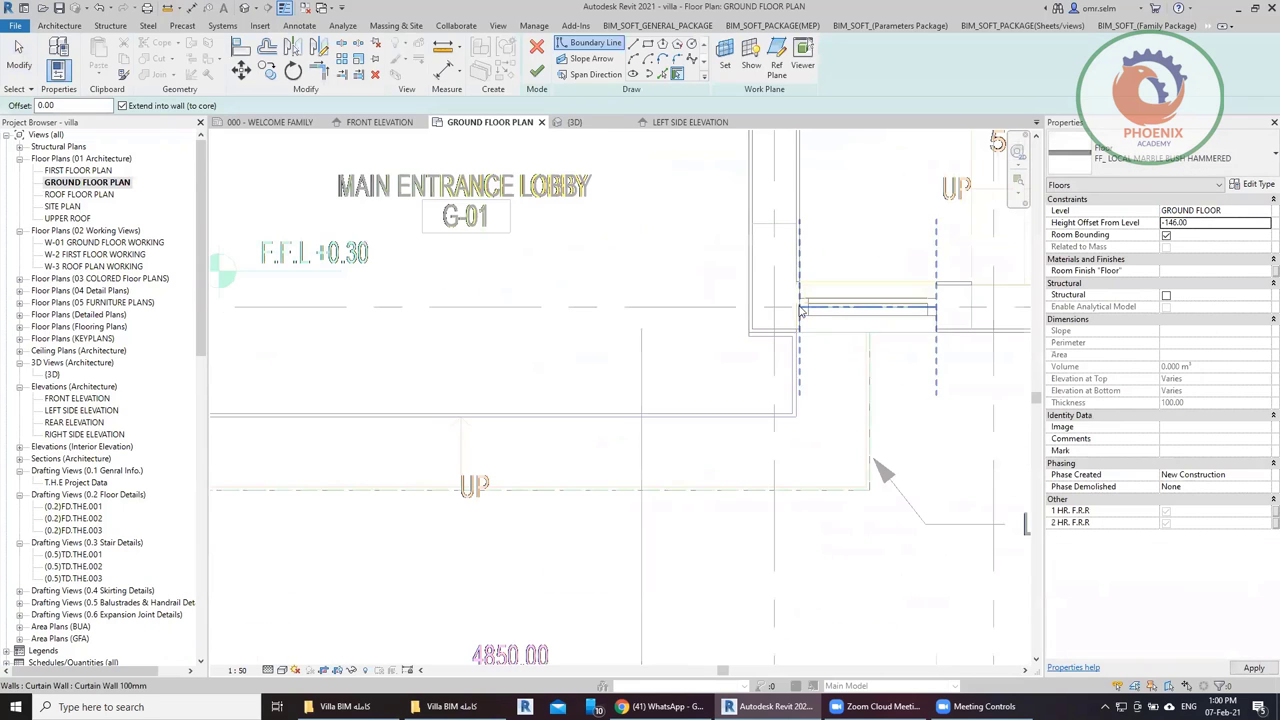
pyautogui.click(632, 45)
pyautogui.scroll(3, 770, 350)
pyautogui.scroll(1, 745, 330)
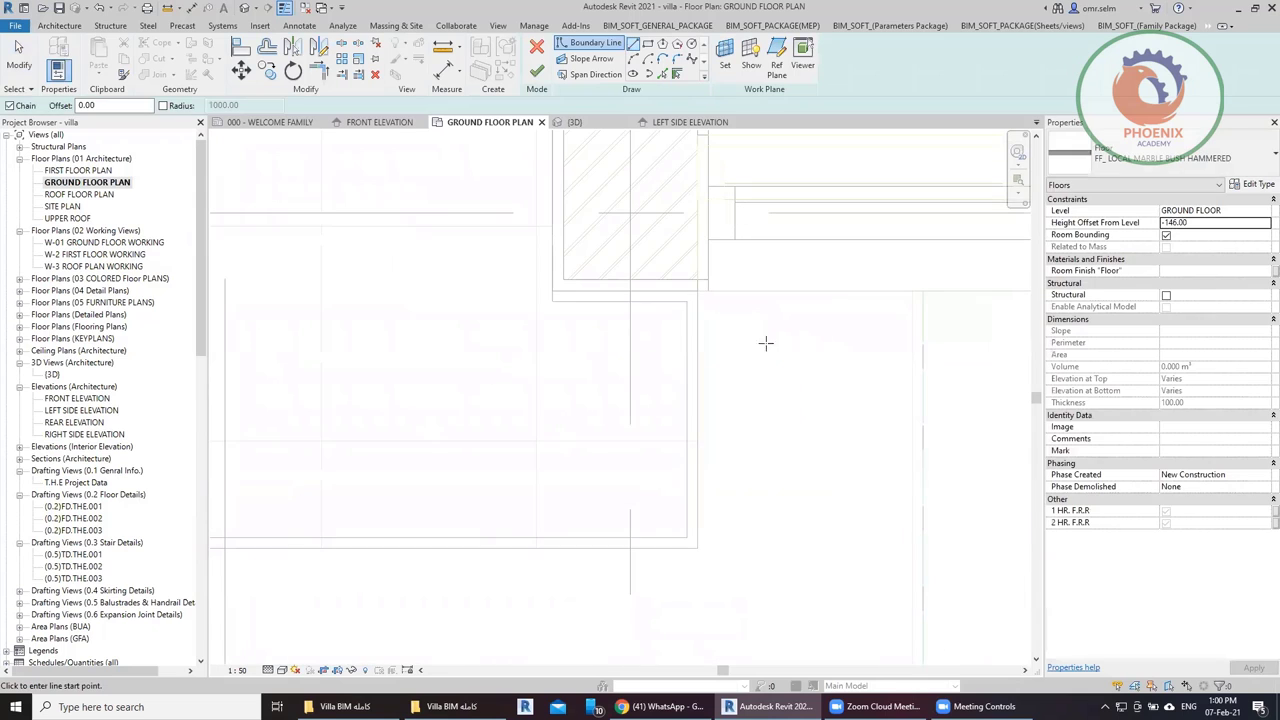
pyautogui.click(696, 290)
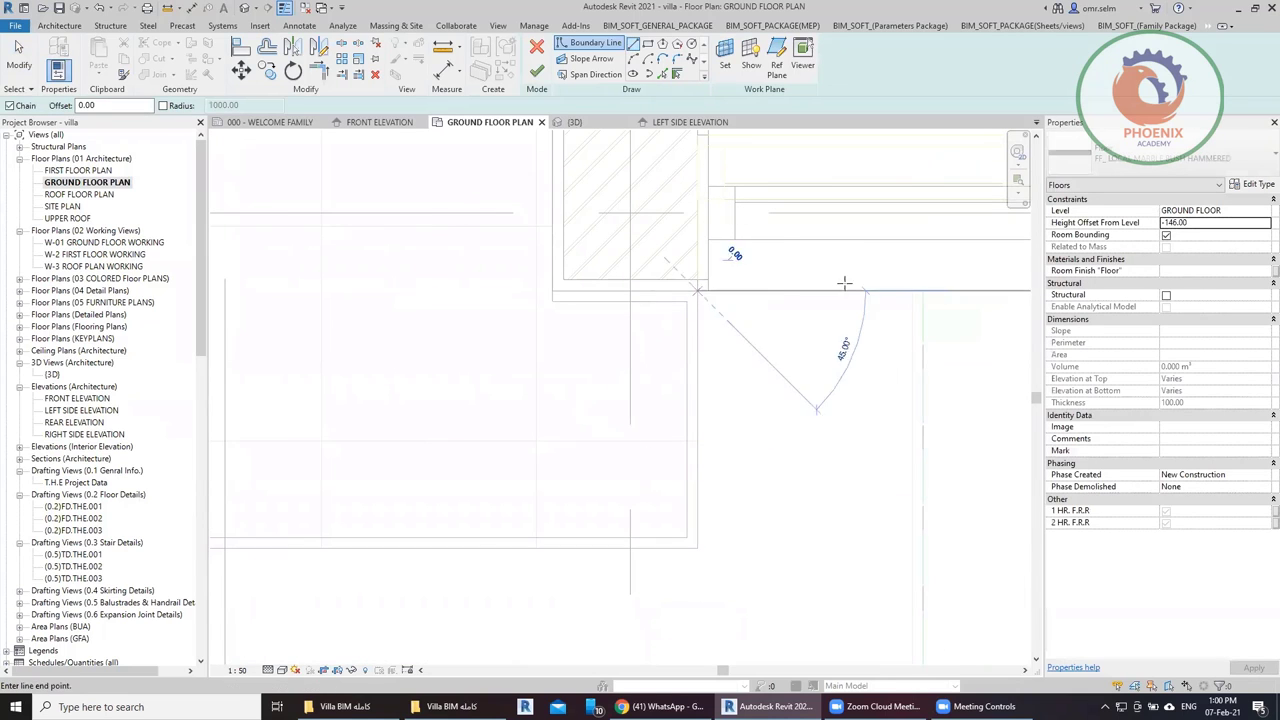
pyautogui.click(922, 290)
pyautogui.scroll(-2, 868, 244)
pyautogui.scroll(-1, 868, 244)
pyautogui.click(895, 513)
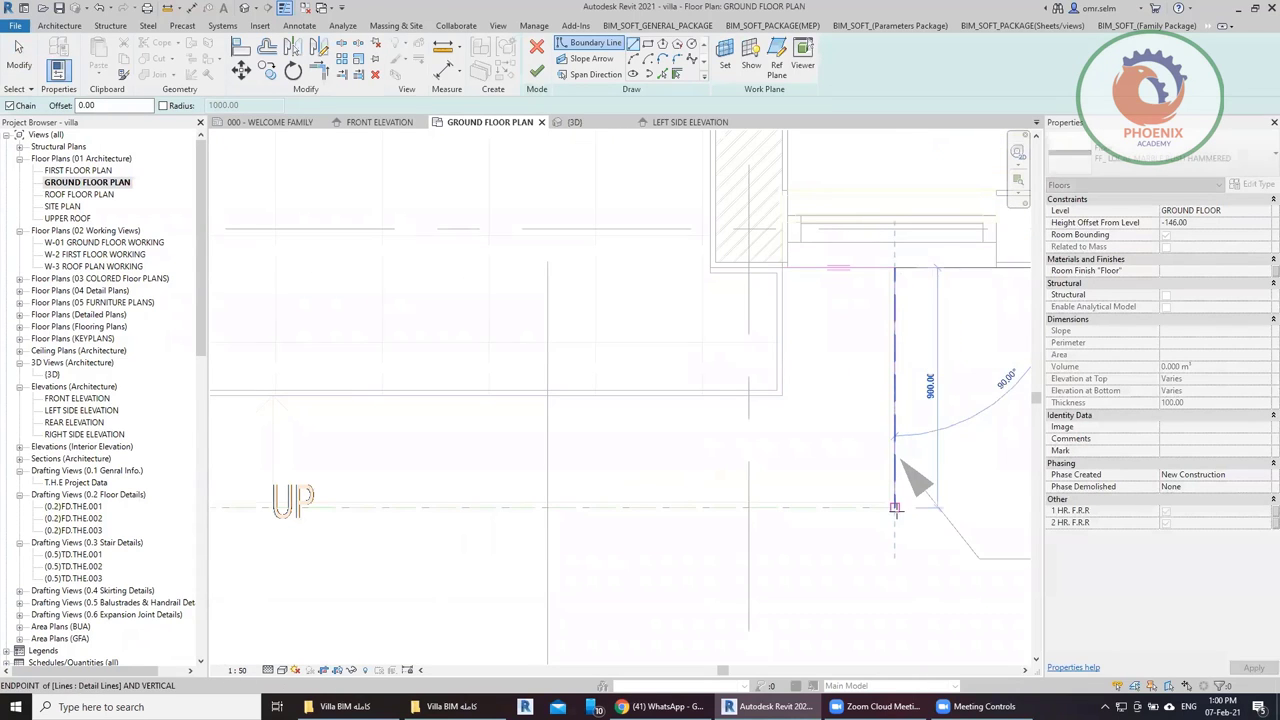
# Close the L-shaped boundary with the 400 segment and finish the -146 offset floor.
pyautogui.moveTo(496, 512); pyautogui.dragTo(908, 483, button='middle')
pyautogui.scroll(-2, 914, 477)
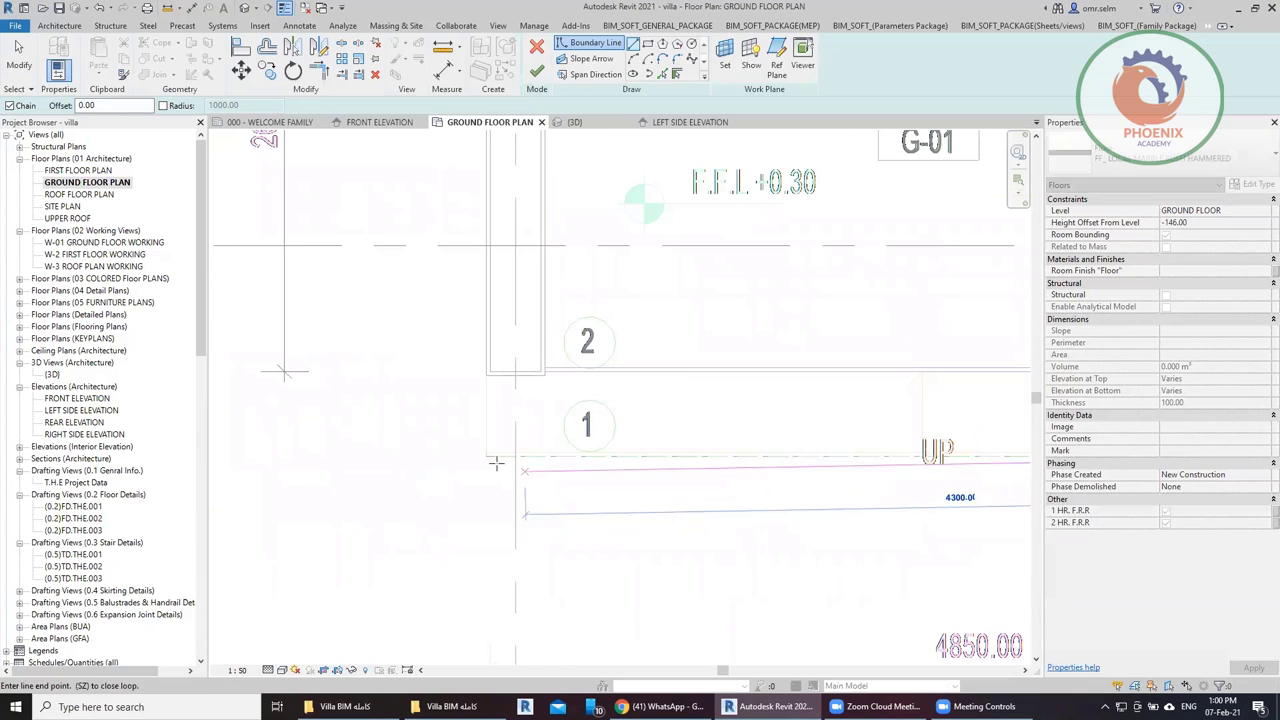
pyautogui.click(485, 457)
pyautogui.click(485, 375)
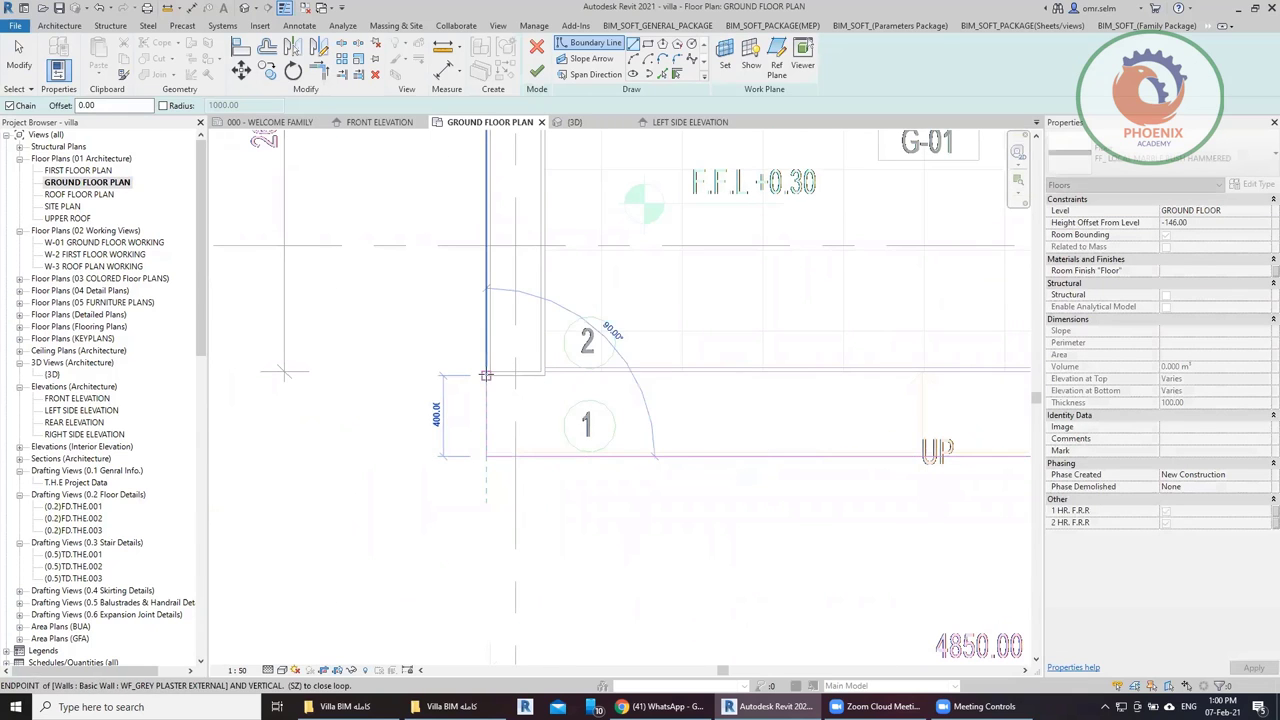
pyautogui.moveTo(829, 380); pyautogui.dragTo(469, 380, button='middle')
pyautogui.scroll(1, 791, 366)
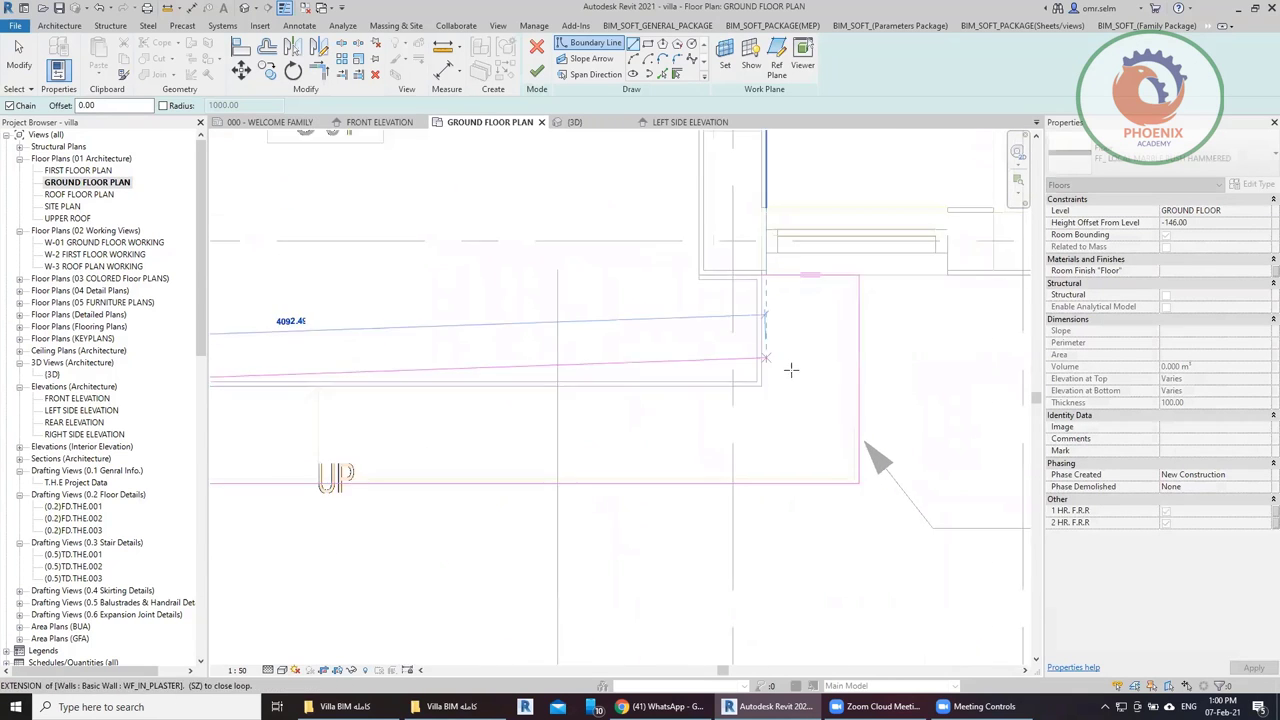
pyautogui.scroll(2, 740, 407)
pyautogui.scroll(1, 740, 407)
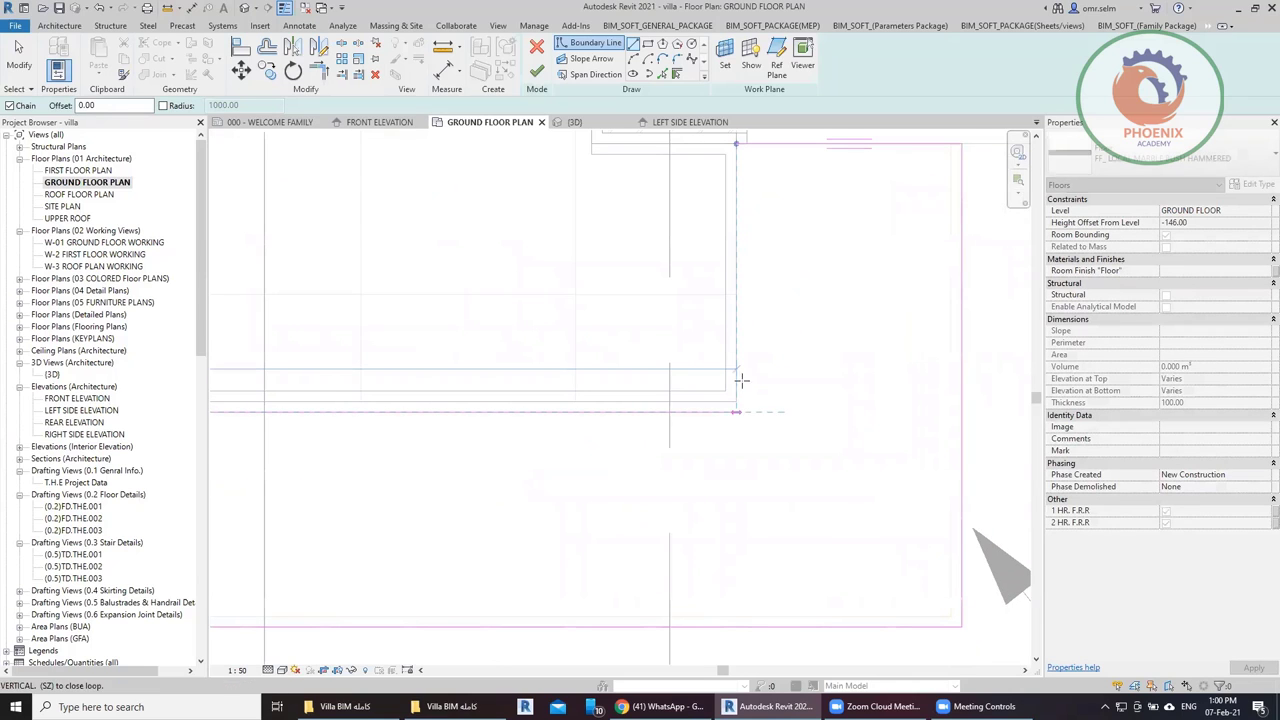
pyautogui.click(741, 147)
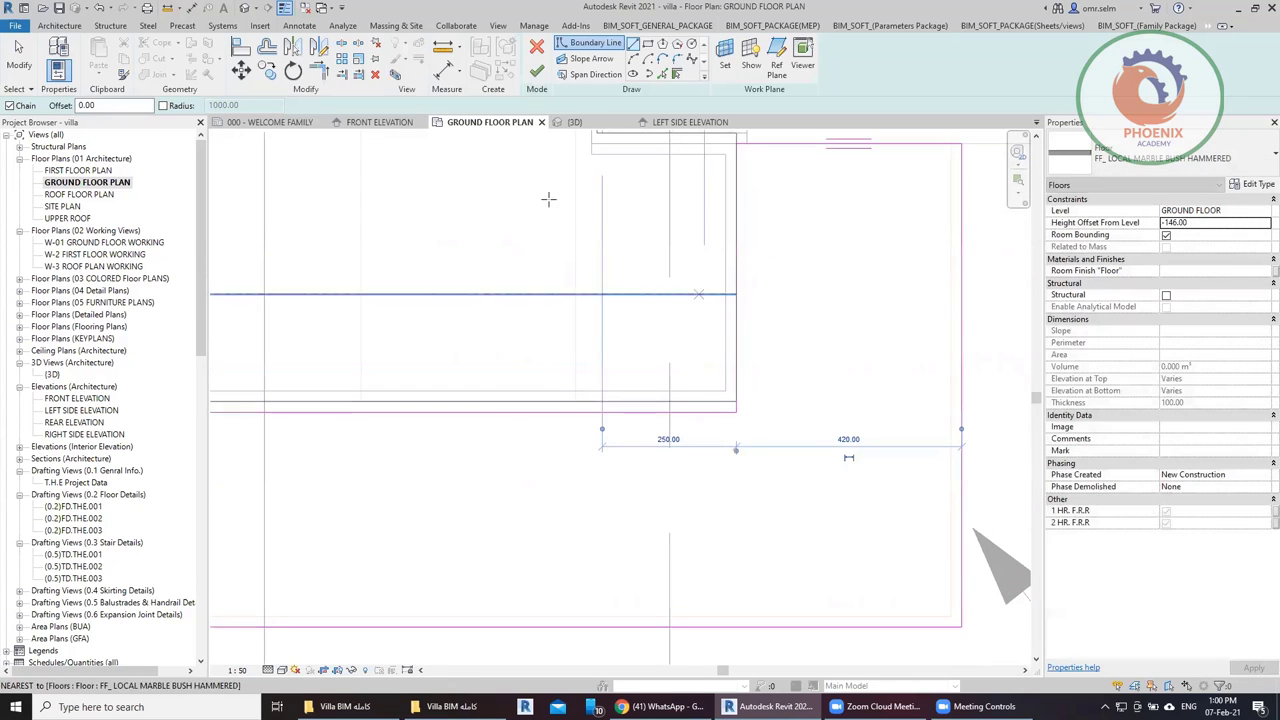
pyautogui.click(537, 72)
pyautogui.scroll(-1, 800, 378)
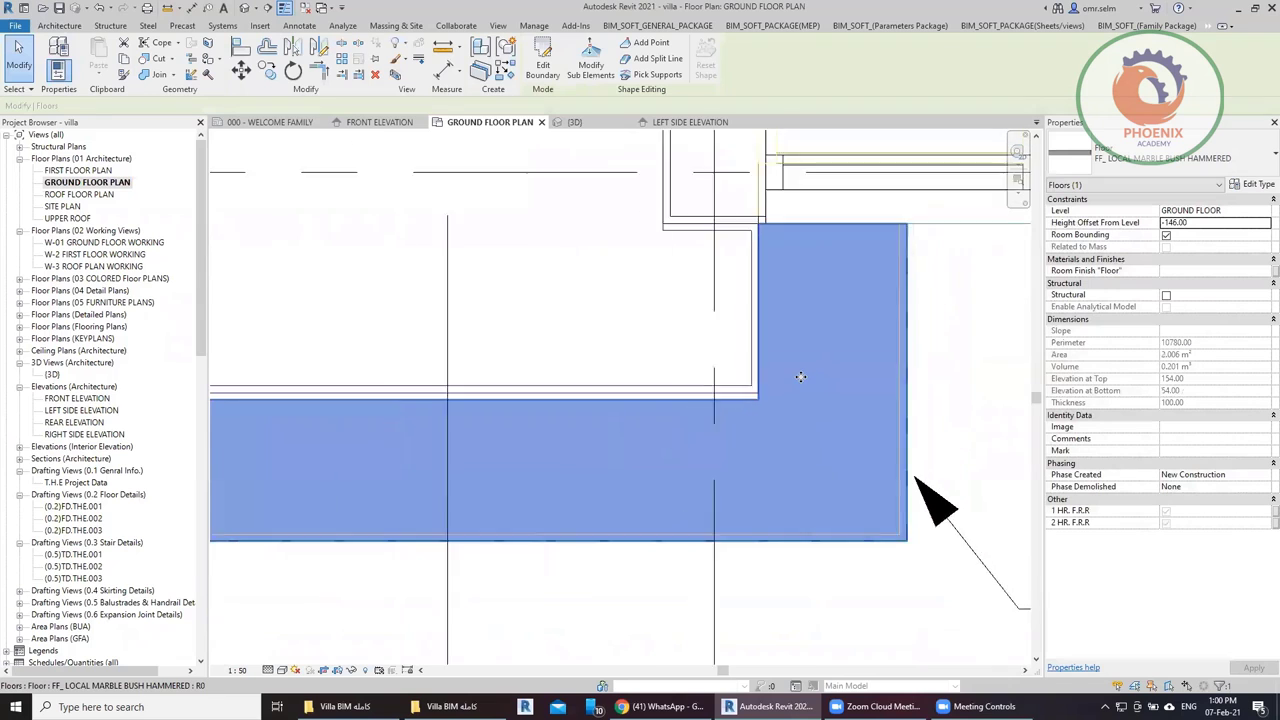
pyautogui.scroll(-1, 800, 378)
# In the 3D view, orbit to the front of the entrance and select its floor slab.
pyautogui.click(245, 8)
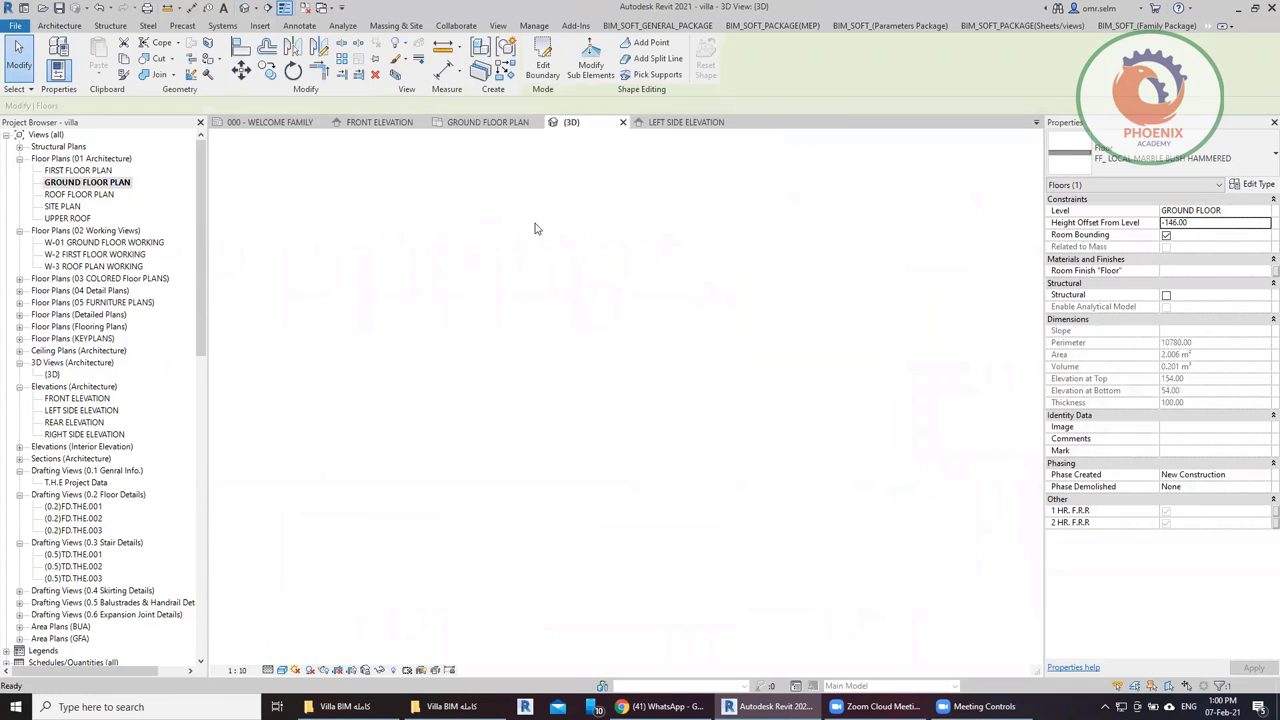
pyautogui.scroll(-3, 621, 383)
pyautogui.keyDown('shift'); pyautogui.moveTo(555, 481); pyautogui.dragTo(640, 510, button='middle'); pyautogui.keyUp('shift')
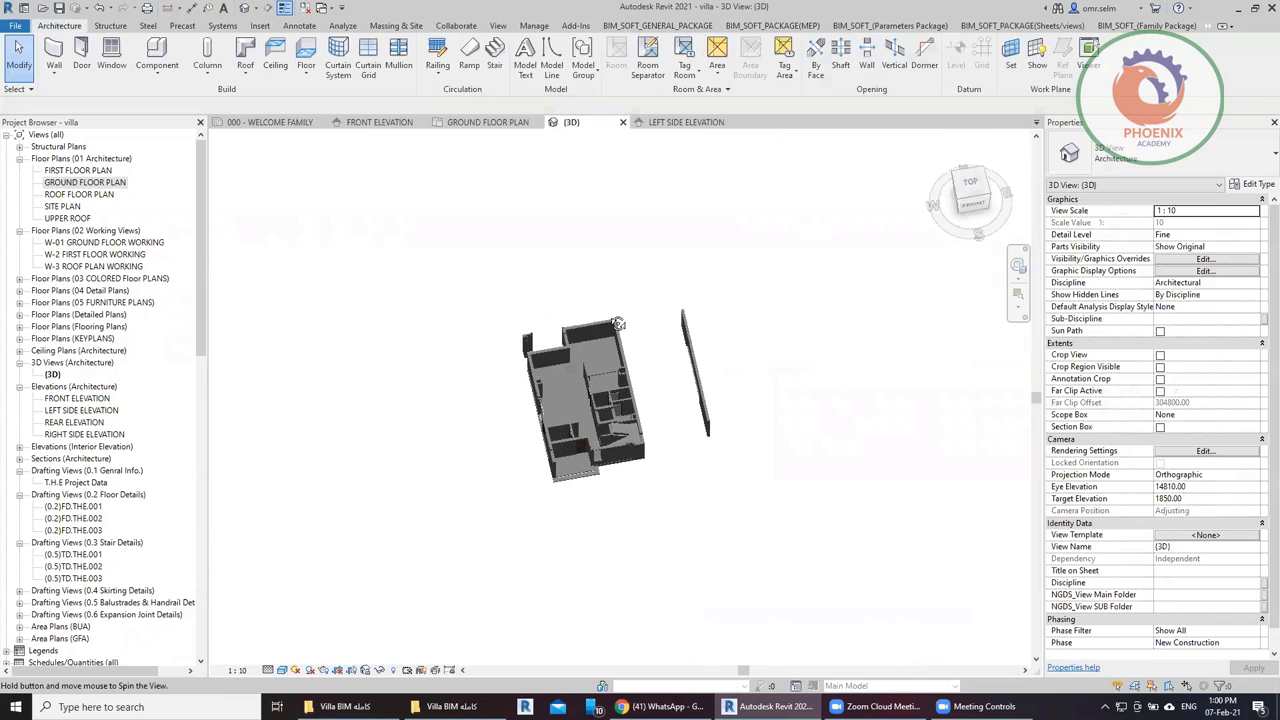
pyautogui.scroll(2, 697, 537)
pyautogui.scroll(3, 697, 537)
pyautogui.scroll(2, 697, 537)
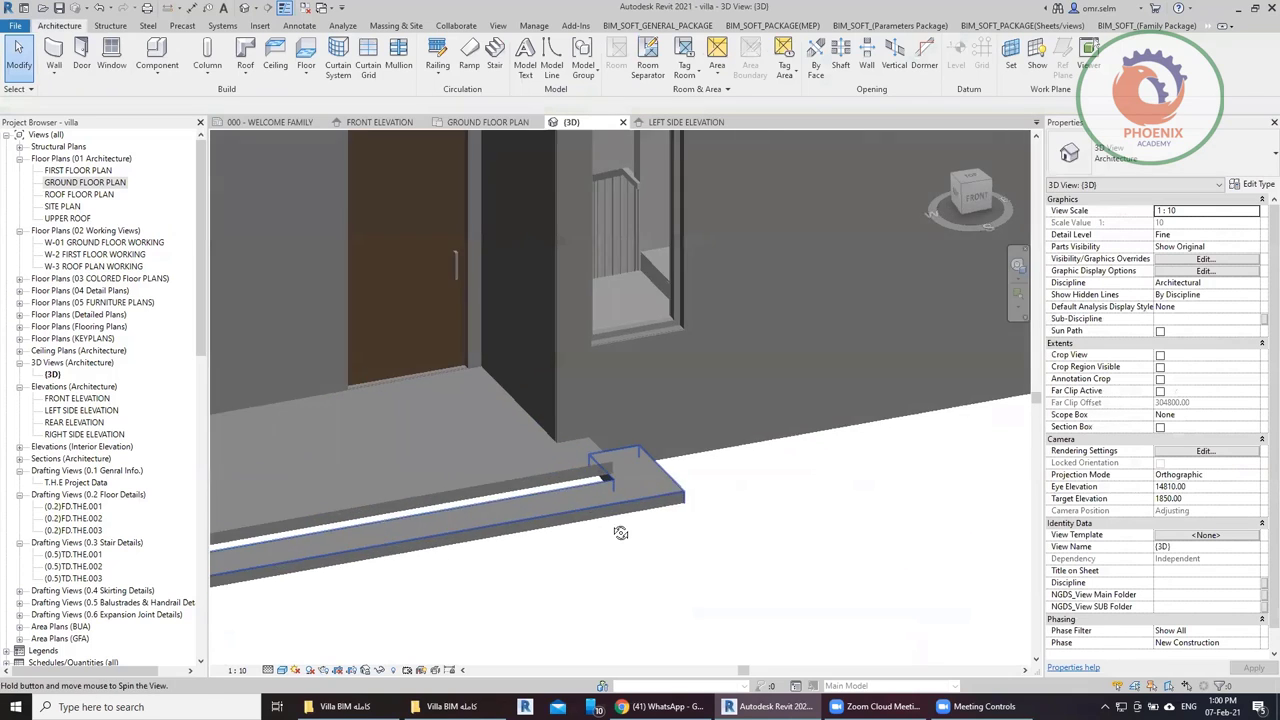
pyautogui.moveTo(617, 609)
pyautogui.keyDown('shift'); pyautogui.mouseDown(button='middle')
pyautogui.moveTo(828, 328)
pyautogui.moveTo(573, 520)
pyautogui.mouseUp(button='middle'); pyautogui.keyUp('shift')
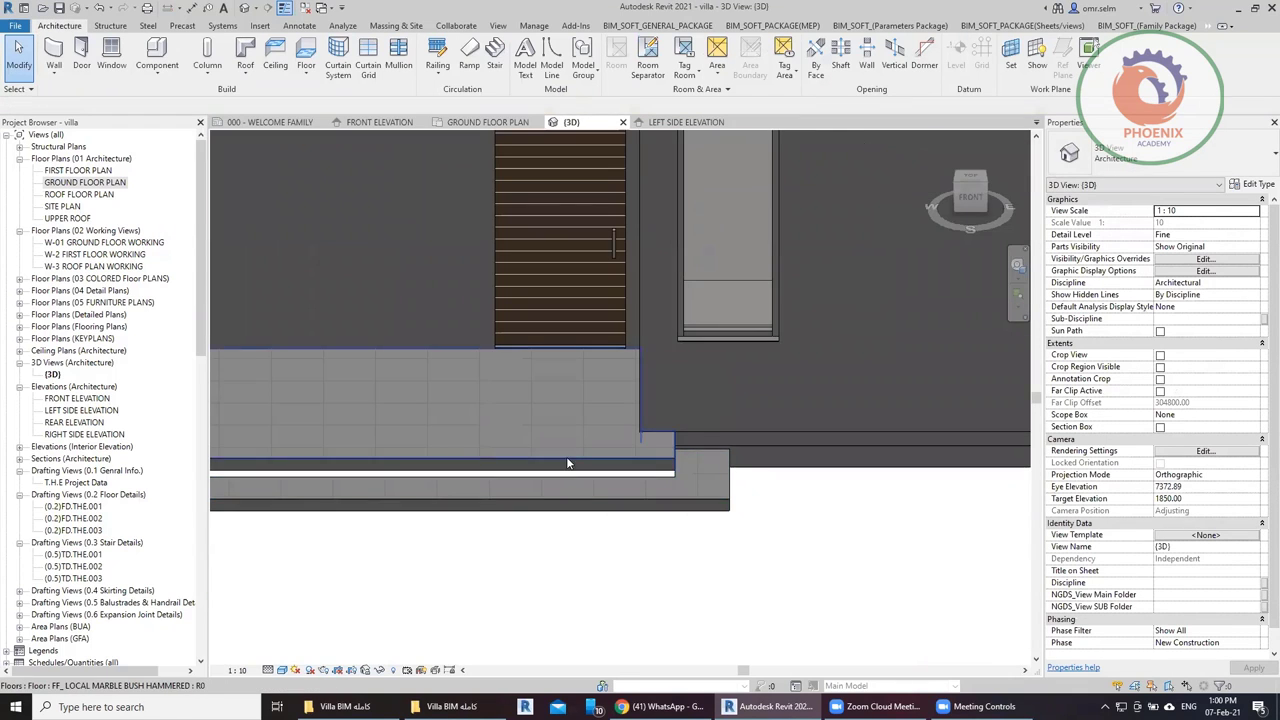
pyautogui.click(567, 463)
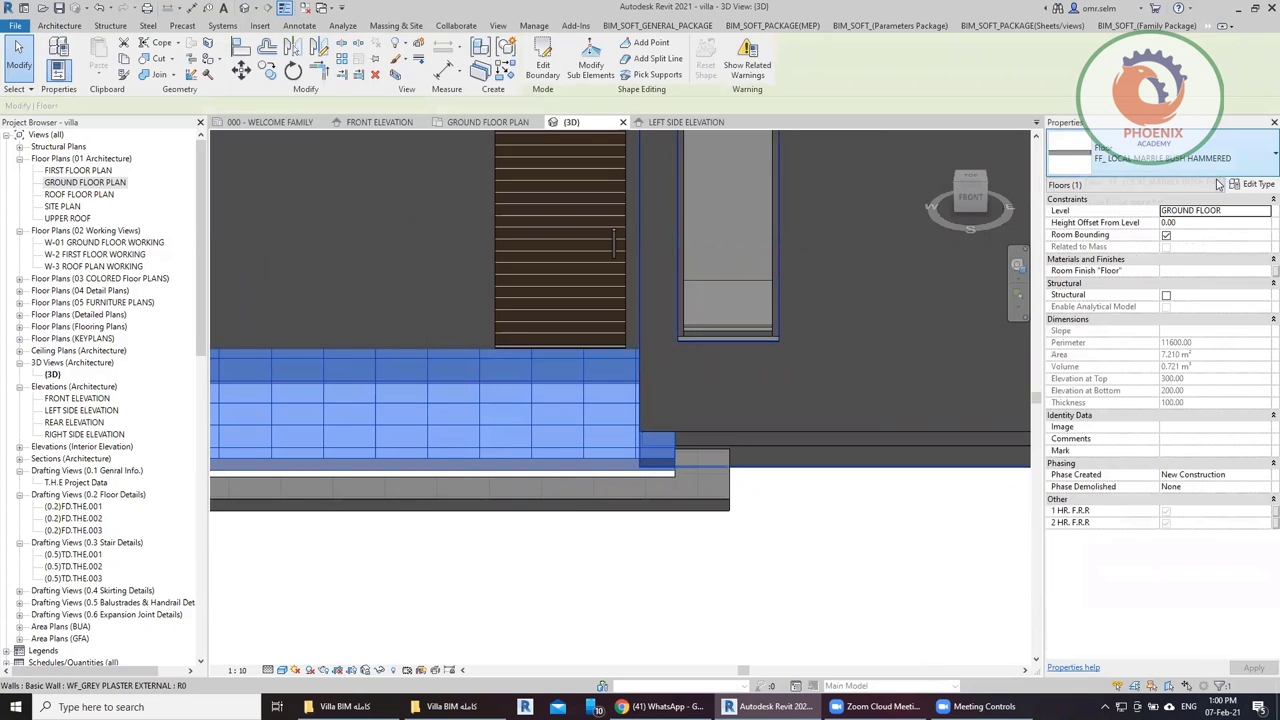
# Change the entrance floor slab to the INTERLOCK floor type.
pyautogui.click(1254, 186)
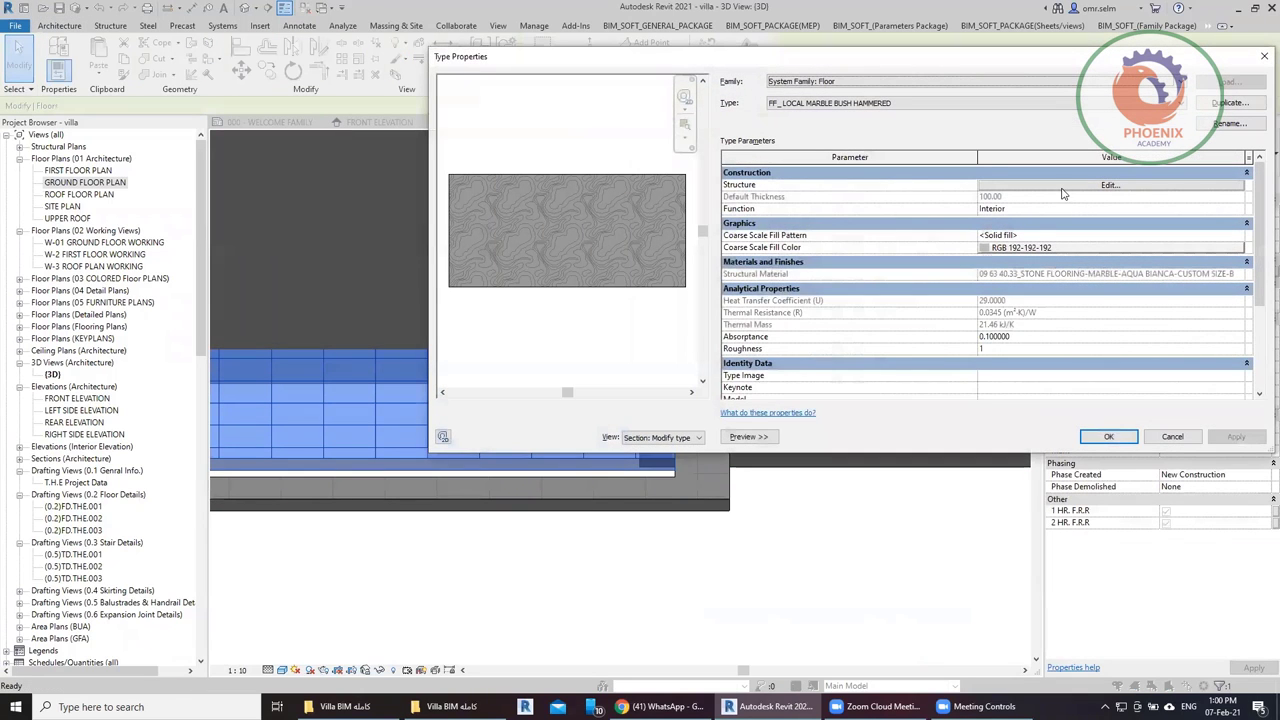
pyautogui.click(1172, 436)
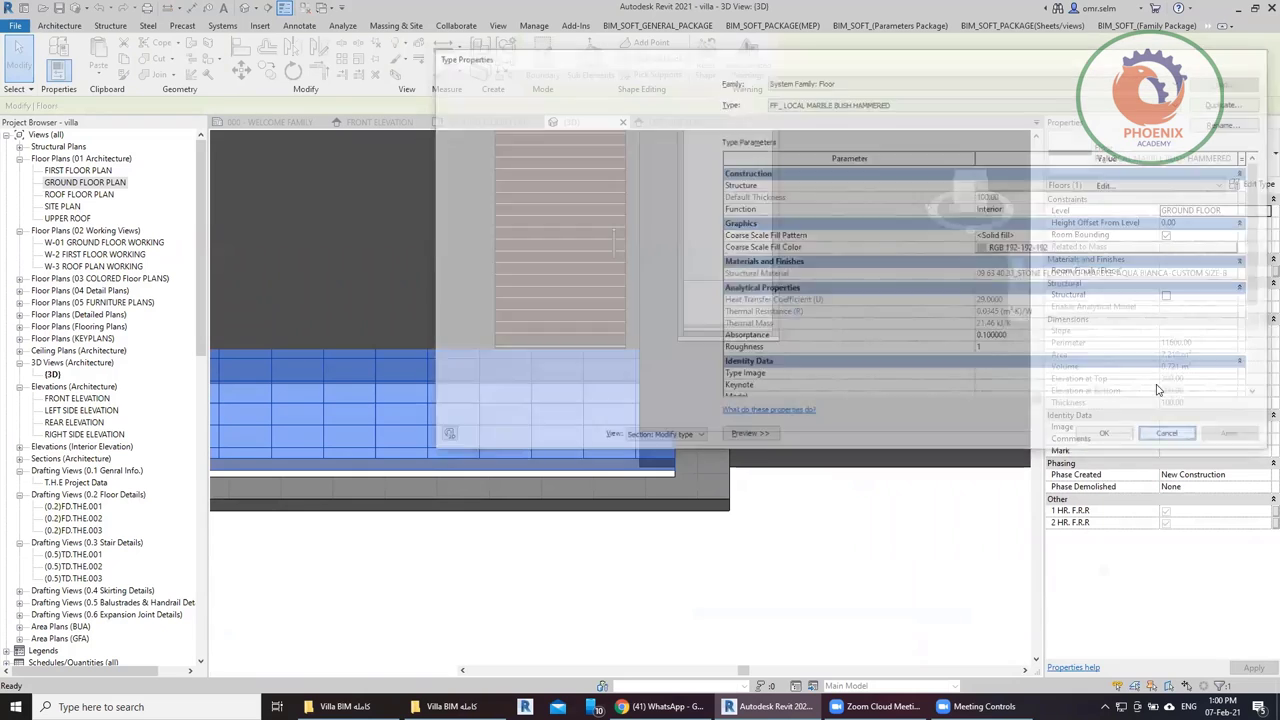
pyautogui.click(1152, 155)
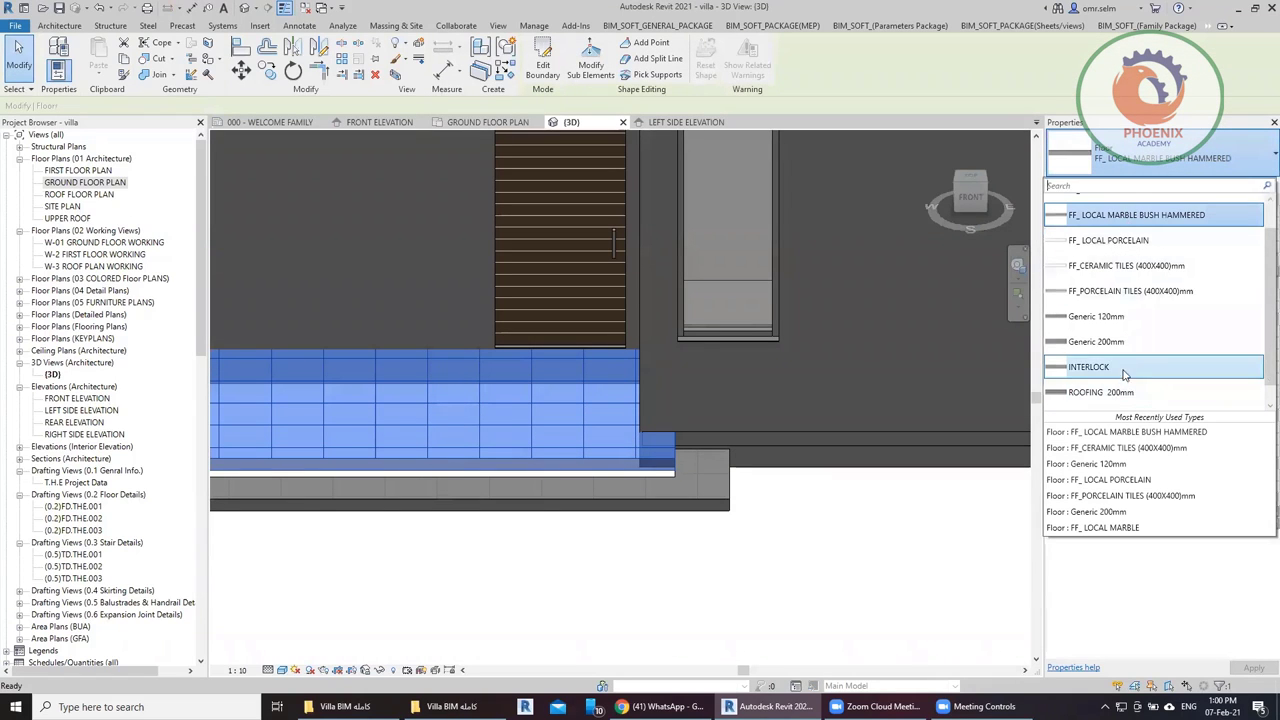
pyautogui.scroll(-1, 1137, 372)
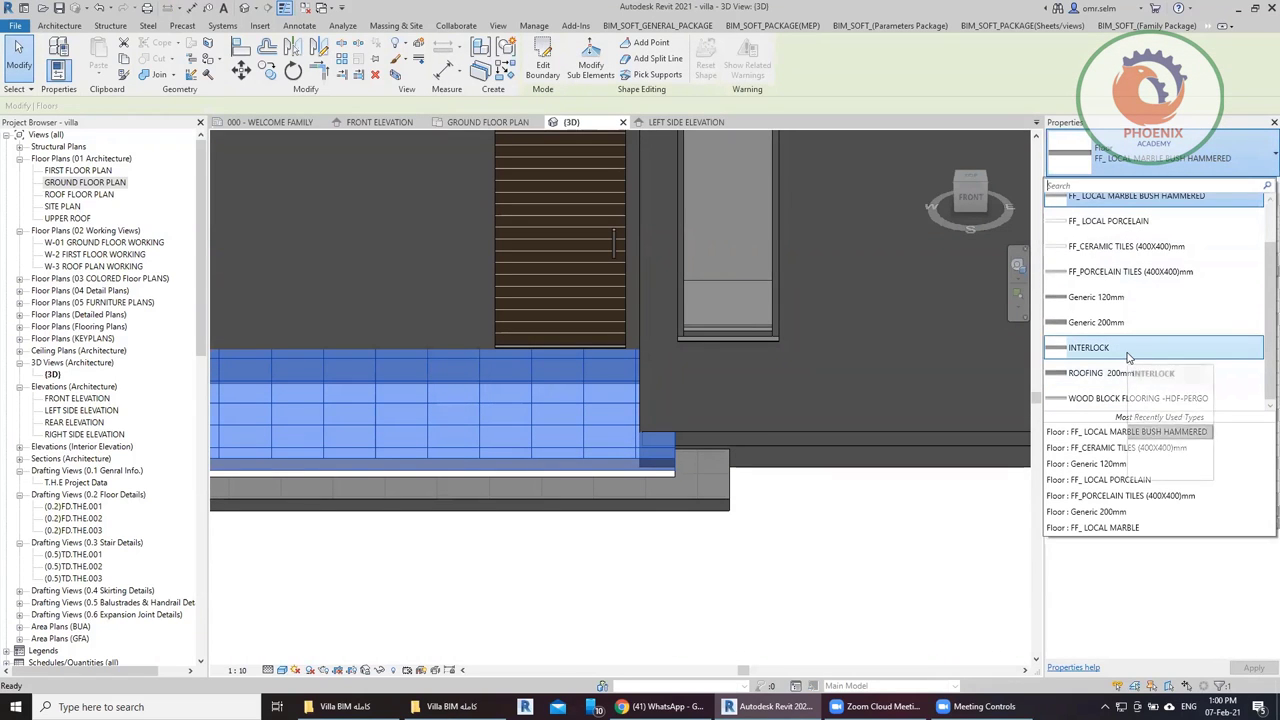
pyautogui.click(1174, 363)
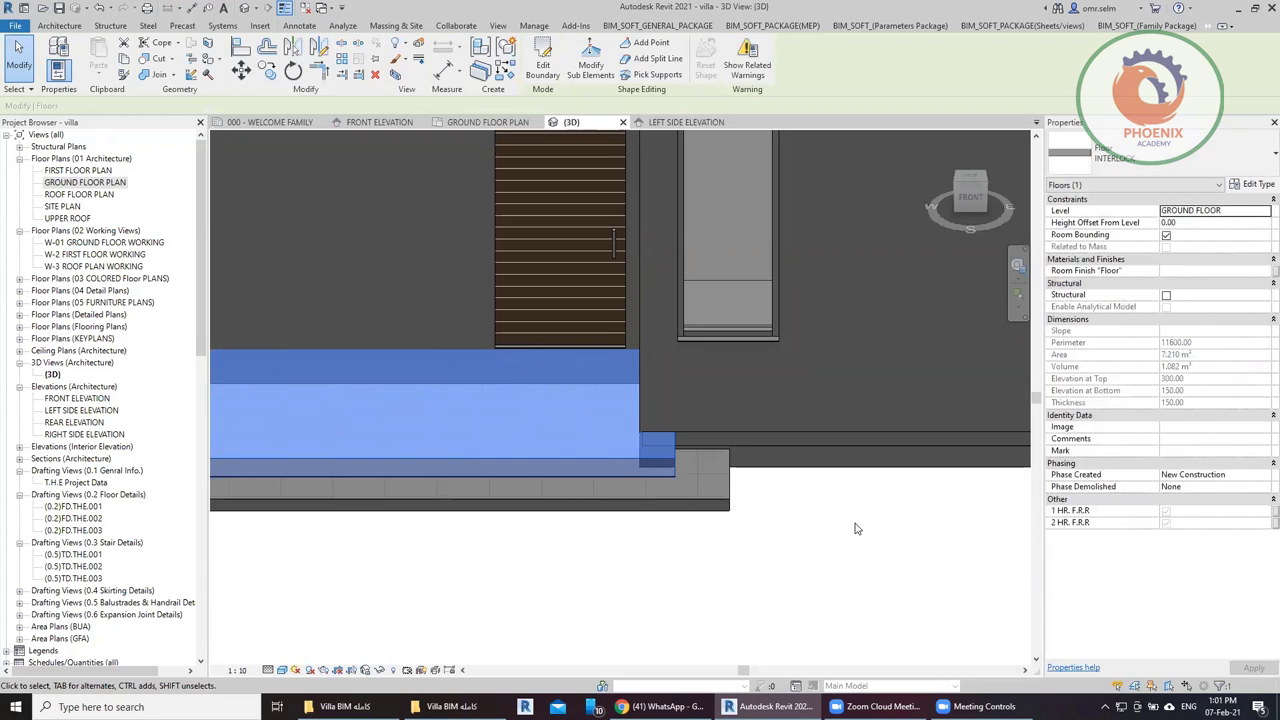
pyautogui.click(829, 508)
pyautogui.scroll(-2, 800, 520)
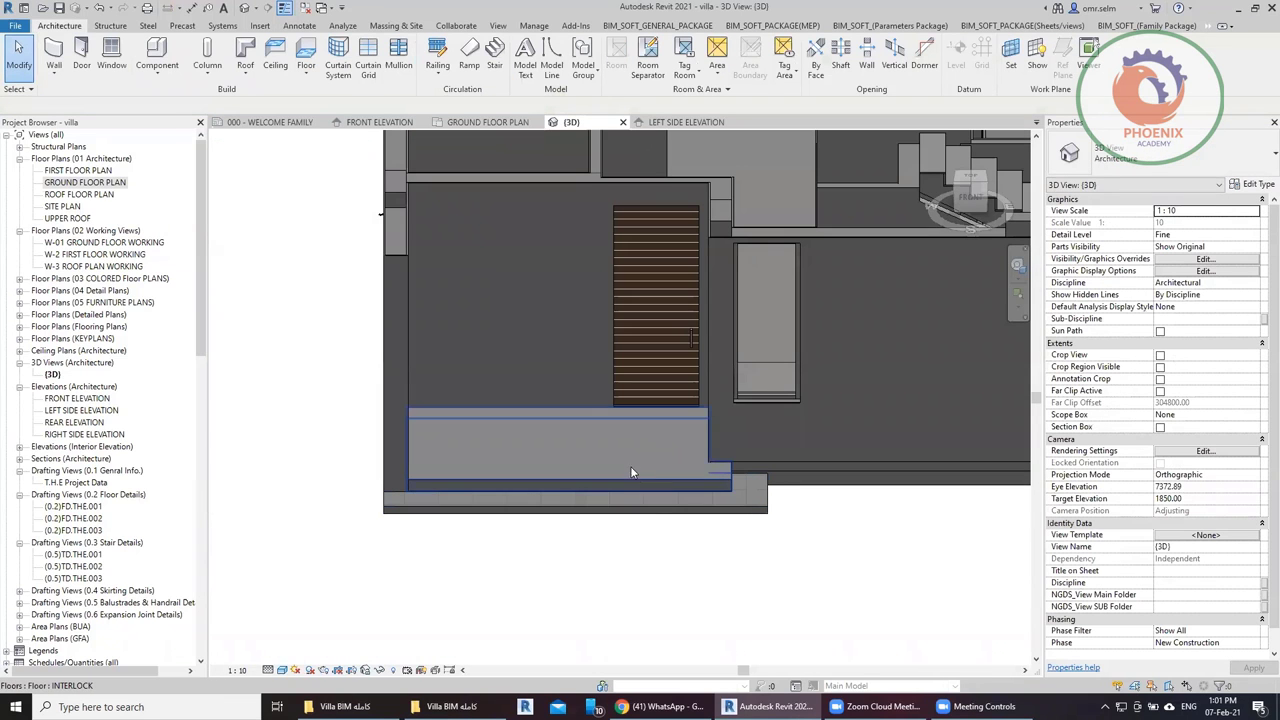
# Inspect the entrance door and adjacent curtain wall from a front view.
pyautogui.click(655, 354)
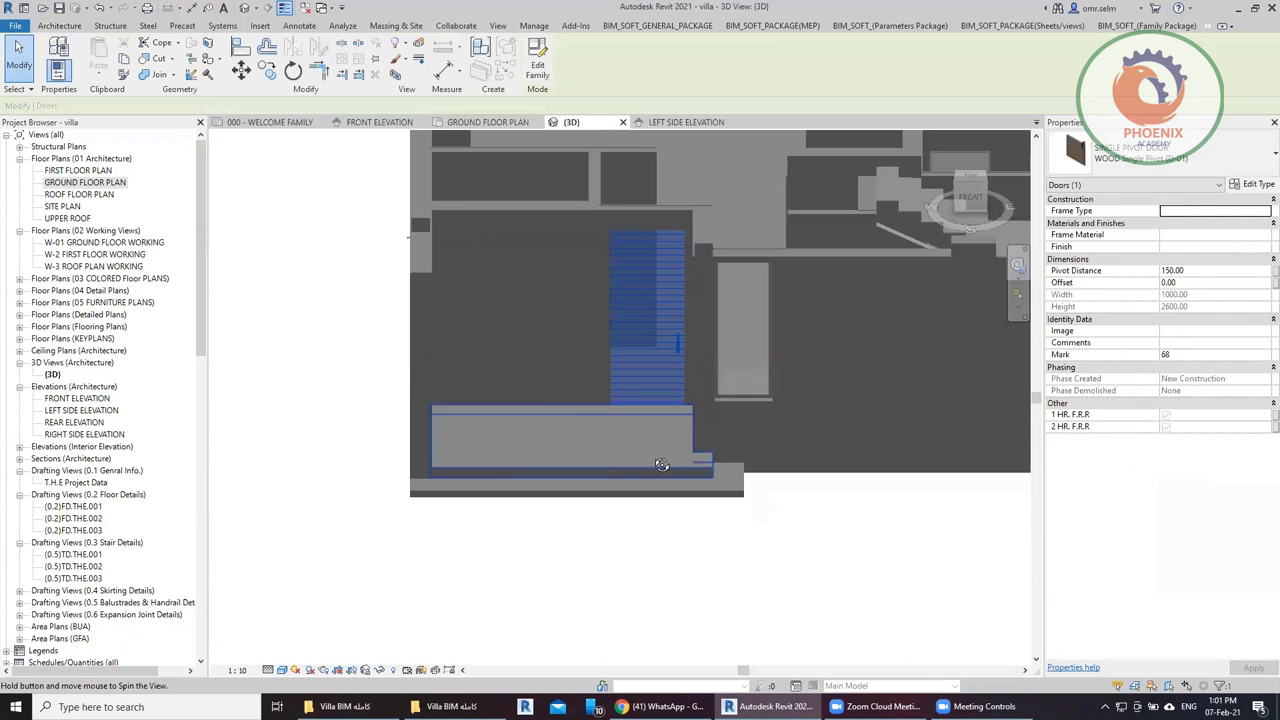
pyautogui.moveTo(592, 391)
pyautogui.keyDown('shift'); pyautogui.mouseDown(button='middle')
pyautogui.moveTo(708, 328)
pyautogui.moveTo(672, 385)
pyautogui.moveTo(581, 353)
pyautogui.mouseUp(button='middle'); pyautogui.keyUp('shift')
pyautogui.click(722, 311)
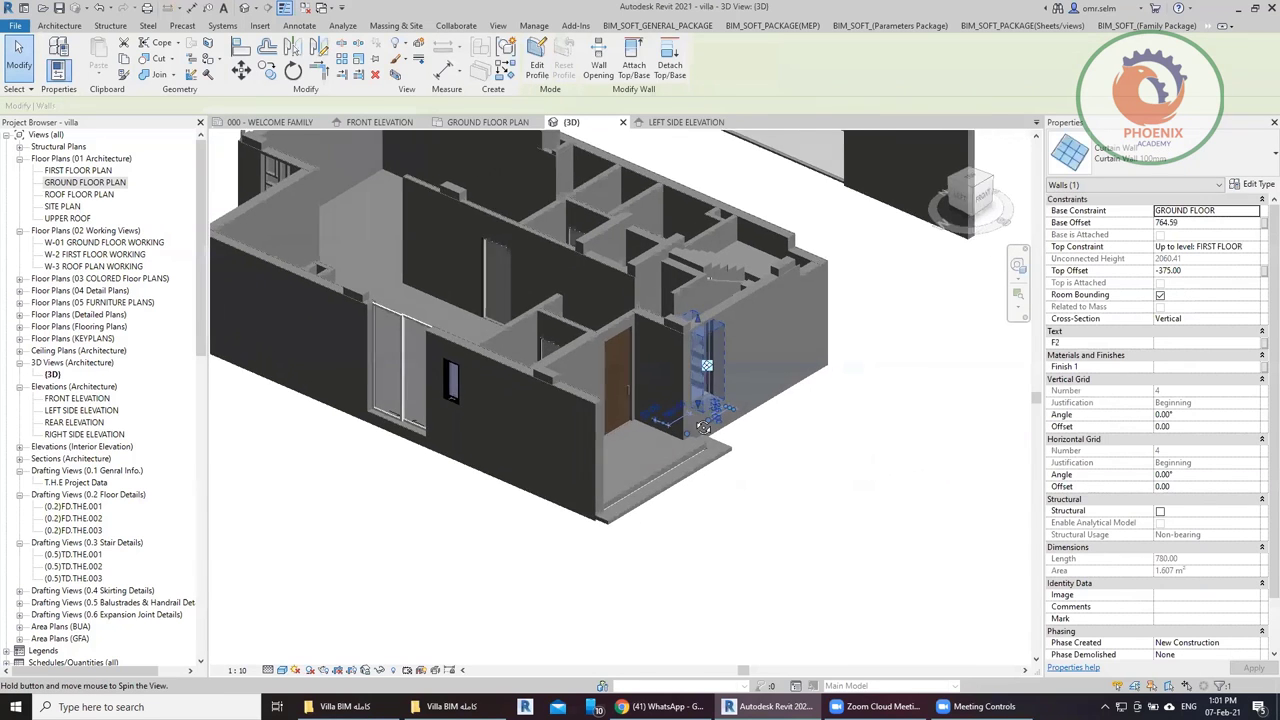
pyautogui.keyDown('shift'); pyautogui.moveTo(391, 293); pyautogui.dragTo(486, 417, button='middle'); pyautogui.keyUp('shift')
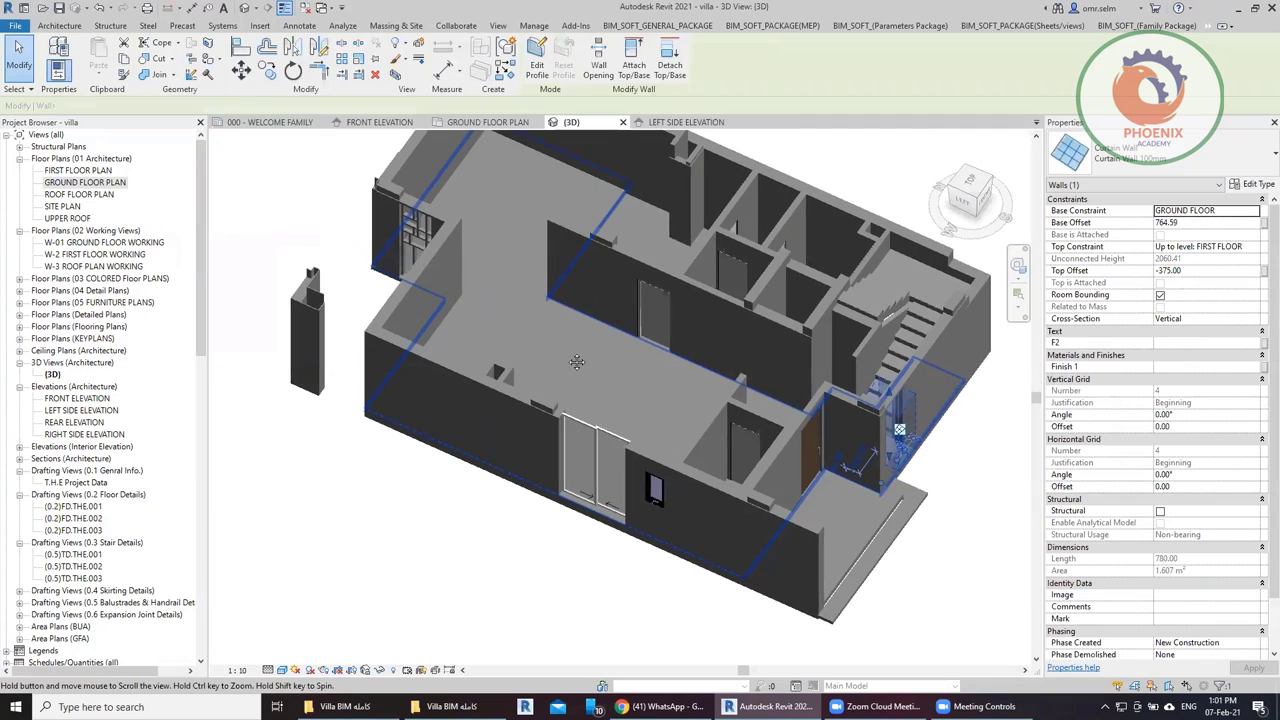
pyautogui.scroll(3, 777, 520)
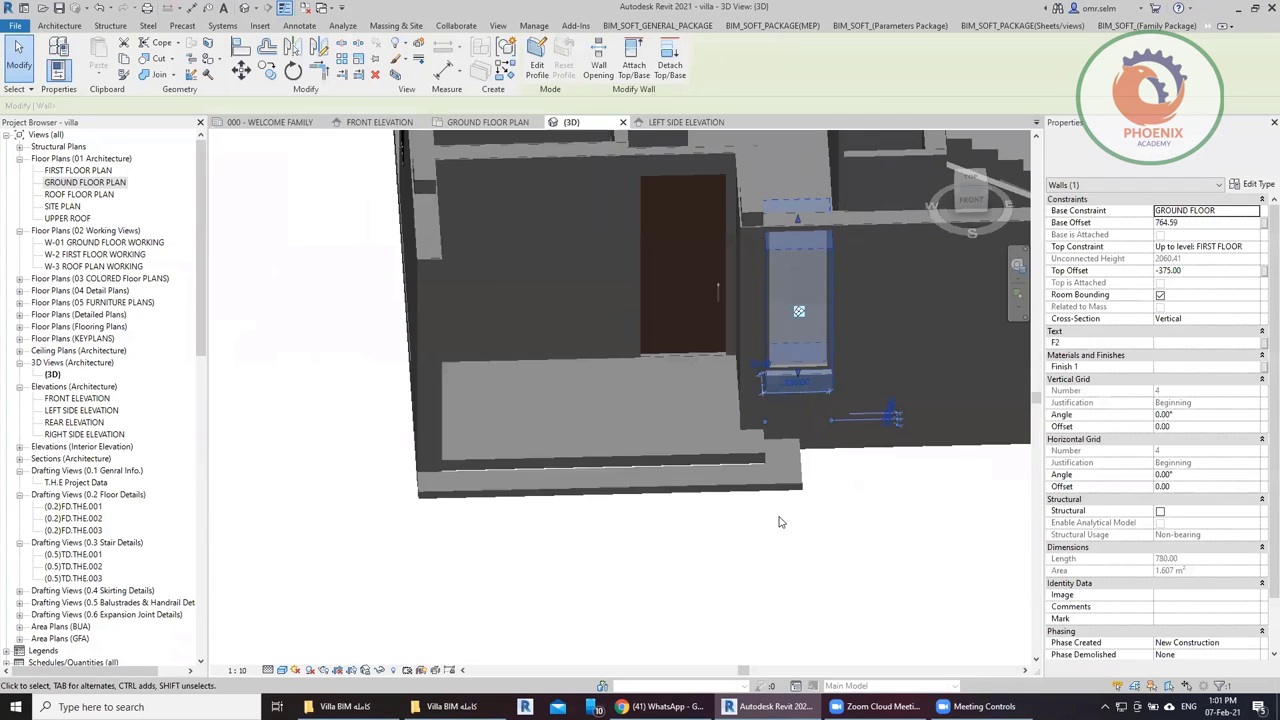
pyautogui.scroll(2, 728, 447)
pyautogui.click(736, 541)
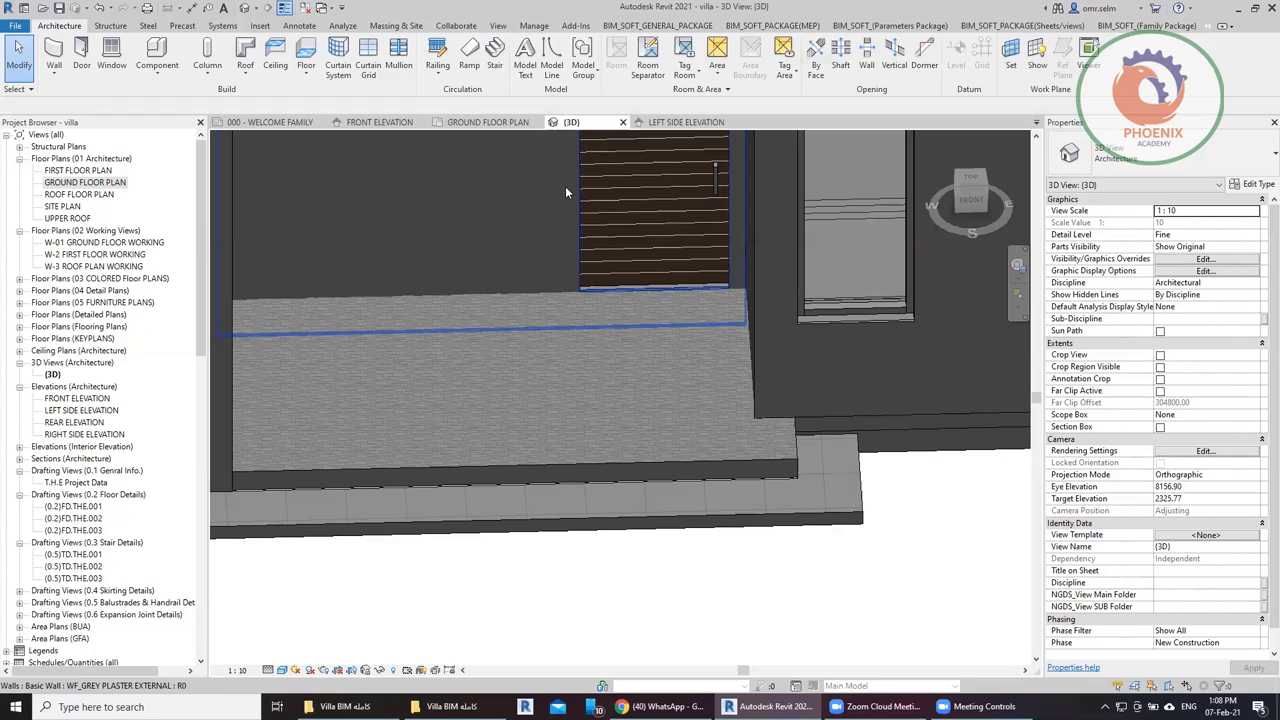
# Select the INTERLOCK entrance floor and view it from TOP on the ViewCube.
pyautogui.click(595, 357)
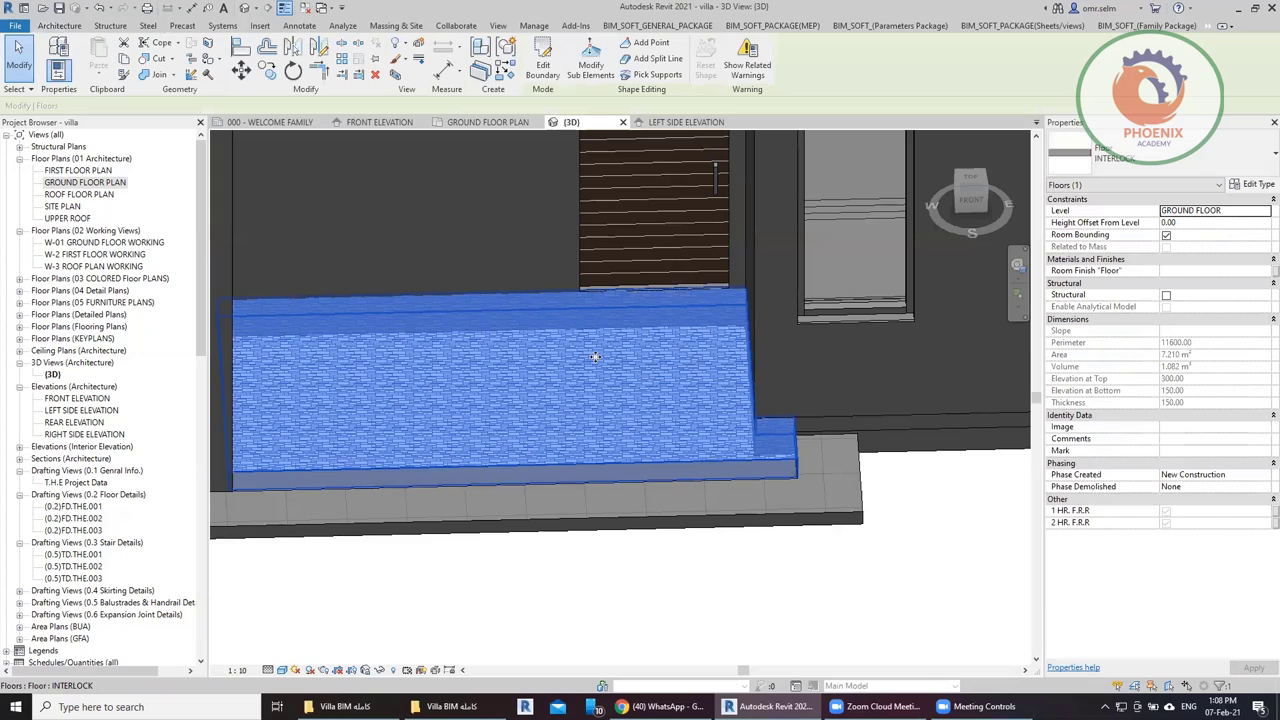
pyautogui.press('Escape')
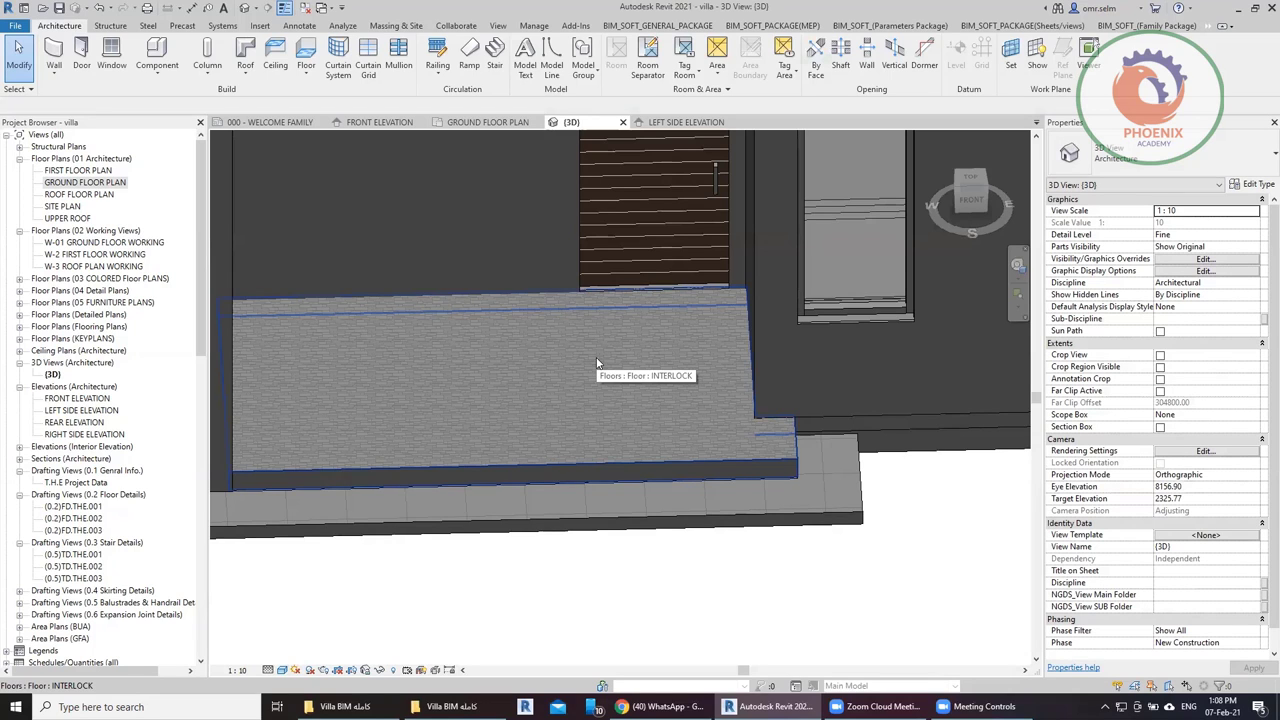
pyautogui.click(597, 362)
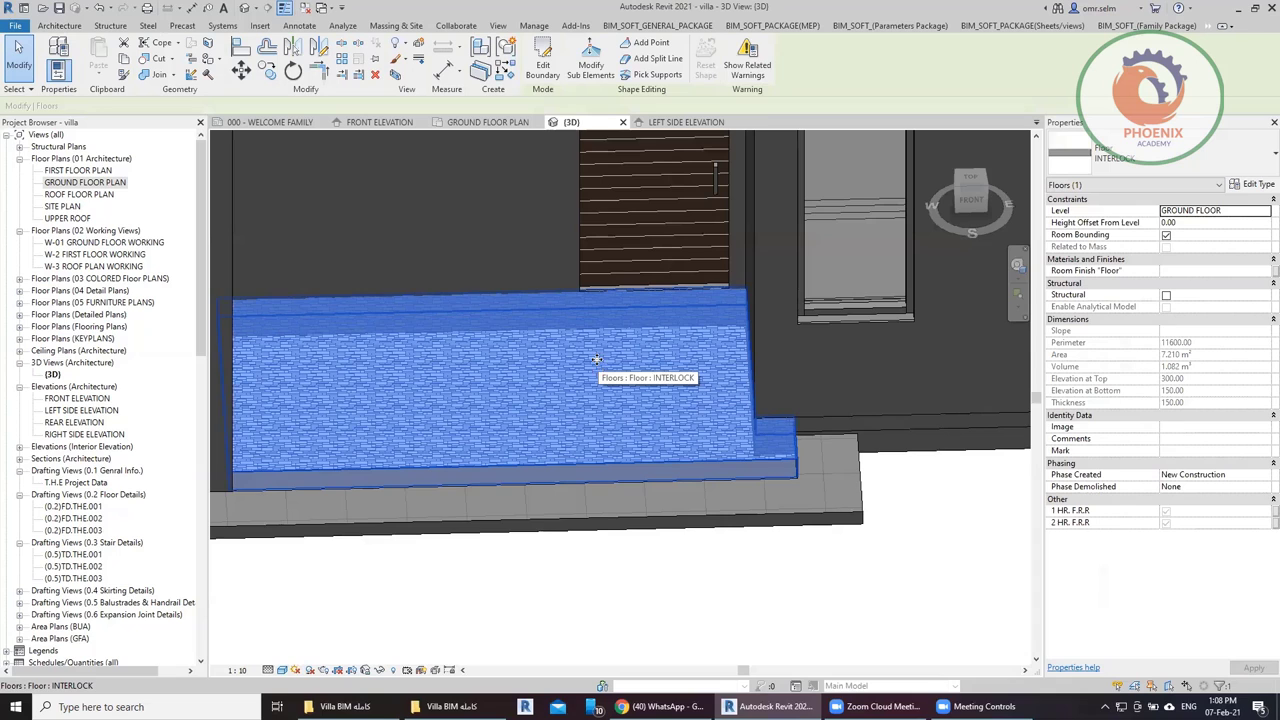
pyautogui.click(970, 178)
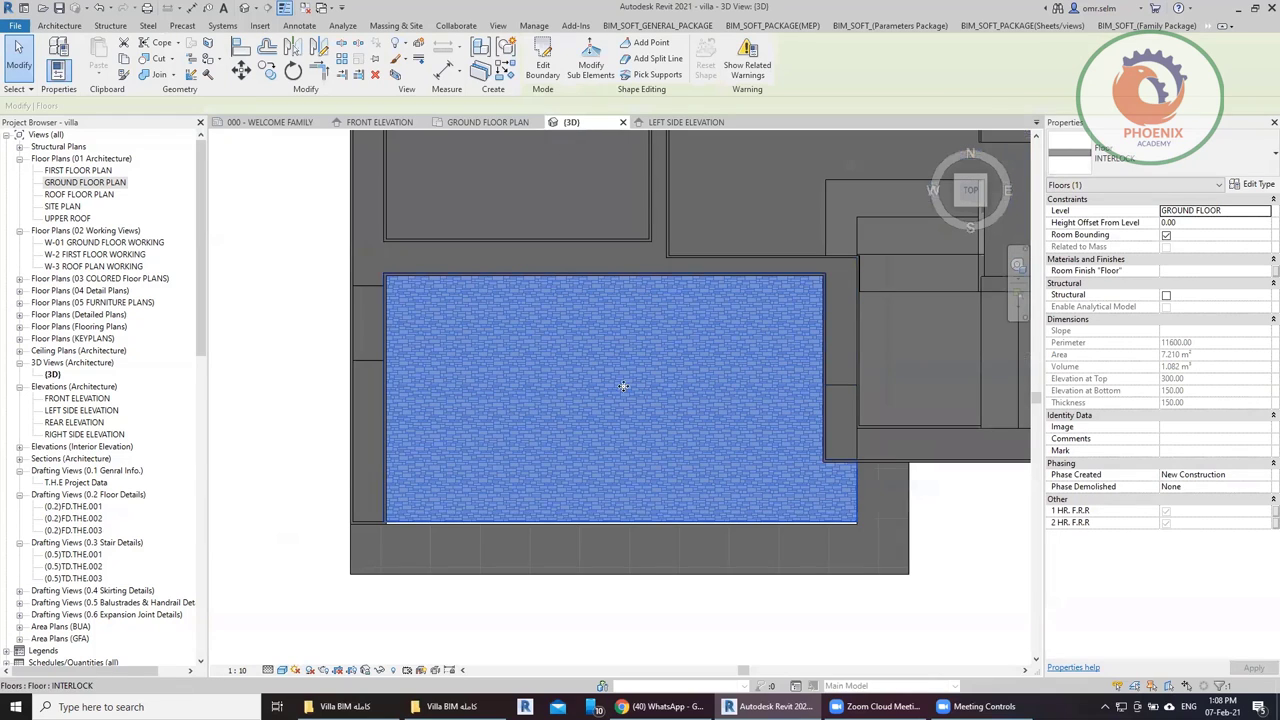
# Add a circle of about 500 radius inside the interlock floor boundary and finish.
pyautogui.click(541, 62)
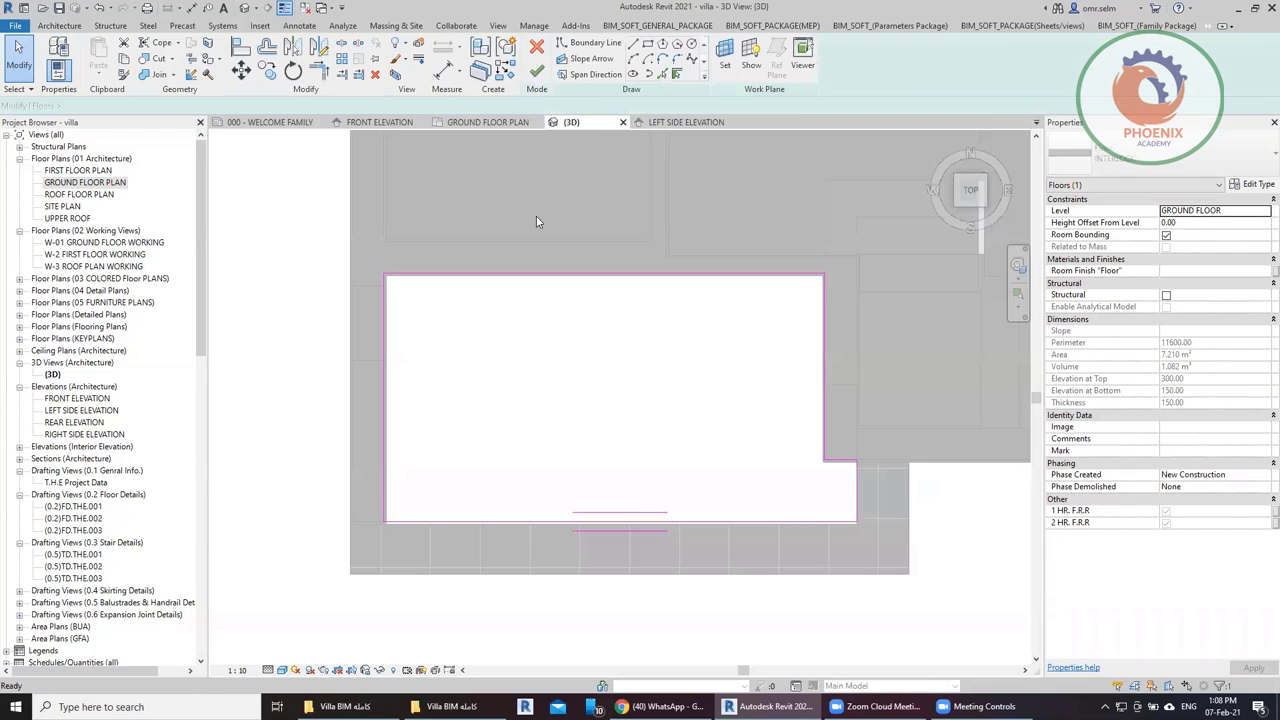
pyautogui.click(692, 47)
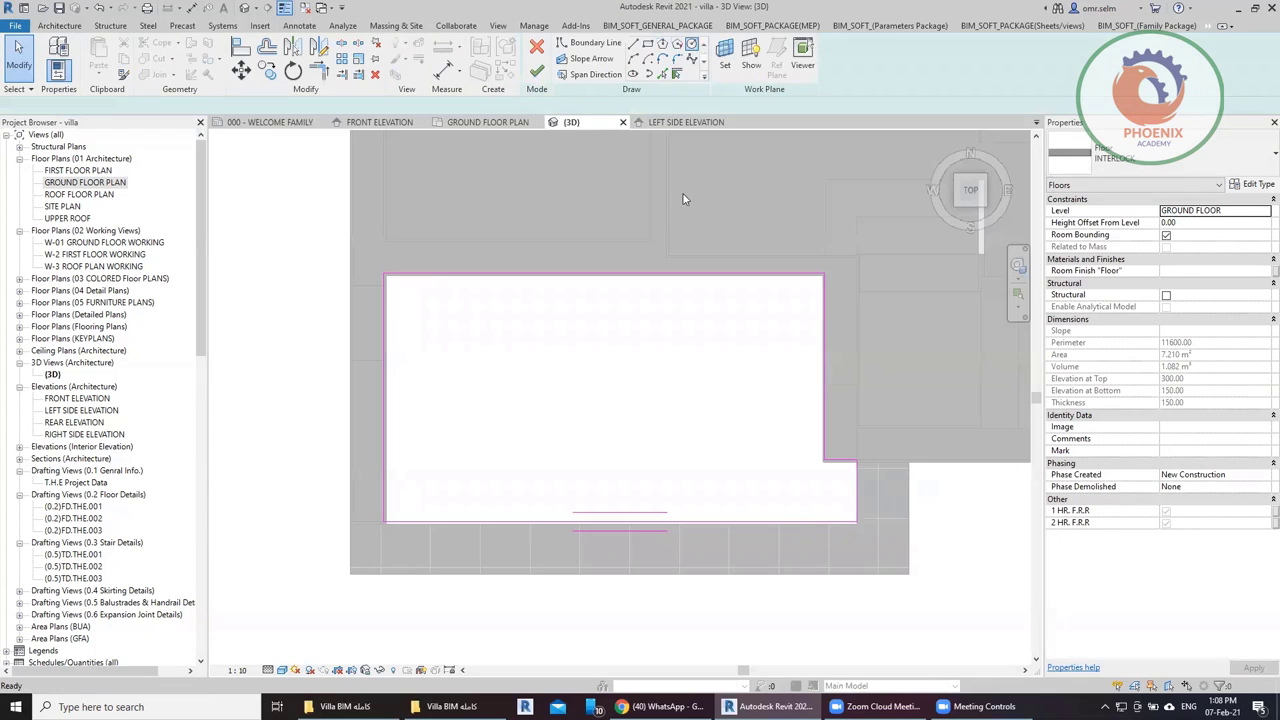
pyautogui.click(607, 397)
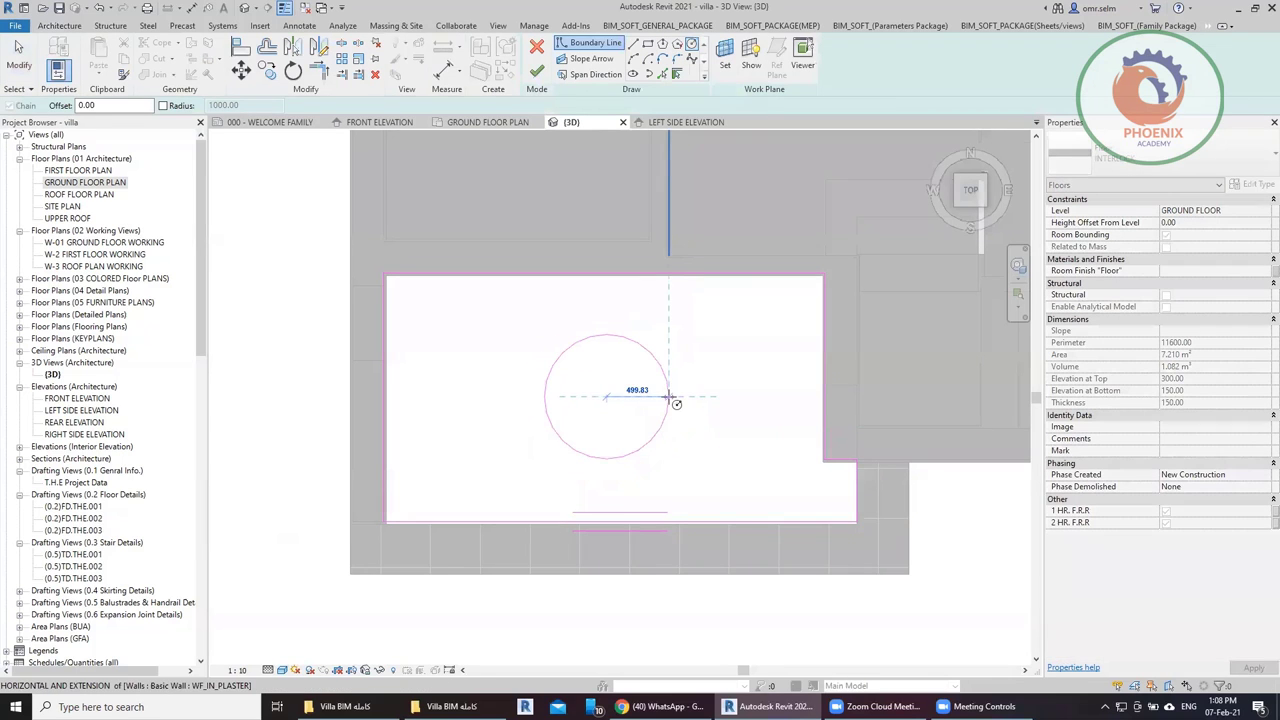
pyautogui.click(669, 398)
pyautogui.click(537, 78)
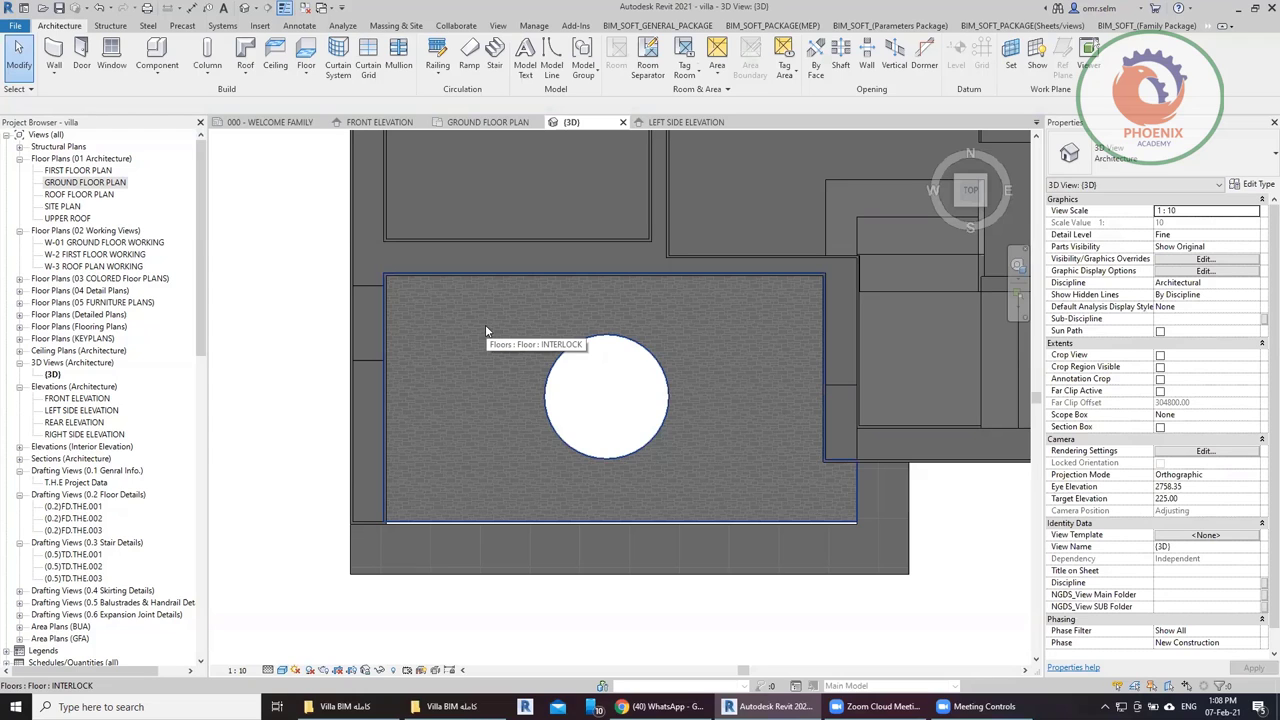
# Try Create Similar on the interlock floor twice, dismissing the work plane warning each time.
pyautogui.rightClick(487, 331)
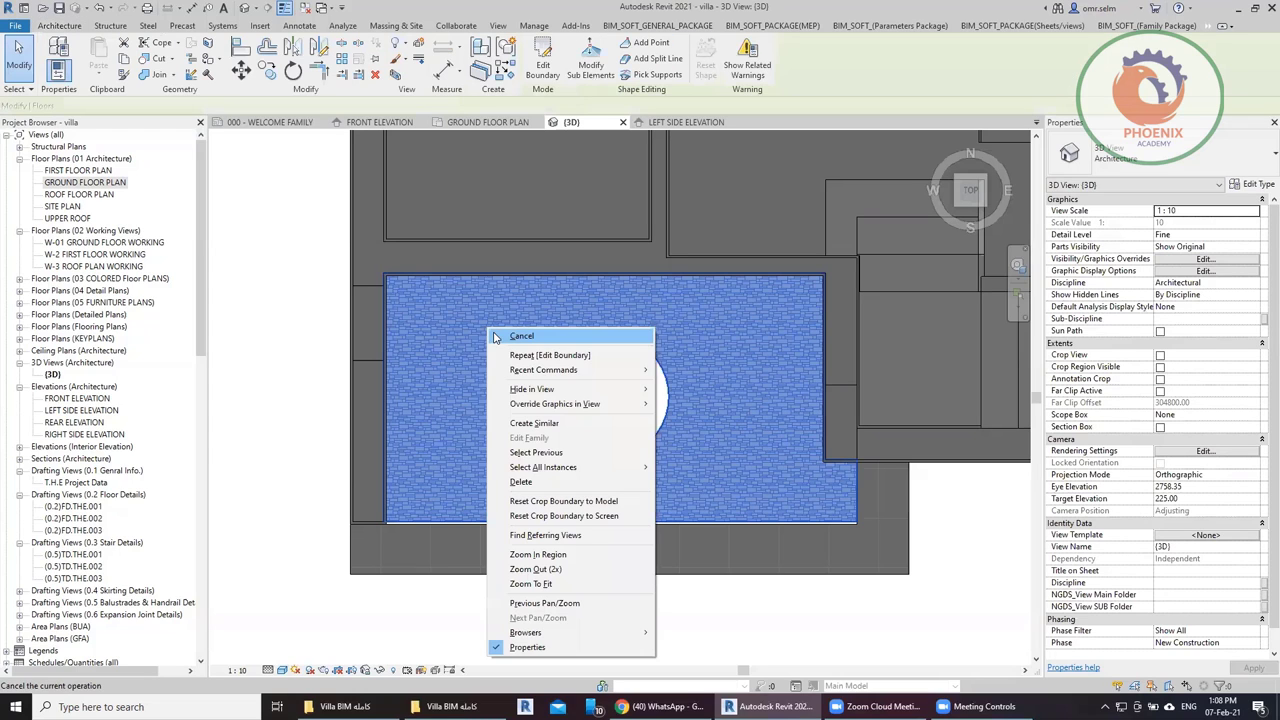
pyautogui.click(575, 432)
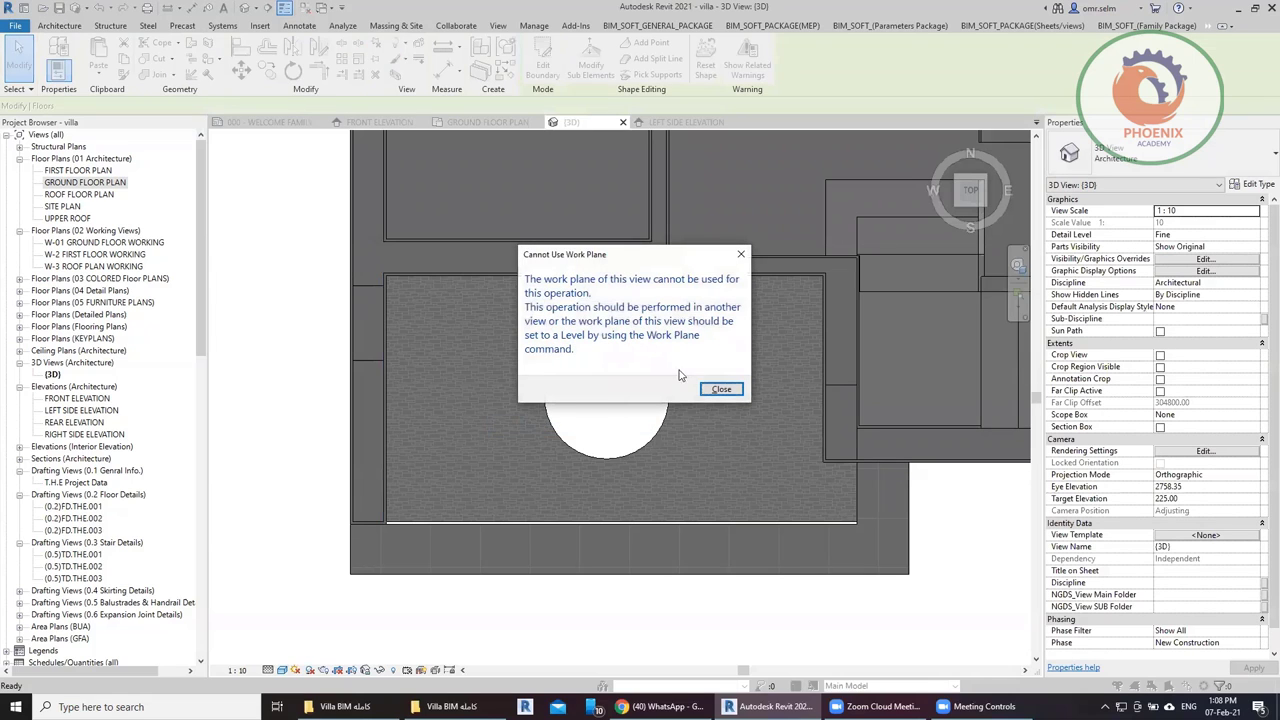
pyautogui.click(720, 390)
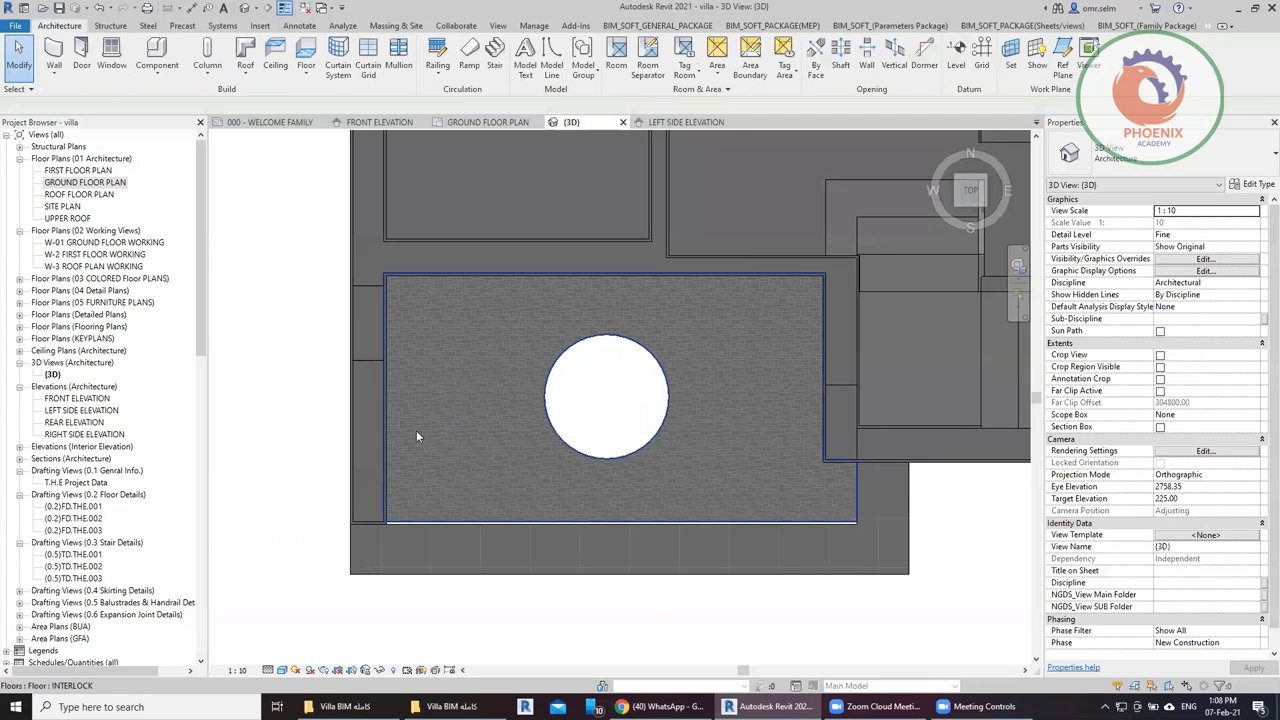
pyautogui.click(516, 331)
pyautogui.rightClick(516, 331)
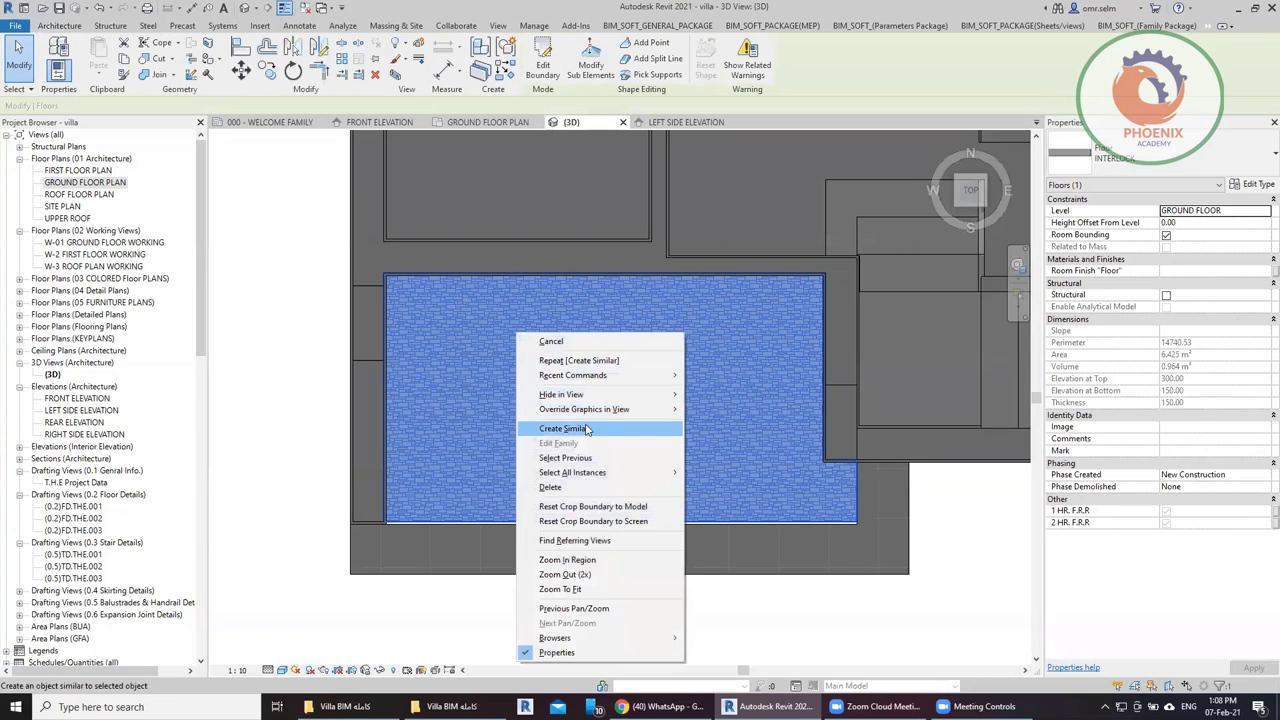
pyautogui.click(588, 429)
pyautogui.click(704, 389)
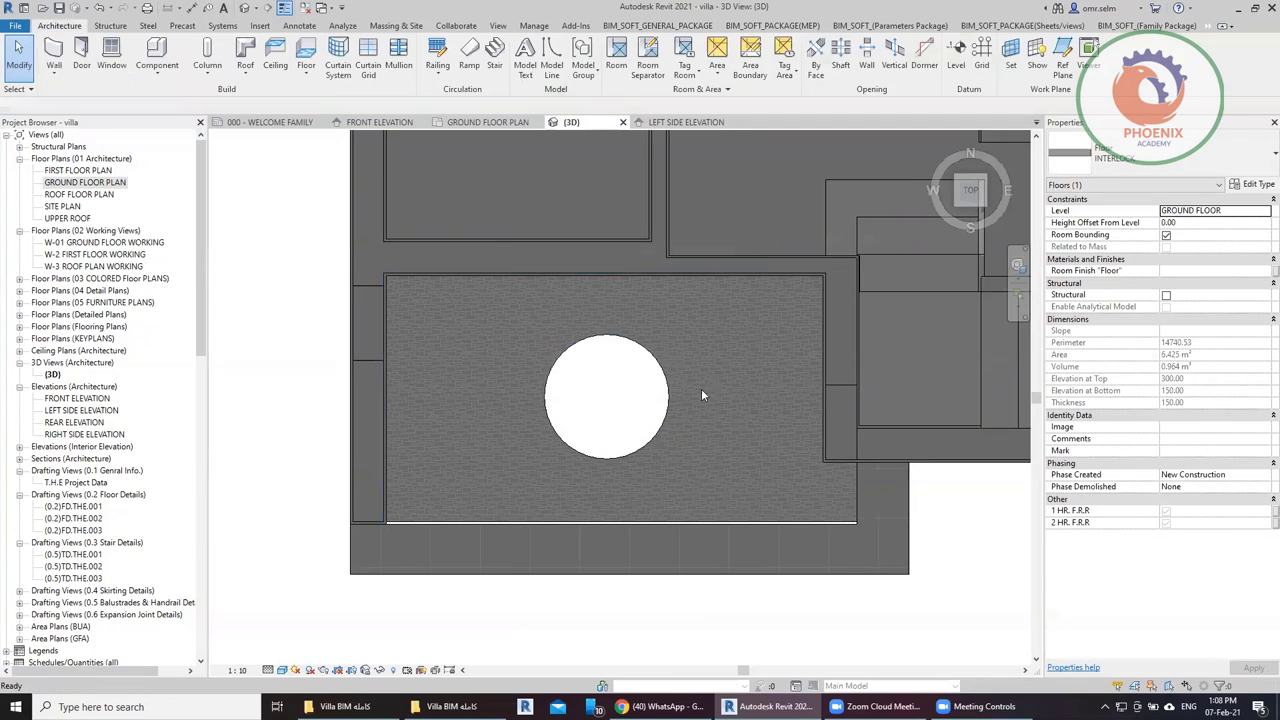
# On the ground floor plan, create a similar interlock floor with a circle matching the existing opening.
pyautogui.doubleClick(100, 182)
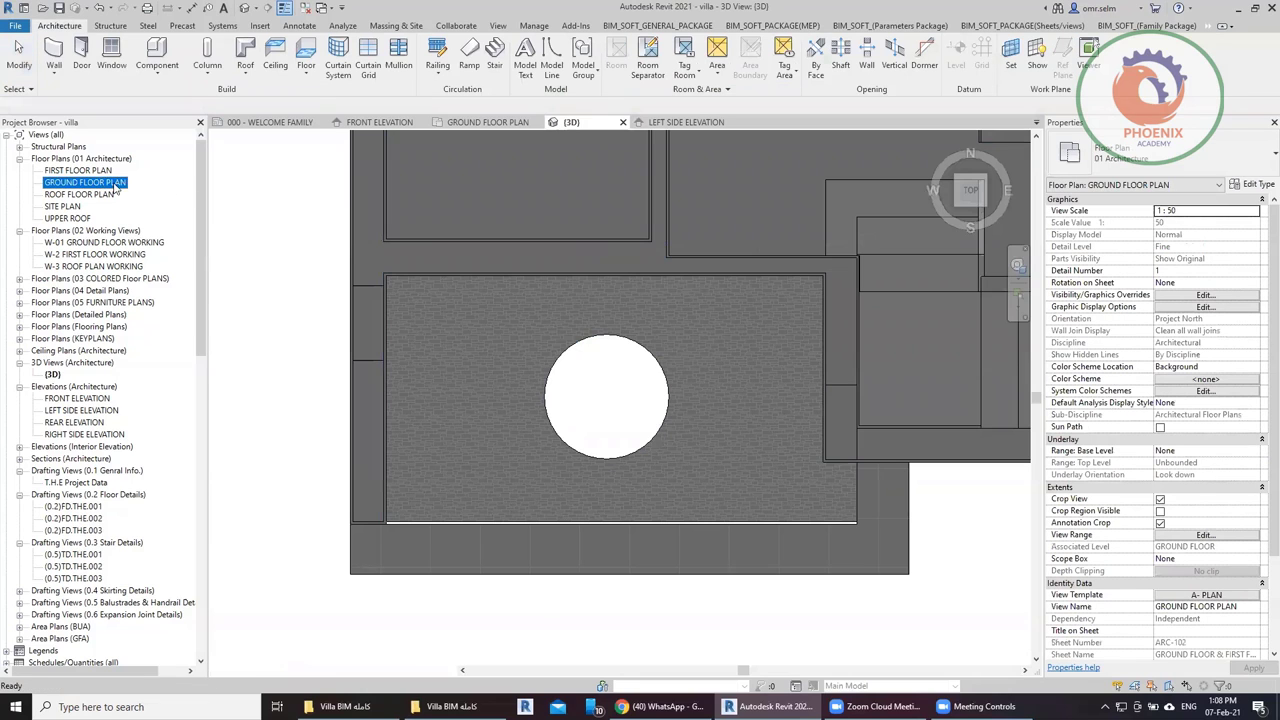
pyautogui.moveTo(644, 470); pyautogui.dragTo(885, 618, button='middle')
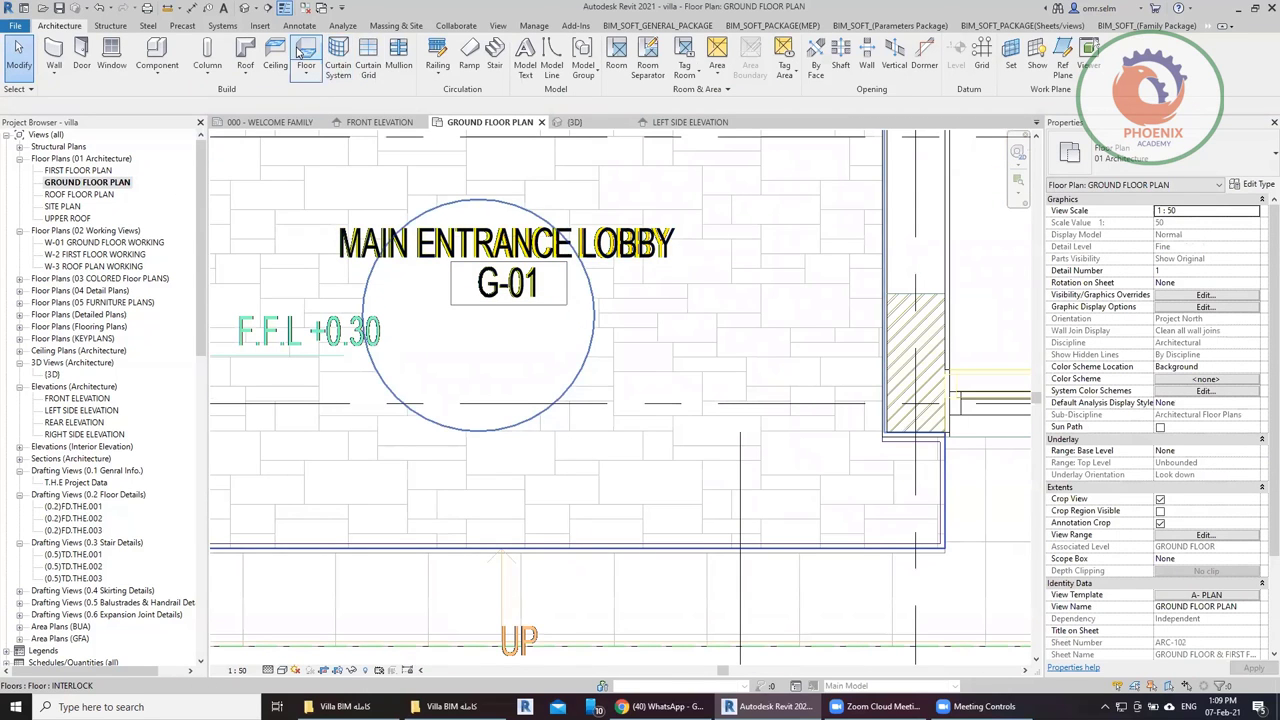
pyautogui.click(576, 392)
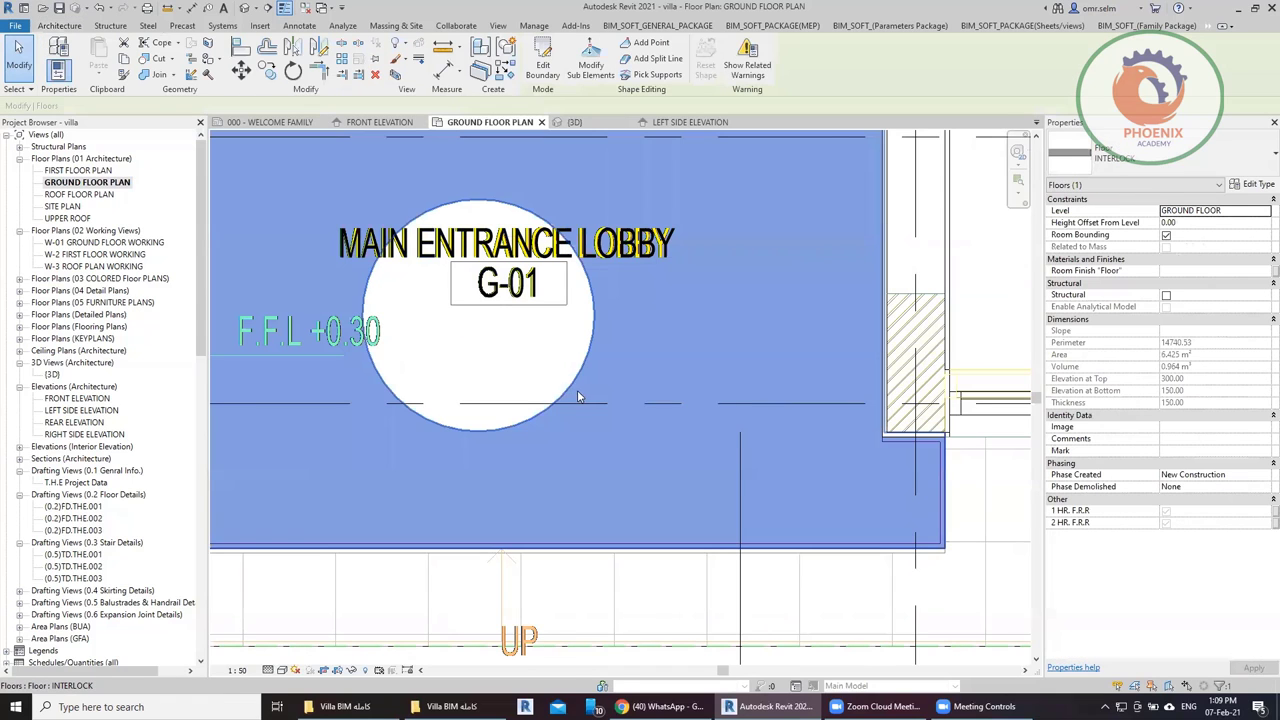
pyautogui.rightClick(576, 392)
pyautogui.click(660, 488)
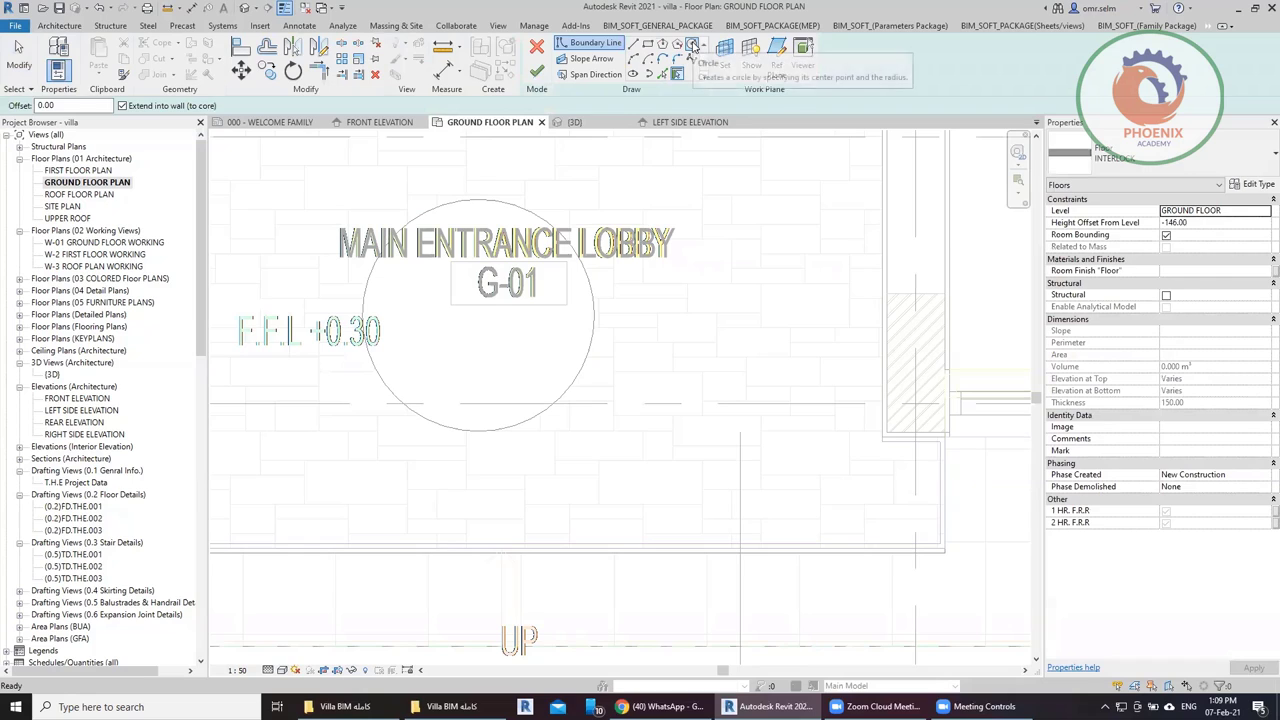
pyautogui.click(691, 44)
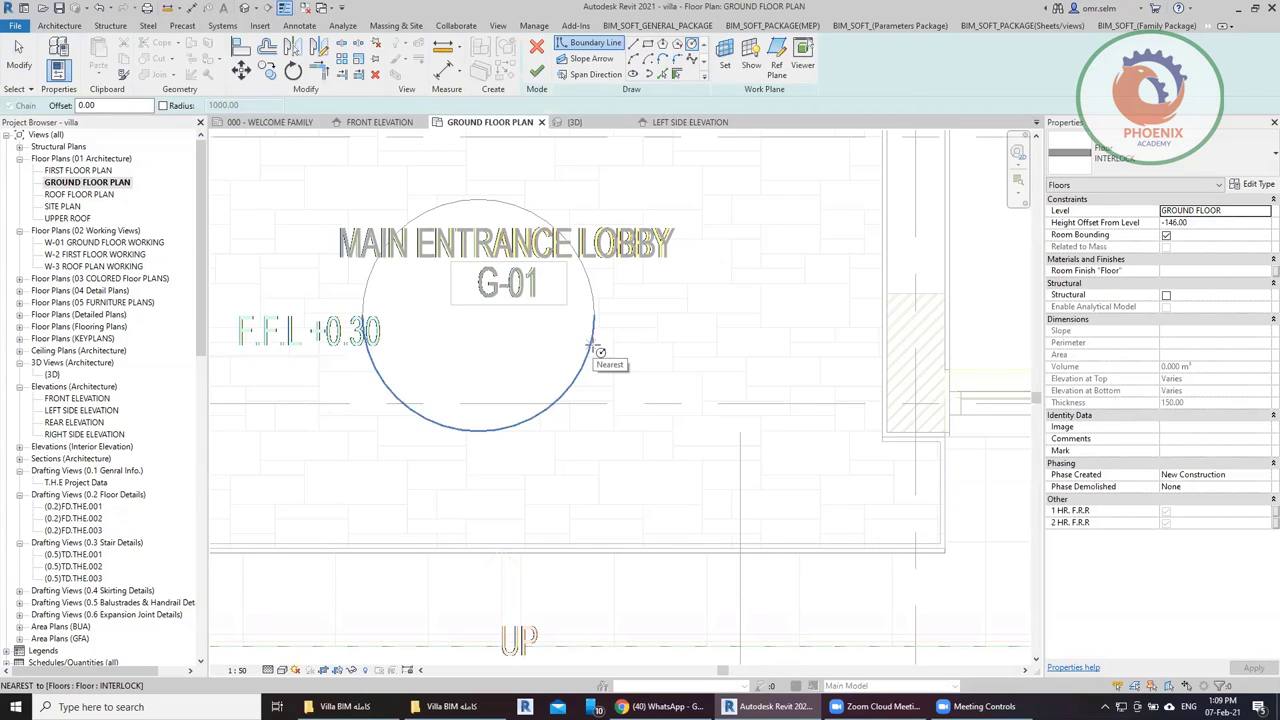
pyautogui.click(595, 349)
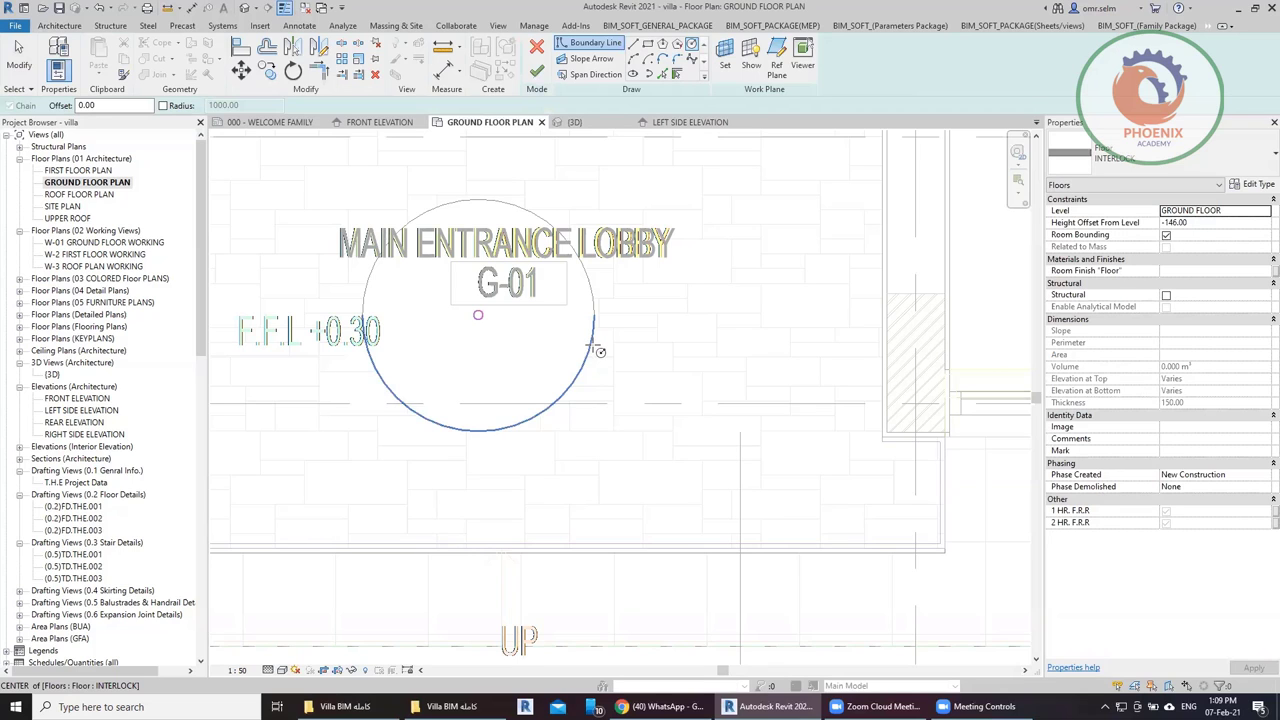
pyautogui.click(596, 345)
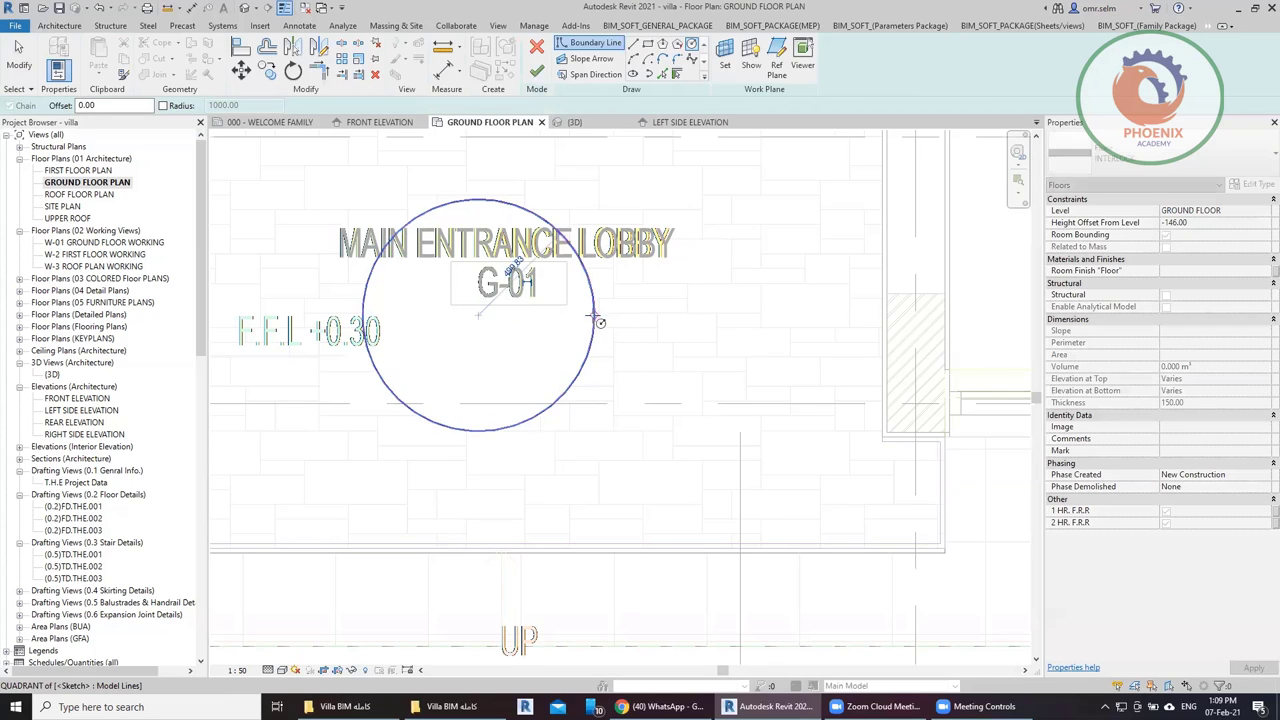
pyautogui.click(537, 71)
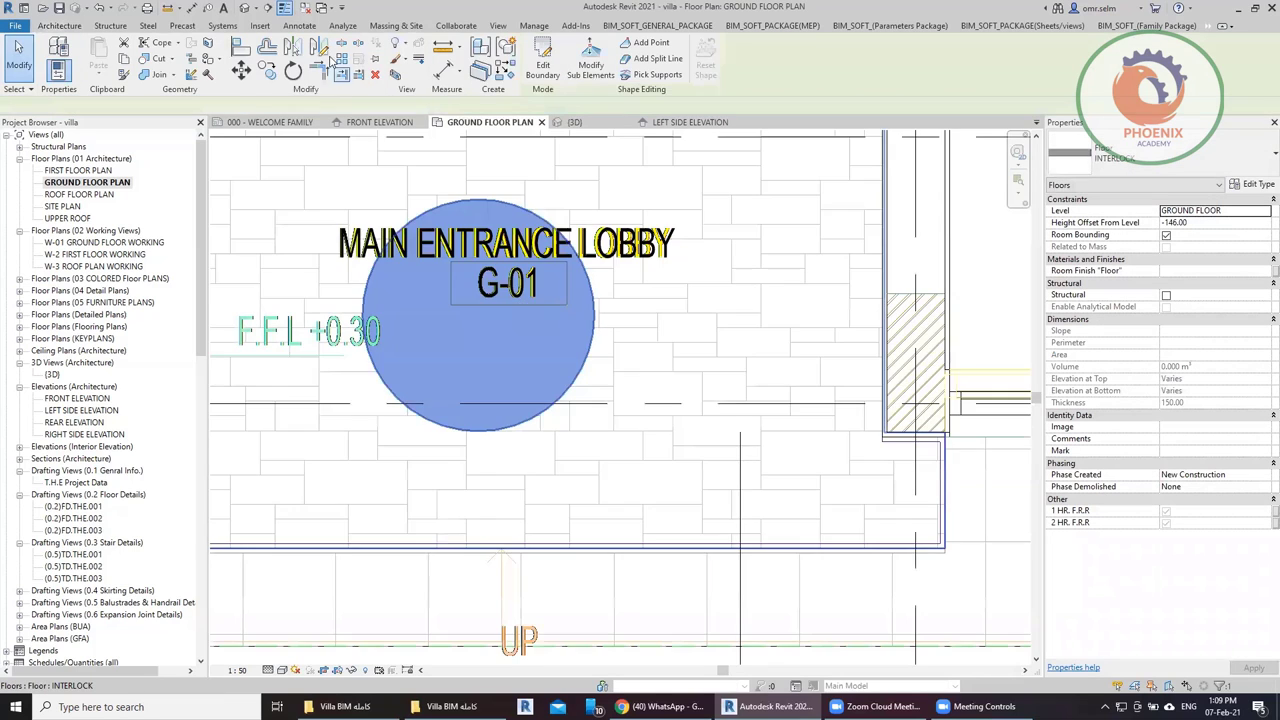
# In the 3D view, change the circular floor to the ROOFING 200mm type.
pyautogui.click(245, 9)
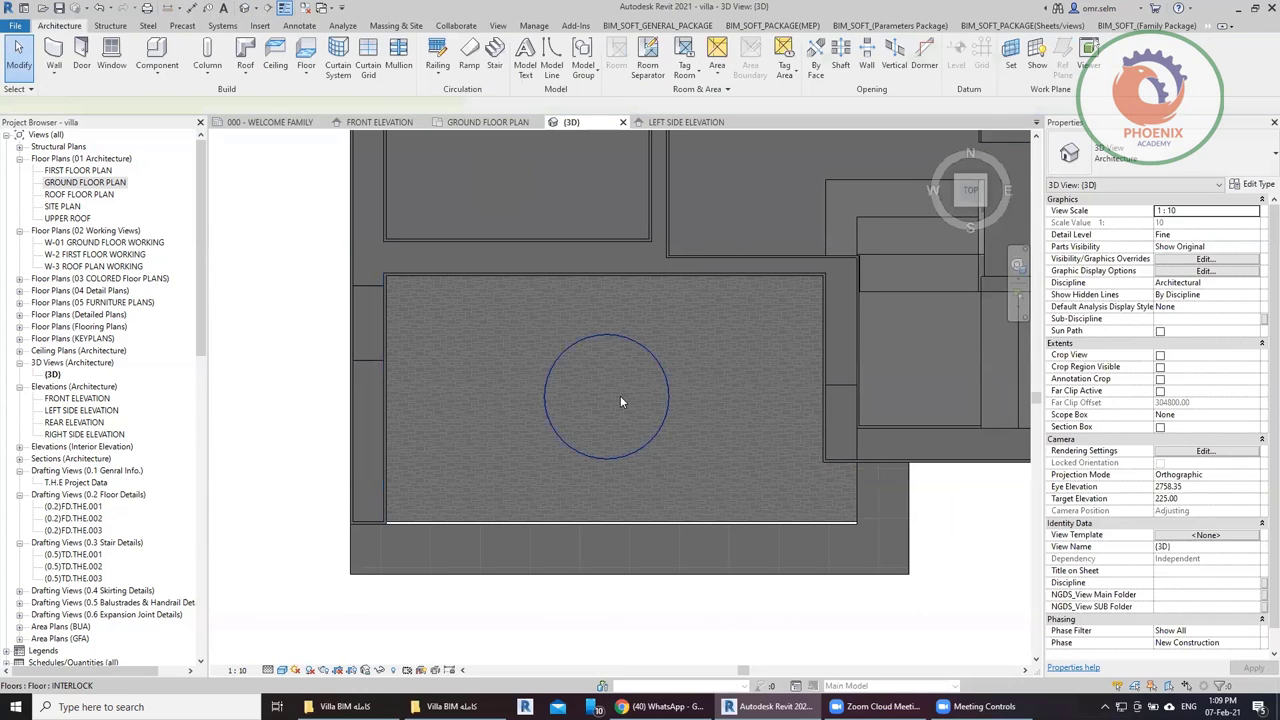
pyautogui.click(1160, 155)
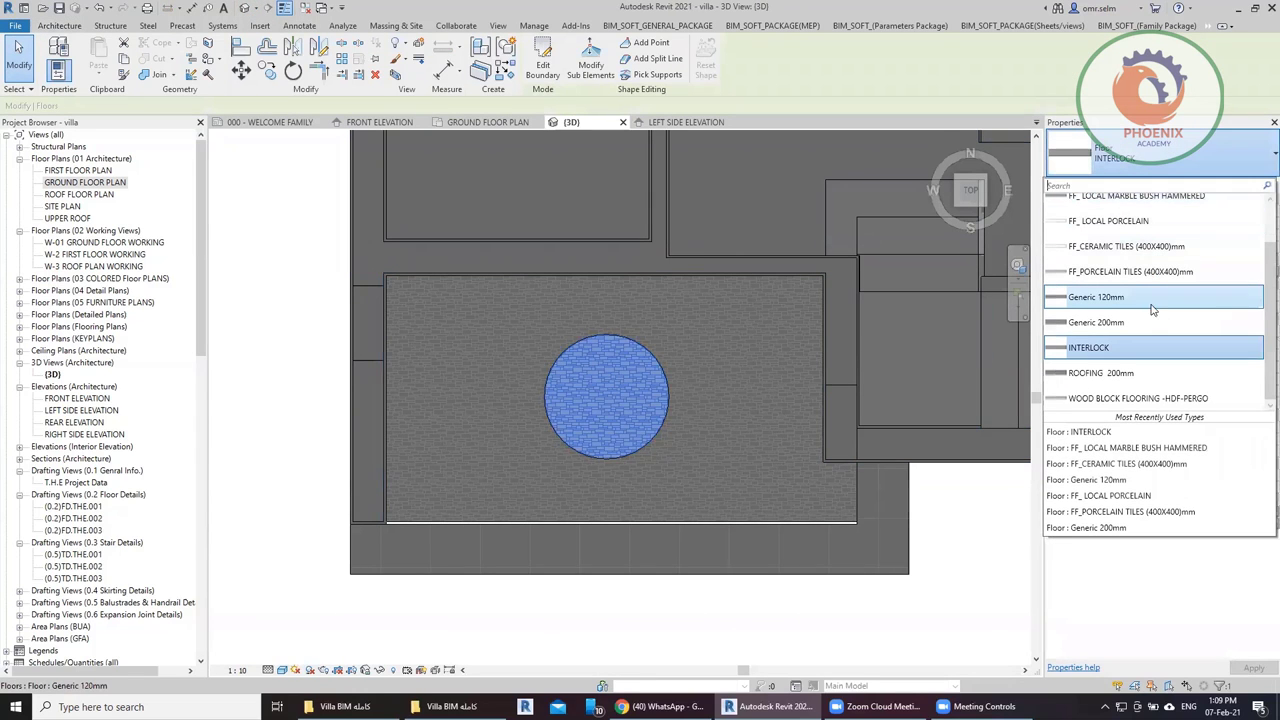
pyautogui.click(1150, 375)
pyautogui.click(257, 337)
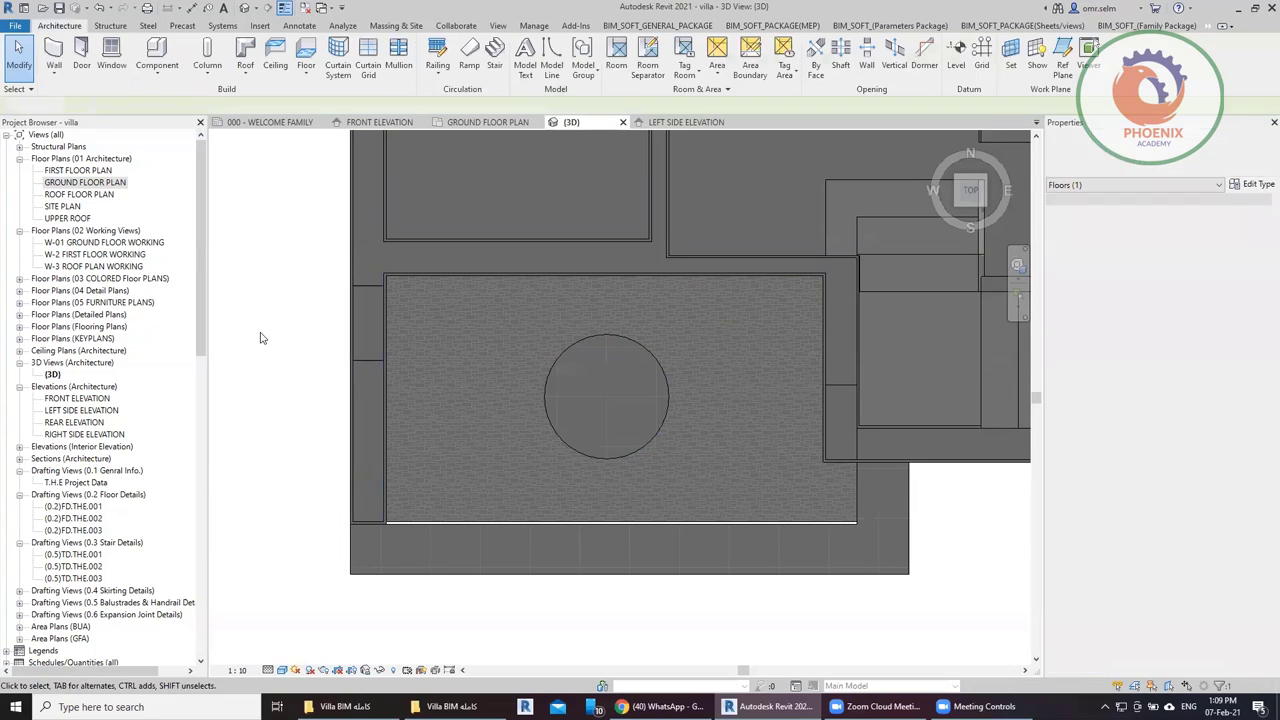
# Toggle the visual style to plain shading and back to realistic, then reselect the circular floor.
pyautogui.scroll(2, 662, 411)
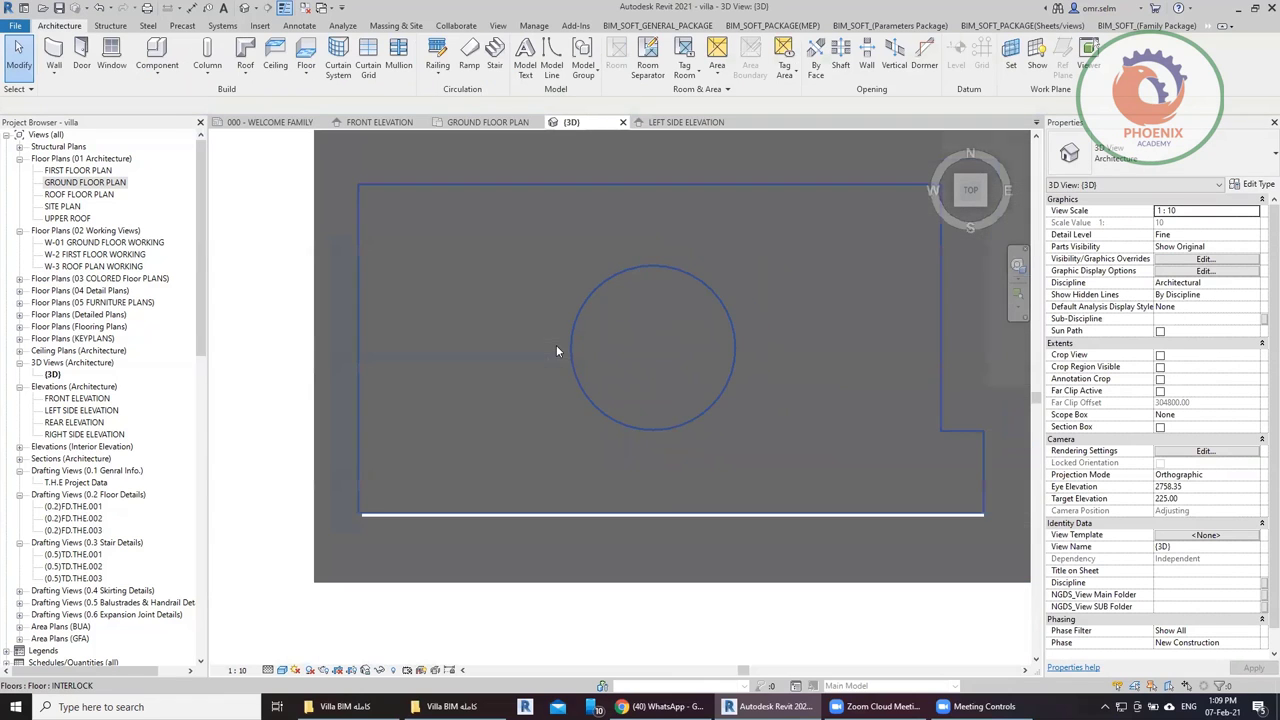
pyautogui.click(282, 670)
pyautogui.click(310, 643)
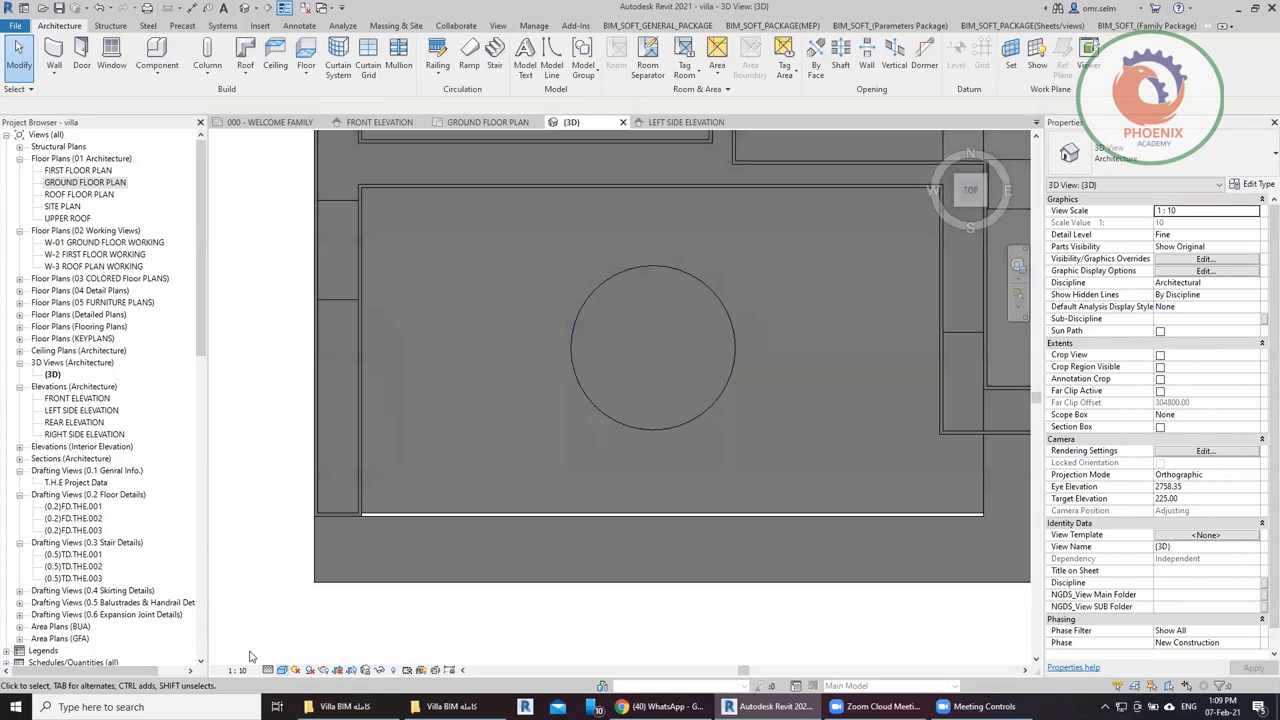
pyautogui.click(282, 670)
pyautogui.click(300, 632)
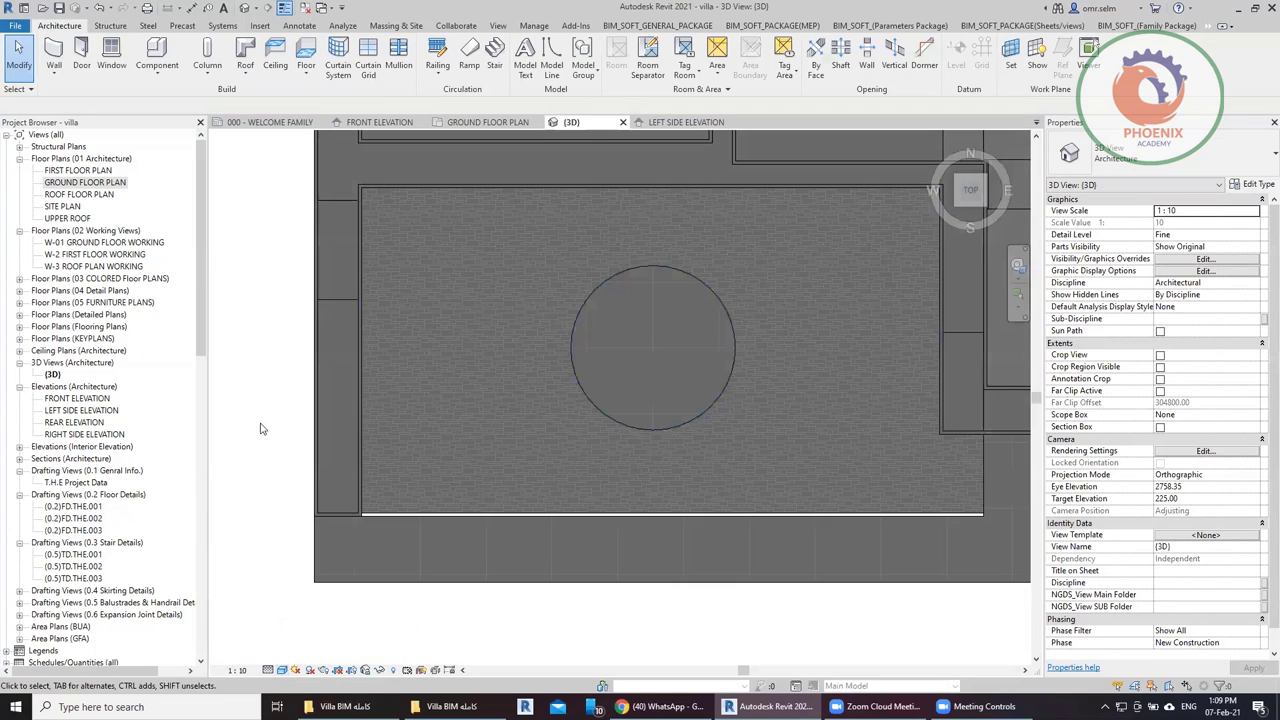
pyautogui.click(690, 338)
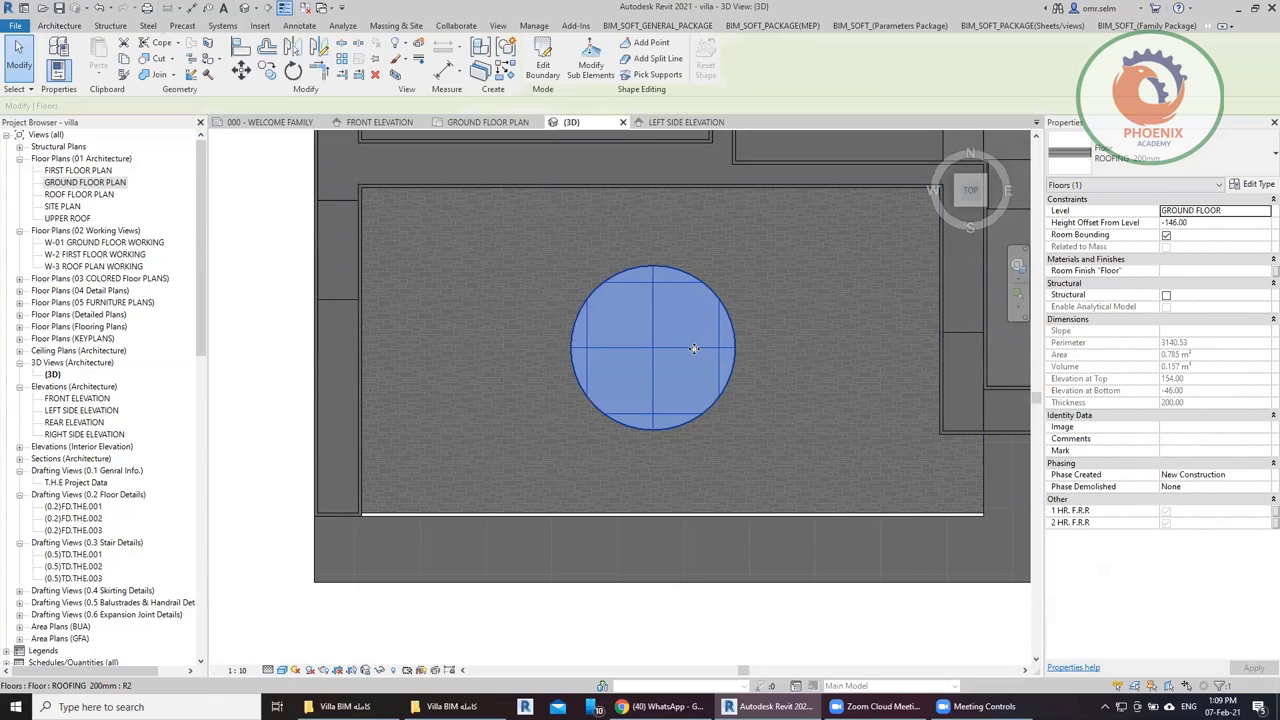
# Reopen the interlock floor's boundary sketch, back out with undo, and go to the Modify tools.
pyautogui.press('Escape')
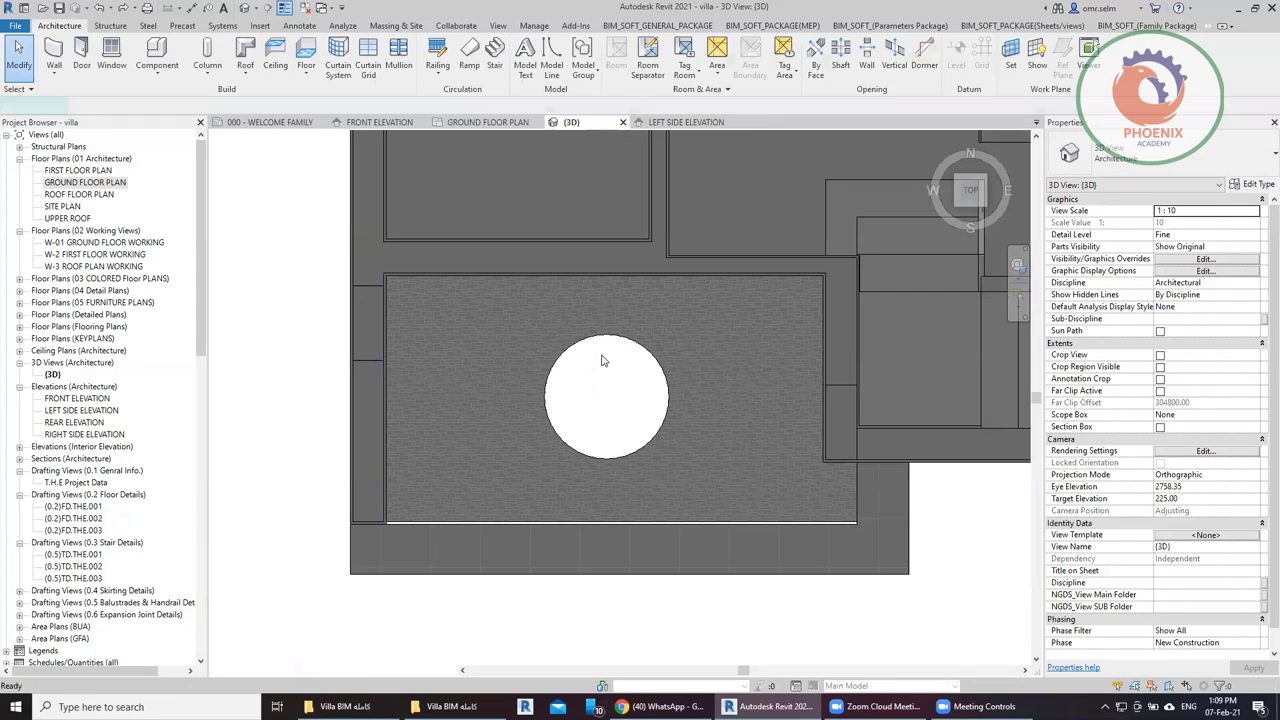
pyautogui.doubleClick(600, 360)
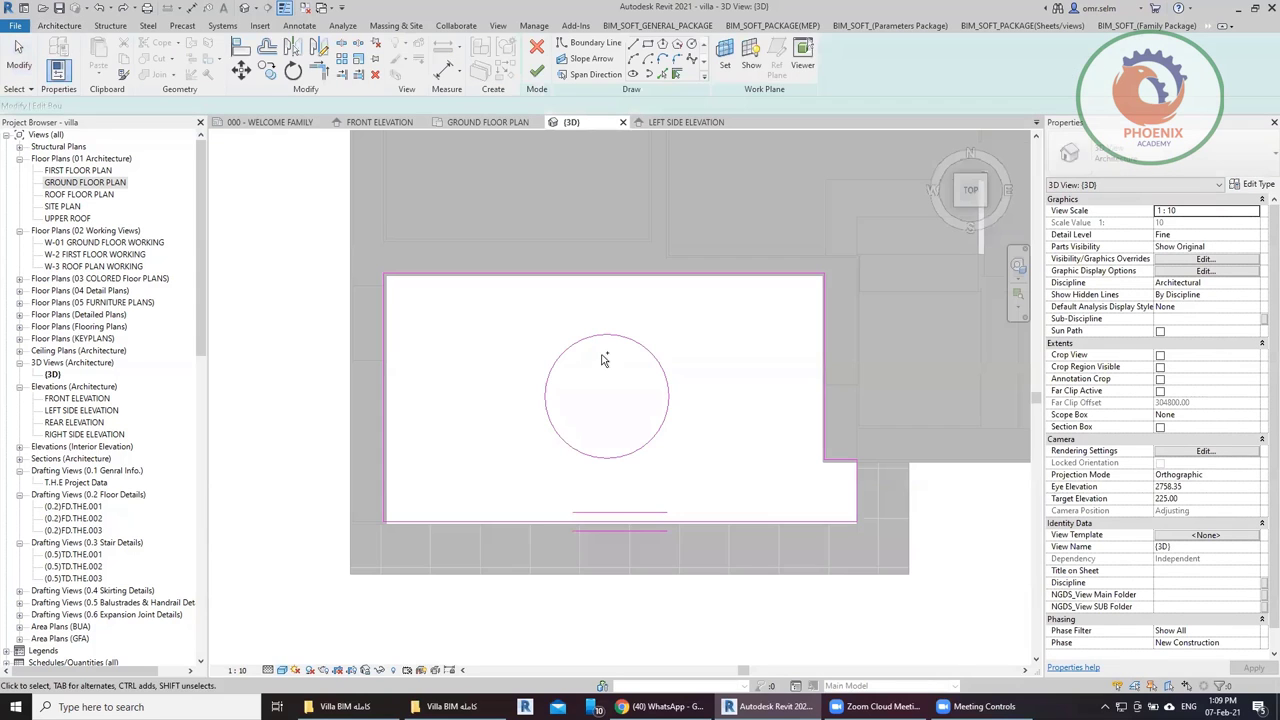
pyautogui.hotkey('ctrl', 'z')
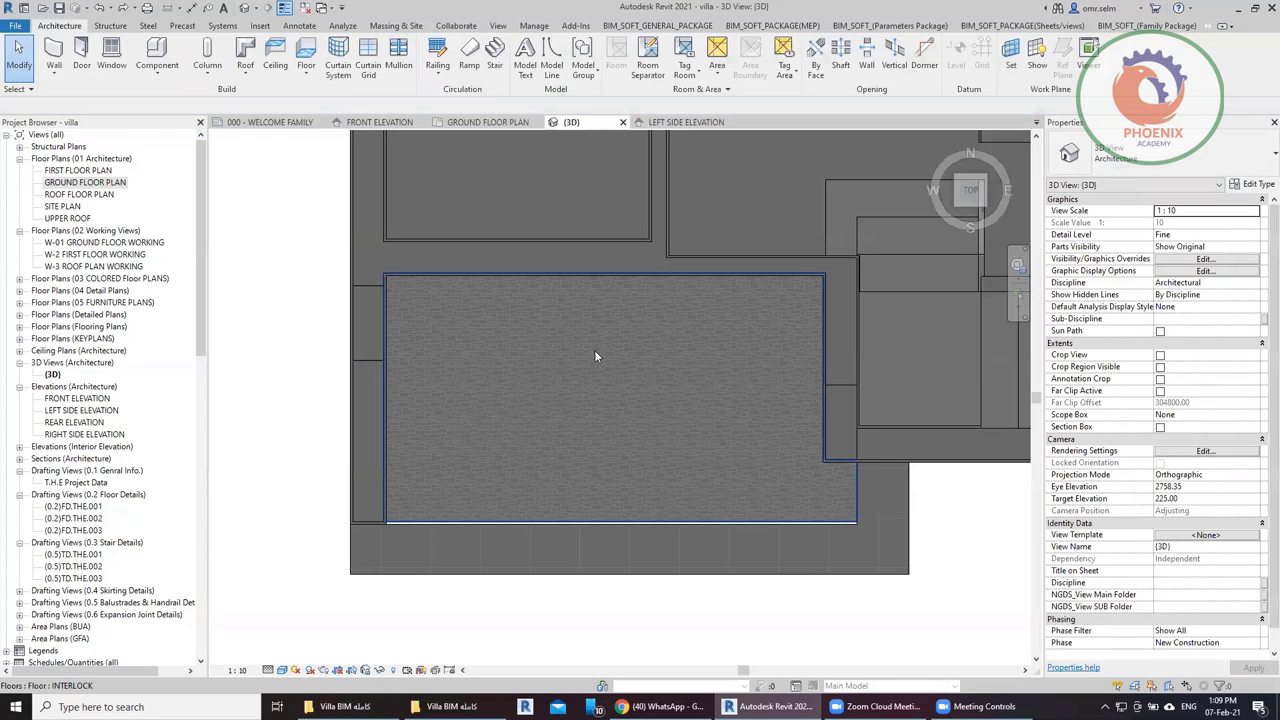
pyautogui.click(1210, 25)
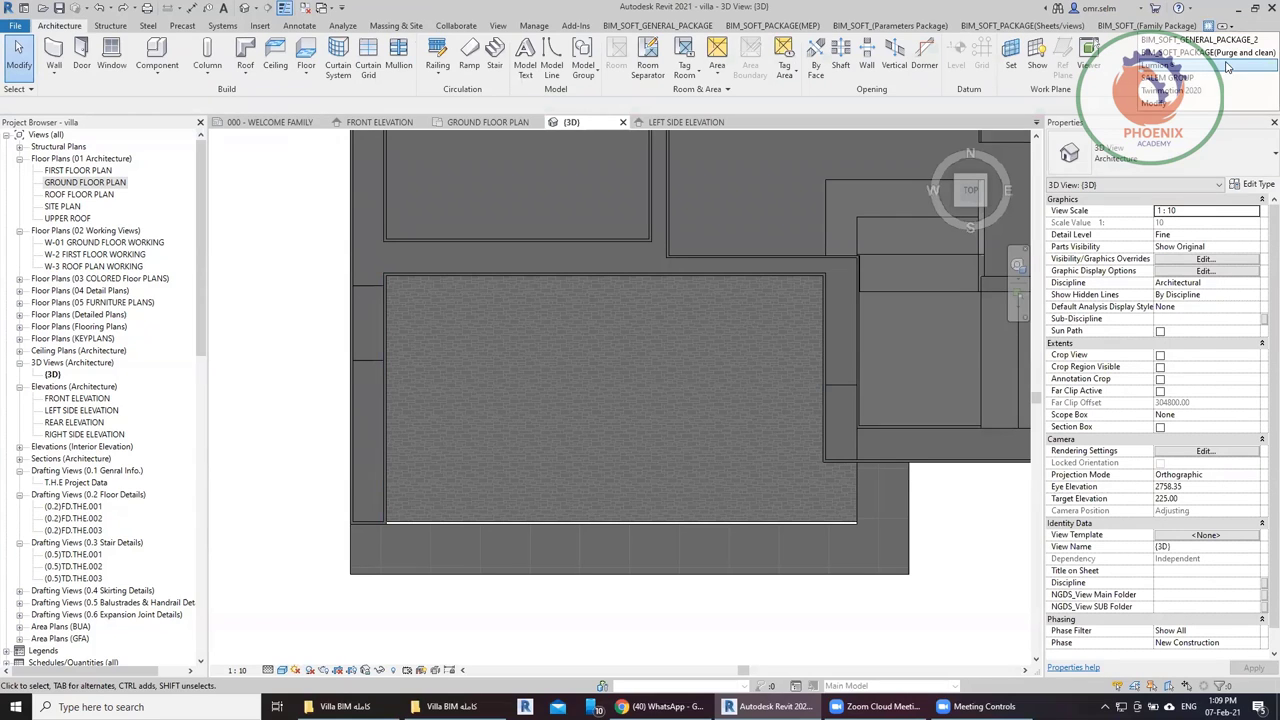
pyautogui.click(1155, 102)
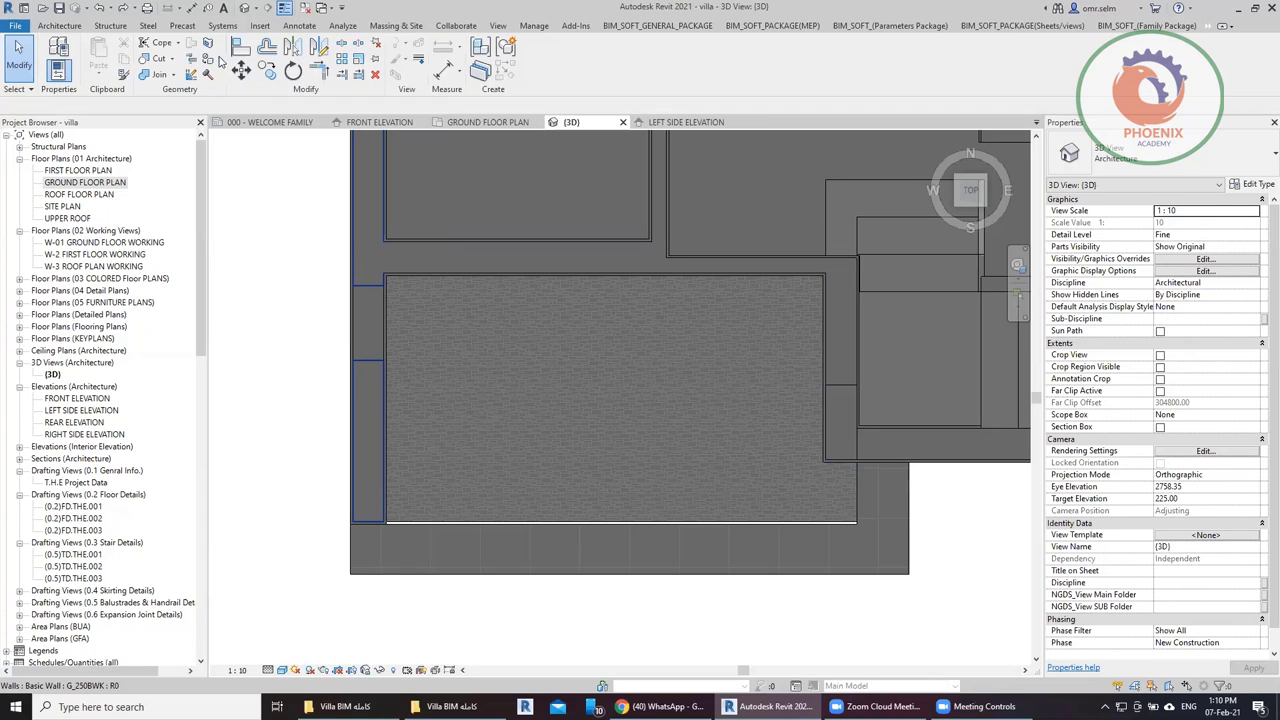
# Split a hexagonal region off the interlock entrance floor face using an inscribed polygon.
pyautogui.click(207, 43)
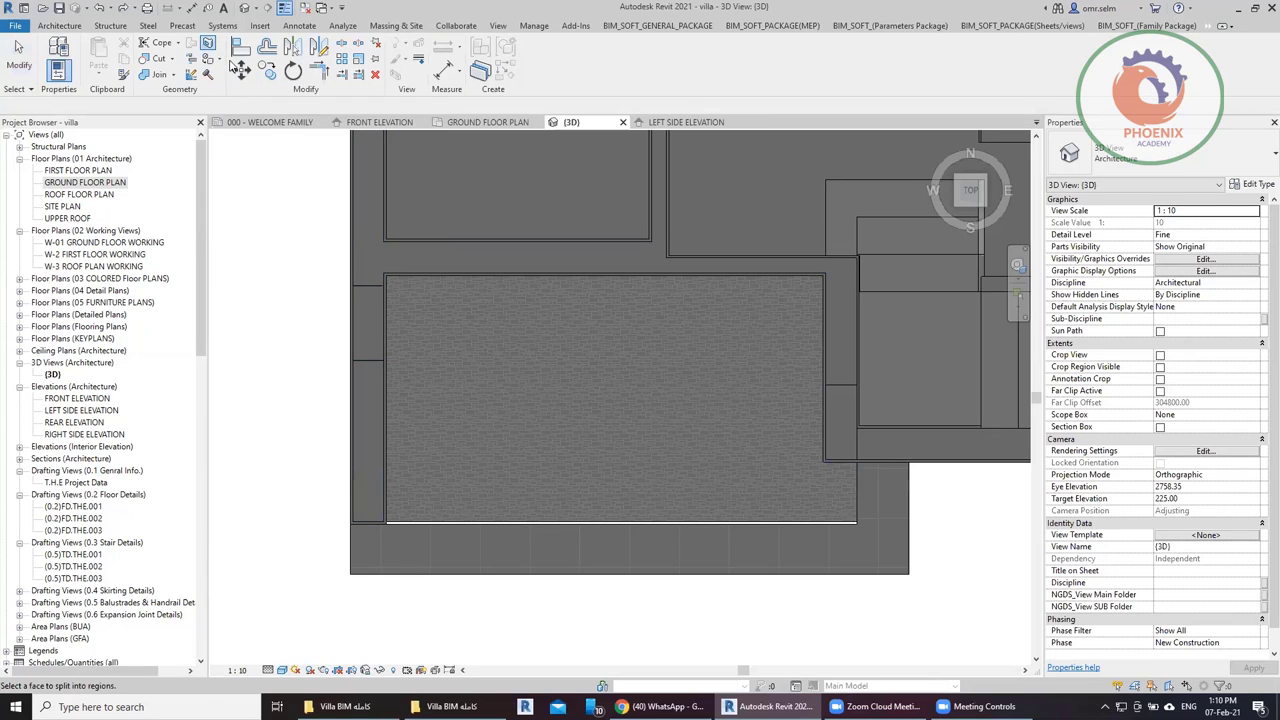
pyautogui.click(490, 341)
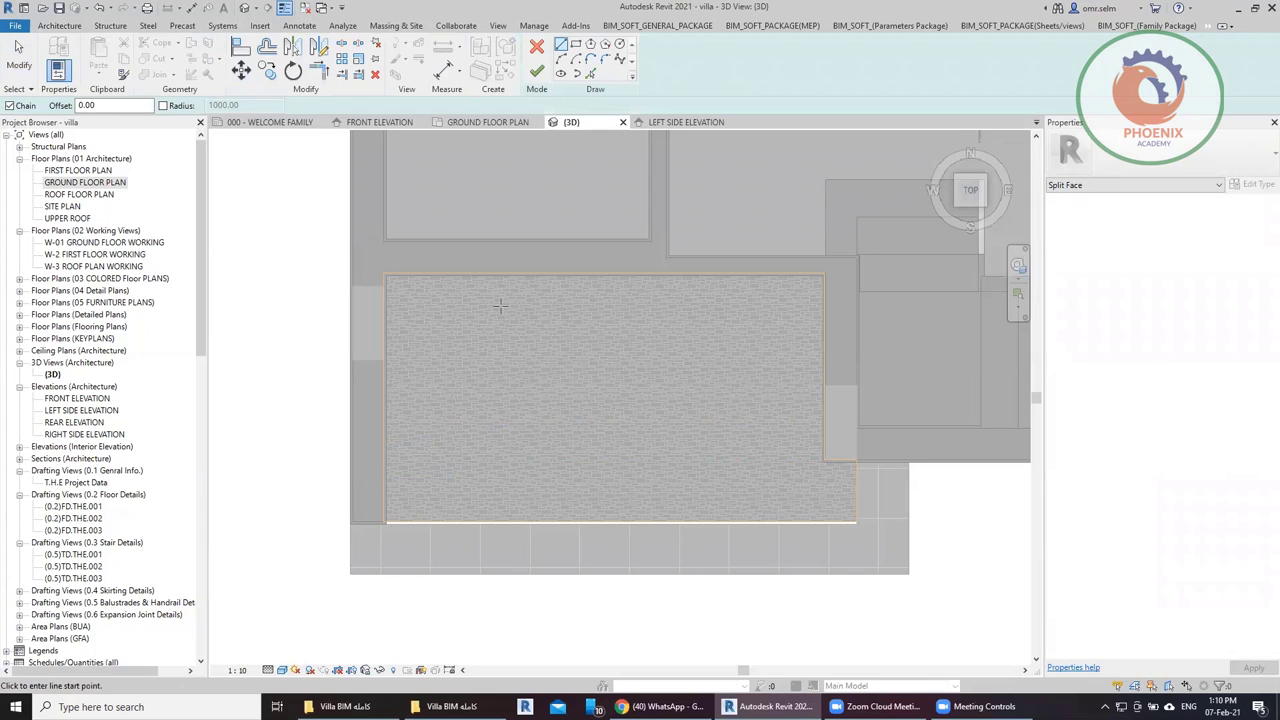
pyautogui.click(590, 44)
pyautogui.click(508, 360)
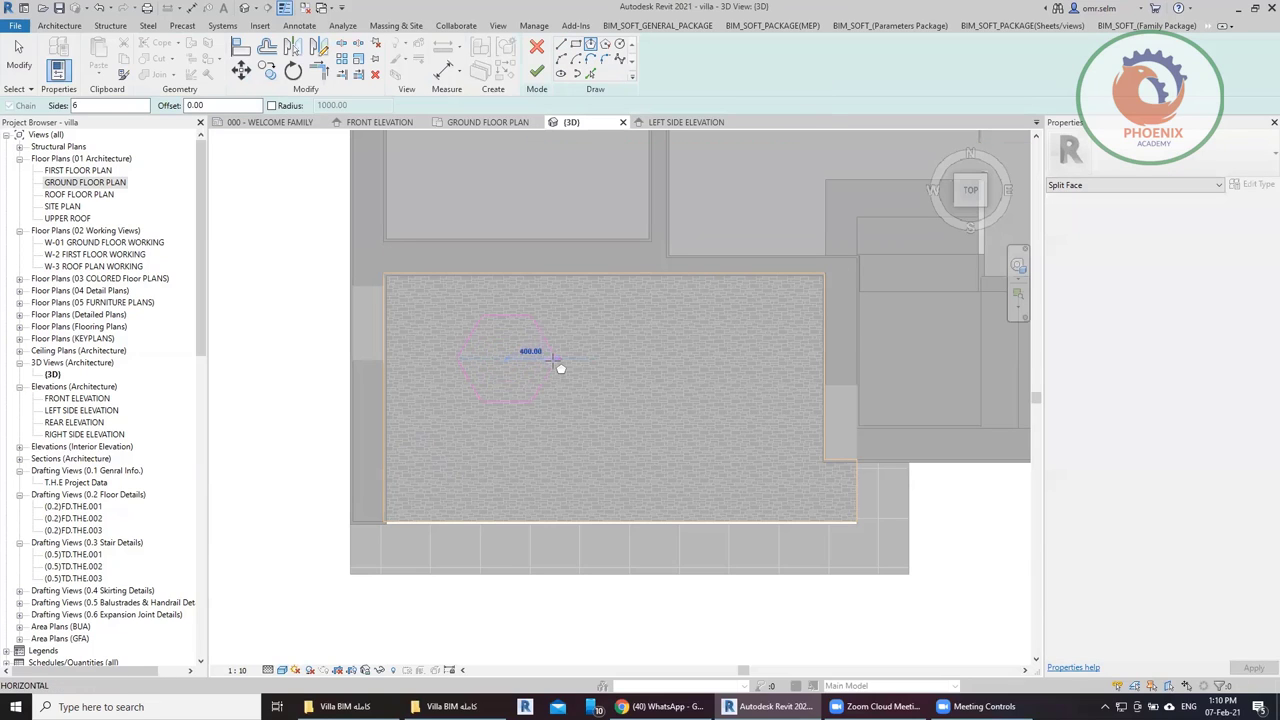
pyautogui.click(557, 358)
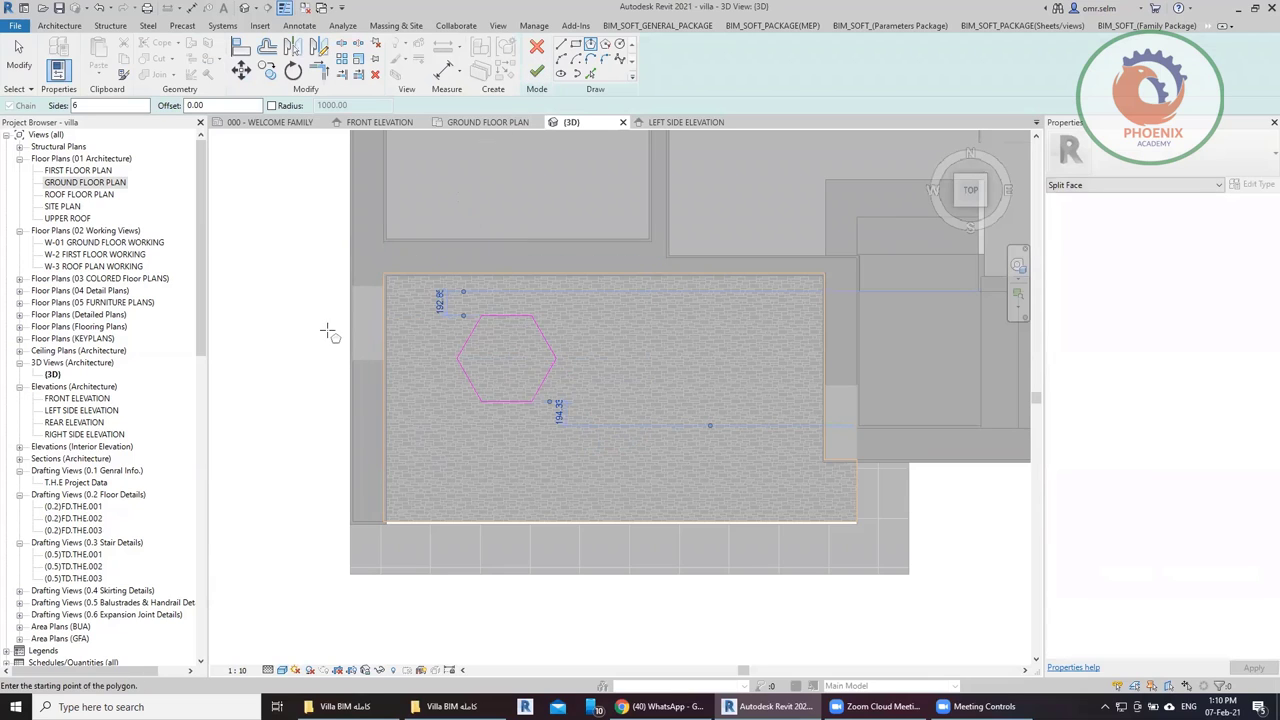
pyautogui.press('Escape')
pyautogui.click(536, 73)
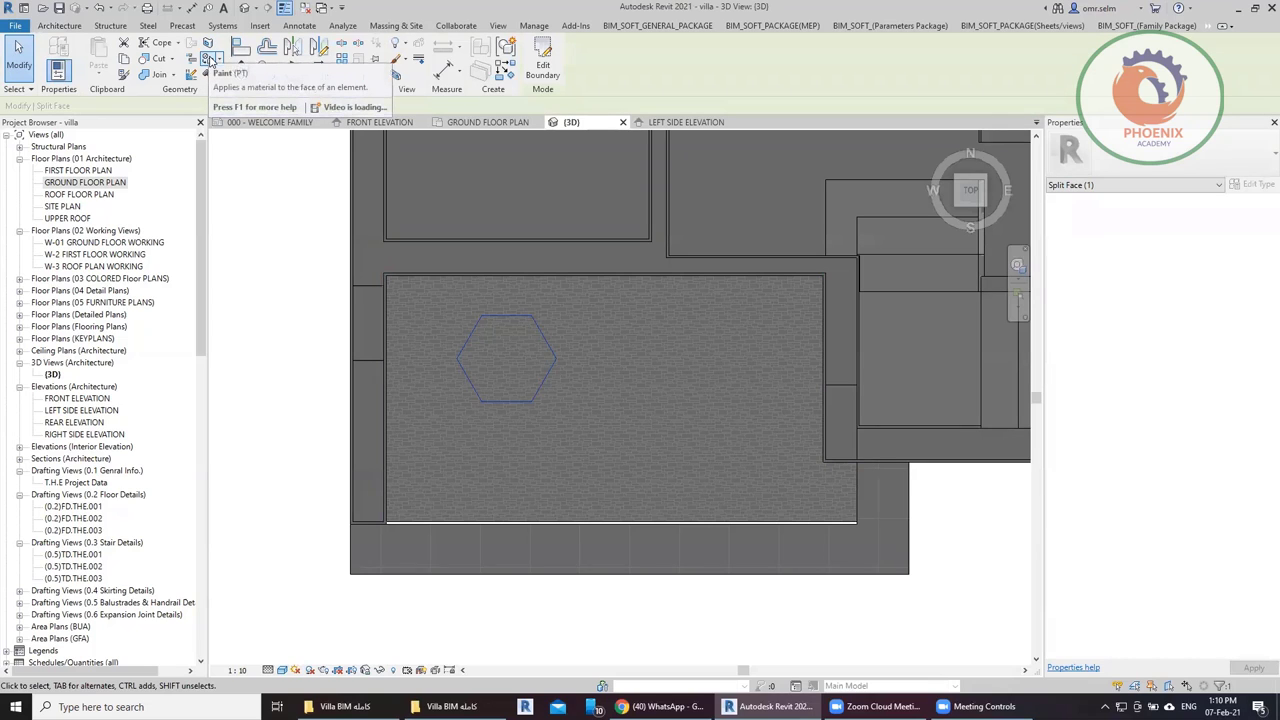
pyautogui.moveTo(209, 59)
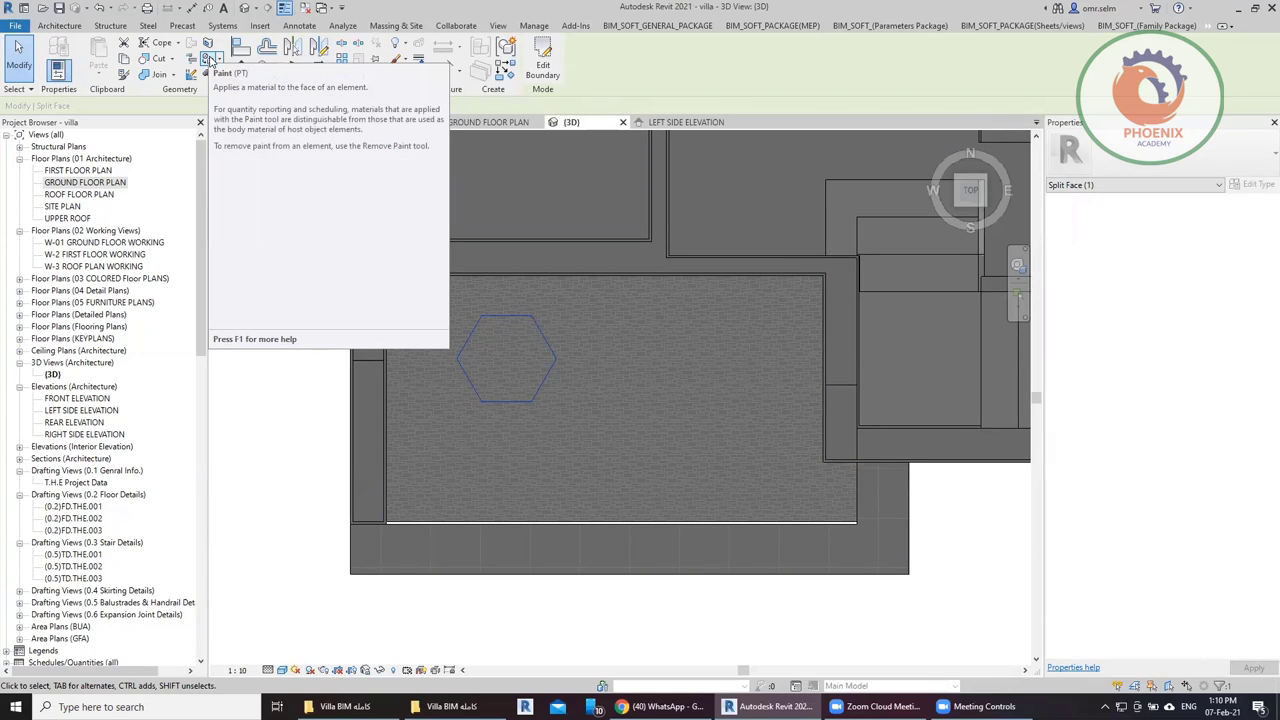
# Paint the hexagon region with the 06 48 16 interior material.
pyautogui.click(209, 60)
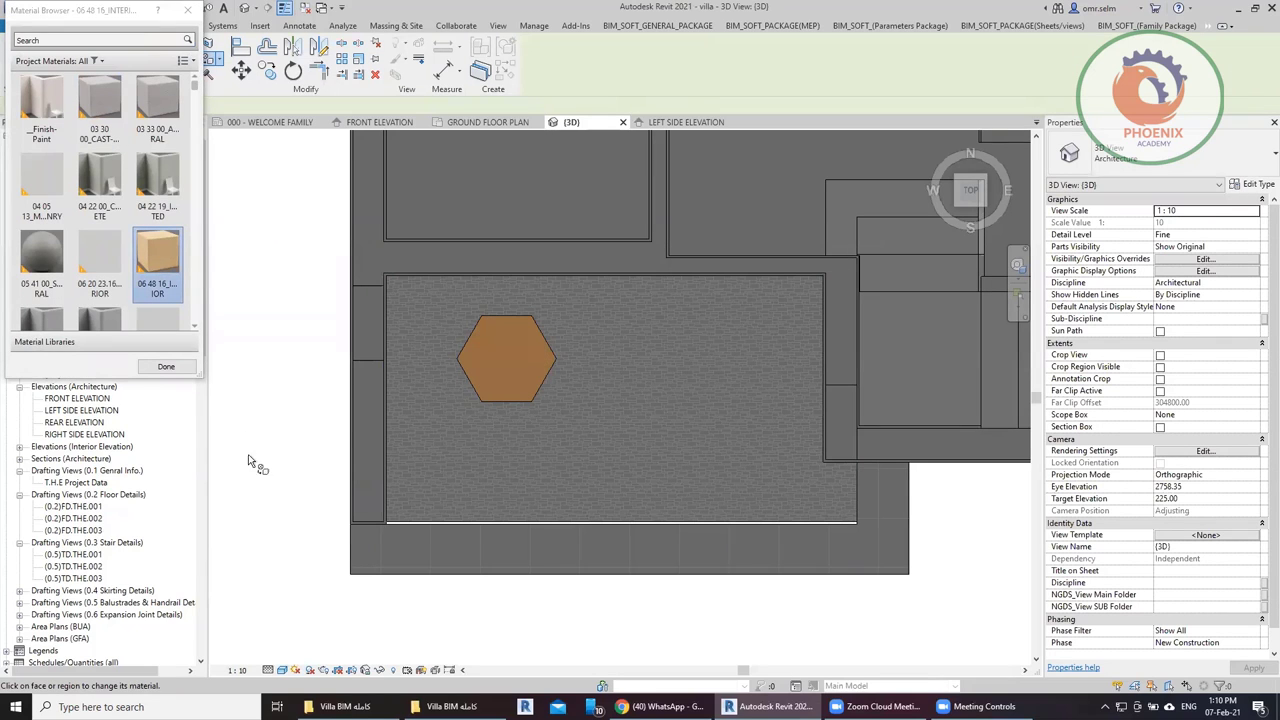
pyautogui.click(187, 10)
pyautogui.press('Escape')
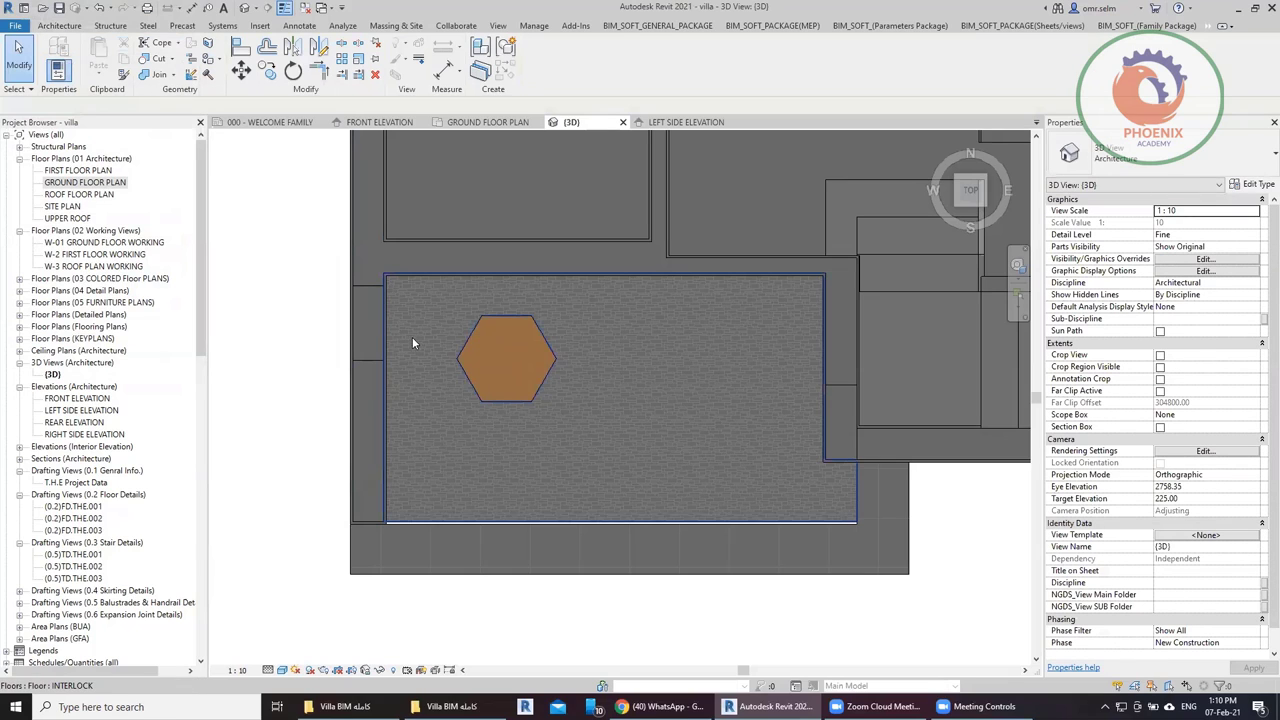
pyautogui.click(207, 45)
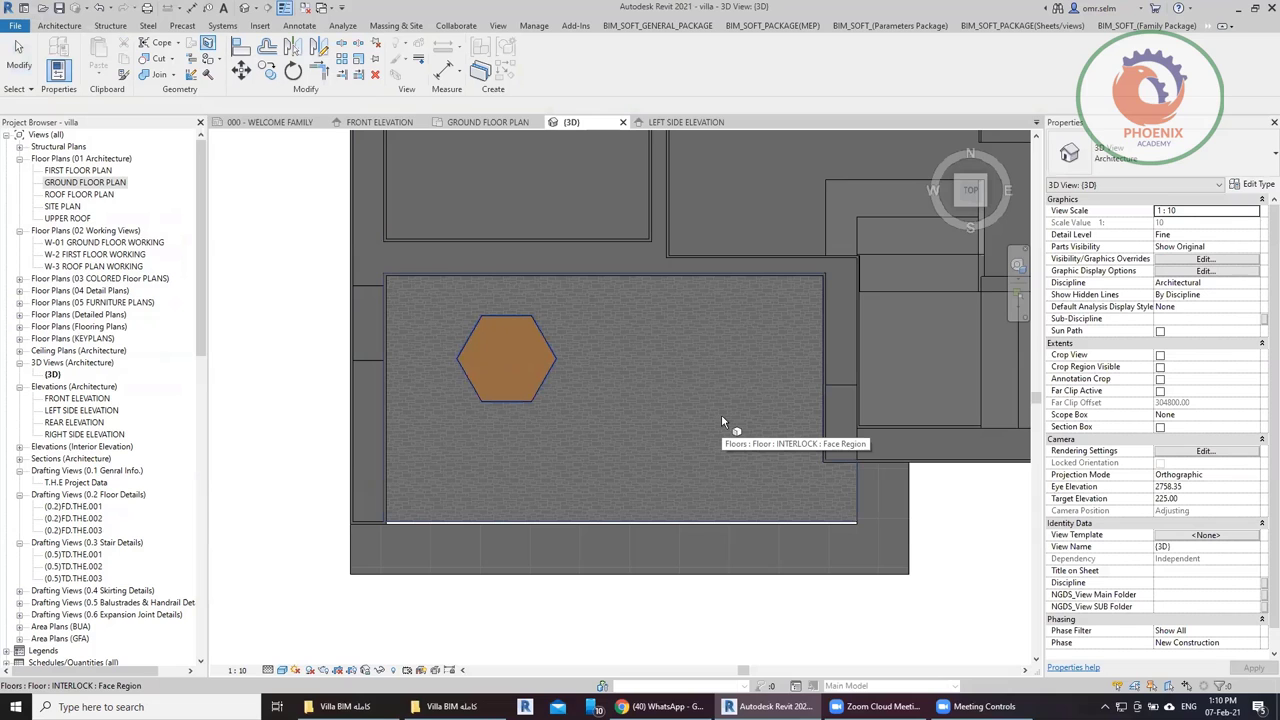
# Split an elliptical region out of the interlock floor face.
pyautogui.click(478, 476)
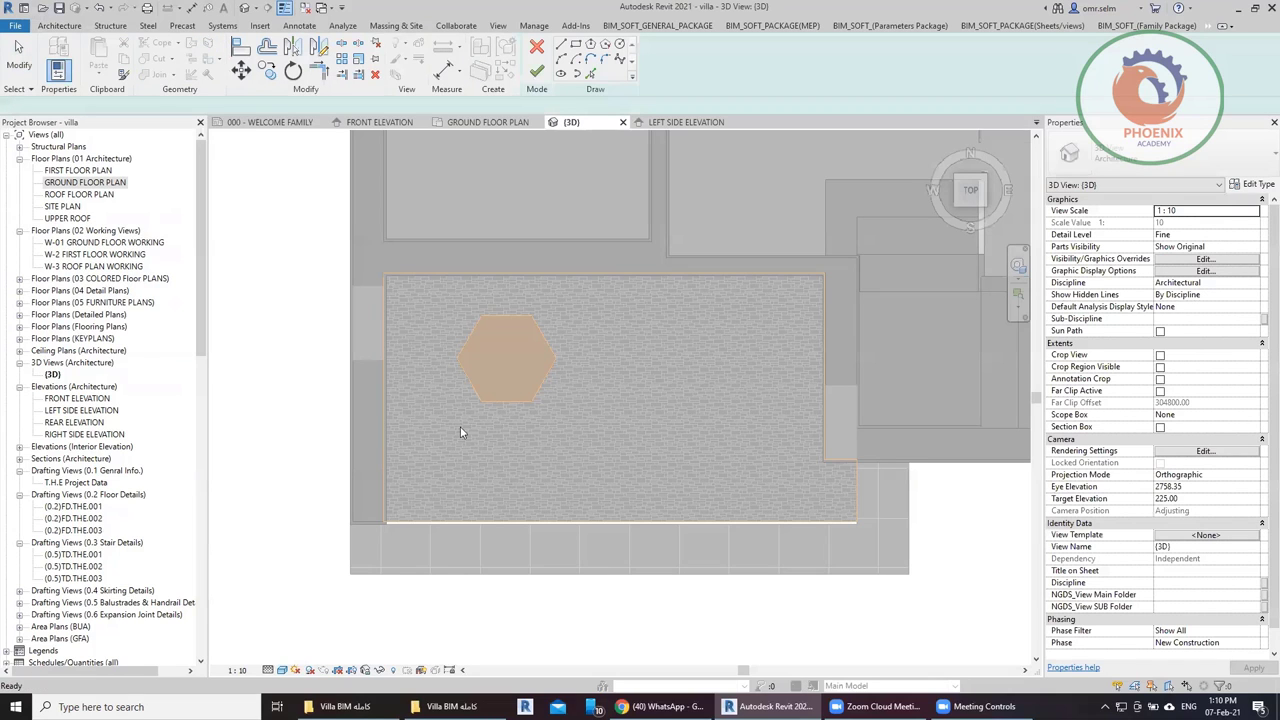
pyautogui.click(563, 78)
pyautogui.click(666, 412)
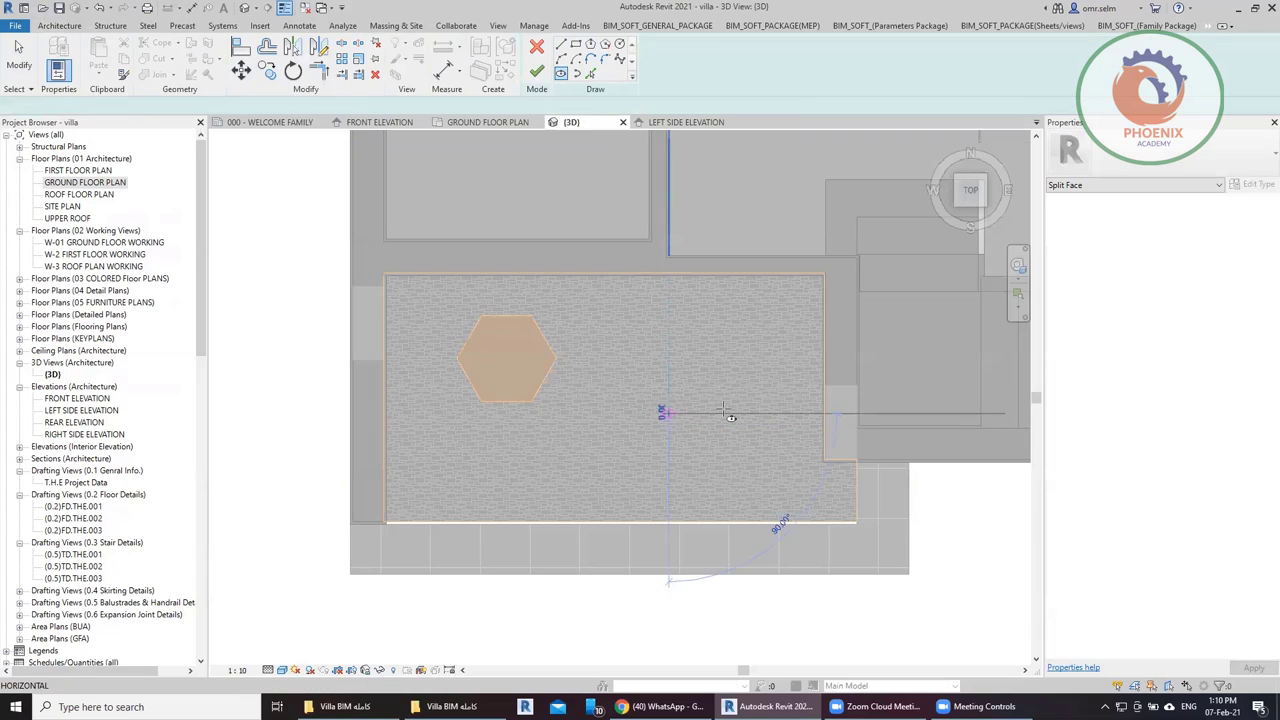
pyautogui.click(728, 414)
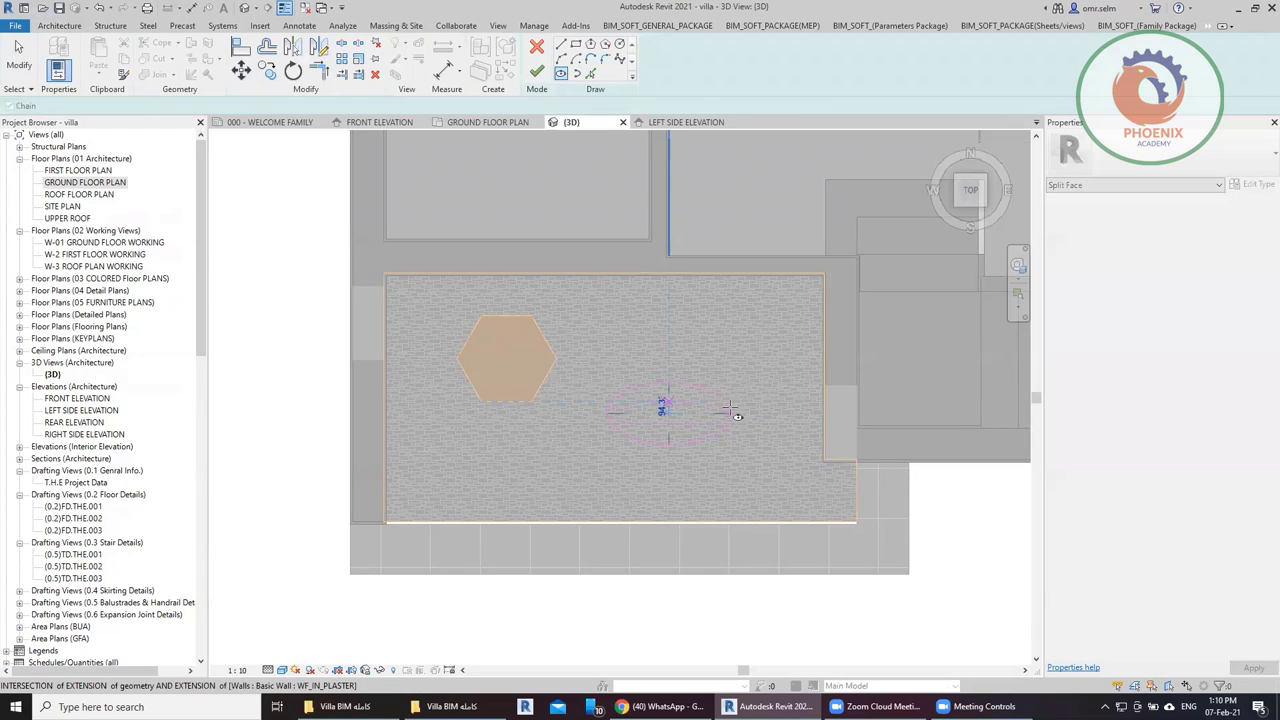
pyautogui.click(664, 380)
pyautogui.click(537, 72)
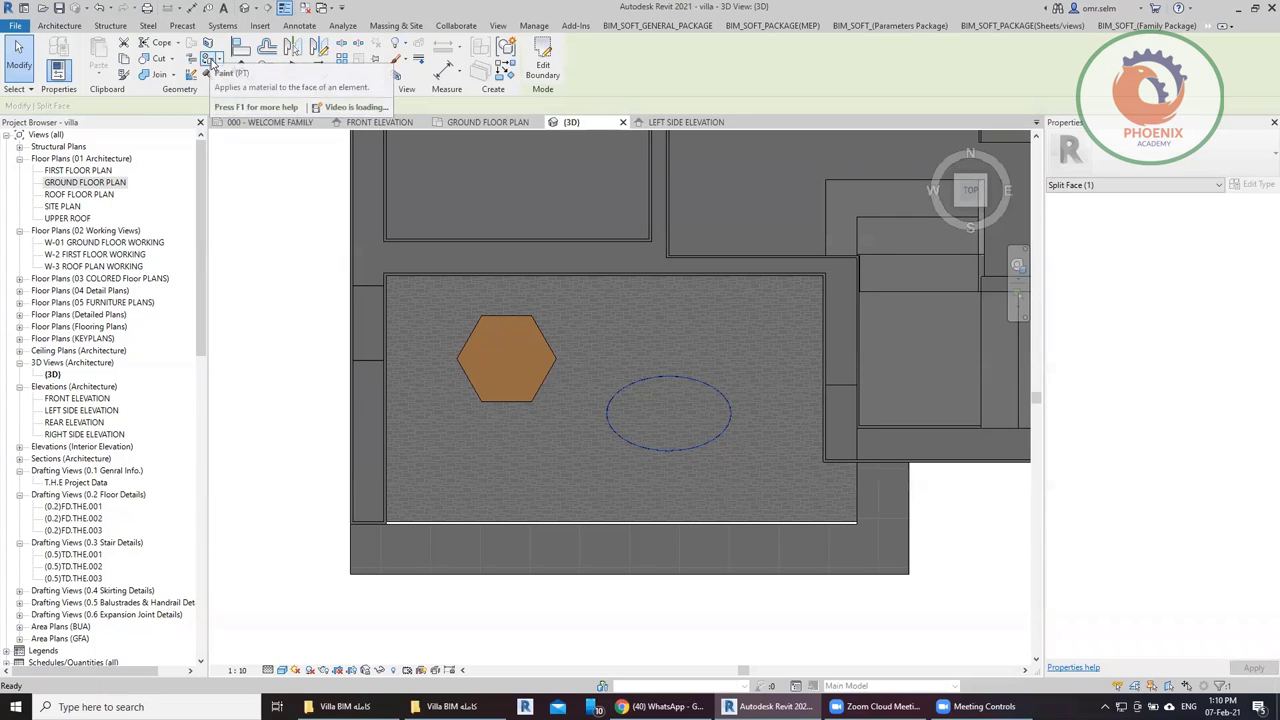
# Paint the ellipse region with the 31_wood 1 material.
pyautogui.click(210, 62)
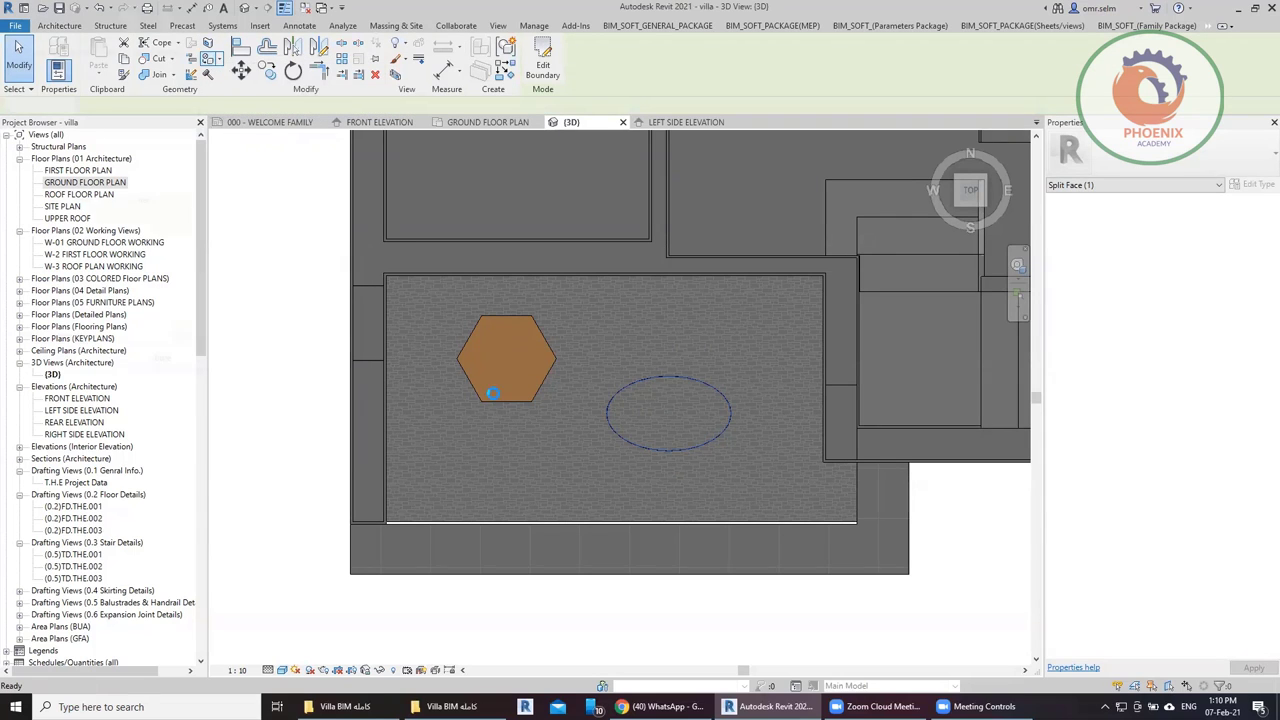
pyautogui.scroll(-3, 172, 240)
pyautogui.scroll(-3, 172, 220)
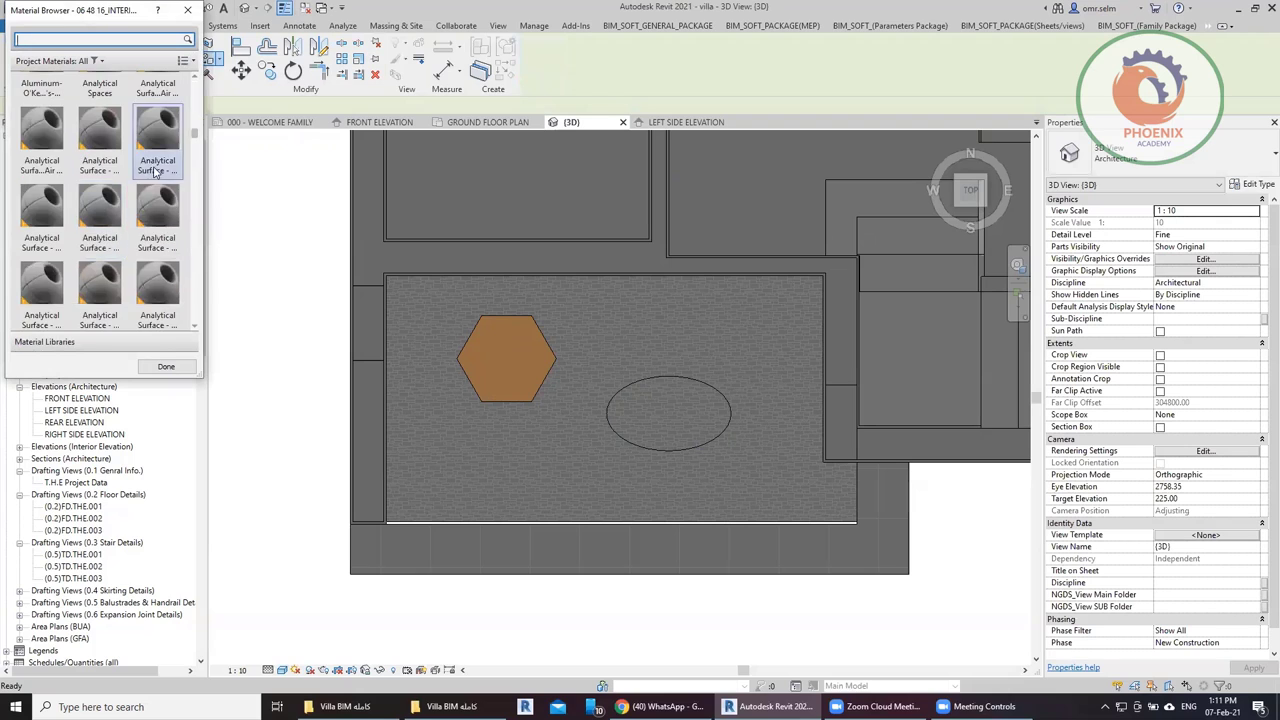
pyautogui.scroll(-2, 174, 205)
pyautogui.click(157, 262)
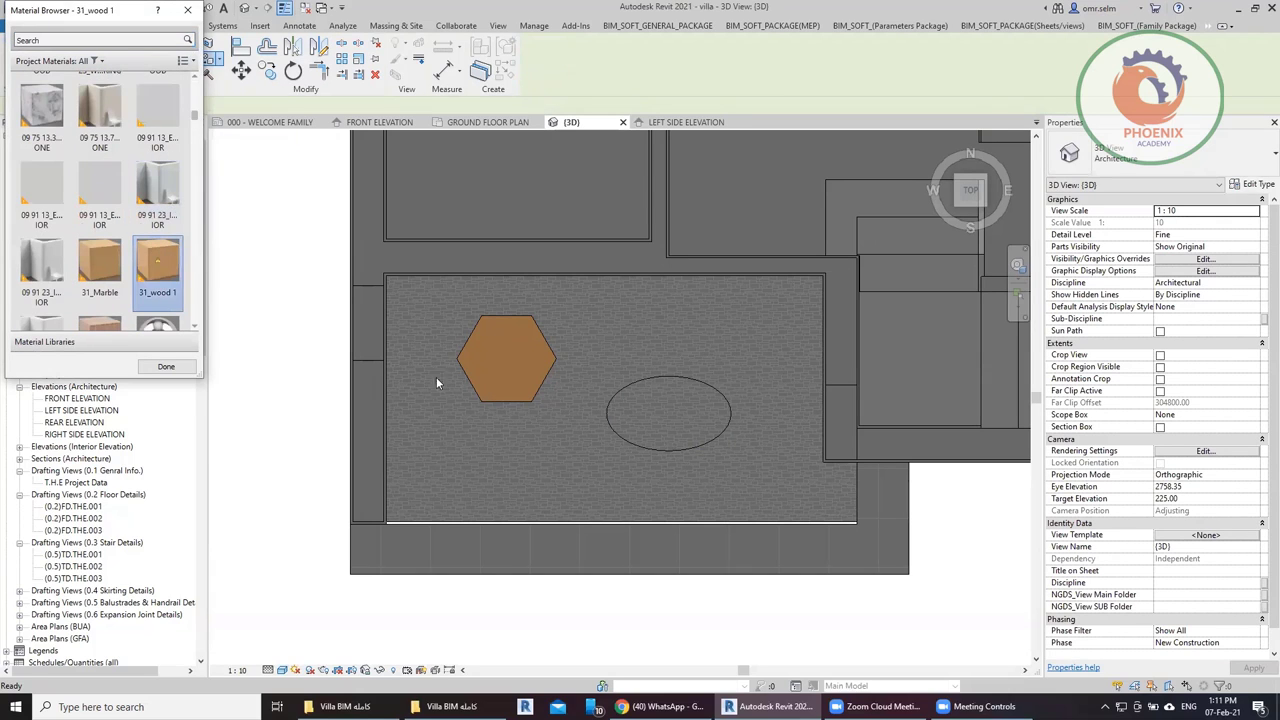
pyautogui.click(668, 425)
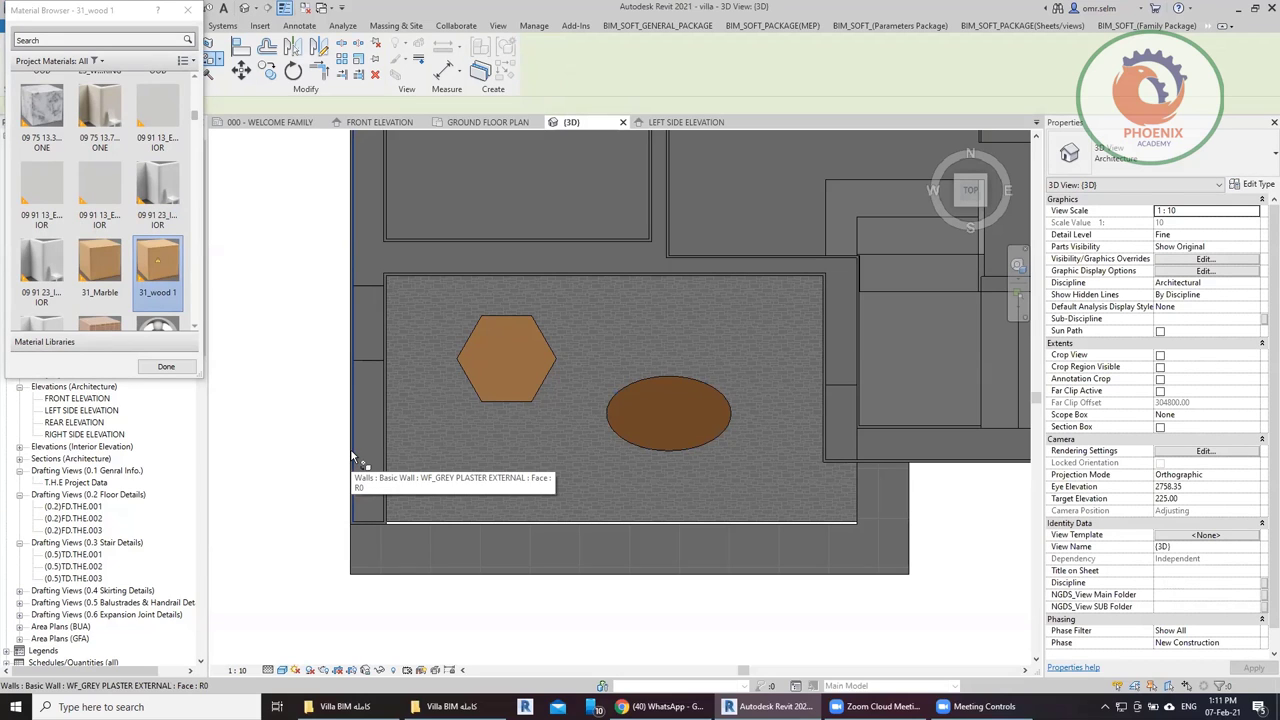
pyautogui.click(166, 366)
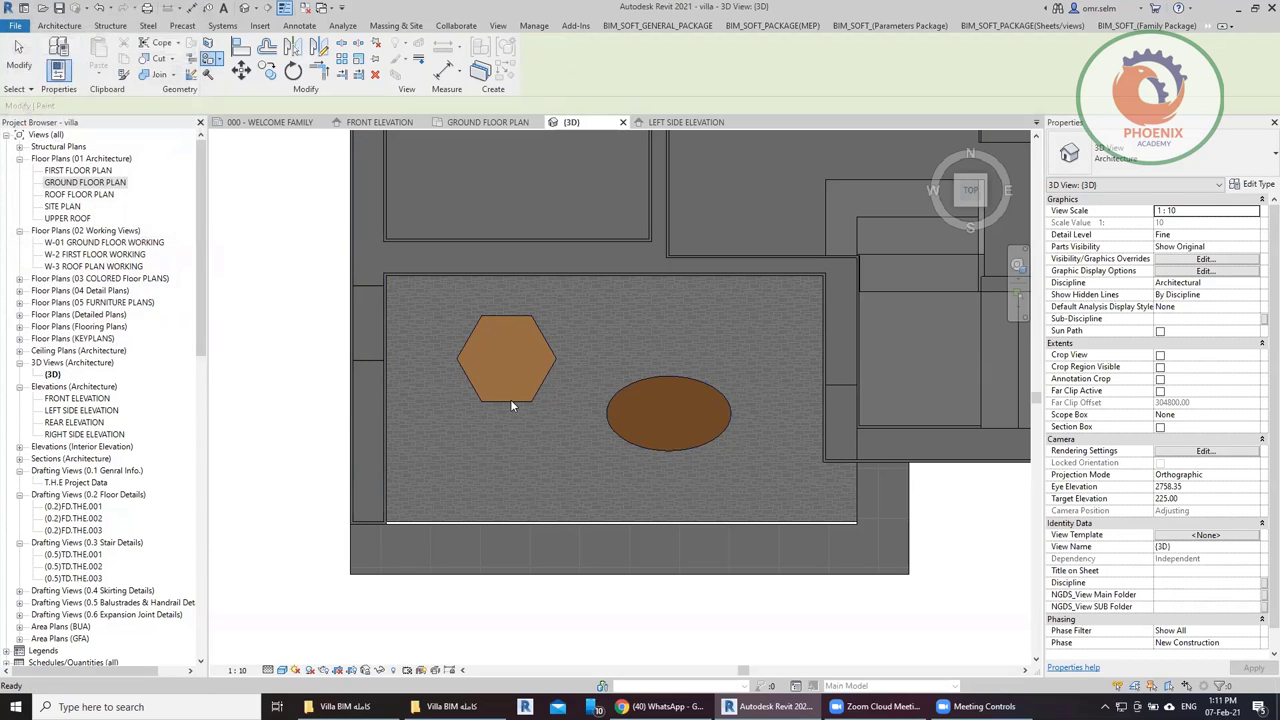
pyautogui.press('Escape')
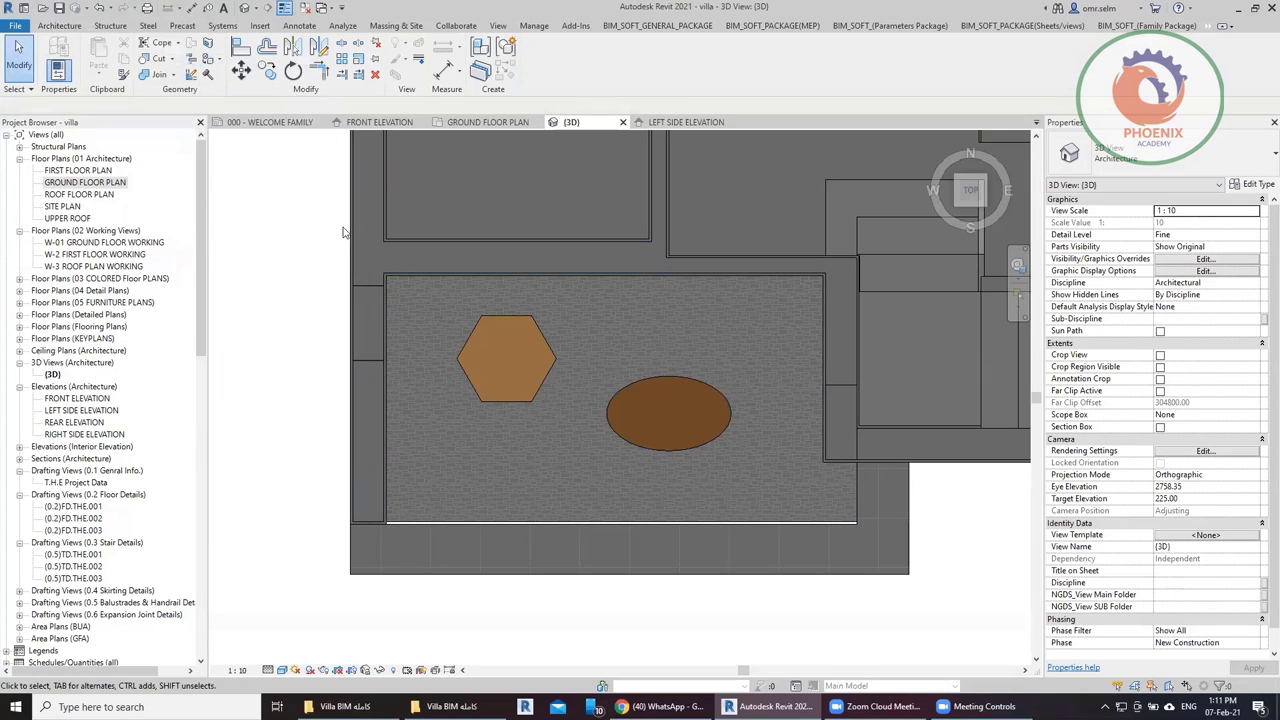
# Split a 200 radius circular region near the floor's lower-left corner.
pyautogui.click(208, 45)
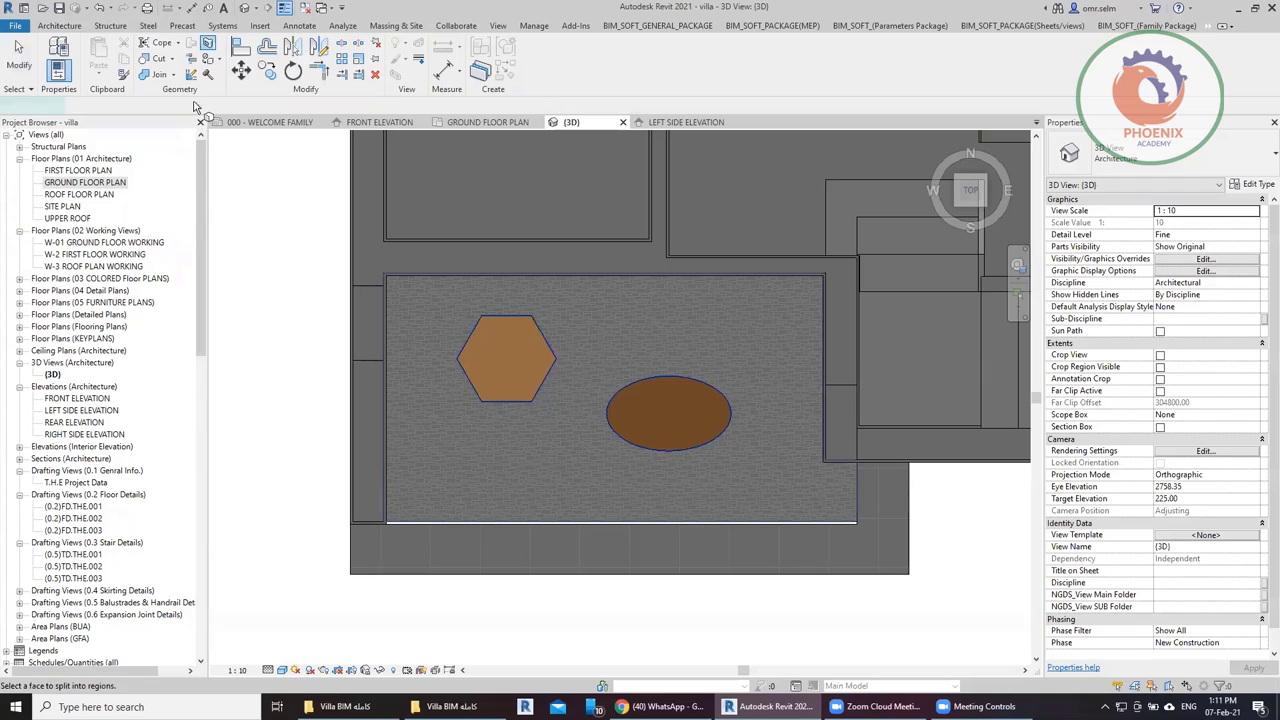
pyautogui.click(760, 480)
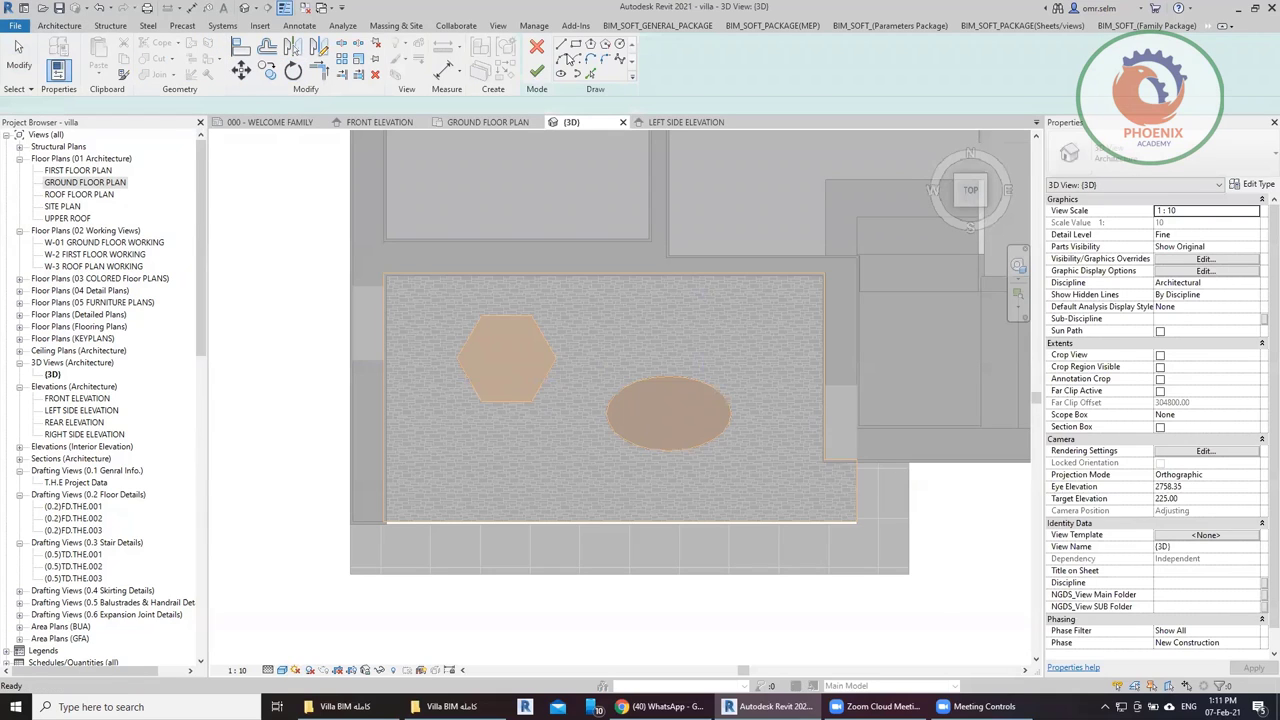
pyautogui.click(619, 44)
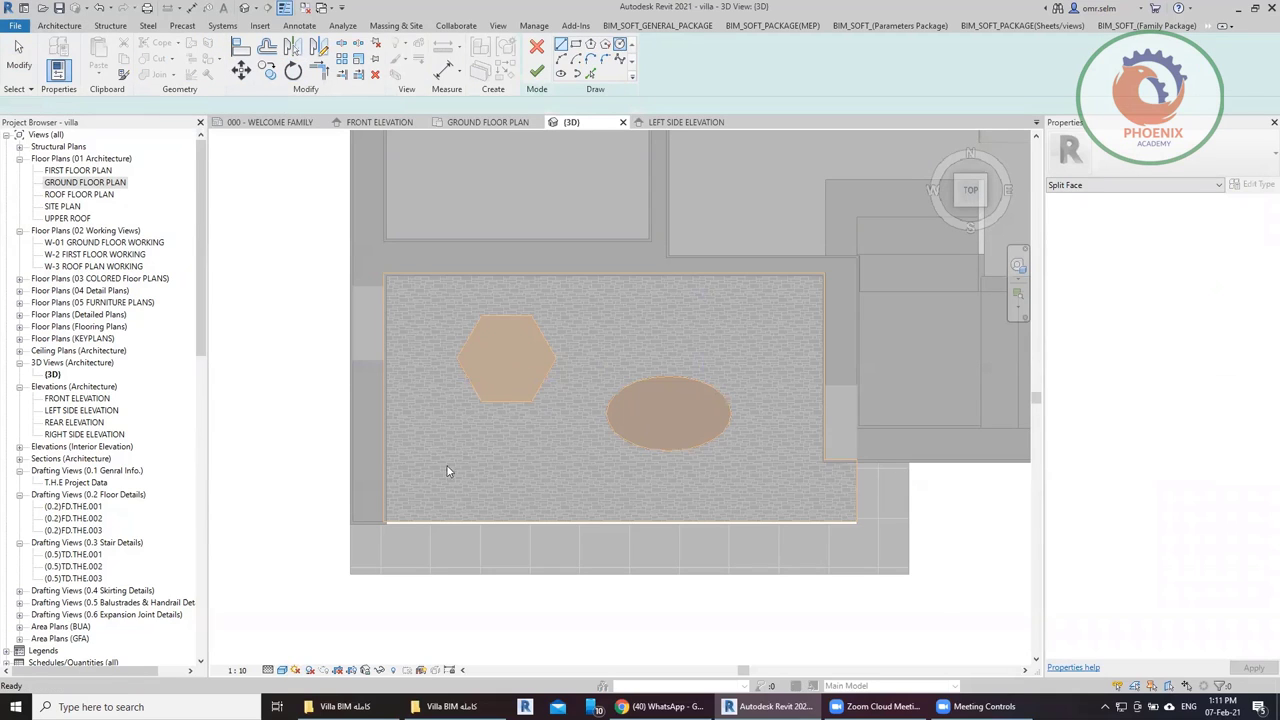
pyautogui.click(447, 472)
pyautogui.click(472, 466)
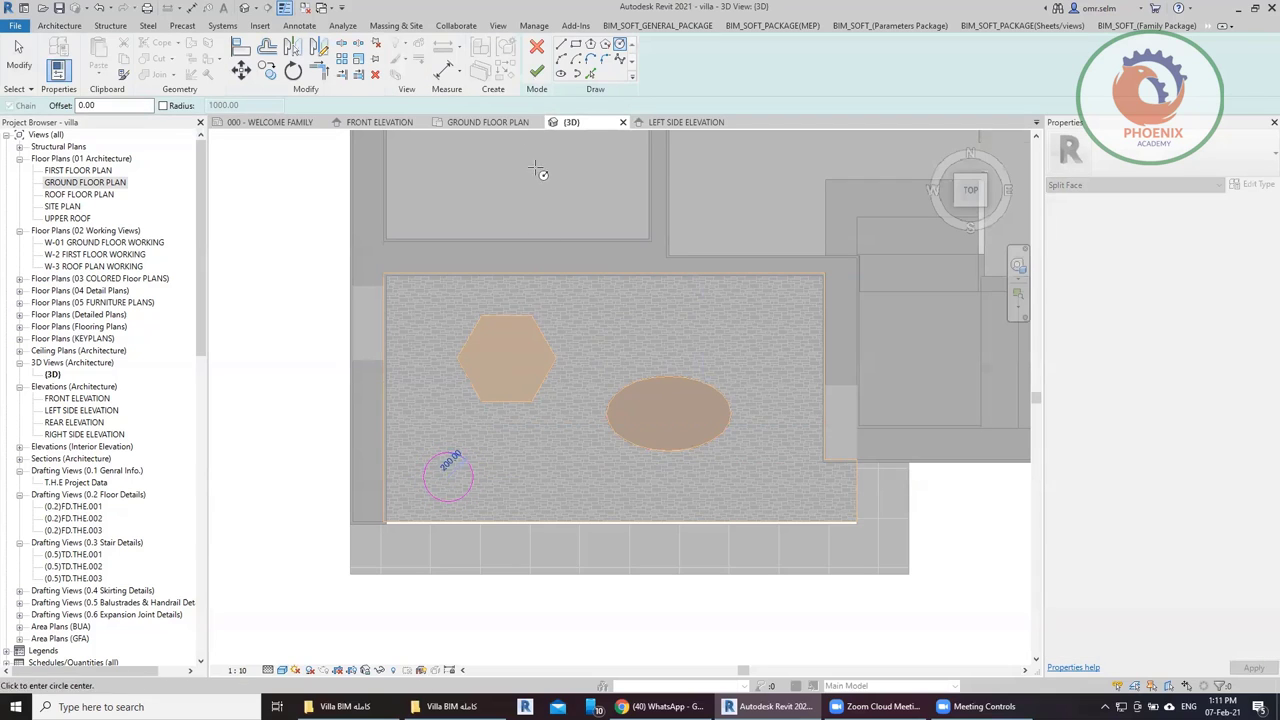
pyautogui.click(537, 72)
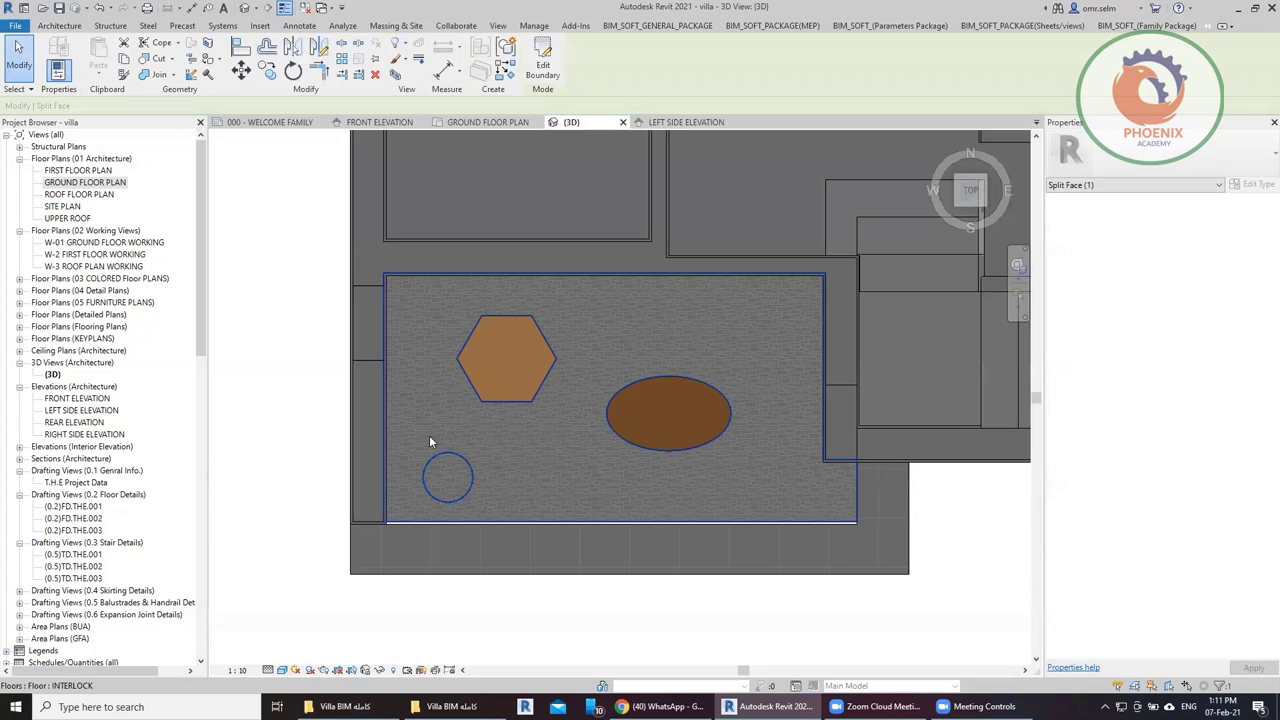
pyautogui.press('Escape')
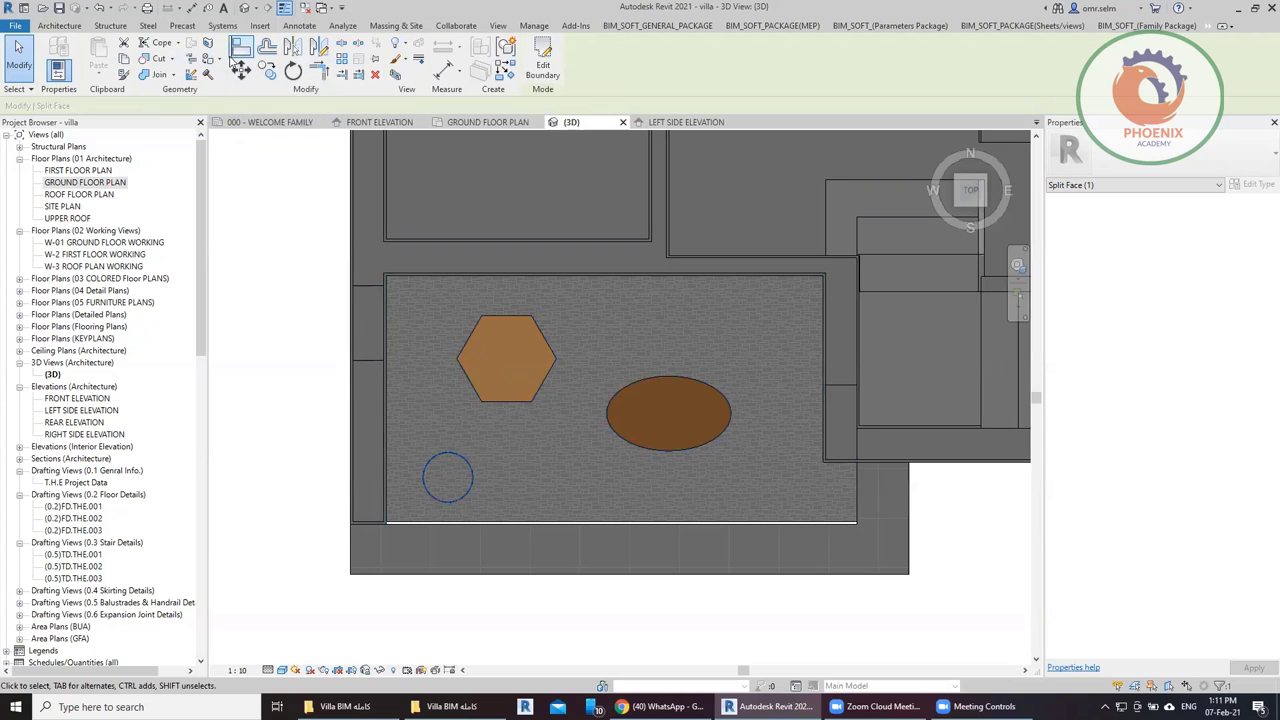
# Paint the circle region with the 74_Porcelain material.
pyautogui.click(210, 60)
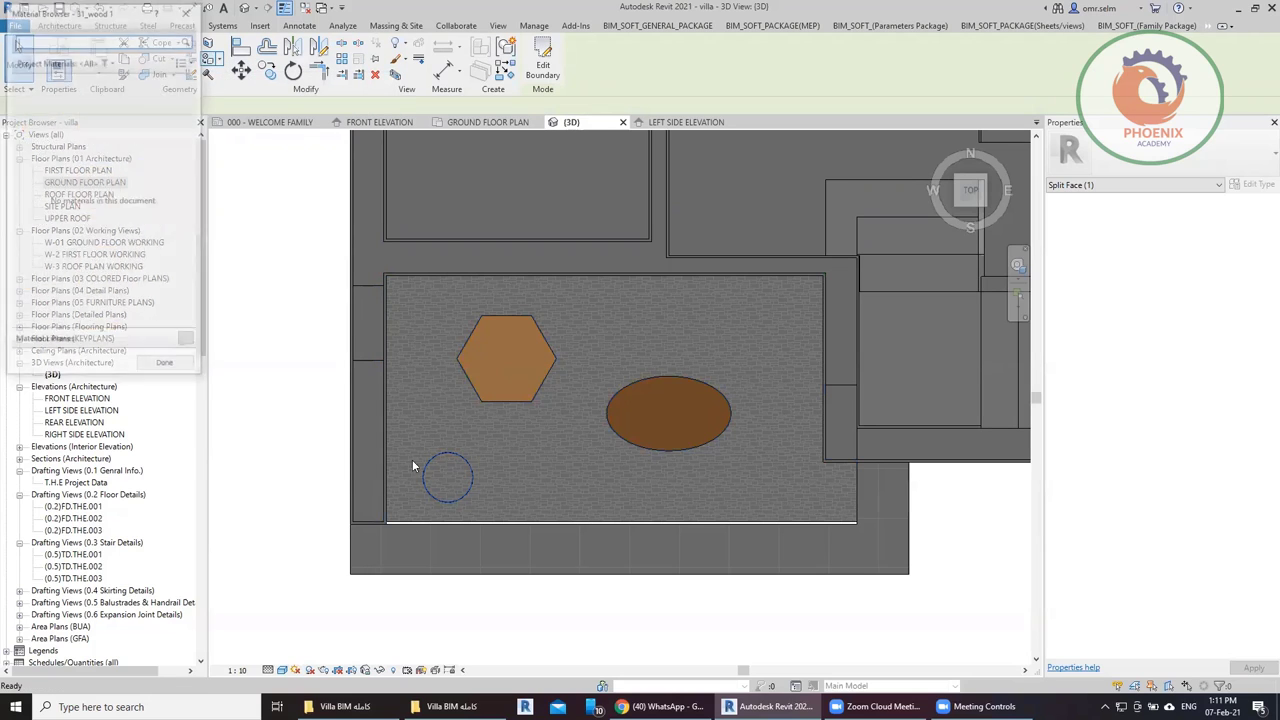
pyautogui.click(157, 205)
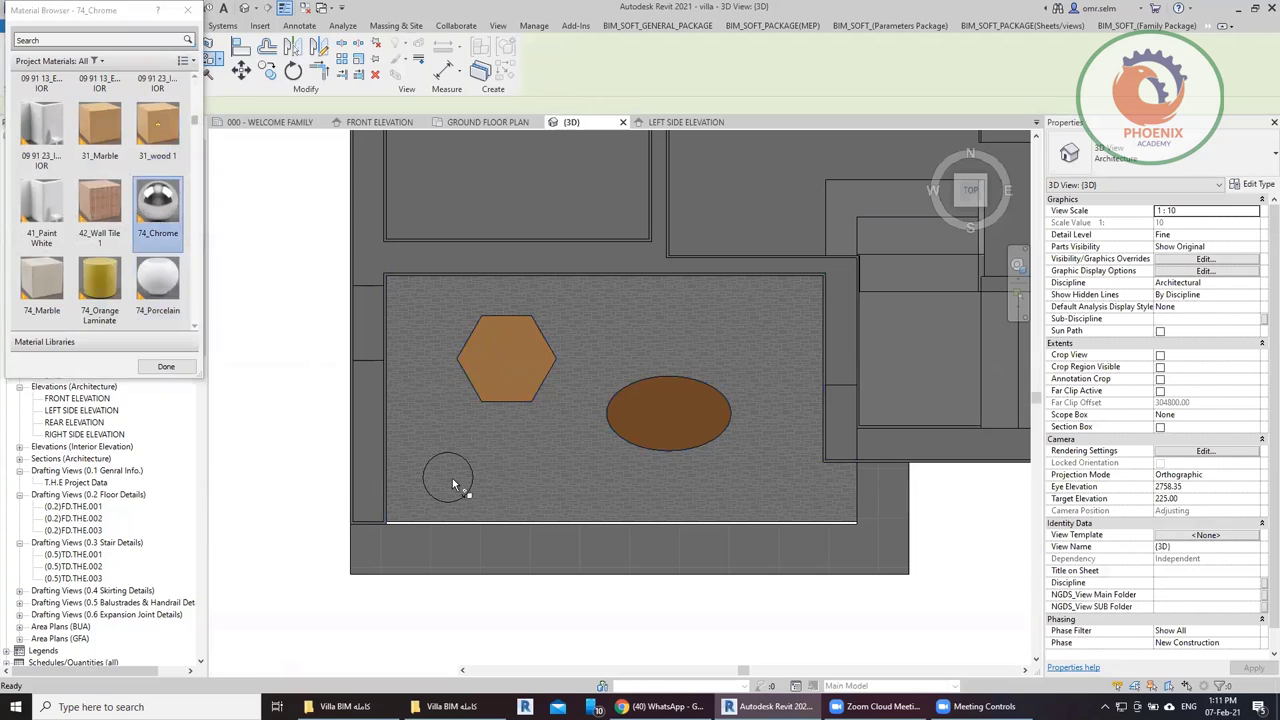
pyautogui.click(157, 285)
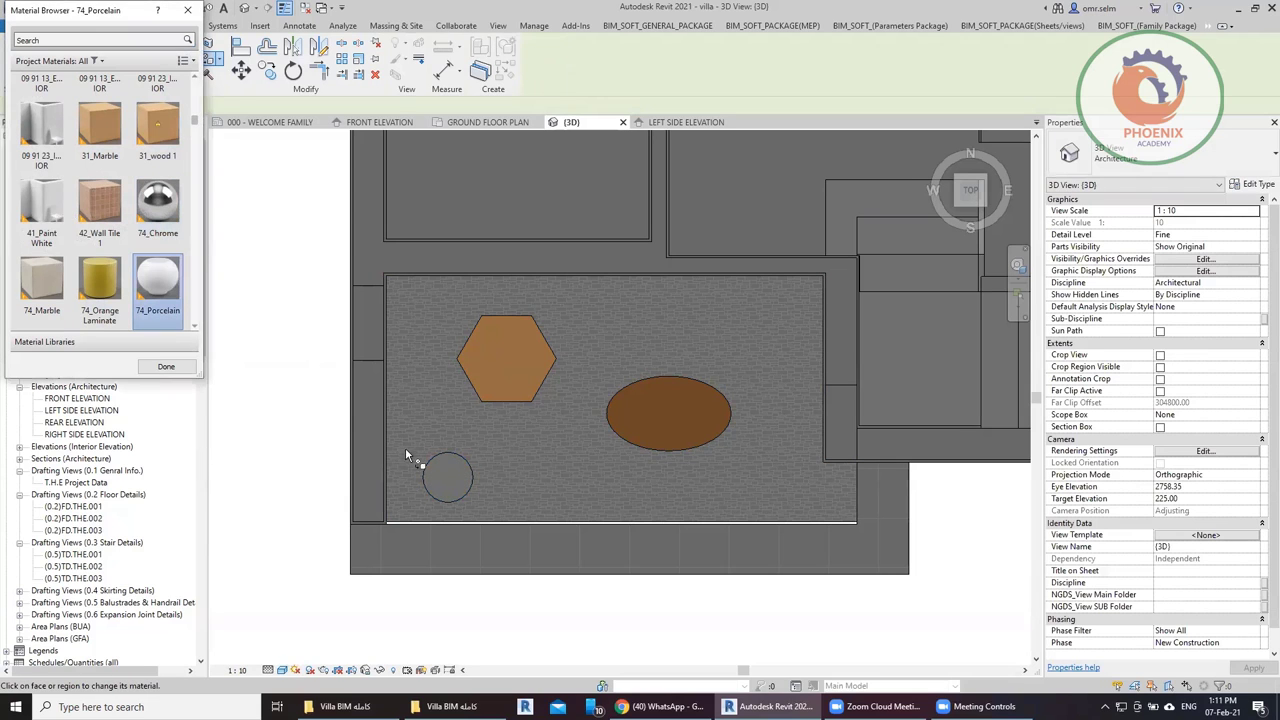
pyautogui.click(445, 476)
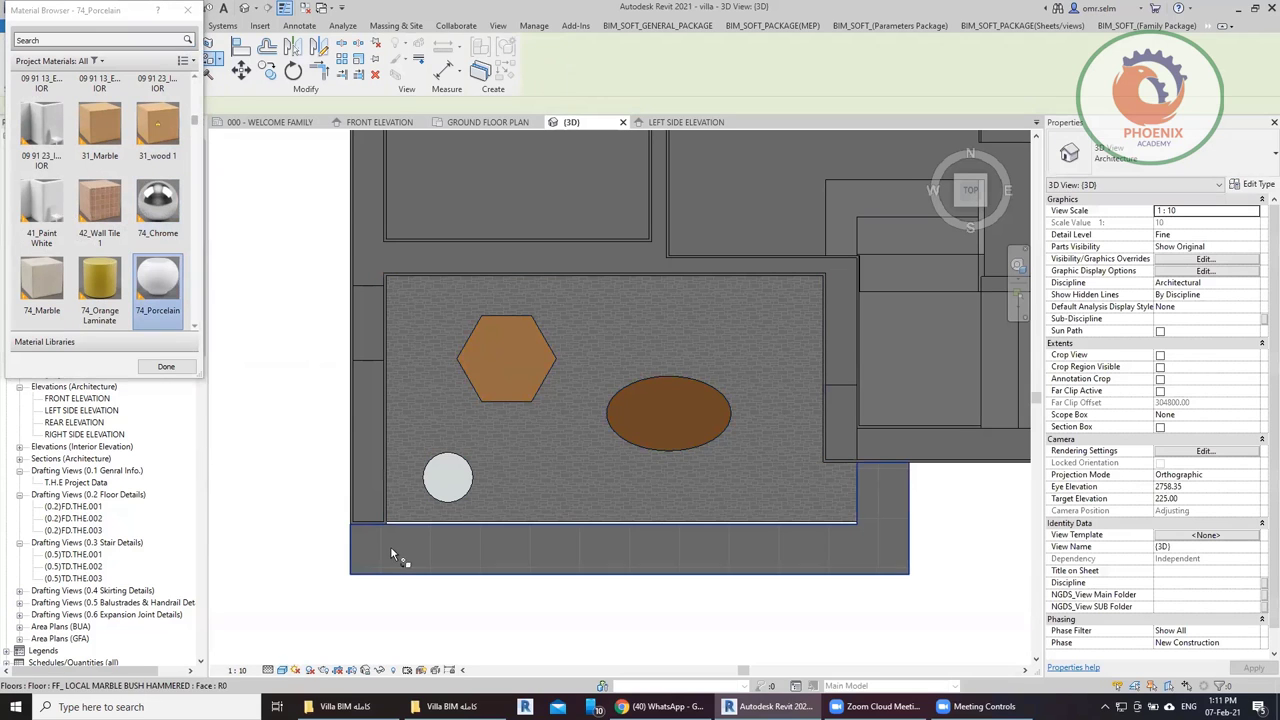
pyautogui.click(187, 10)
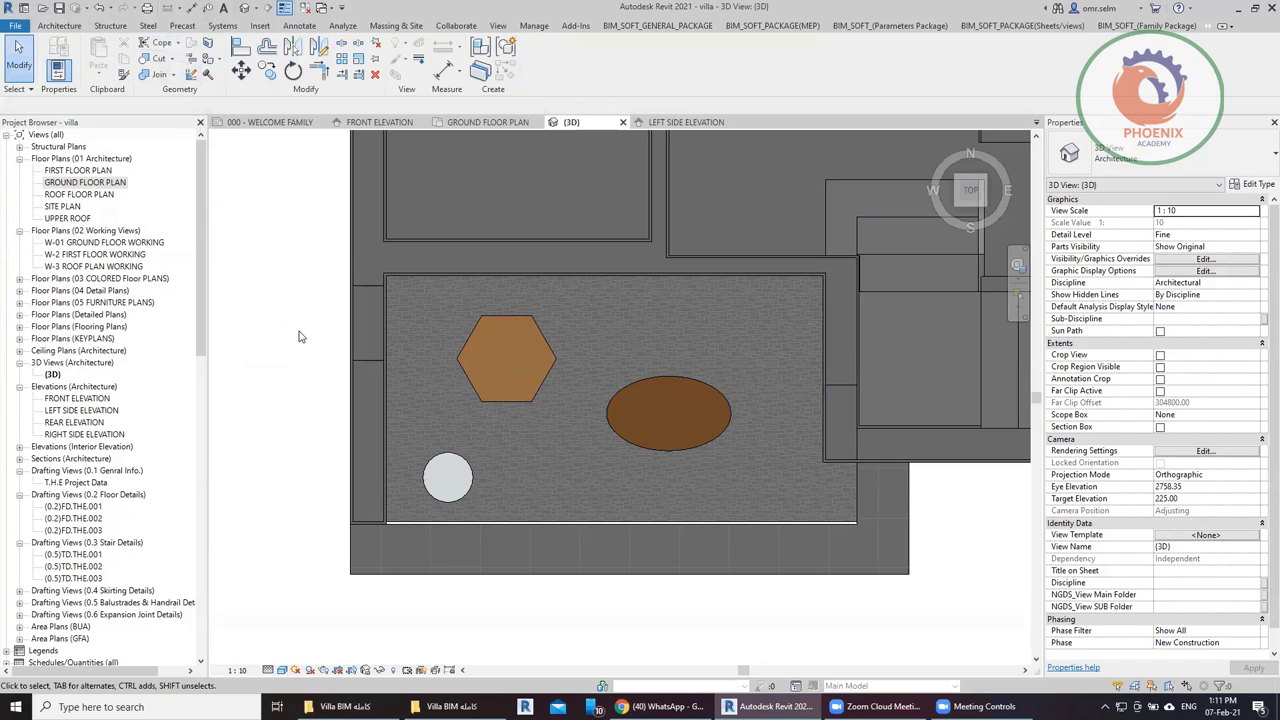
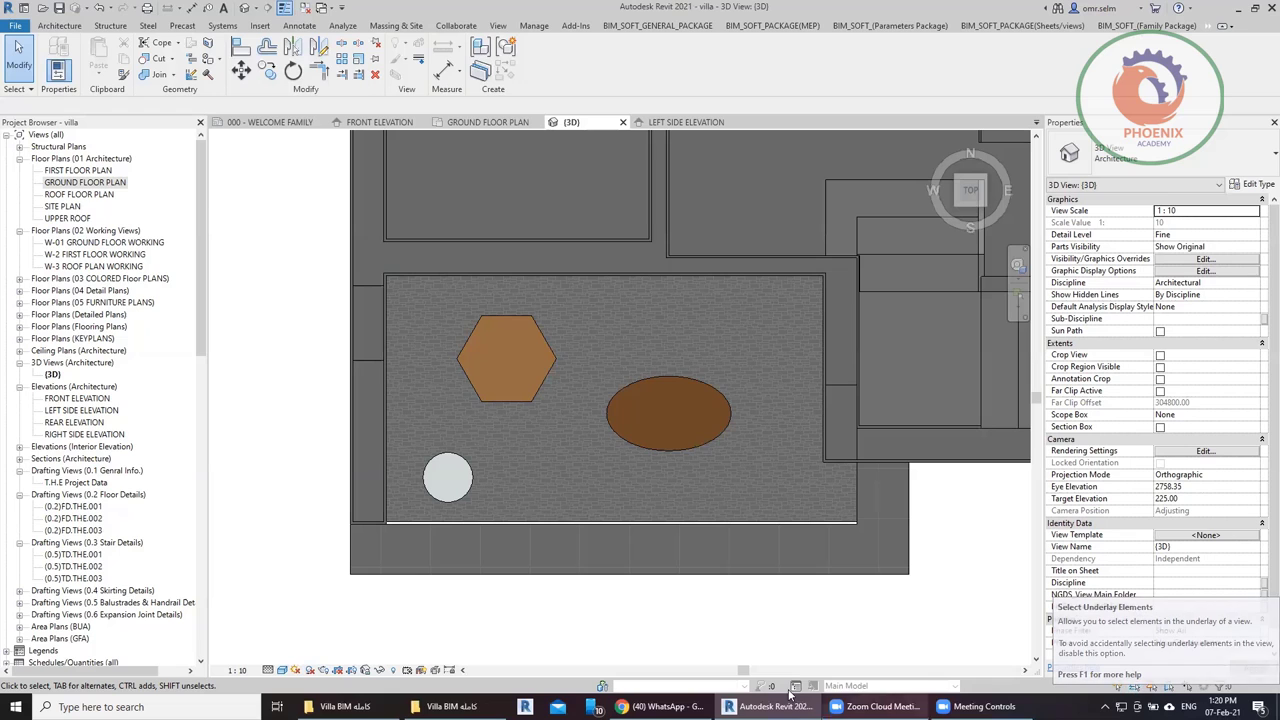
# Open the FIRST FLOOR PLAN view from the Project Browser.
pyautogui.doubleClick(79, 171)
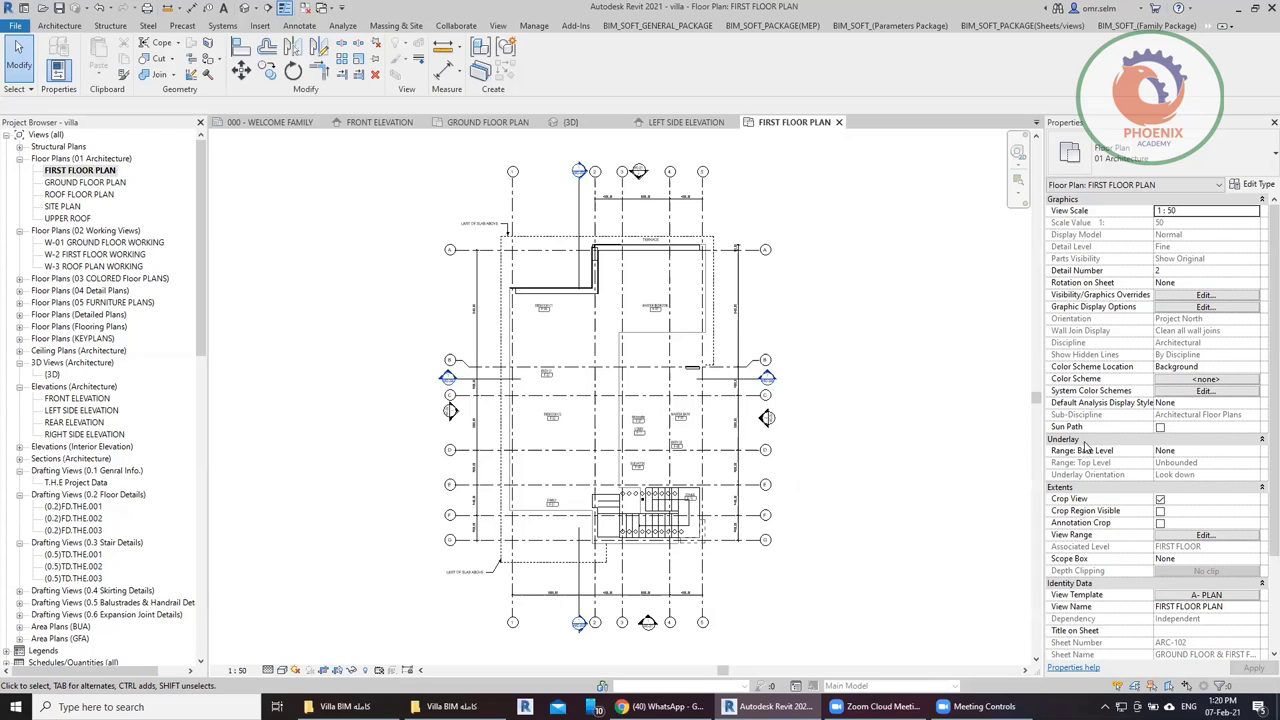
pyautogui.click(1254, 452)
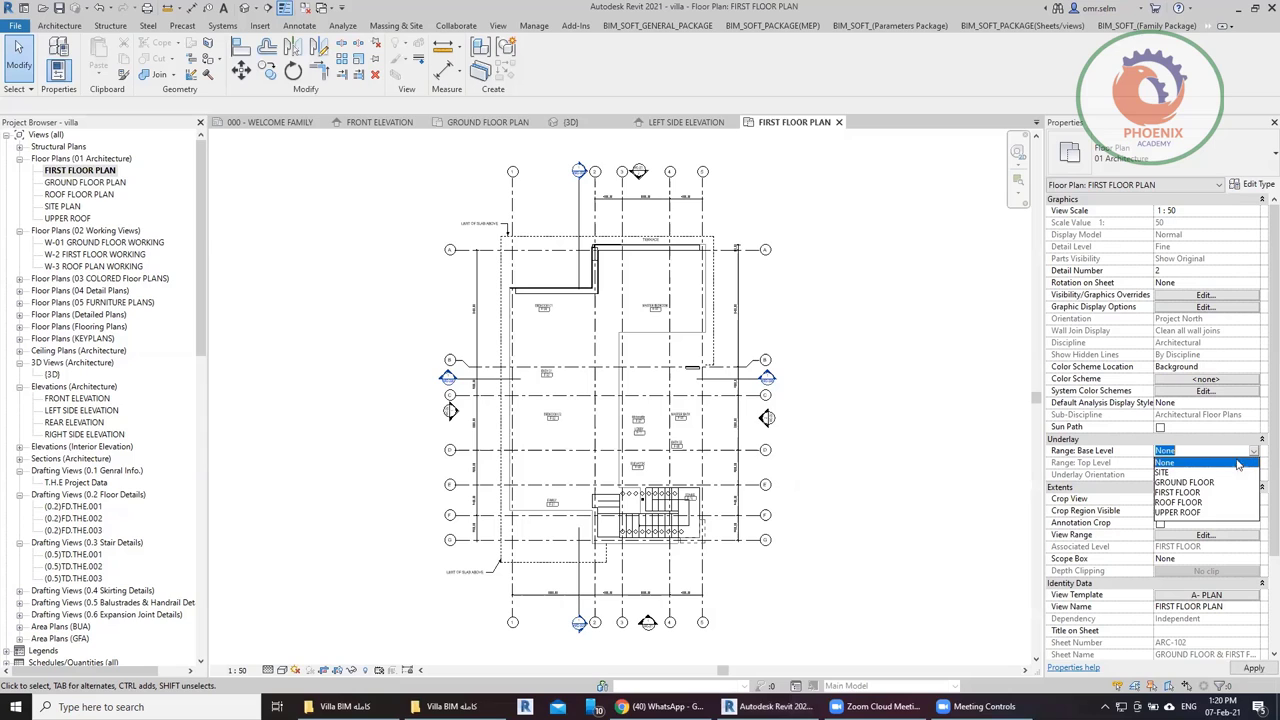
pyautogui.click(1200, 482)
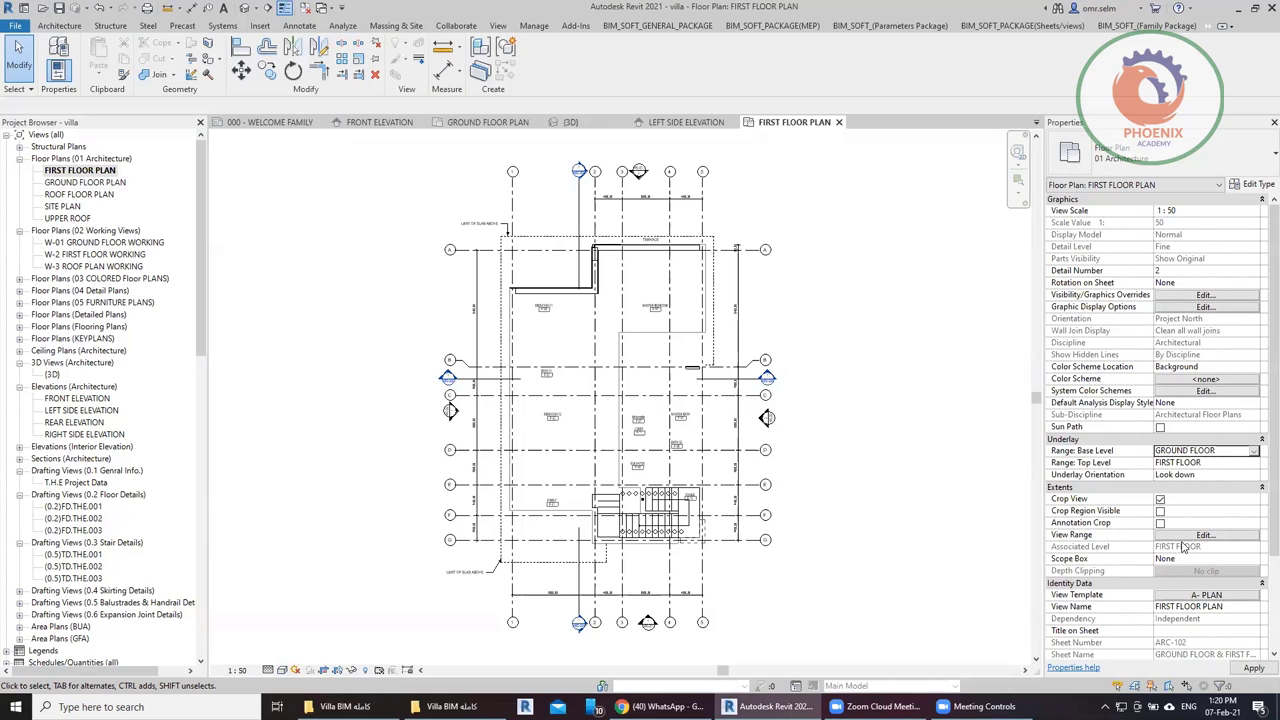
pyautogui.click(1205, 535)
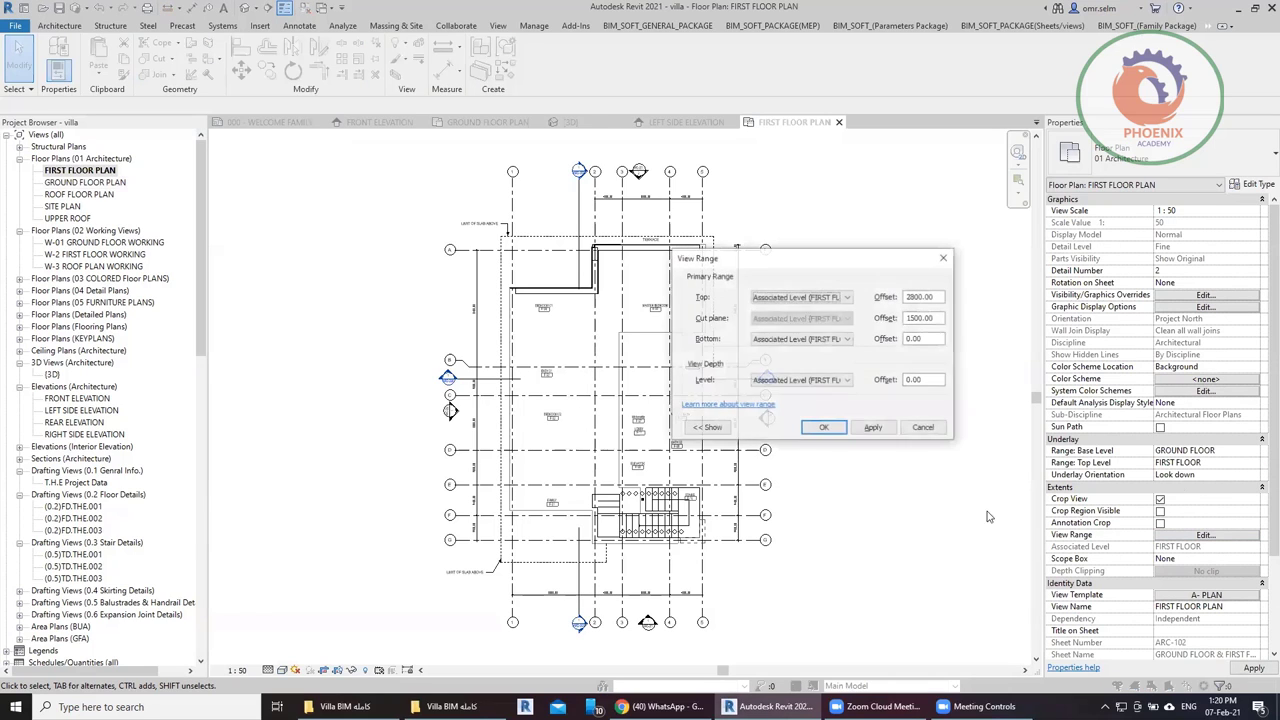
pyautogui.click(823, 428)
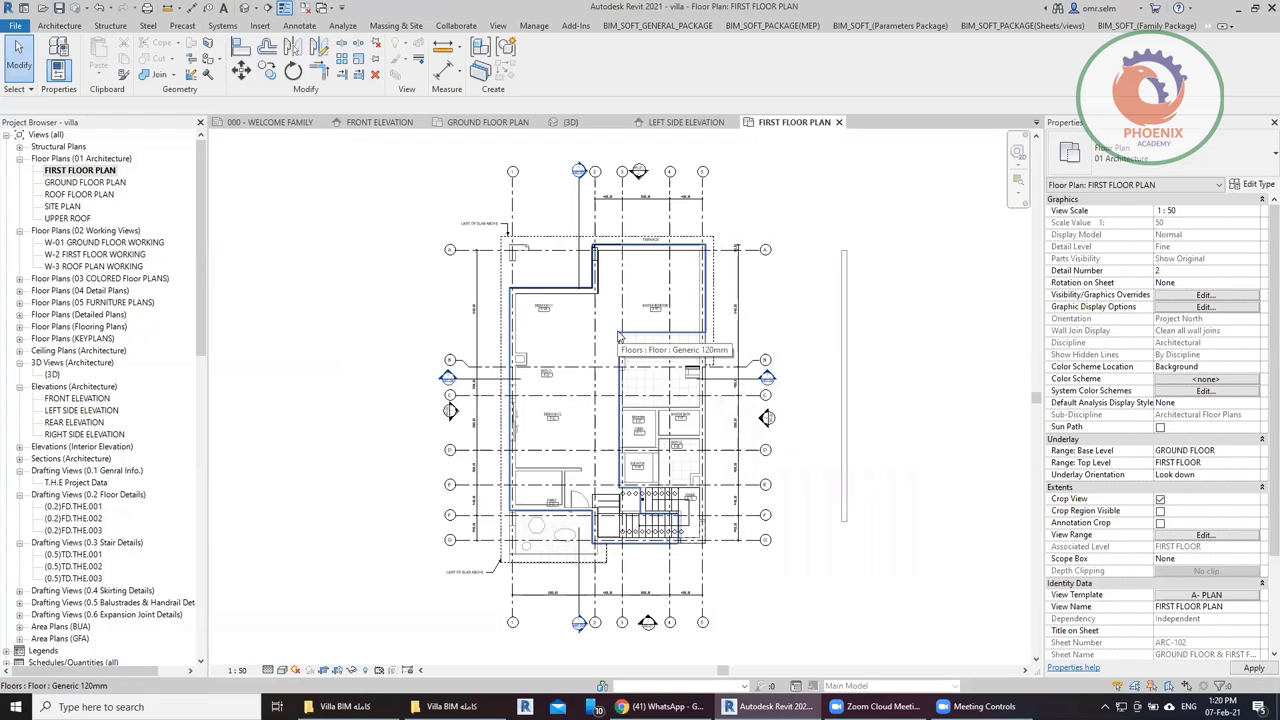
pyautogui.scroll(3, 658, 437)
pyautogui.scroll(2, 658, 437)
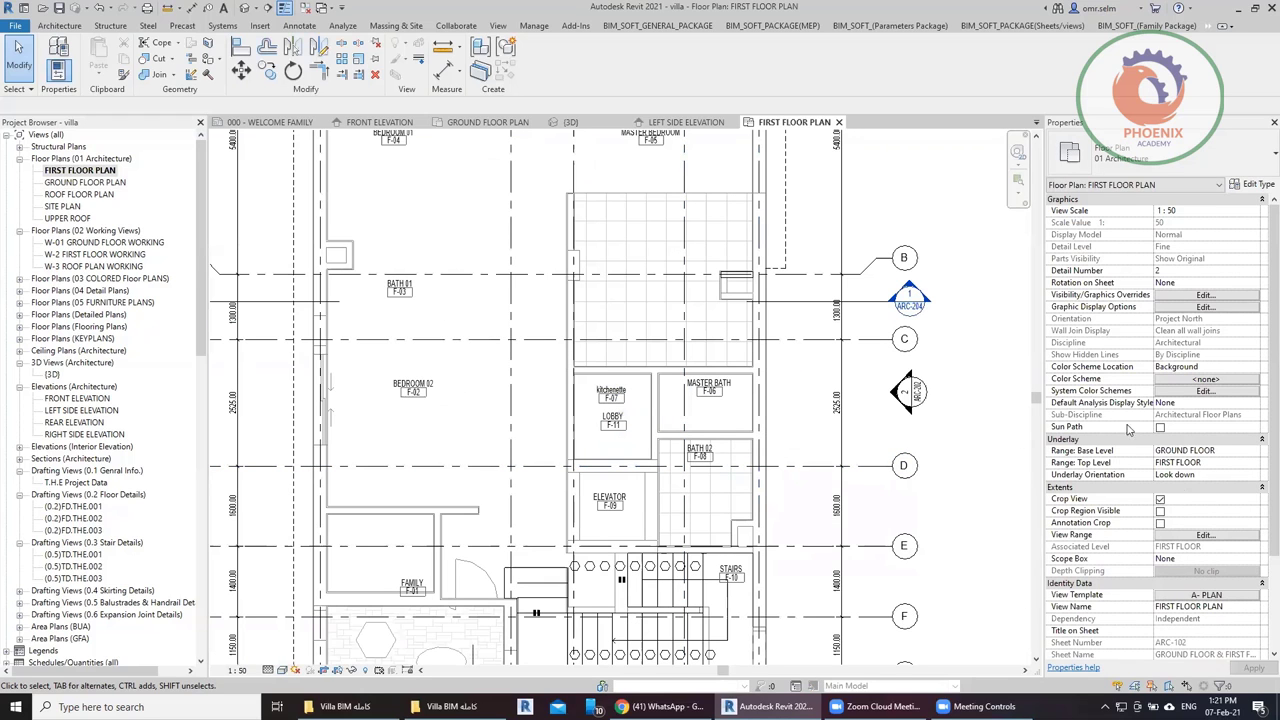
pyautogui.click(1200, 450)
pyautogui.click(1257, 451)
pyautogui.click(1190, 468)
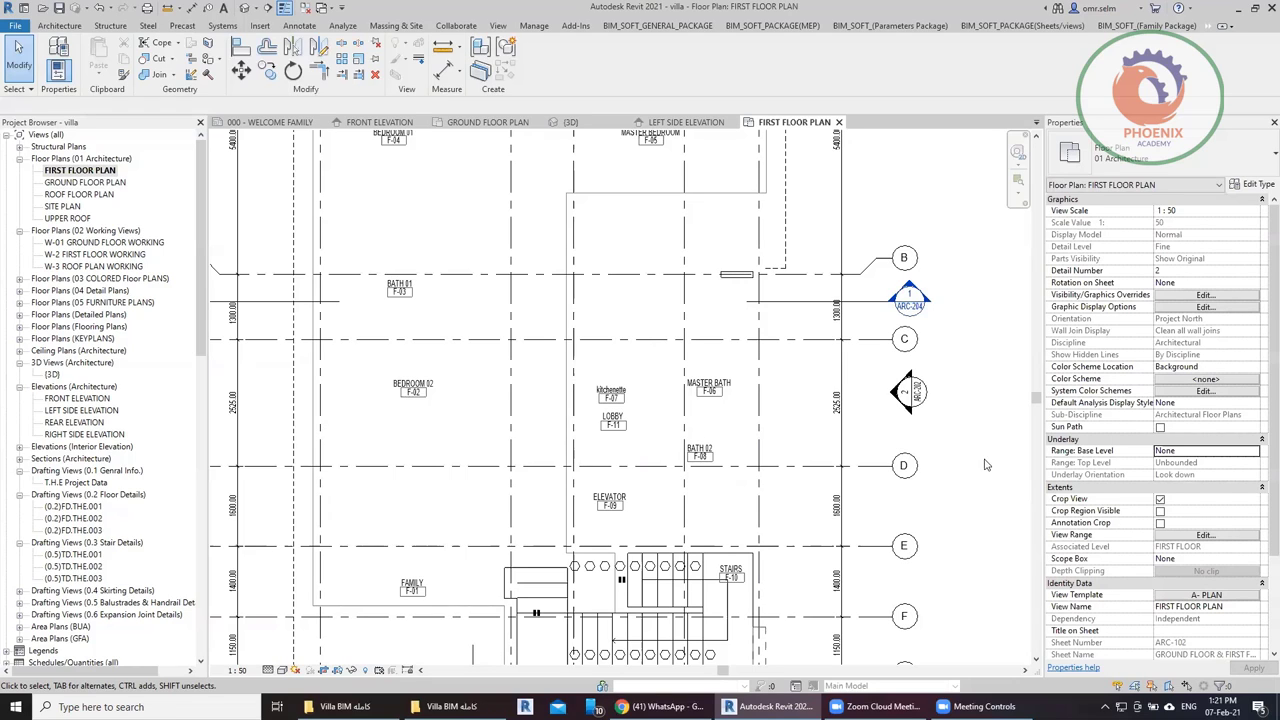
# Set the underlay base level to GROUND FLOOR and inspect the marble floor under the master bedroom.
pyautogui.moveTo(1206, 451)
pyautogui.click(1254, 452)
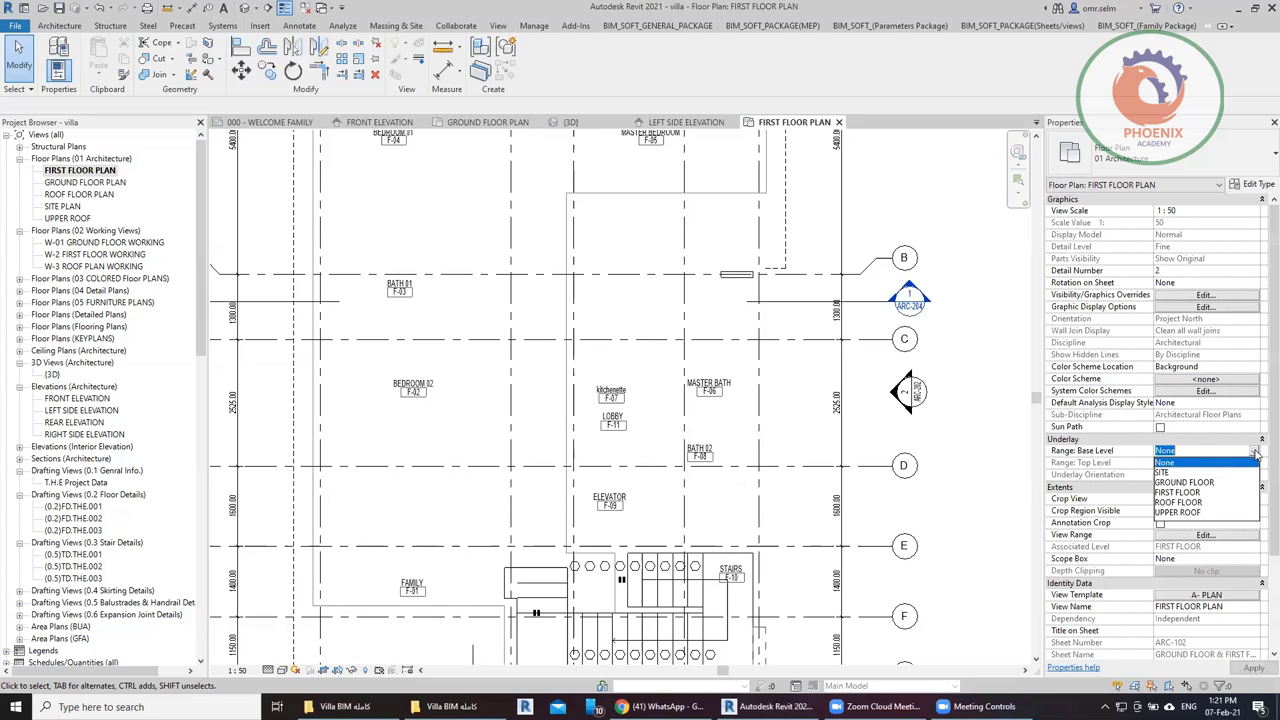
pyautogui.click(1215, 483)
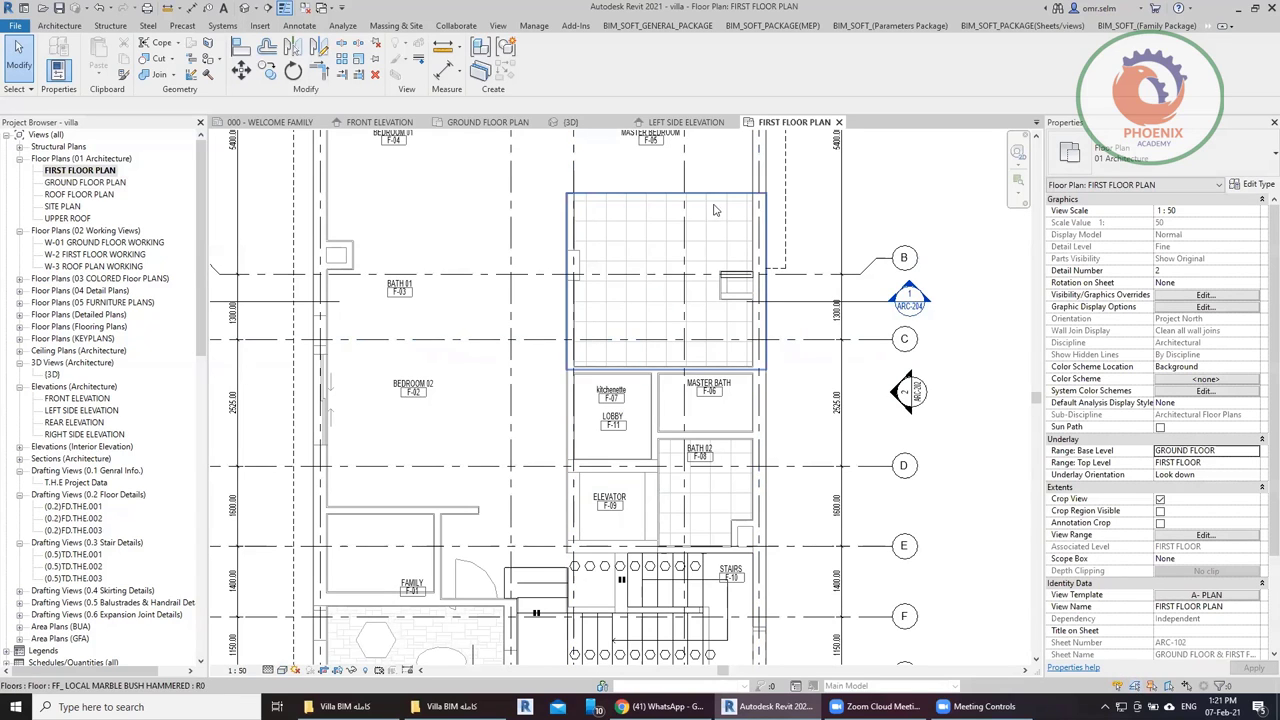
pyautogui.scroll(2, 700, 300)
pyautogui.moveTo(660, 240); pyautogui.dragTo(783, 416, button='middle')
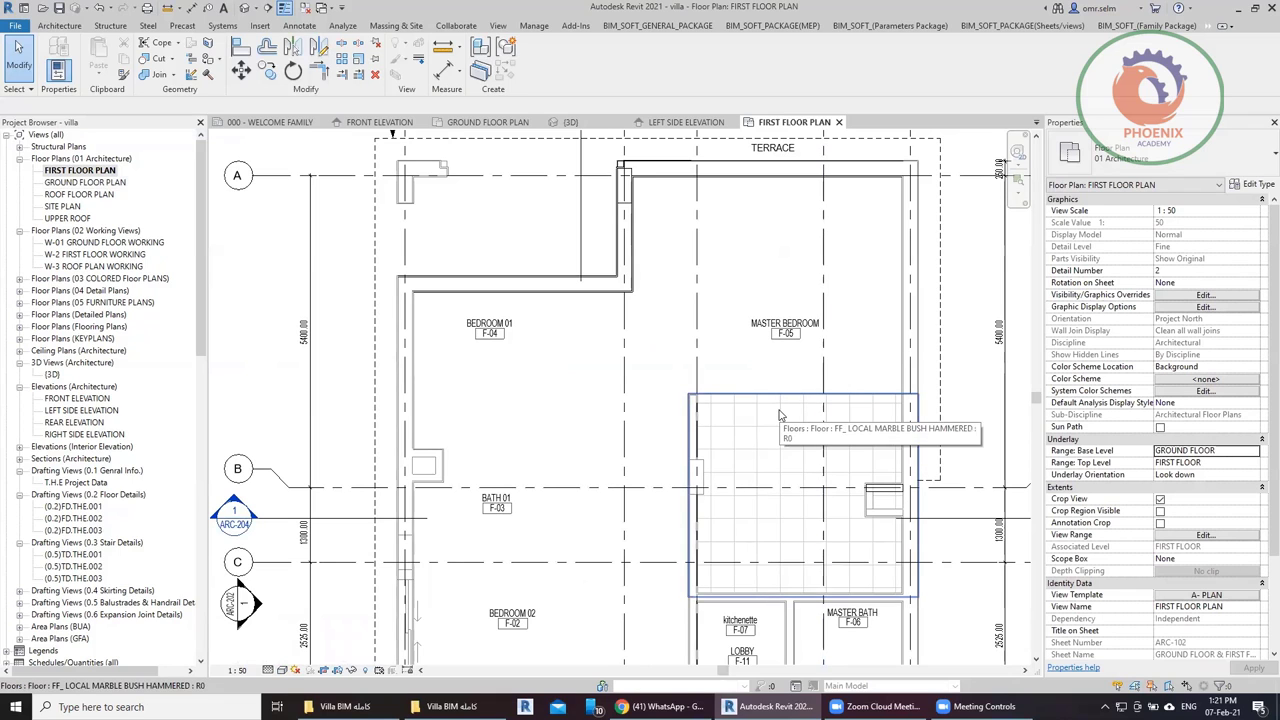
pyautogui.click(780, 415)
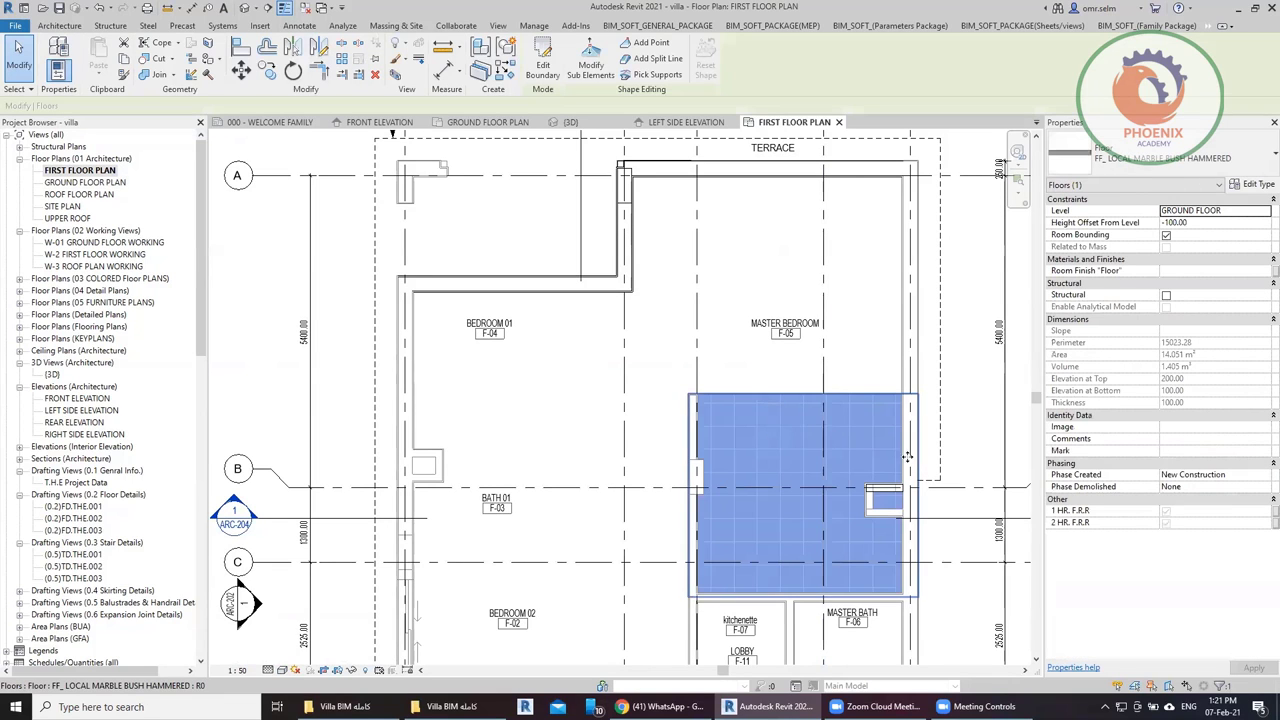
pyautogui.click(978, 549)
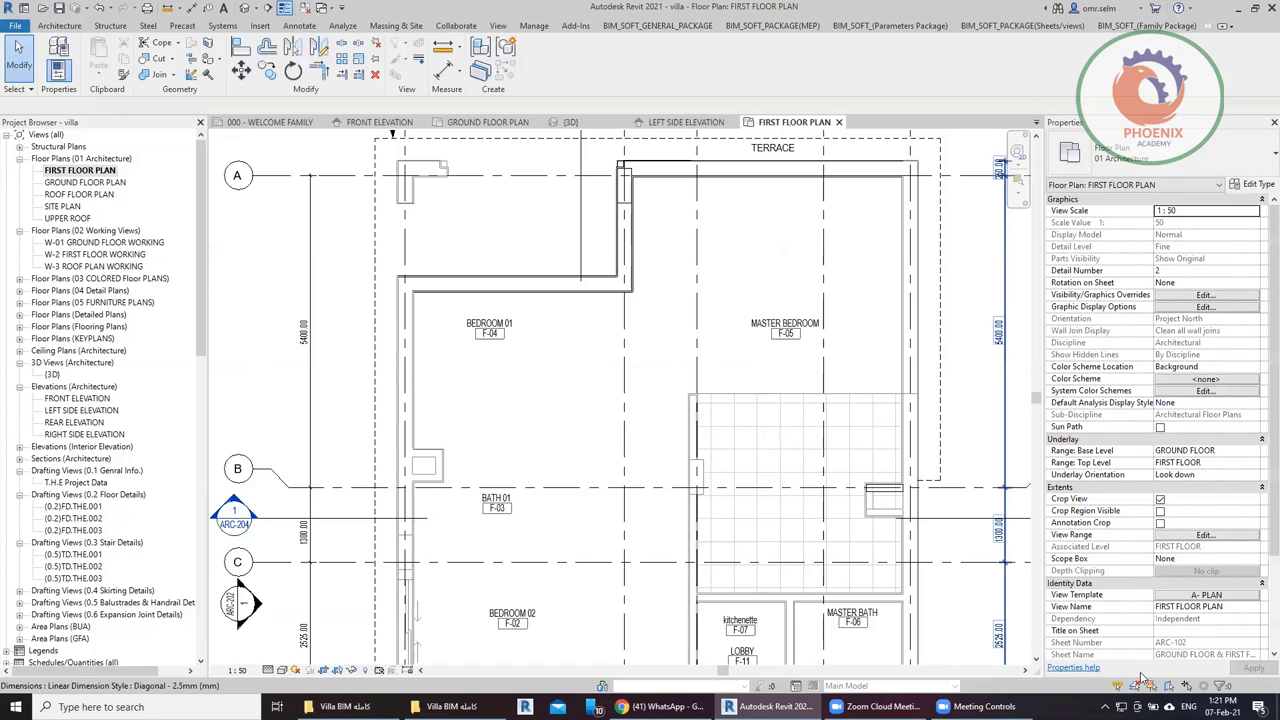
pyautogui.click(758, 430)
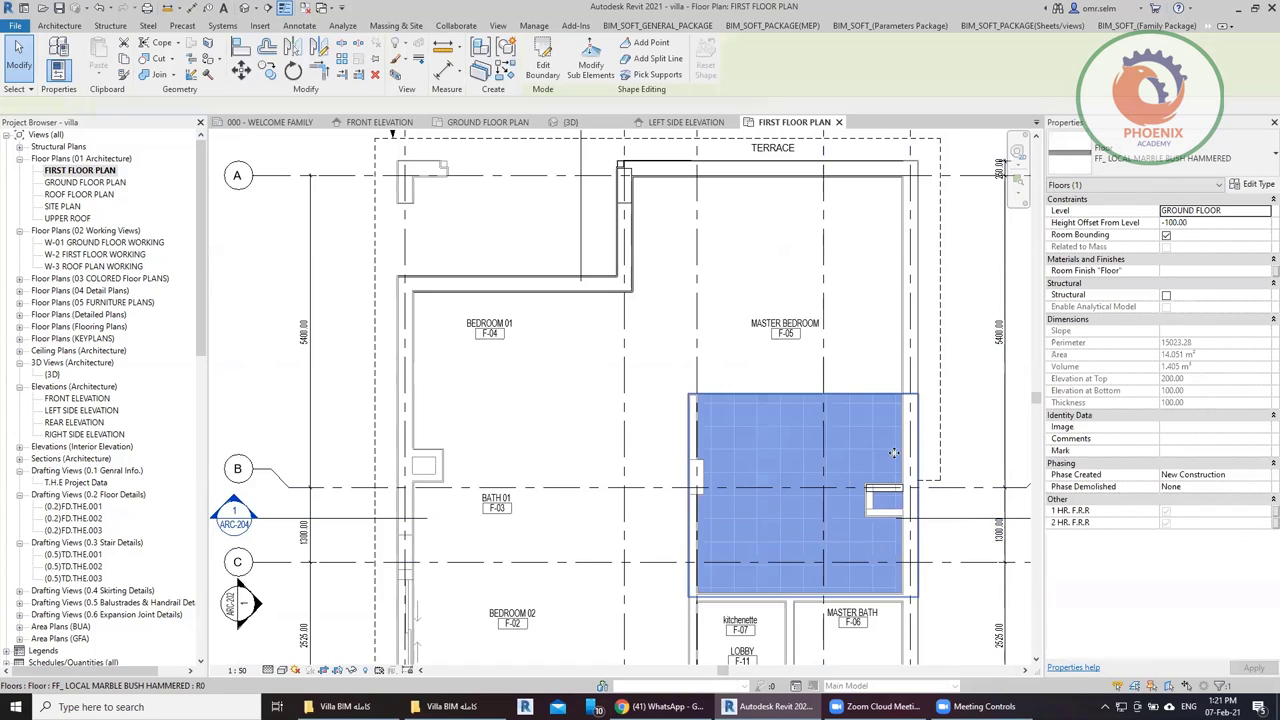
pyautogui.press('Escape')
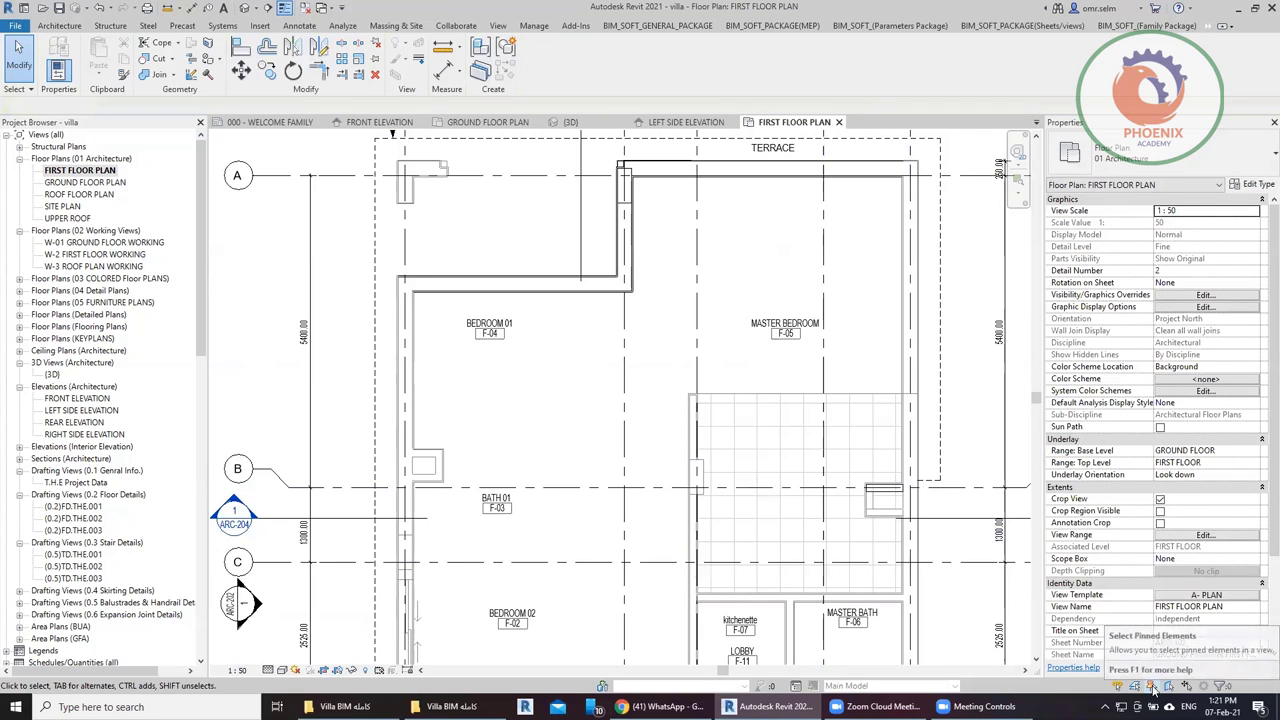
# Switch to GROUND FLOOR PLAN and pin the main entrance lobby's floor.
pyautogui.doubleClick(98, 182)
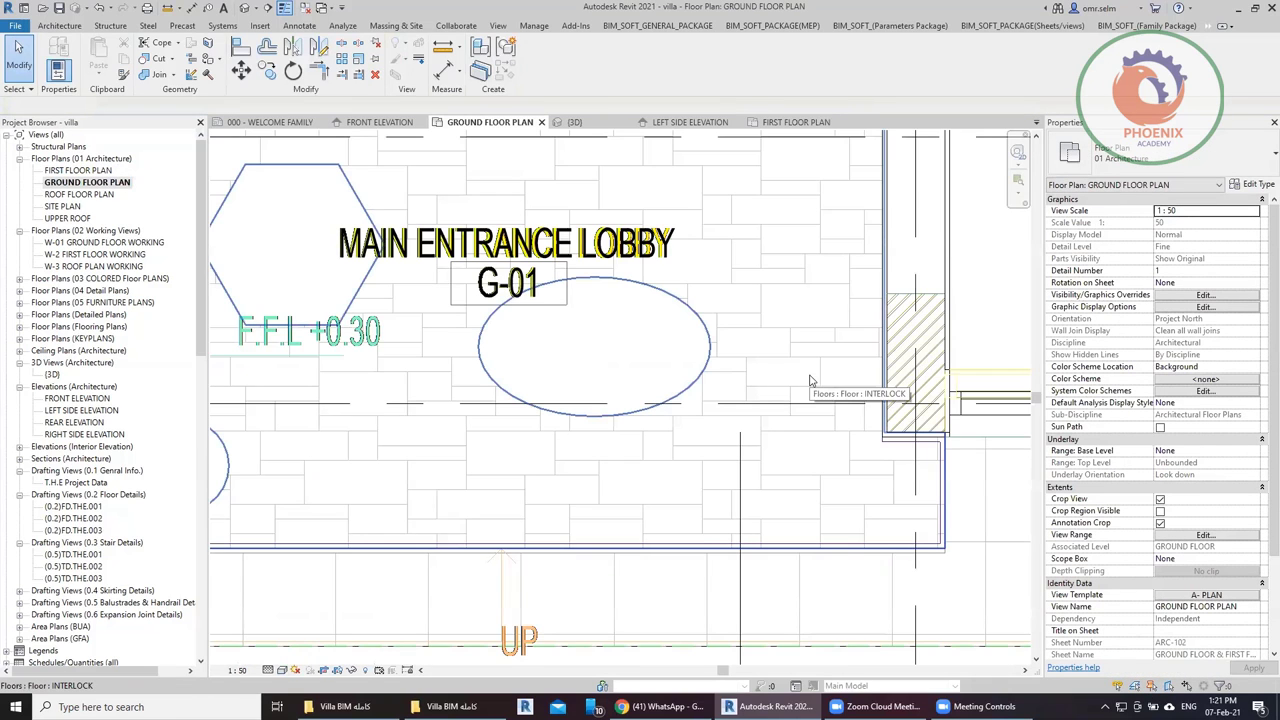
pyautogui.click(811, 378)
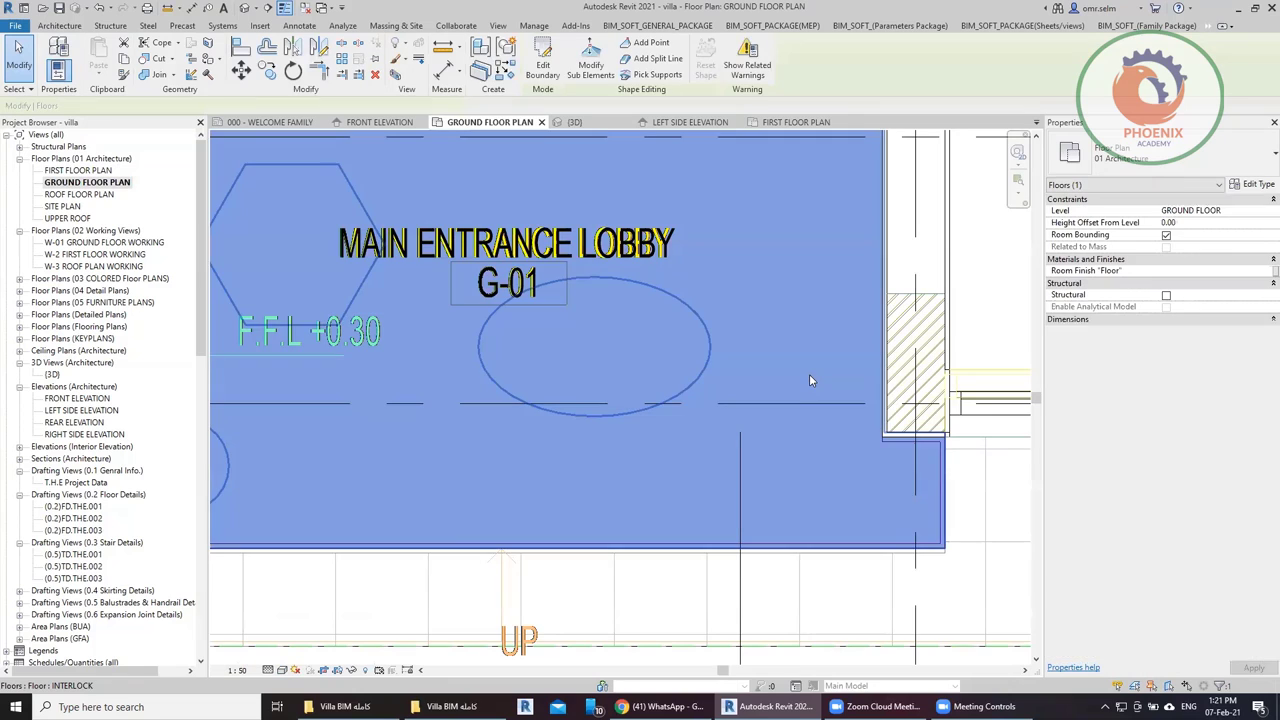
pyautogui.click(375, 62)
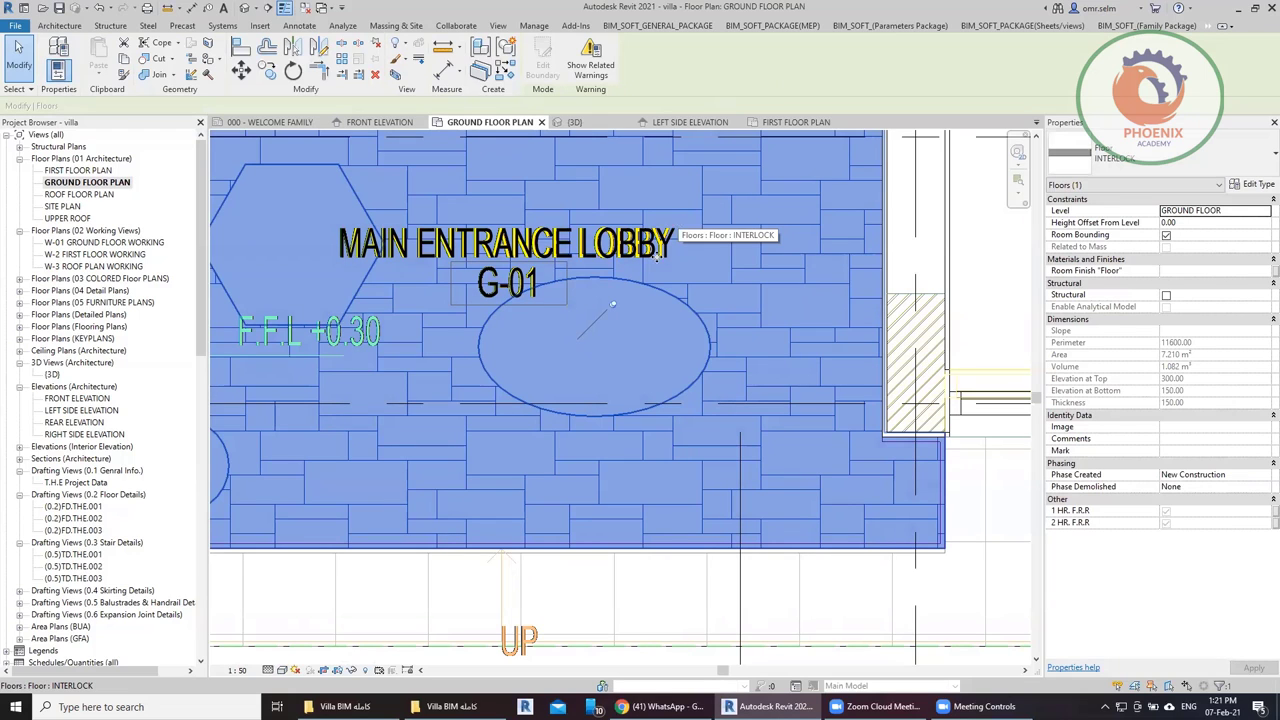
# Check the pinned lobby floor by reselecting it, then clear the selection.
pyautogui.scroll(-1, 657, 257)
pyautogui.scroll(-1, 659, 418)
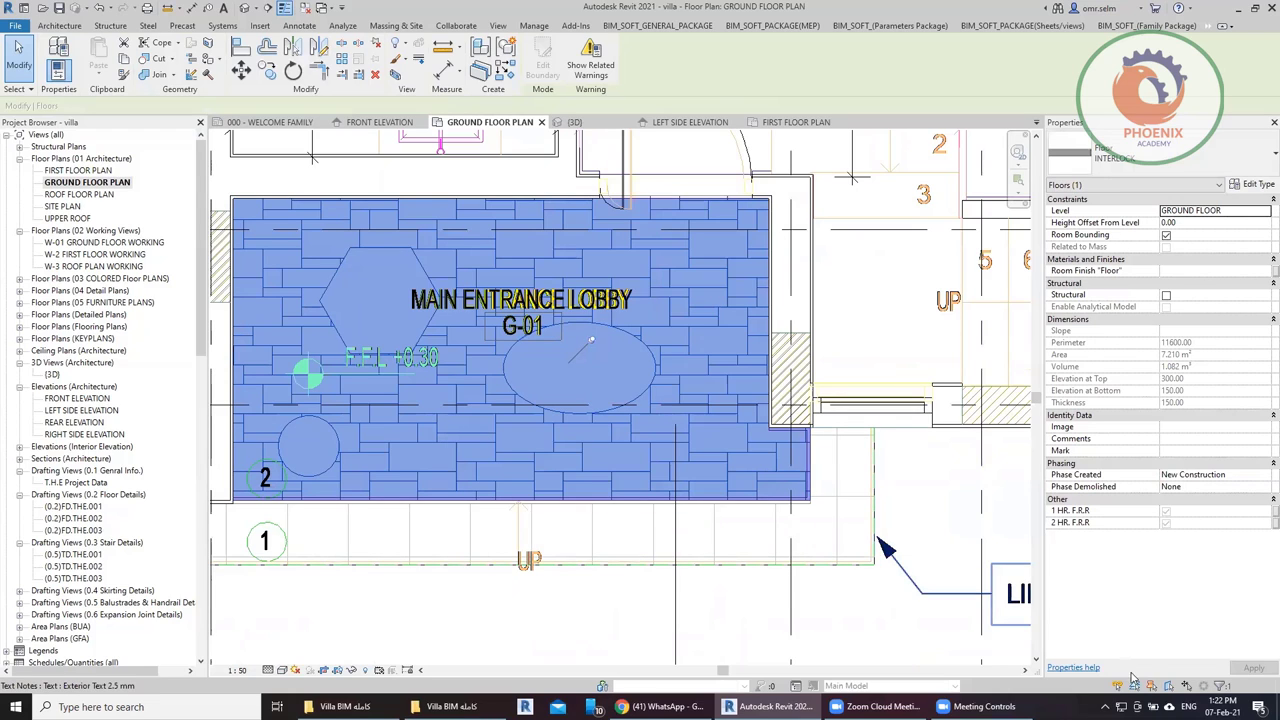
pyautogui.click(703, 352)
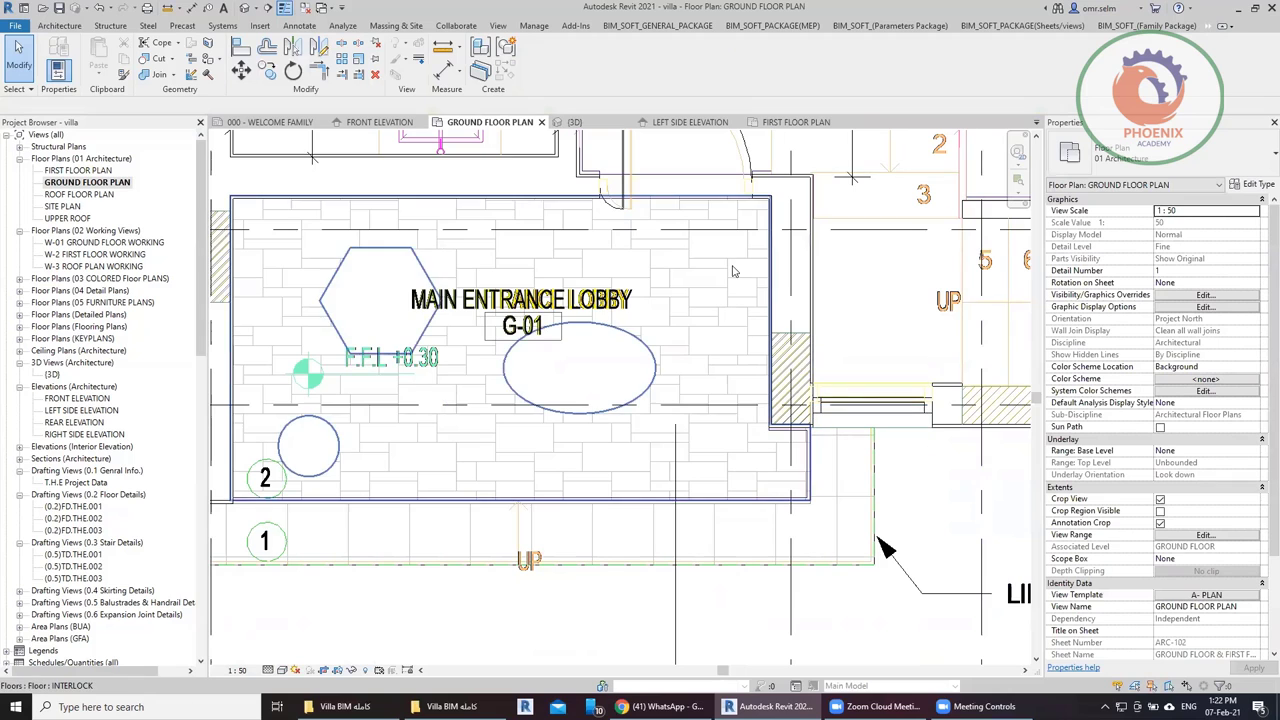
pyautogui.click(810, 480)
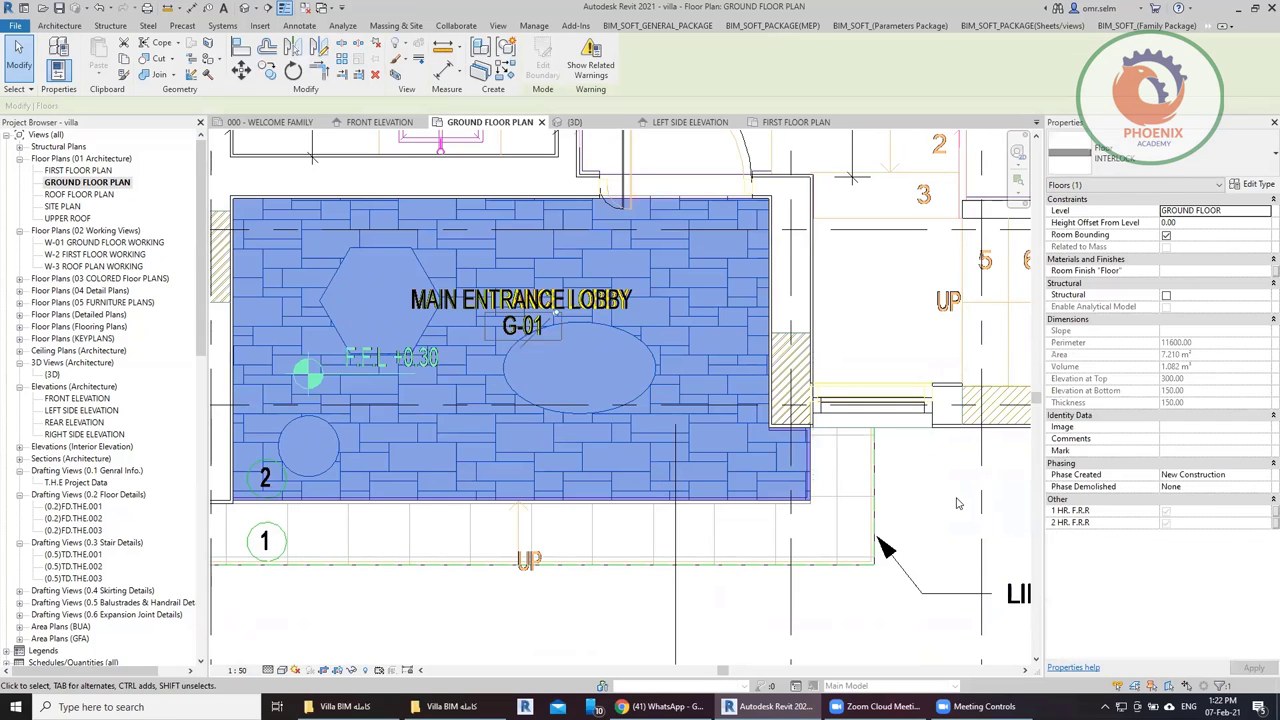
pyautogui.click(957, 503)
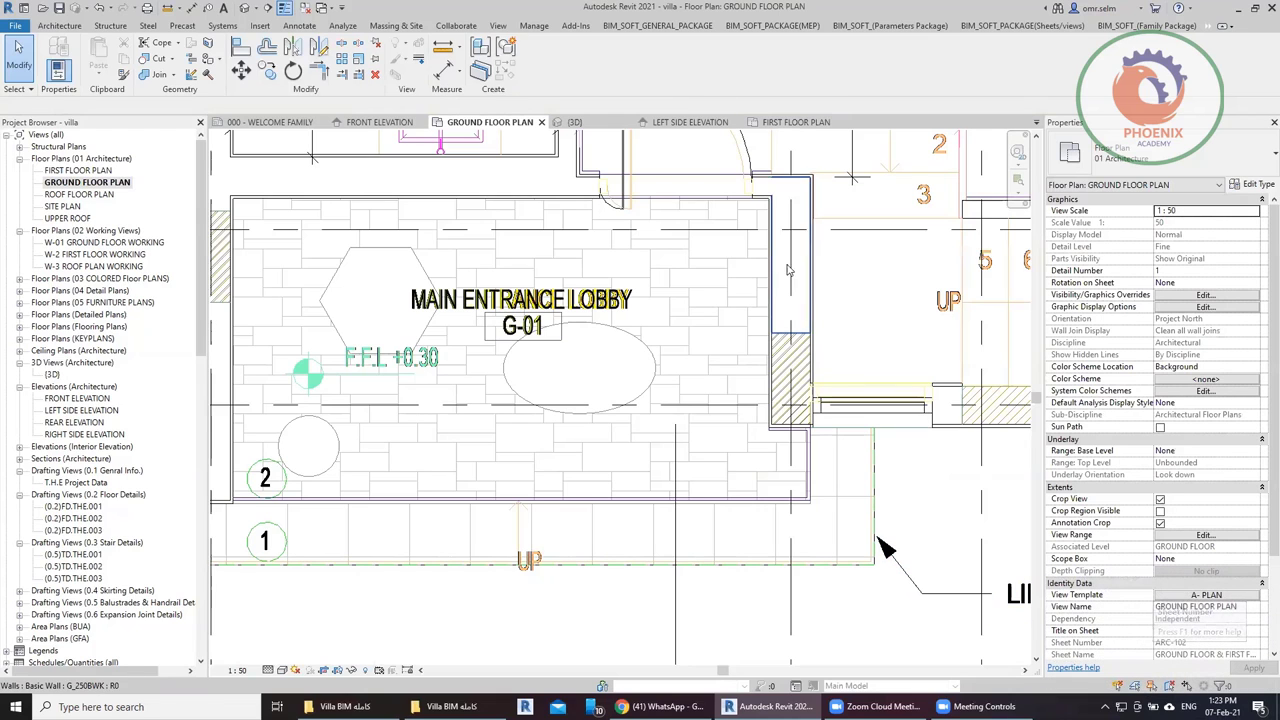
pyautogui.click(790, 375)
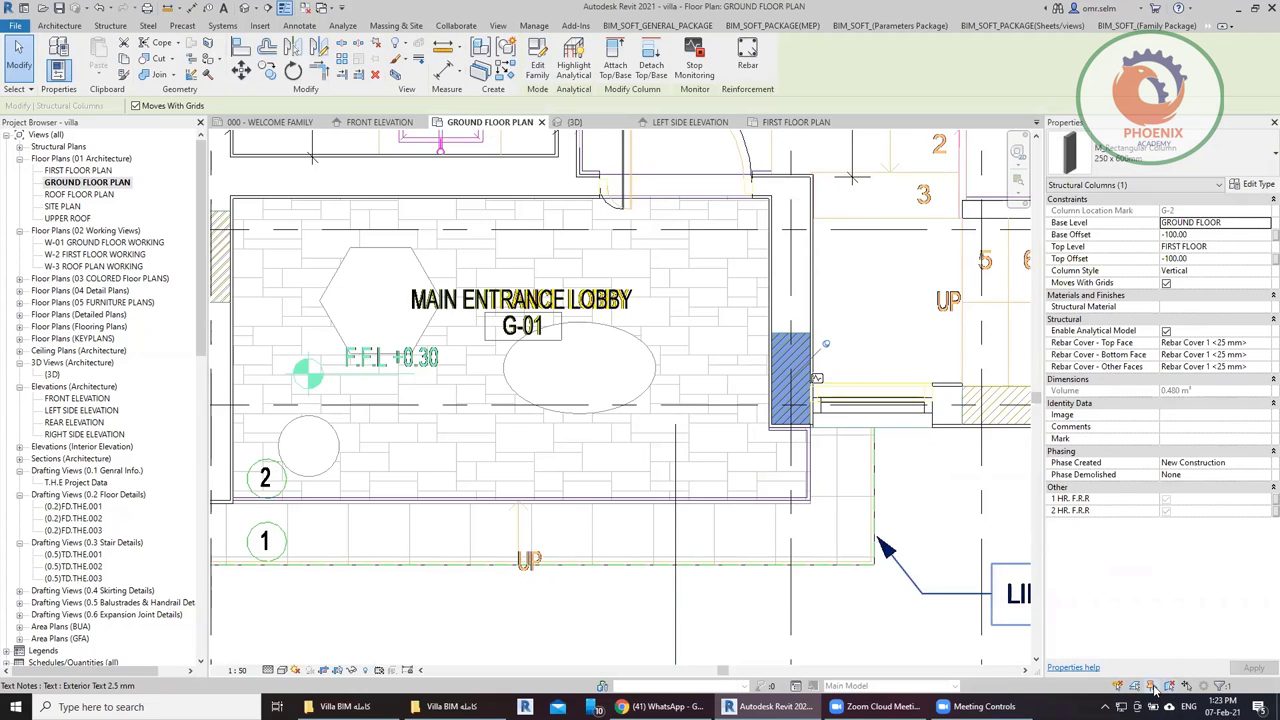
pyautogui.press('Escape')
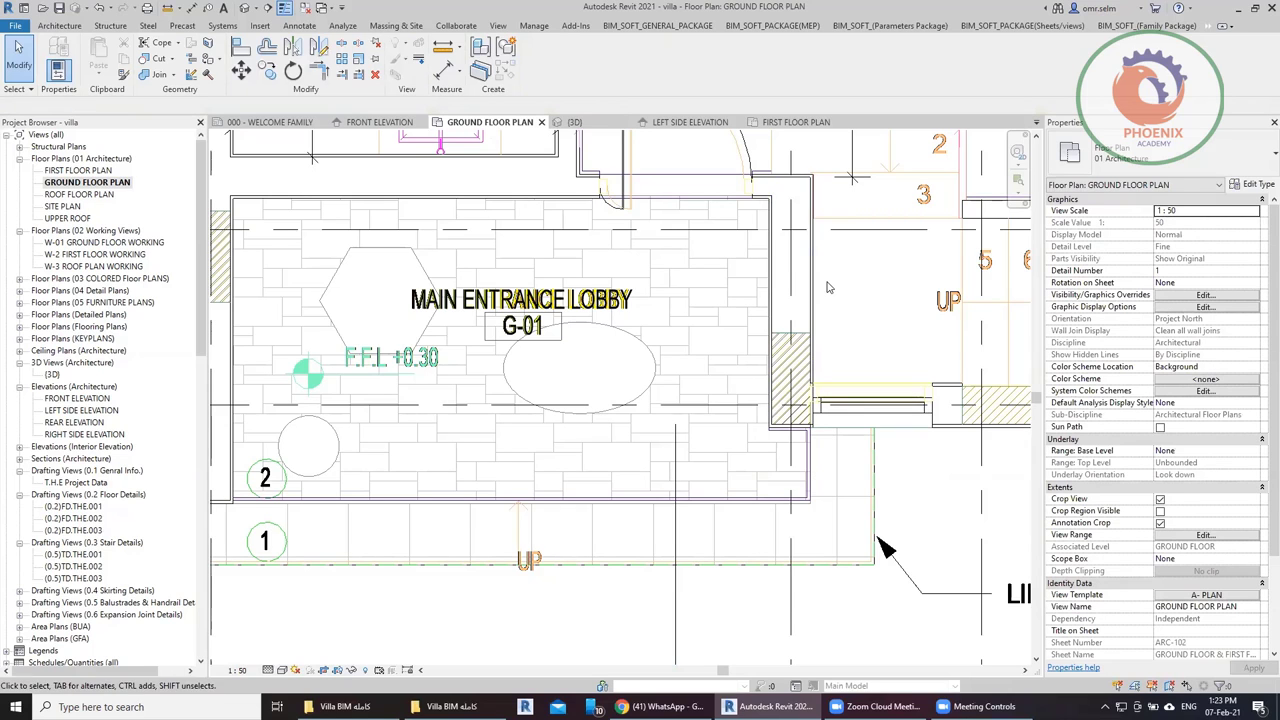
pyautogui.scroll(-1, 728, 420)
pyautogui.scroll(-1, 790, 510)
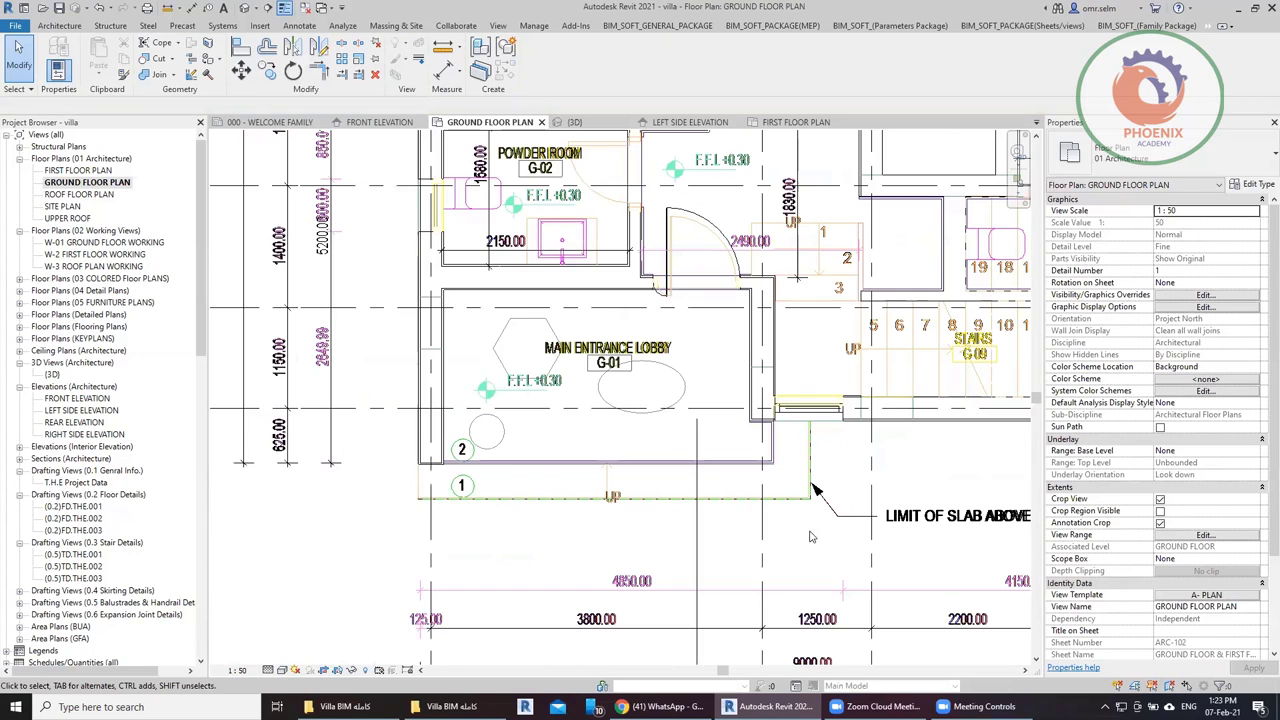
pyautogui.moveTo(850, 557); pyautogui.dragTo(587, 287)
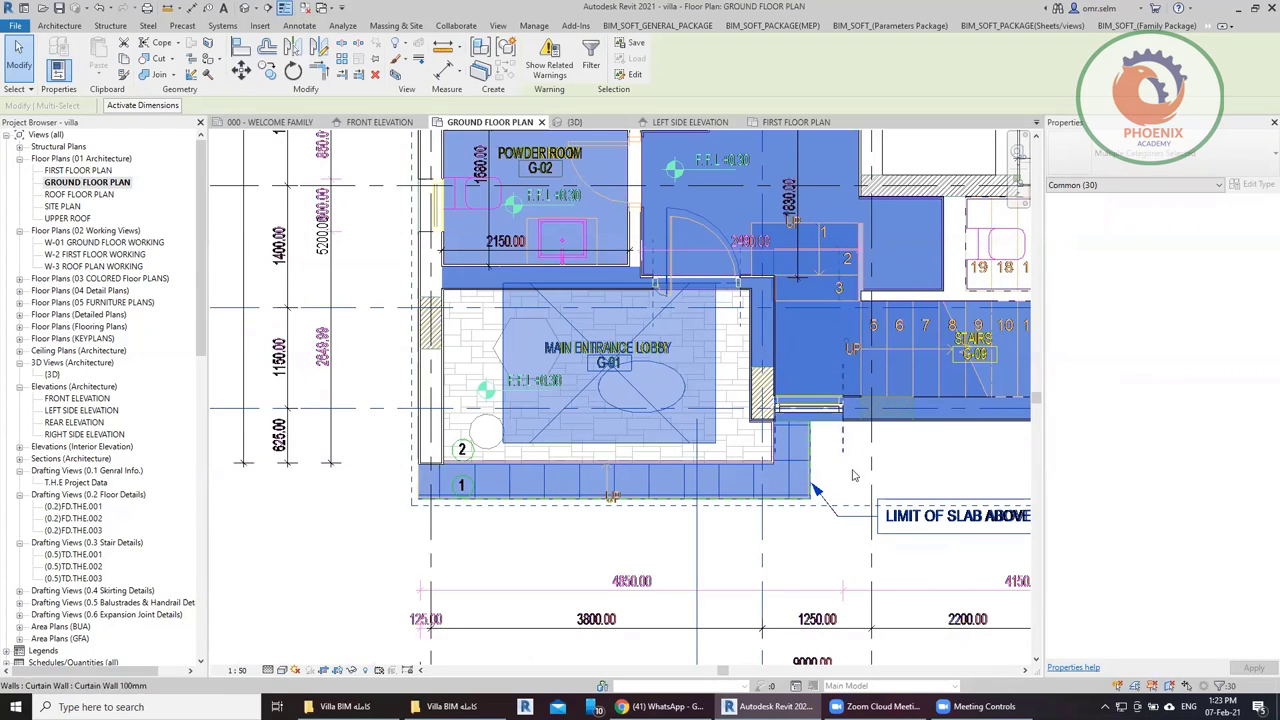
pyautogui.click(845, 565)
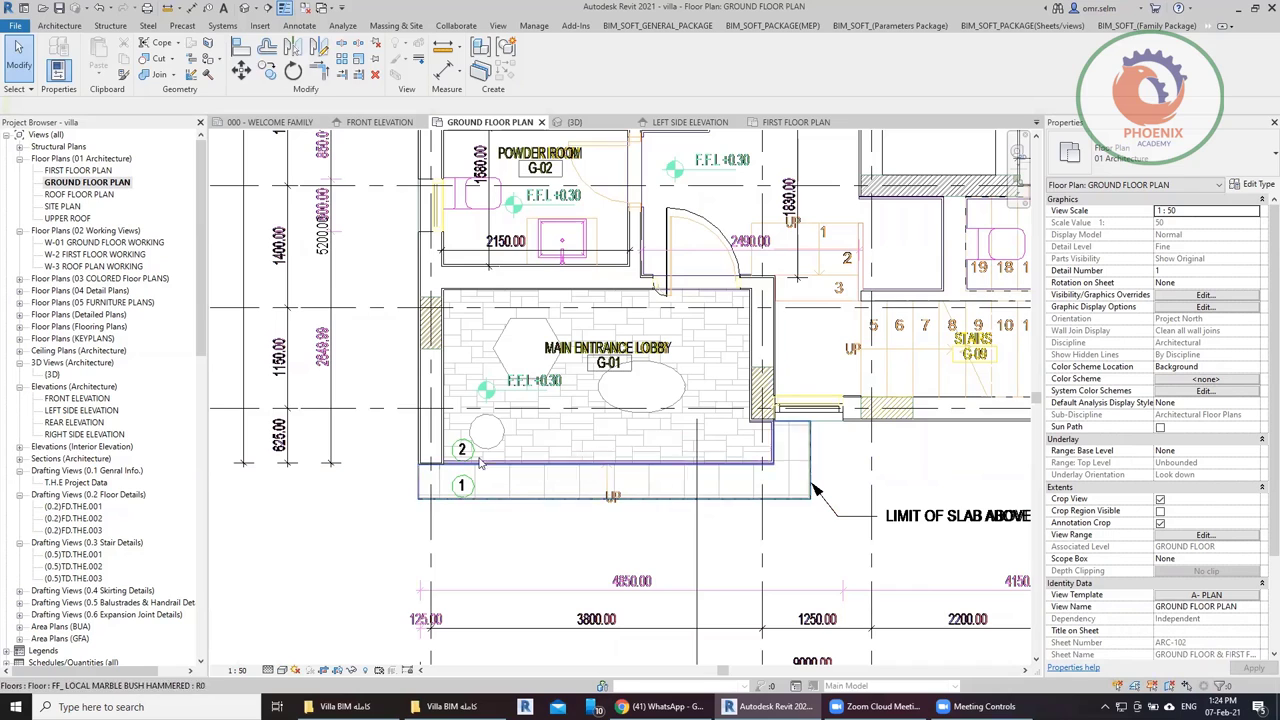
# Try dragging the lobby's structural column left twice, cancelling each move with Esc.
pyautogui.moveTo(432, 332); pyautogui.dragTo(358, 368)
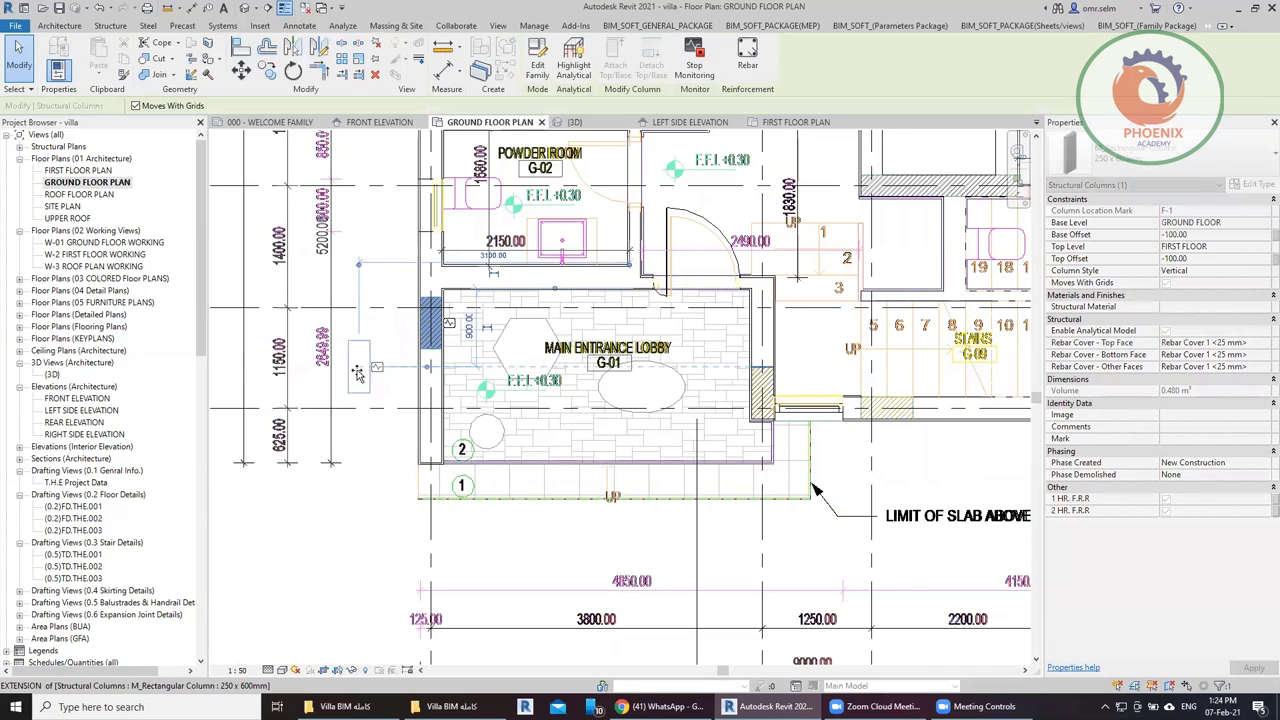
pyautogui.press('Escape')
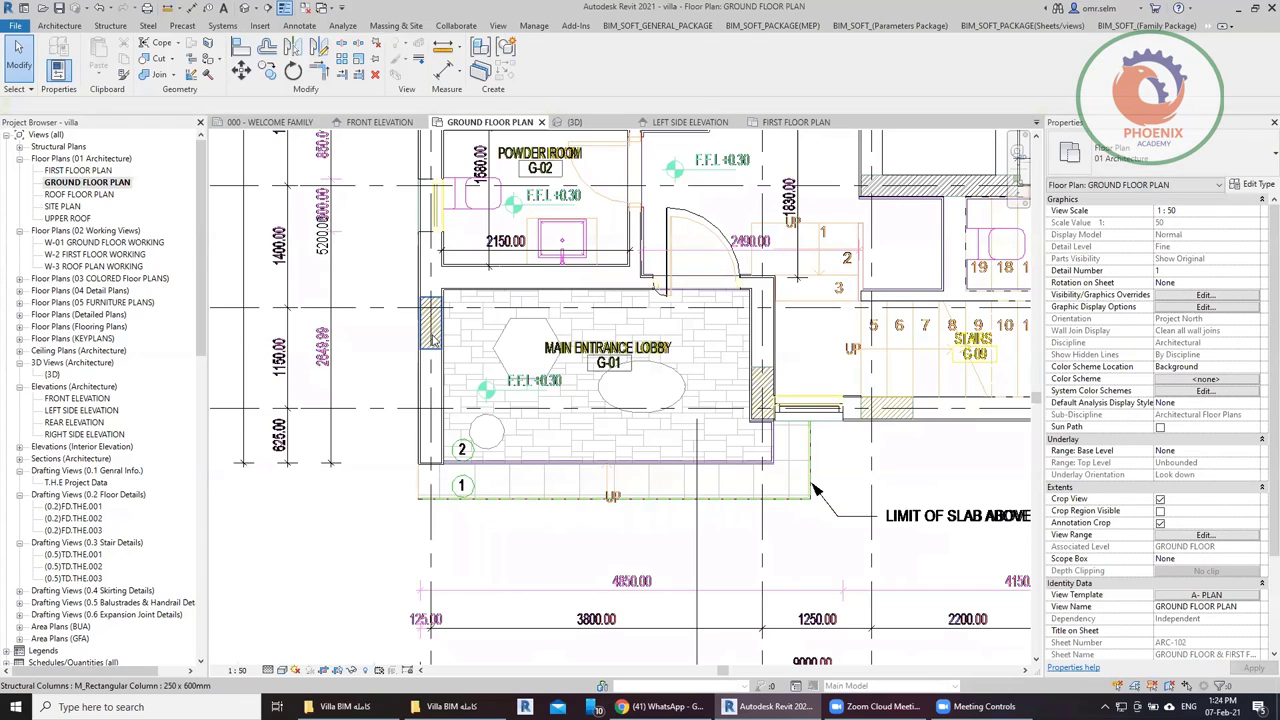
pyautogui.moveTo(431, 325); pyautogui.dragTo(363, 378)
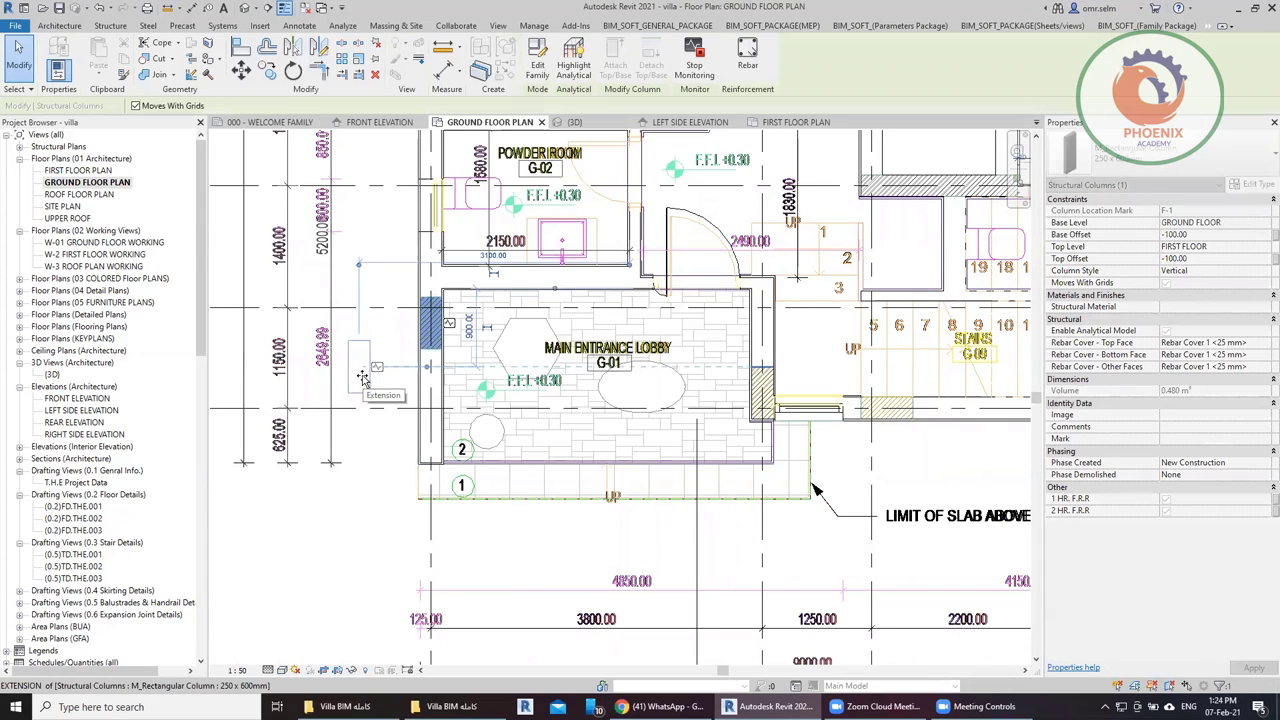
pyautogui.press('Escape')
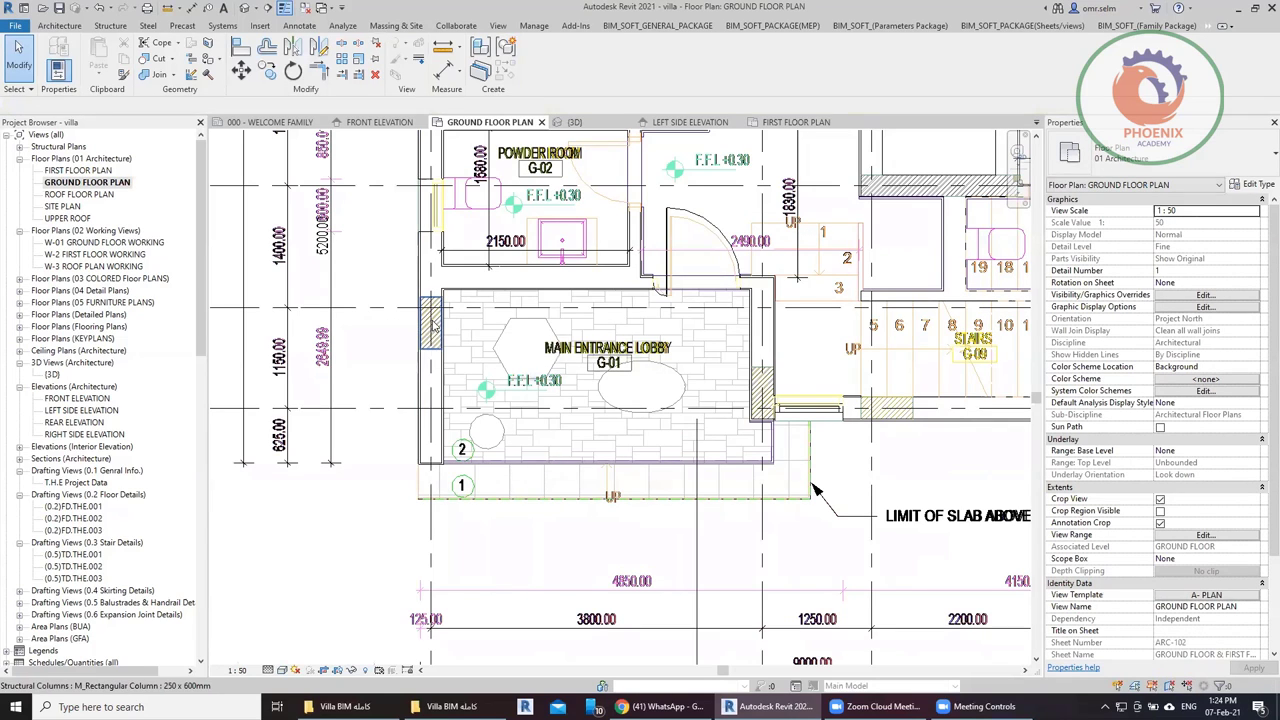
# Cancel the column move past the lobby wall at the join warning, then view FIRST FLOOR PLAN.
pyautogui.click(432, 328)
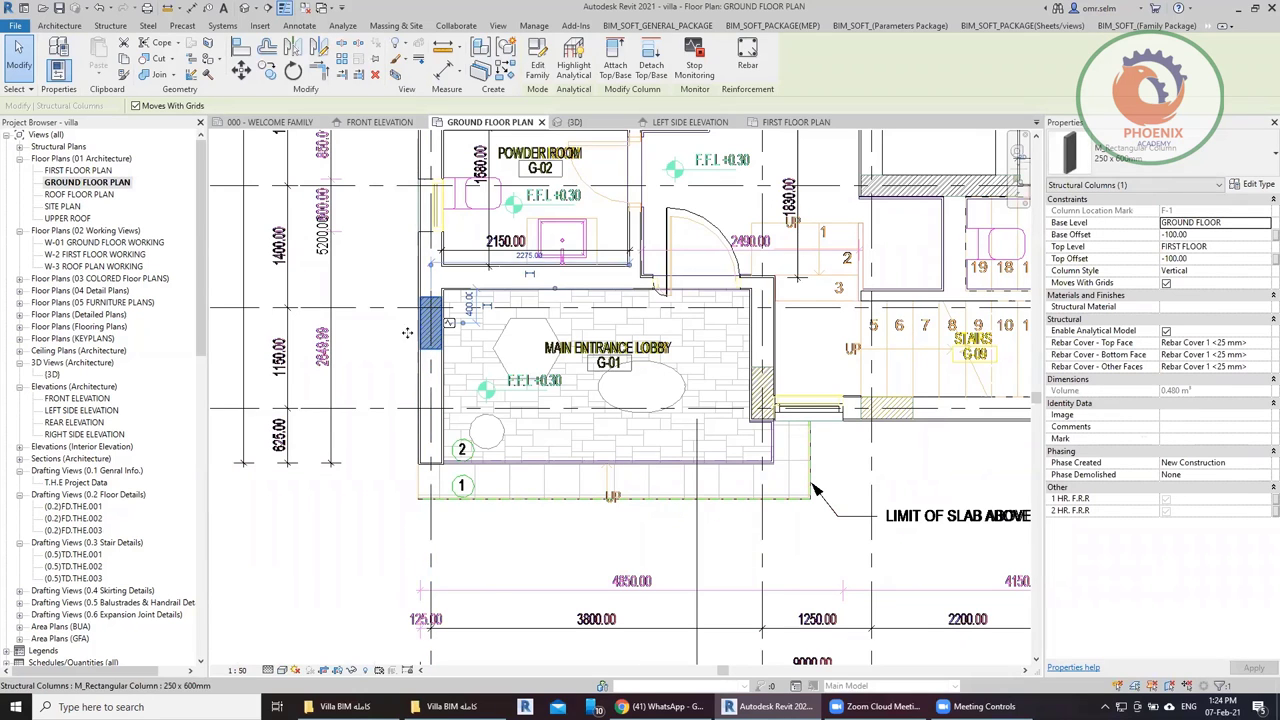
pyautogui.moveTo(407, 332); pyautogui.dragTo(335, 349)
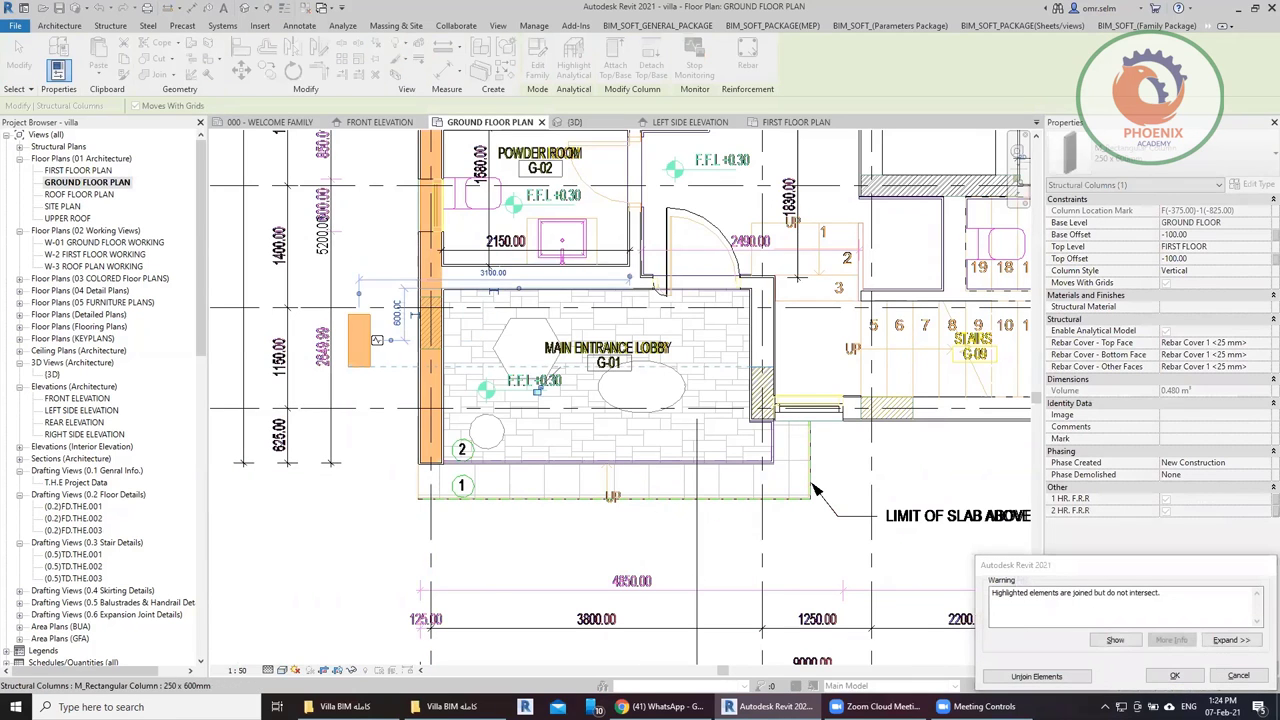
pyautogui.click(1238, 675)
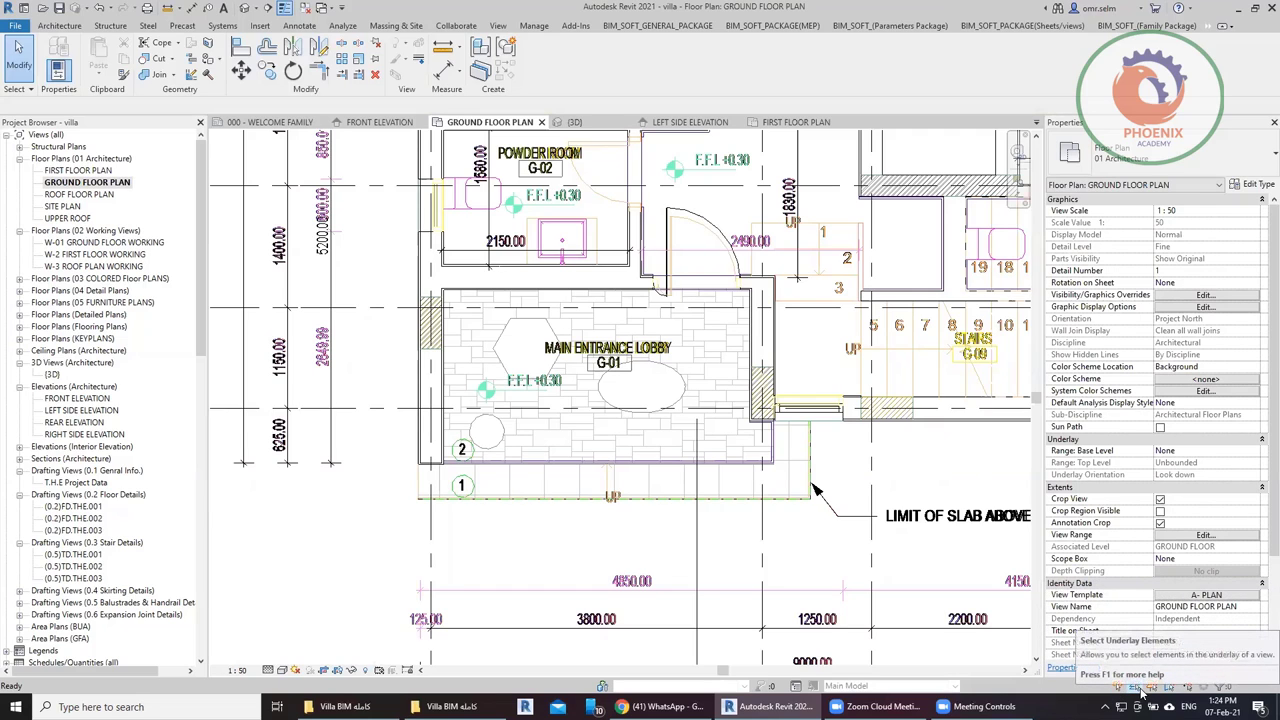
pyautogui.moveTo(1141, 686)
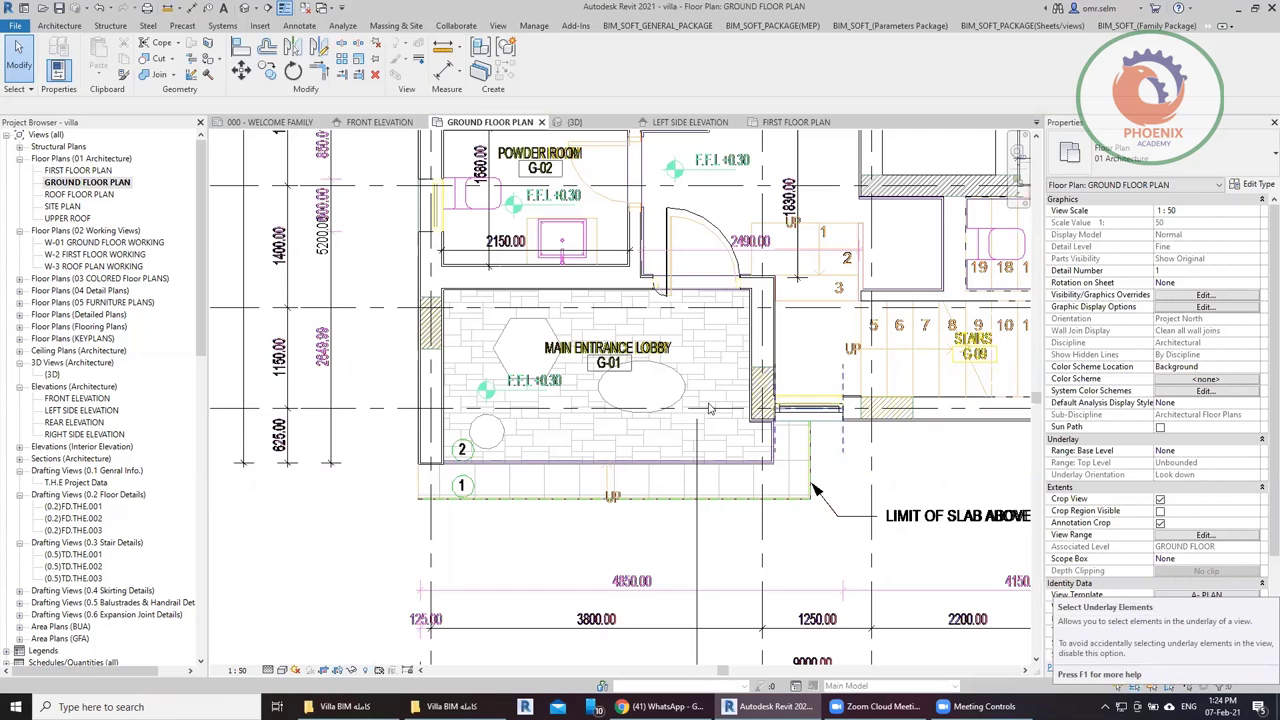
pyautogui.doubleClick(80, 171)
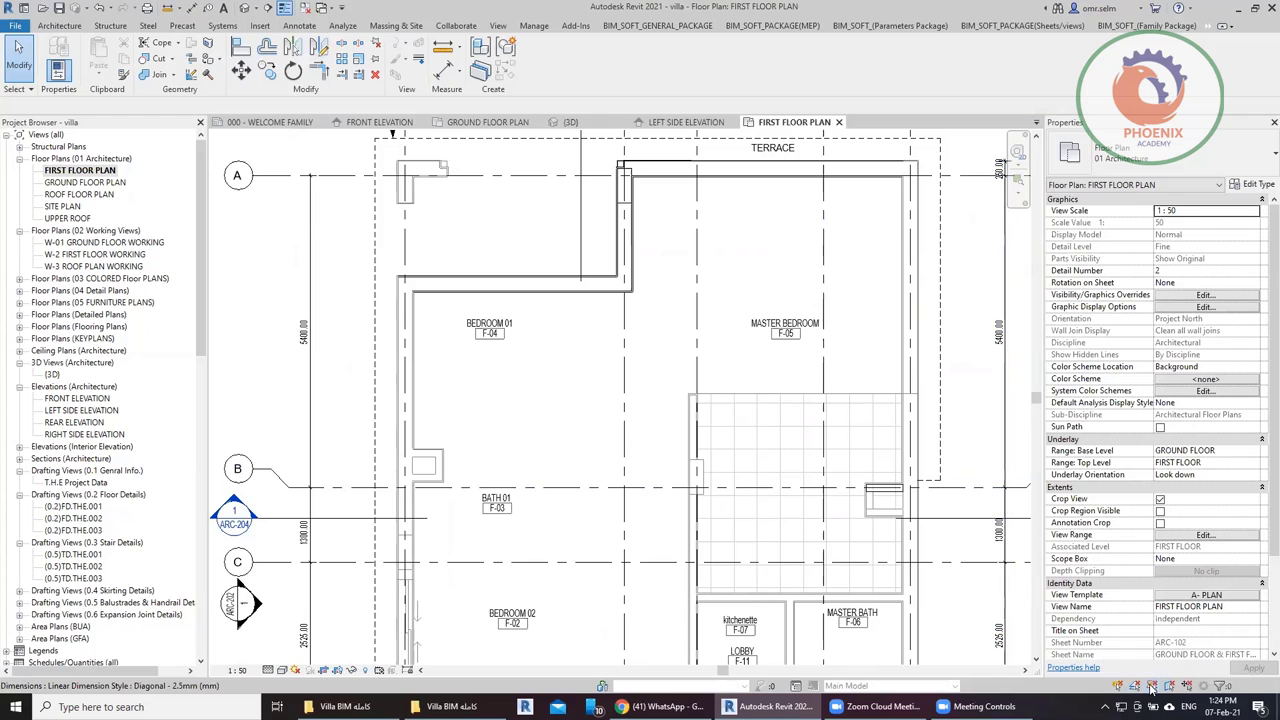
# Reopen GROUND FLOOR PLAN and inspect the lobby column and G_250BWK exterior wall.
pyautogui.click(920, 509)
pyautogui.doubleClick(86, 182)
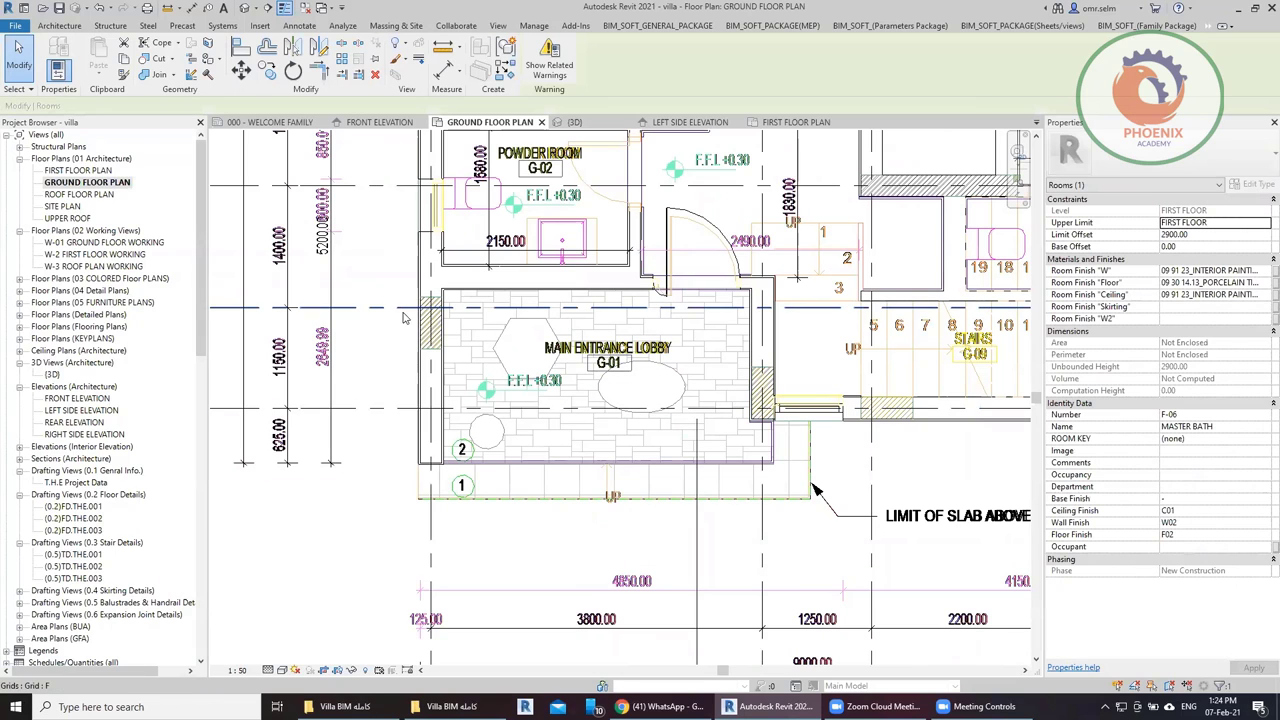
pyautogui.click(430, 322)
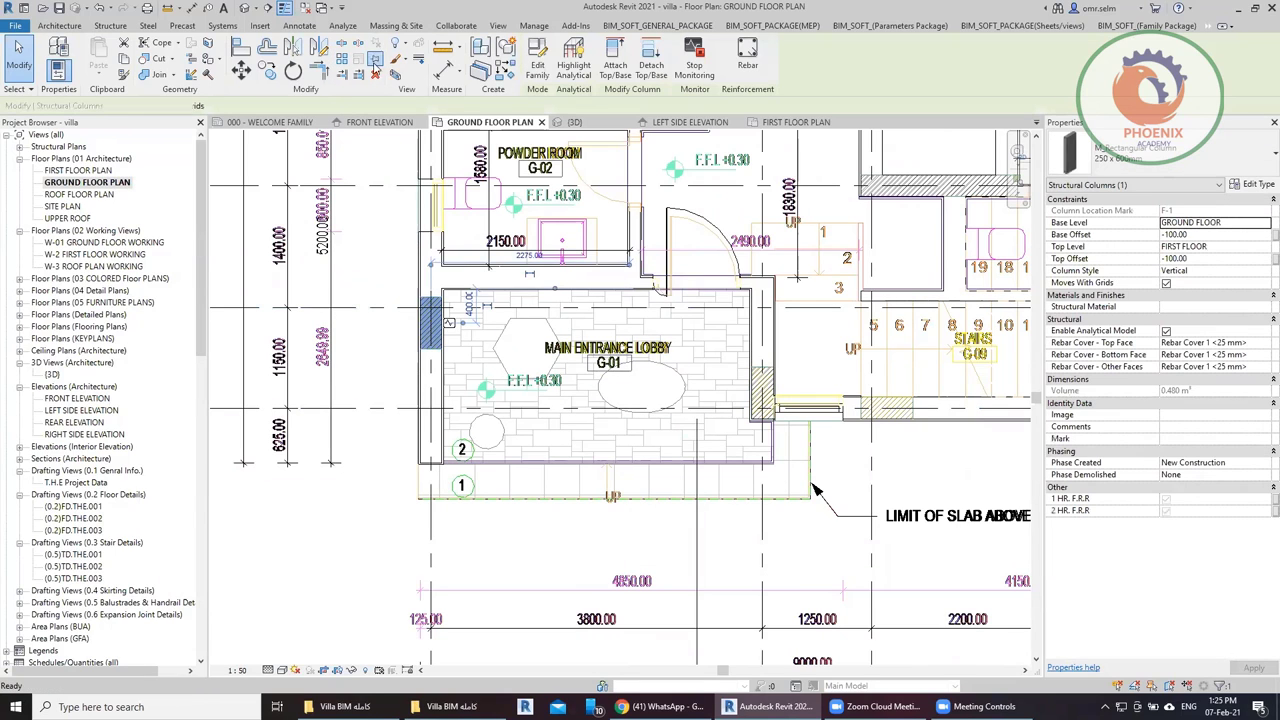
pyautogui.click(388, 356)
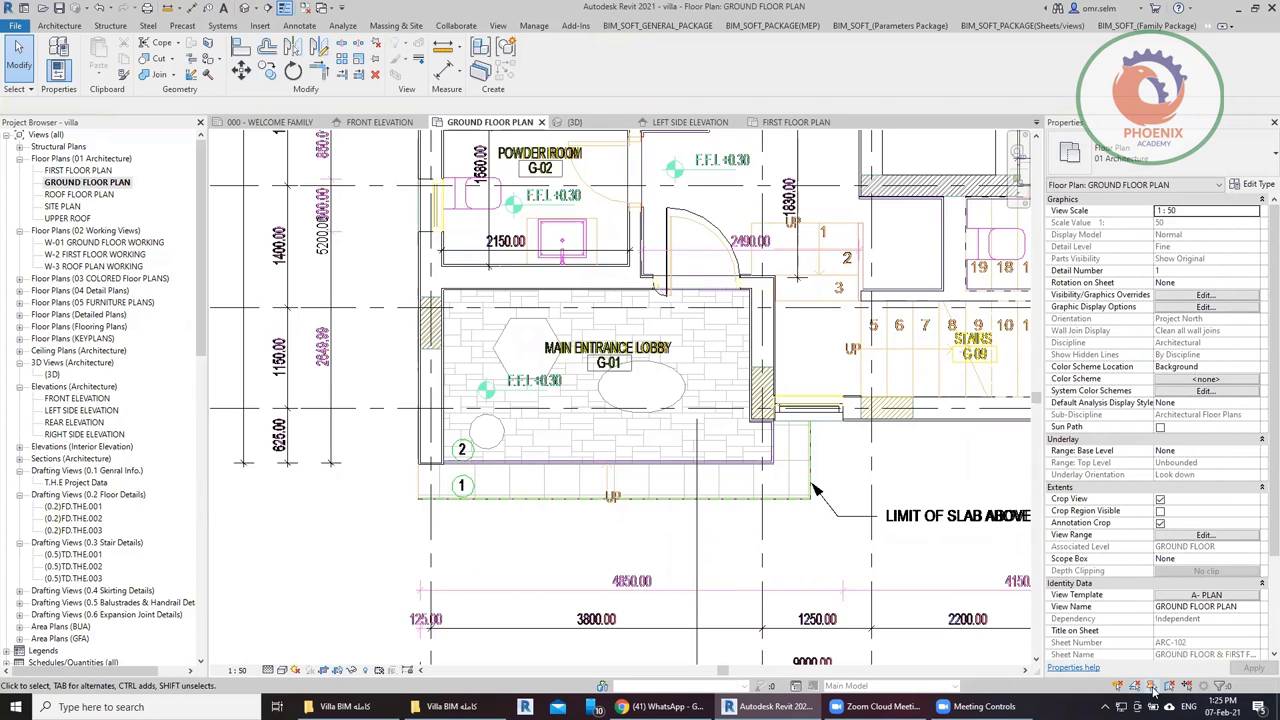
pyautogui.click(439, 334)
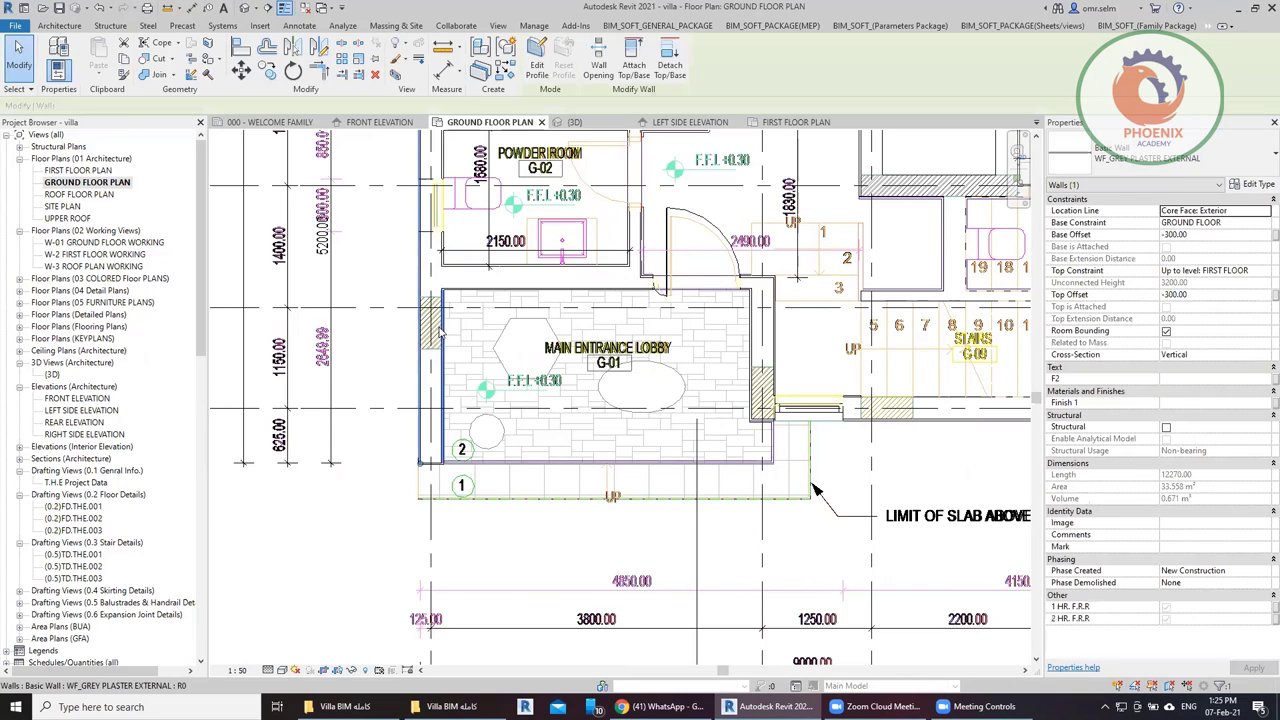
pyautogui.click(436, 331)
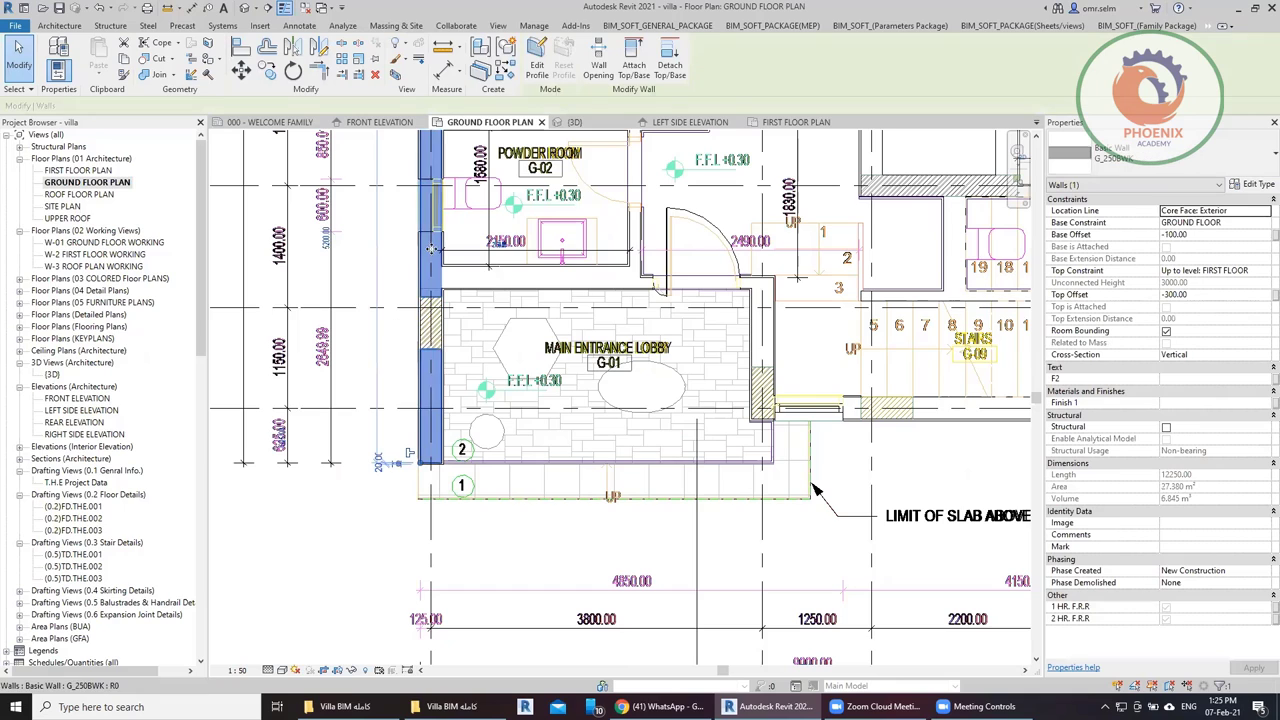
pyautogui.click(385, 356)
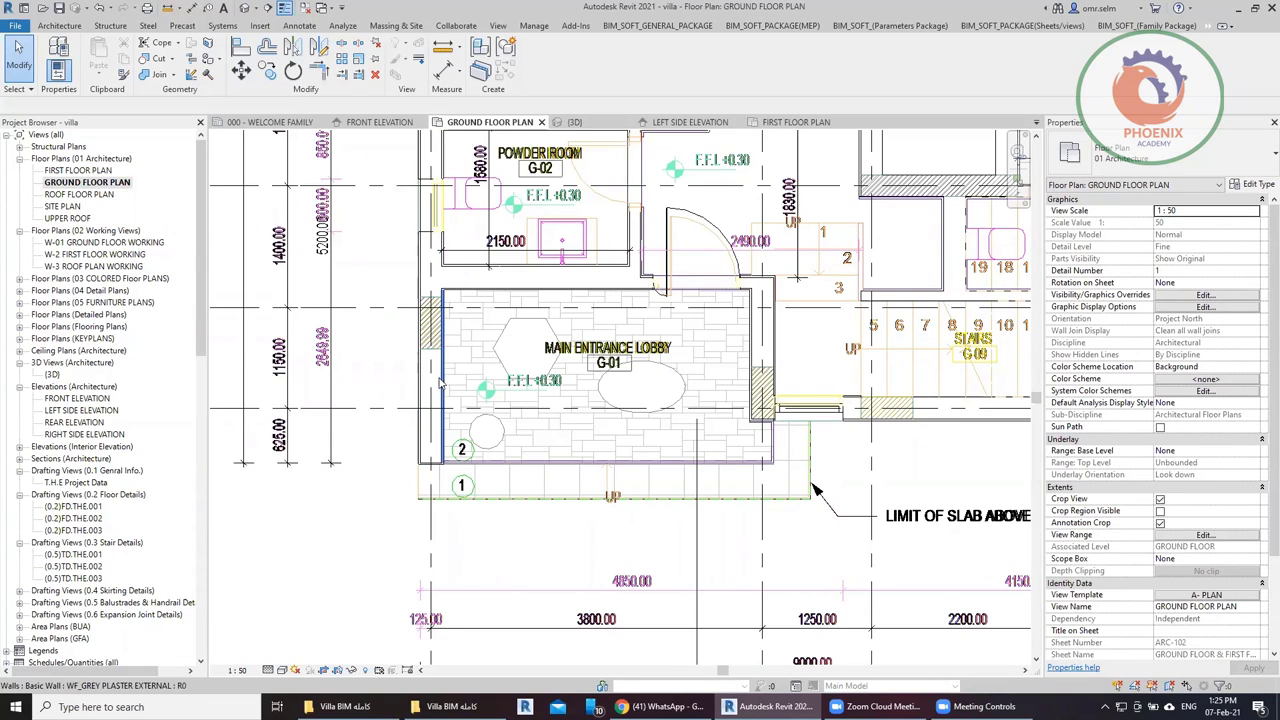
# Try shifting the lobby's left wall further left, abandon it after the join error, and zoom out.
pyautogui.click(432, 375)
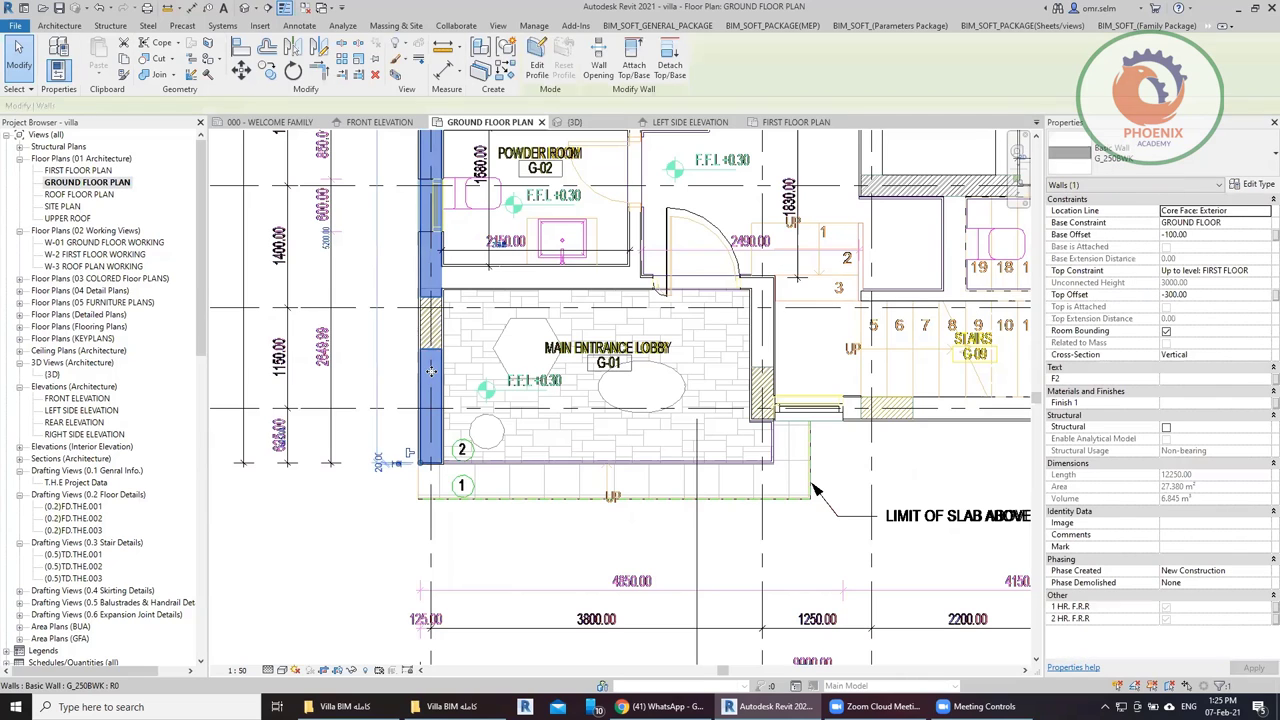
pyautogui.moveTo(431, 371); pyautogui.dragTo(373, 390)
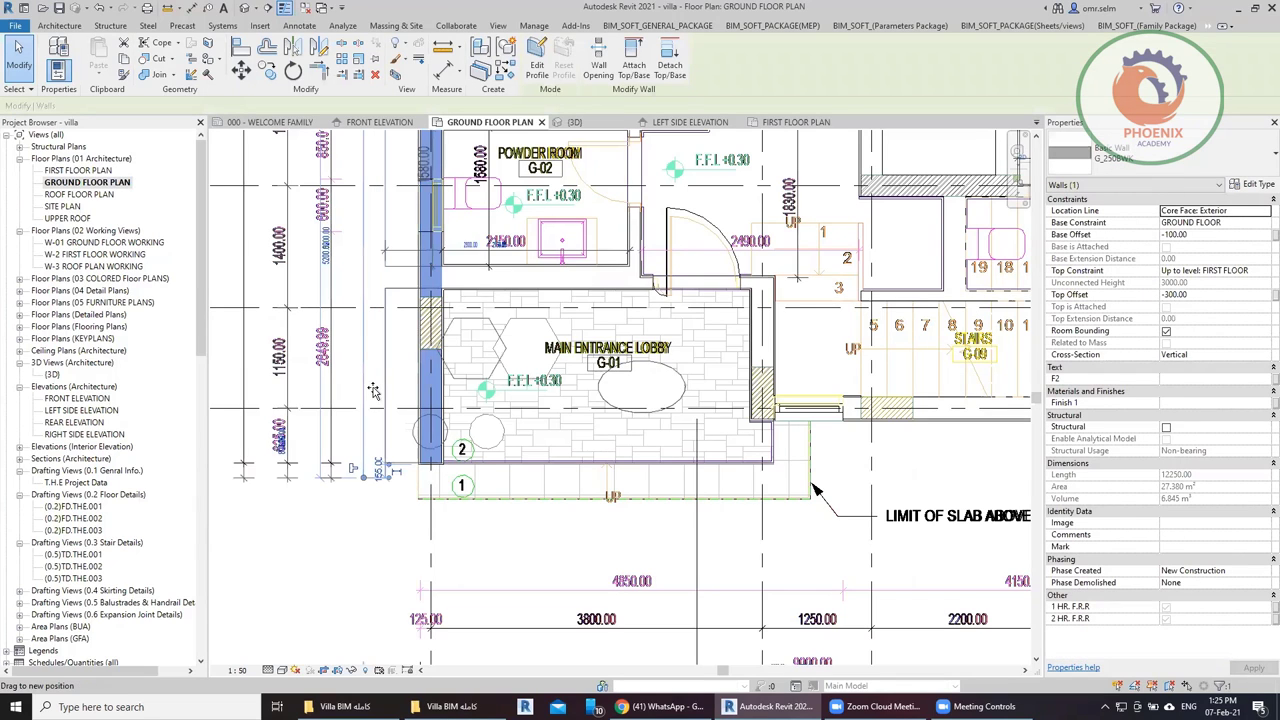
pyautogui.press('Escape')
pyautogui.press('Escape')
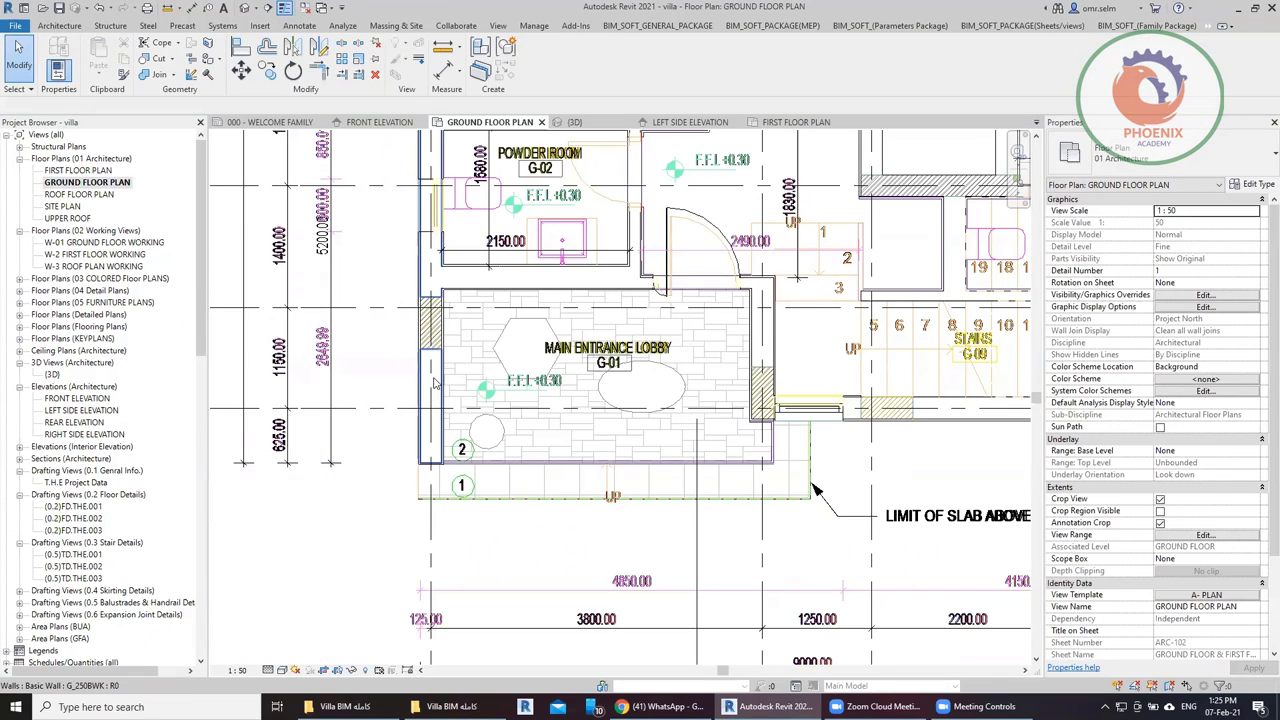
pyautogui.click(348, 433)
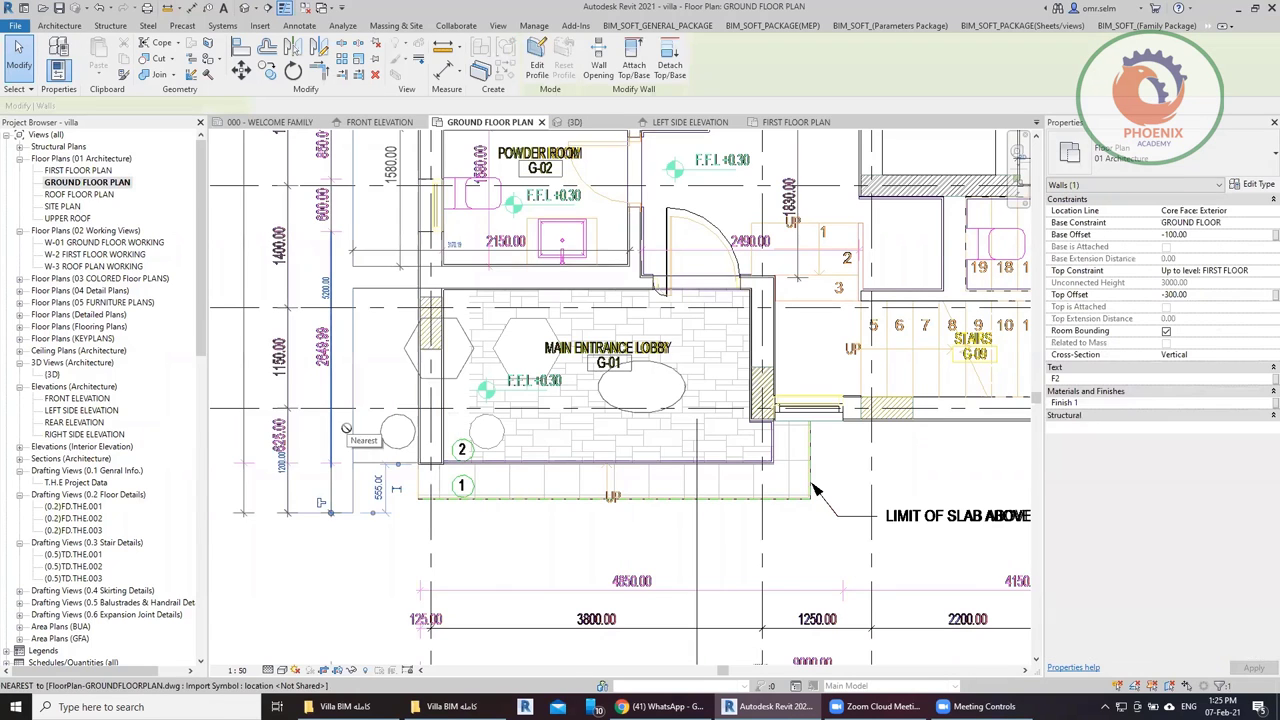
pyautogui.press('Escape')
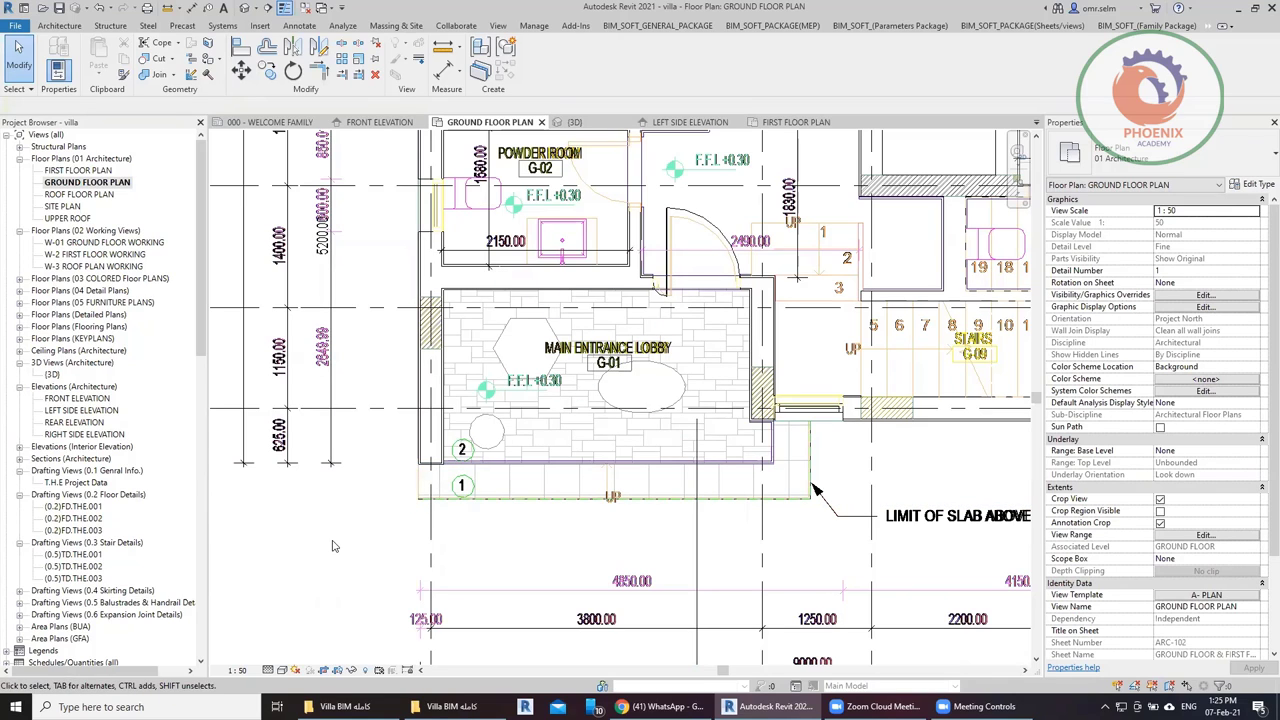
pyautogui.scroll(-1, 341, 538)
pyautogui.scroll(-1, 341, 538)
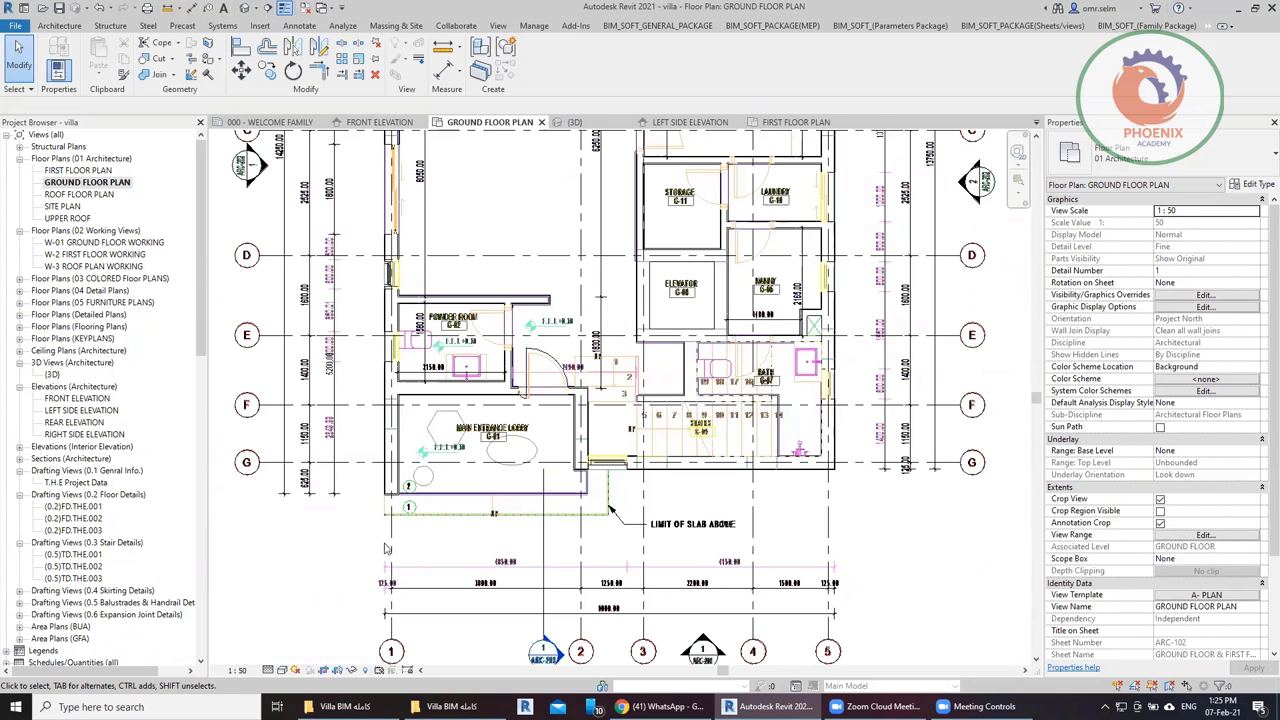
pyautogui.moveTo(721, 271); pyautogui.dragTo(665, 477, button='middle')
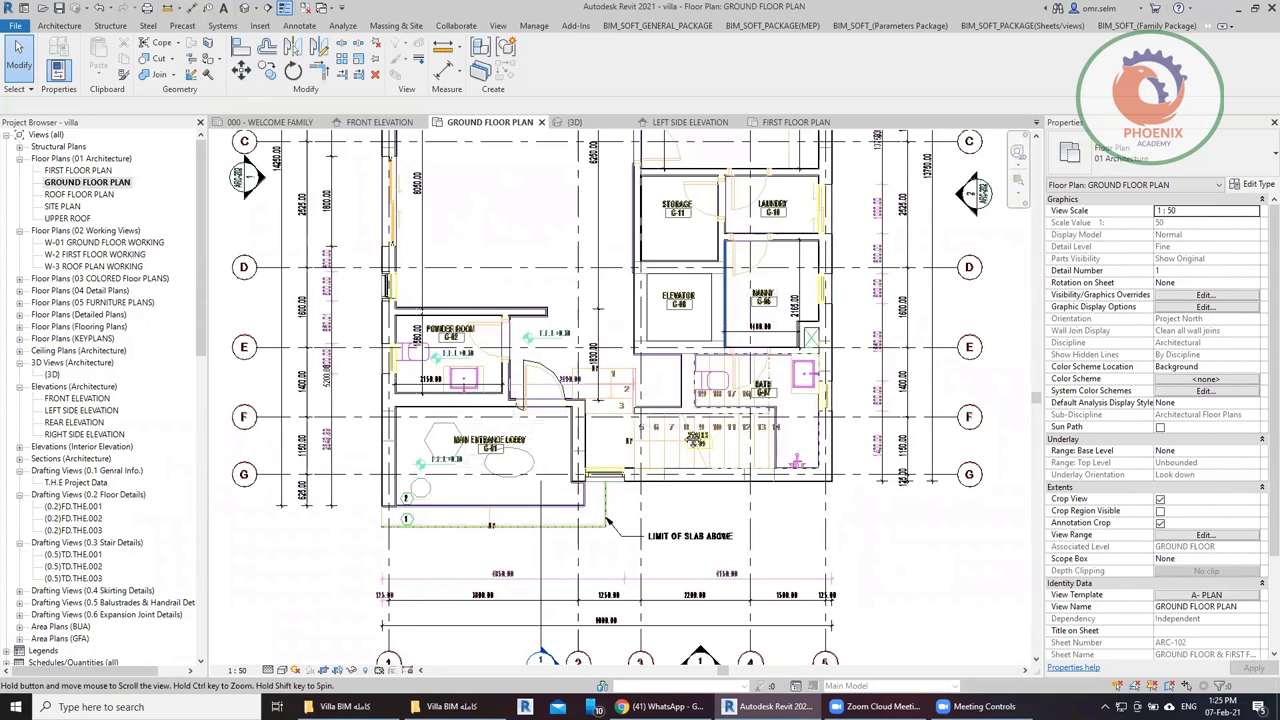